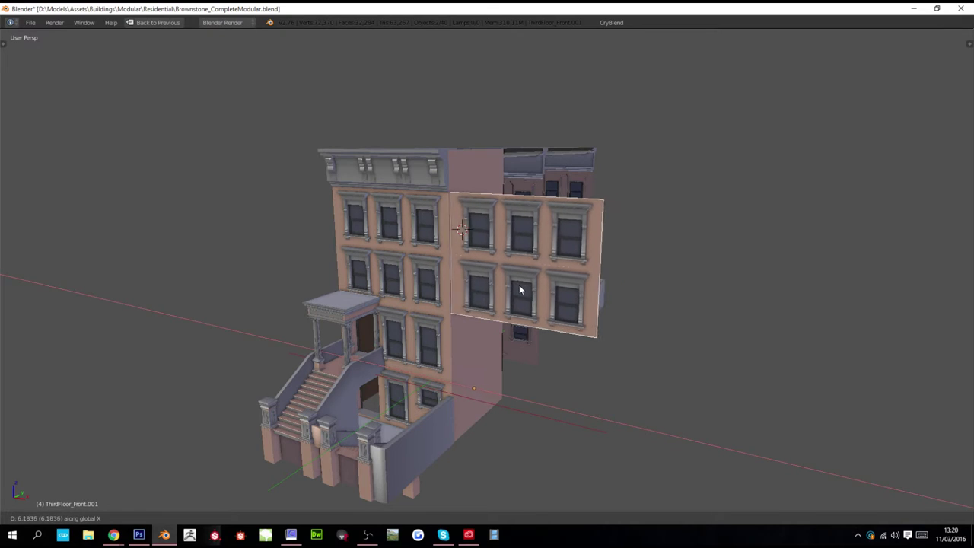
- Place the copied upper-floor fronts beside the building along X and try rotating a duplicated side wall 180 degrees about Z
click(518, 280)
right_click(480, 345)
middle_drag(427, 345, 550, 332)
right_click(509, 333)
key(shift+d)
click(525, 318)
text(rz180)
middle_drag(603, 337, 533, 366)
- Rotate the first-floor side wall copy 90 degrees about Z and move it along X beneath the copied upper fronts
right_click(583, 354)
text(rz)
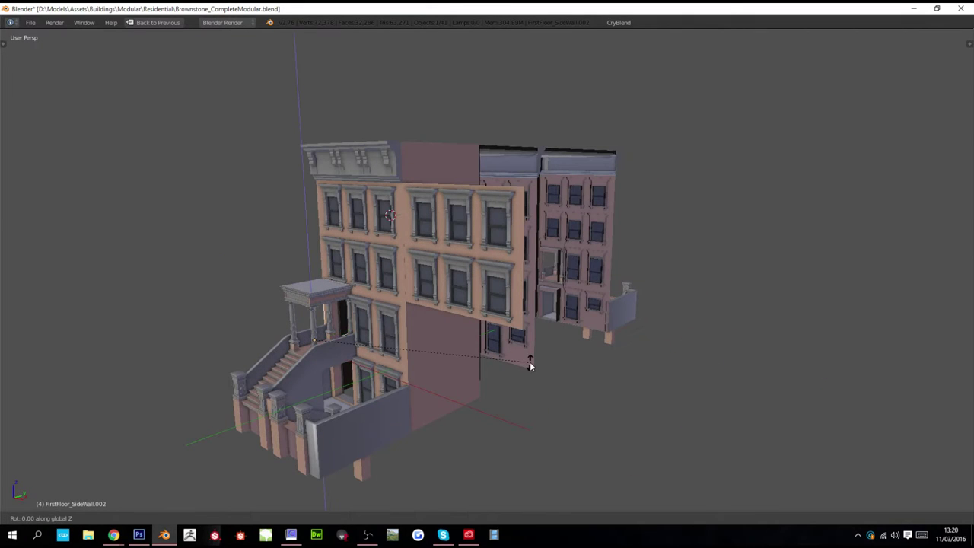
text(90)
key(Return)
key(g)
key(y)
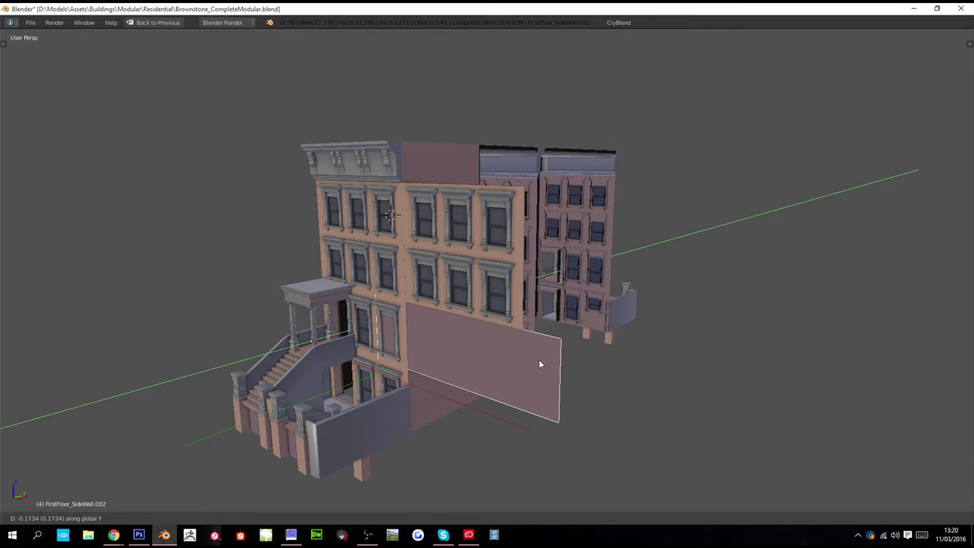
key(x)
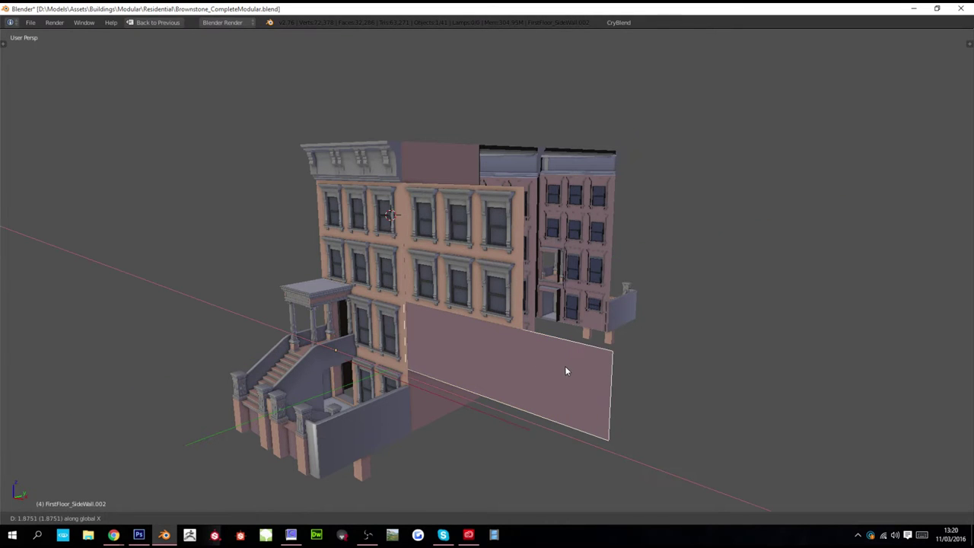
click(566, 368)
- Delete the rotated first-floor side wall copy
mouse_move(551, 367)
middle_down()
mouse_move(581, 357)
mouse_move(556, 357)
middle_up()
scroll(556, 356, up, 2)
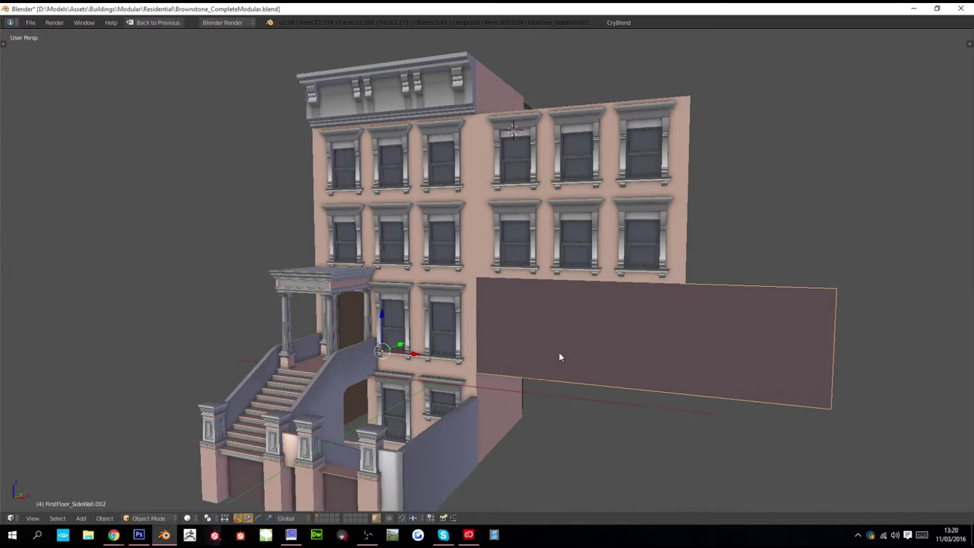
key(x)
click(587, 275)
- Undo the test wall pieces and the building duplicates until only the original building is left
scroll(583, 284, down, 5)
middle_drag(582, 284, 546, 310)
key(ctrl+z)
key(ctrl+z)
key(ctrl+z)
key(ctrl+z)
key(ctrl+z)
key(ctrl+z)
key(ctrl+z)
key(ctrl+z)
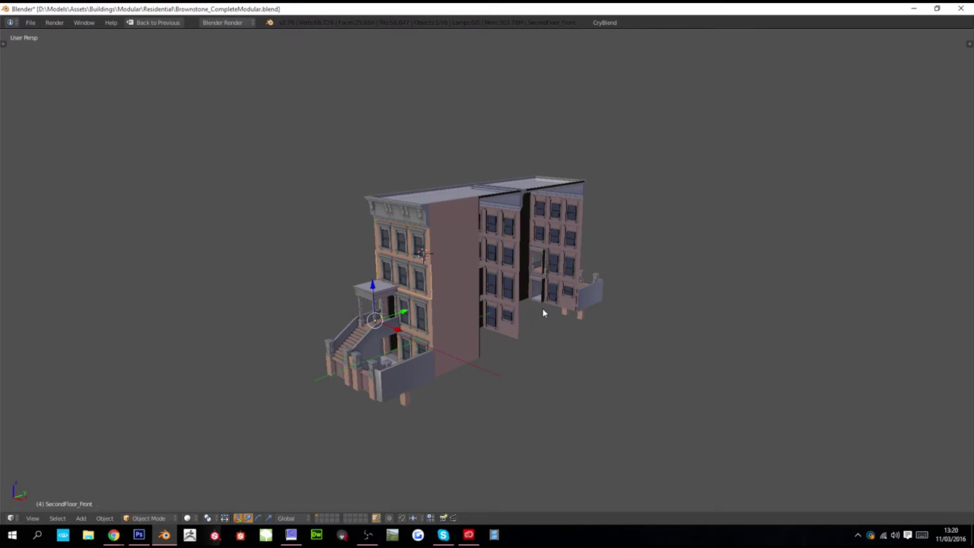
key(ctrl+z)
key(ctrl+z)
key(ctrl+z)
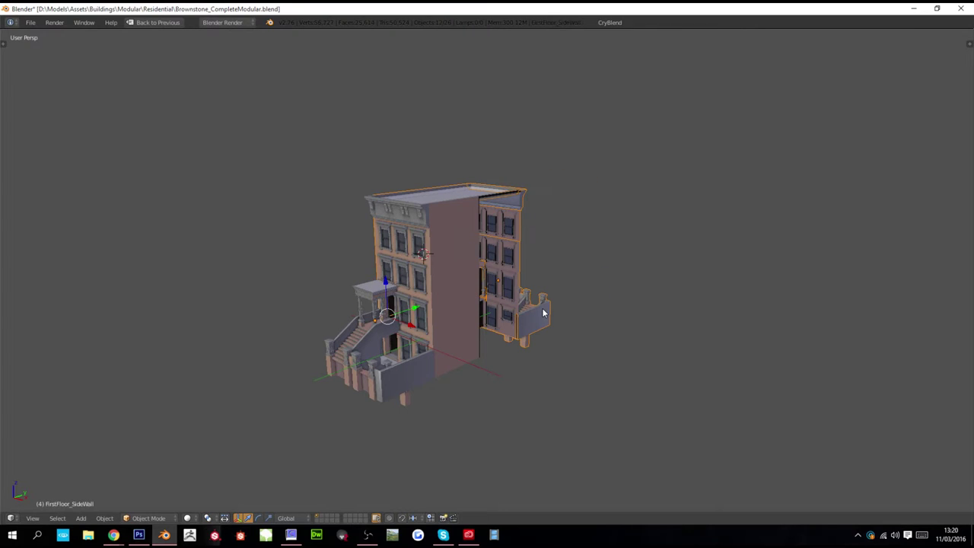
key(ctrl+z)
key(ctrl+z)
key(ctrl+z)
key(ctrl+z)
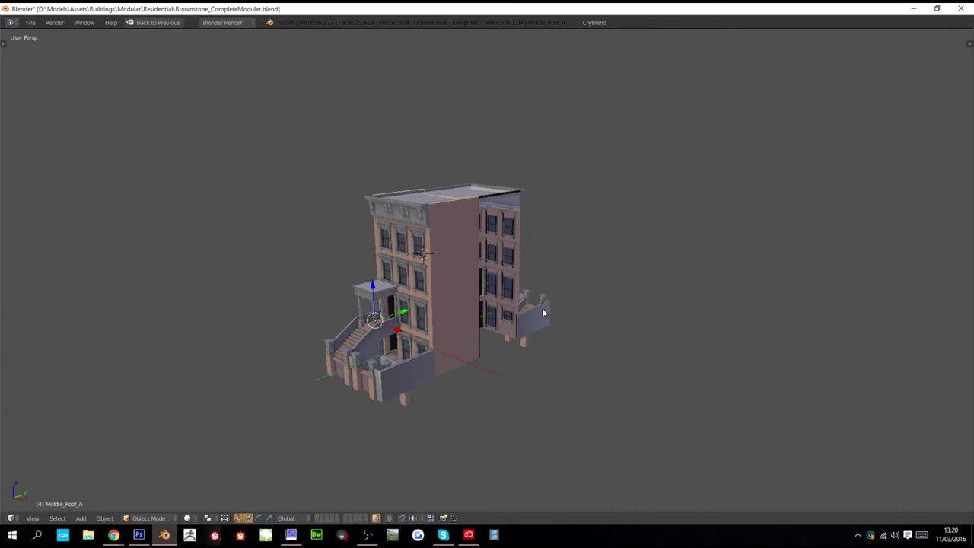
key(ctrl+z)
key(ctrl+z)
key(ctrl+z)
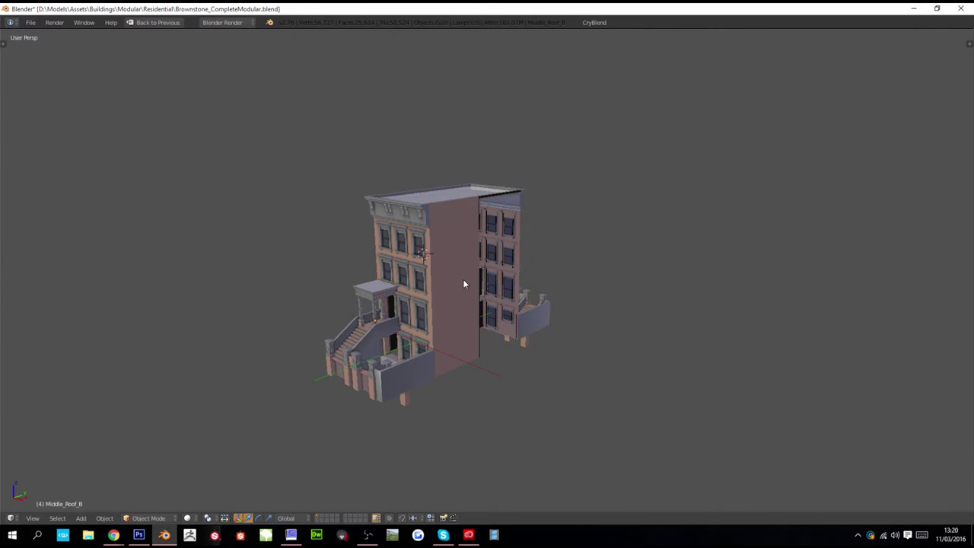
- Restore the full editor layout and reopen the recent file Brownstone_CompleteModular.blend
click(156, 22)
click(31, 22)
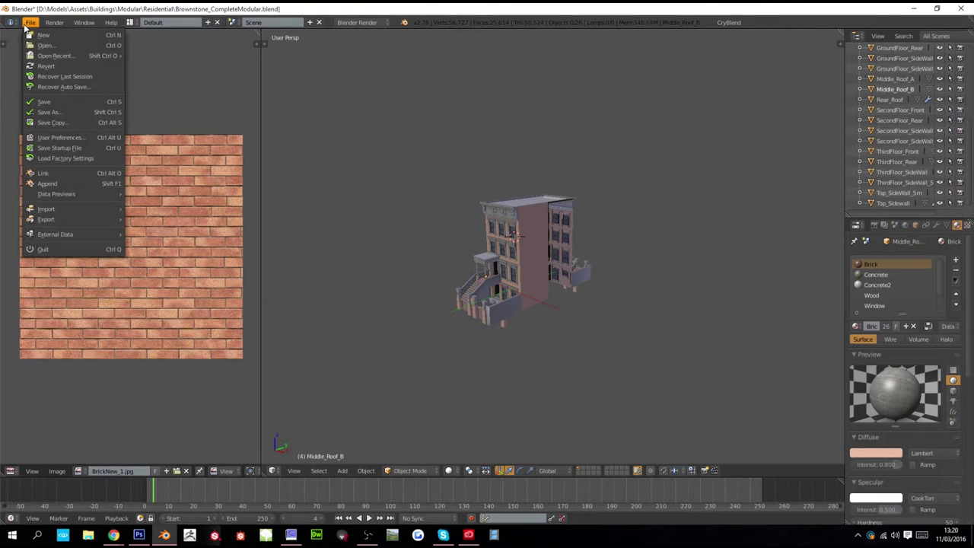
mouse_move(44, 58)
click(152, 56)
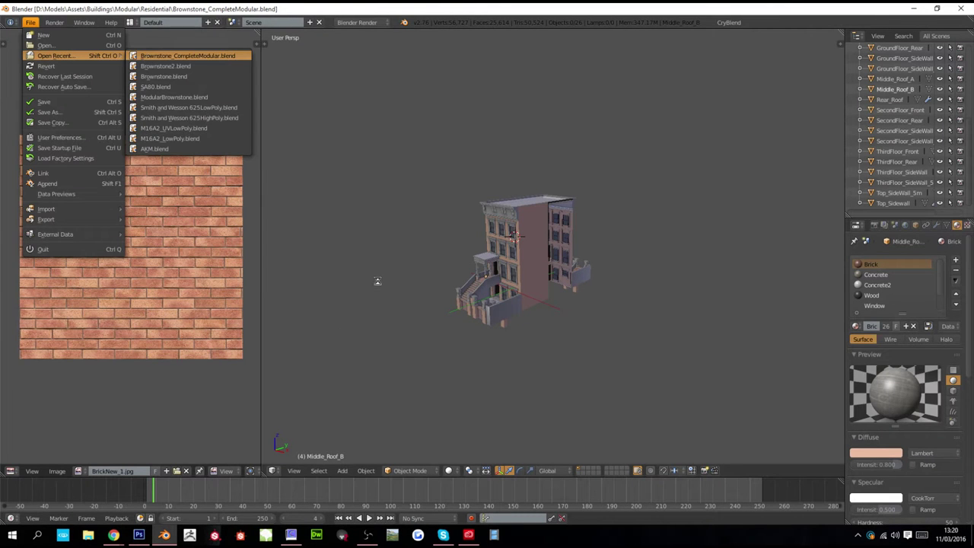
- Try grabbing pieces of the building's side wall, cancel the moves, and reload Brownstone_CompleteModular.blend
mouse_move(418, 283)
middle_down()
mouse_move(448, 285)
mouse_move(433, 285)
mouse_move(459, 306)
mouse_move(560, 311)
mouse_move(406, 288)
middle_up()
scroll(459, 307, down, 4)
right_click(528, 294)
key(z)
key(z)
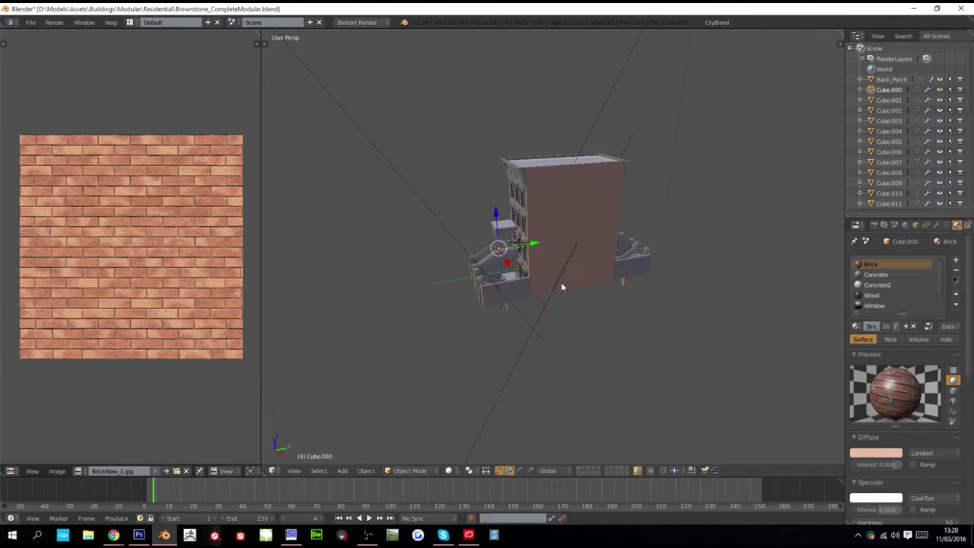
right_click(561, 282)
key(g)
right_click(584, 265)
right_click(574, 256)
key(g)
right_click(549, 269)
click(33, 23)
mouse_move(55, 55)
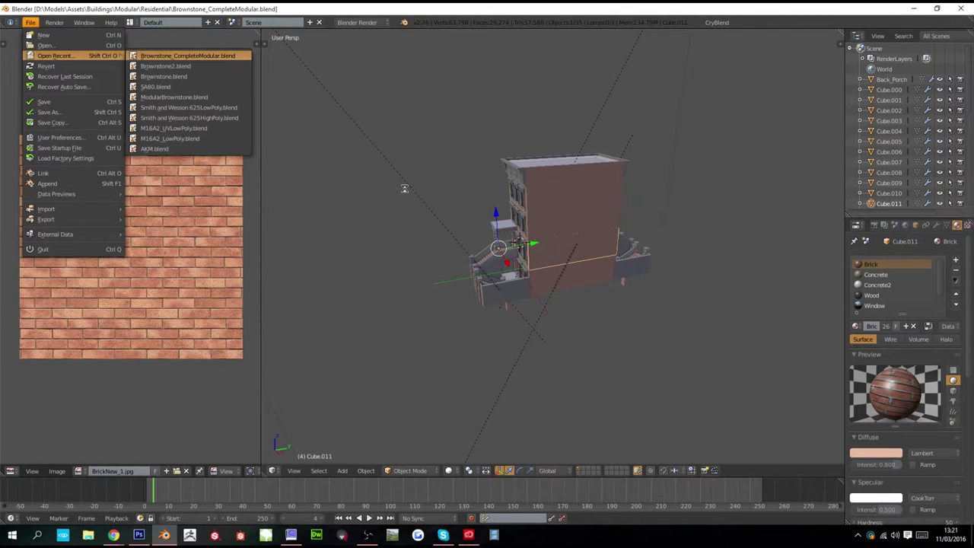
- Recover the auto-saved version of Brownstone_CompleteModular.blend from the Temp folder
click(30, 22)
mouse_move(73, 61)
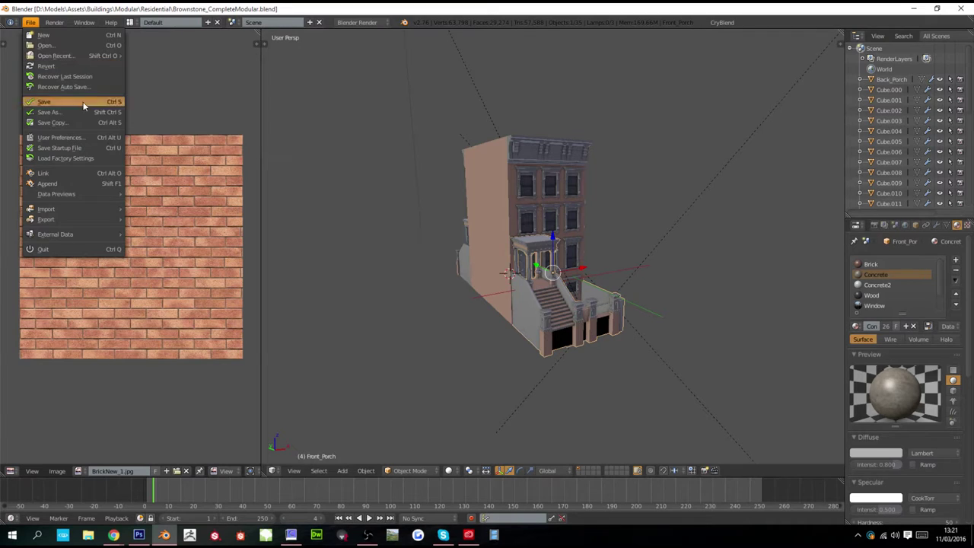
click(85, 88)
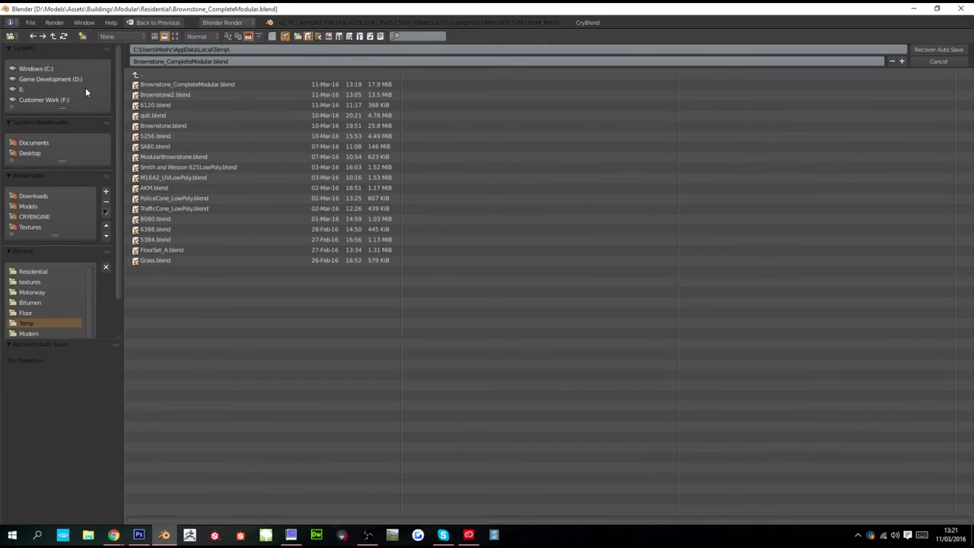
double_click(214, 85)
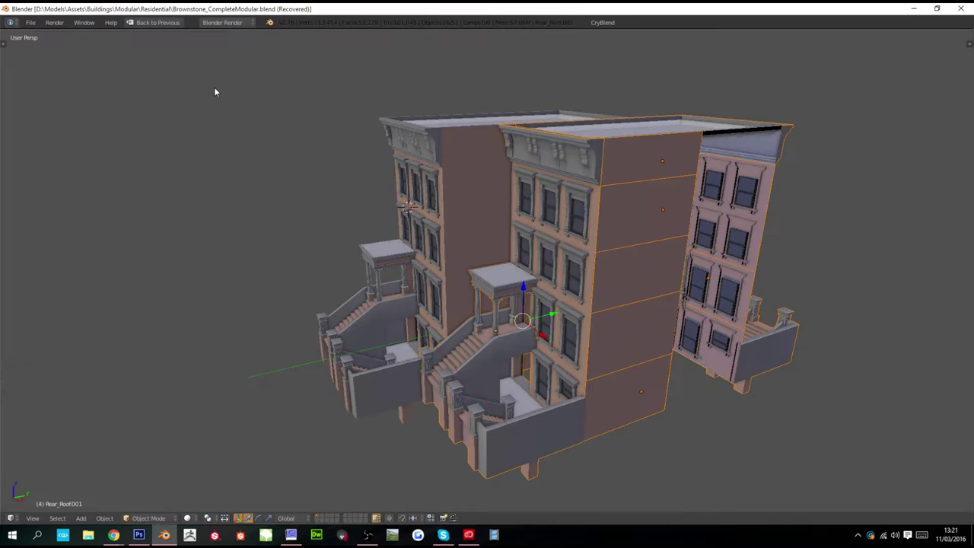
- Remove the selected duplicate building from the recovered scene
middle_drag(451, 199, 236, 237)
middle_drag(296, 238, 433, 240)
key(h)
- Select all pieces of the remaining building and snap the 3D cursor to the selection
key(a)
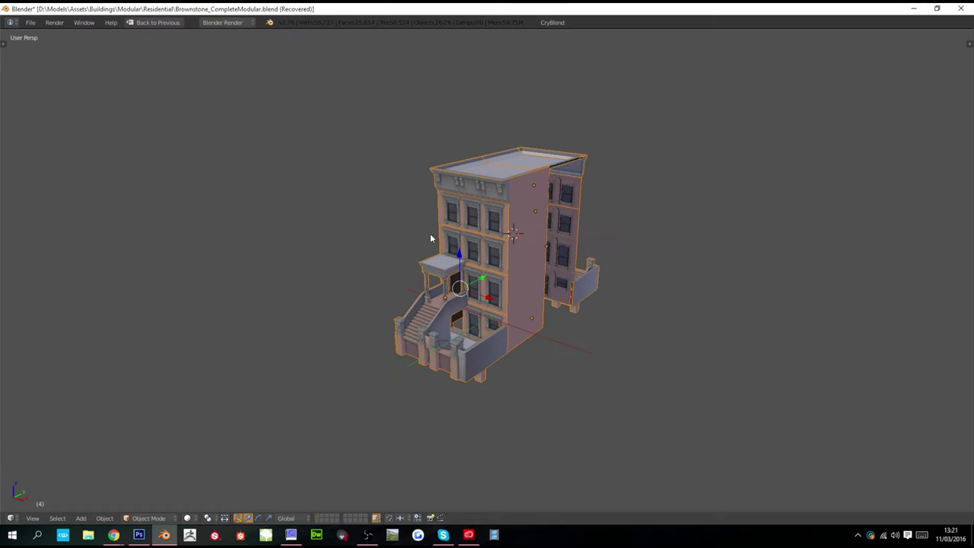
click(158, 22)
key(shift+s)
click(514, 280)
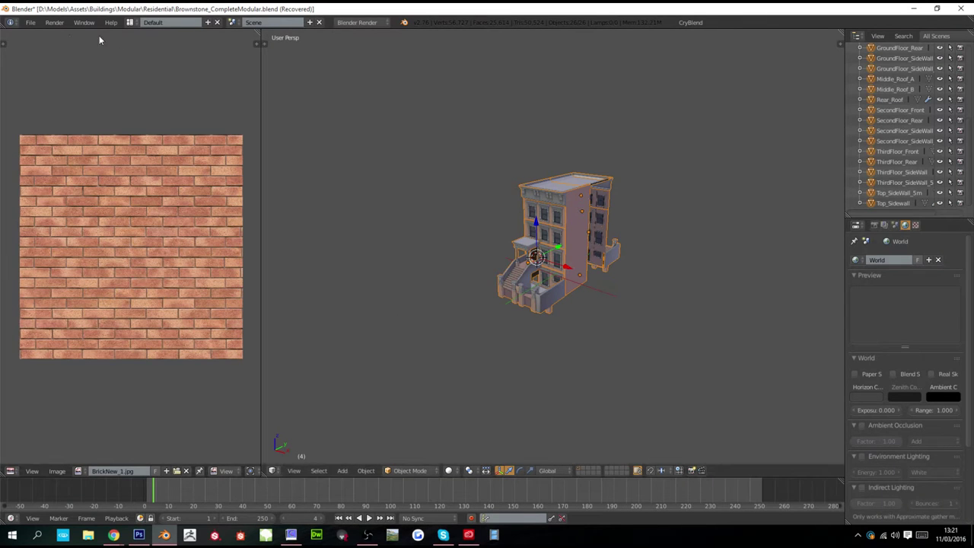
- Save the recovered scene over Brownstone_CompleteModular.blend in the Residential folder
click(34, 22)
click(46, 112)
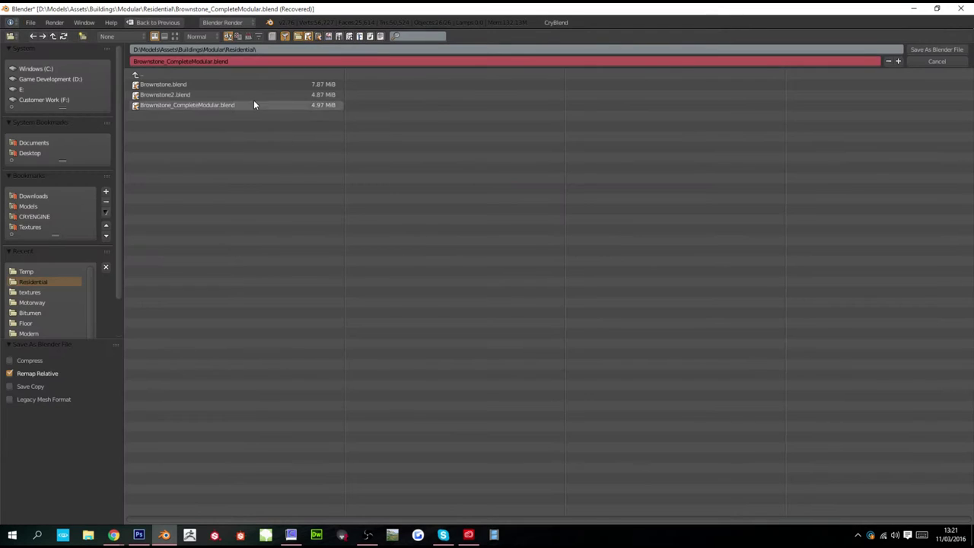
double_click(213, 106)
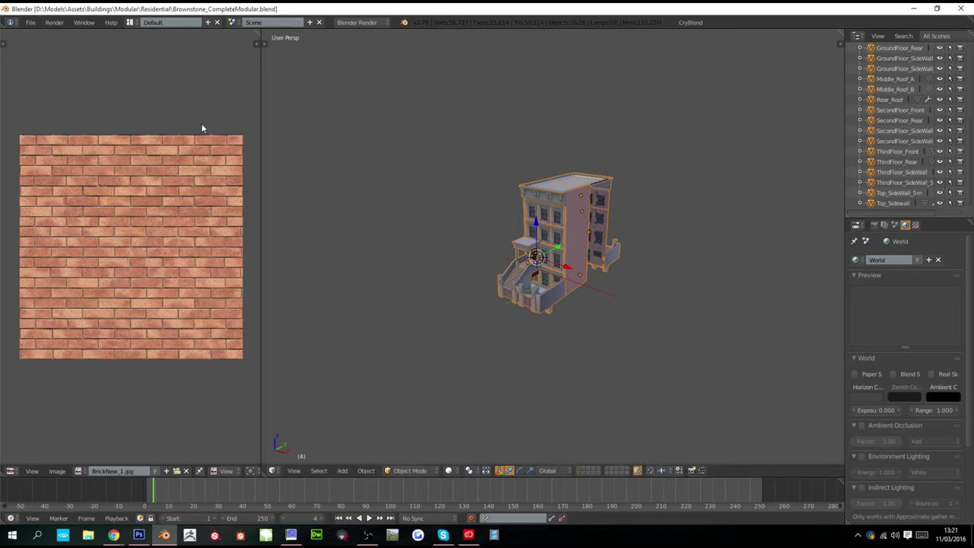
- Enlarge the Outliner to list all the modular building pieces
scroll(537, 268, up, 6)
scroll(527, 273, down, 2)
middle_drag(526, 273, 597, 266)
drag(893, 218, 894, 430)
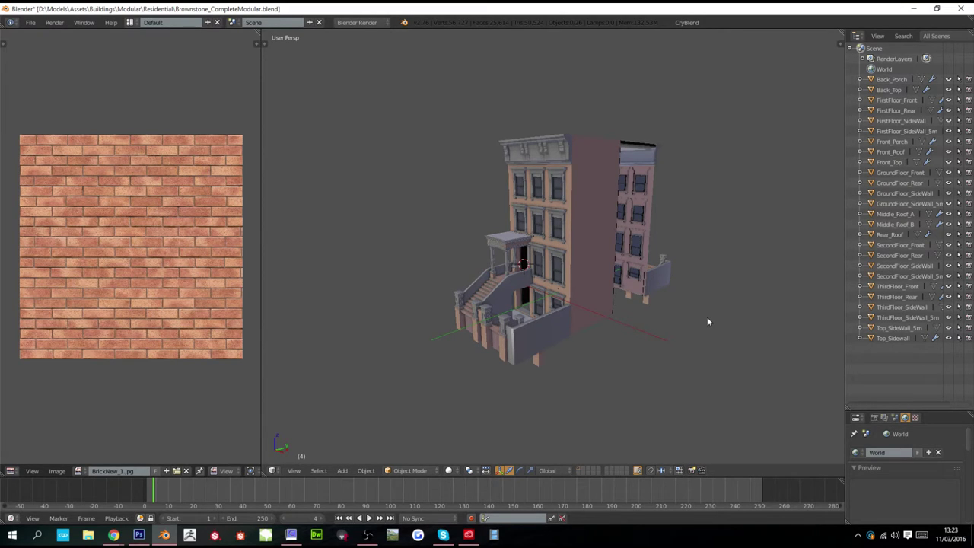
- Maximize the 3D view and examine the building's facade, side walls and front porch
scroll(707, 316, up, 2)
key(shift+space)
scroll(671, 299, up, 4)
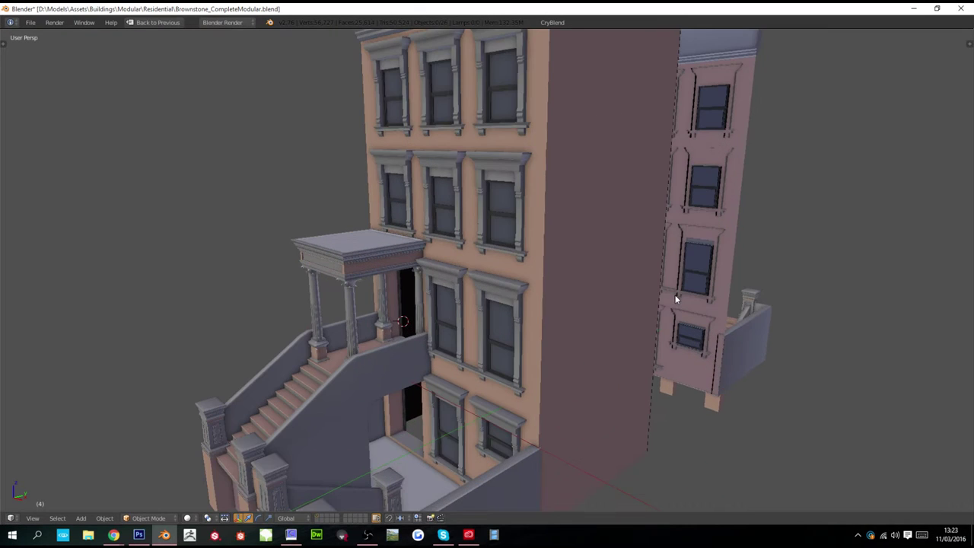
scroll(671, 299, down, 5)
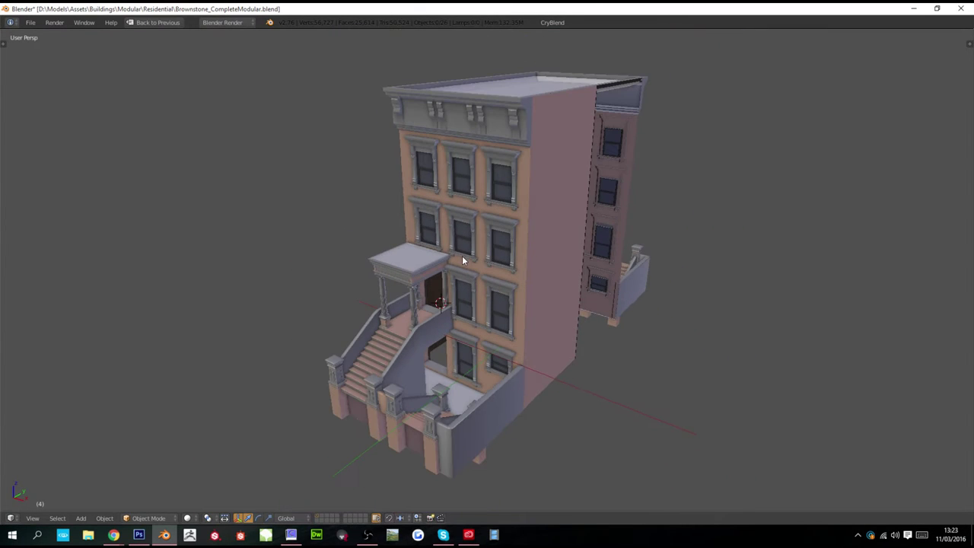
scroll(405, 380, up, 3)
middle_drag(371, 496, 411, 458)
scroll(375, 469, down, 3)
scroll(464, 416, up, 2)
middle_drag(464, 416, 435, 428)
scroll(474, 444, down, 4)
scroll(435, 427, up, 4)
- Duplicate all the building pieces and place the copy directly beside the original along X
key(a)
key(shift+d)
key(x)
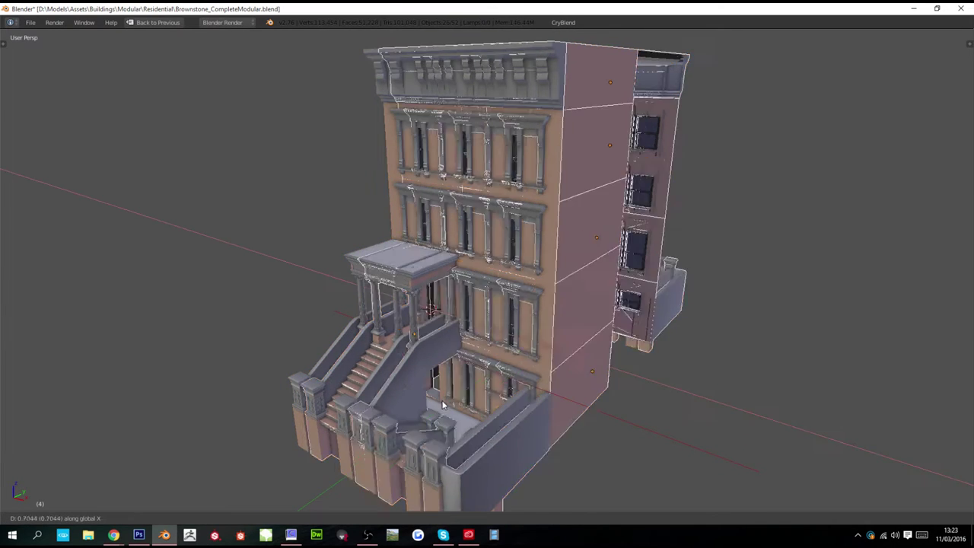
click(596, 442)
mouse_move(596, 442)
middle_down()
mouse_move(641, 447)
mouse_move(606, 449)
middle_up()
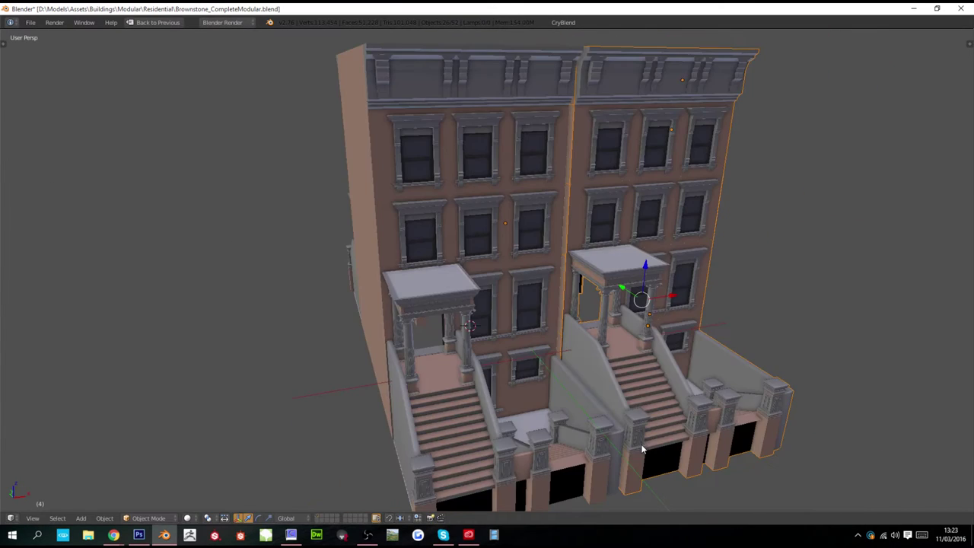
key(a)
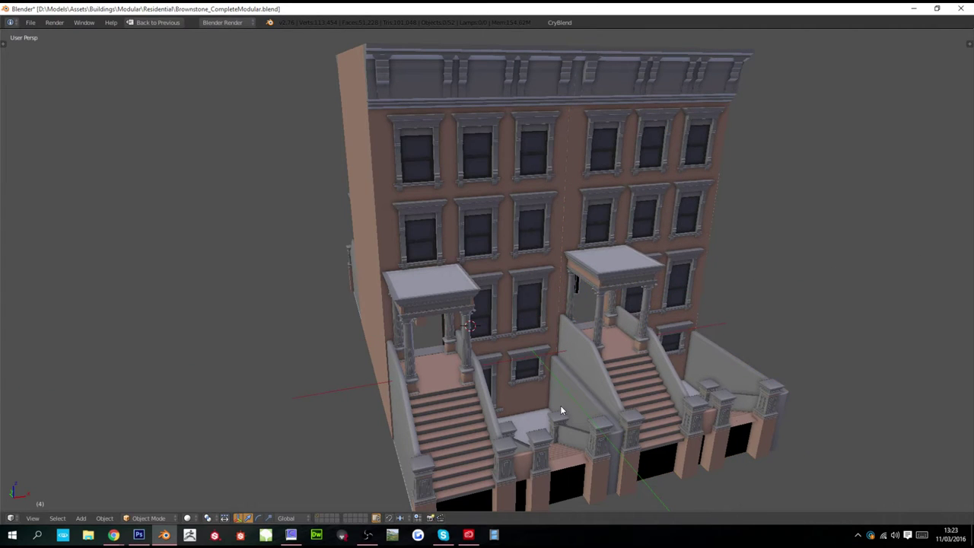
- Undo the duplication of the whole building
middle_drag(652, 377, 639, 426)
scroll(574, 430, down, 2)
key(ctrl+z)
key(ctrl+z)
- Clear the selection and examine the front porch, stairs, side walls and window modules from several angles
scroll(628, 428, up, 3)
middle_drag(489, 404, 578, 395)
middle_drag(501, 413, 409, 421)
scroll(407, 427, up, 2)
scroll(410, 416, down, 4)
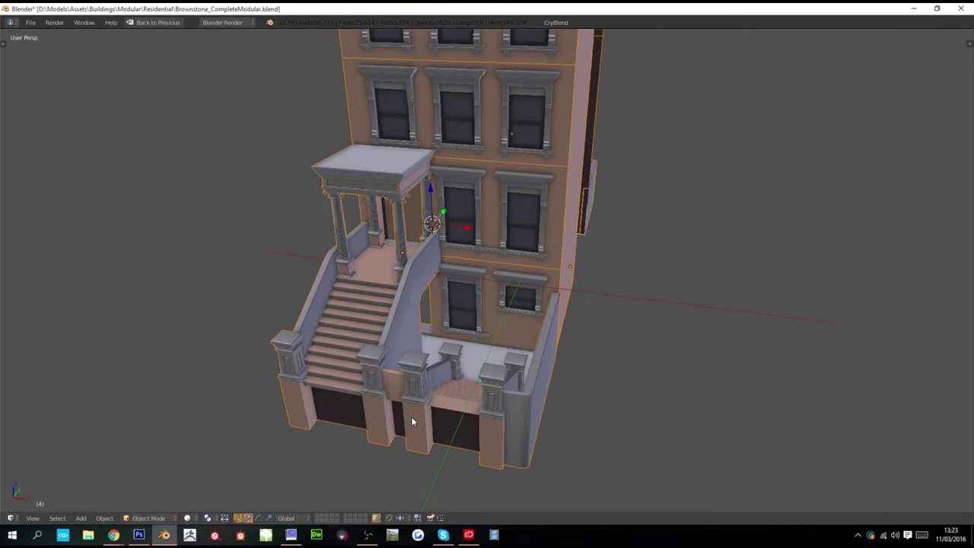
key(a)
scroll(443, 415, up, 4)
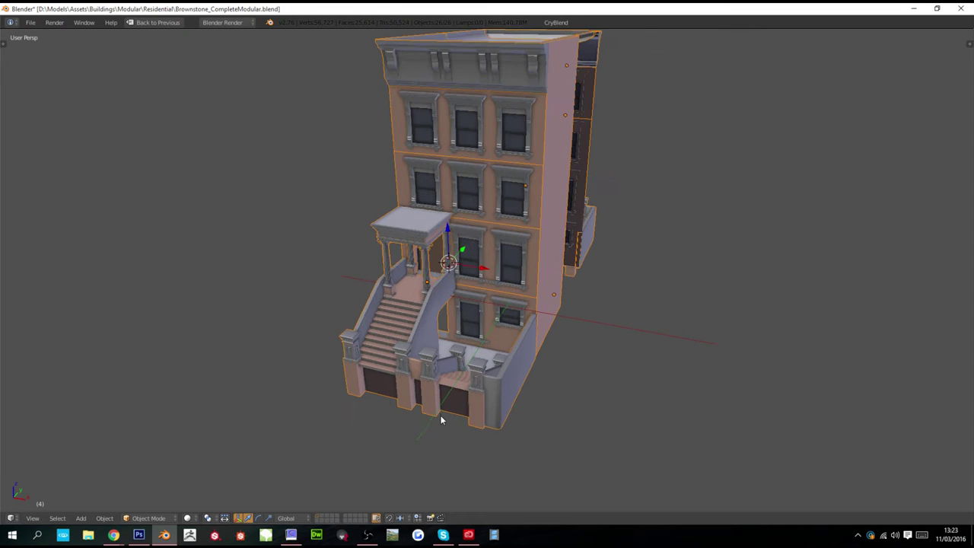
middle_drag(449, 425, 474, 396)
scroll(477, 434, up, 2)
scroll(561, 428, down, 4)
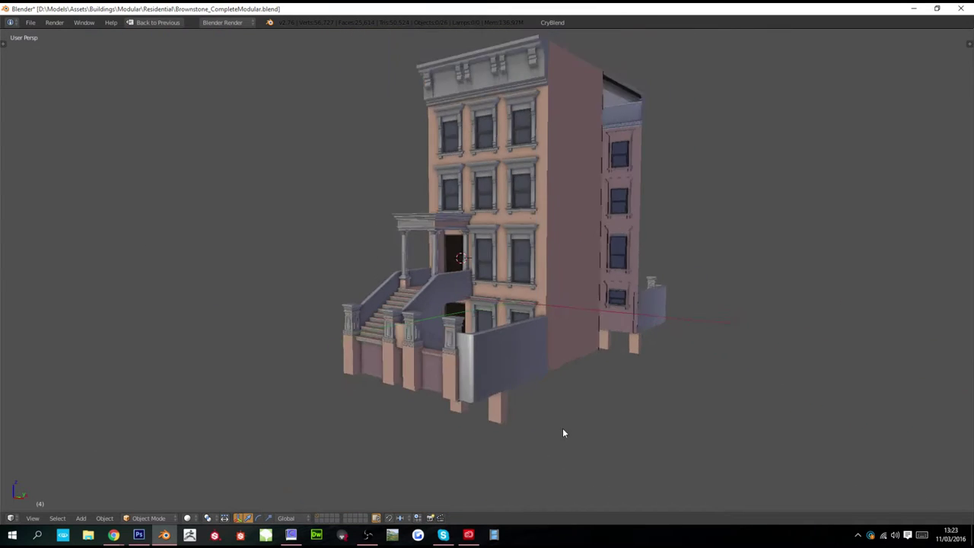
middle_drag(563, 427, 567, 451)
scroll(568, 450, up, 4)
scroll(549, 418, up, 1)
scroll(548, 403, down, 1)
middle_drag(546, 405, 626, 404)
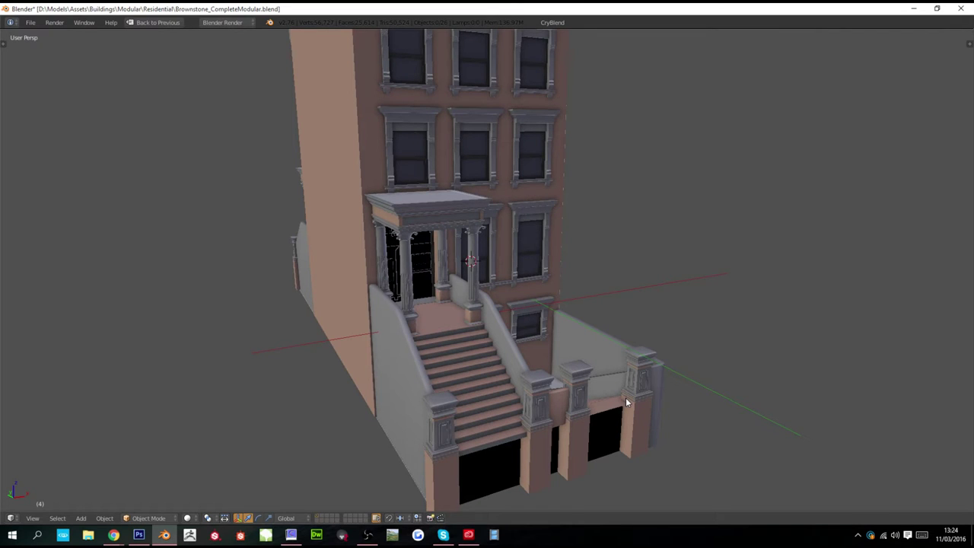
- Restore the full editor layout, select the front porch, and enlarge the Properties area to show its materials
key(shift+space)
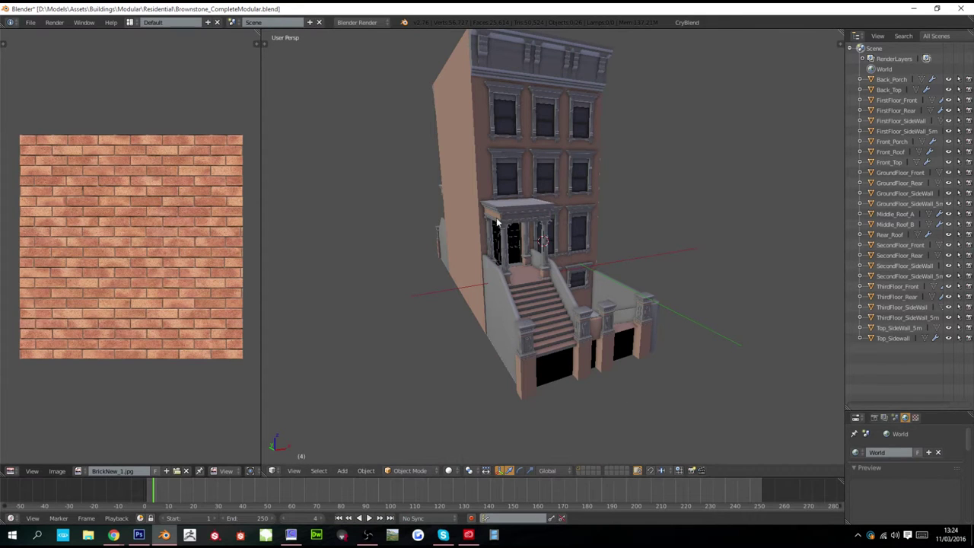
right_click(485, 215)
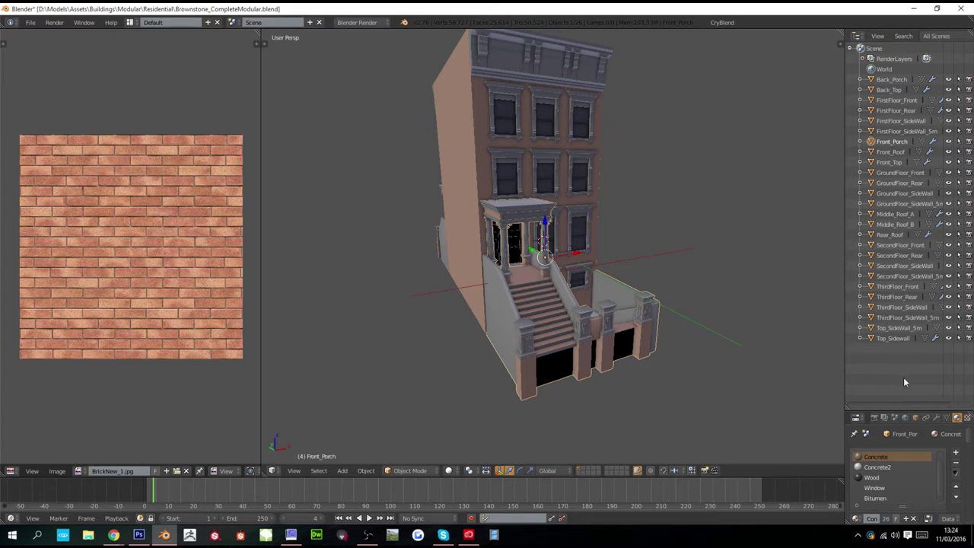
drag(905, 411, 889, 189)
middle_drag(745, 209, 687, 289)
scroll(907, 266, up, 1)
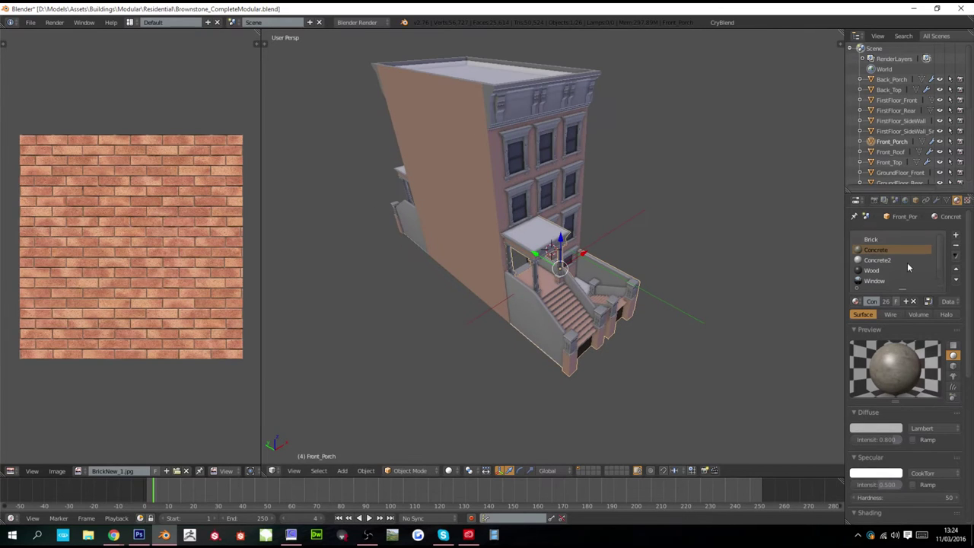
- Rename the Brick material to BrownstoneBuilding__1__Brick and widen the Properties area to show the full name
double_click(871, 239)
click(871, 239)
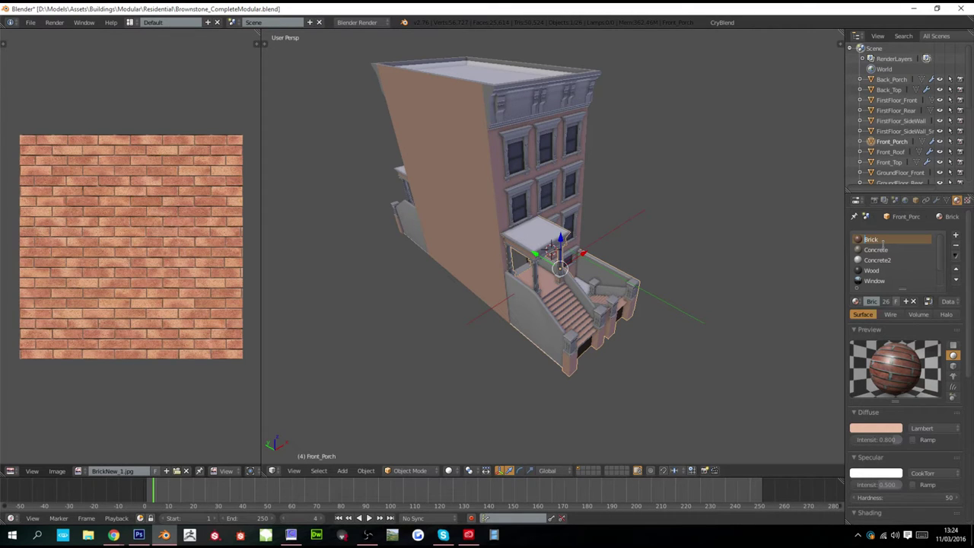
text(BrownstoneBuilding_1__)
key(Return)
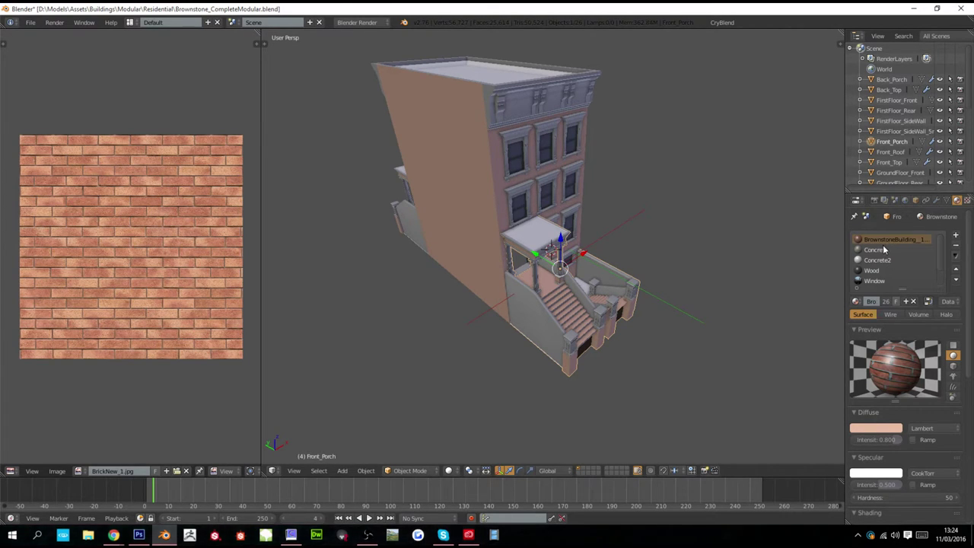
drag(843, 252, 733, 250)
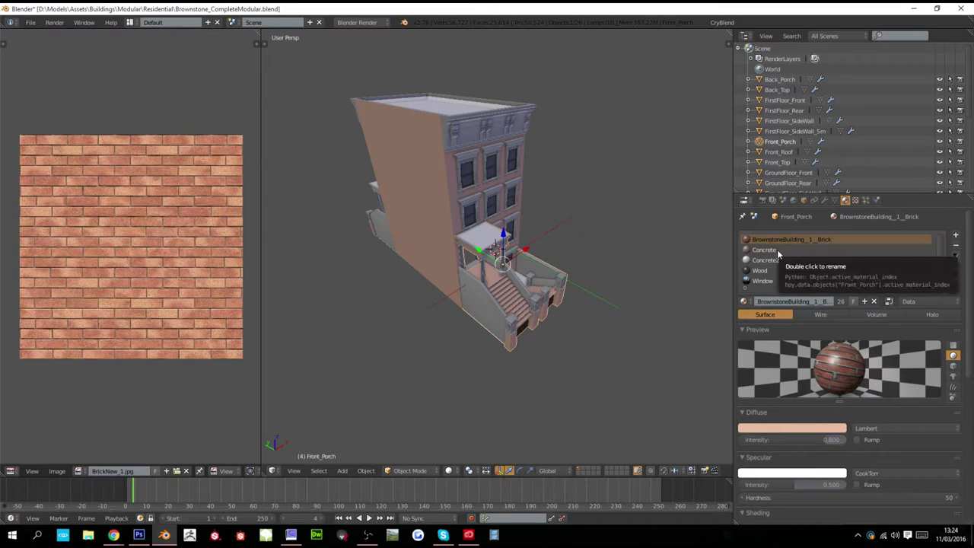
- Copy the name prefix from the Brick material and rename the Concrete material to BrownstoneBuilding__2__Concrete
double_click(794, 238)
drag(809, 237, 747, 239)
key(ctrl+c)
double_click(763, 250)
key(Home)
key(ctrl+v)
text(2_)
key(Return)
- Remove the Concrete2 material slot from the front porch and rename the Wood material to BrownstoneBuilding__3__Wood
click(753, 263)
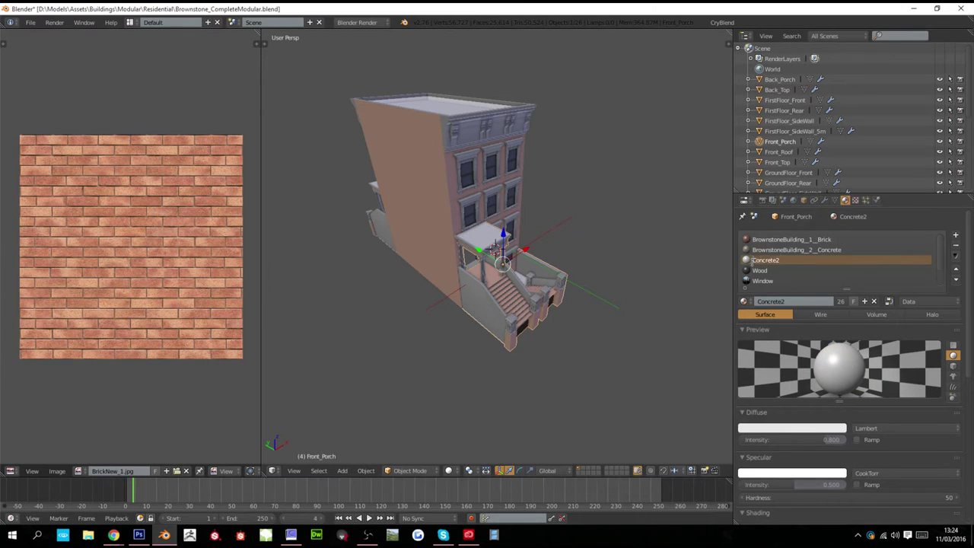
click(955, 245)
double_click(759, 261)
key(Home)
key(ctrl+v)
text(3__)
key(Return)
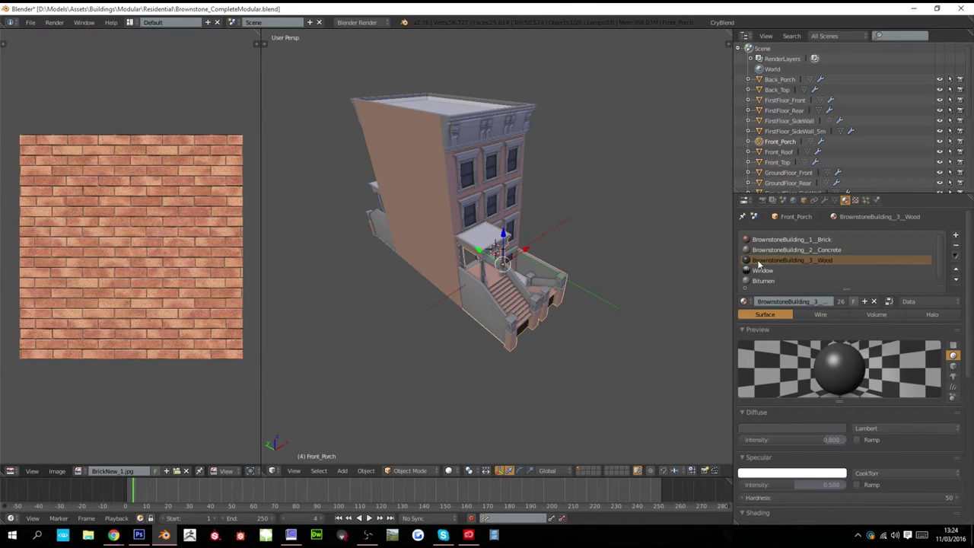
- Rename the Window material to BrownstoneBuilding__4__Window
click(759, 270)
double_click(755, 271)
key(Home)
key(ctrl+v)
text(4__)
key(Return)
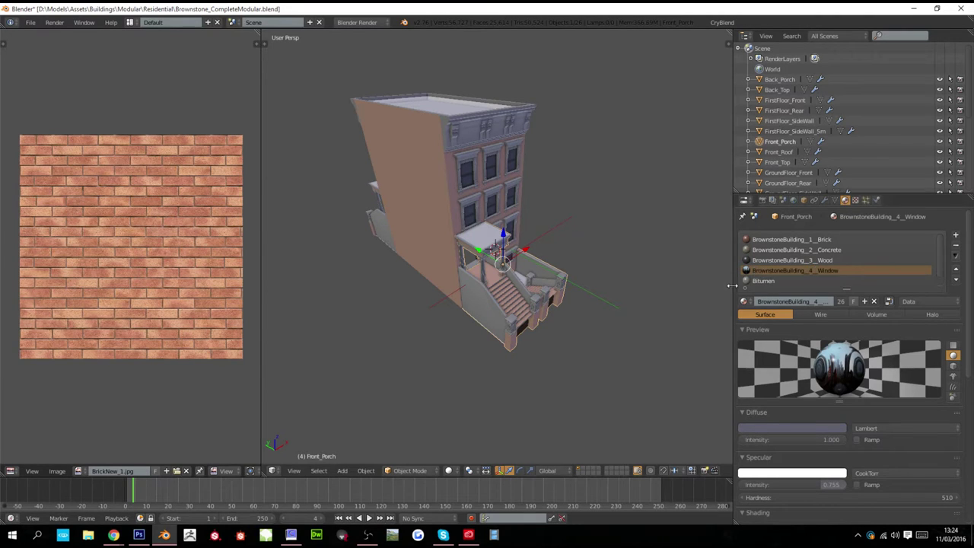
- Rename the Bitumen material to BrownstoneBuilding__5__Bitumen
scroll(770, 282, down, 1)
click(754, 270)
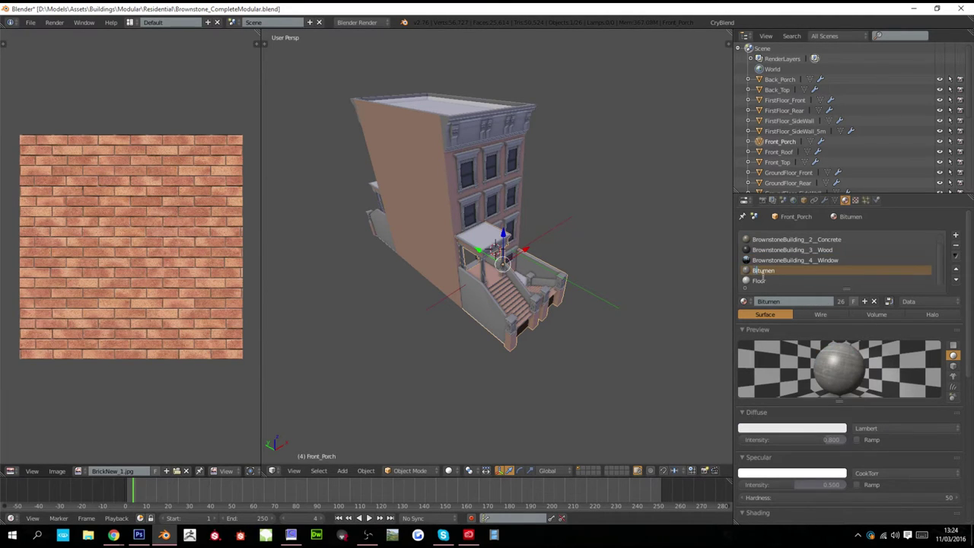
double_click(763, 273)
key(Home)
key(ctrl+v)
text(5__)
key(Return)
- Rename the Floor material to BrownstoneBuilding__6__Floor
double_click(760, 281)
key(Home)
key(ctrl+v)
key(Return)
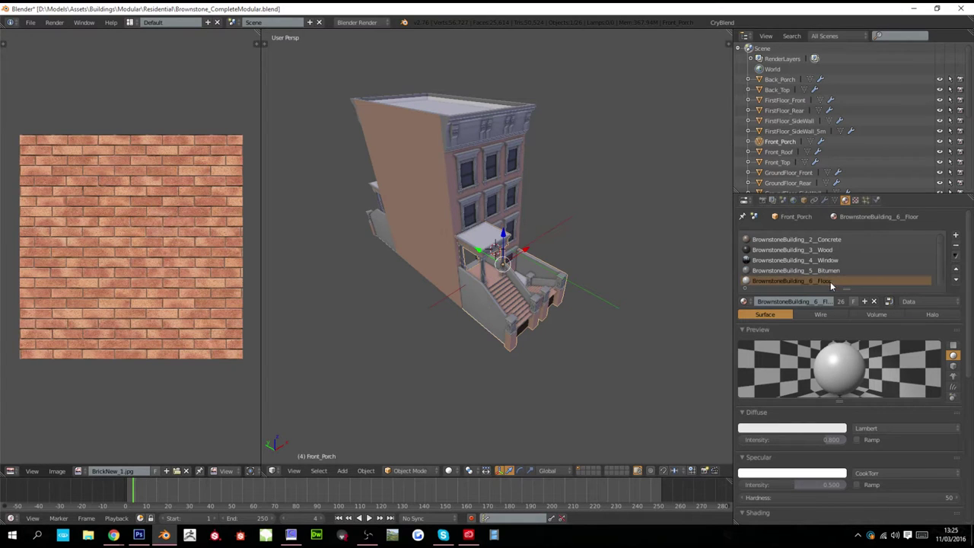
- Add a new material to the front porch and name it BrownstoneBuilding__7__Proxy
click(955, 235)
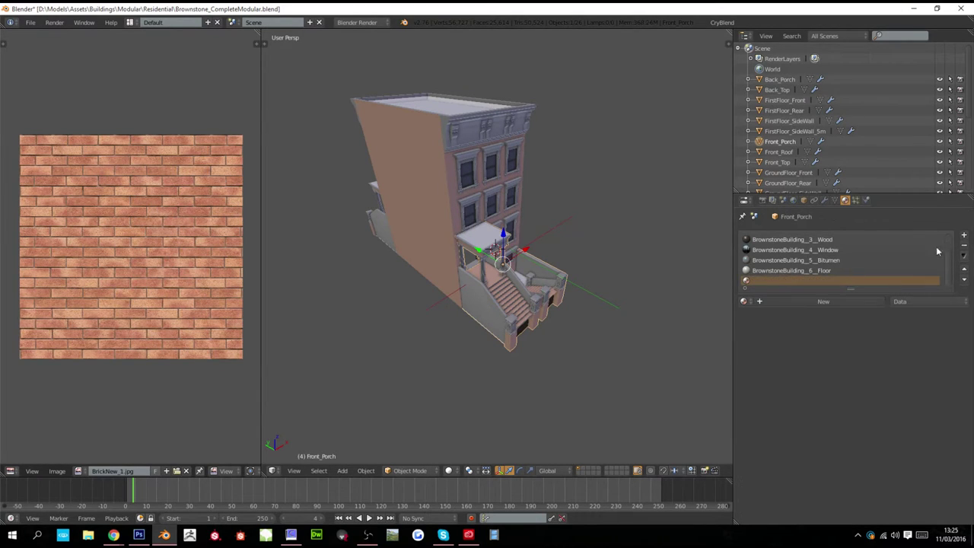
click(828, 302)
double_click(770, 281)
key(ctrl+v)
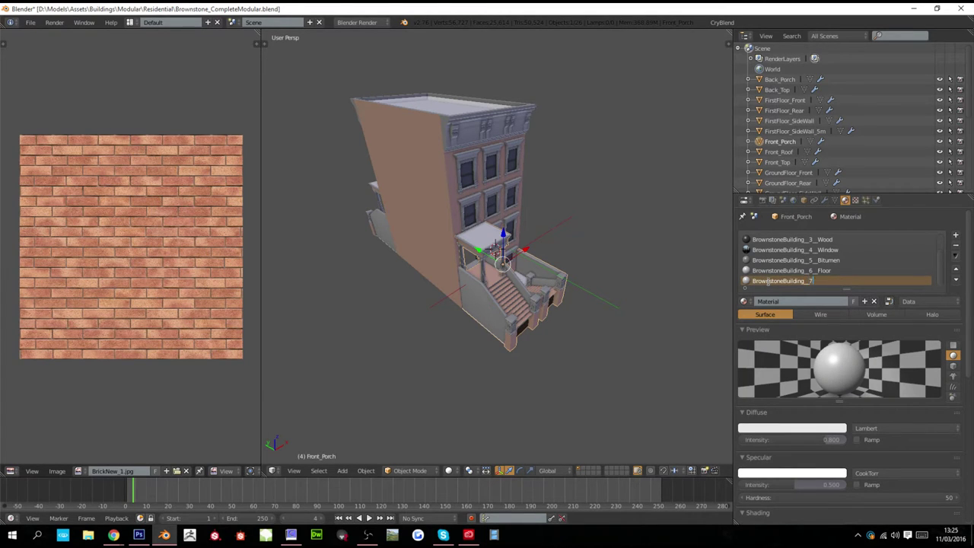
text(7_Proxy)
key(Return)
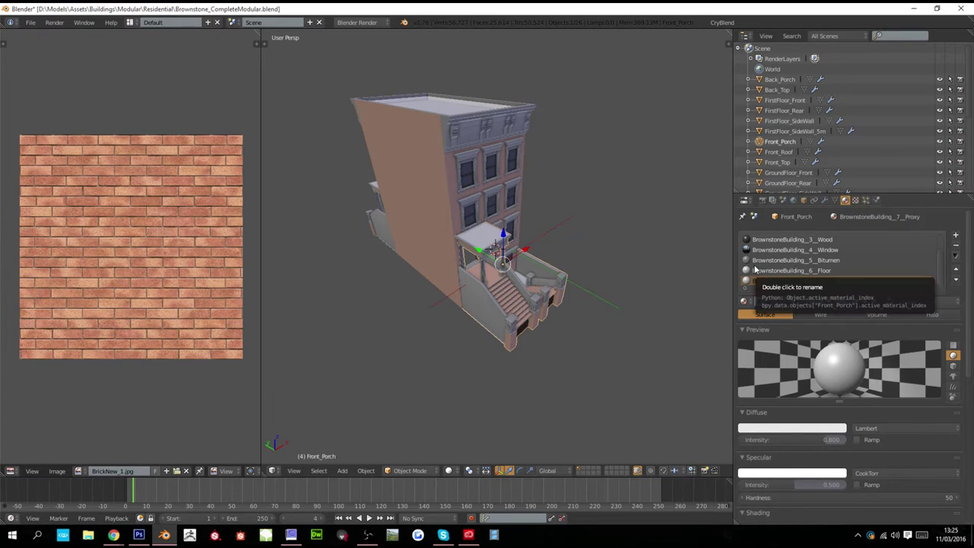
- Assign the __physProxyNoDraw material physics to the Proxy material
click(956, 256)
mouse_move(923, 315)
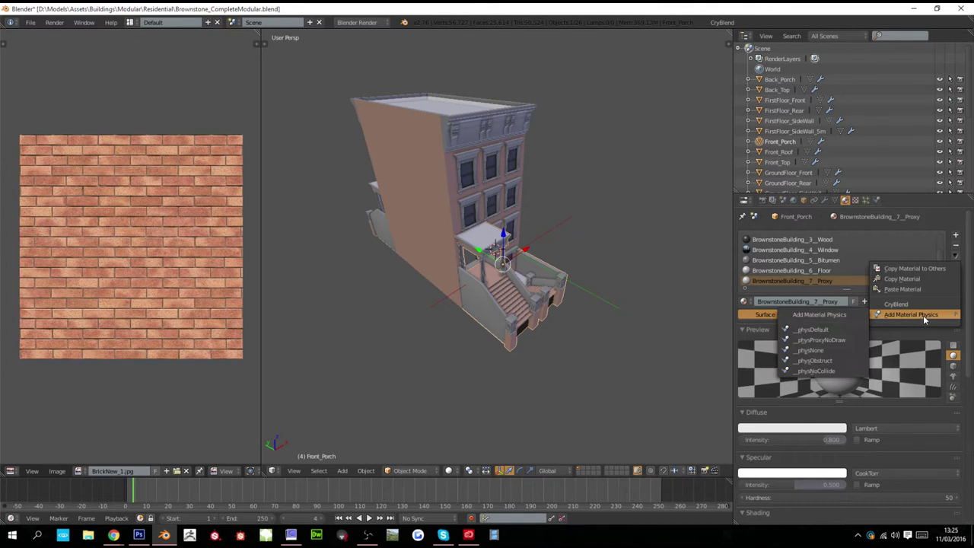
click(796, 342)
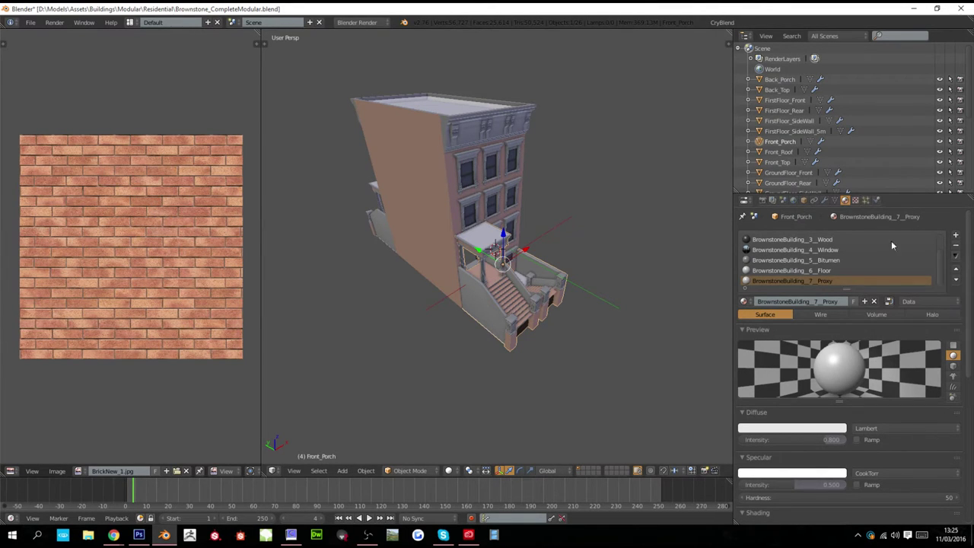
click(956, 256)
mouse_move(920, 314)
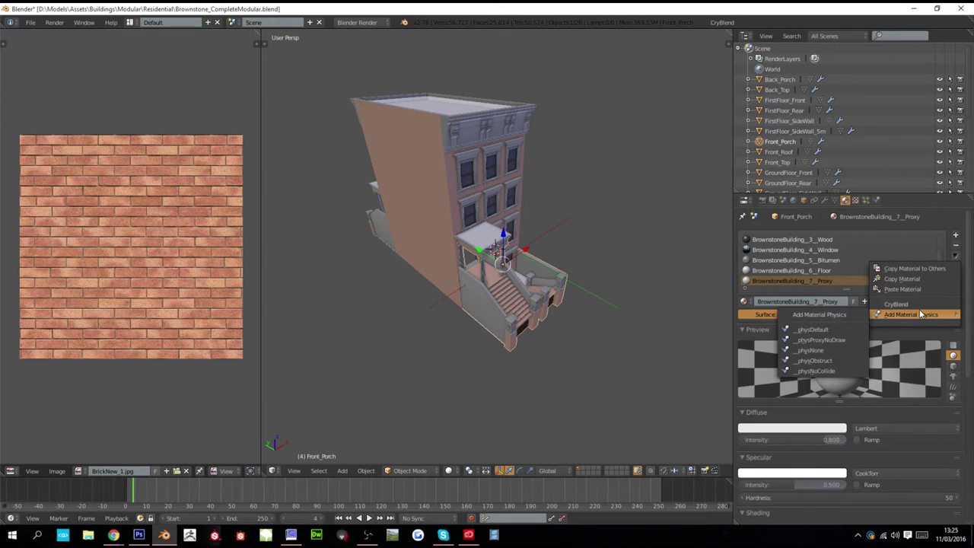
click(841, 340)
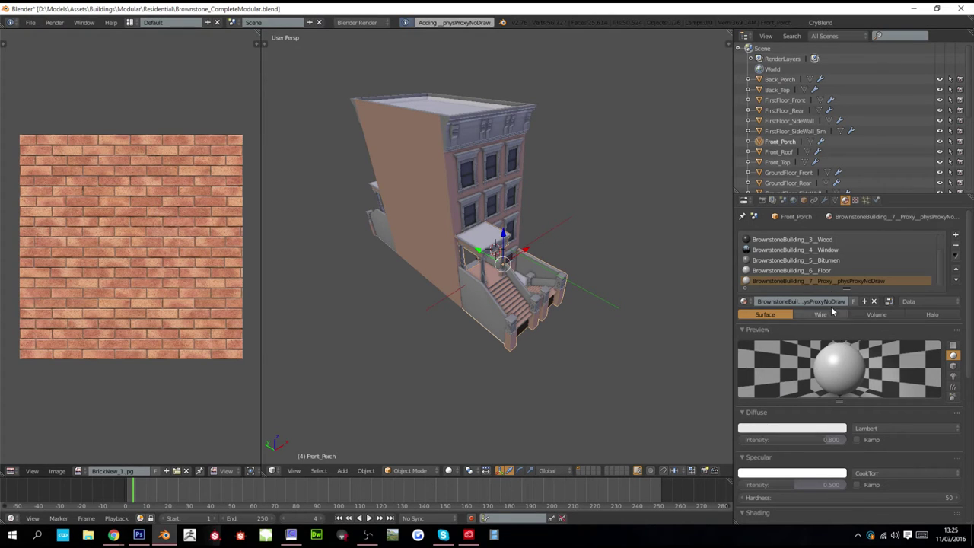
- Assign the __physNone material physics to the Floor and Bitumen materials
click(837, 270)
click(955, 255)
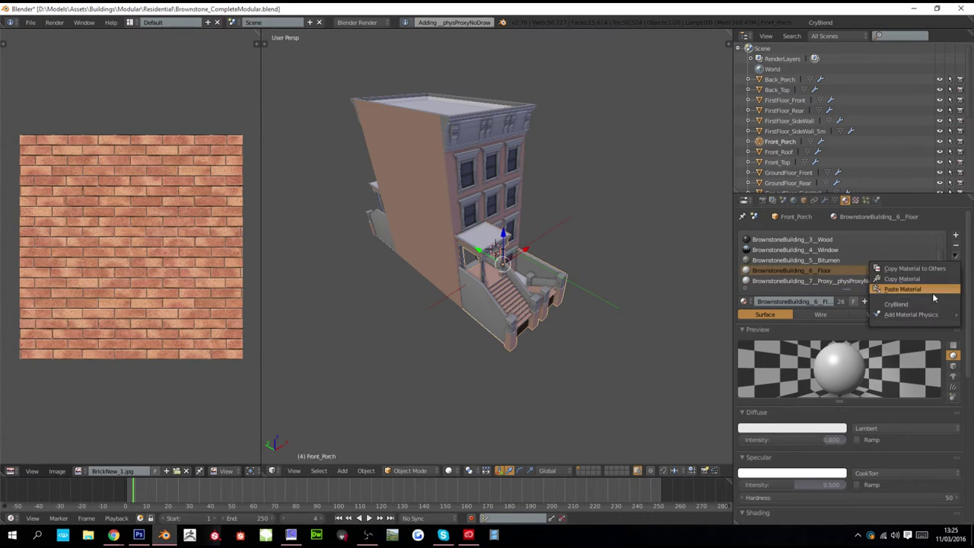
click(813, 350)
click(837, 260)
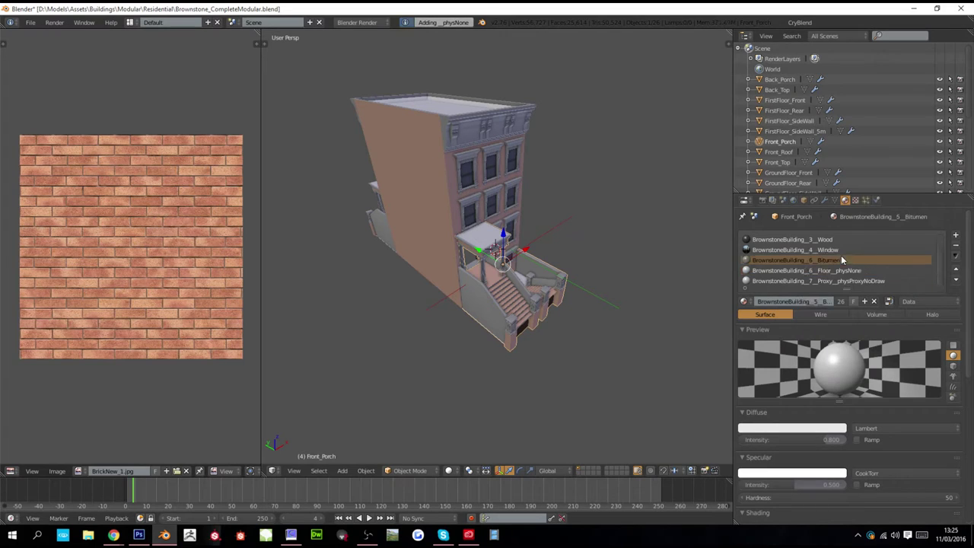
click(956, 255)
mouse_move(905, 317)
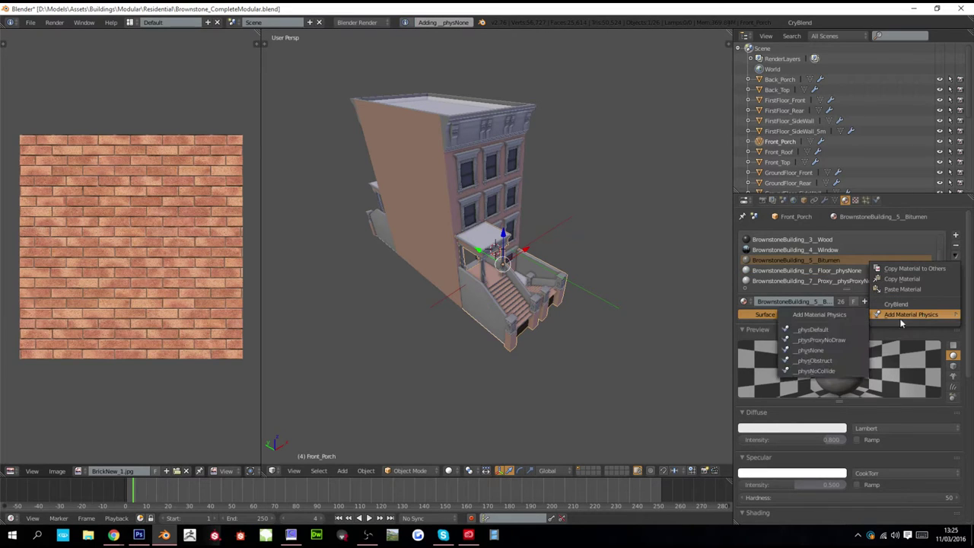
click(840, 350)
- Assign the __physNone material physics to the Window and Wood materials
click(837, 249)
click(956, 256)
mouse_move(905, 315)
click(832, 350)
scroll(831, 262, up, 1)
click(831, 260)
click(955, 256)
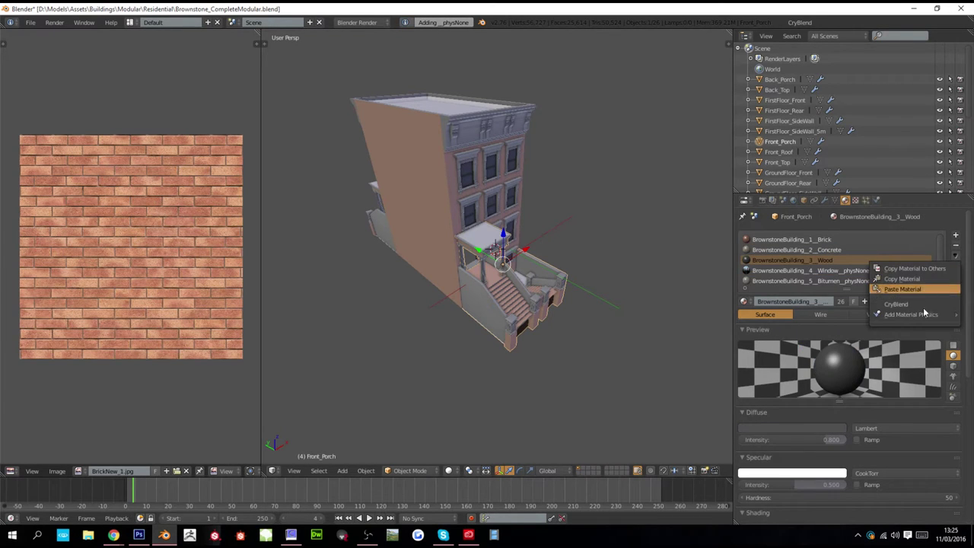
mouse_move(910, 314)
click(808, 351)
- Assign the __physNone material physics to the Concrete and Brick materials
click(841, 251)
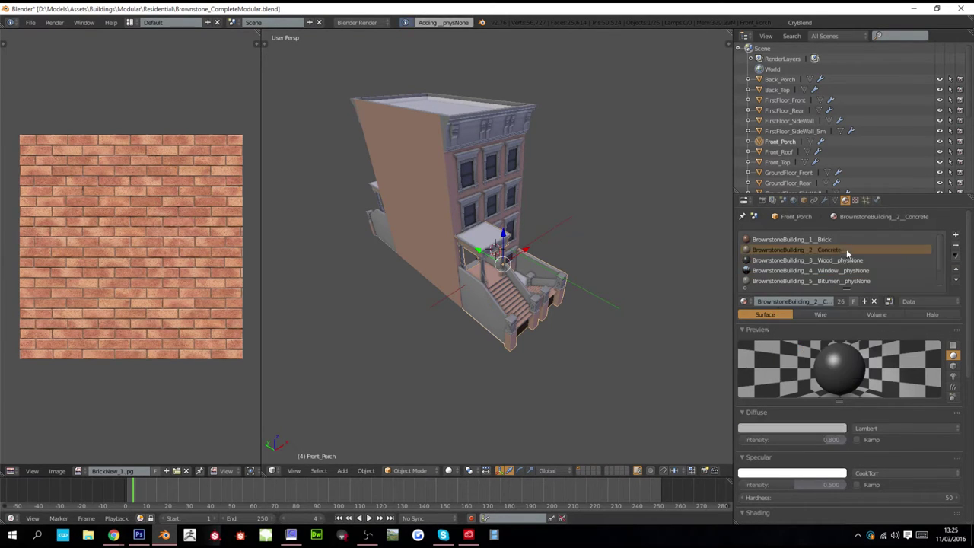
click(956, 257)
mouse_move(906, 312)
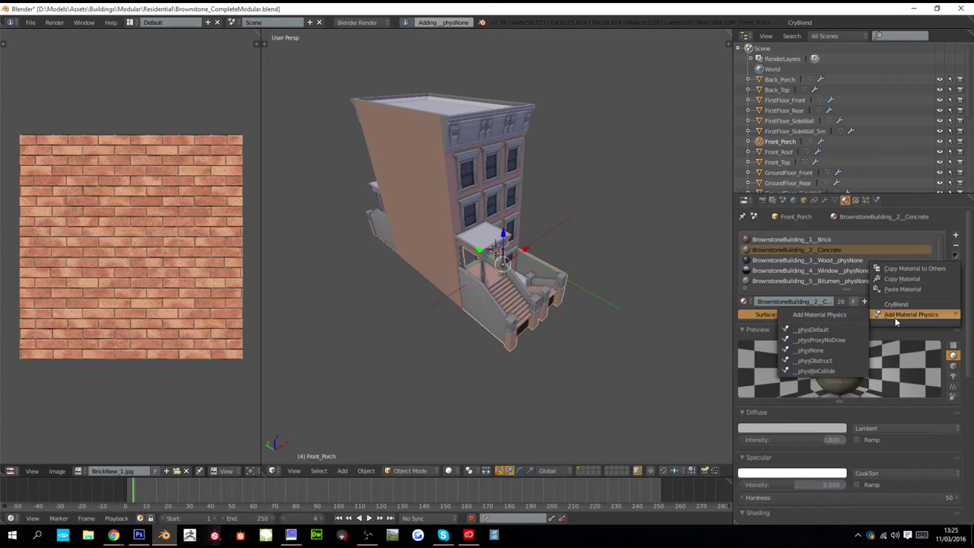
click(811, 349)
click(842, 240)
click(956, 256)
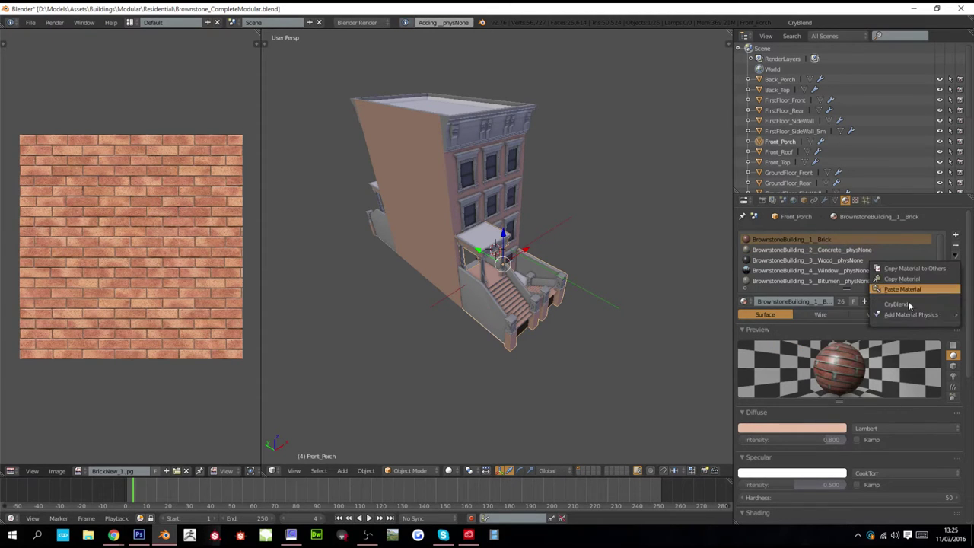
mouse_move(902, 321)
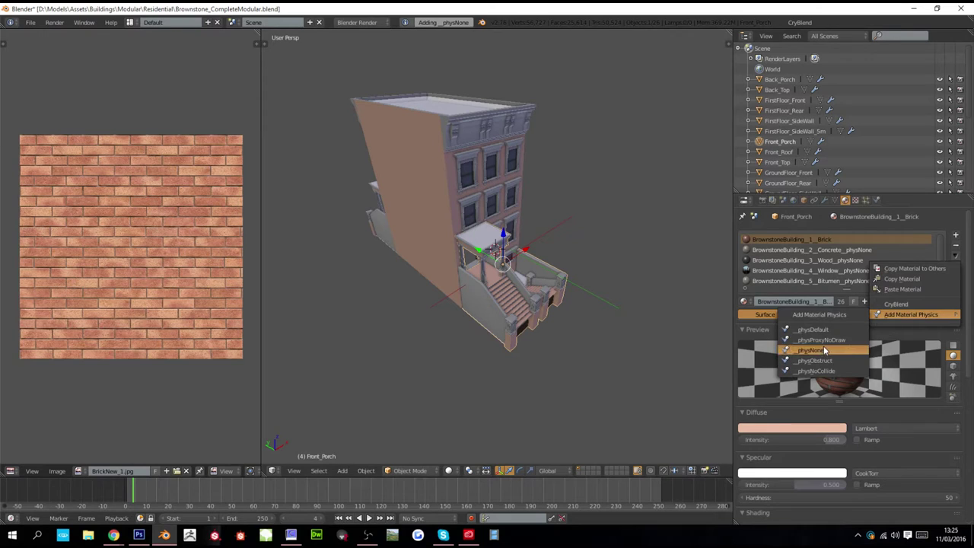
click(810, 350)
- Check the second-floor front module's material list, clear the selection, and save the file over the existing one
middle_drag(632, 256, 549, 234)
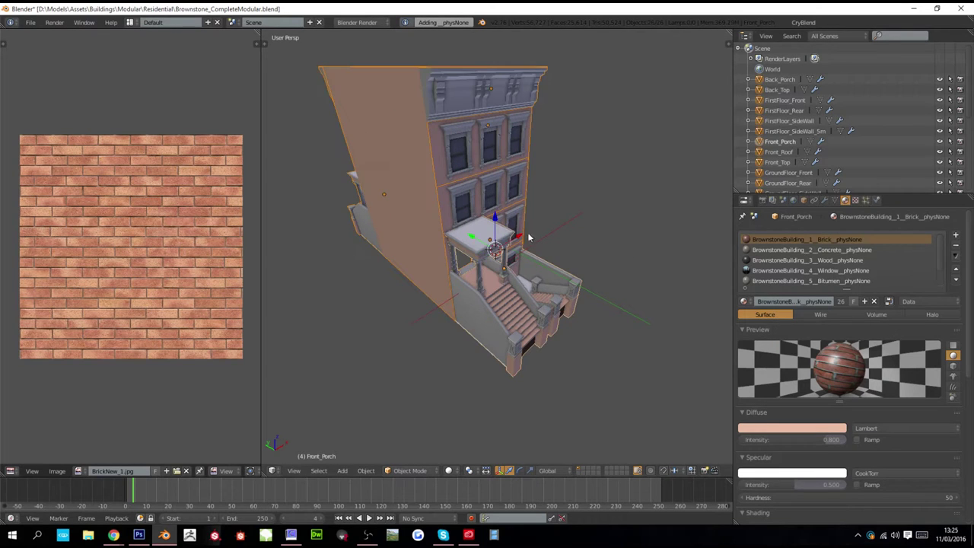
right_click(468, 222)
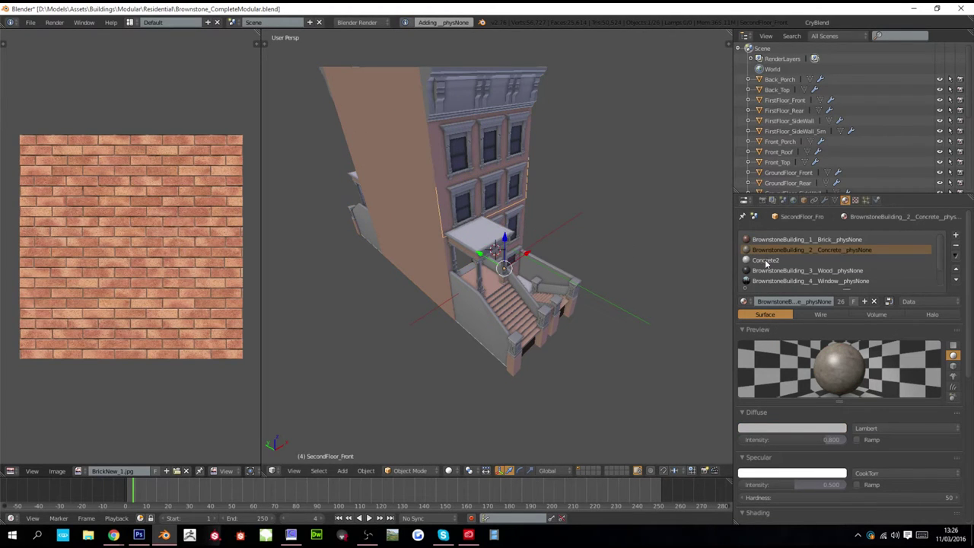
key(ctrl+a)
click(568, 235)
key(a)
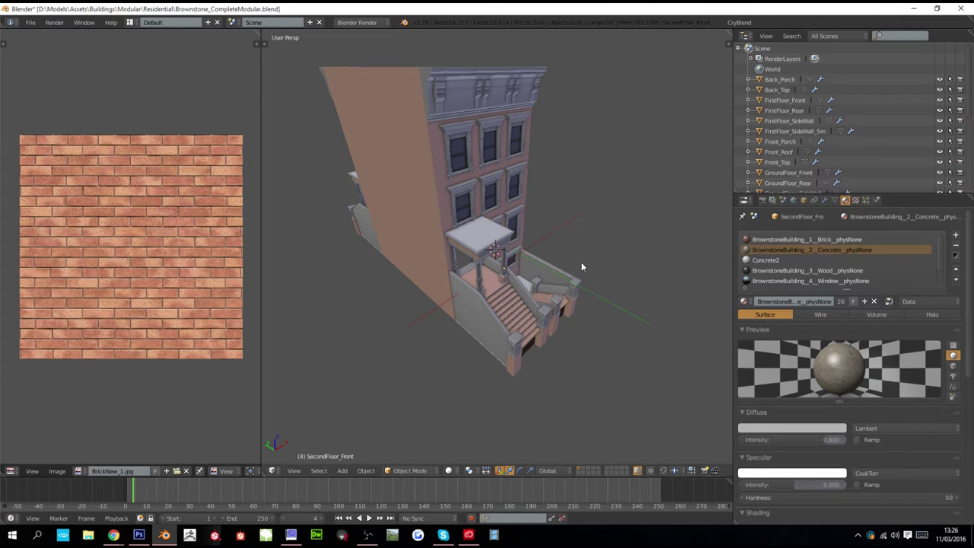
key(ctrl+s)
click(583, 264)
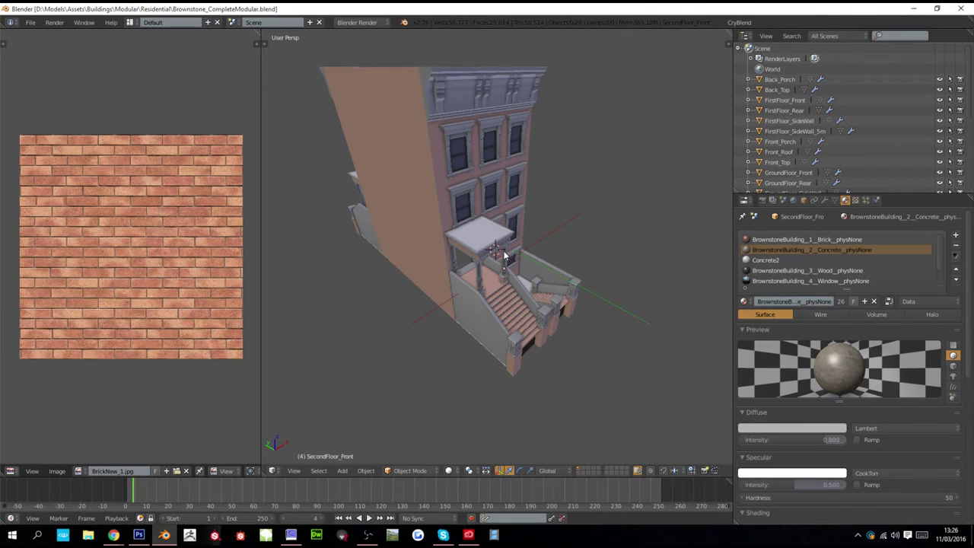
- Select all building pieces with the front porch as the active object and join them into one mesh
right_click(487, 262)
scroll(775, 266, down, 2)
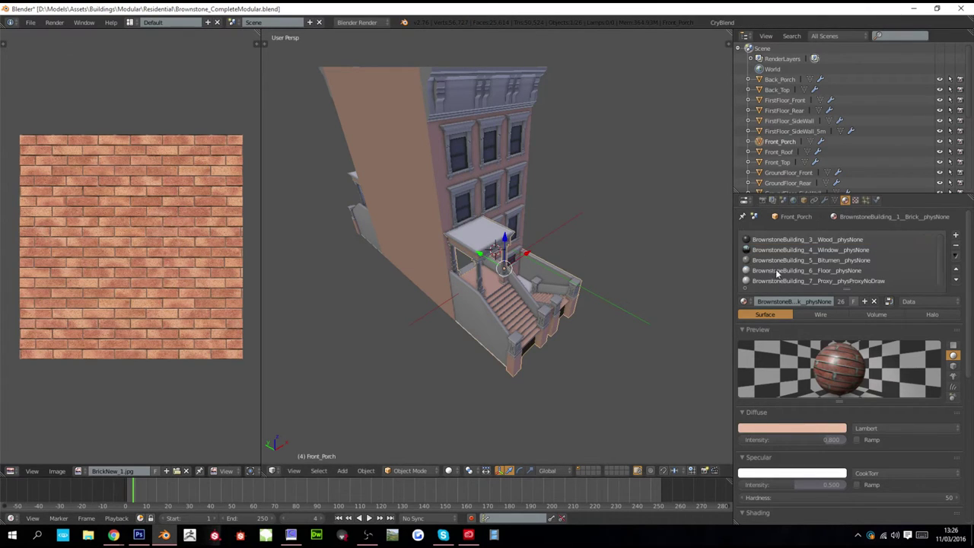
middle_drag(623, 250, 517, 231)
scroll(517, 231, up, 5)
scroll(516, 231, down, 5)
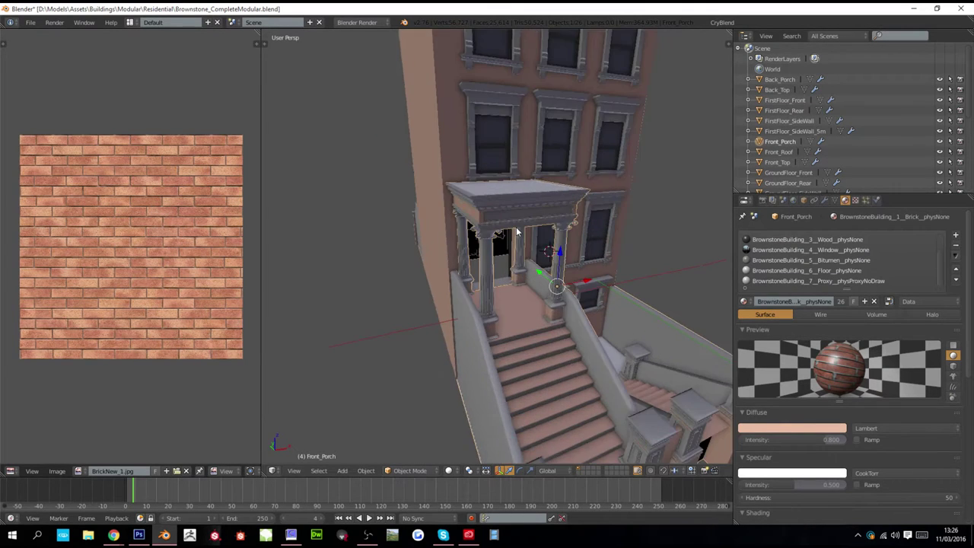
key(a)
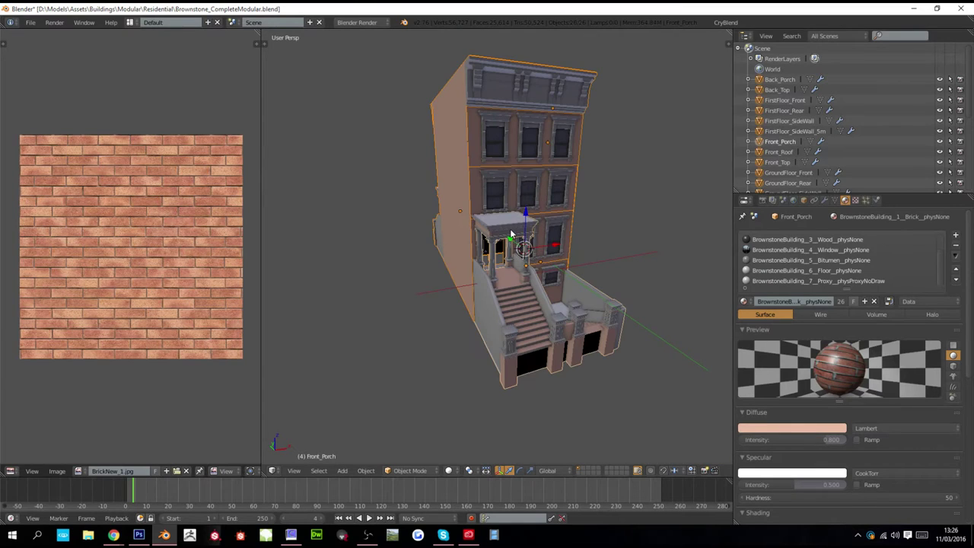
middle_drag(508, 230, 586, 227)
scroll(585, 227, up, 3)
shift+right_click(589, 207)
shift+right_click(597, 201)
key(ctrl+j)
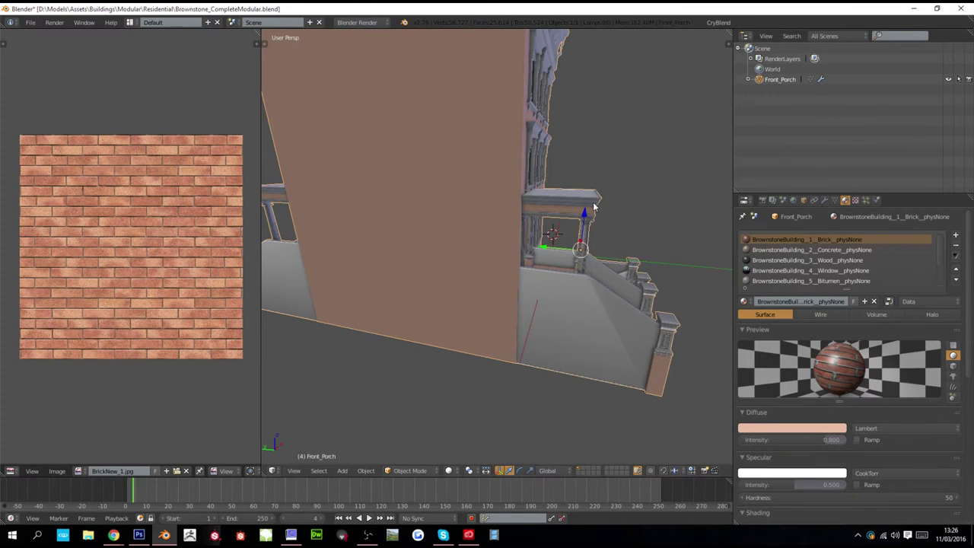
- Add a CryBlend export node of type CGF named Brownstone_Building for the joined building
scroll(594, 207, down, 5)
middle_drag(594, 207, 430, 223)
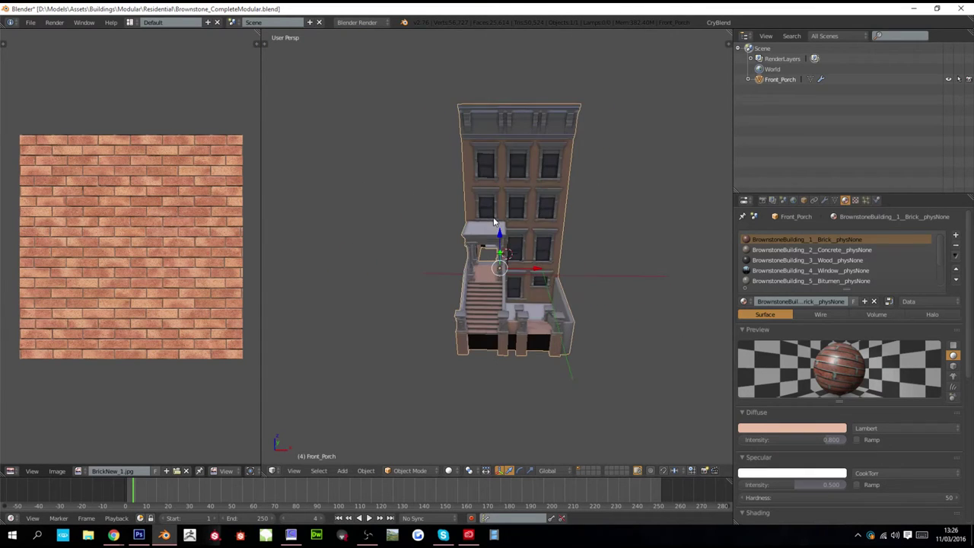
click(720, 23)
click(723, 42)
click(744, 68)
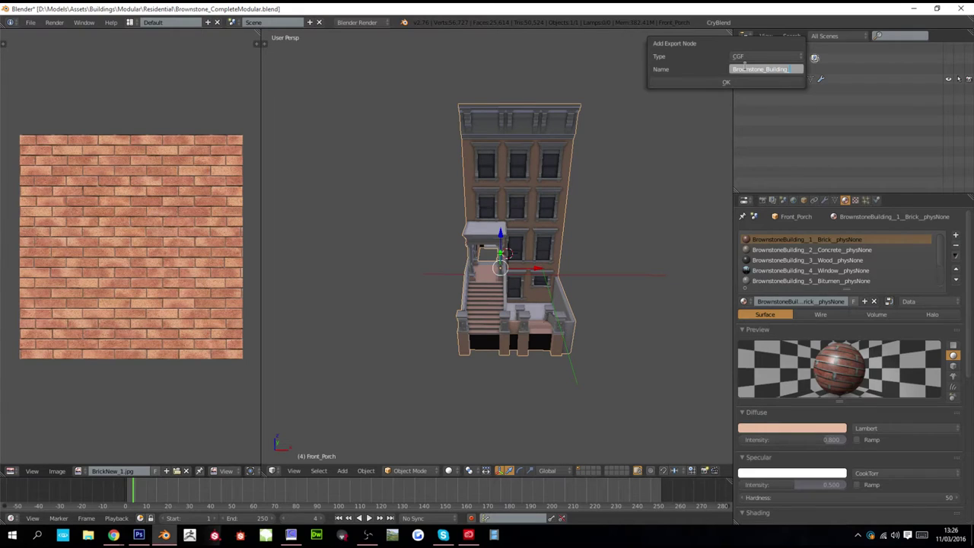
click(747, 82)
click(746, 83)
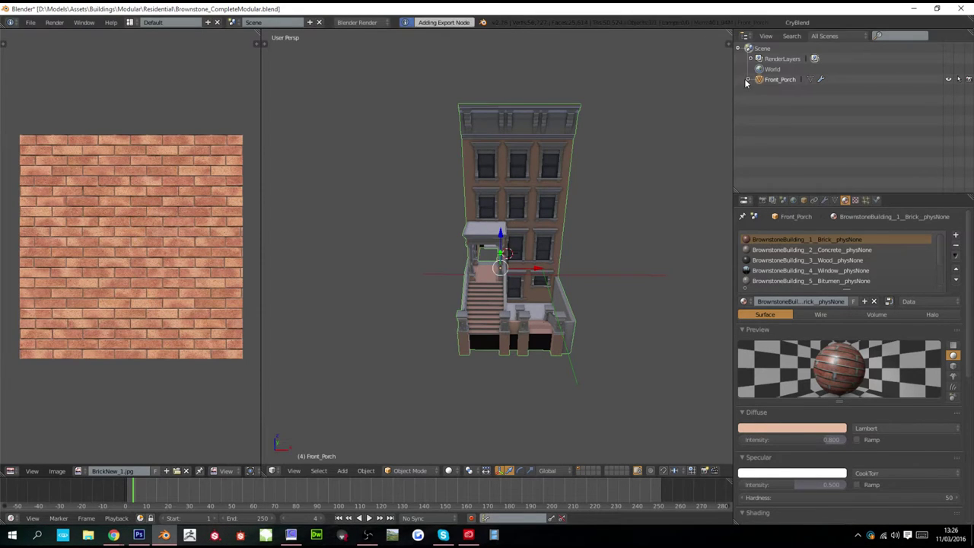
- Start the CryBlend export to game and set the destination to GameSDK\Objects\Assets\Architecture\Modular in the CRYENGINE directory
click(797, 23)
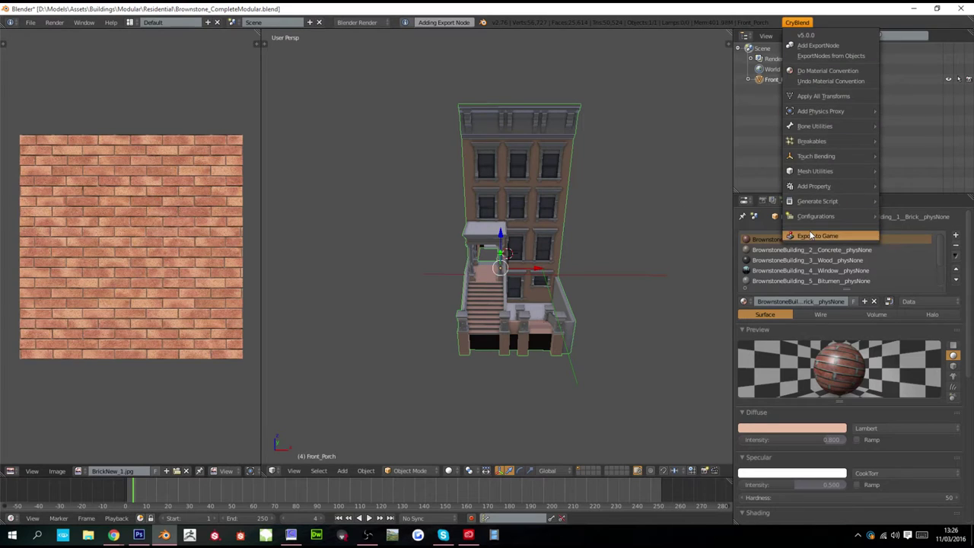
click(817, 236)
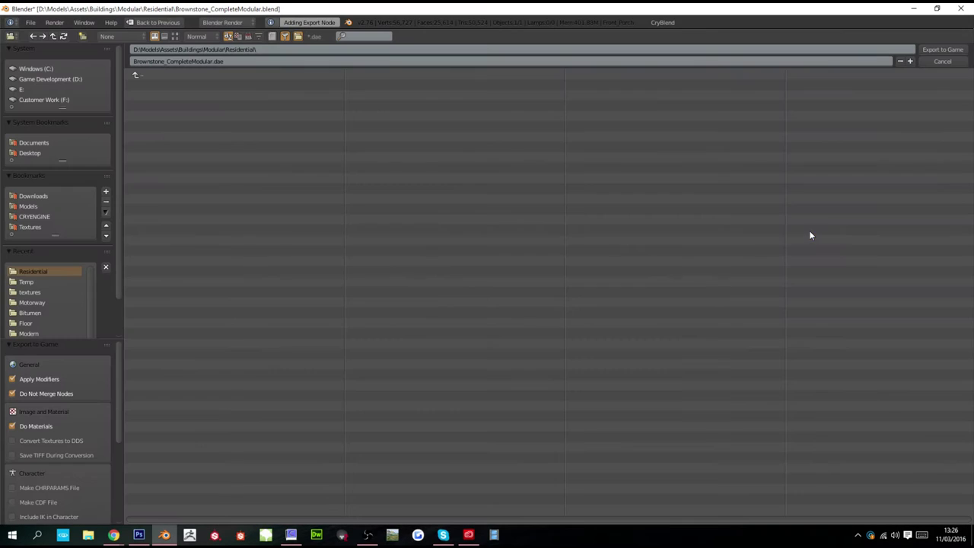
click(32, 218)
click(152, 125)
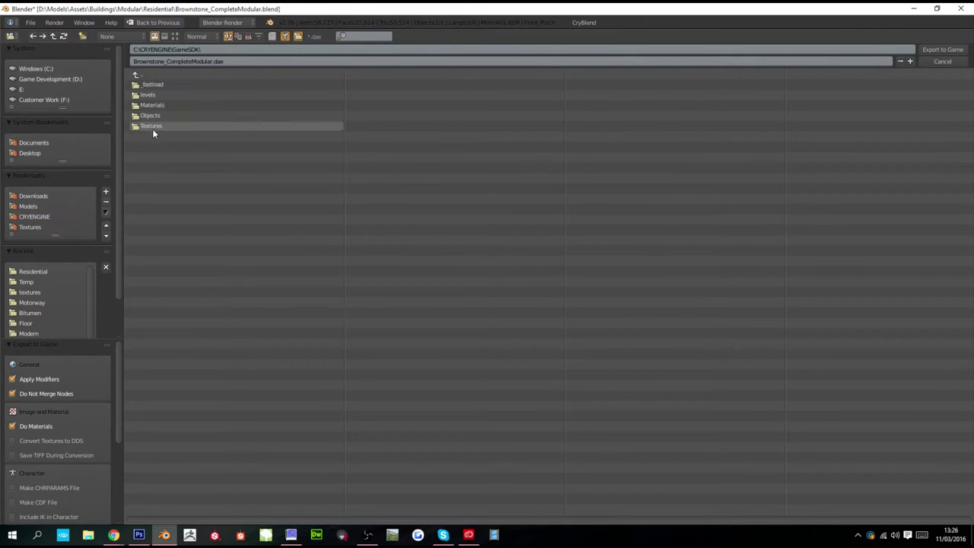
click(155, 115)
click(165, 84)
click(165, 84)
click(165, 92)
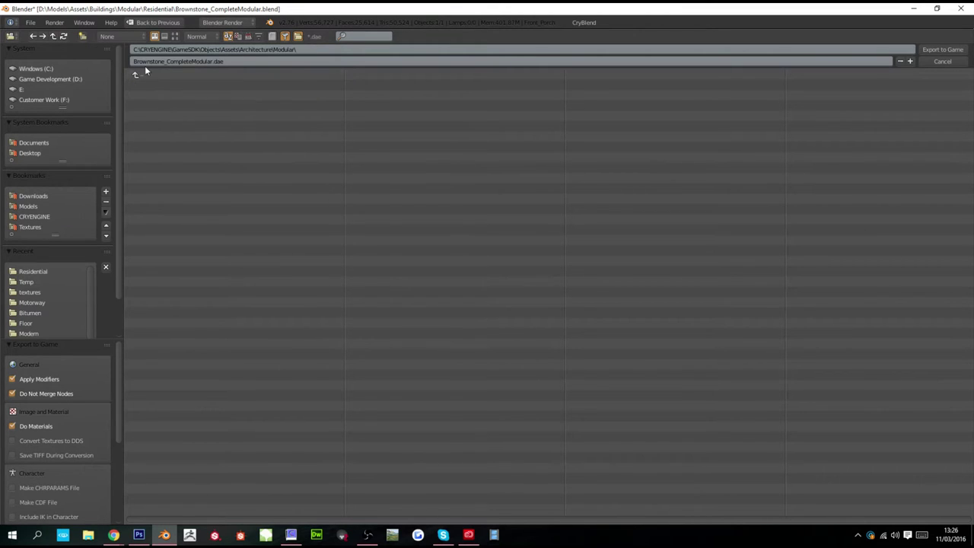
- Create a folder named Residential inside the Modular folder and open it
click(83, 36)
text(Res)
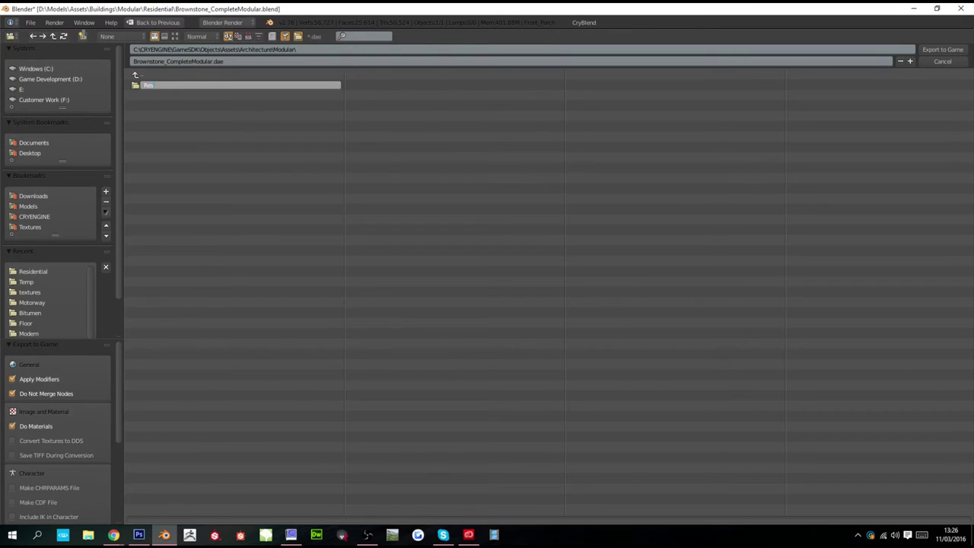
text(idential)
key(Return)
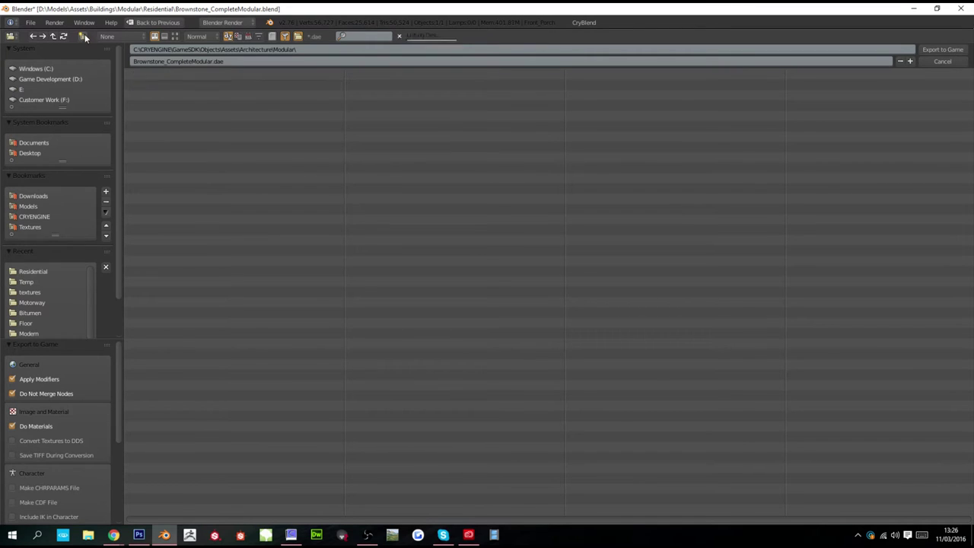
click(145, 84)
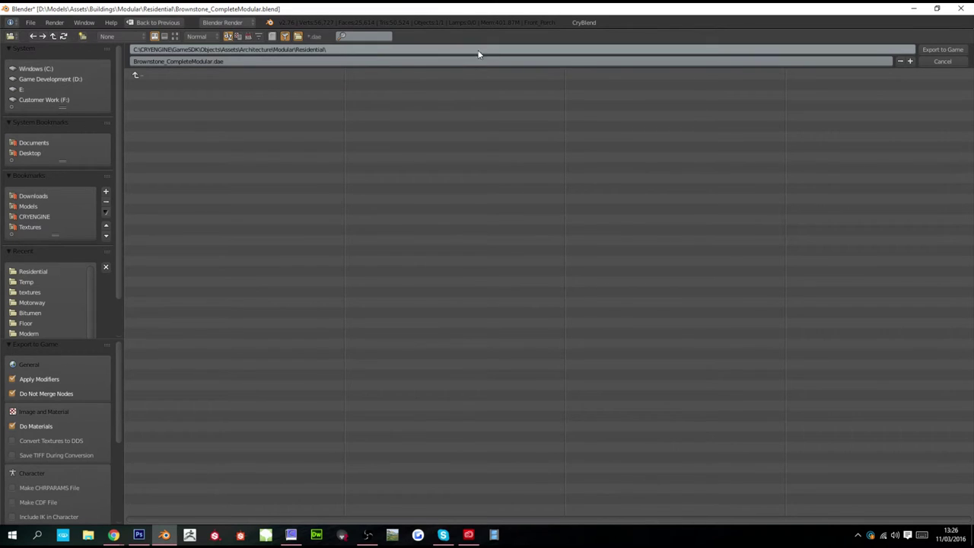
- Create a Brownstone folder inside Residential and export the building into it as Brownstone_CompleteModular.dae
click(82, 35)
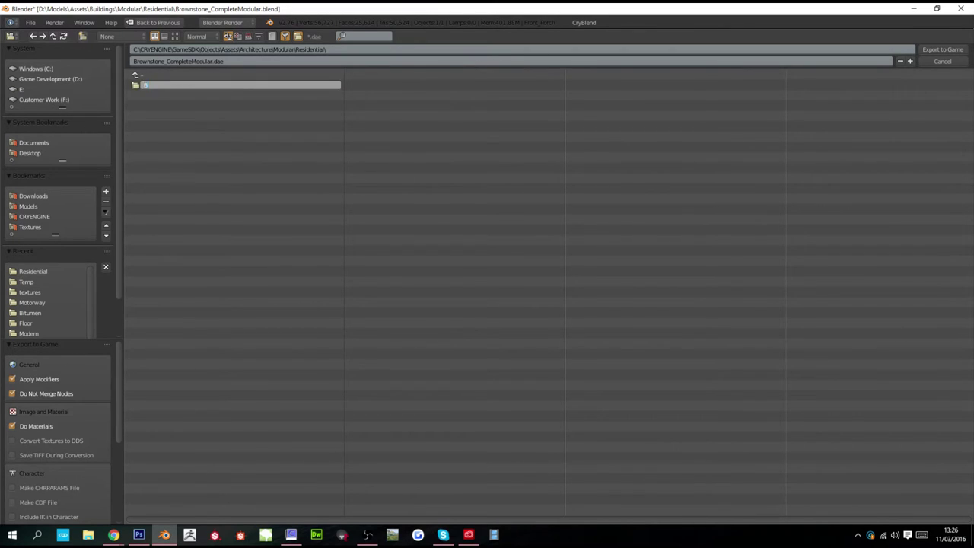
text(Brownstone)
key(Return)
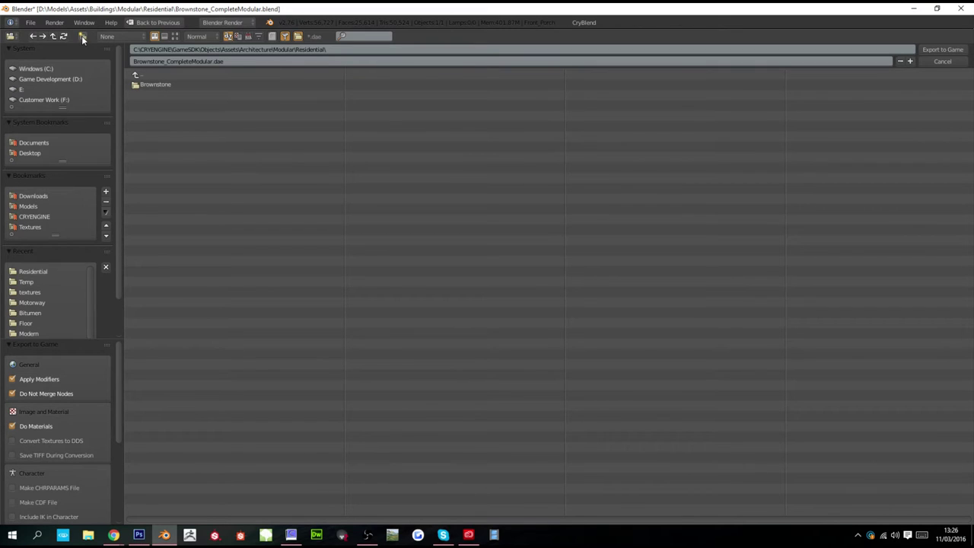
click(154, 83)
click(940, 51)
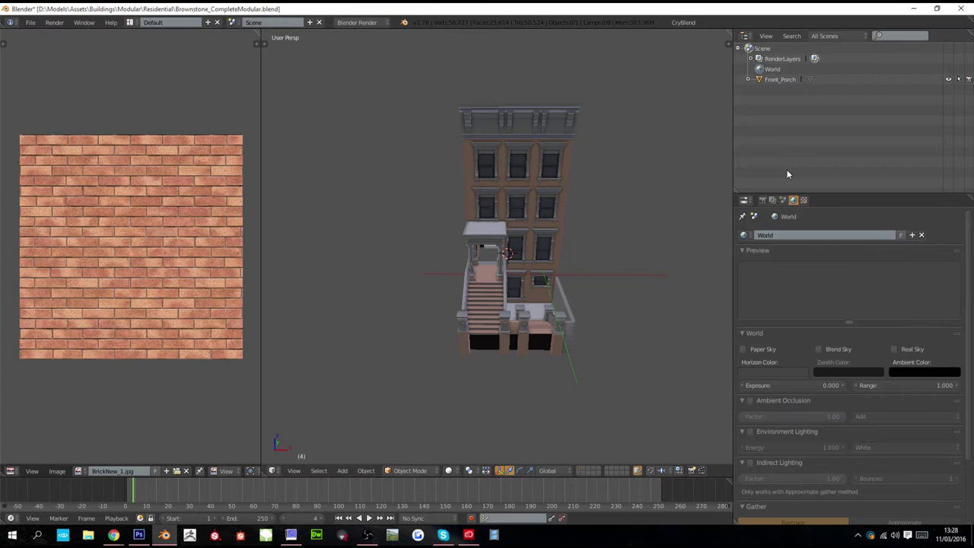
- Try to remove the duplicate vertices from the entire joined building mesh
scroll(493, 240, up, 7)
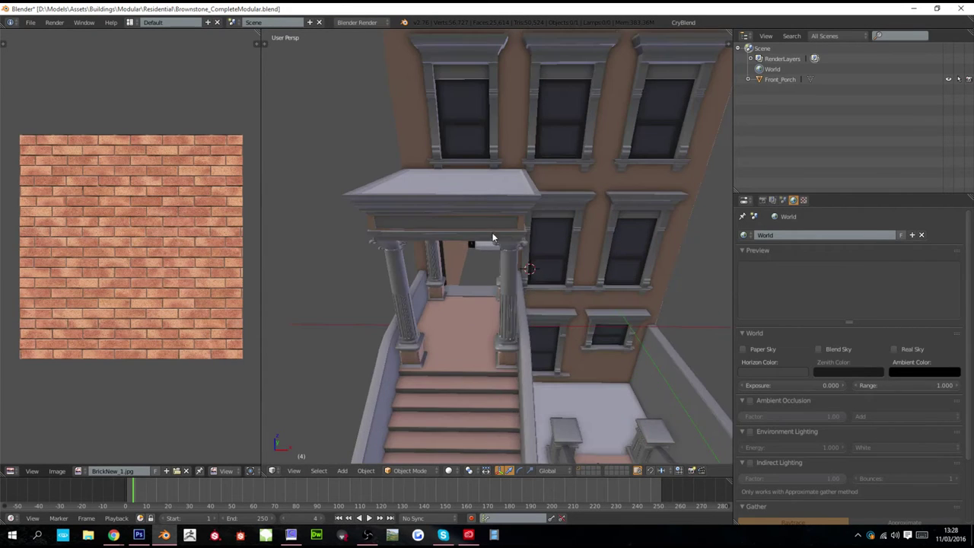
right_click(491, 247)
middle_drag(491, 247, 588, 261)
key(Tab)
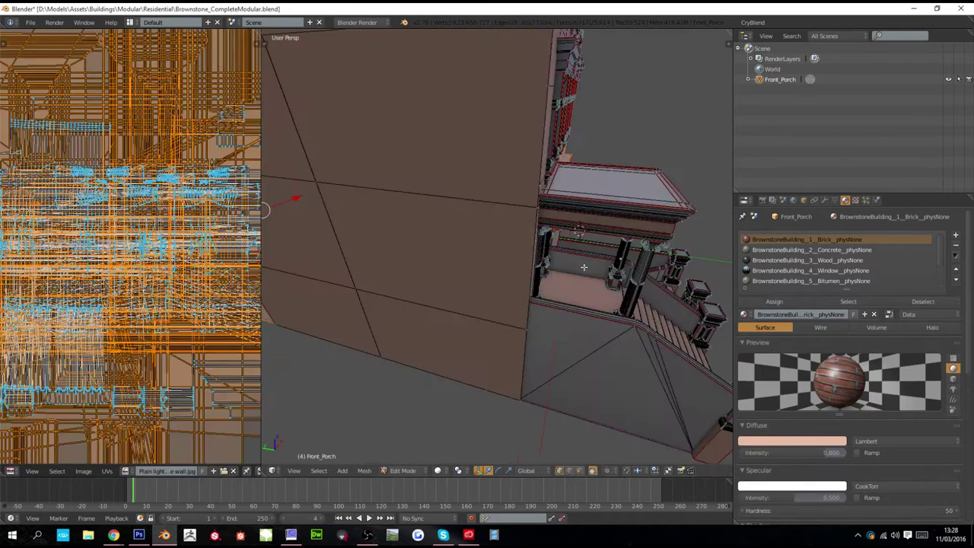
key(w)
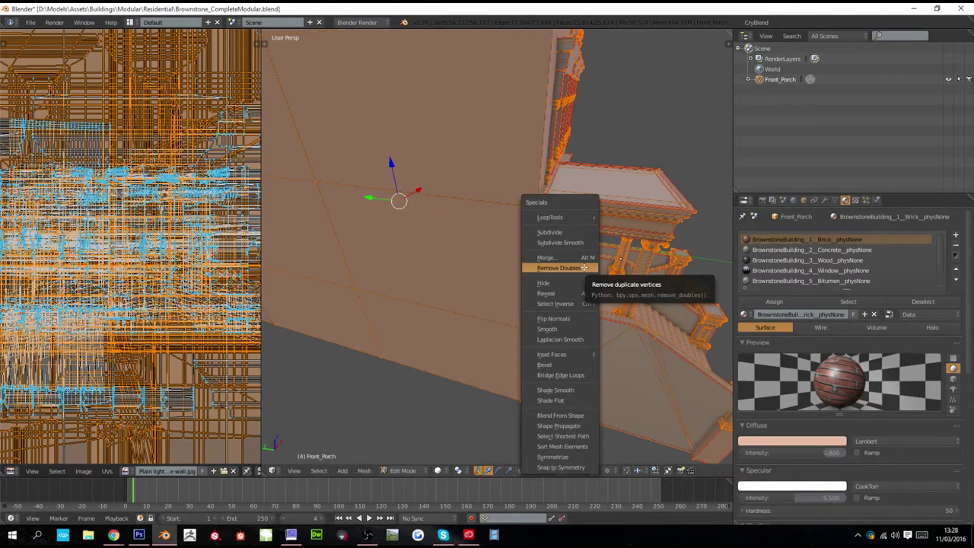
click(584, 268)
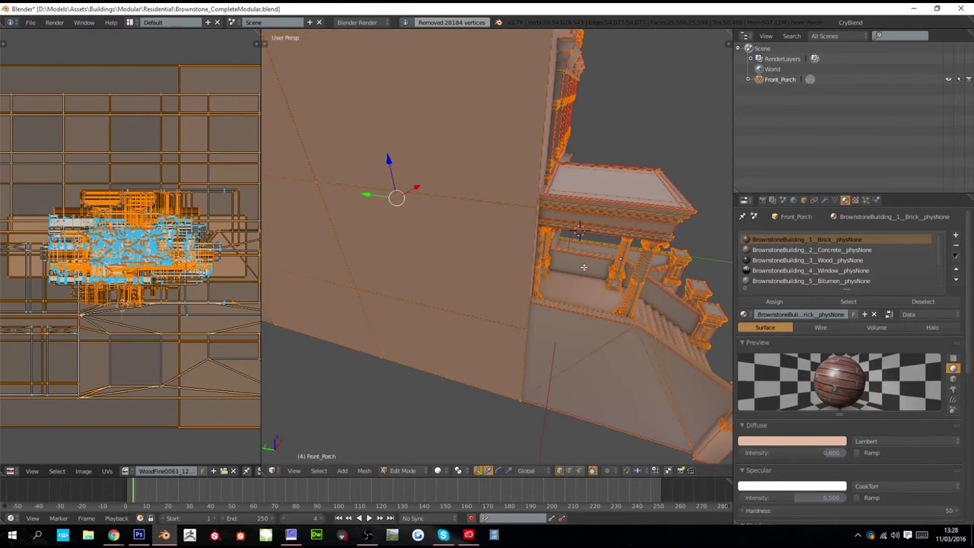
key(Tab)
- Inspect the joined building's porch entrance, front facade and side wall from several angles
scroll(584, 271, down, 5)
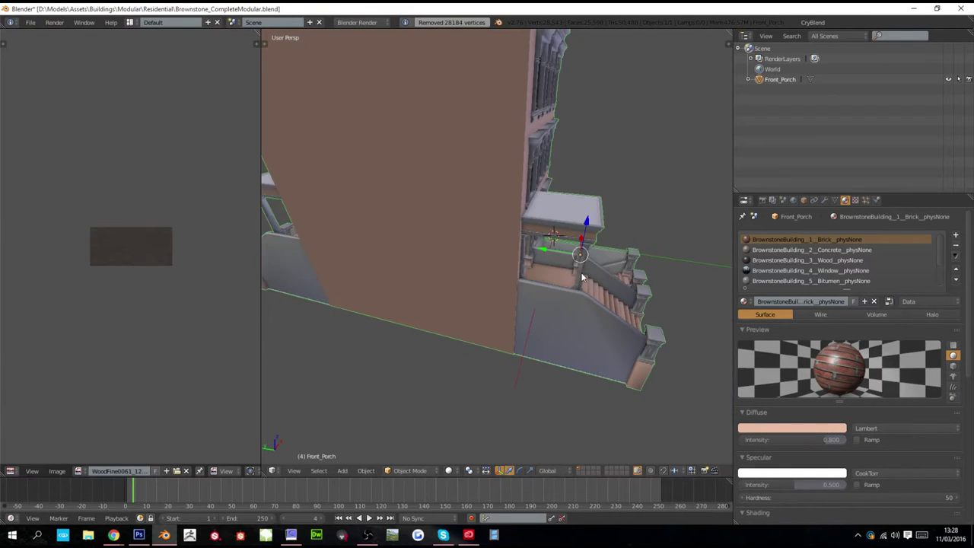
middle_drag(580, 283, 469, 261)
scroll(512, 281, down, 2)
scroll(469, 263, up, 4)
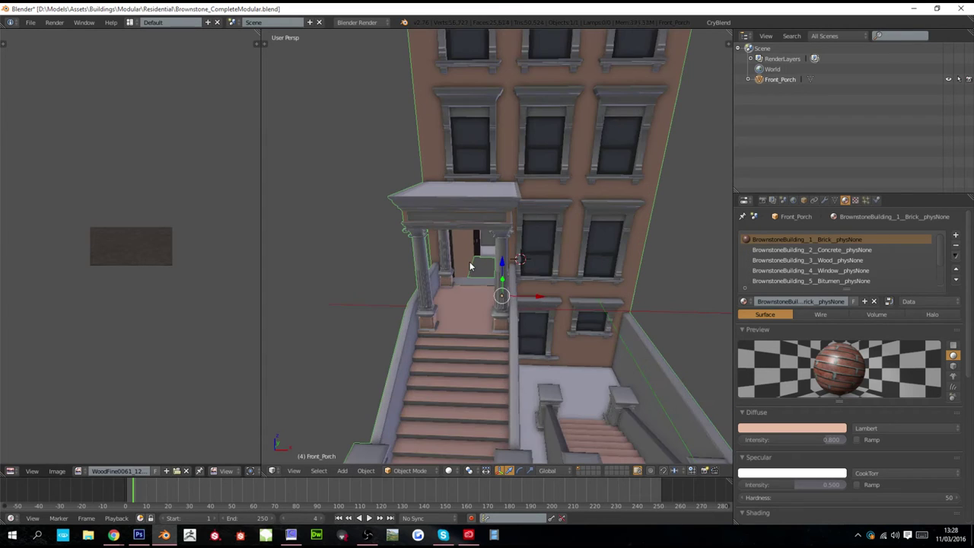
scroll(469, 268, down, 3)
scroll(469, 268, down, 3)
middle_drag(471, 280, 521, 293)
scroll(661, 275, up, 2)
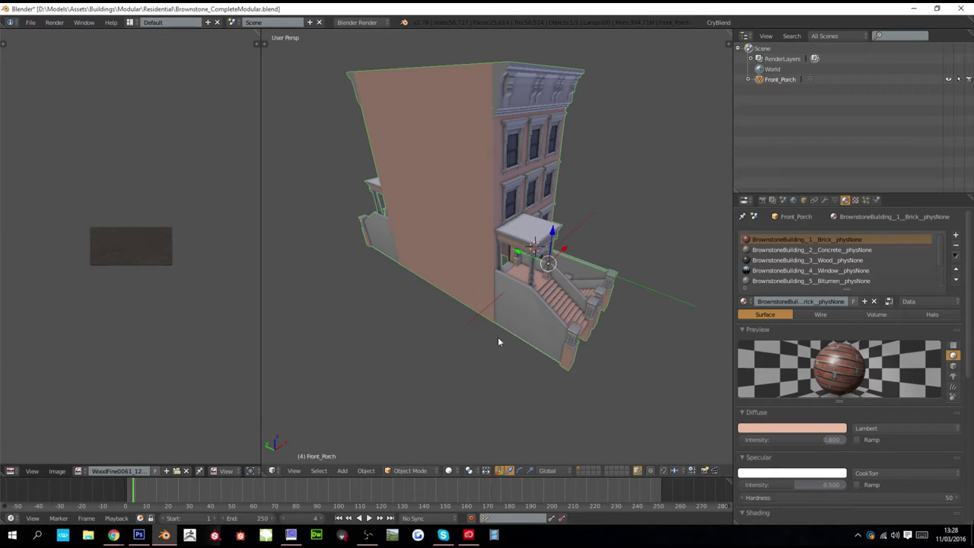
- Launch the CRYENGINE Sandbox editor and check the export log in Blender's system console while it loads
click(64, 535)
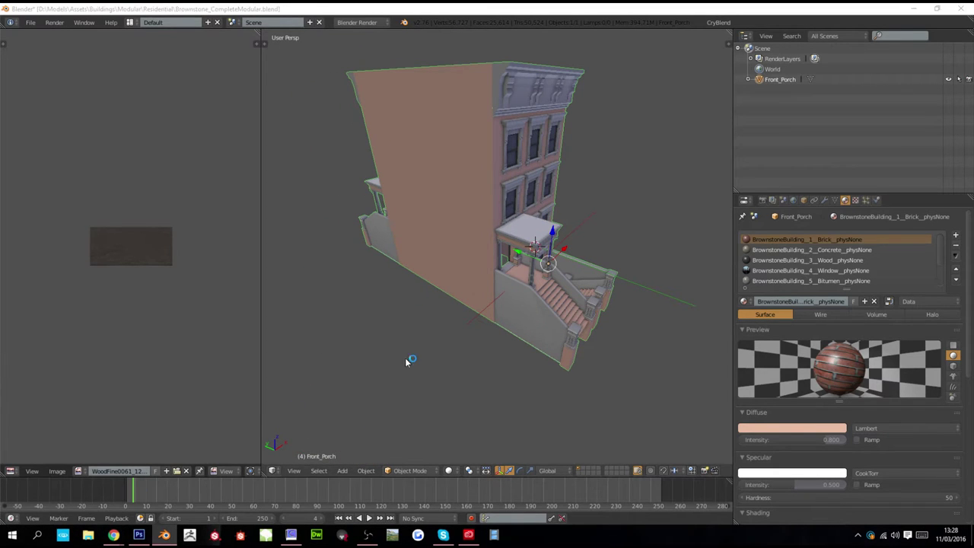
click(82, 23)
click(91, 77)
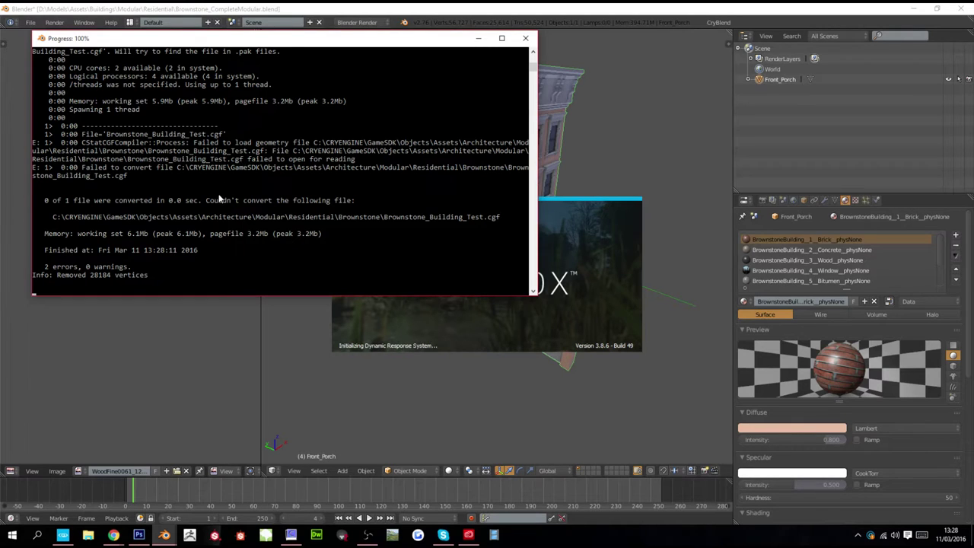
scroll(216, 194, up, 1)
scroll(214, 194, up, 5)
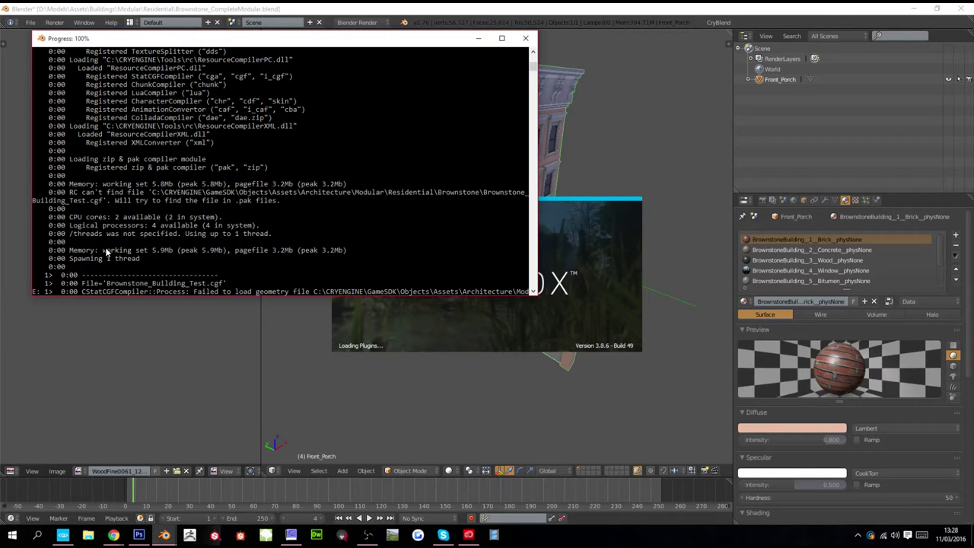
scroll(108, 251, down, 5)
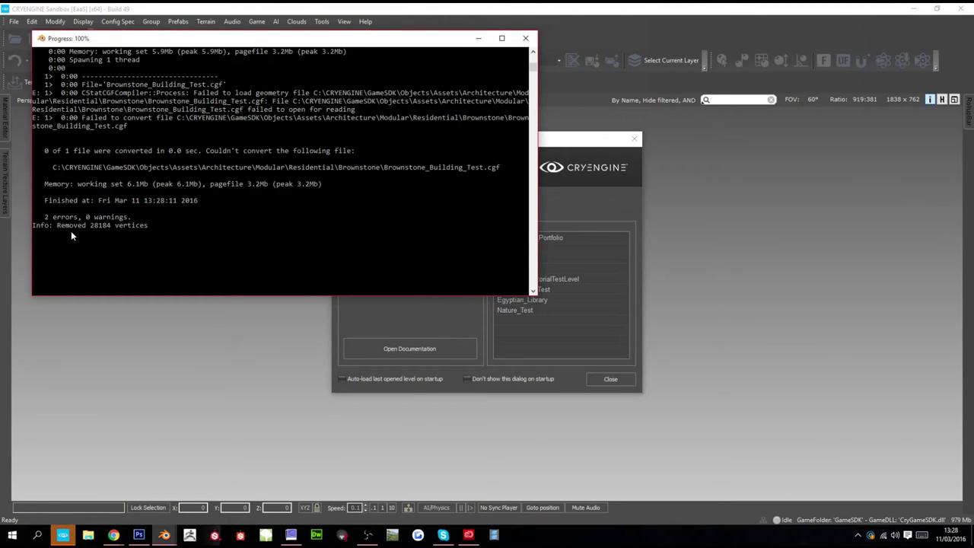
click(477, 38)
- Create a new CRYENGINE level named City with a 1024x1024 heightmap and a 4096 x 4096 high-quality terrain texture
click(448, 247)
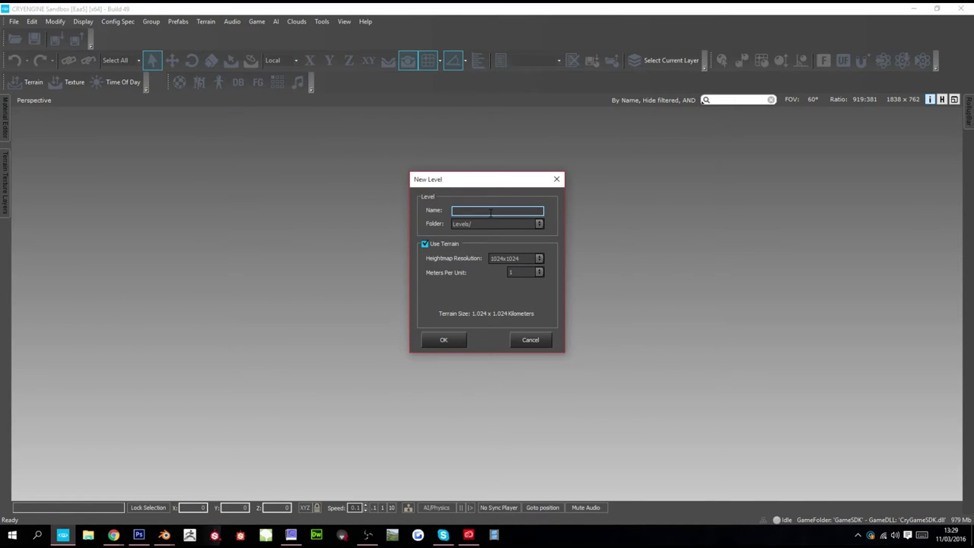
text(City)
click(442, 339)
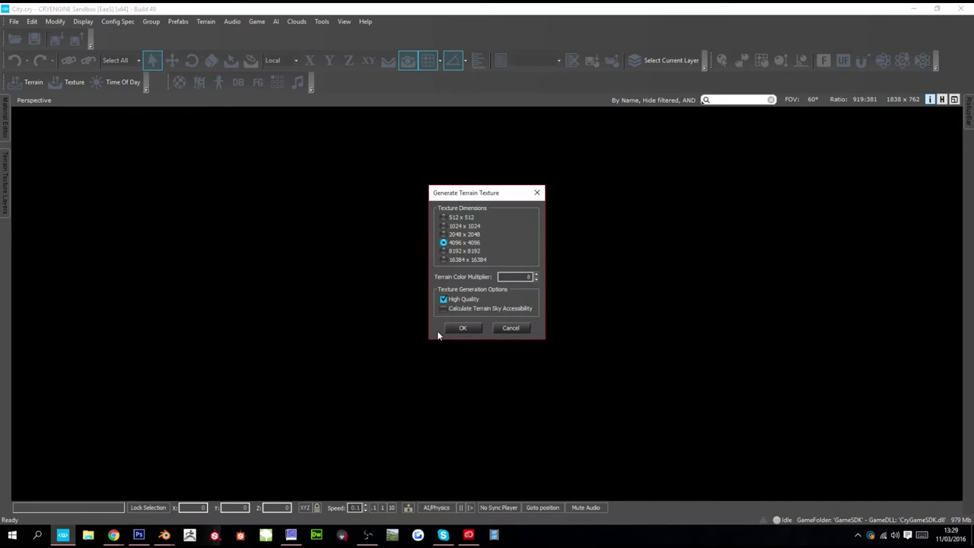
click(460, 327)
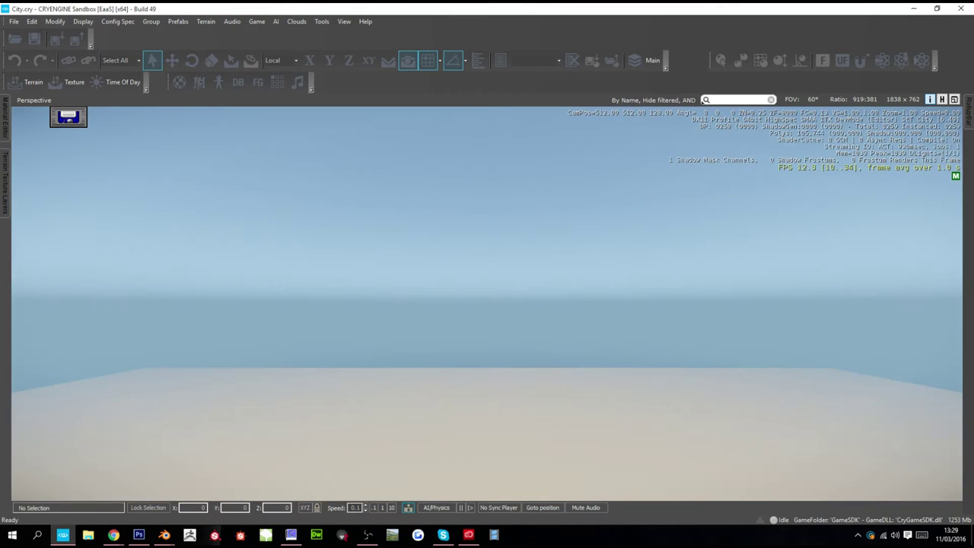
- Bring up the Geom Entity object browser with the camera close to the City level's terrain
right_drag(528, 284, 468, 510)
scroll(528, 284, up, 10)
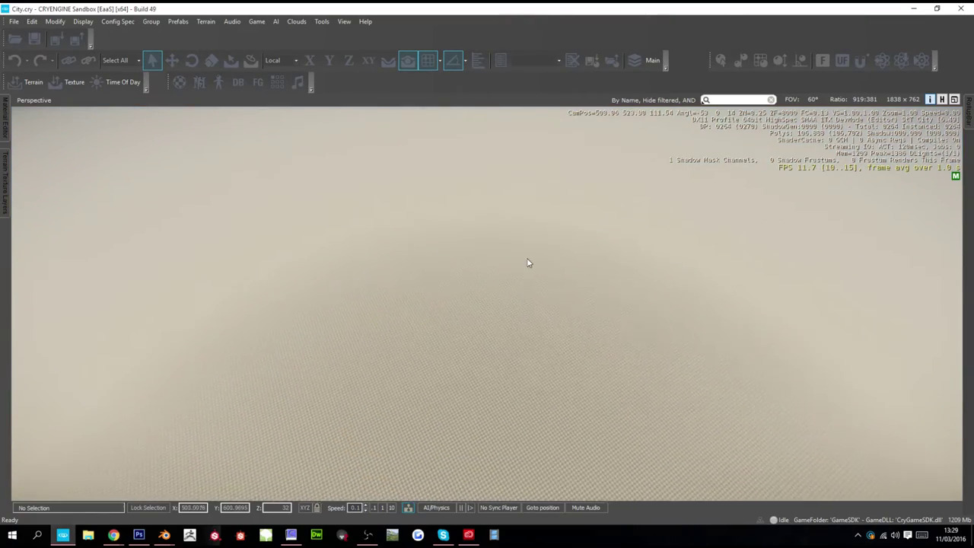
scroll(527, 259, up, 12)
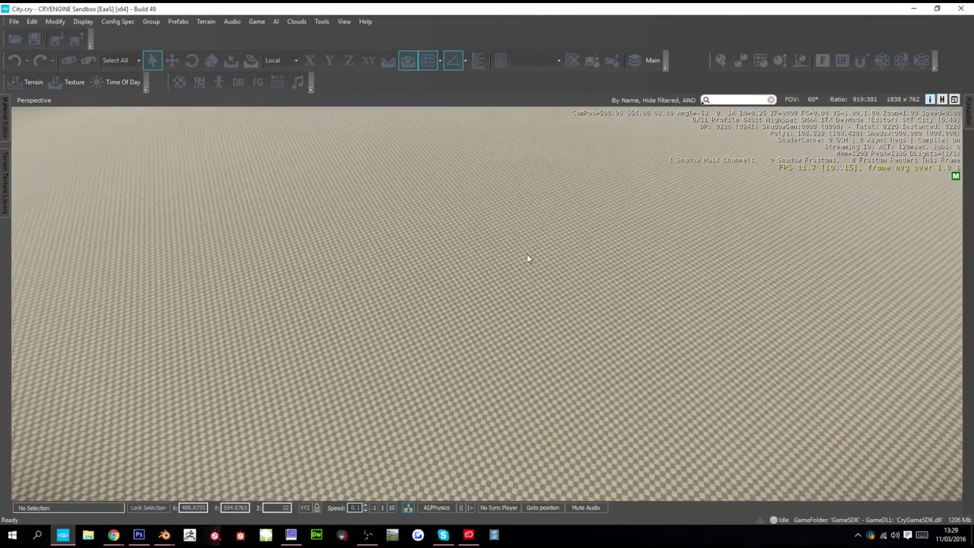
scroll(527, 253, up, 8)
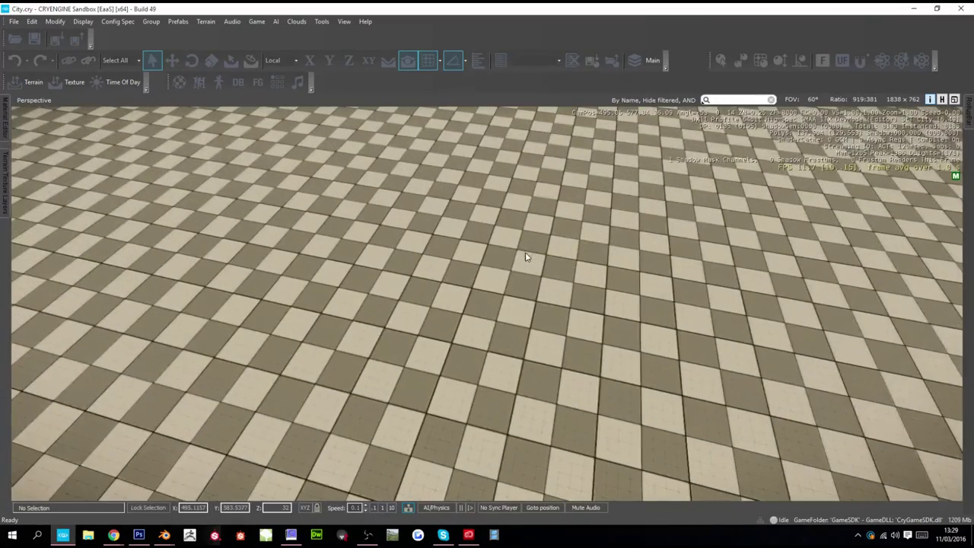
right_drag(525, 253, 525, 188)
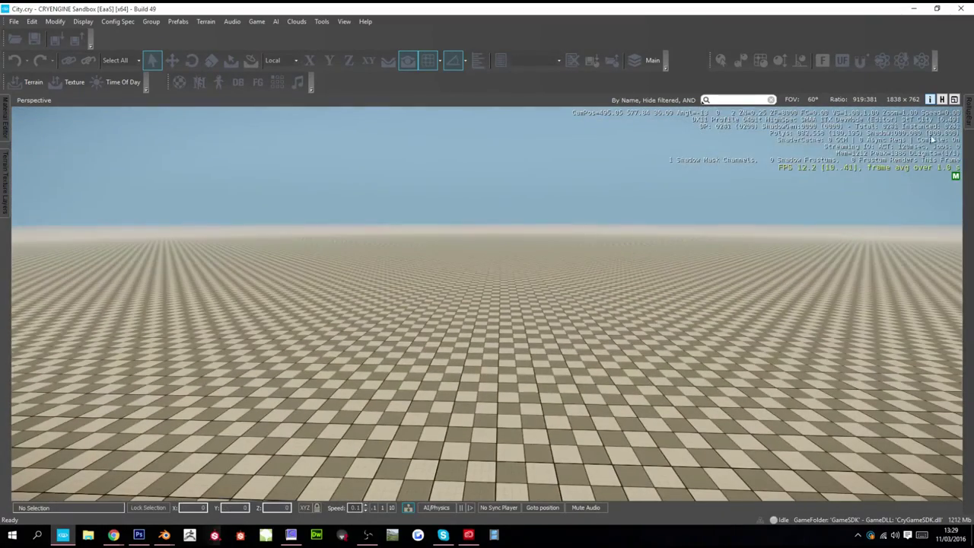
click(970, 115)
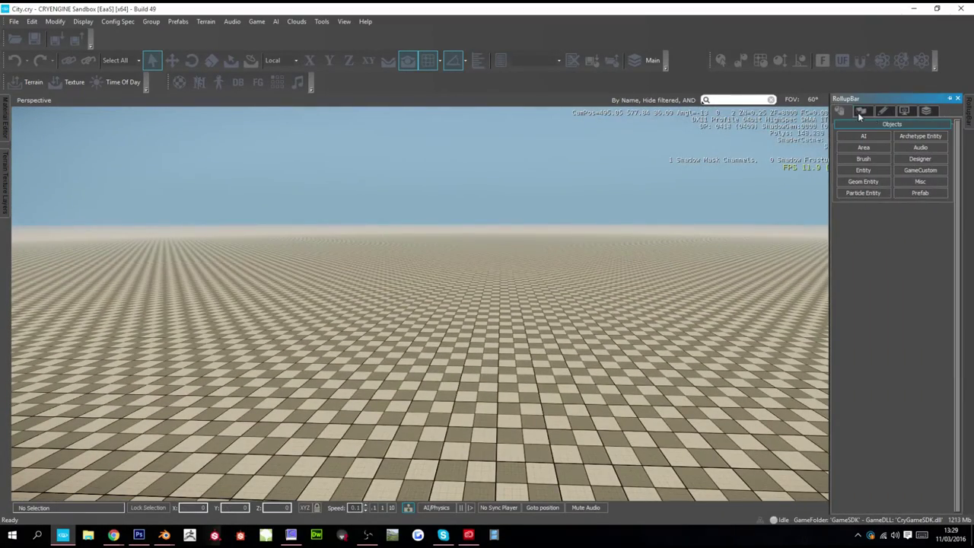
click(854, 182)
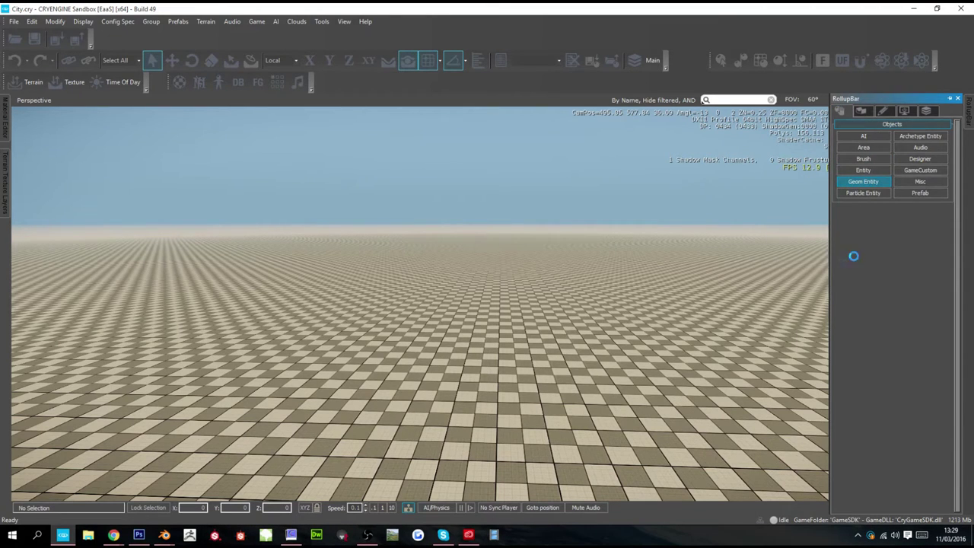
- Look for the exported building in the Geom Entity browser under Objects/Assets/Architecture/Residential/Modular
click(842, 222)
click(849, 231)
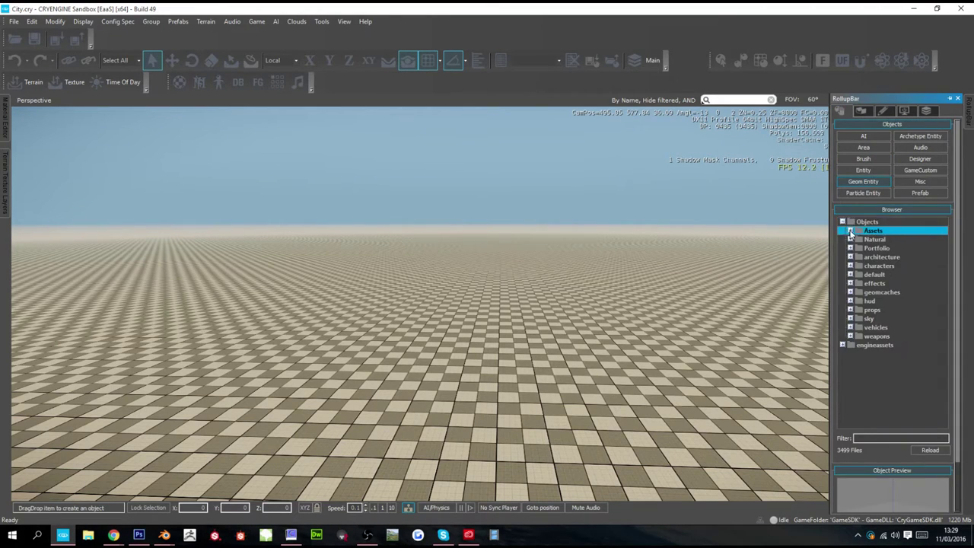
click(850, 231)
double_click(886, 239)
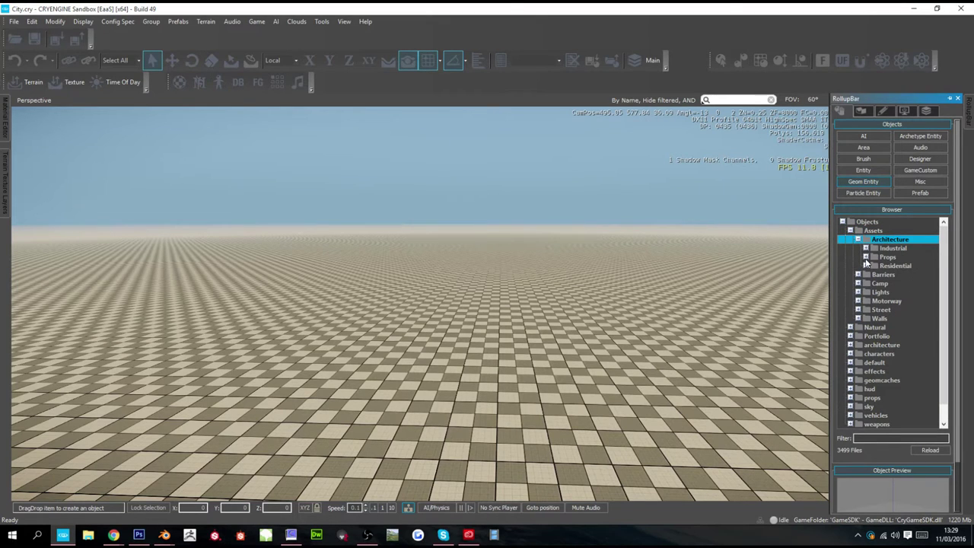
double_click(879, 266)
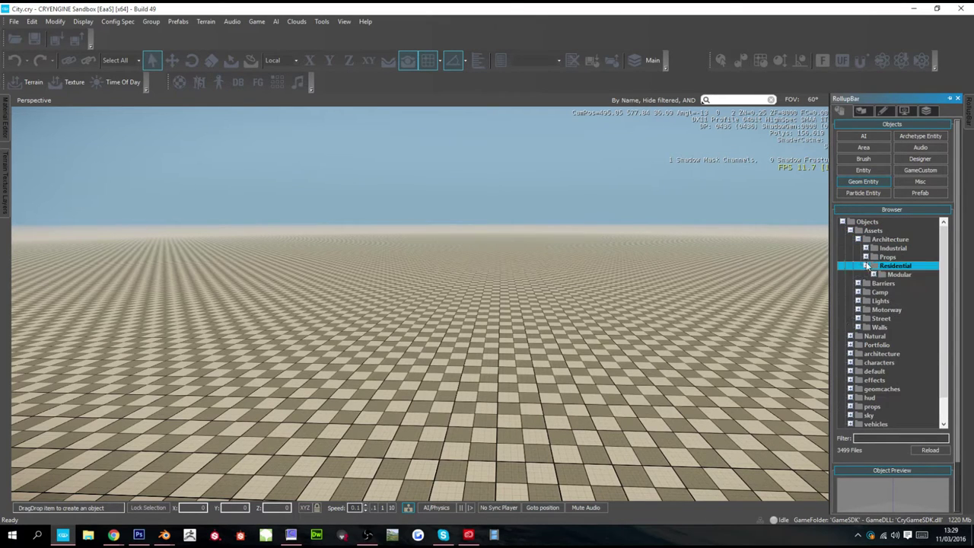
click(873, 275)
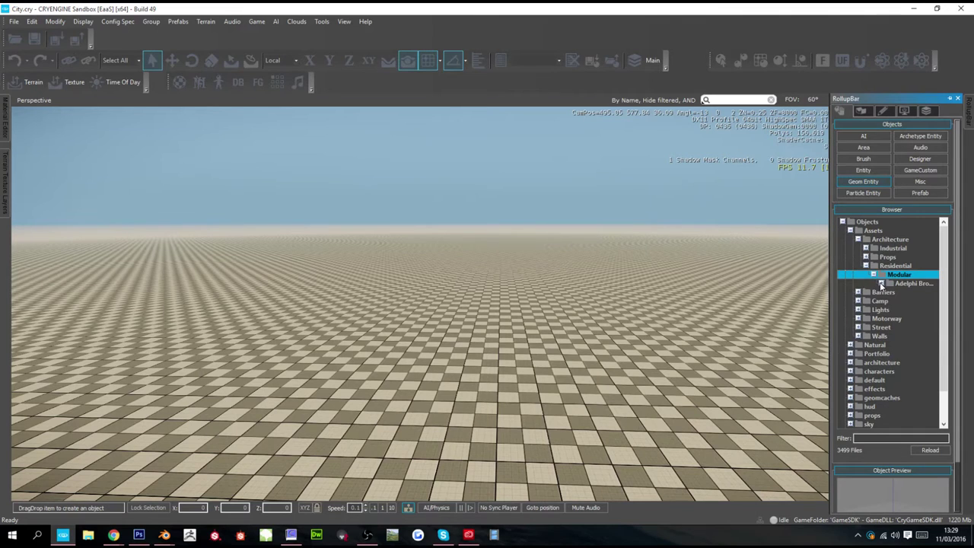
click(880, 283)
double_click(866, 264)
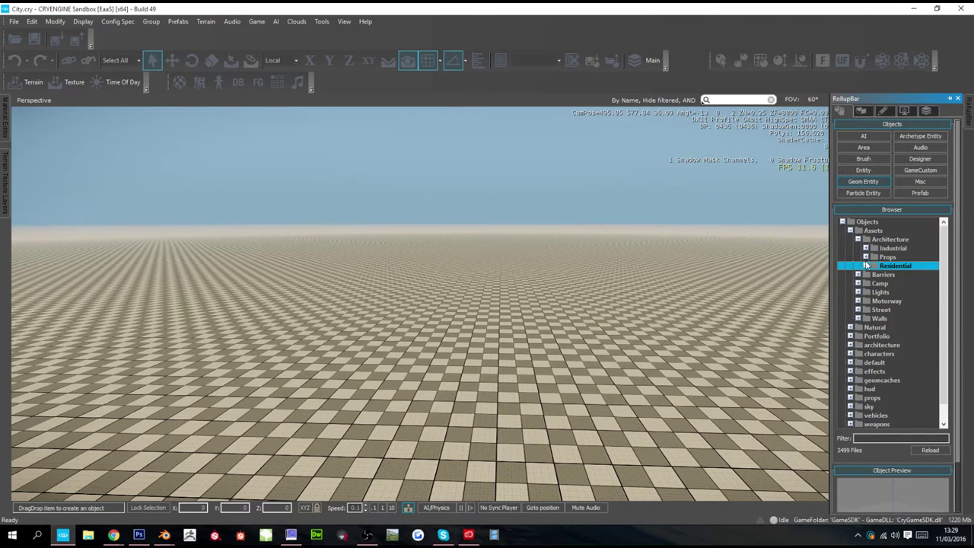
- Switch to Blender and remove the duplicate vertices from the whole Front_Porch building mesh
key(alt+Tab)
key(alt+Tab)
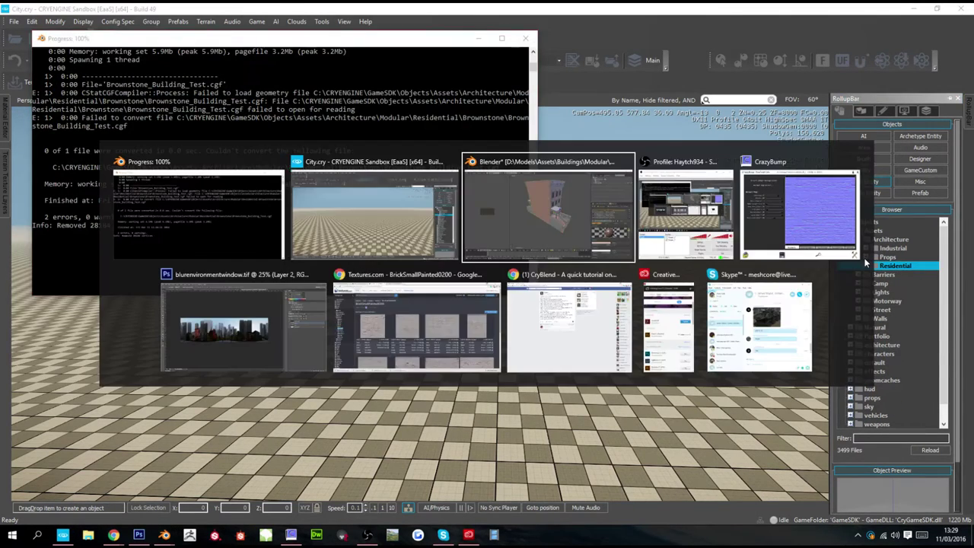
key(Tab)
key(a)
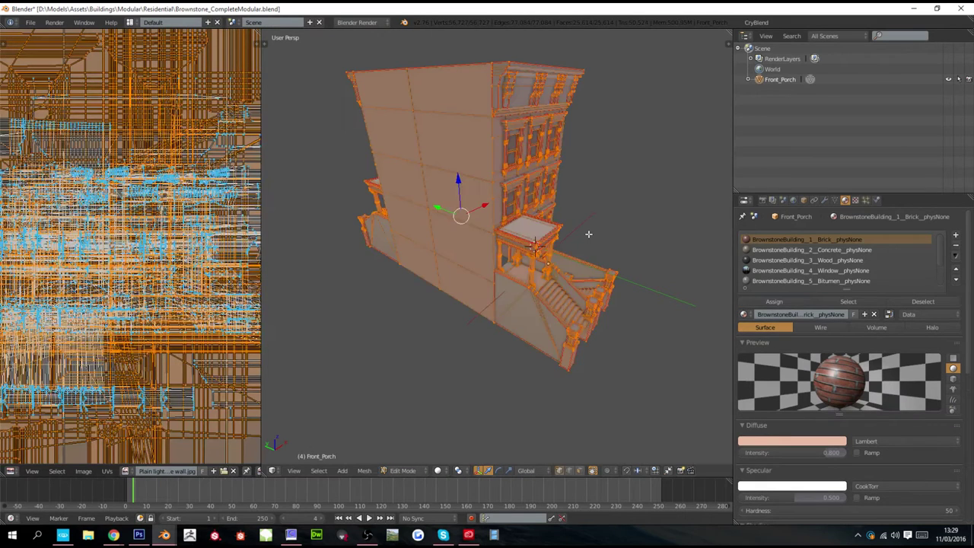
key(w)
click(589, 234)
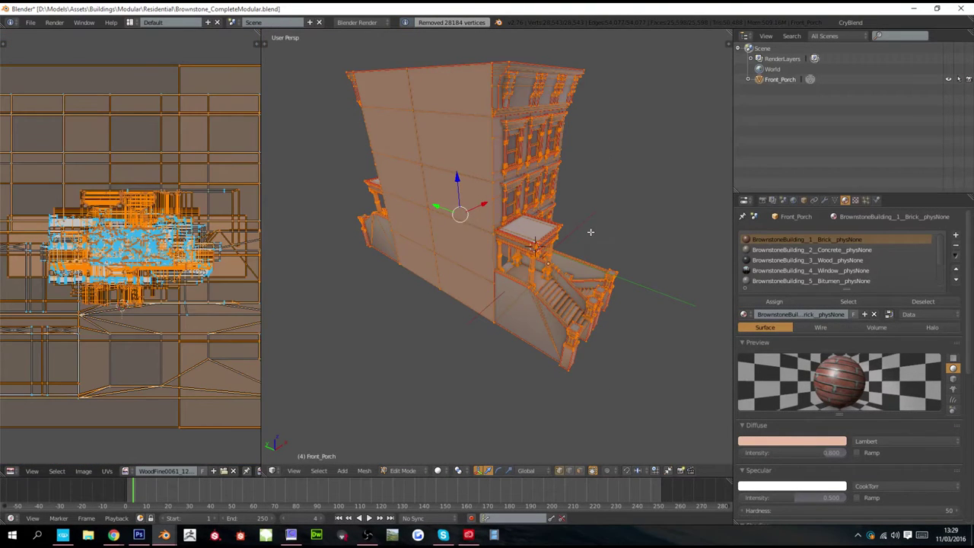
key(Tab)
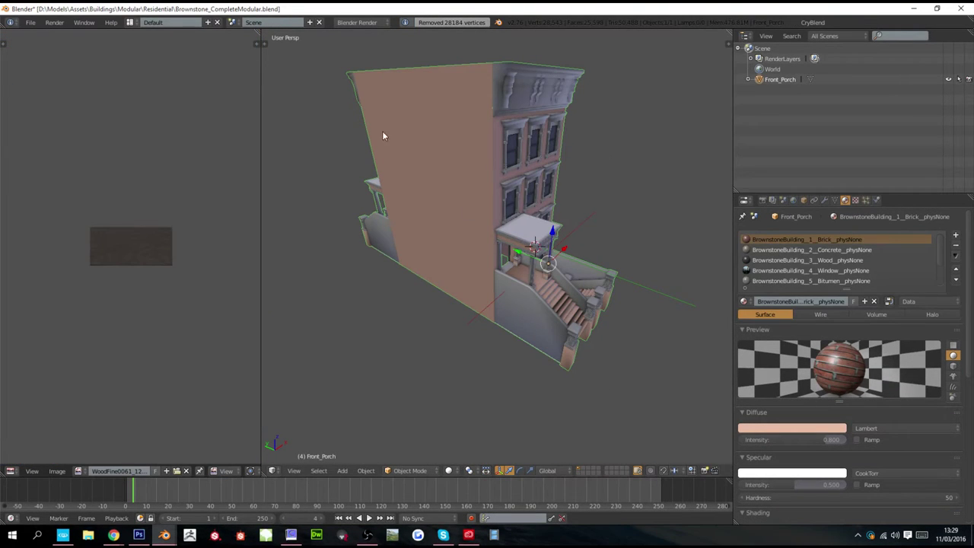
- Add an Edge Split modifier to the Front_Porch building
click(31, 22)
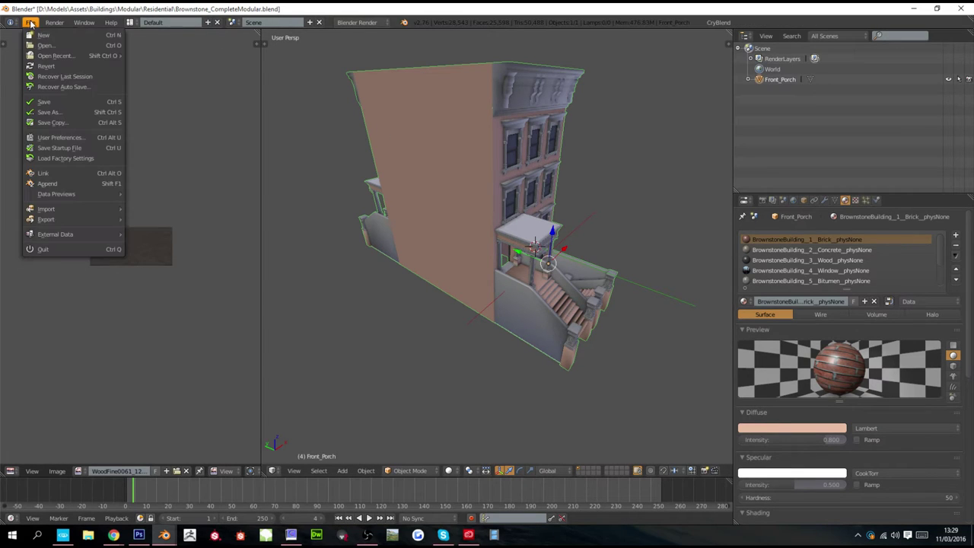
click(814, 200)
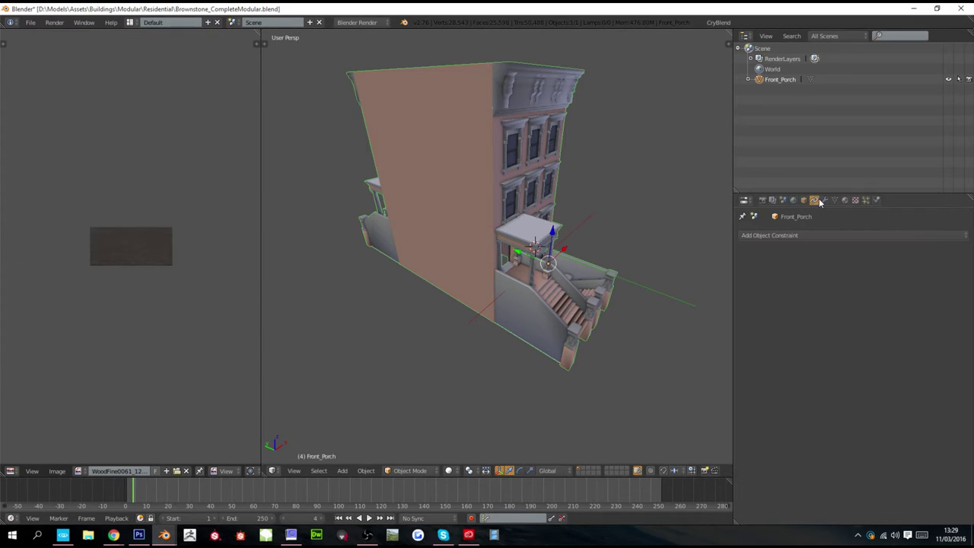
click(824, 200)
click(768, 235)
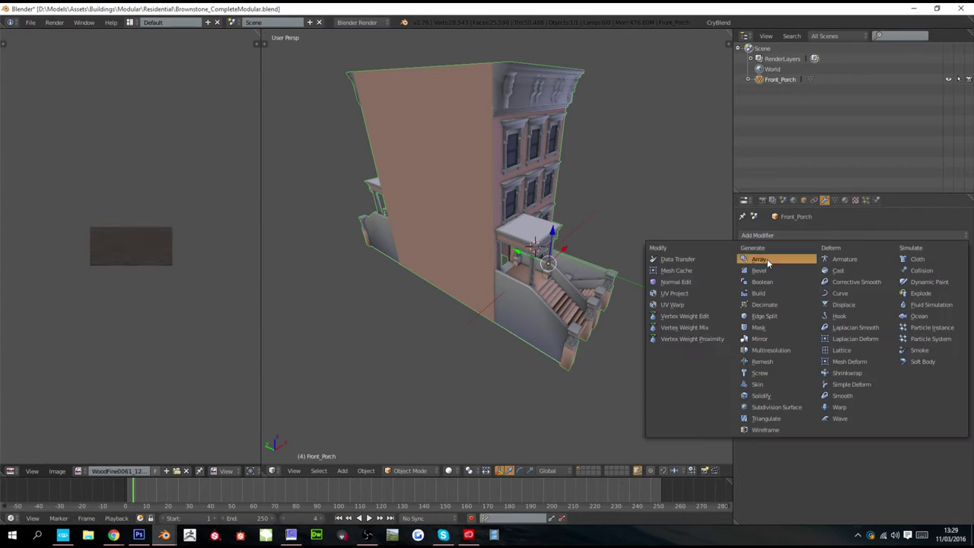
click(769, 316)
scroll(487, 229, up, 2)
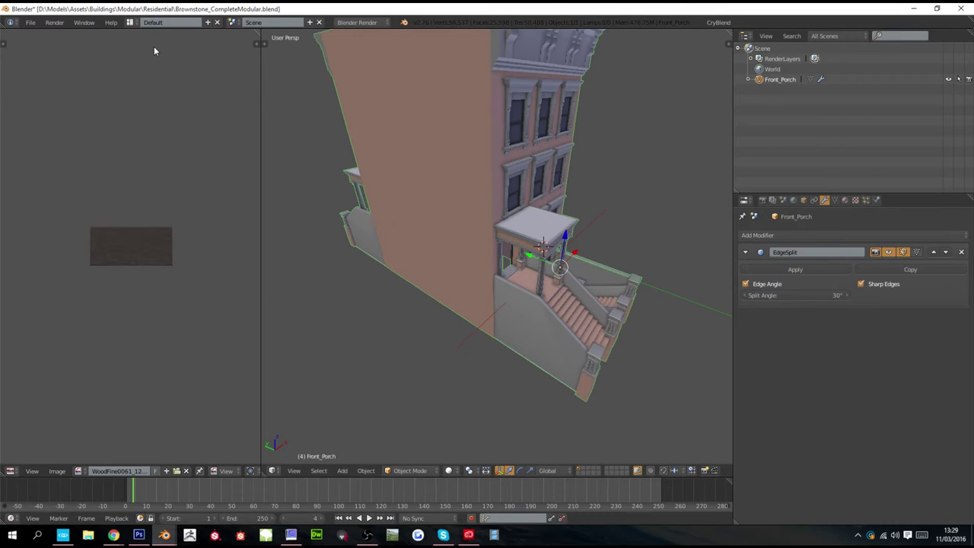
- Export the building to the game with CryBlend into Objects\Assets\Architecture\Modular\Residential\Brownstone with file name b, and read the export log
click(31, 22)
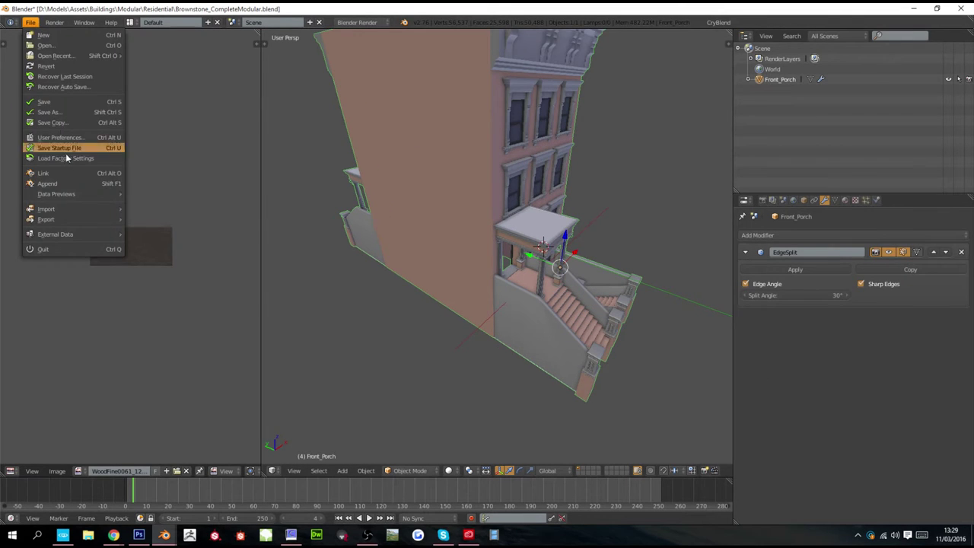
click(718, 22)
click(719, 240)
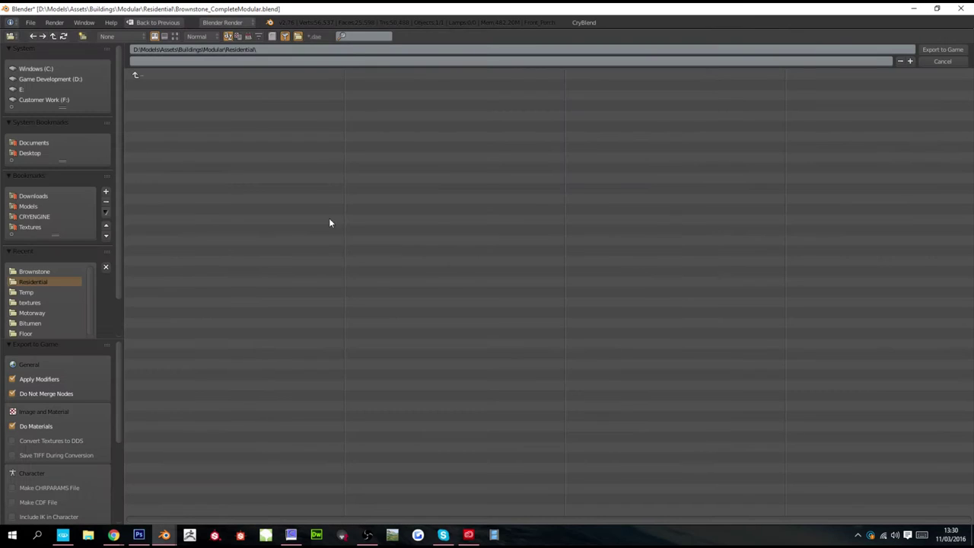
click(39, 274)
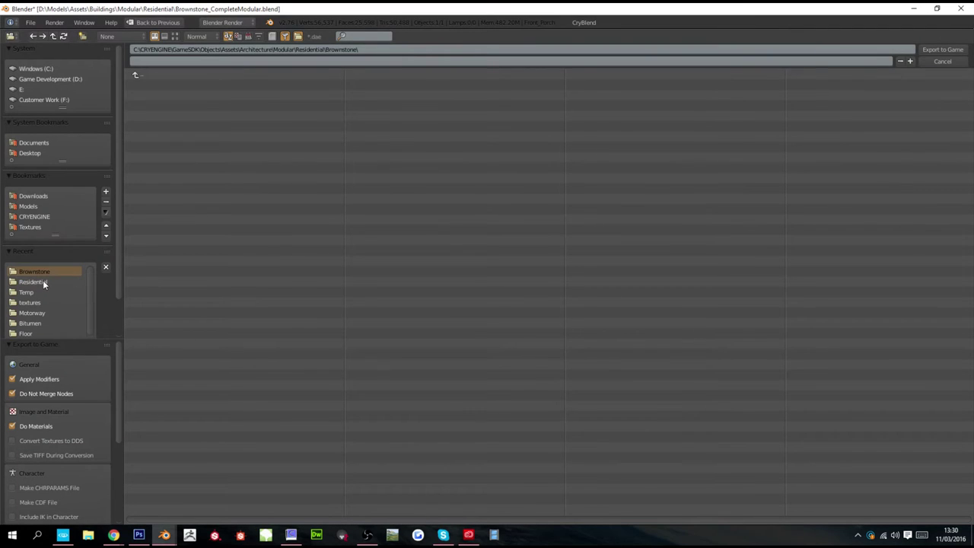
click(208, 64)
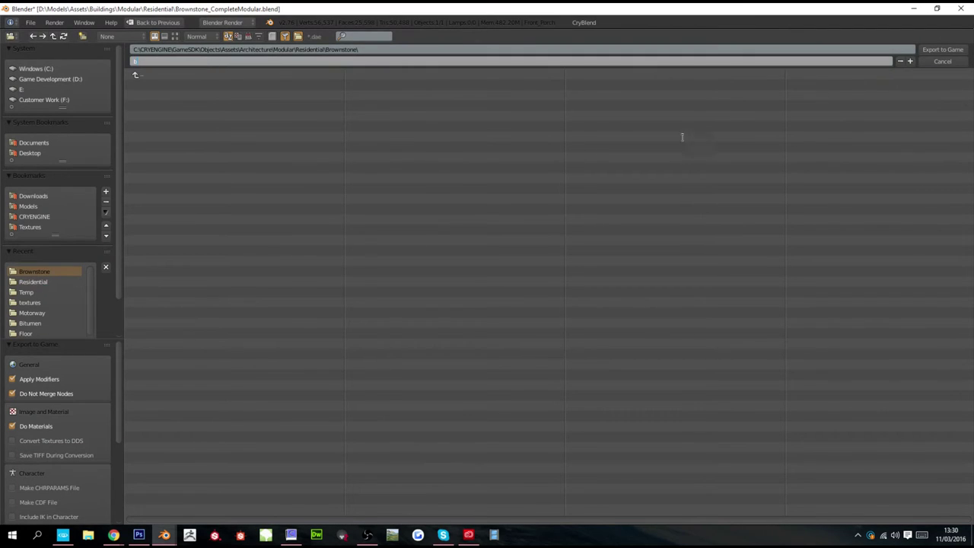
text(b)
key(Return)
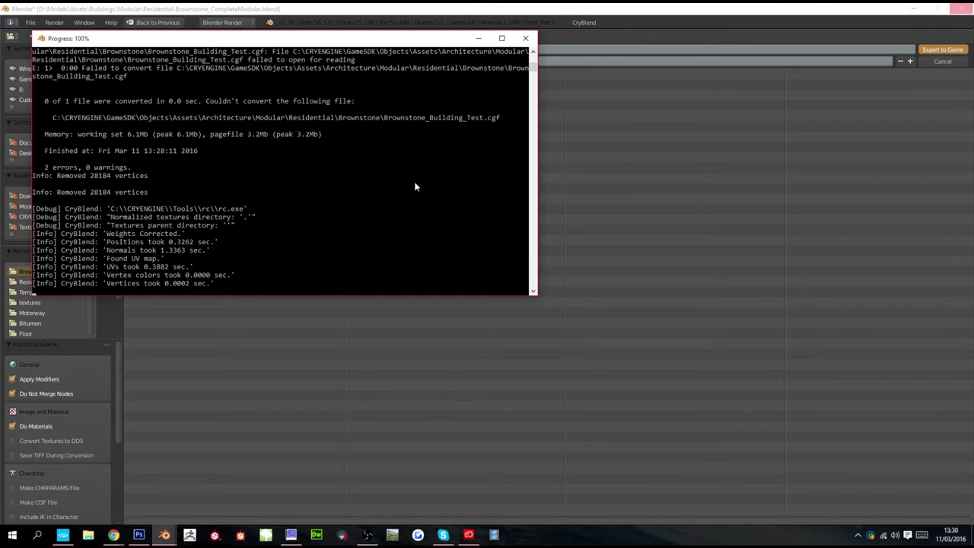
scroll(415, 186, up, 1)
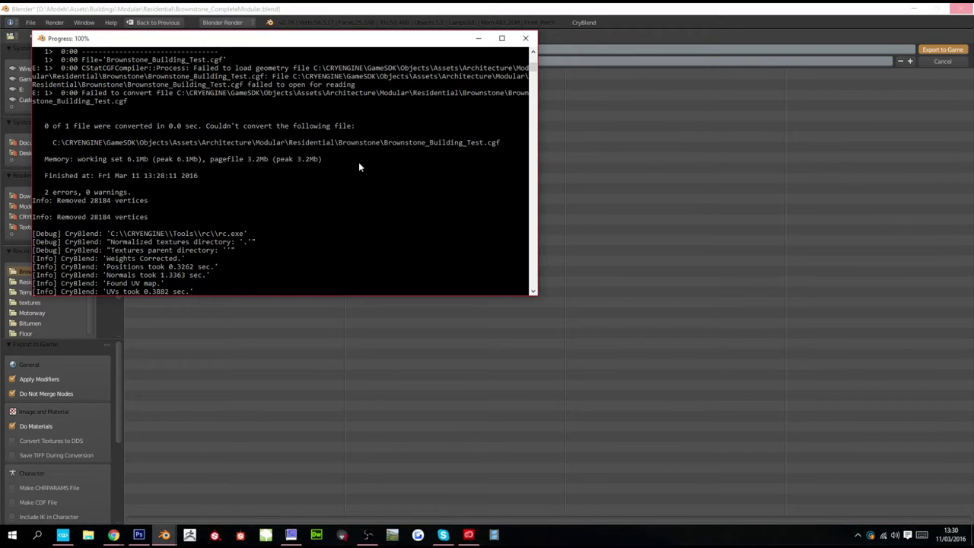
scroll(211, 178, up, 1)
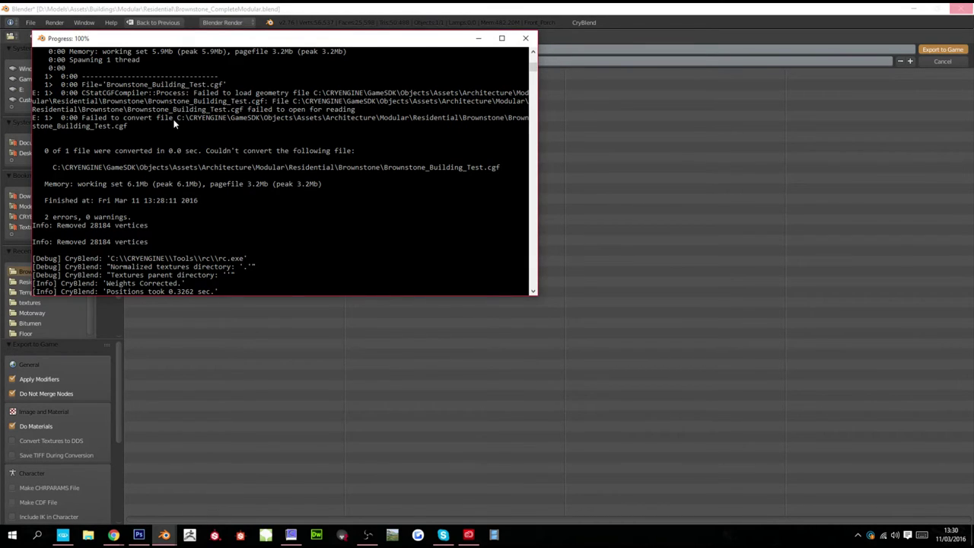
scroll(174, 126, down, 9)
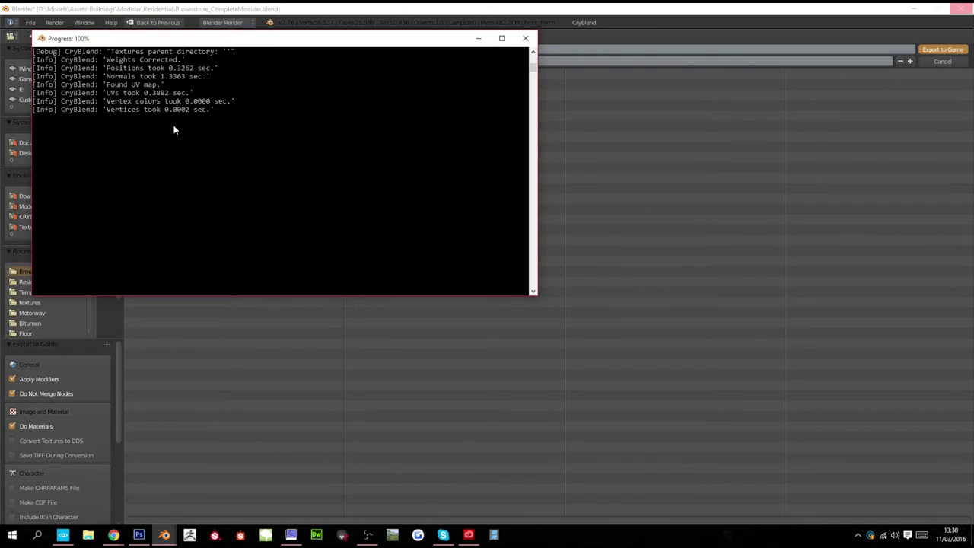
scroll(173, 129, down, 1)
scroll(173, 131, up, 7)
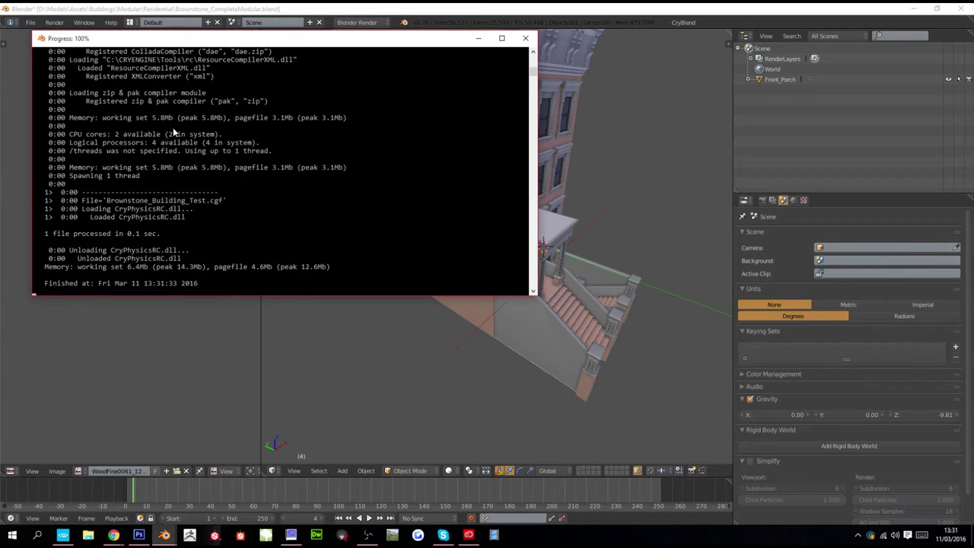
- Switch to CRYENGINE Sandbox, reload the object browser and expand Assets/Architecture/Modular/Residential/Brownstone
key(alt+Tab)
key(alt+Tab)
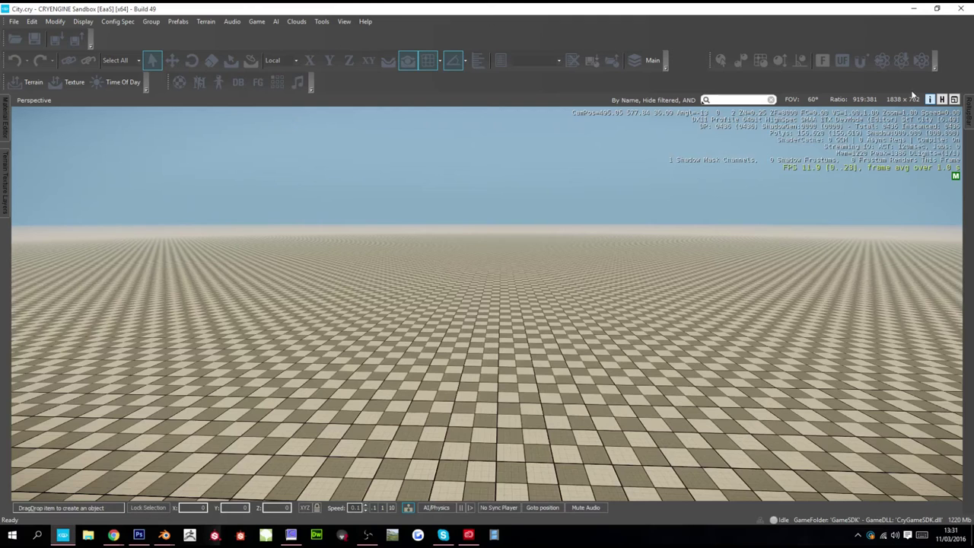
mouse_move(969, 107)
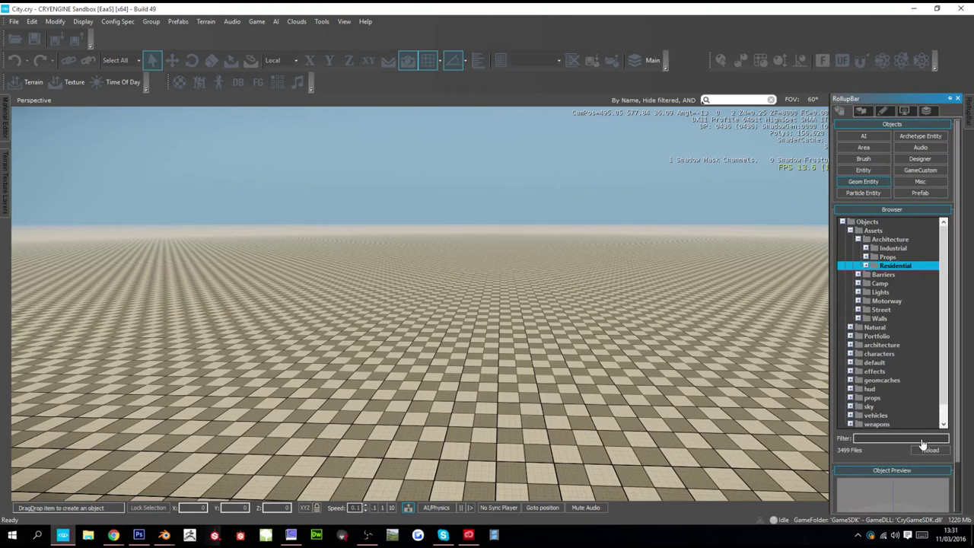
click(922, 451)
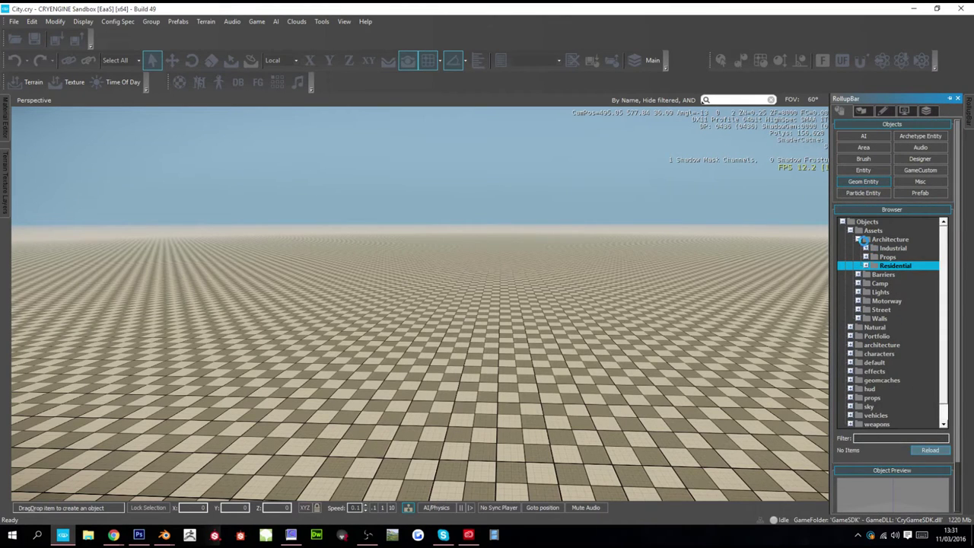
click(865, 256)
click(902, 266)
click(874, 266)
click(880, 275)
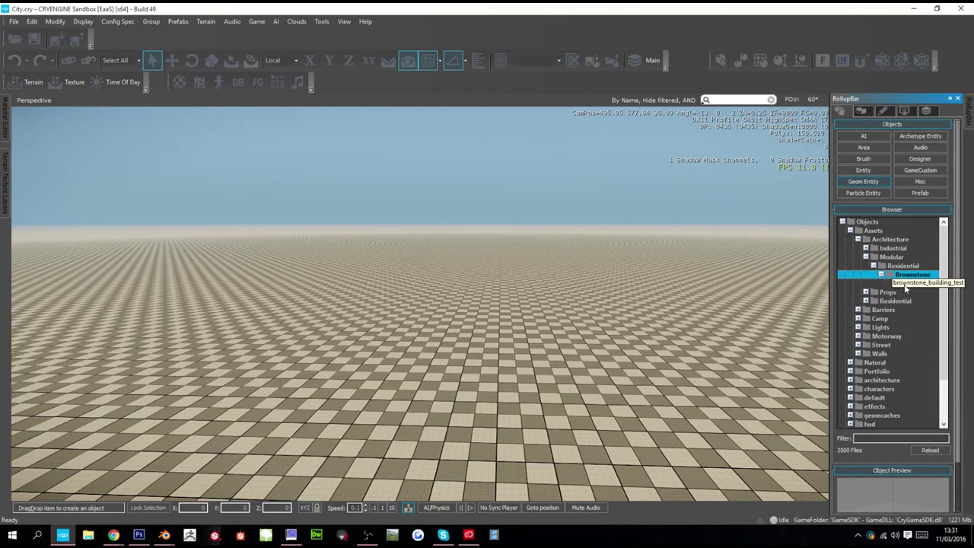
- Place brownstone_building_test on the City terrain as a Geom Entity and view its side and porch
click(913, 283)
drag(682, 251, 467, 336)
mouse_move(467, 335)
right_down()
mouse_move(479, 282)
mouse_move(506, 235)
mouse_move(487, 327)
mouse_move(468, 341)
right_up()
key(a)
key(w)
key(s)
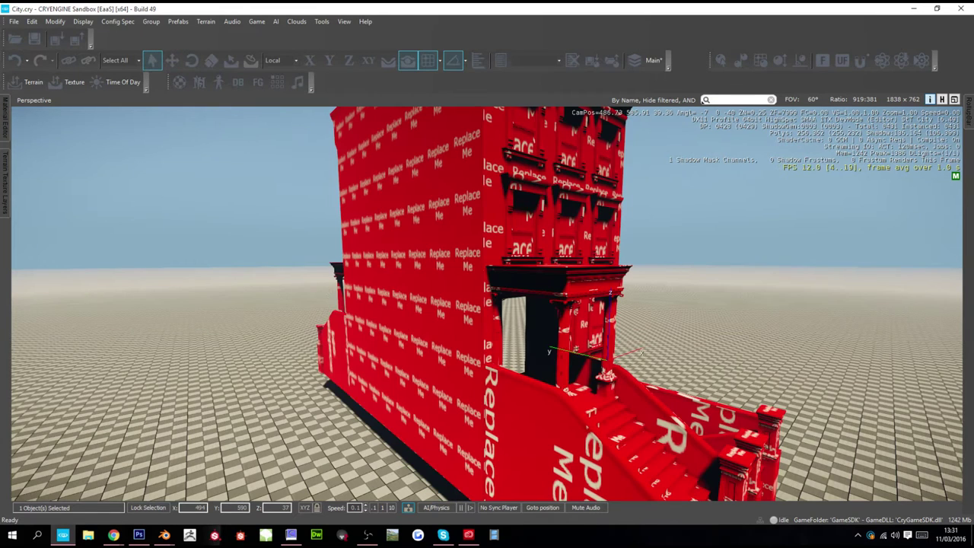
- Move the building down along Z to about 32.89 so its porch stairs sink into the terrain
click(174, 64)
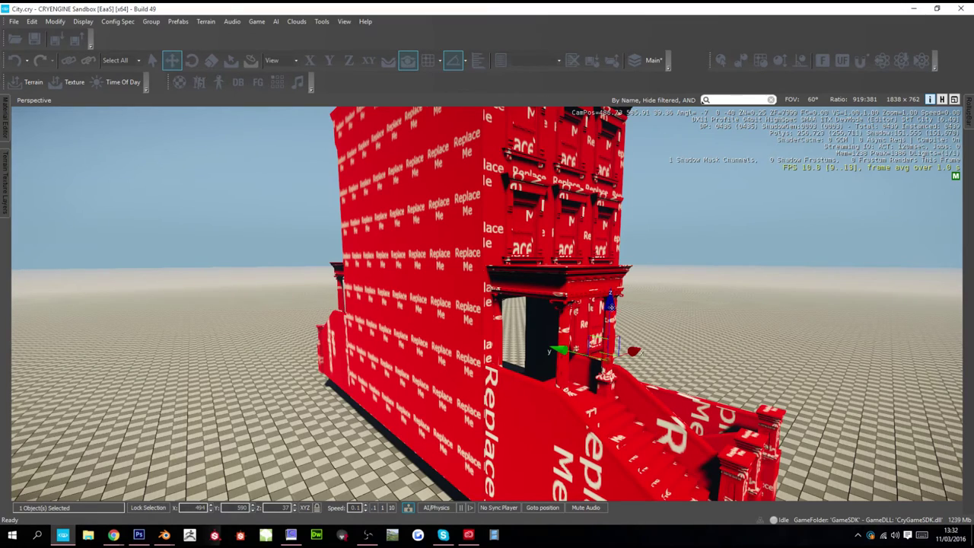
drag(610, 309, 589, 436)
key(w)
key(d)
right_drag(589, 436, 585, 437)
middle_drag(585, 437, 585, 443)
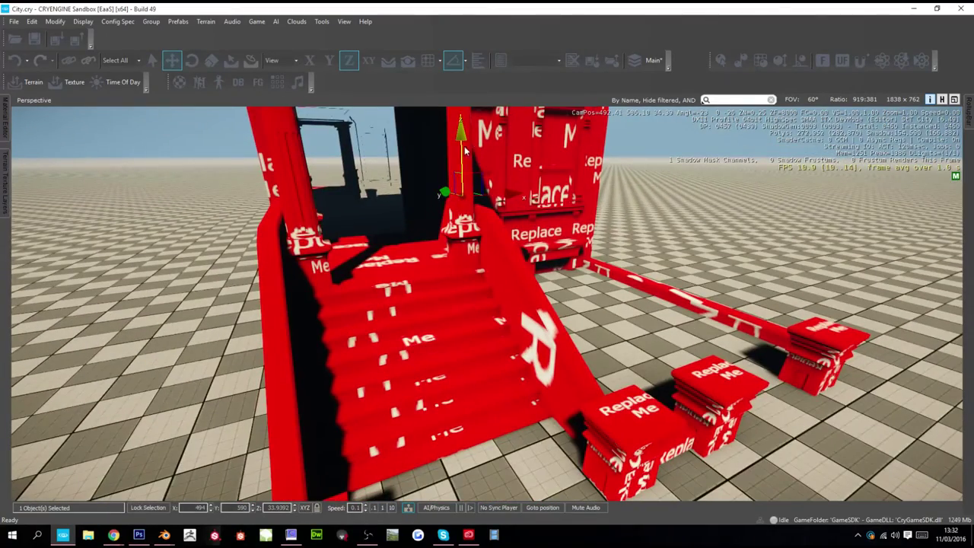
drag(467, 151, 463, 247)
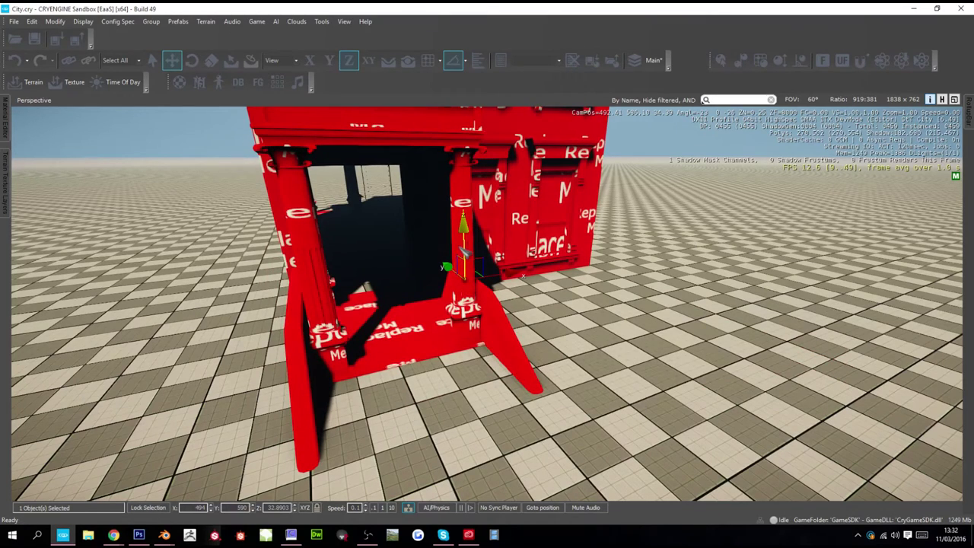
- Enter game mode in third-person view and walk the character to and from the porch to judge the building's scale
key(ctrl+g)
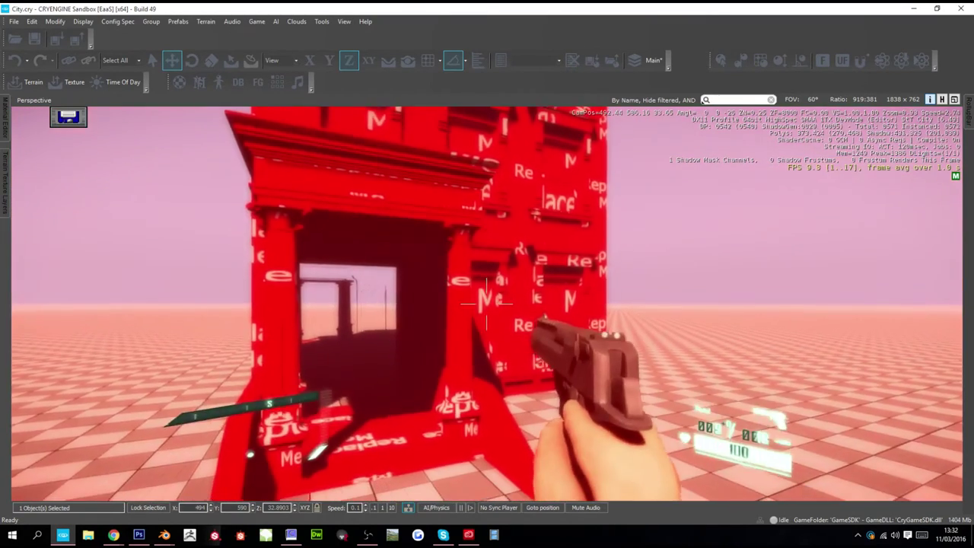
key(F1)
key(w)
key(w)
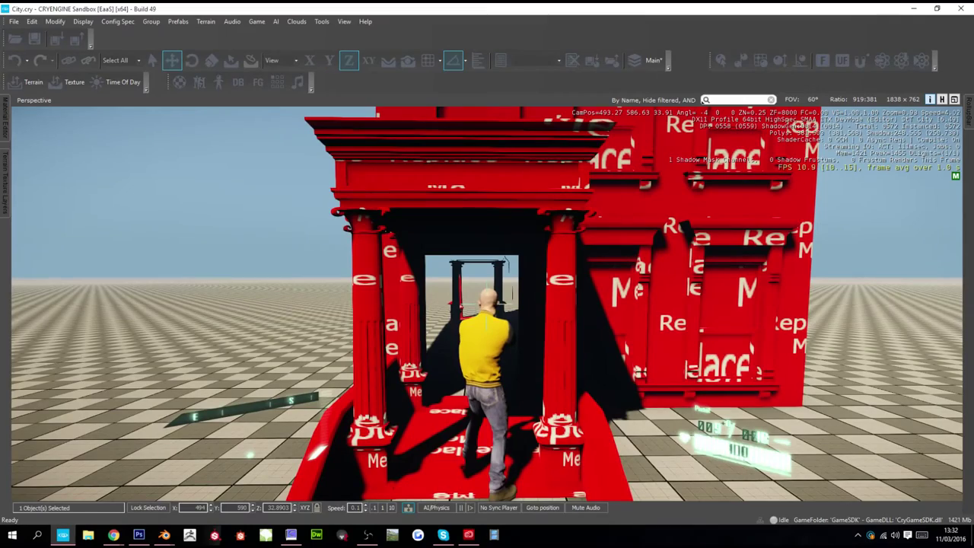
key(w)
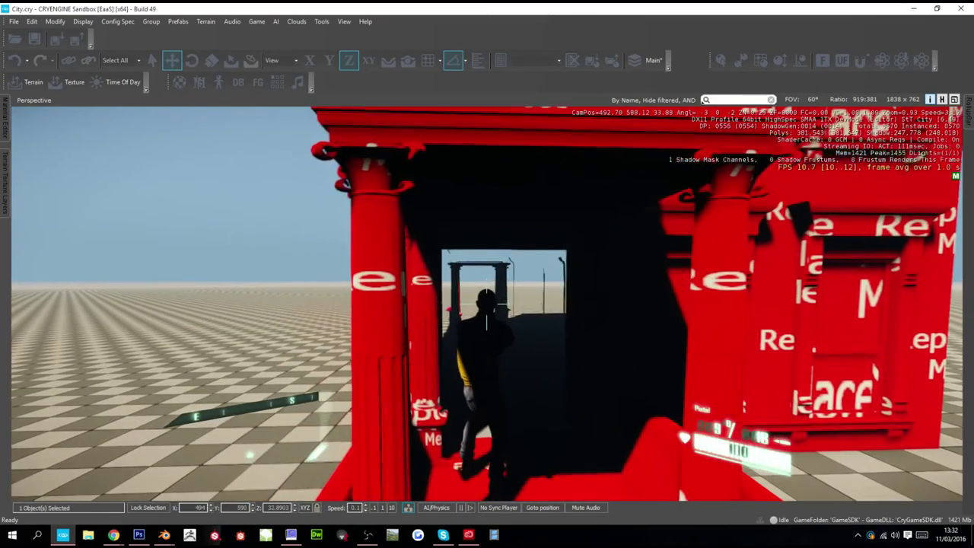
key(s)
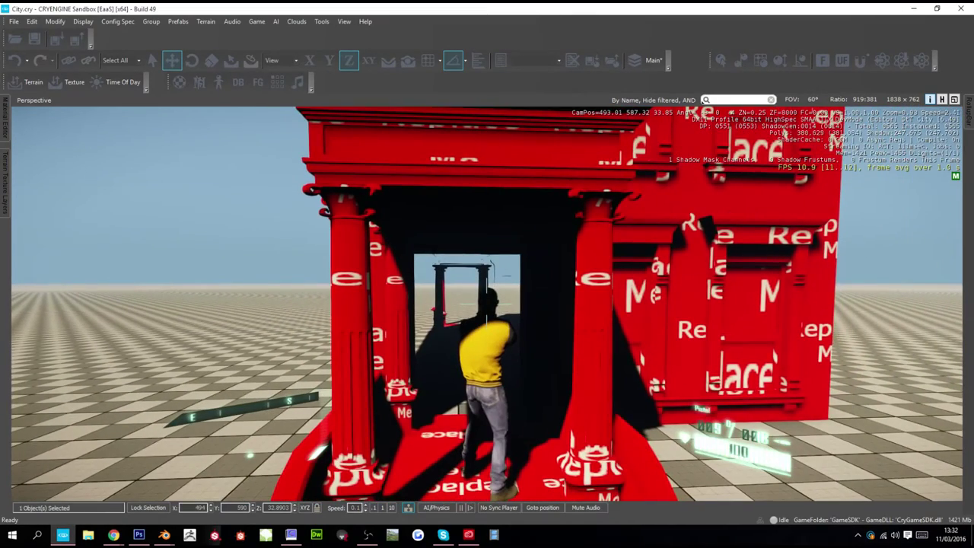
key(s)
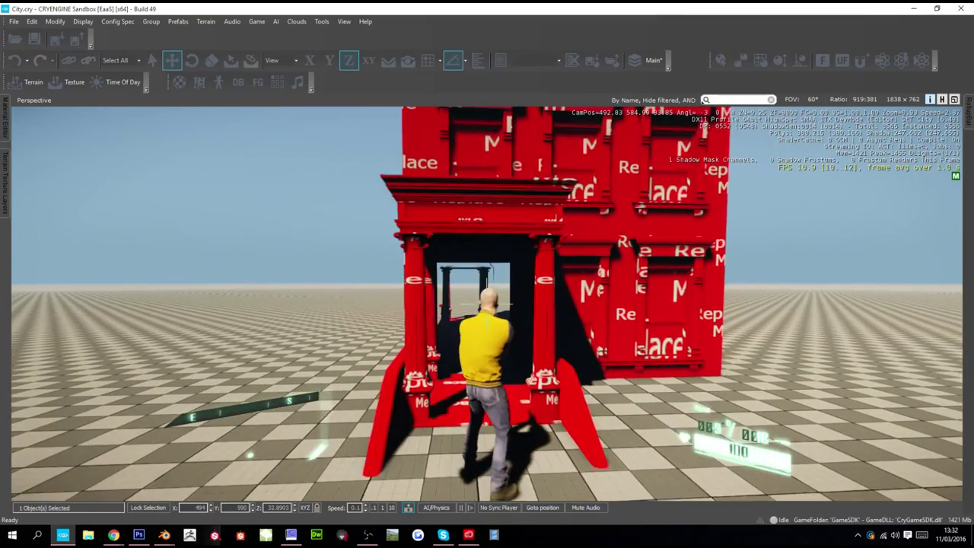
- Walk the character around the building's front and side to judge its scale, and exit game mode
key(w)
key(w)
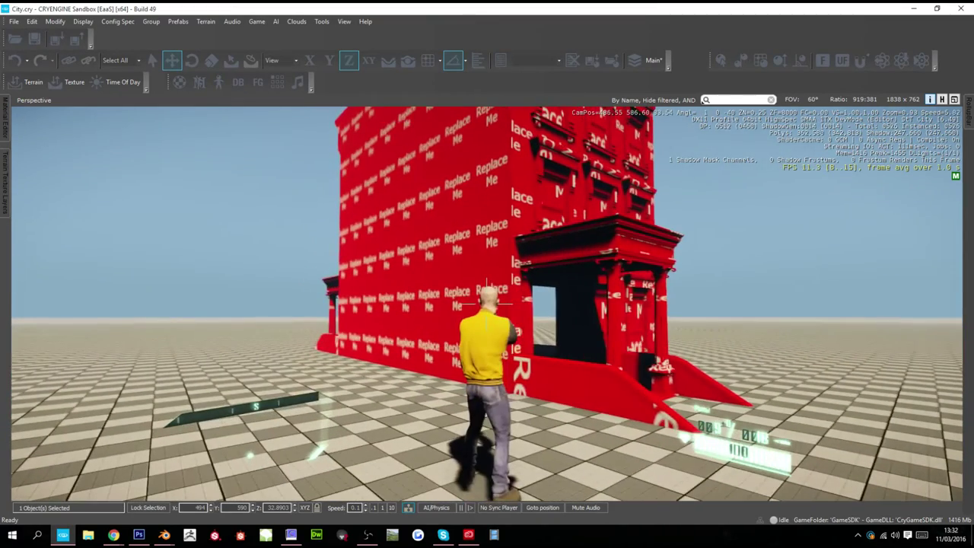
key(Escape)
- Switch to Blender and show the building as a wireframe in front orthographic view
key(alt+Tab)
key(alt+Tab)
key(alt+Tab)
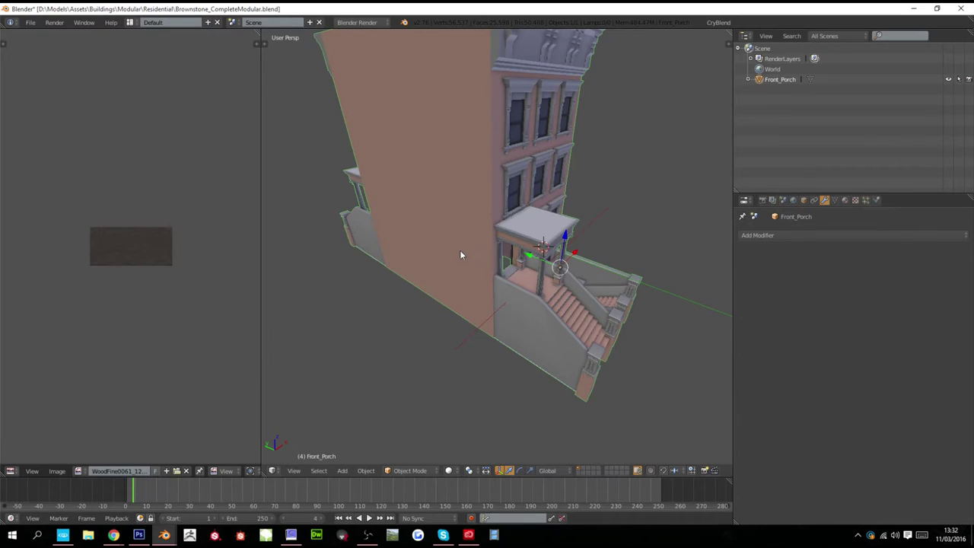
middle_drag(460, 255, 538, 257)
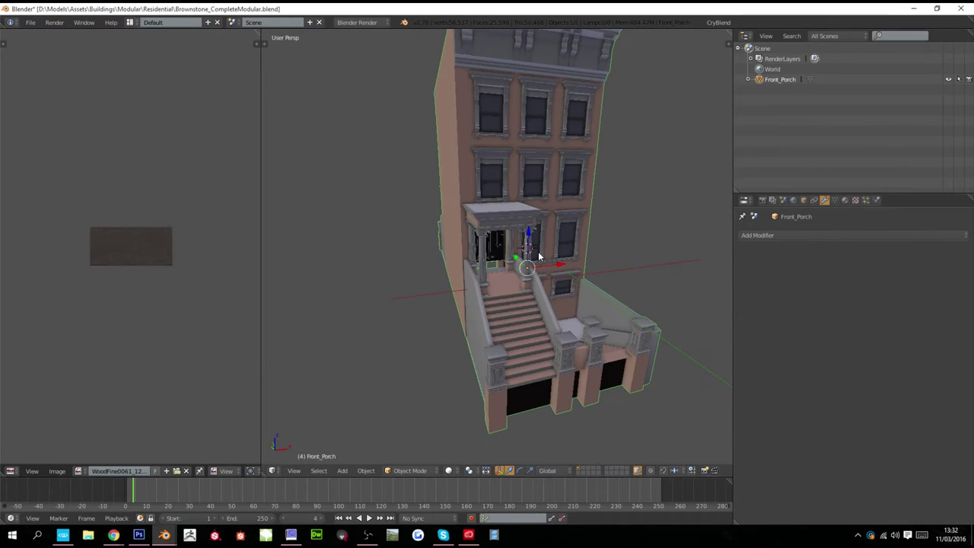
key(s)
right_click(542, 251)
key(s)
key(KP_1)
key(z)
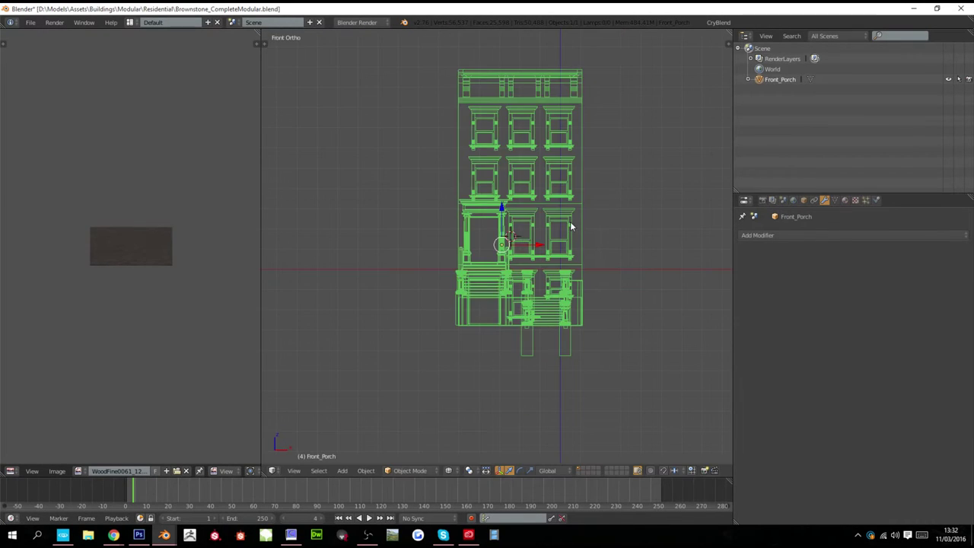
scroll(498, 212, up, 2)
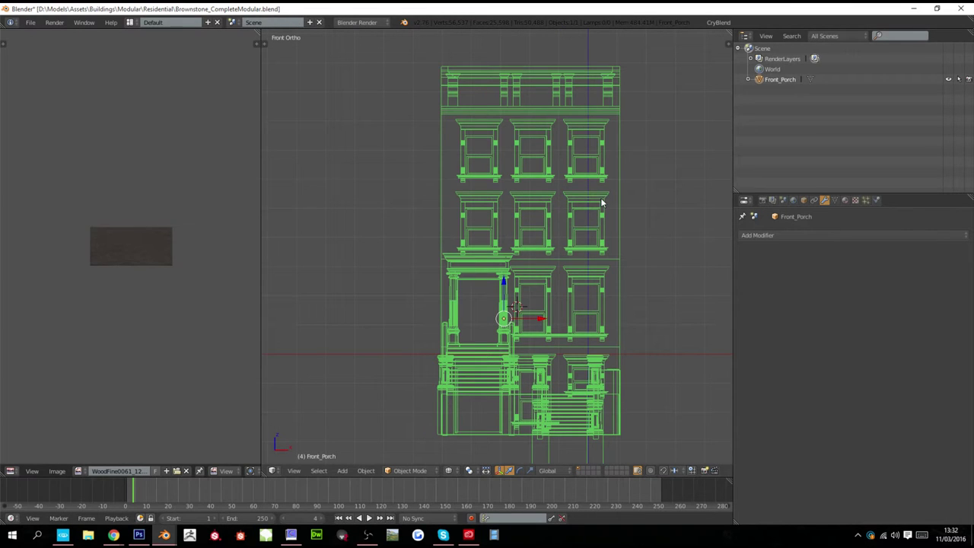
- Enlarge the building uniformly in several passes, nudging it along X between them, and apply the scale
key(s)
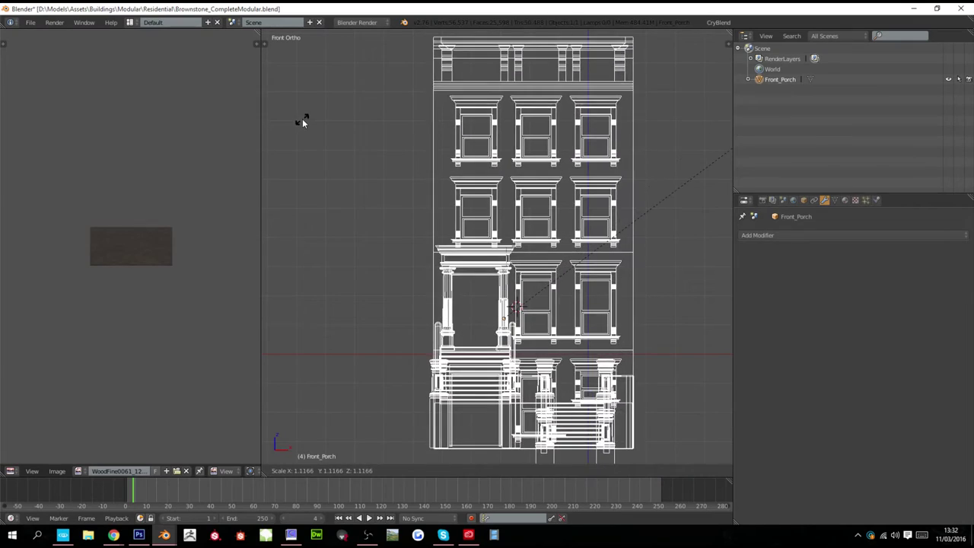
click(567, 41)
key(g)
key(x)
click(527, 40)
key(s)
click(539, 49)
key(g)
key(x)
click(540, 58)
key(s)
click(541, 73)
key(ctrl+a)
click(540, 75)
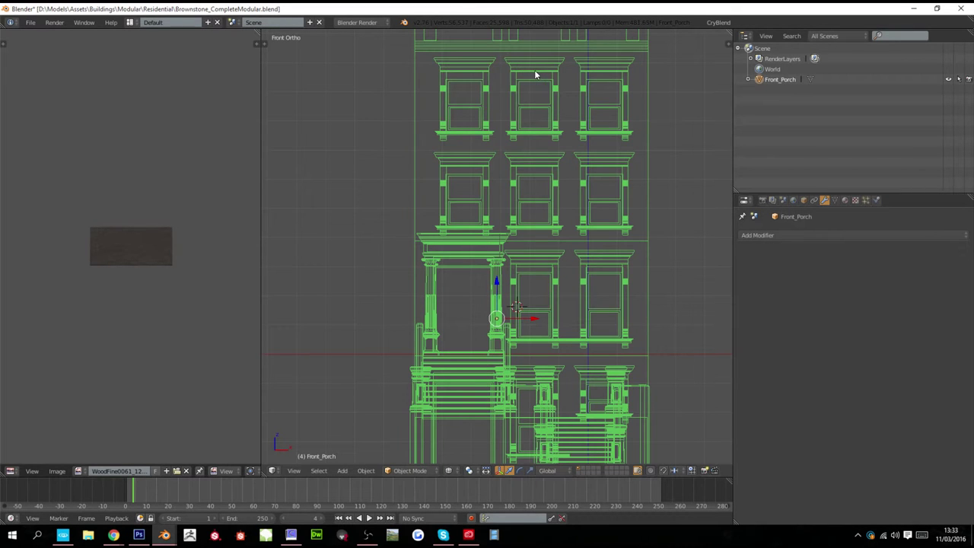
- Examine the enlarged building in shaded perspective and front views, and in front wireframe
scroll(514, 82, down, 3)
key(z)
mouse_move(513, 82)
middle_down()
mouse_move(505, 112)
mouse_move(539, 122)
middle_up()
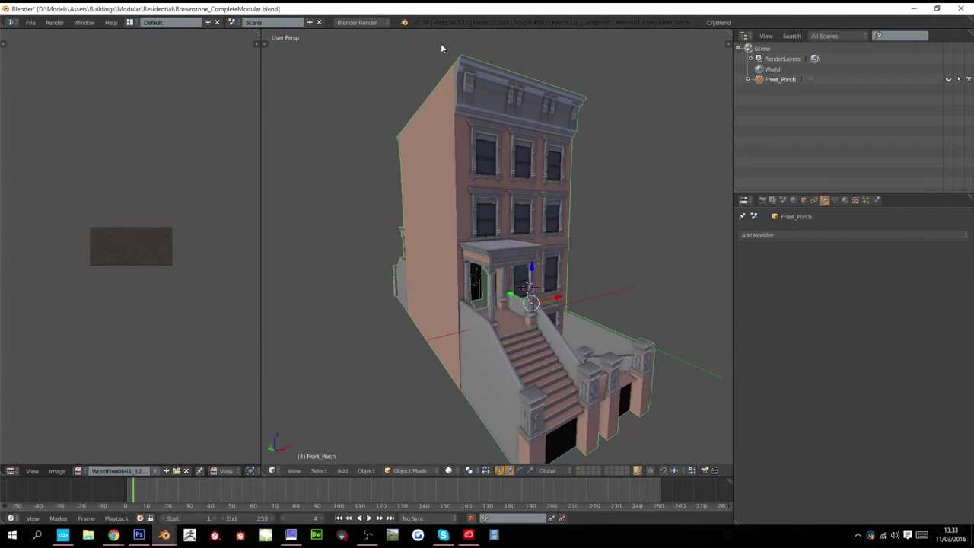
key(KP_1)
scroll(537, 180, up, 1)
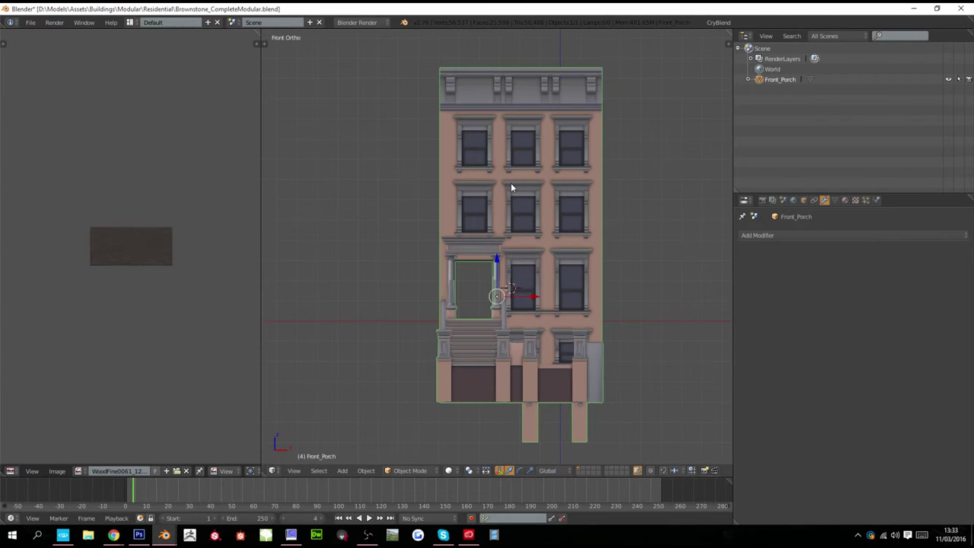
key(z)
scroll(385, 293, up, 4)
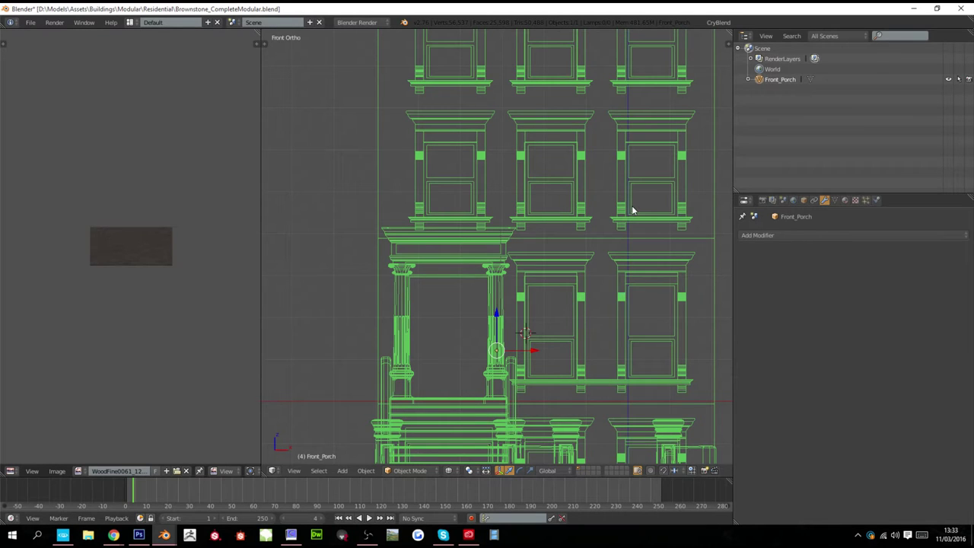
- Scale the building by about 0.997 and apply the scale
scroll(641, 204, down, 2)
key(s)
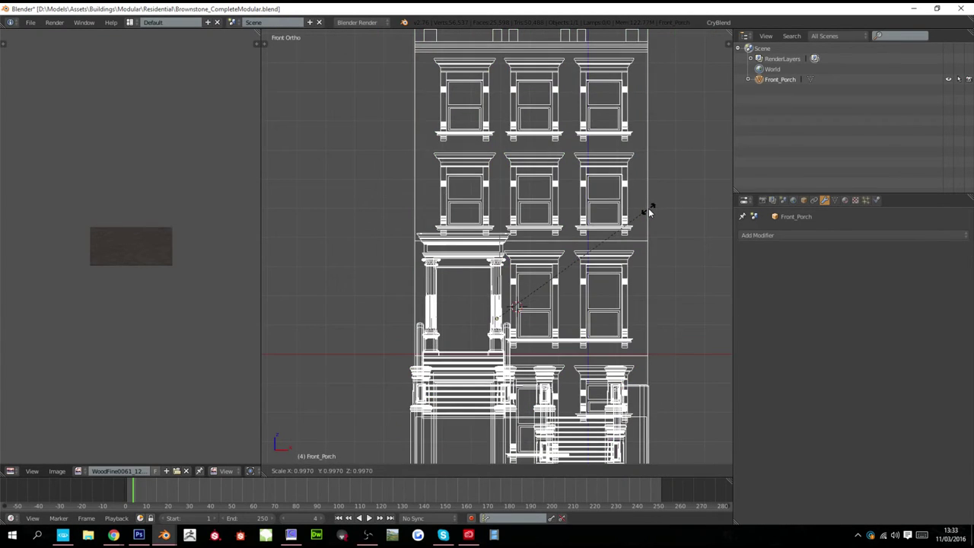
click(649, 211)
key(ctrl+a)
click(649, 210)
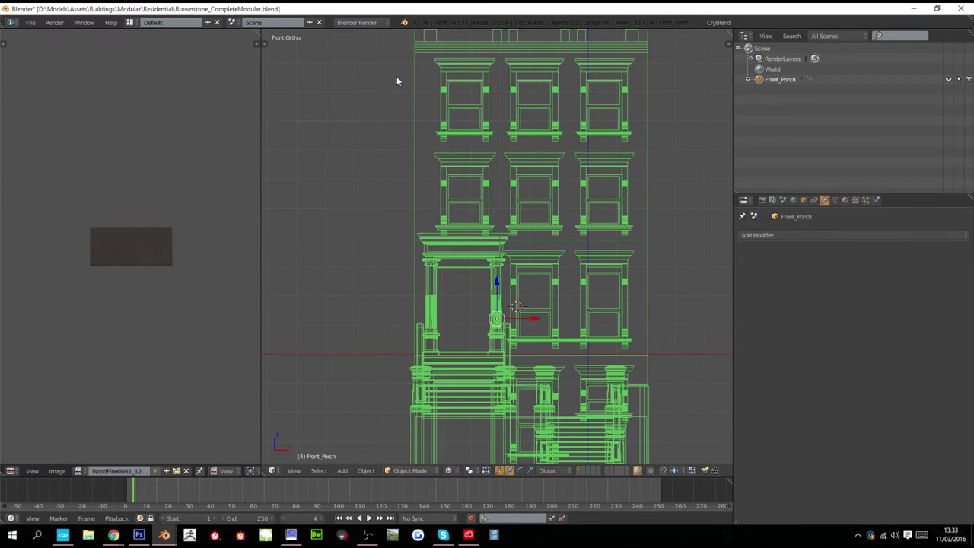
- Export the building to the game with CryBlend as d.dae, with Do Materials turned off
click(719, 22)
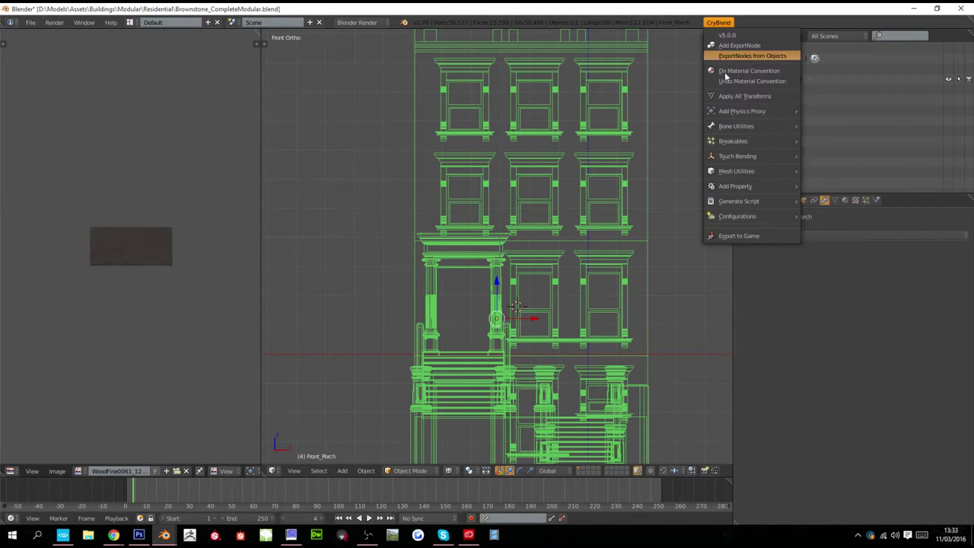
click(730, 236)
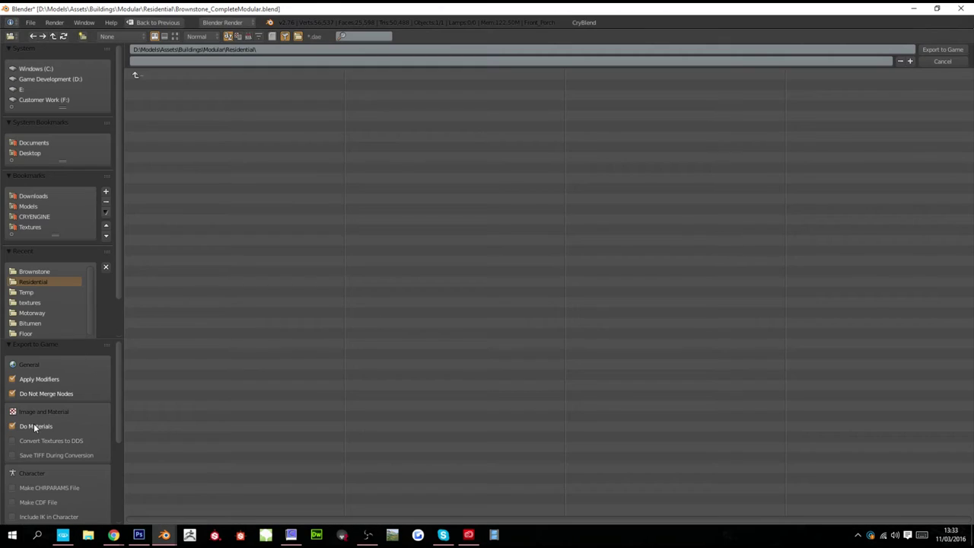
click(240, 61)
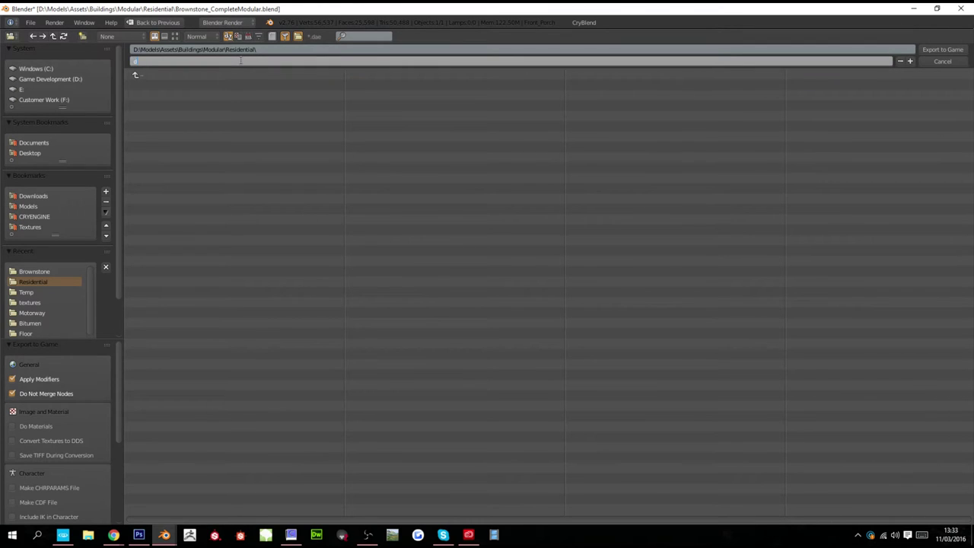
text(d)
key(Return)
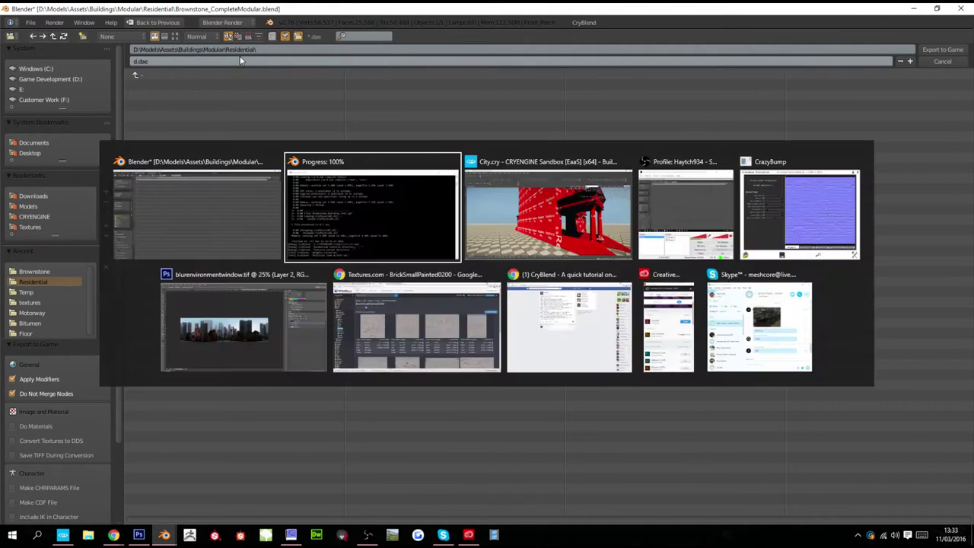
- Switch to CRYENGINE Sandbox and examine the building's facade from near, from far and up to its roofline
key(alt+Tab)
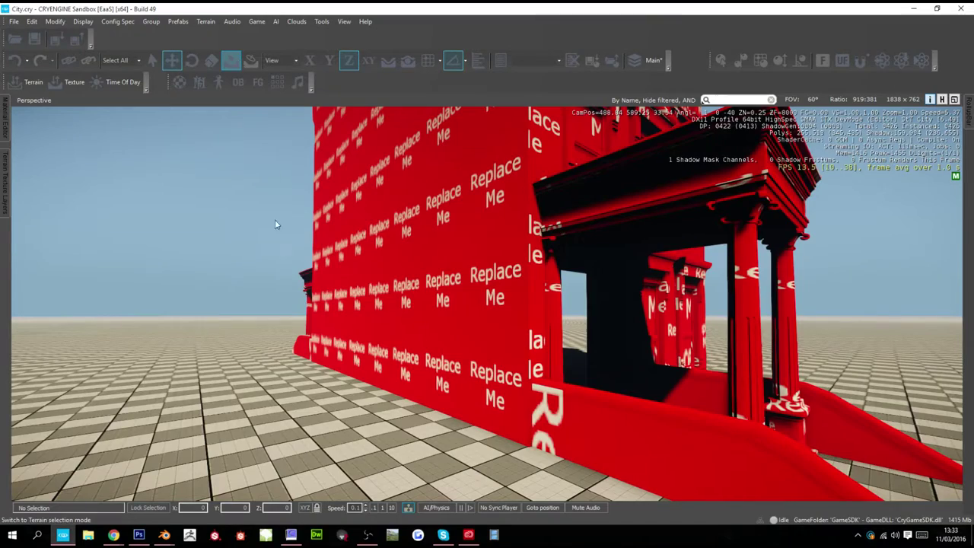
key(s)
key(d)
right_drag(402, 306, 415, 322)
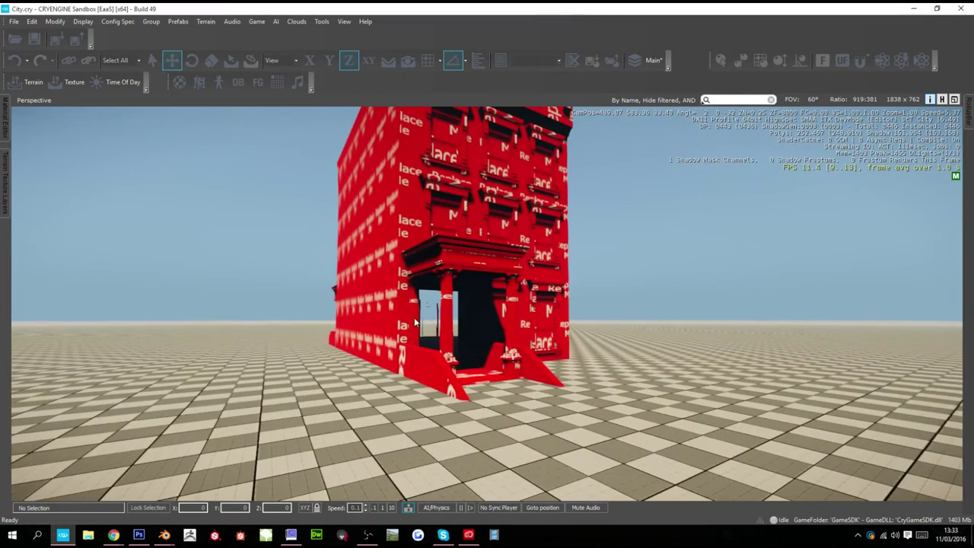
key(s)
right_drag(475, 311, 475, 310)
key(d)
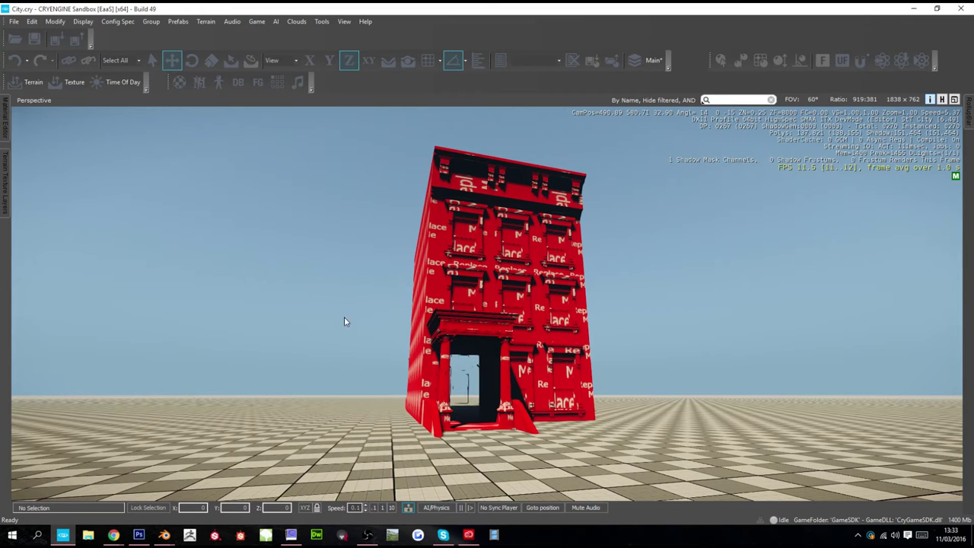
key(w)
scroll(447, 283, up, 4)
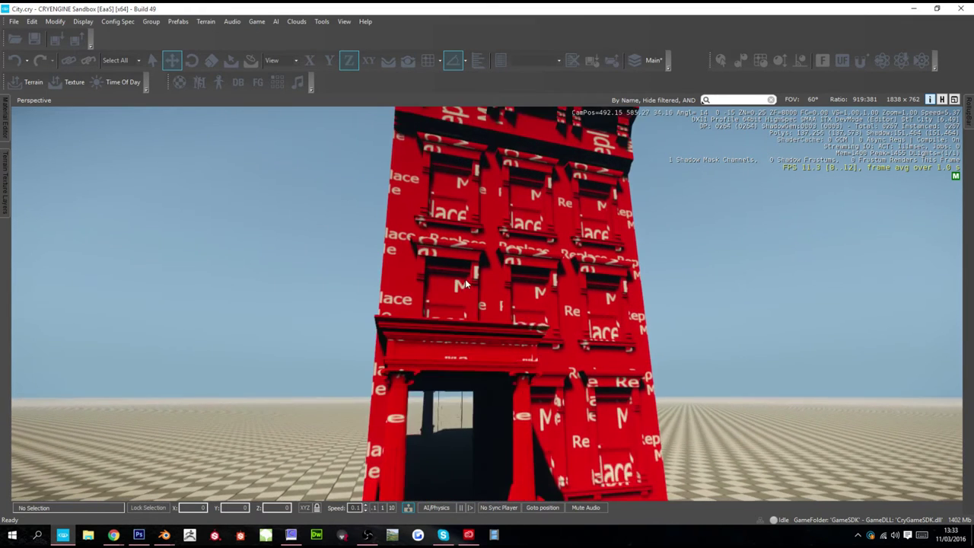
middle_drag(527, 278, 526, 309)
right_drag(527, 309, 526, 339)
scroll(527, 309, down, 2)
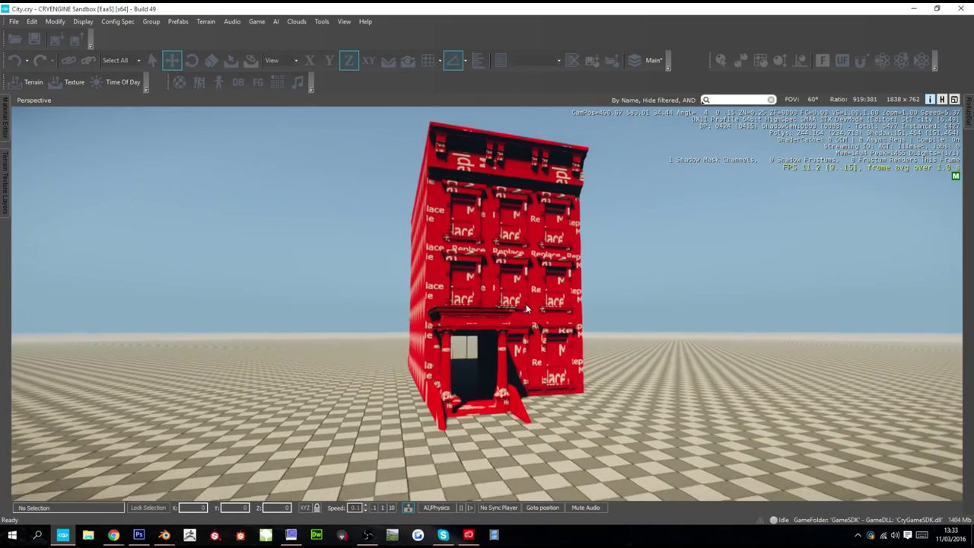
scroll(527, 309, down, 1)
scroll(526, 309, up, 3)
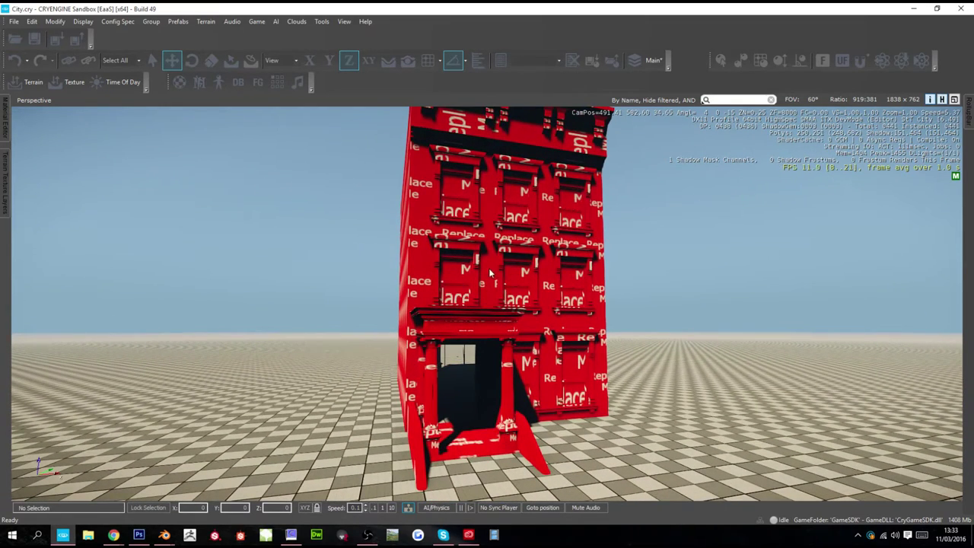
right_drag(495, 295, 504, 267)
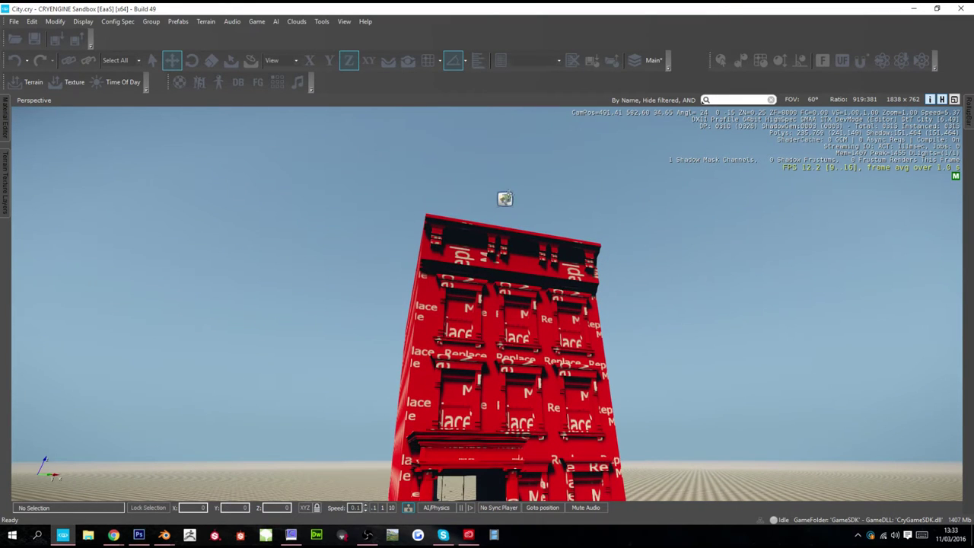
- Select the brownstone building and open the Window sub-material of BrownstoneBuilding for editing
click(506, 198)
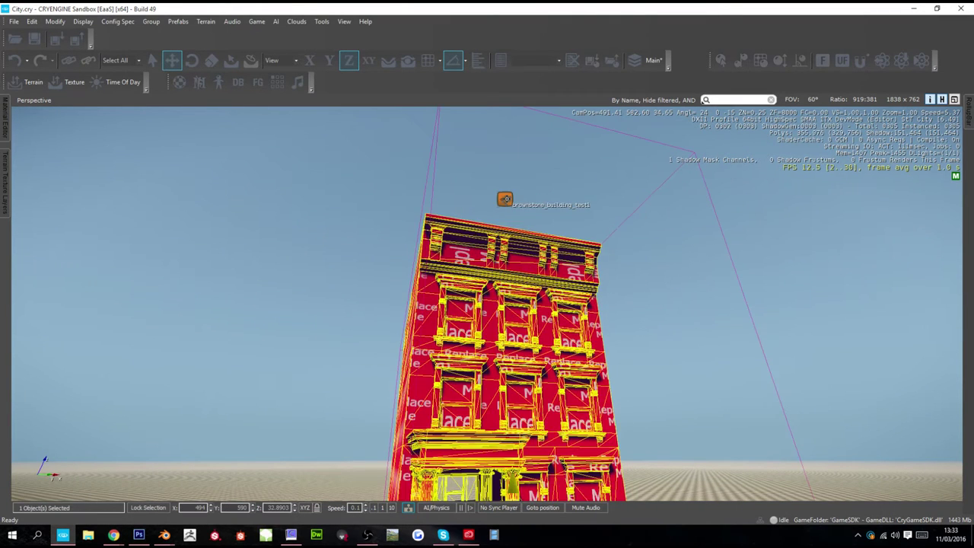
click(508, 214)
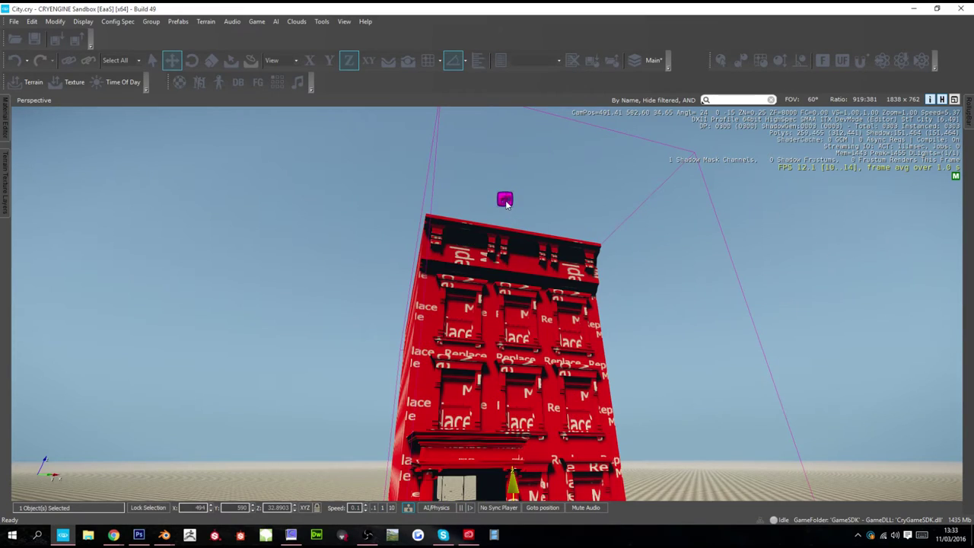
click(505, 201)
key(w)
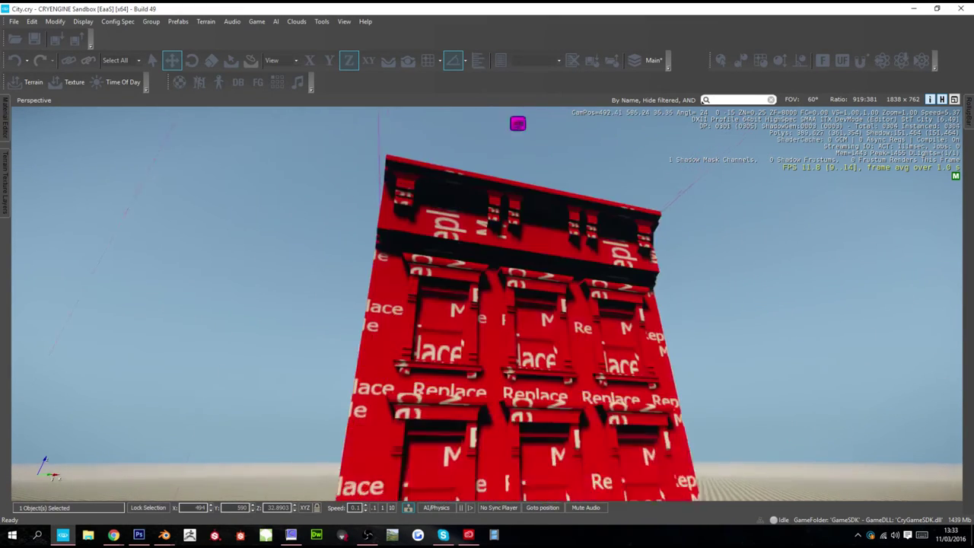
right_drag(508, 196, 490, 289)
key(s)
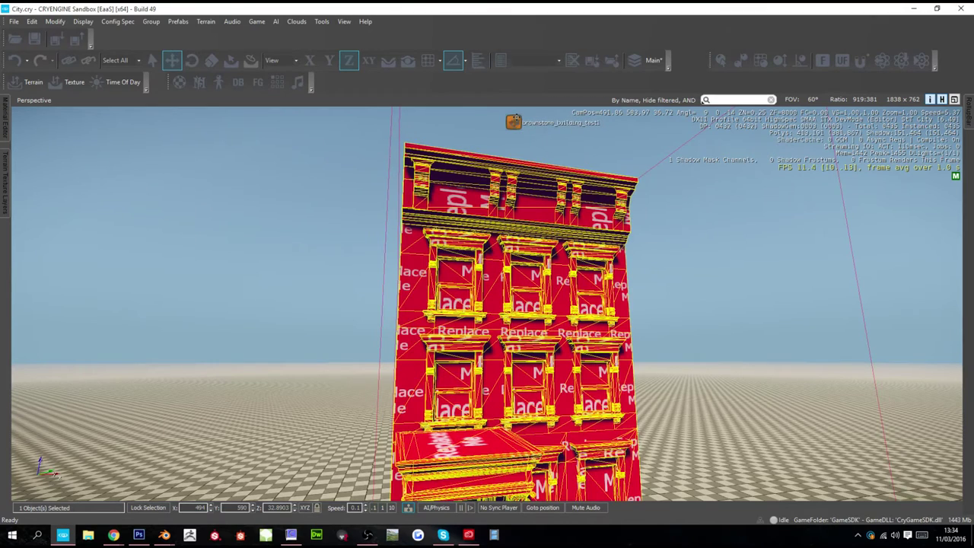
right_drag(521, 165, 497, 233)
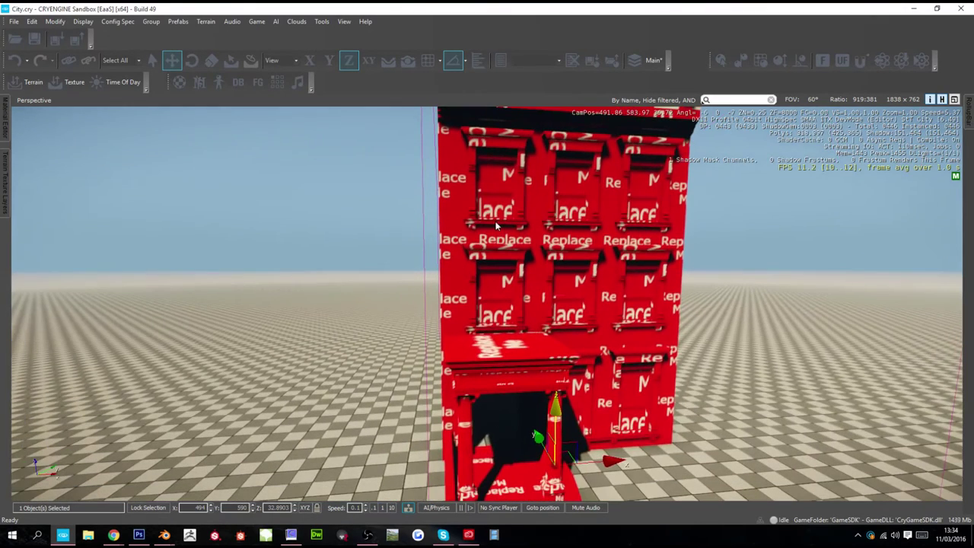
click(8, 122)
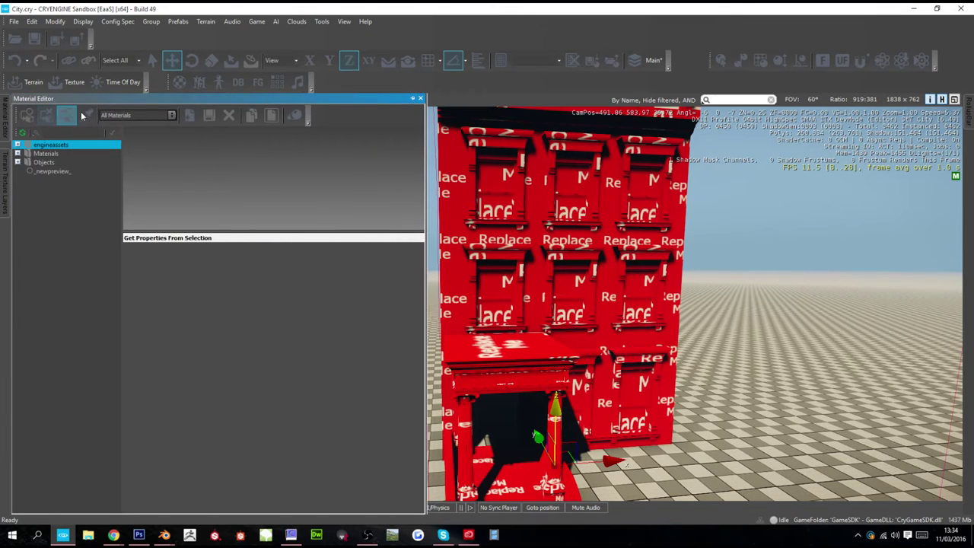
click(494, 177)
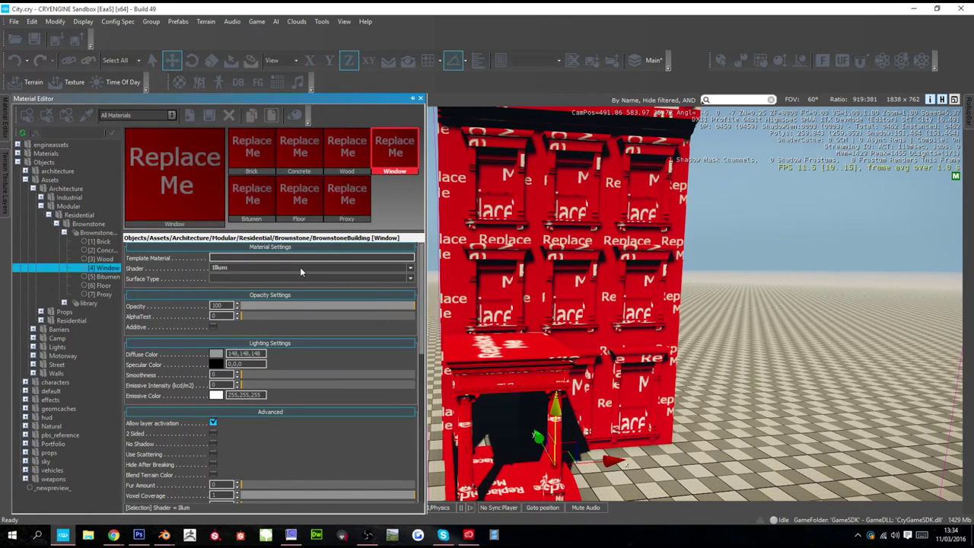
- Set the Window material's smoothness to 255 and its specular color to 206,206,206
drag(243, 376, 408, 373)
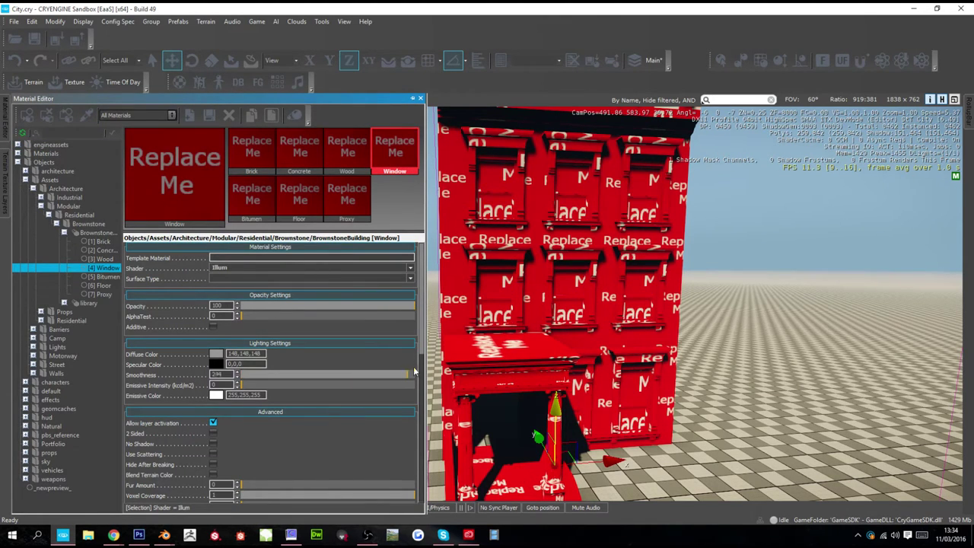
click(216, 354)
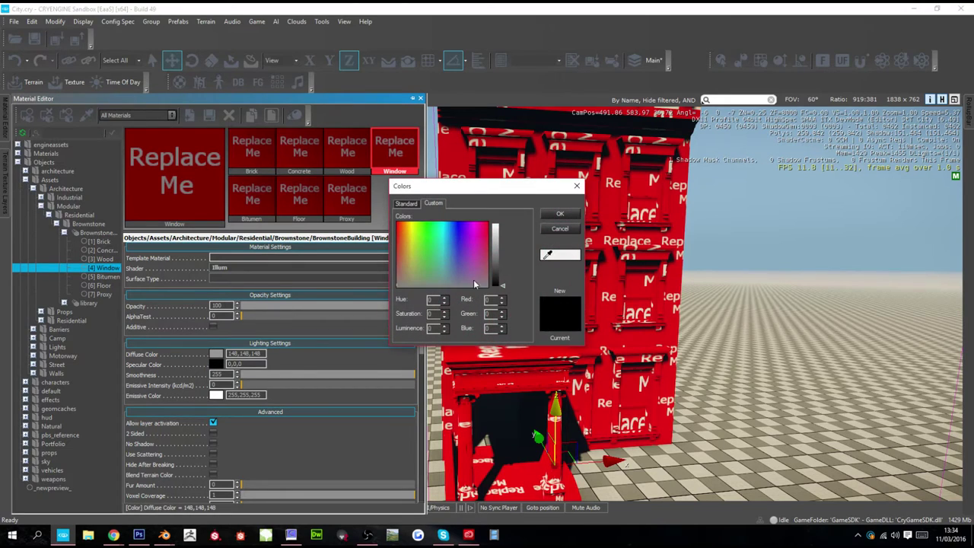
drag(497, 253, 500, 237)
click(559, 214)
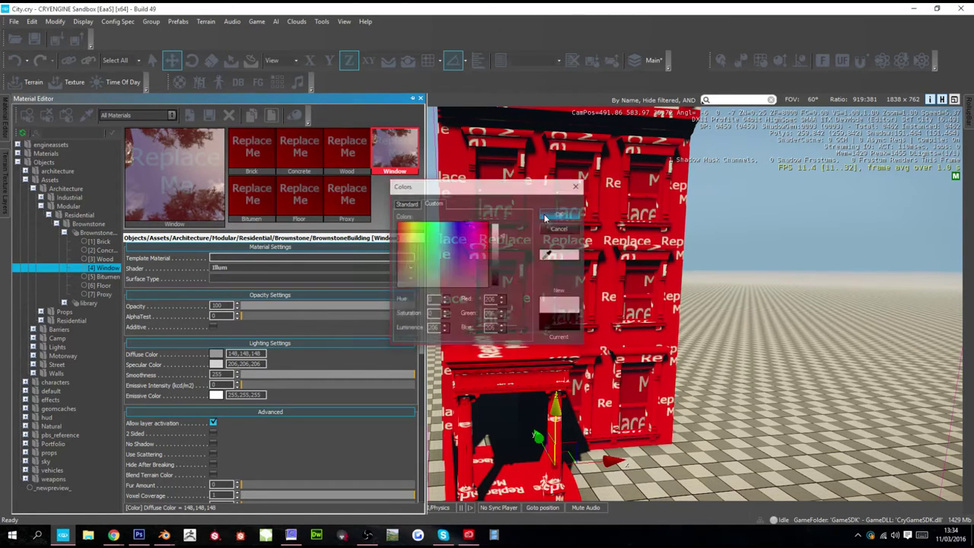
- Compare the default grey textures and assign textures/defaults/16_grey.dds as the Window material's diffuse map
click(213, 412)
click(348, 434)
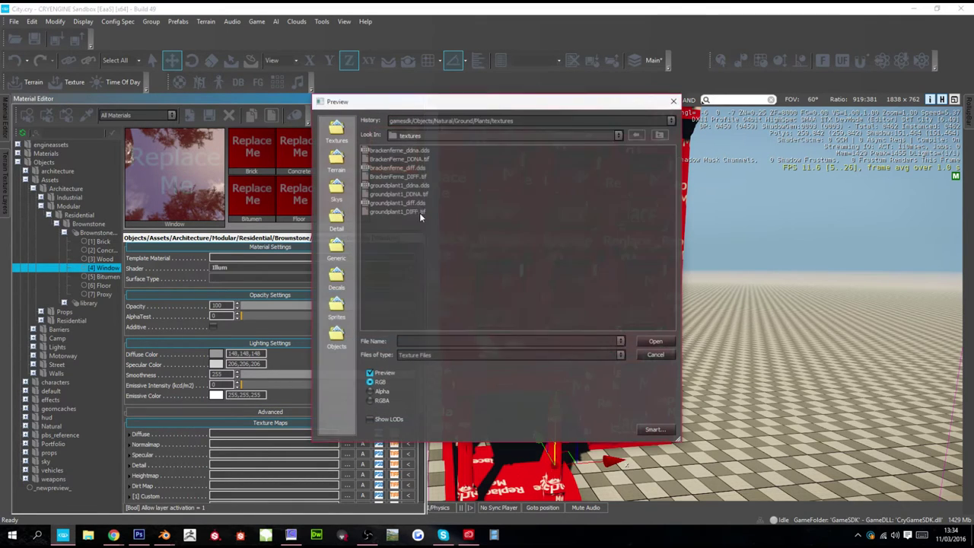
click(335, 131)
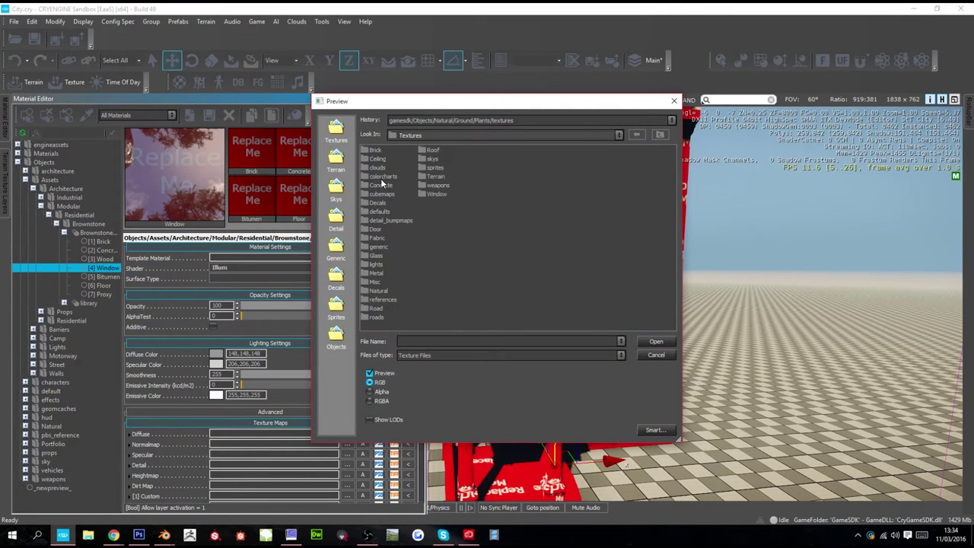
double_click(379, 212)
click(380, 238)
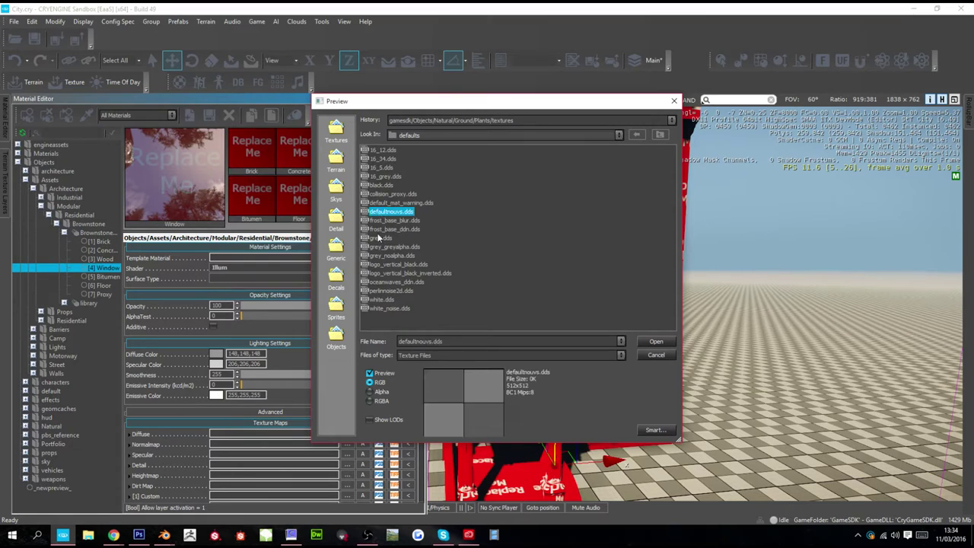
click(377, 256)
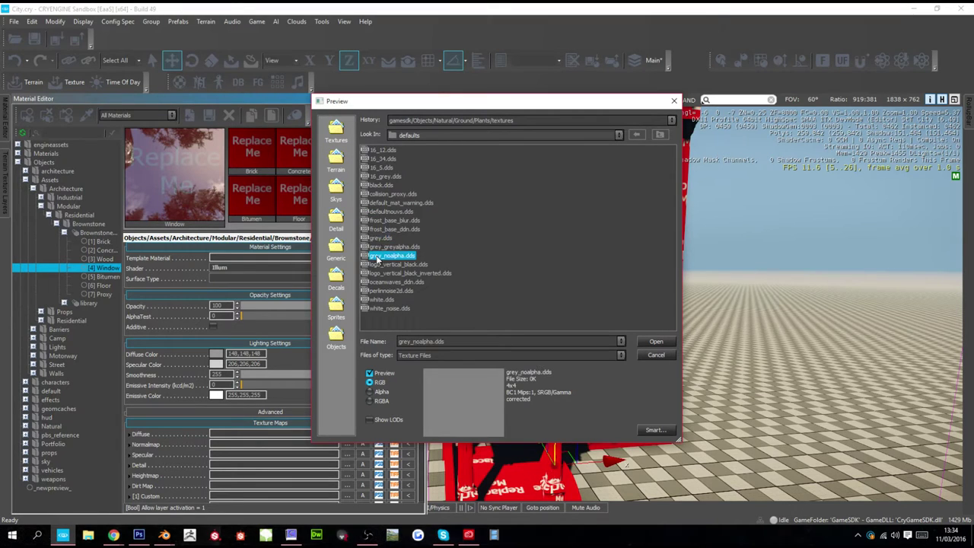
click(375, 247)
click(378, 230)
click(376, 186)
click(383, 177)
click(384, 159)
click(387, 176)
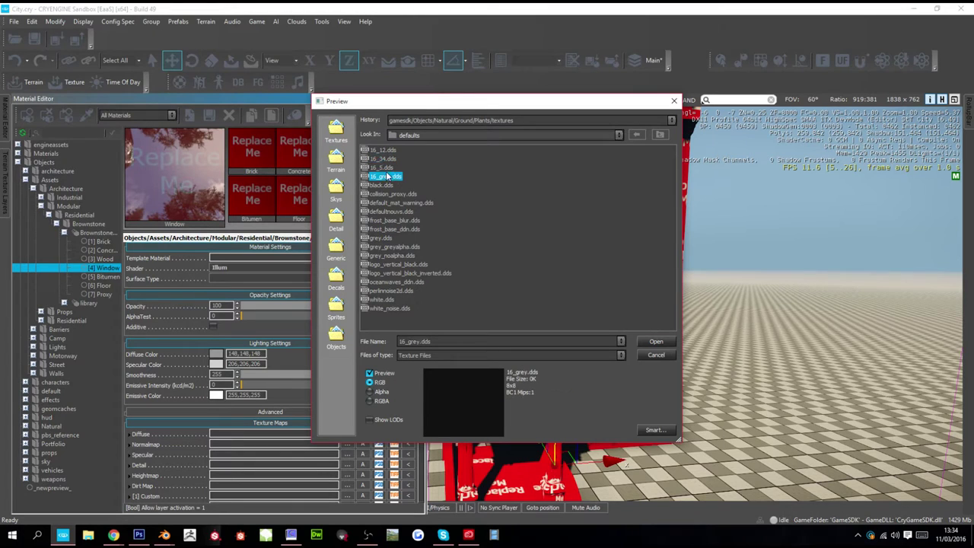
double_click(385, 176)
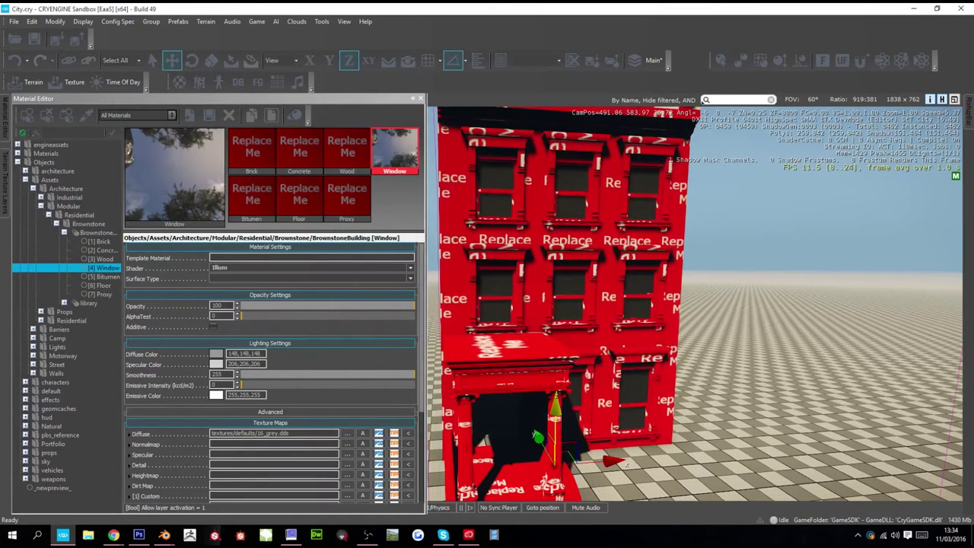
- Examine the building's windows from close up and from farther back to judge the Window material
right_drag(507, 306, 502, 290)
key(w)
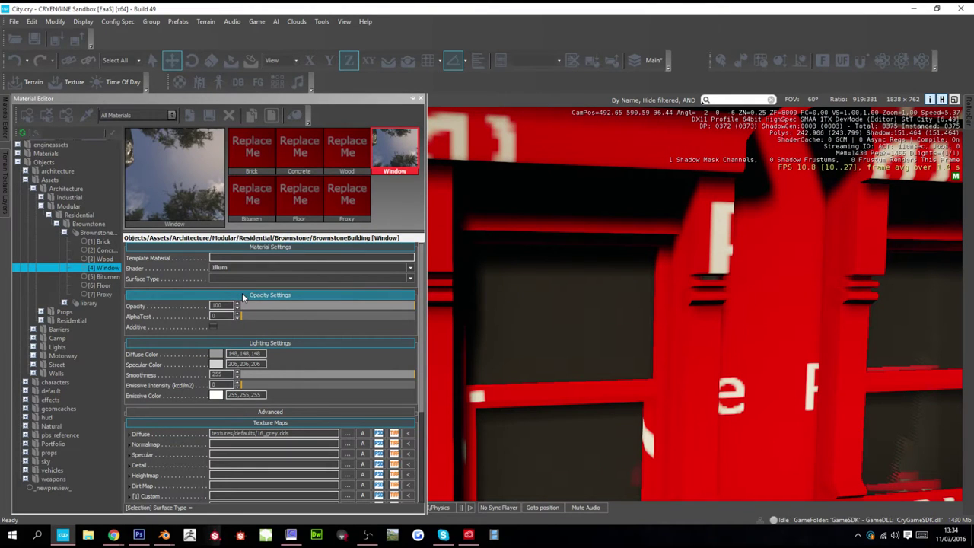
right_click(255, 294)
right_drag(549, 300, 589, 309)
key(s)
key(s)
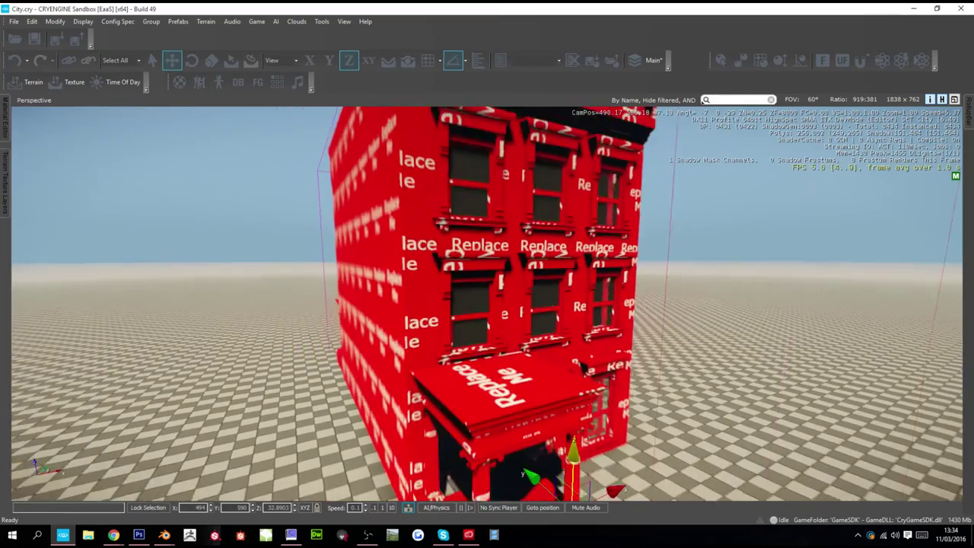
key(w)
key(d)
right_drag(589, 309, 601, 299)
key(s)
key(s)
key(w)
- Check on the export running in Blender and return to CRYENGINE Sandbox
key(alt+Tab)
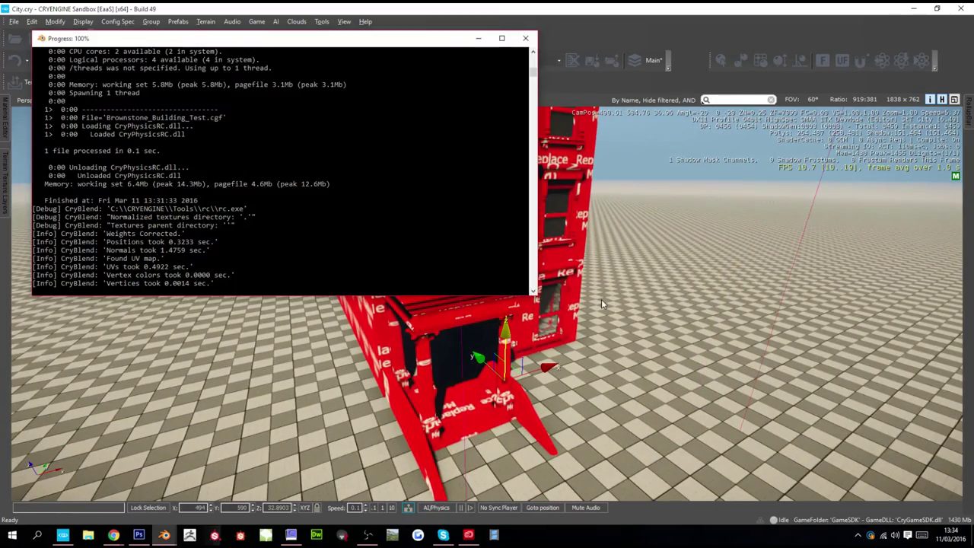
key(alt+Tab)
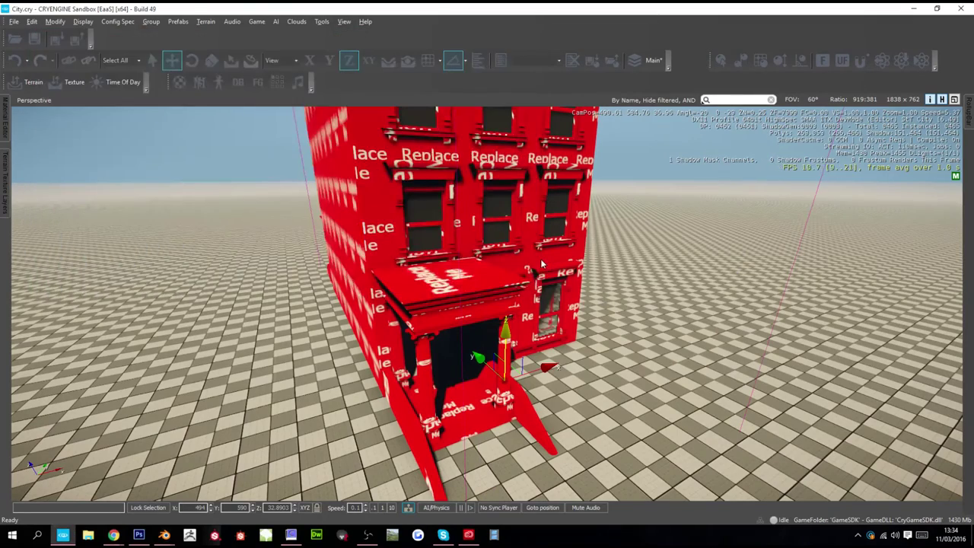
key(alt+Tab)
key(alt+Tab)
key(alt+Tab)
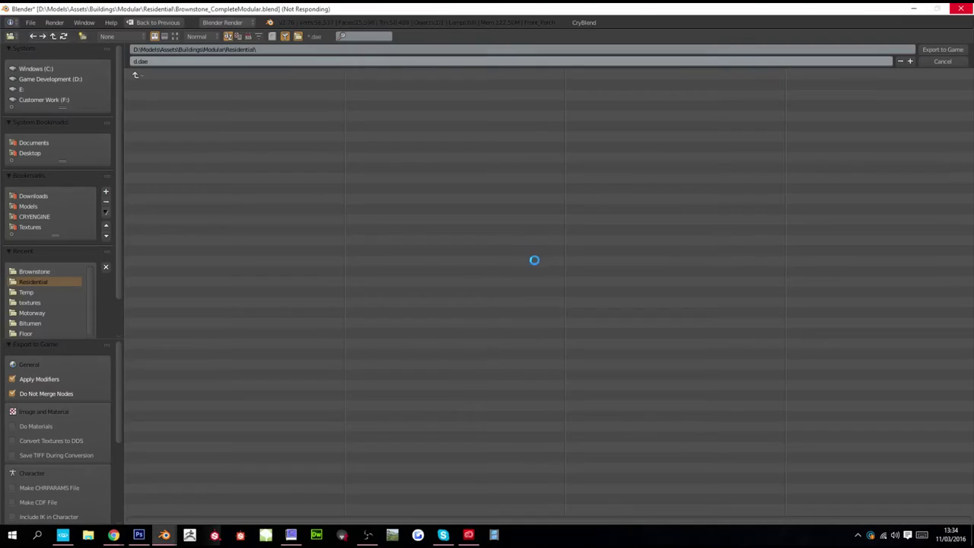
key(alt+Tab)
key(alt+Tab)
- Inspect the ground-floor window reflections up close, including in game mode, and return to the editor in front of the building
right_drag(675, 255, 616, 251)
key(w)
key(d)
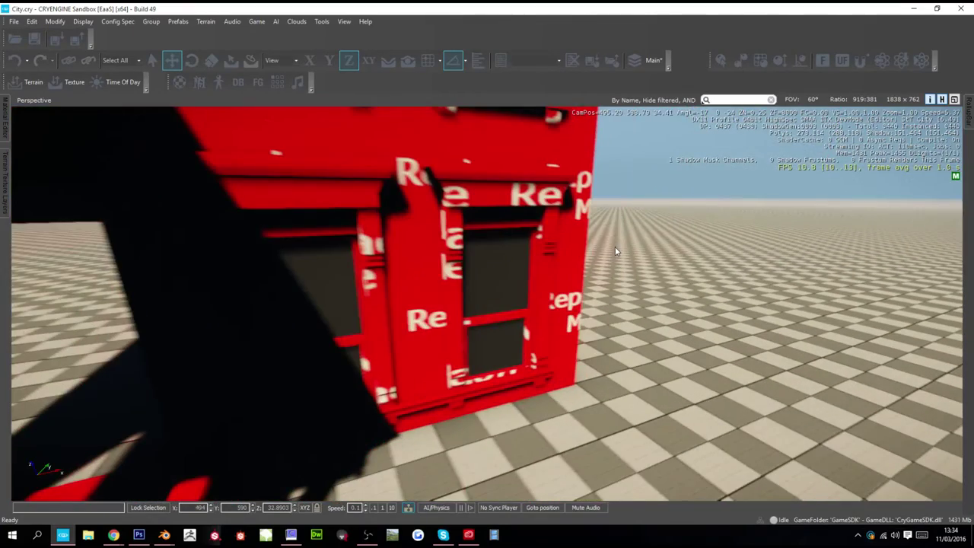
key(ctrl+g)
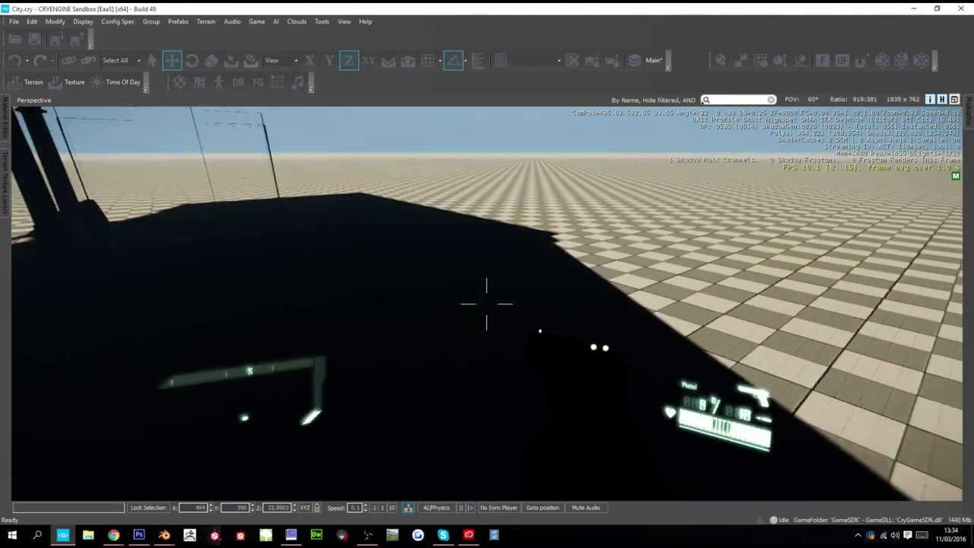
key(s)
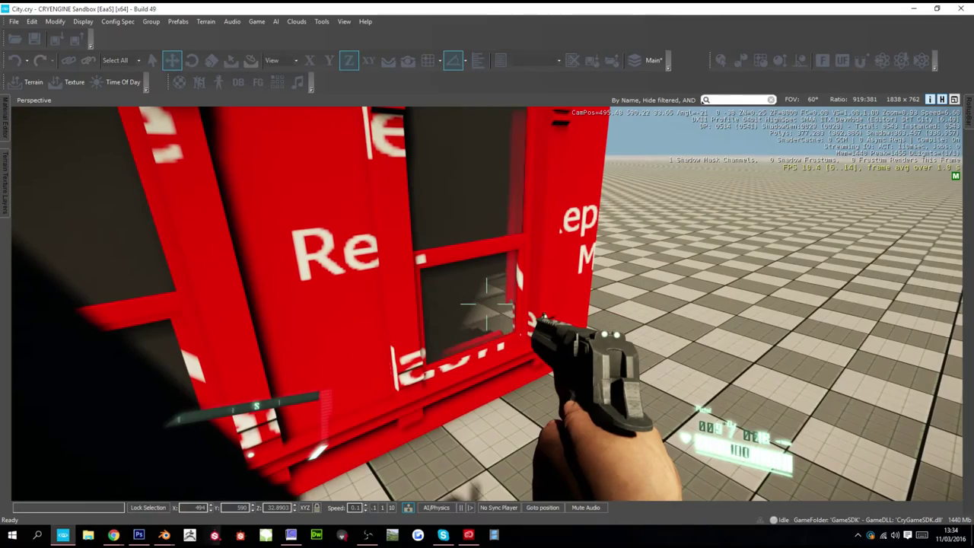
key(Escape)
key(s)
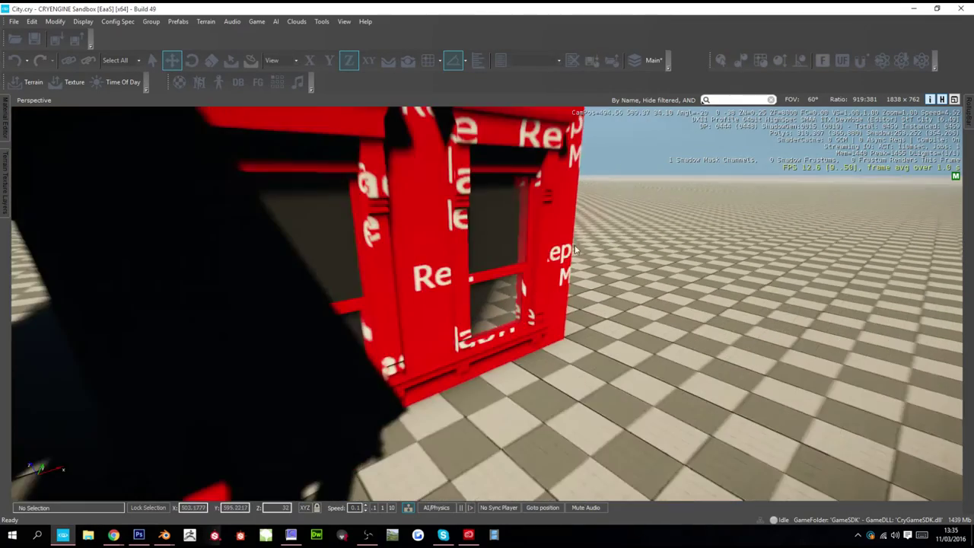
key(s)
key(d)
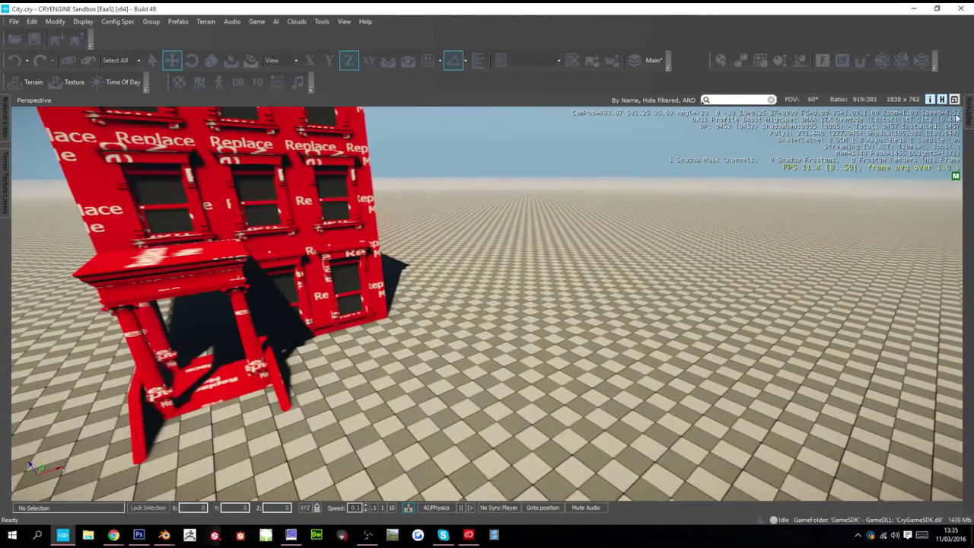
- Create a new layer named PBR and make it the current layer
mouse_move(968, 112)
click(927, 112)
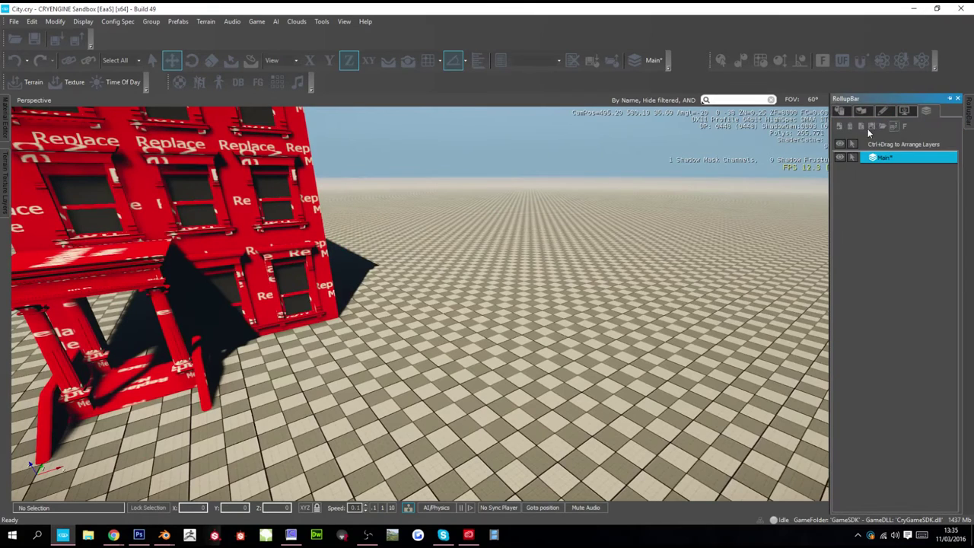
click(840, 127)
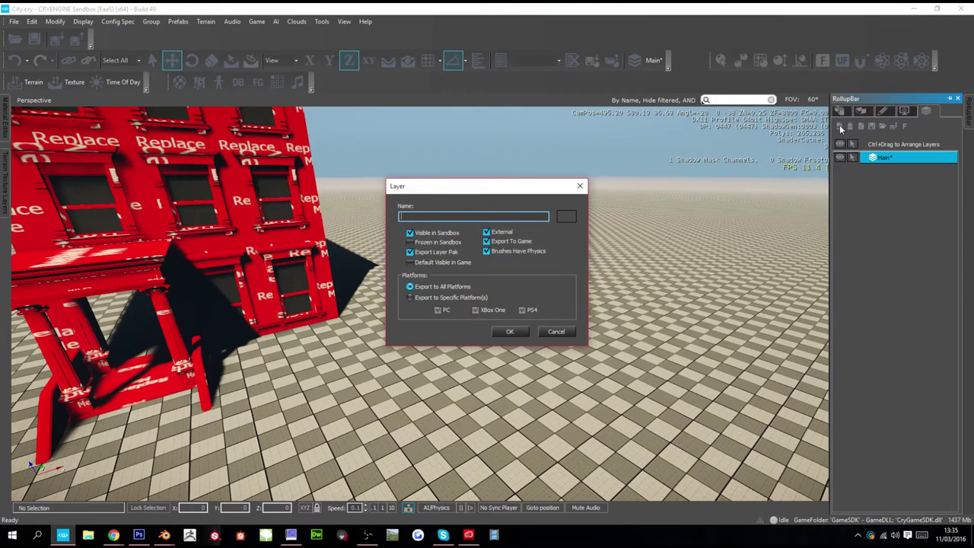
text(Pl)
key(Return)
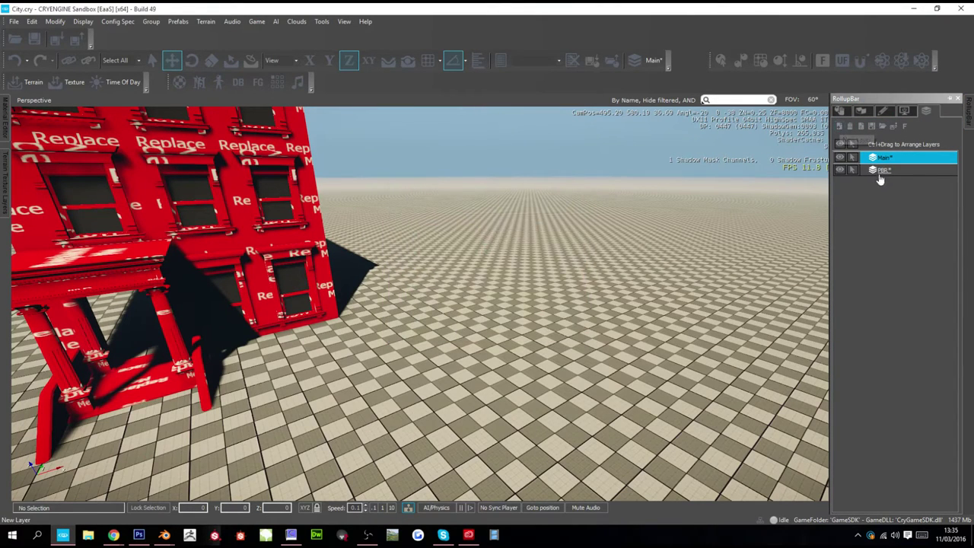
- Place an environment probe on the terrain in front of the building and raise it to a Z position of about 33.45
click(840, 111)
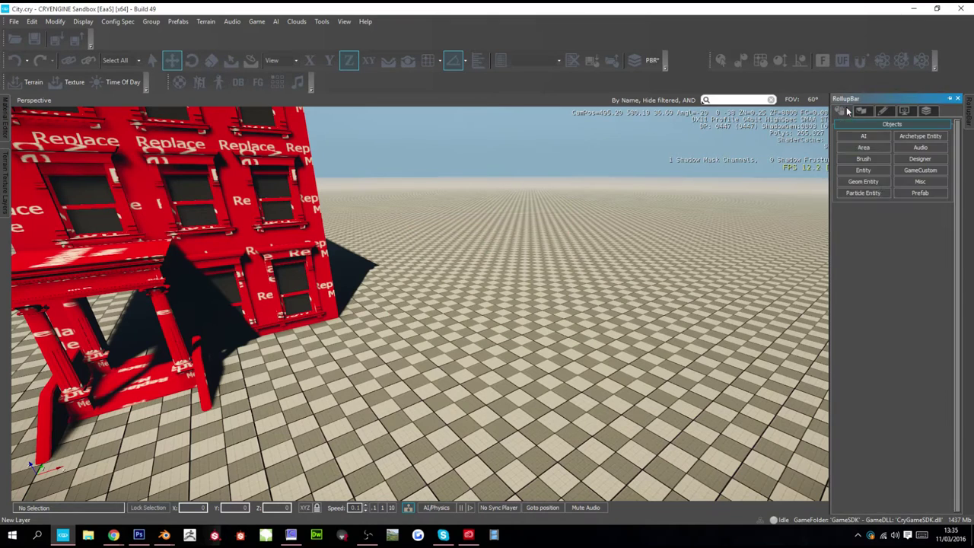
click(919, 182)
click(920, 244)
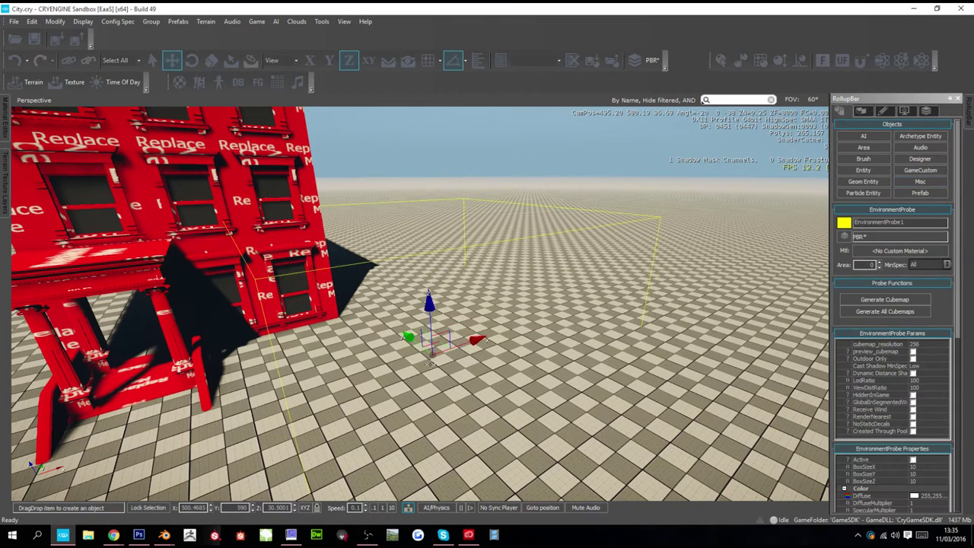
click(408, 61)
click(389, 372)
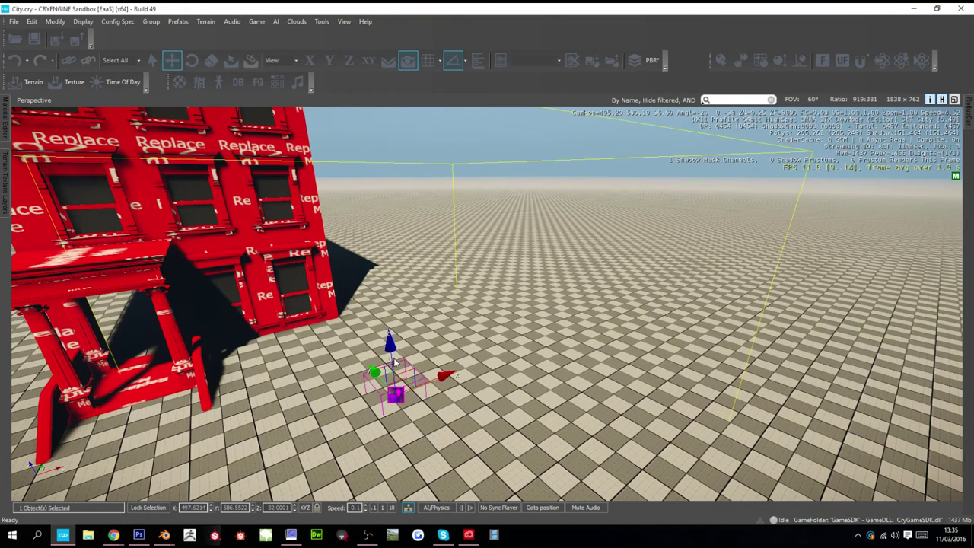
drag(391, 362, 384, 305)
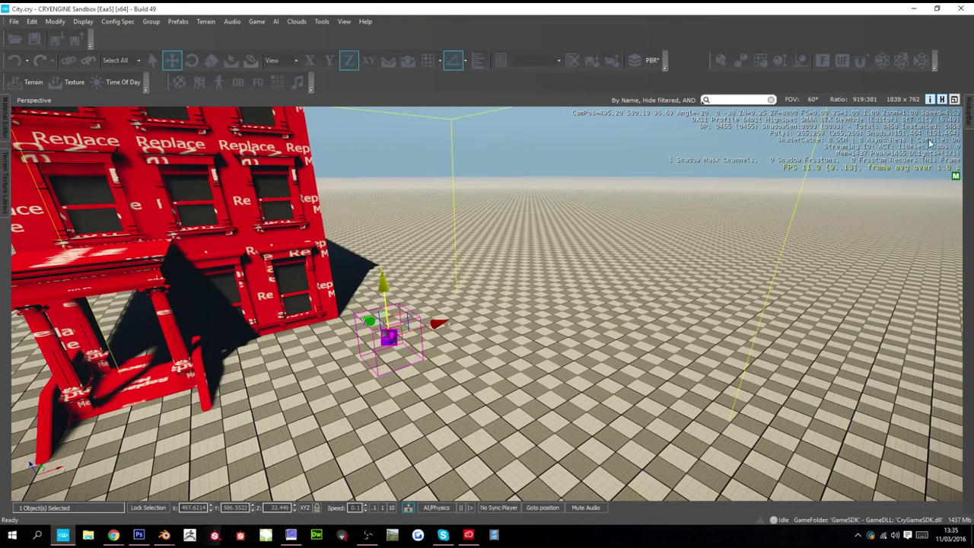
- Draw the flat rectangular base of a Designer box on open ground beside the probe, with grid snapping enabled
mouse_move(970, 114)
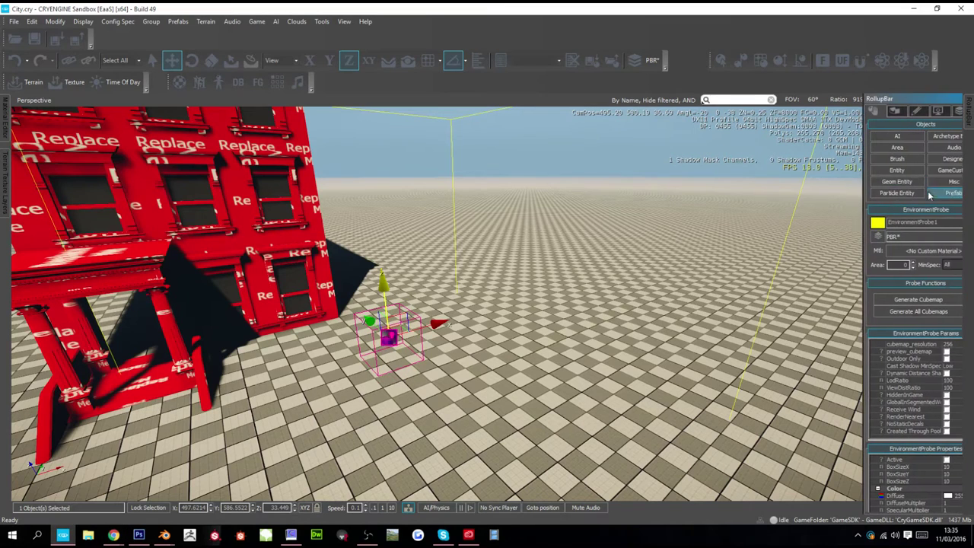
click(919, 158)
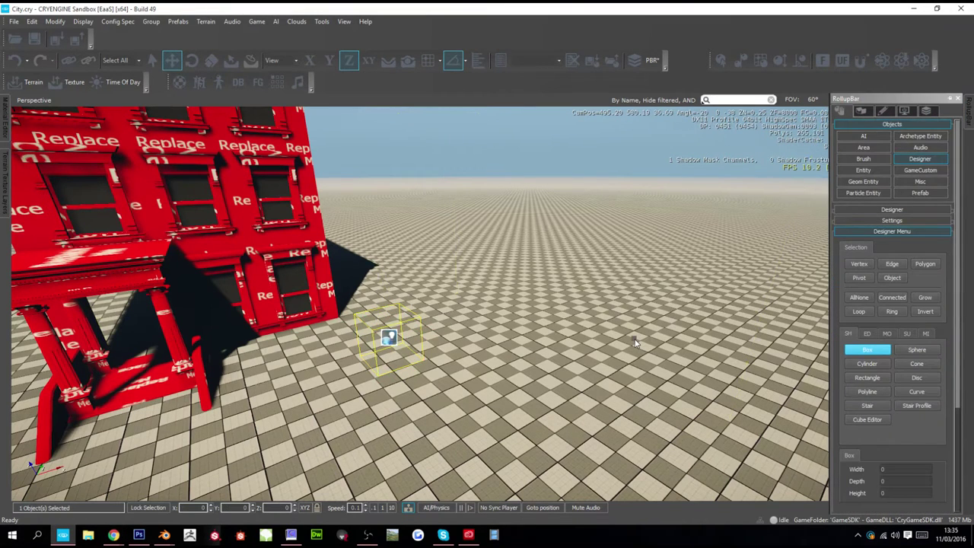
click(430, 63)
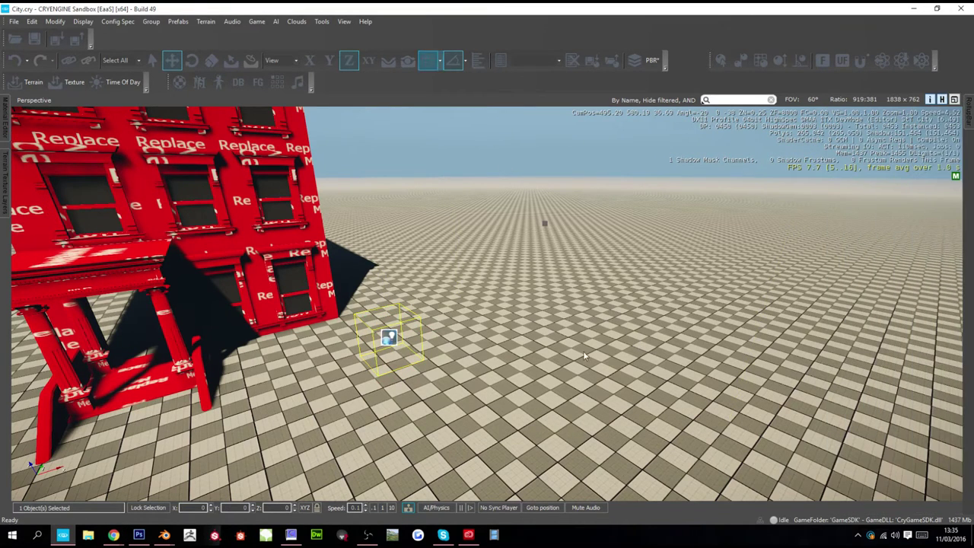
drag(608, 335, 675, 443)
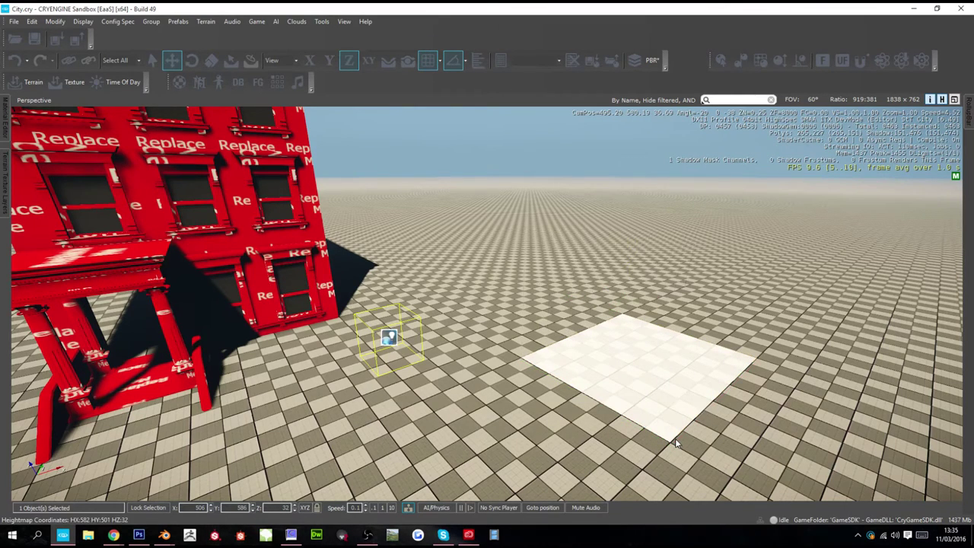
click(620, 337)
- Choose material_default from the Materials library for the new Designer plane
click(6, 126)
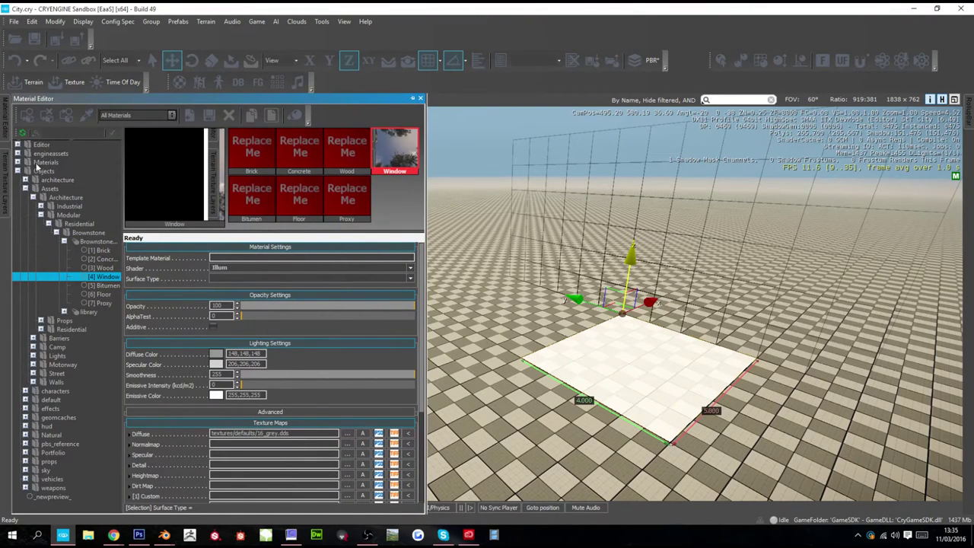
click(20, 162)
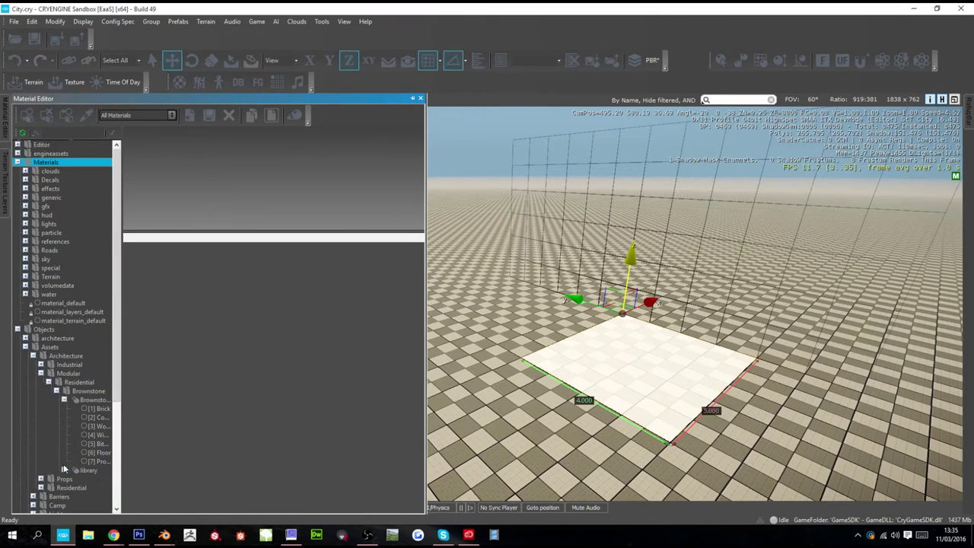
click(46, 304)
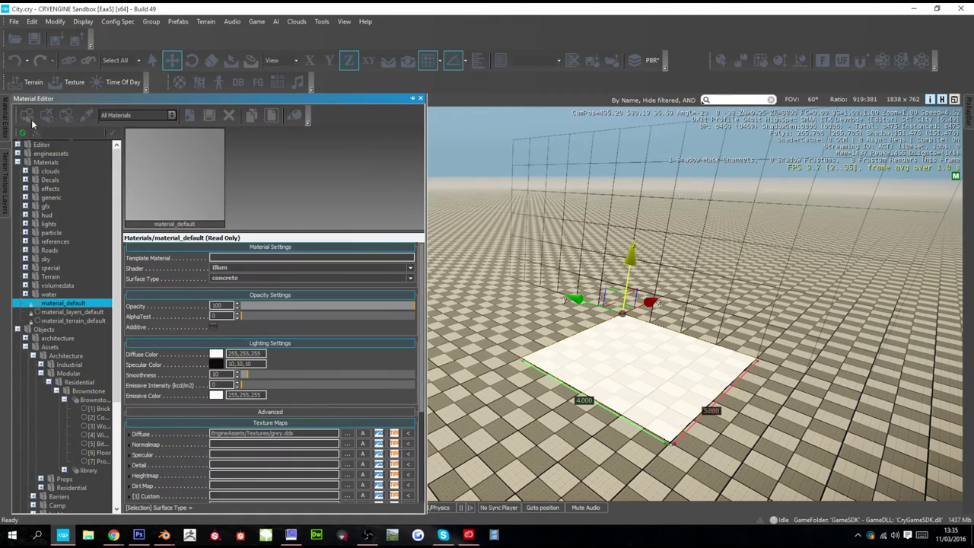
- Rotate the Designer plane so it stands tilted above the ground, and check it from the side together with the probe
click(192, 60)
drag(555, 312, 570, 276)
key(w)
right_drag(570, 275, 646, 309)
key(a)
click(660, 267)
key(a)
right_drag(659, 270, 614, 272)
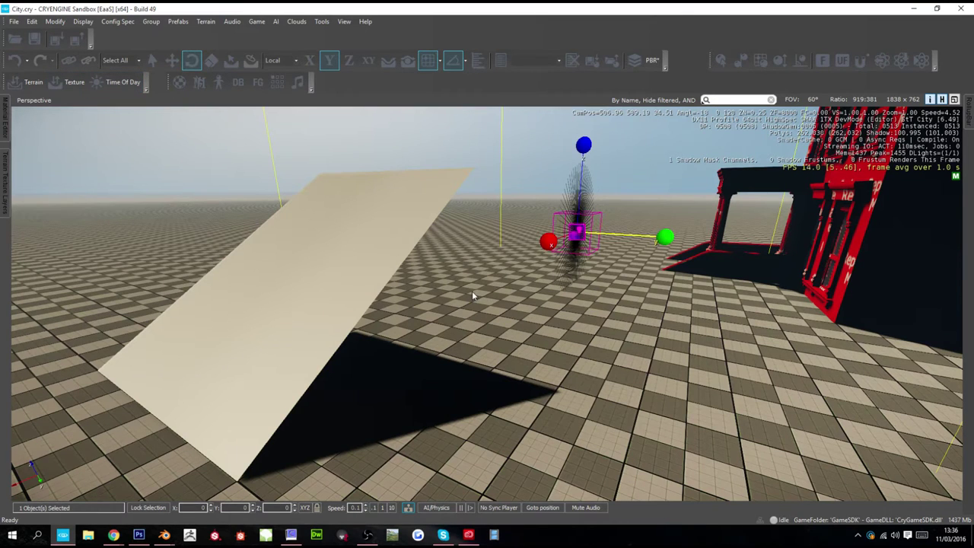
click(458, 312)
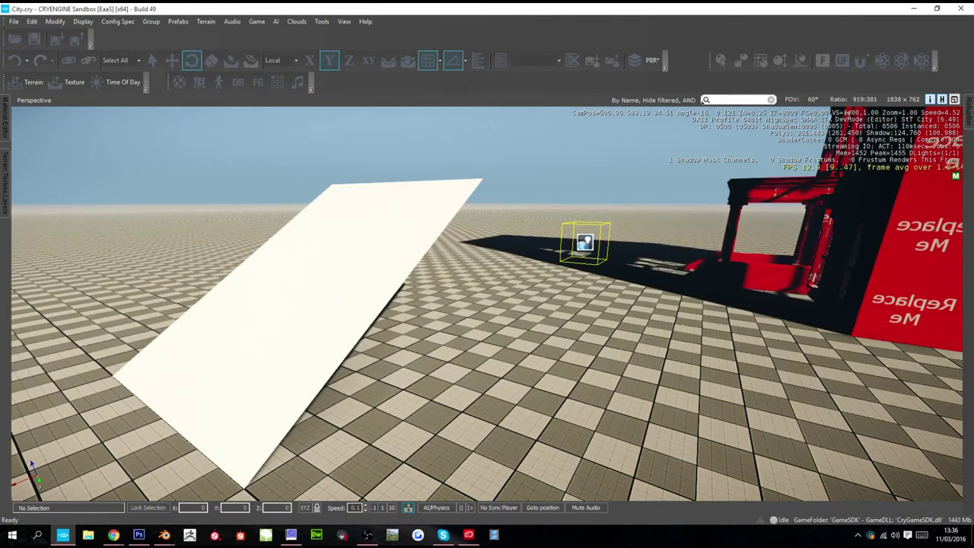
- Select the environment probe, make it active, and set its BoxSizeX to 5000
click(586, 243)
right_drag(586, 243, 669, 246)
key(a)
key(a)
right_drag(586, 213, 650, 221)
mouse_move(970, 110)
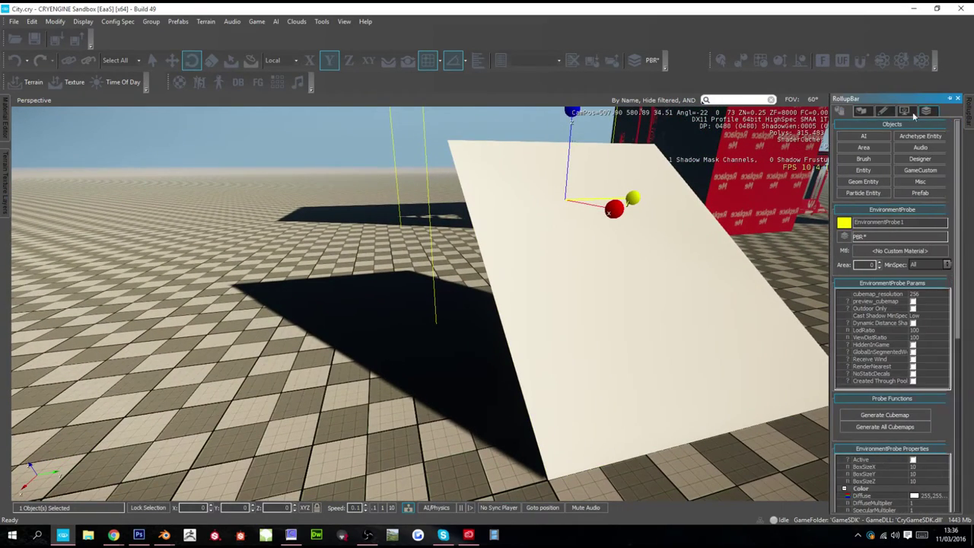
click(913, 460)
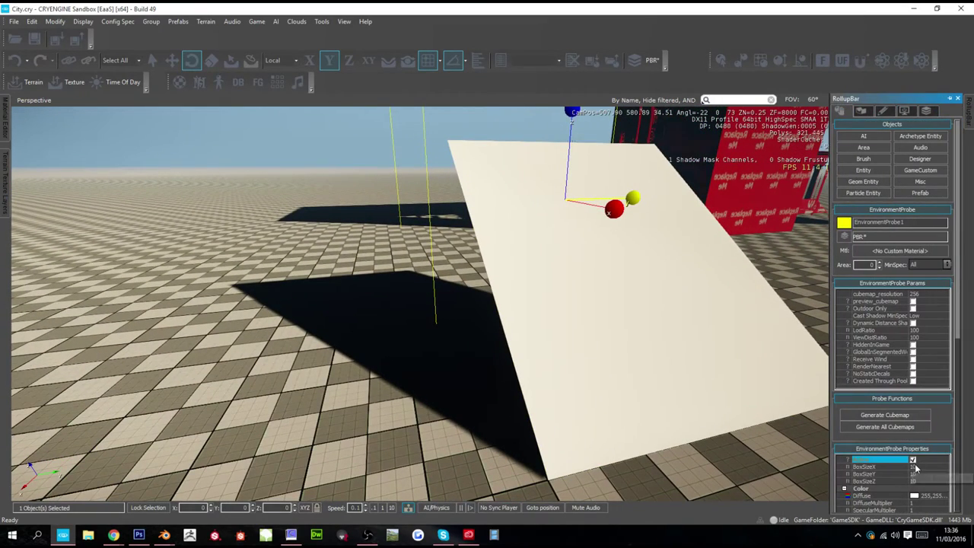
click(916, 467)
text(5000)
key(Return)
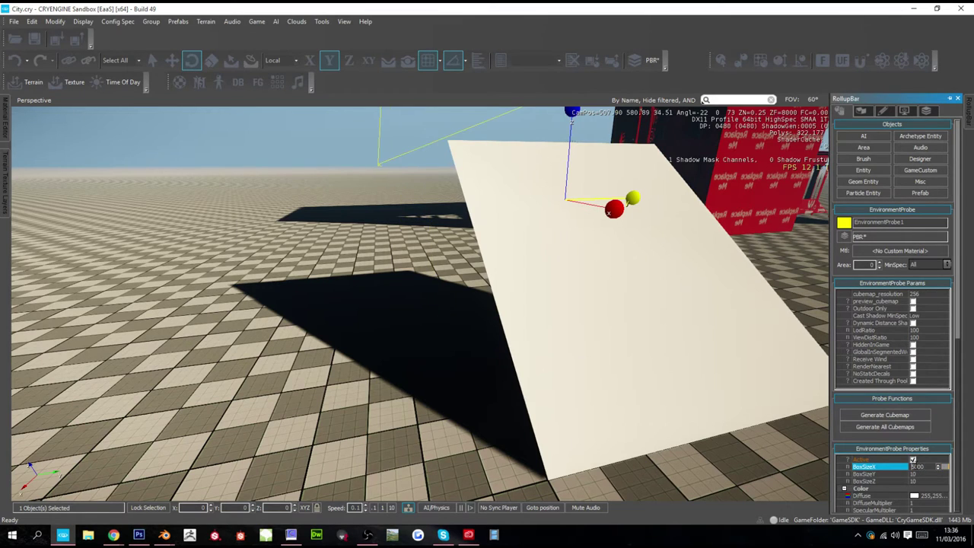
- Set the environment probe's BoxSizeY and BoxSizeZ to 5000
click(919, 474)
text(5000)
click(916, 481)
text(5000)
click(918, 474)
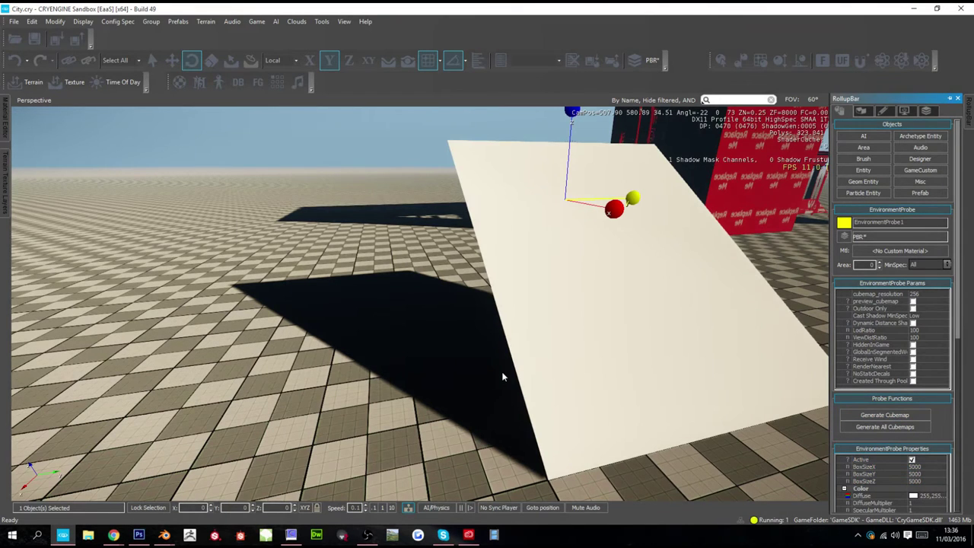
right_drag(501, 371, 492, 365)
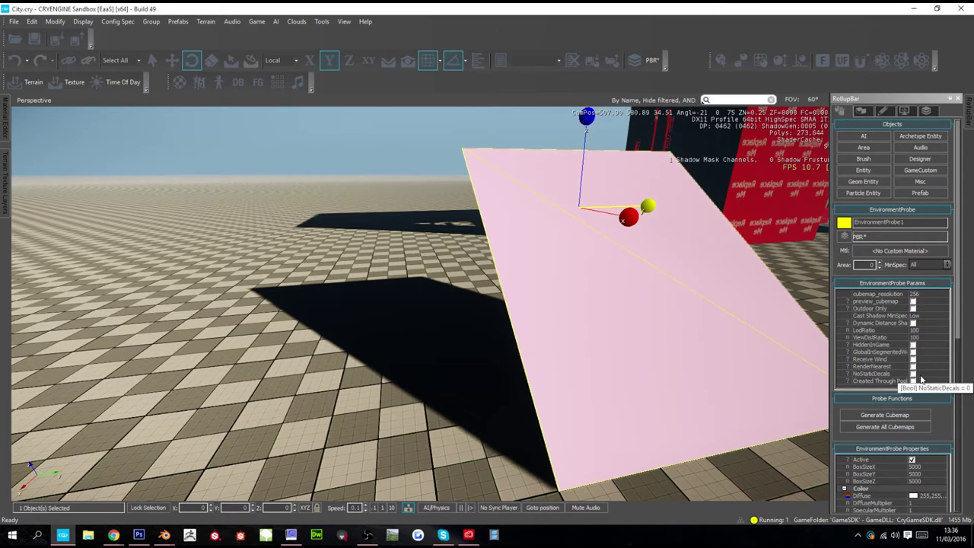
- Switch the configuration spec to Very High and make the environment probe inactive
click(913, 461)
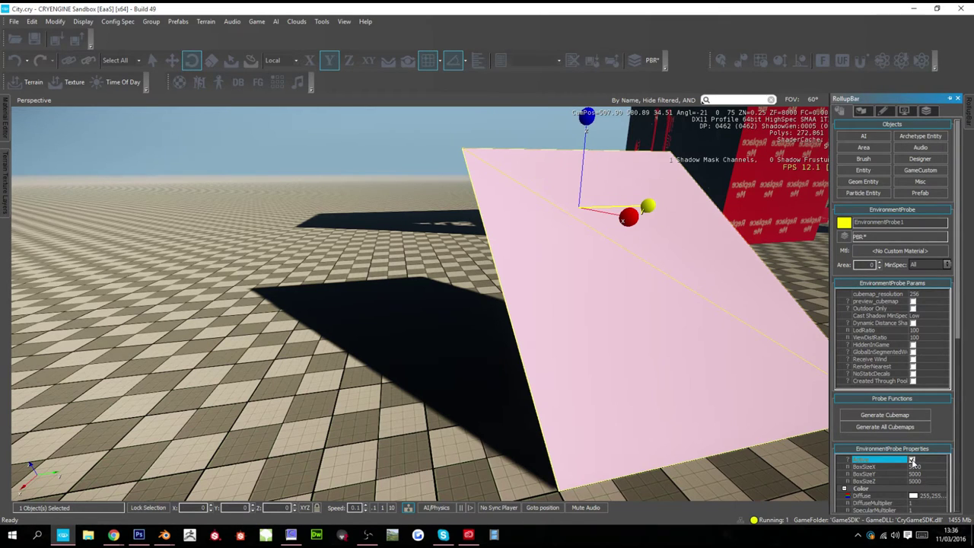
click(114, 22)
click(116, 35)
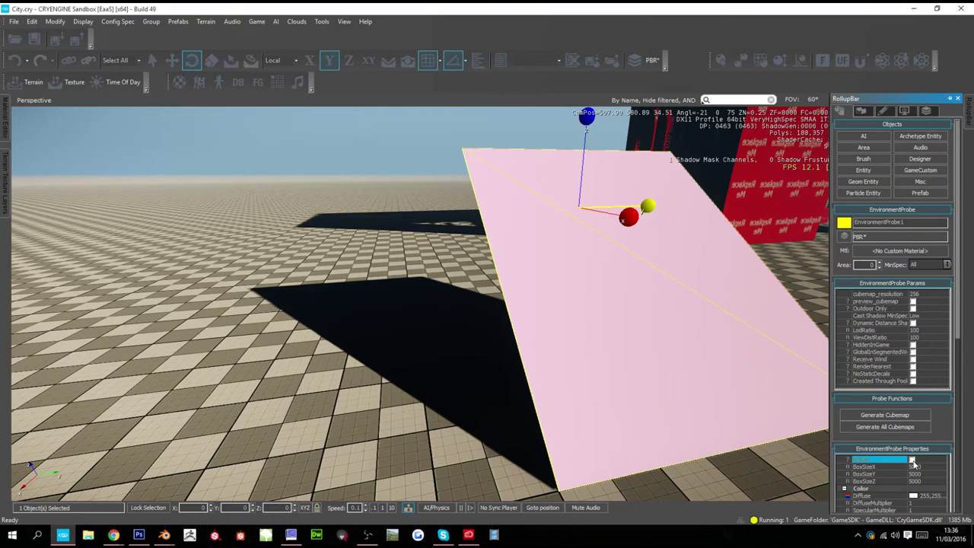
right_drag(616, 363, 751, 410)
key(w)
key(a)
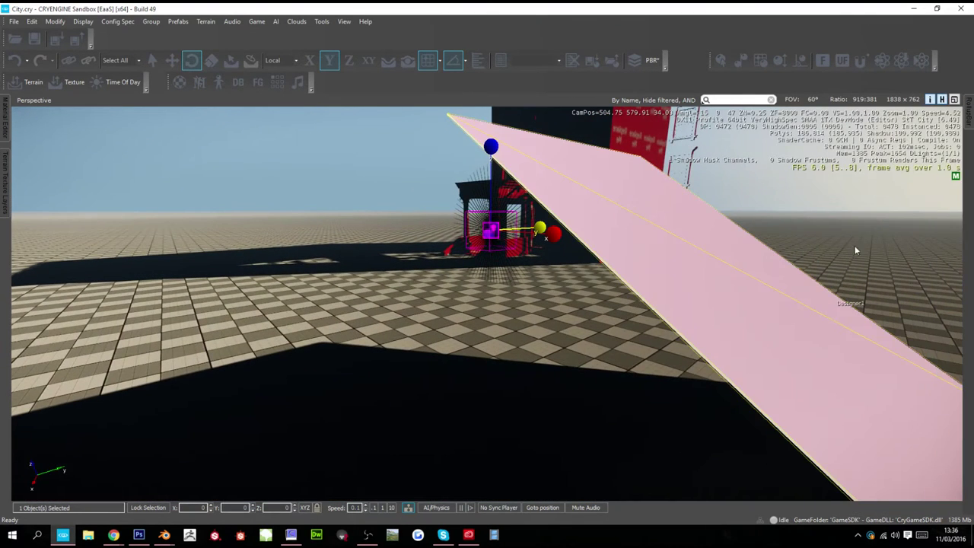
mouse_move(970, 111)
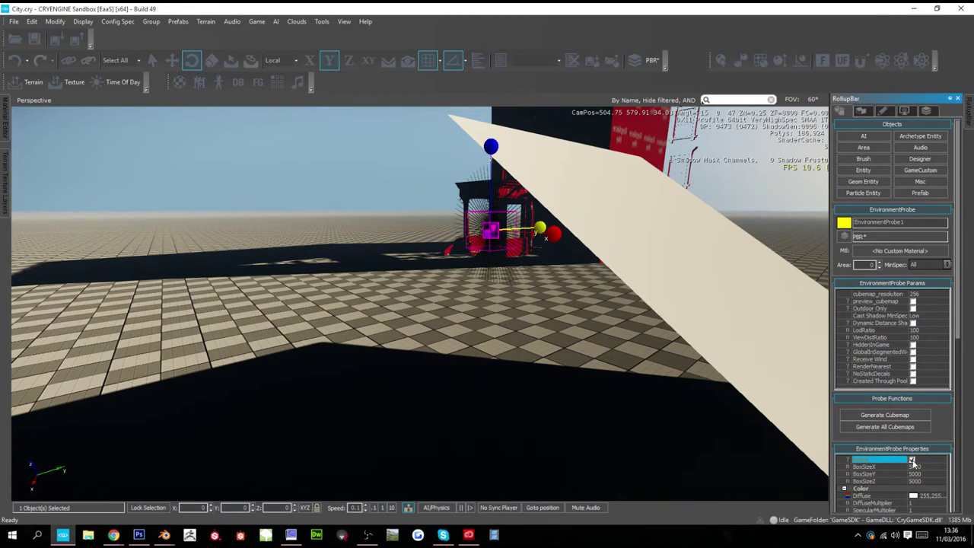
click(913, 461)
- Delete the tilted Designer plane and return to the front of the brownstone building
click(759, 354)
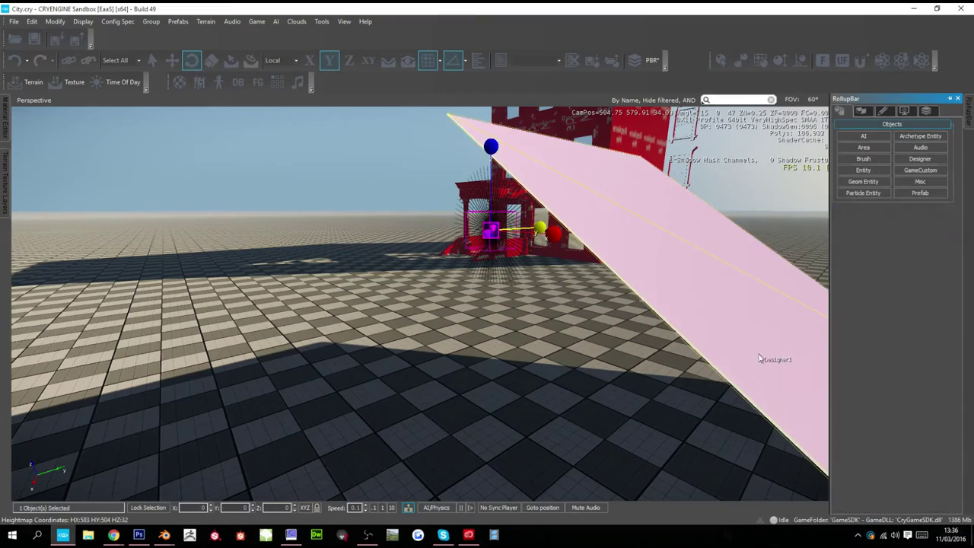
key(Delete)
right_drag(652, 358, 644, 282)
key(w)
key(a)
right_drag(487, 300, 607, 337)
key(w)
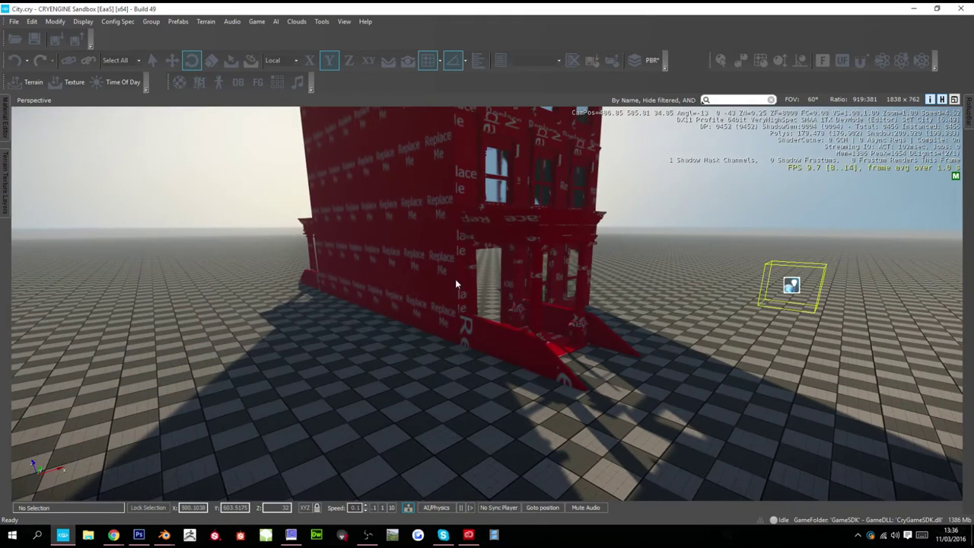
key(a)
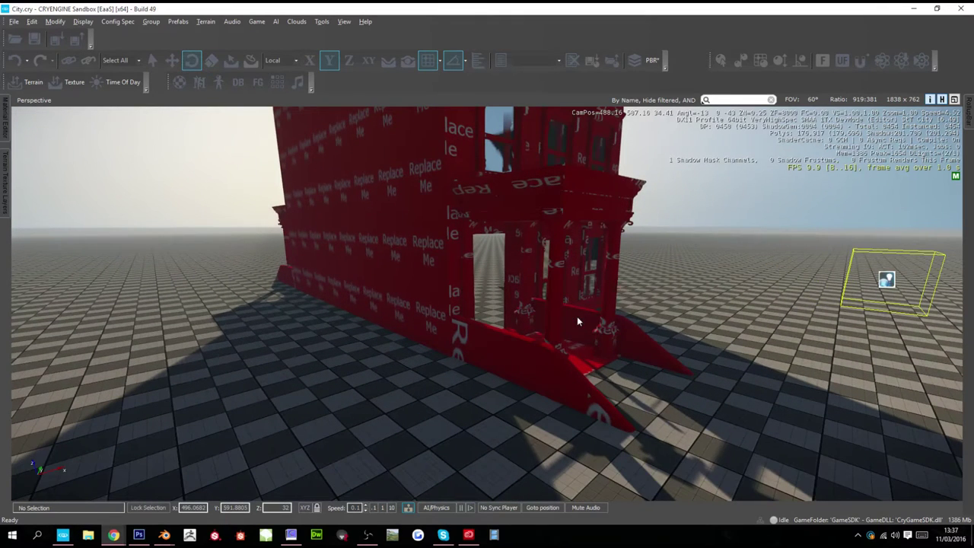
- Switch to Blender, check the export progress window, and return to the CRYENGINE City level
mouse_move(159, 537)
click(151, 494)
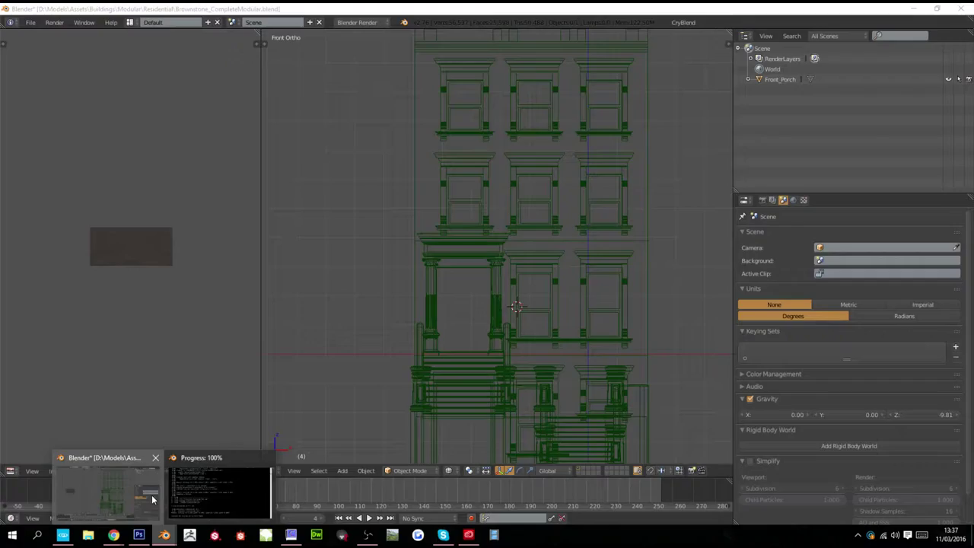
key(alt+Tab)
key(alt+Tab)
key(alt+Tab)
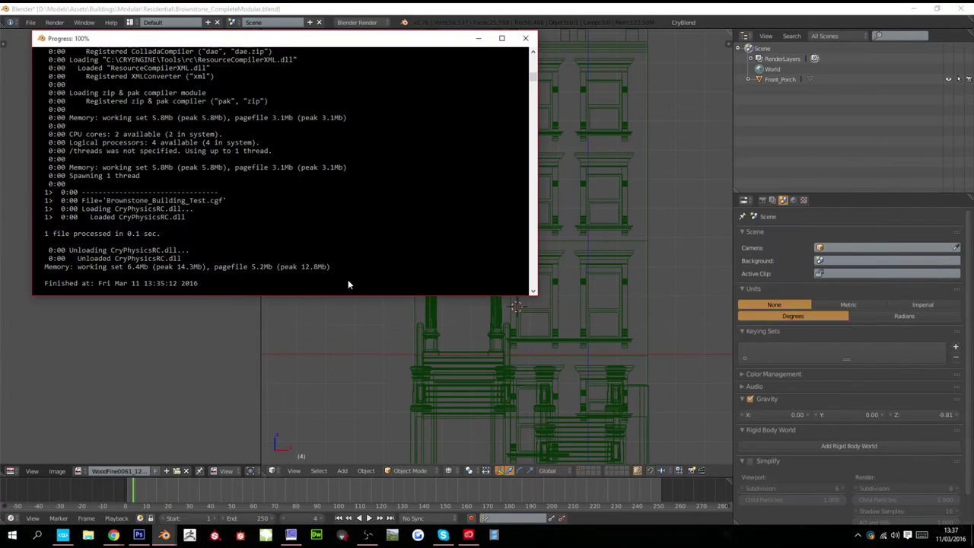
key(alt+Tab)
key(alt+Tab)
key(alt+Tab)
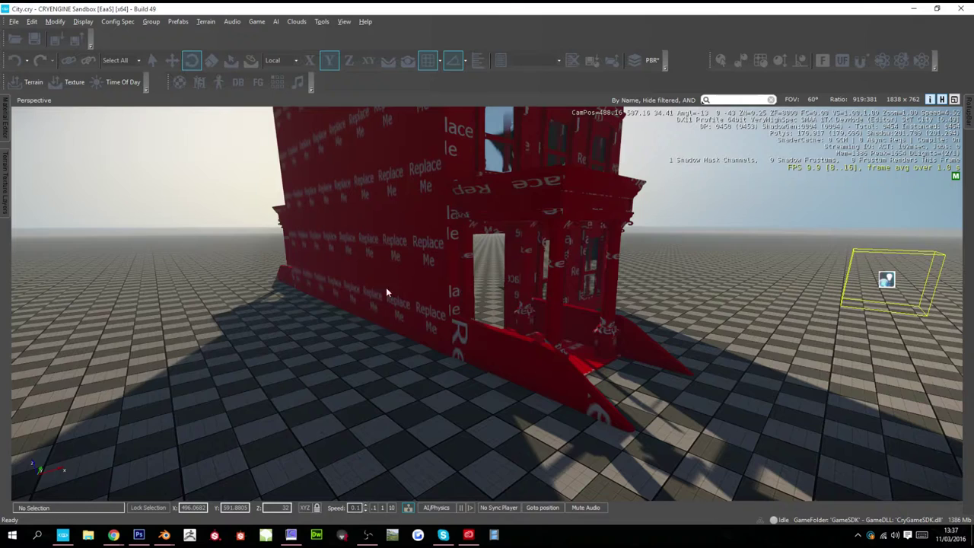
- Test the level in game mode by walking the third-person character up to the brownstone's porch, and return to editing
key(ctrl+g)
key(F1)
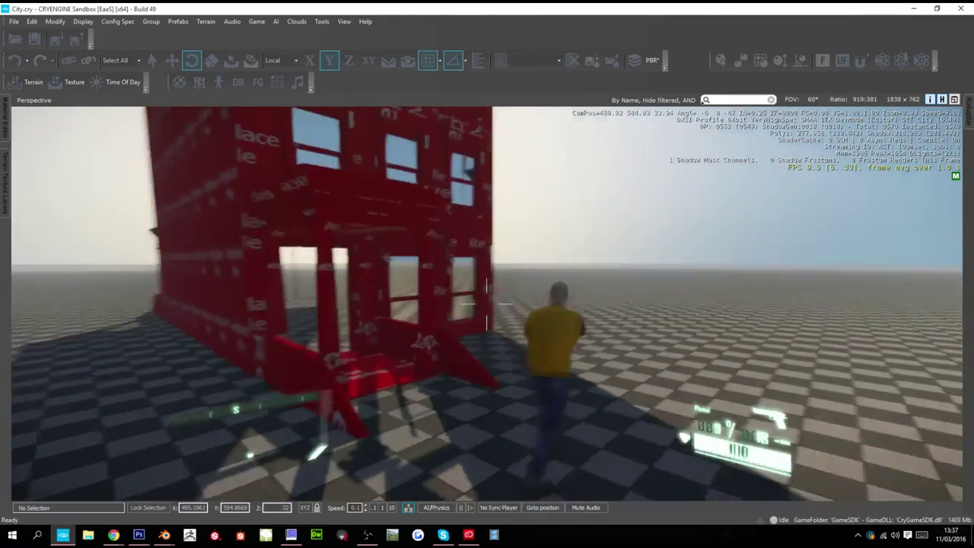
key(w)
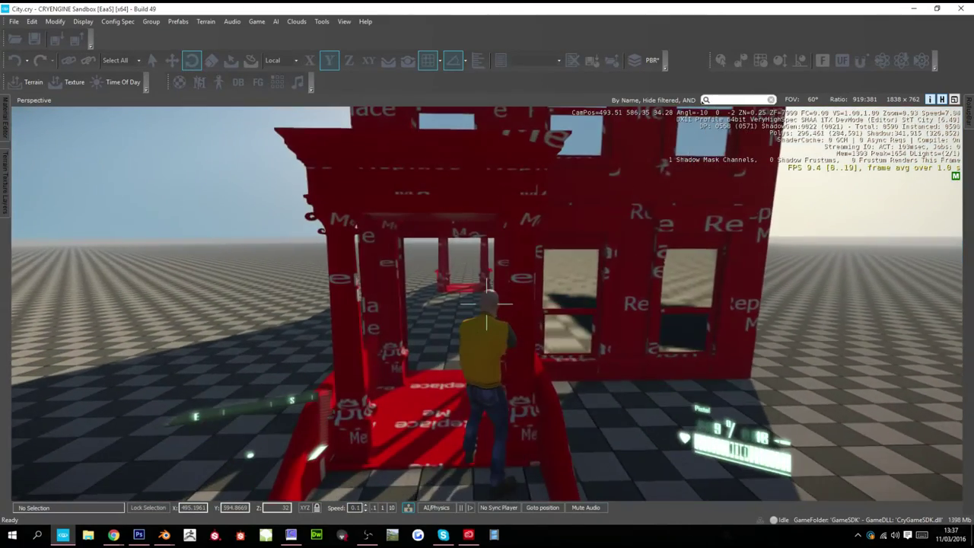
key(s)
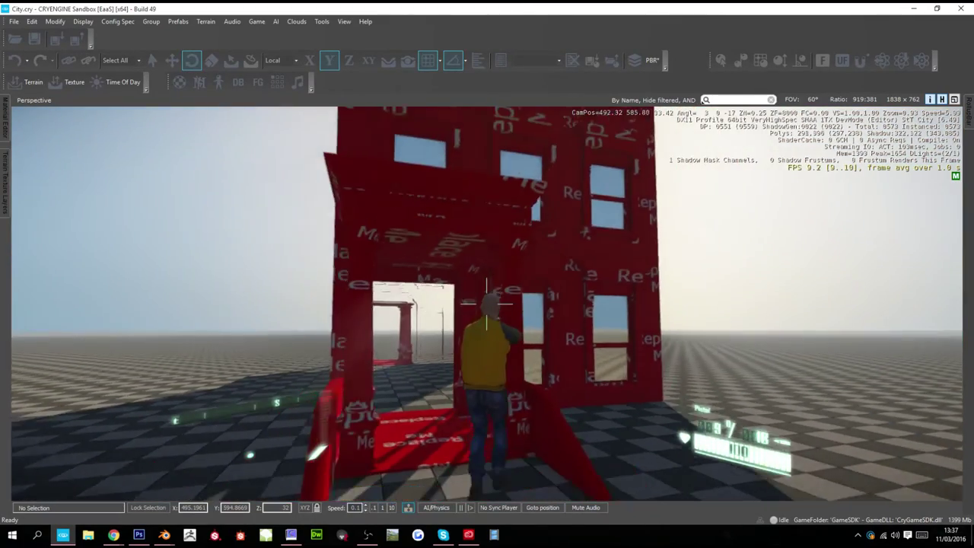
key(Escape)
- Pick the Window material from the building's glazing in the Material Editor and set its Smoothness to 179
right_drag(484, 310, 491, 381)
key(s)
key(a)
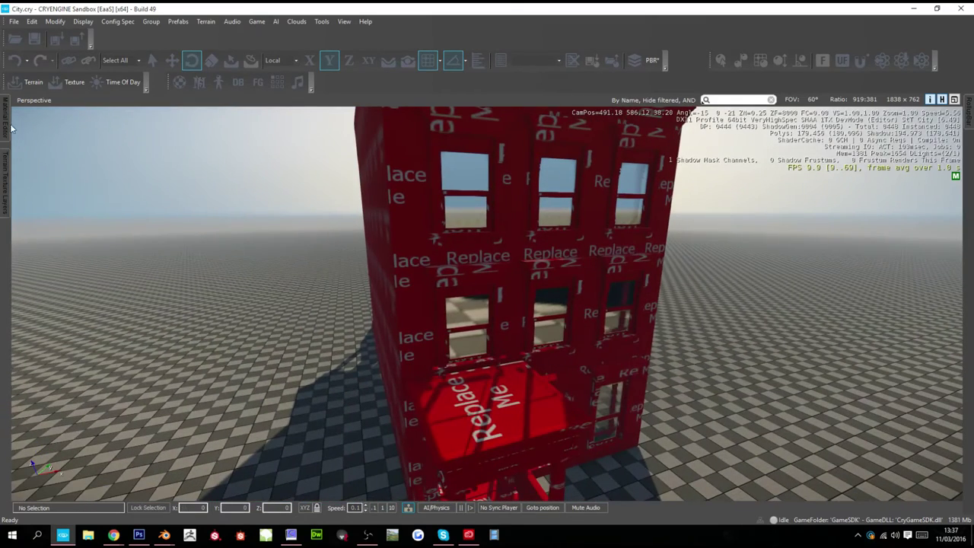
click(5, 123)
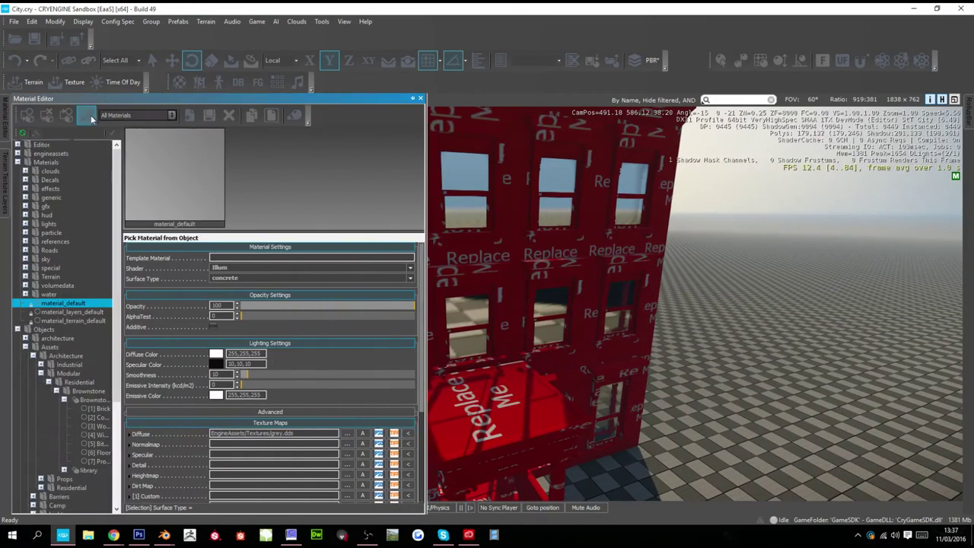
click(559, 212)
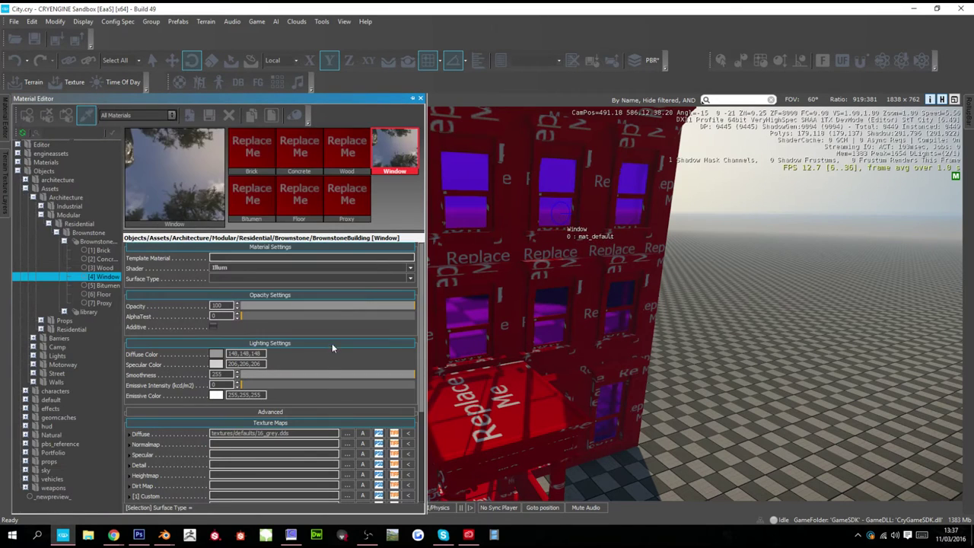
drag(340, 378, 363, 375)
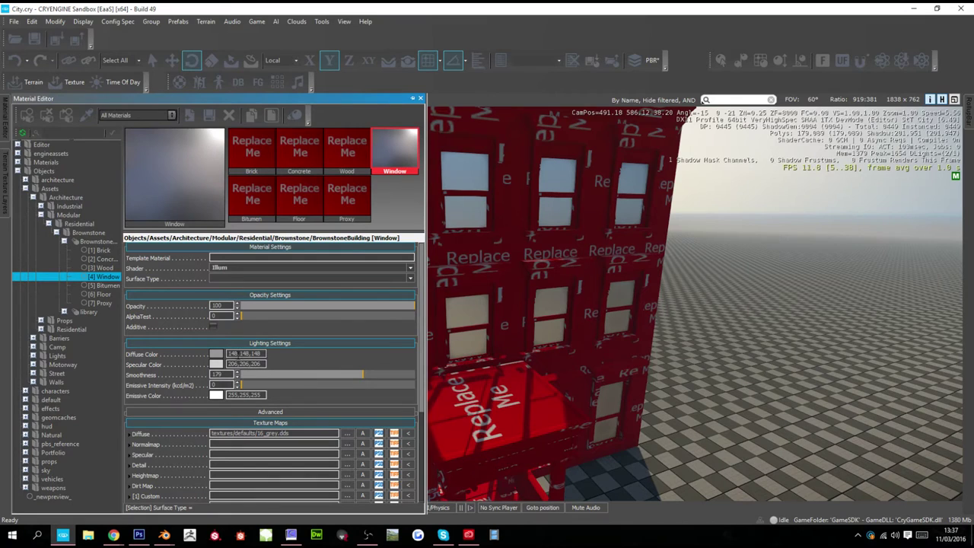
- Set the Window material's Specular Color to a dark blue-grey of 69,74,78 and its Smoothness to 220
click(217, 364)
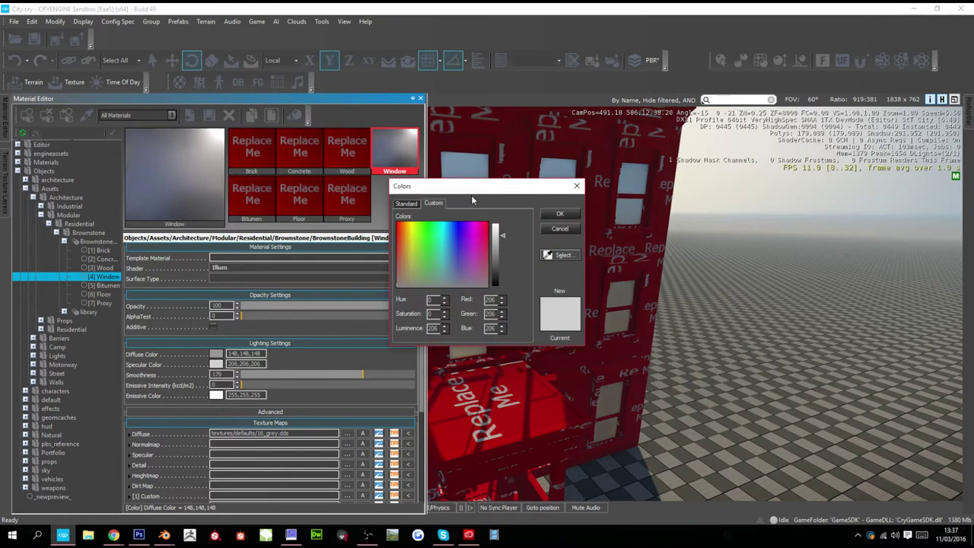
drag(472, 190, 219, 177)
click(247, 244)
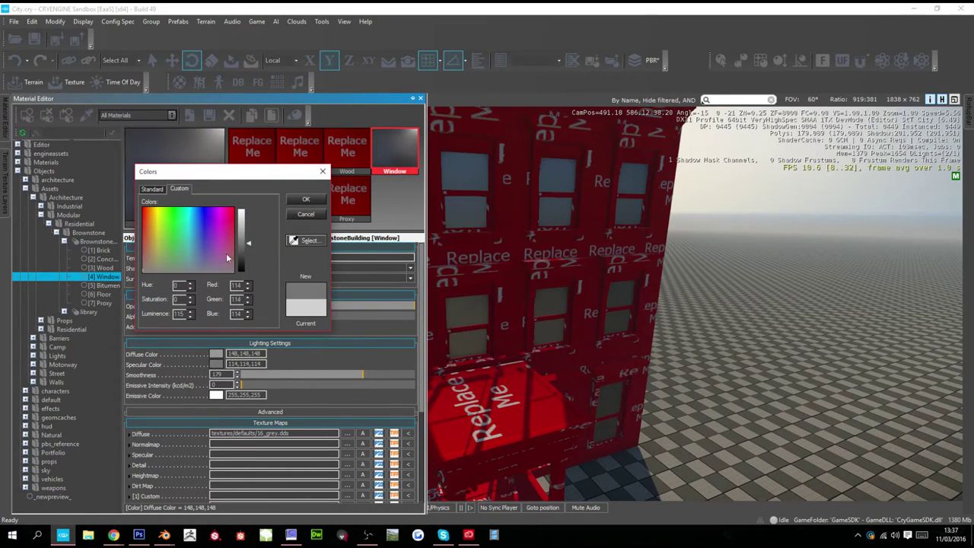
drag(196, 267, 196, 271)
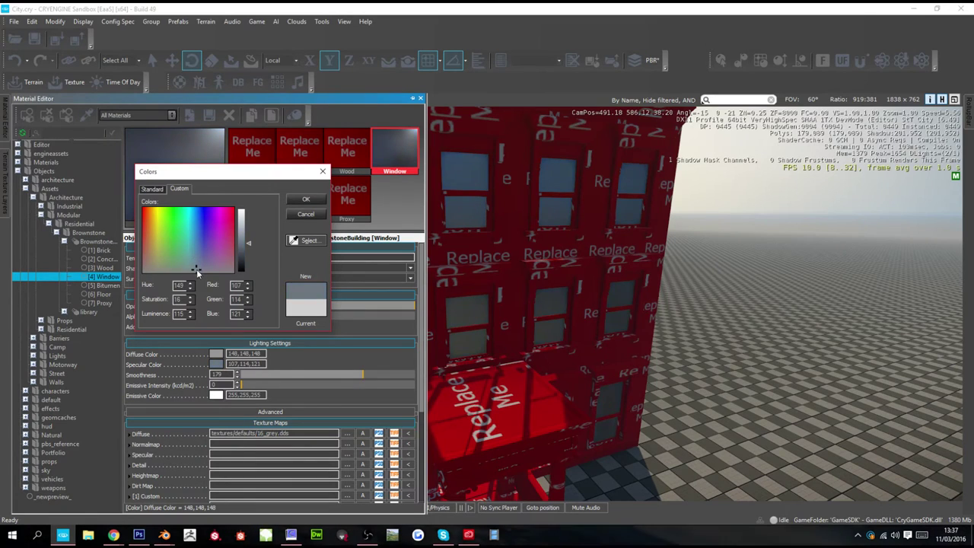
drag(250, 245, 245, 256)
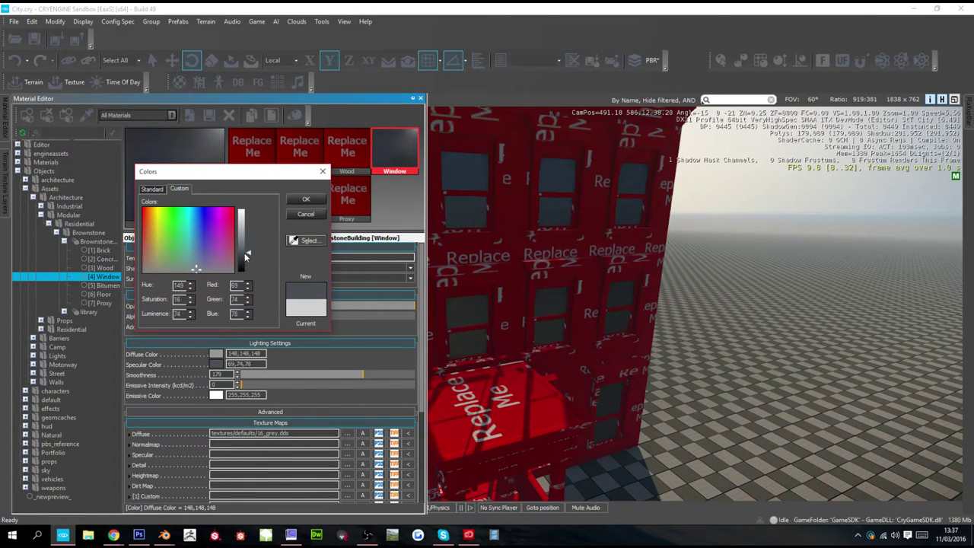
click(297, 204)
drag(365, 373, 392, 377)
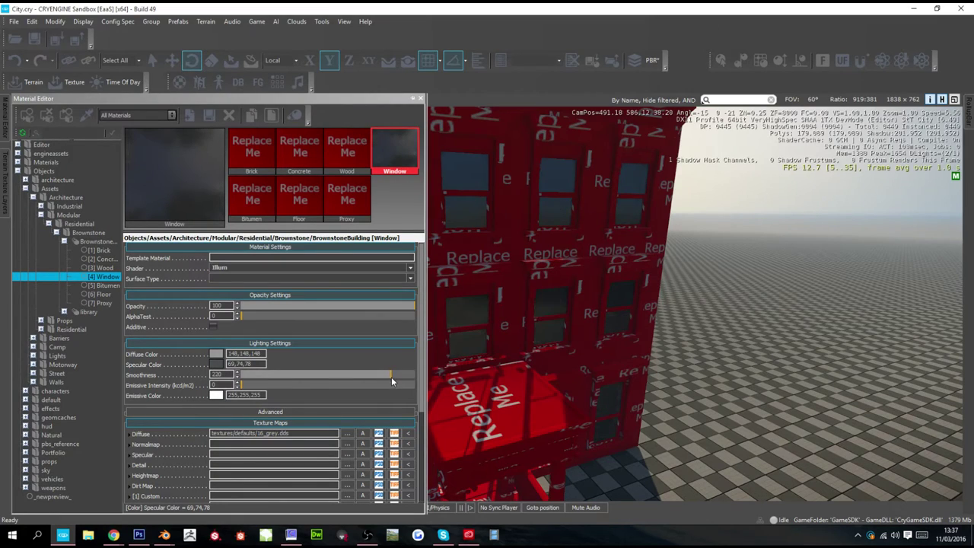
- Select the brownstone building and raise it along Z to about 34.89 so its front stairs clear the ground
key(d)
mouse_move(563, 327)
right_down()
mouse_move(560, 396)
mouse_move(549, 310)
mouse_move(560, 311)
mouse_move(560, 326)
right_up()
key(a)
key(w)
key(s)
key(s)
key(w)
right_drag(500, 230, 504, 211)
key(s)
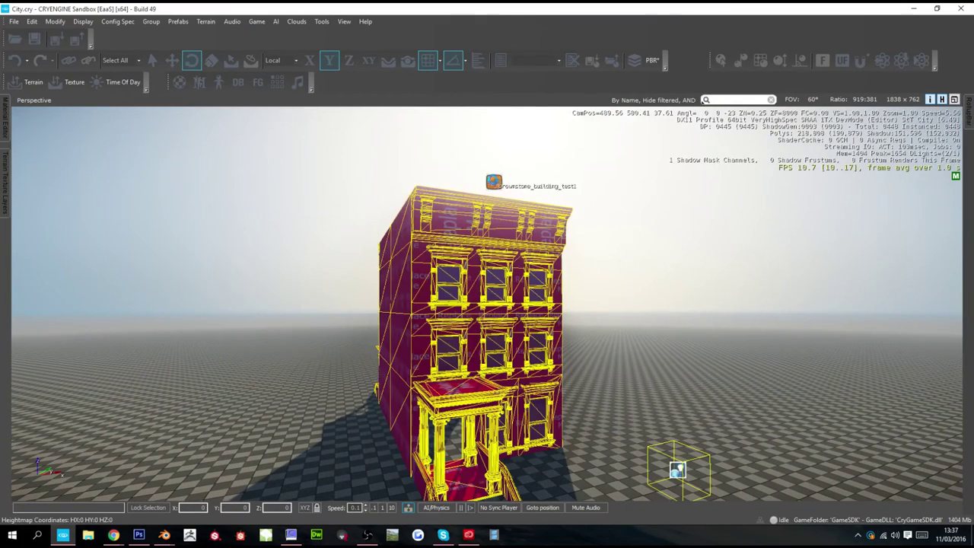
click(495, 181)
key(1)
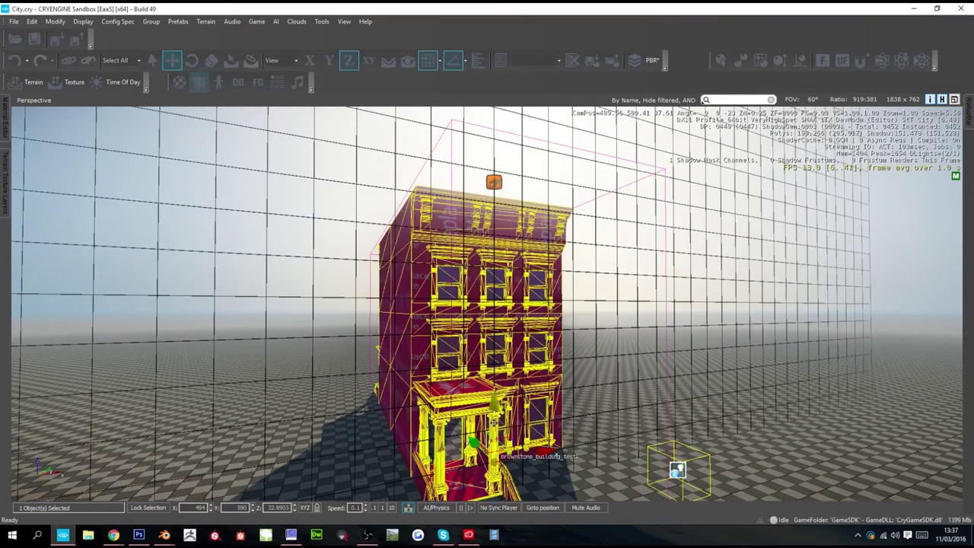
drag(500, 434, 502, 373)
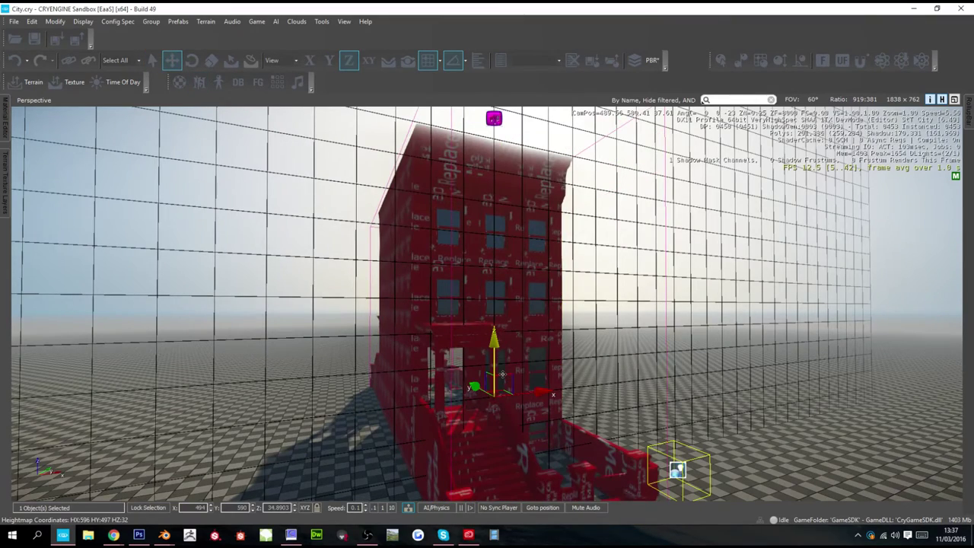
- With grid snapping off, lower the brownstone along Z to about 34.58 to seat its stairs and piers on the ground
right_drag(491, 318, 487, 333)
key(w)
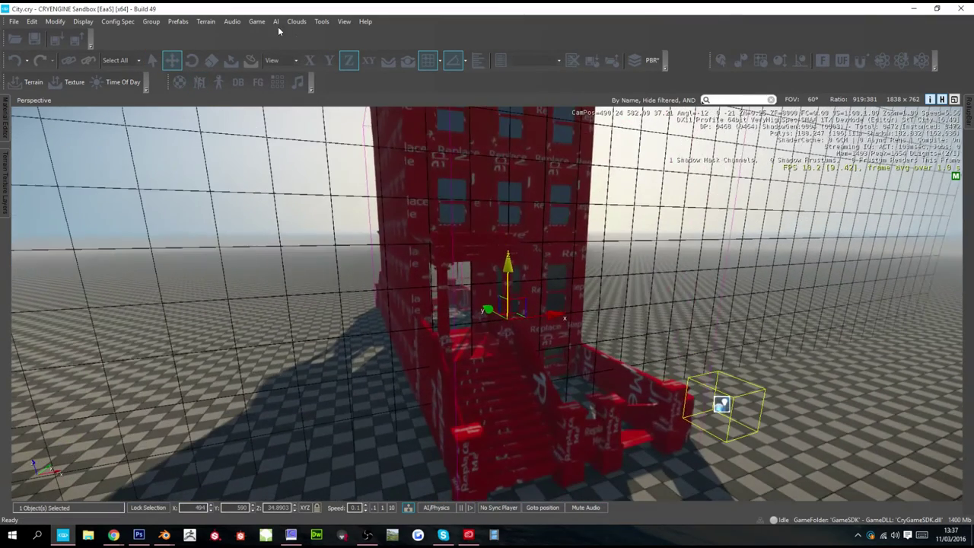
right_drag(438, 152, 446, 157)
key(w)
key(w)
right_drag(502, 226, 498, 241)
key(d)
scroll(471, 226, down, 1)
scroll(353, 115, down, 1)
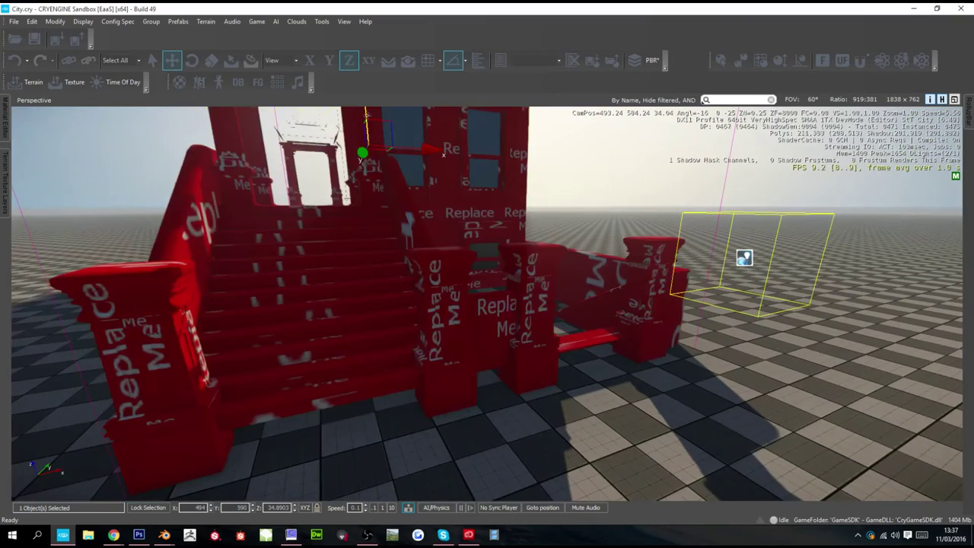
drag(365, 116, 365, 133)
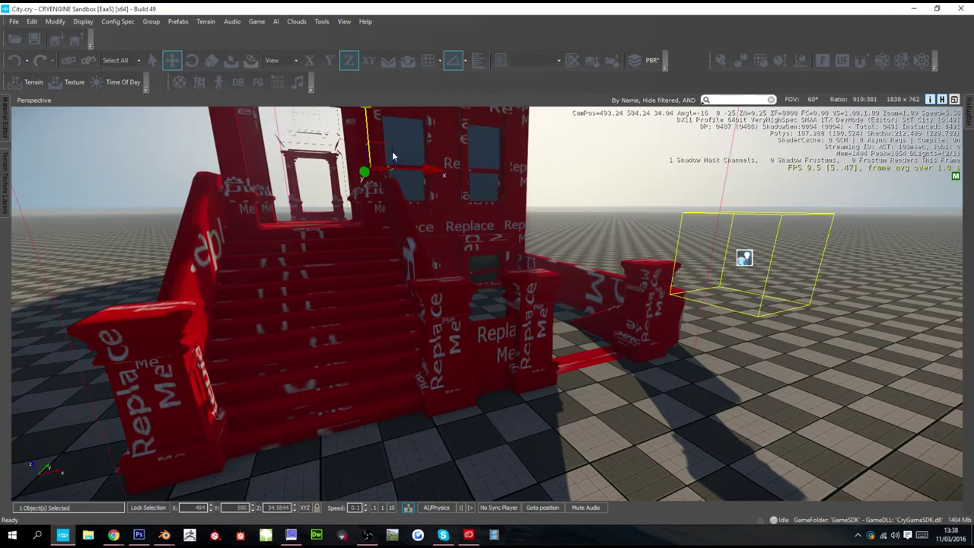
- Enable grid snapping and clone the brownstone along X, placing the copy beside the original at X 500
click(417, 169)
click(434, 62)
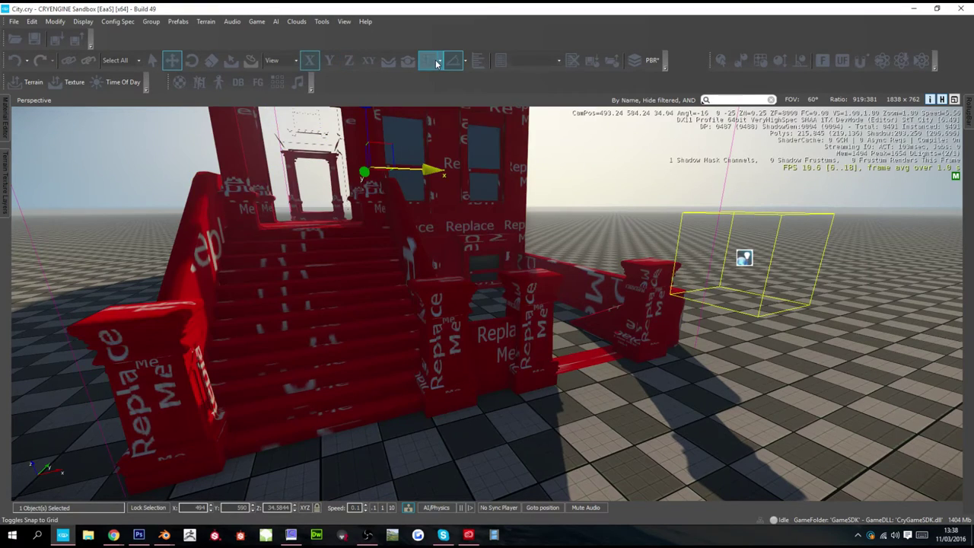
key(d)
right_drag(462, 192, 467, 196)
key(ctrl+c)
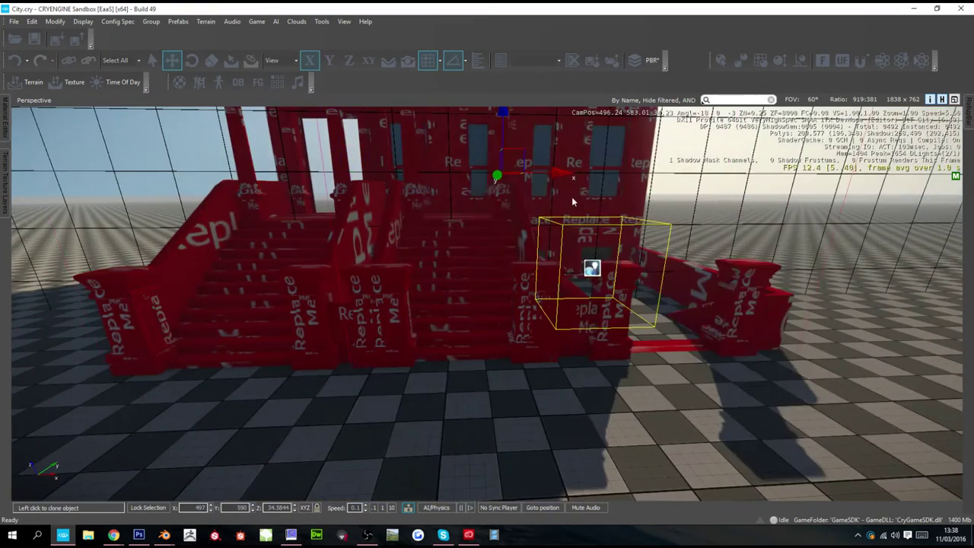
drag(607, 195, 639, 197)
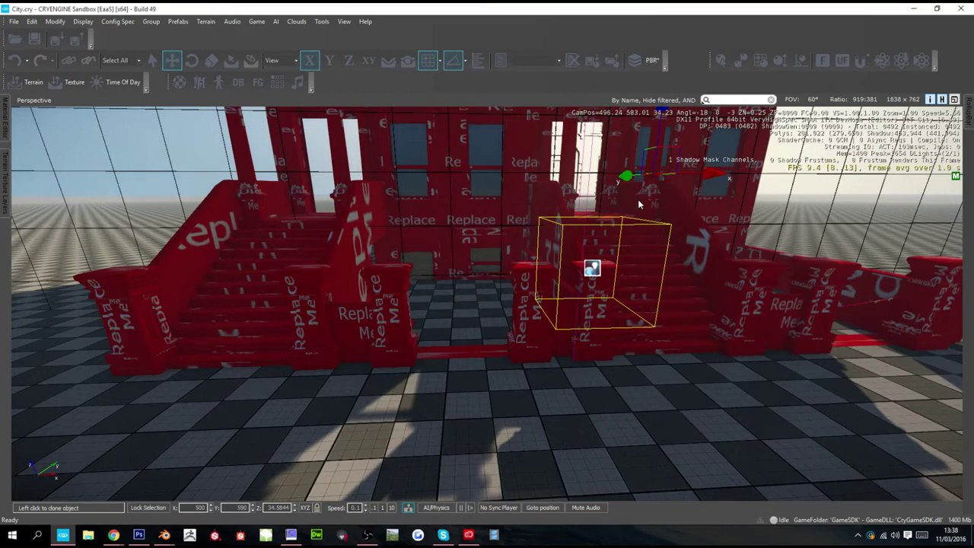
click(637, 199)
- Turn off grid snapping and nudge the cloned brownstone along X to about 500.12 to align it with its neighbour
key(w)
mouse_move(637, 198)
right_down()
mouse_move(624, 190)
mouse_move(597, 236)
right_up()
key(s)
click(430, 66)
drag(782, 230, 793, 233)
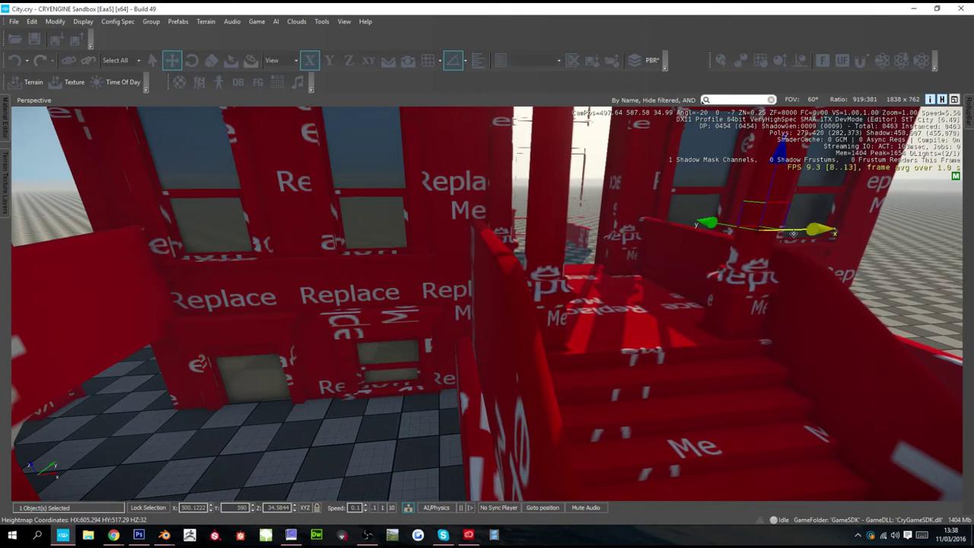
key(s)
key(a)
right_drag(710, 297, 656, 299)
key(d)
key(w)
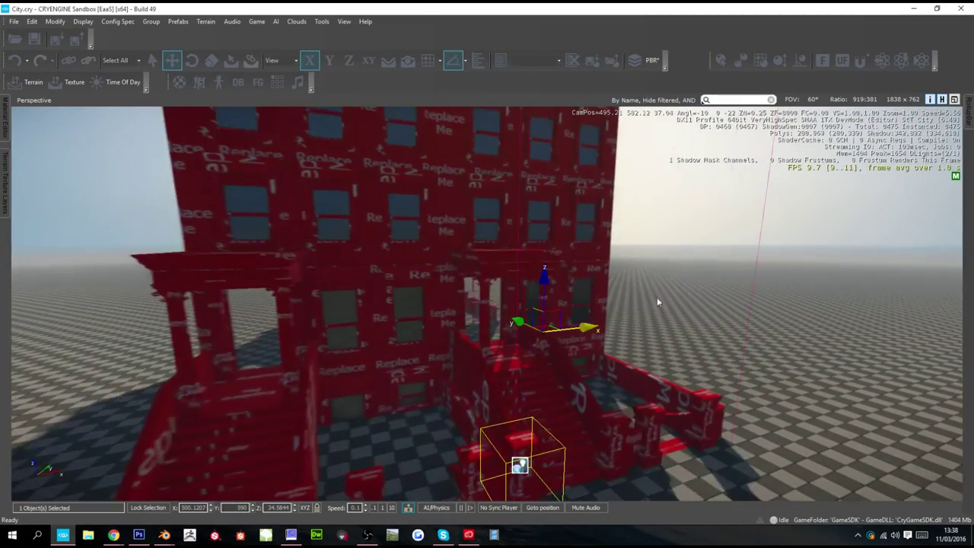
- Clone the brownstone again along X and align the third building with its neighbour at about X 506.24
mouse_move(515, 332)
mouse_down()
mouse_move(586, 312)
mouse_move(665, 318)
mouse_move(643, 316)
mouse_up()
click(586, 314)
key(d)
key(w)
key(s)
key(a)
right_drag(398, 316, 395, 316)
scroll(395, 311, down, 5)
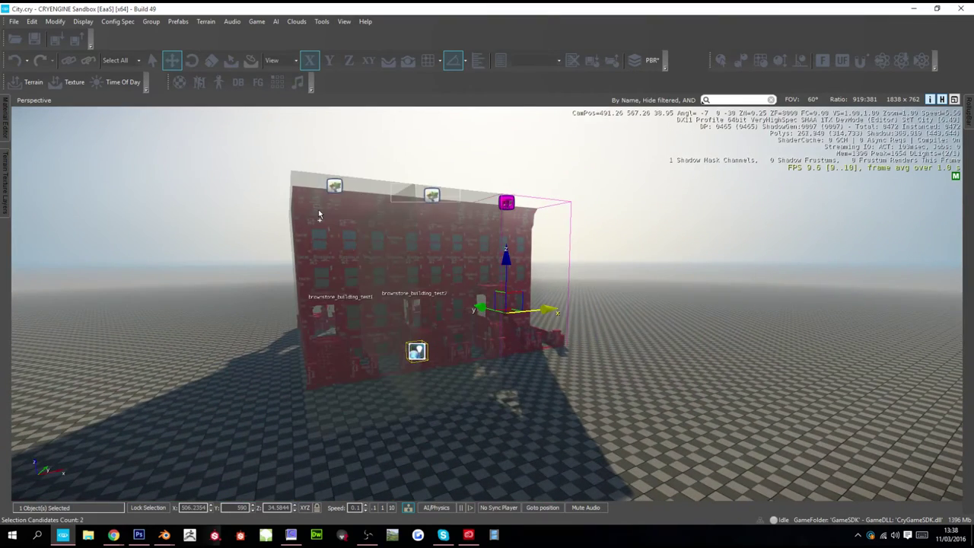
- Select all three brownstones and clone the row along Y to the opposite side of the street
ctrl+drag(319, 213, 319, 214)
key(a)
right_drag(327, 239, 329, 243)
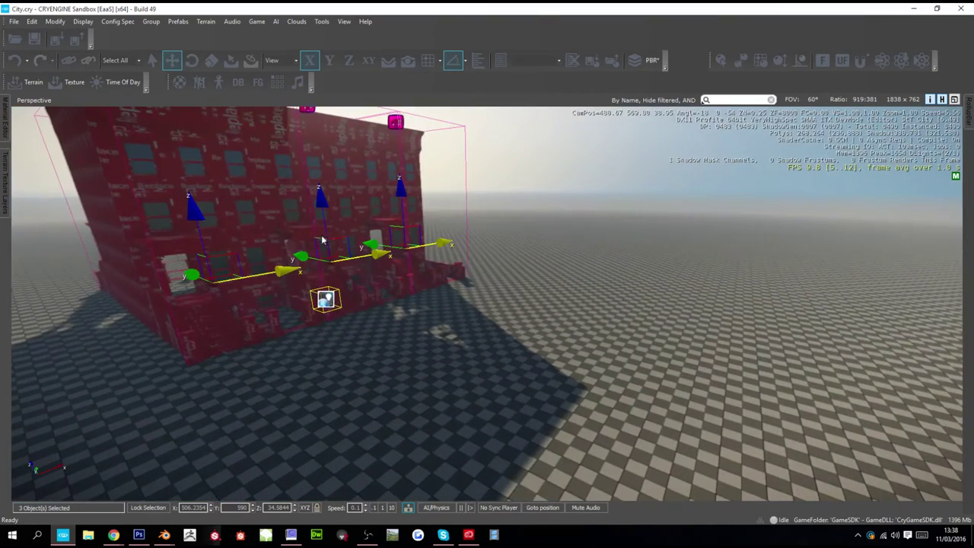
click(304, 257)
key(ctrl+c)
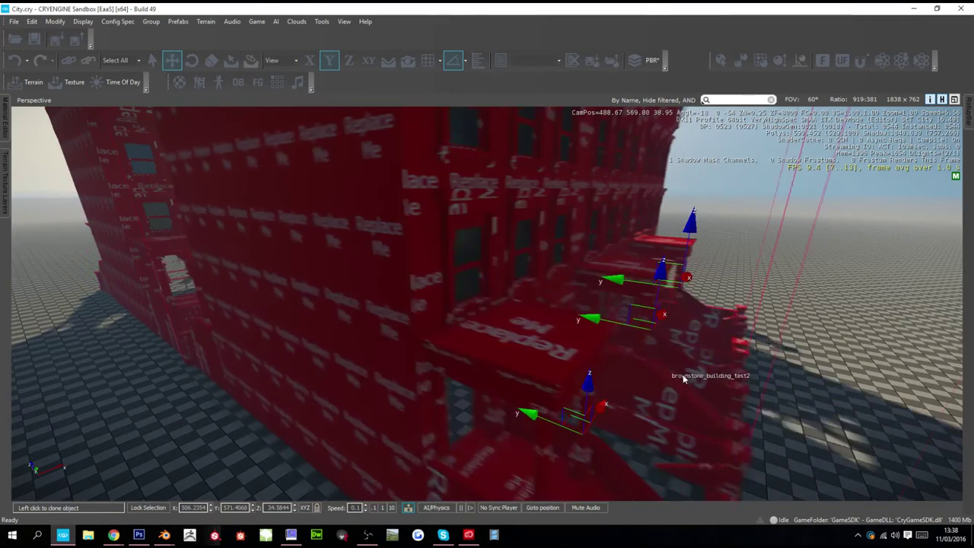
click(691, 379)
- Rotate the cloned row of three brownstones 180 degrees about Z so its fronts face the original row
click(191, 61)
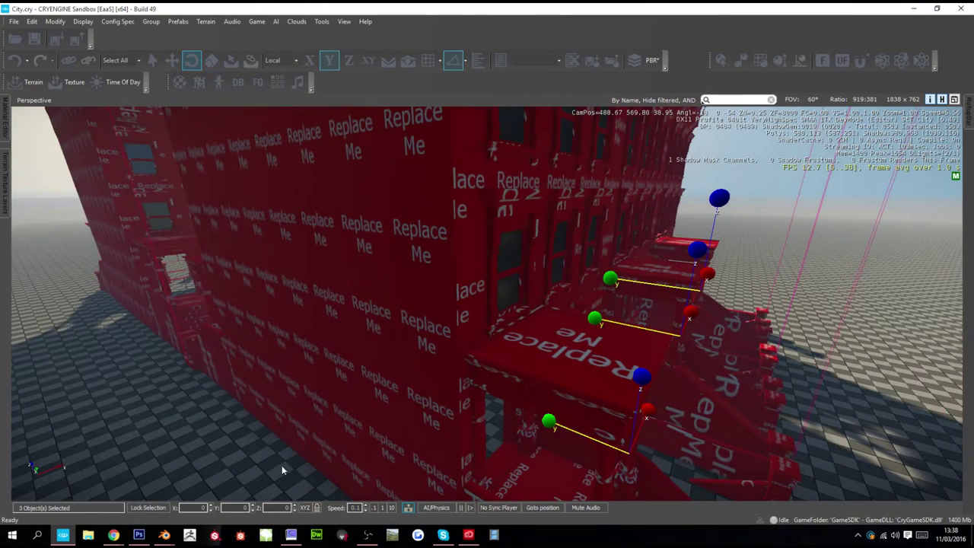
key(Return)
key(a)
key(s)
right_drag(411, 244, 468, 231)
key(d)
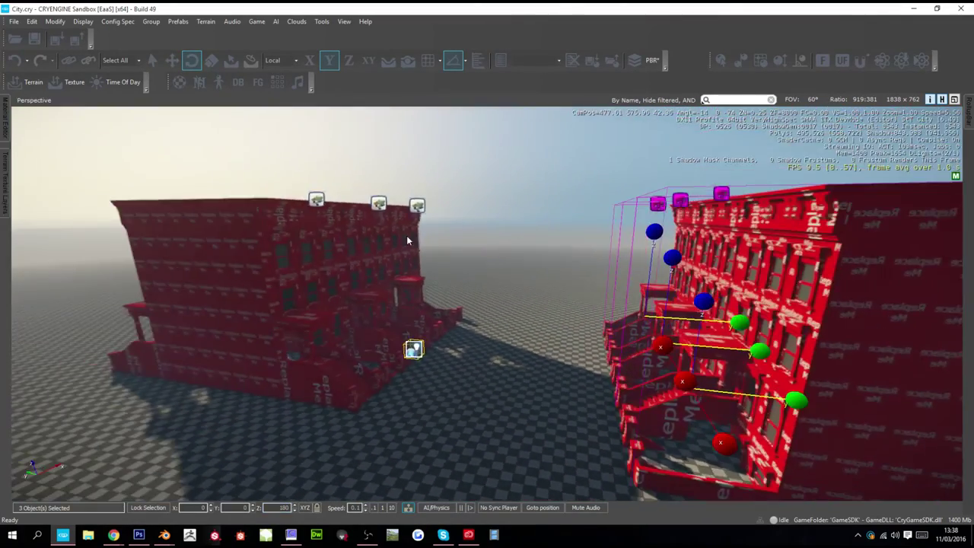
- Deselect the buildings and examine both facing rows of brownstones from street level and close to the facade
drag(423, 209, 427, 212)
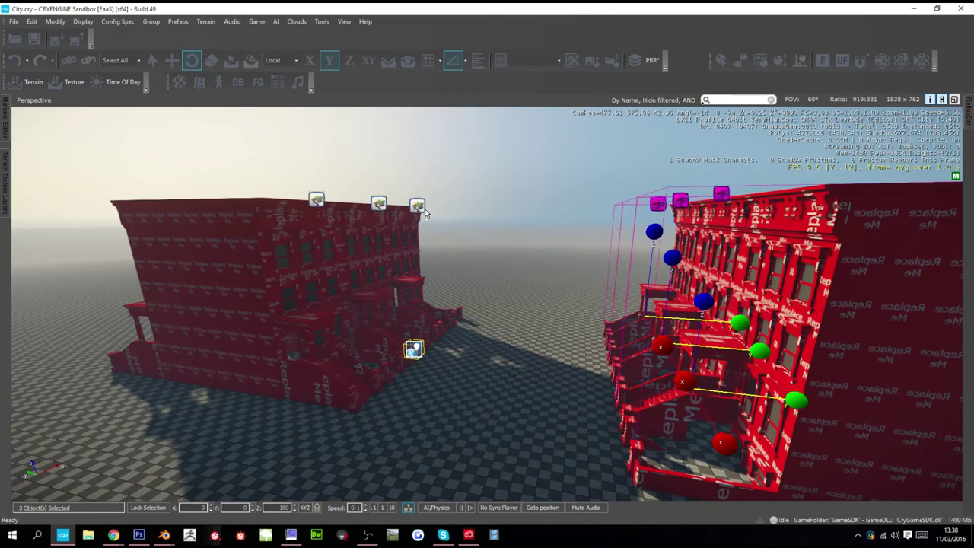
click(475, 228)
key(w)
right_drag(474, 228, 458, 197)
key(s)
key(a)
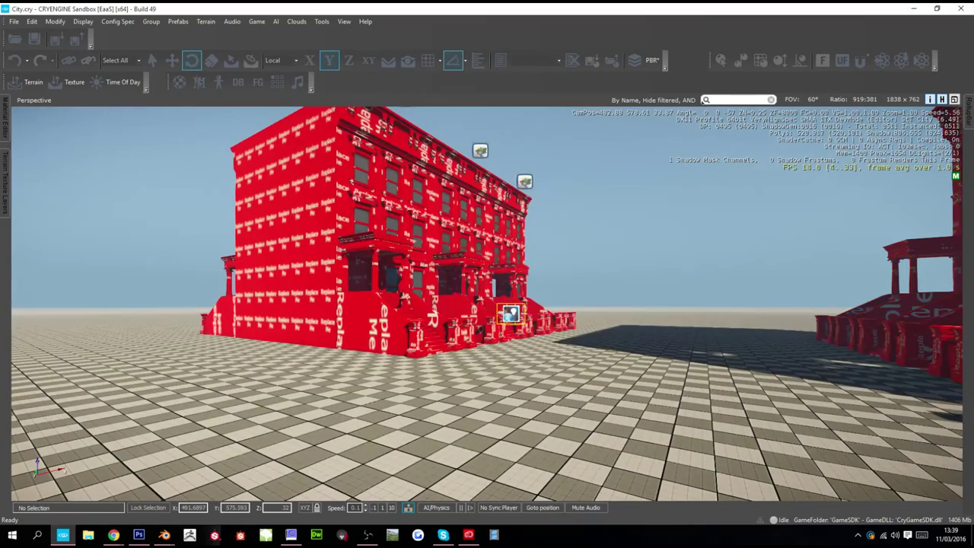
key(w)
right_drag(487, 304, 433, 308)
key(s)
key(a)
right_drag(423, 449, 437, 453)
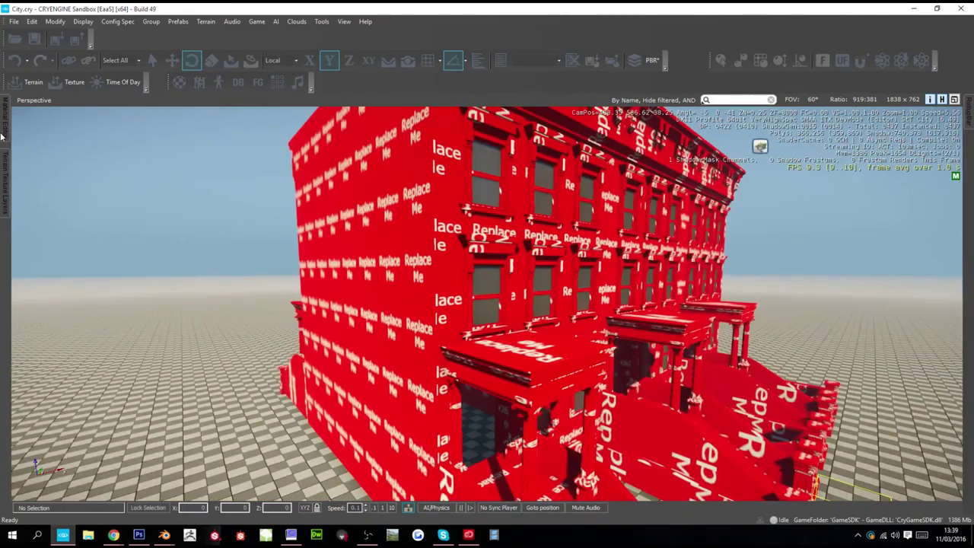
- Set the brownstone's Window material to the Glass shader with the glass surface type
click(7, 128)
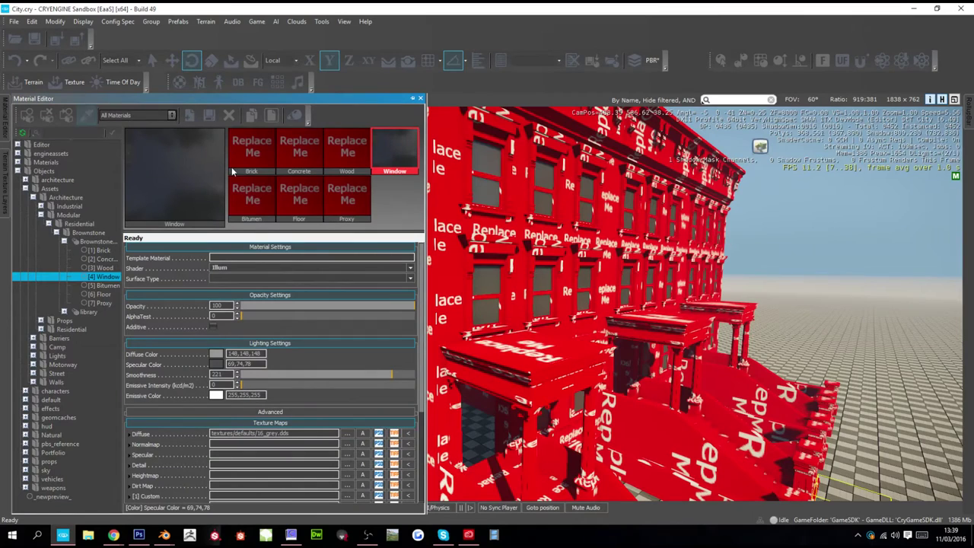
click(246, 267)
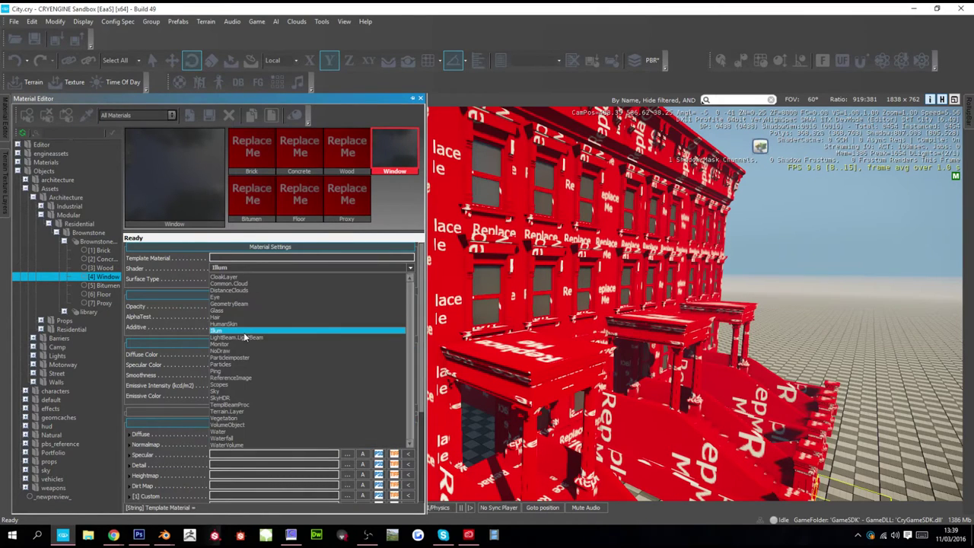
click(254, 310)
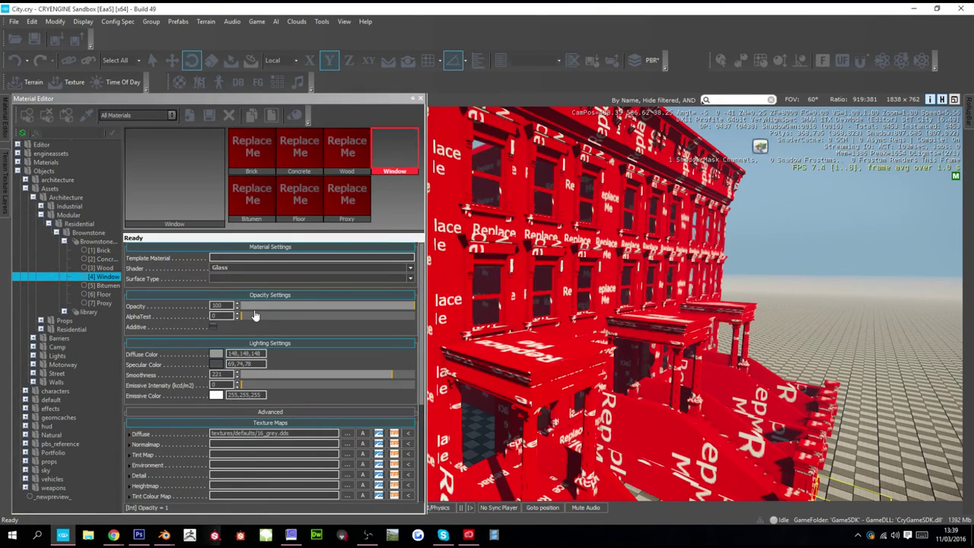
click(220, 280)
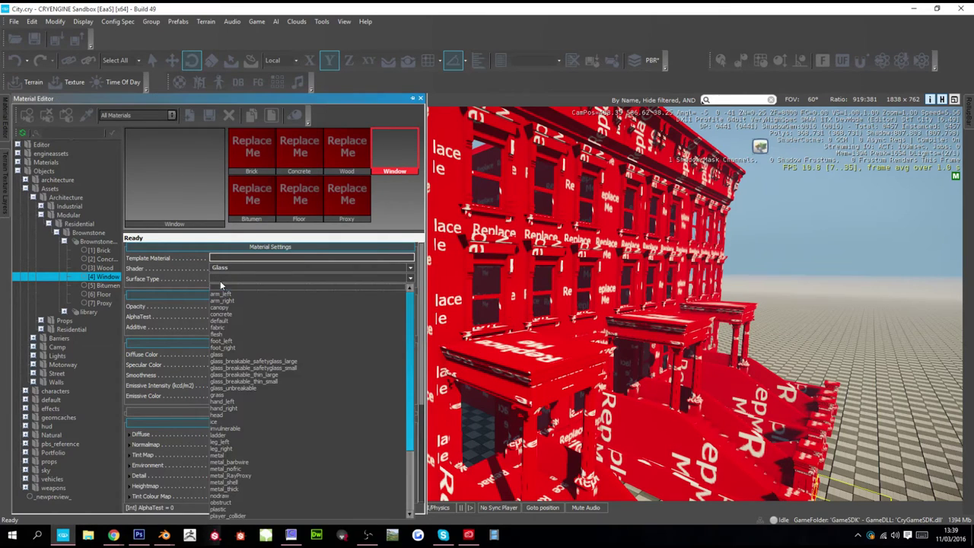
click(228, 354)
- Enable Use Diffuse map in the Window material's shader generation parameters
scroll(182, 358, down, 4)
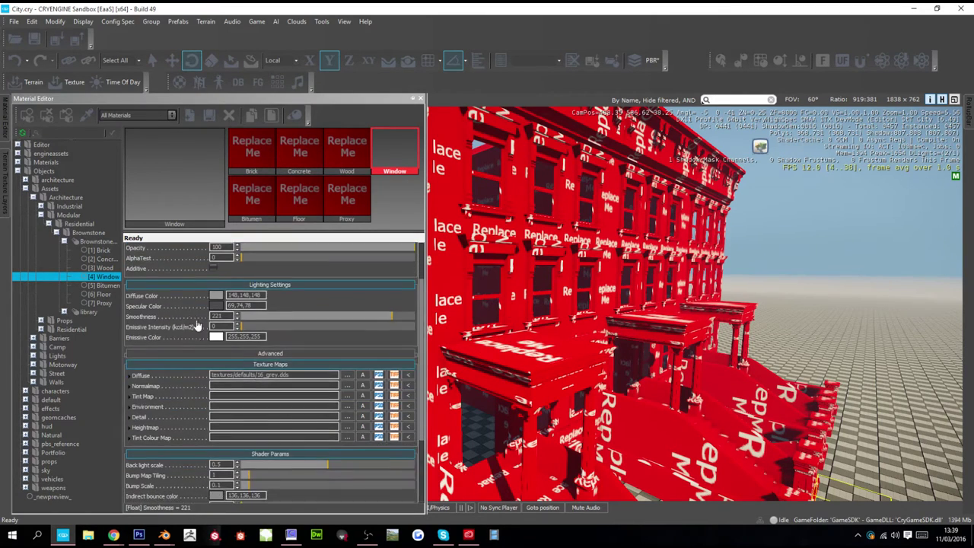
scroll(205, 355, down, 1)
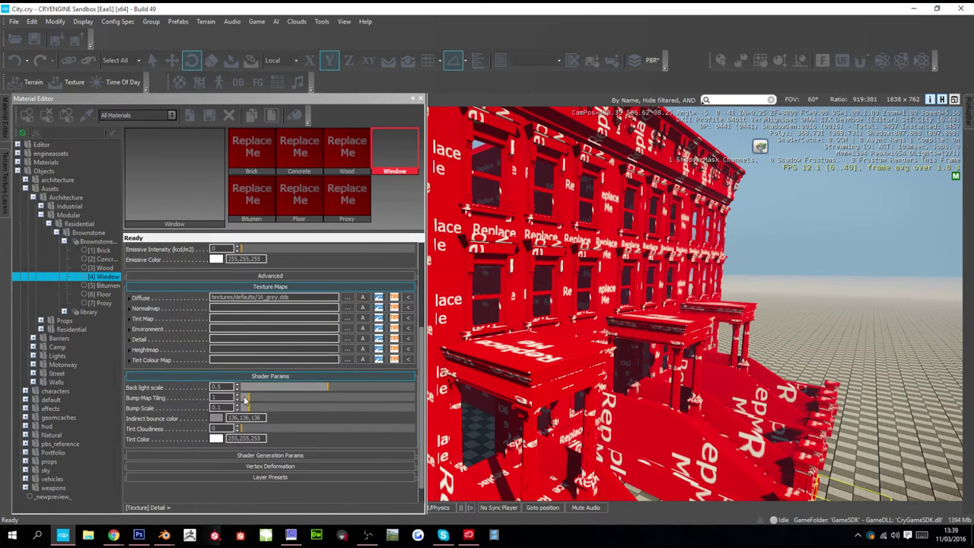
click(230, 455)
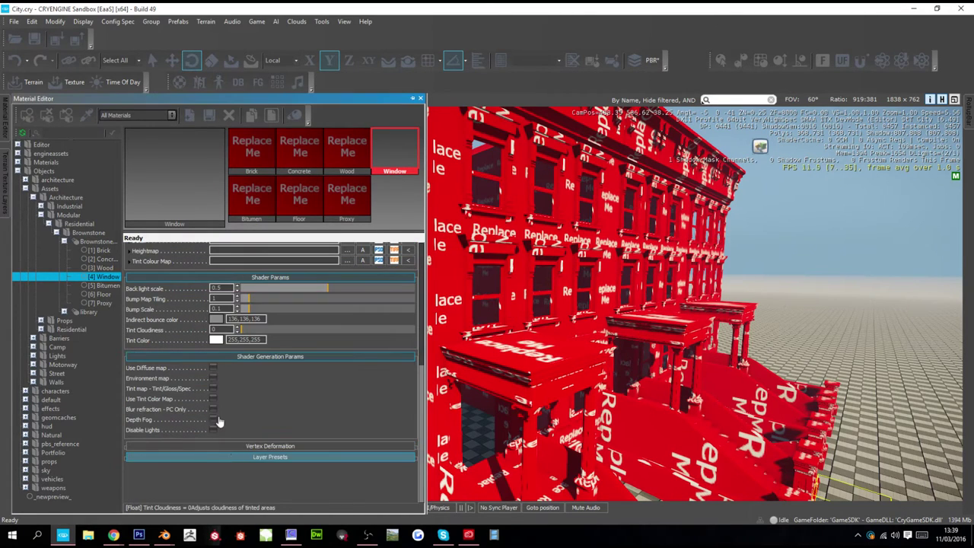
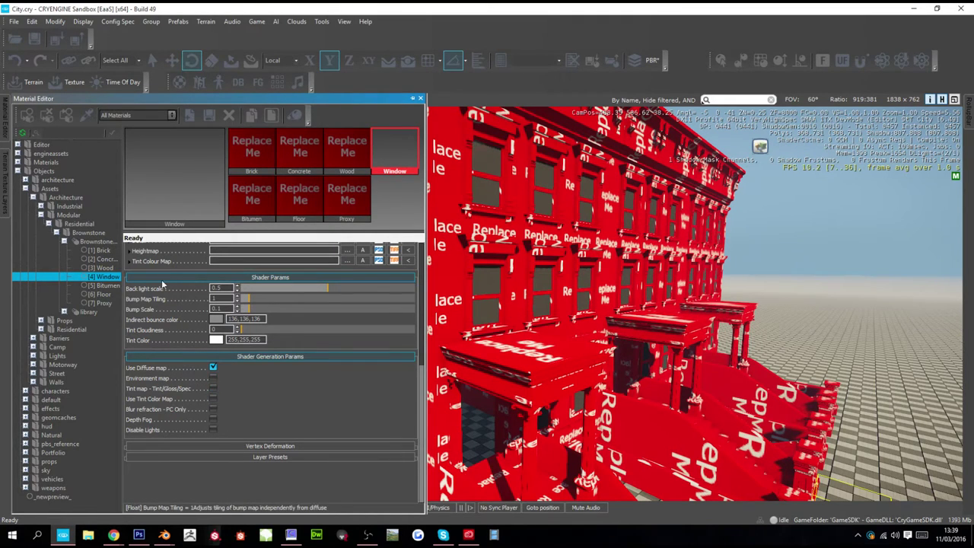
- Assign generic_cubemap_day_cm.dds from the cubemaps textures as the Window material's environment texture and enable Environment map
scroll(254, 309, up, 2)
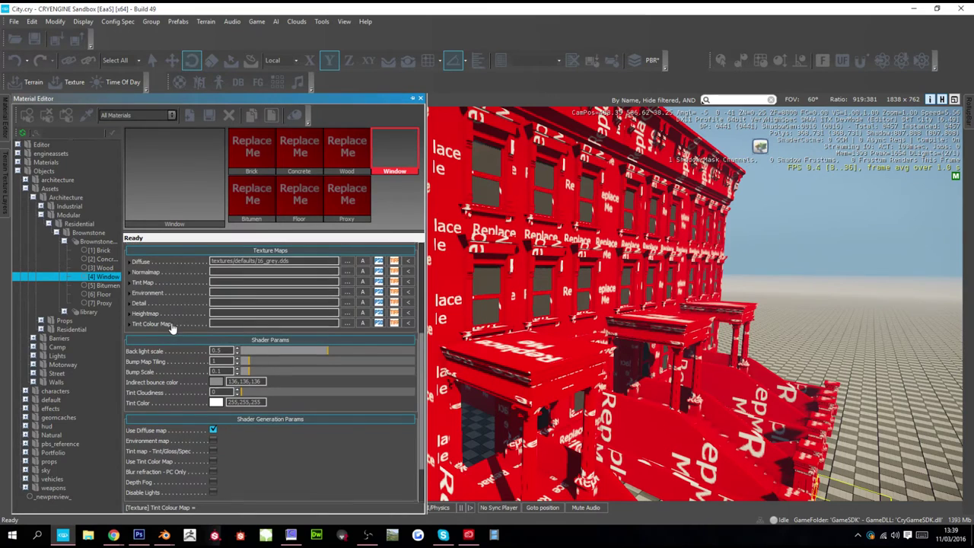
click(359, 284)
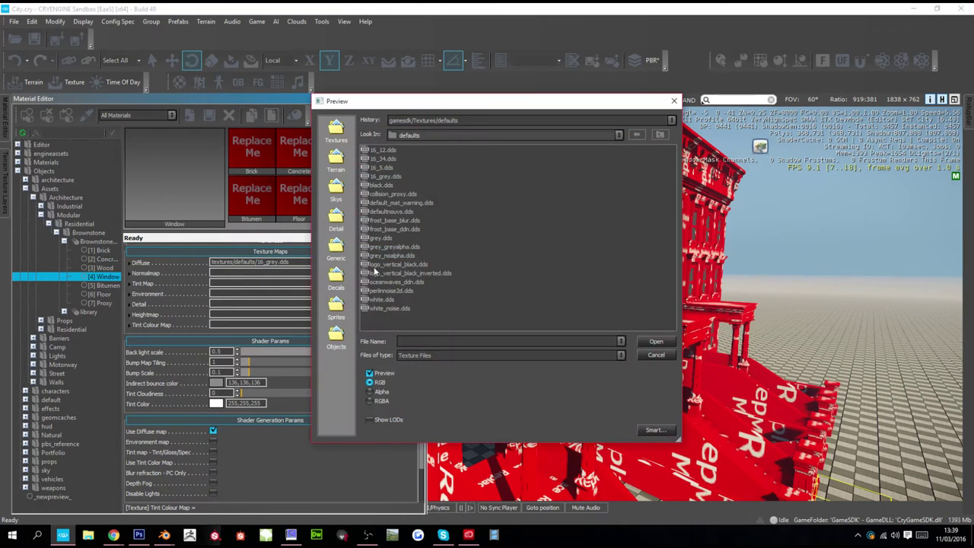
click(338, 142)
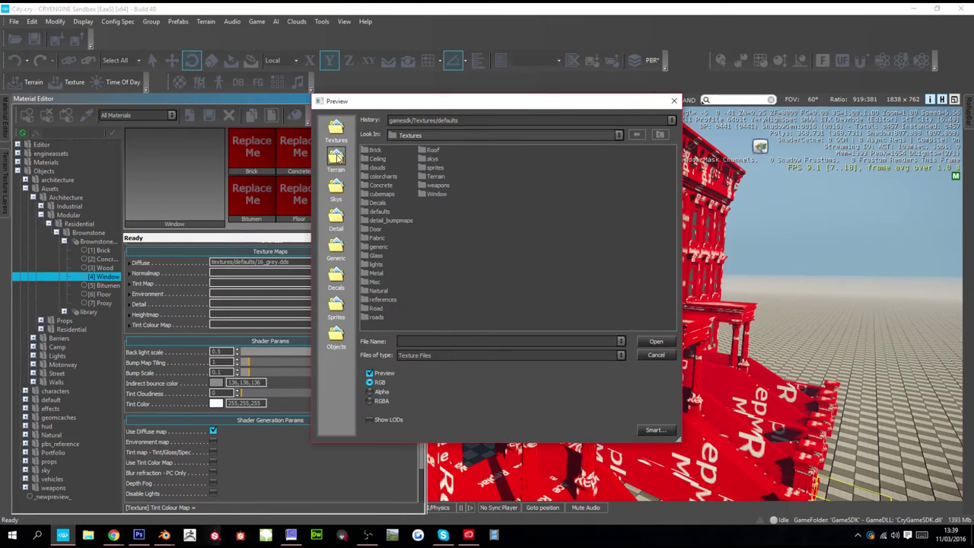
double_click(381, 195)
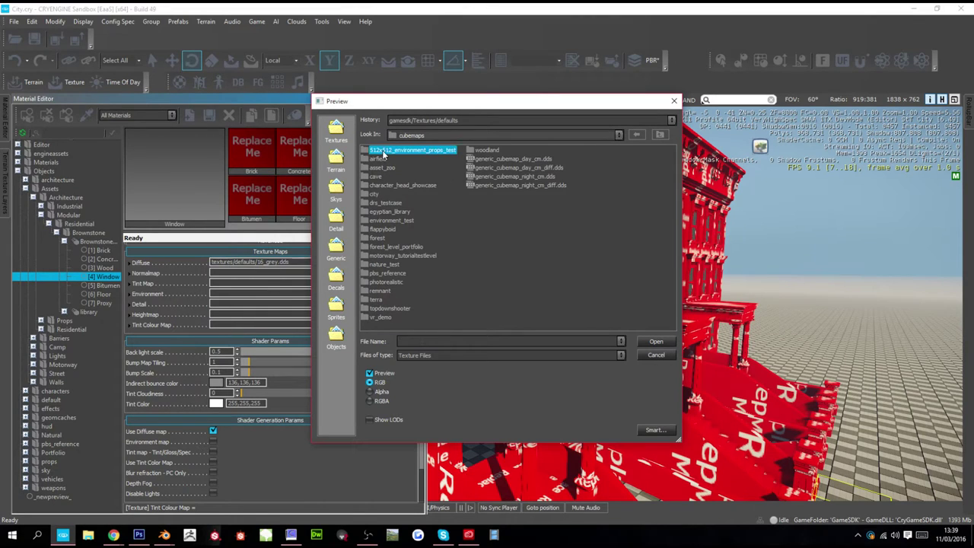
click(506, 159)
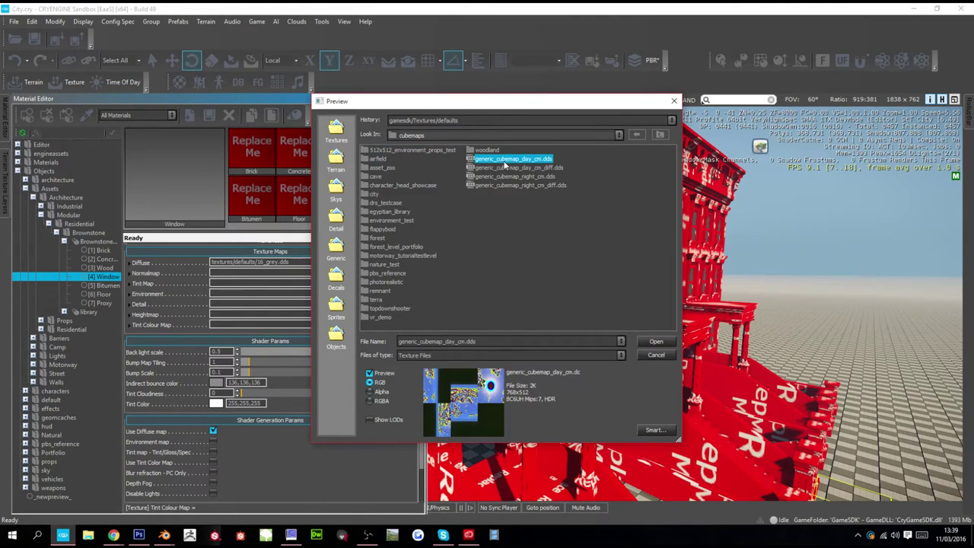
double_click(503, 160)
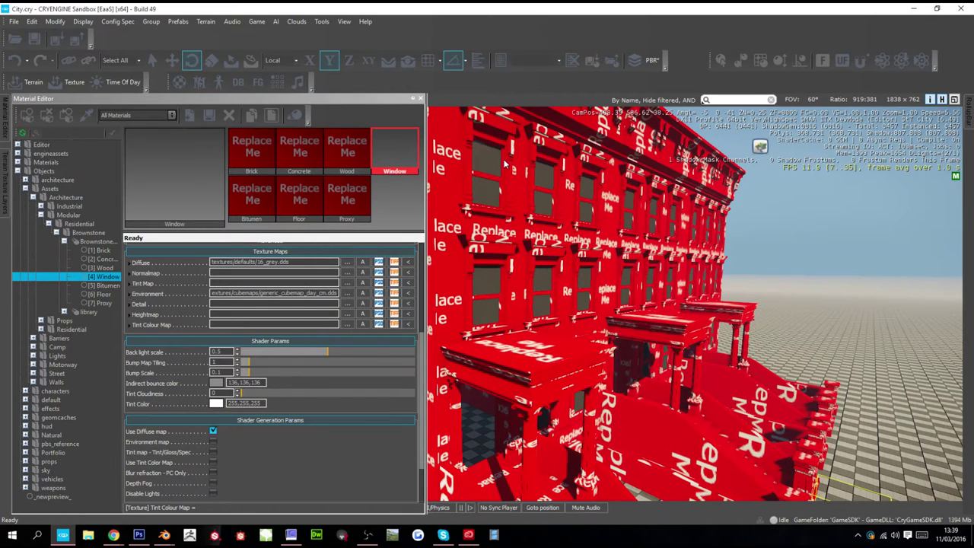
click(213, 442)
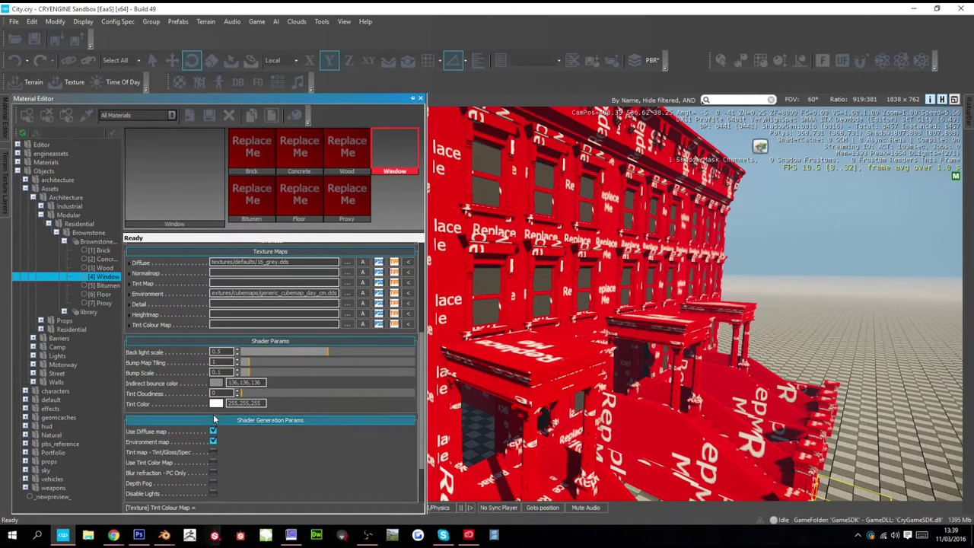
- Set the Window material's smoothness to 255 and lighten its specular color to 209,212,215
scroll(207, 361, down, 3)
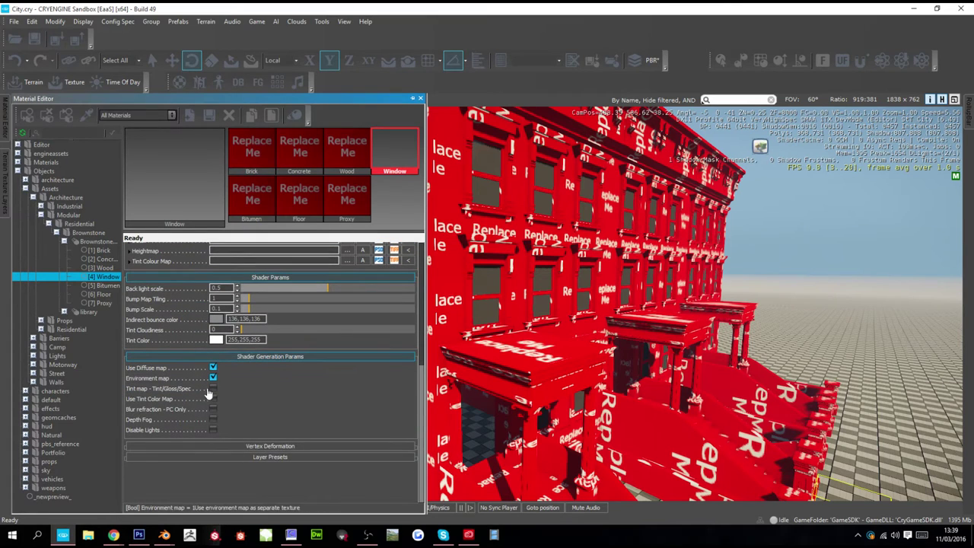
scroll(199, 388, up, 8)
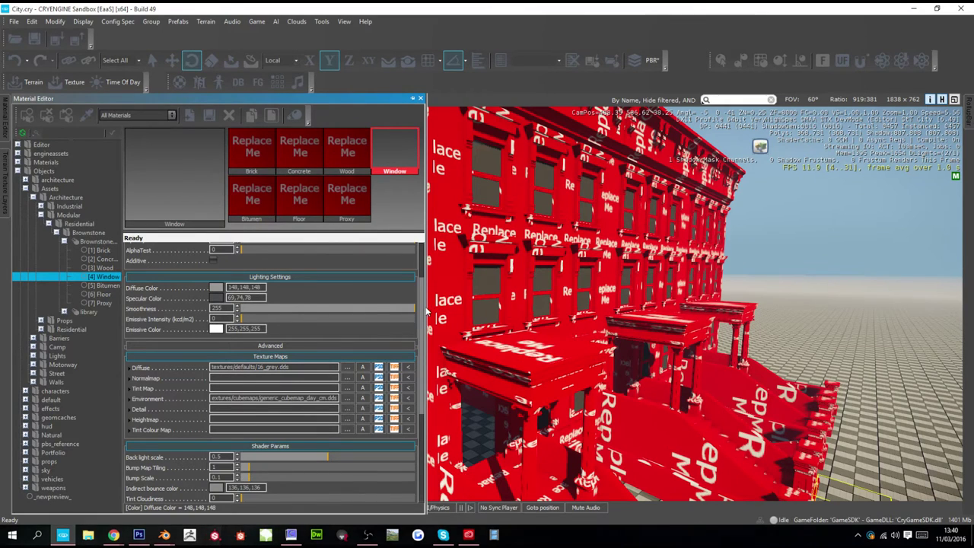
click(216, 298)
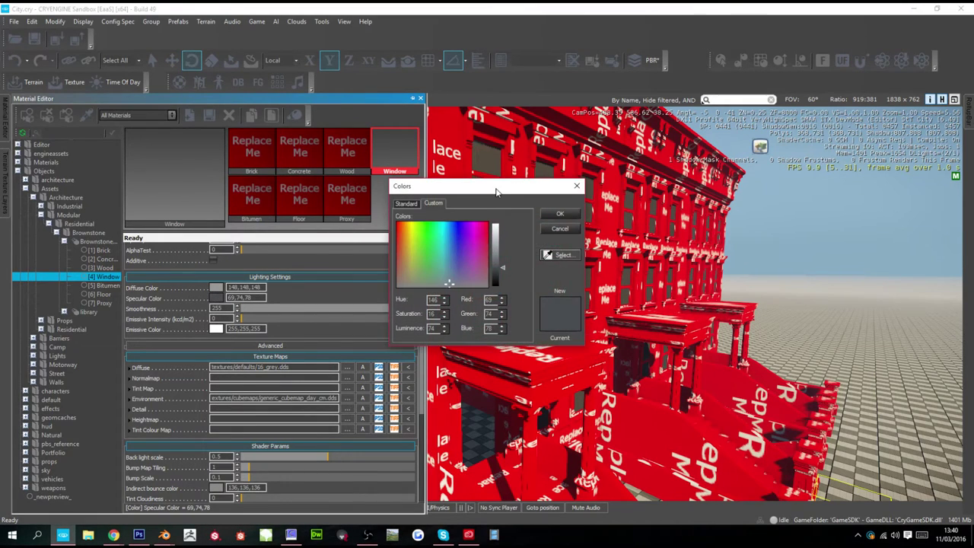
drag(495, 191, 318, 236)
drag(321, 311, 325, 290)
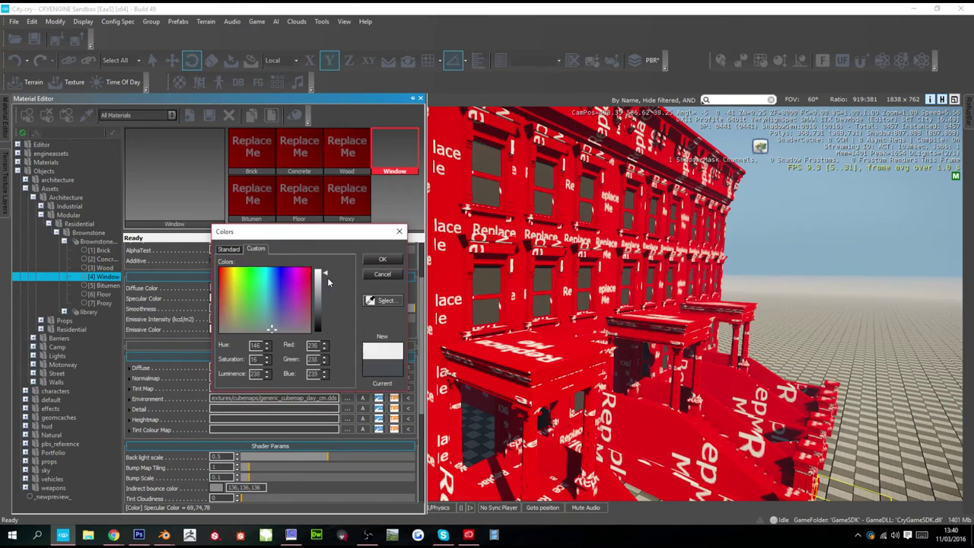
click(373, 260)
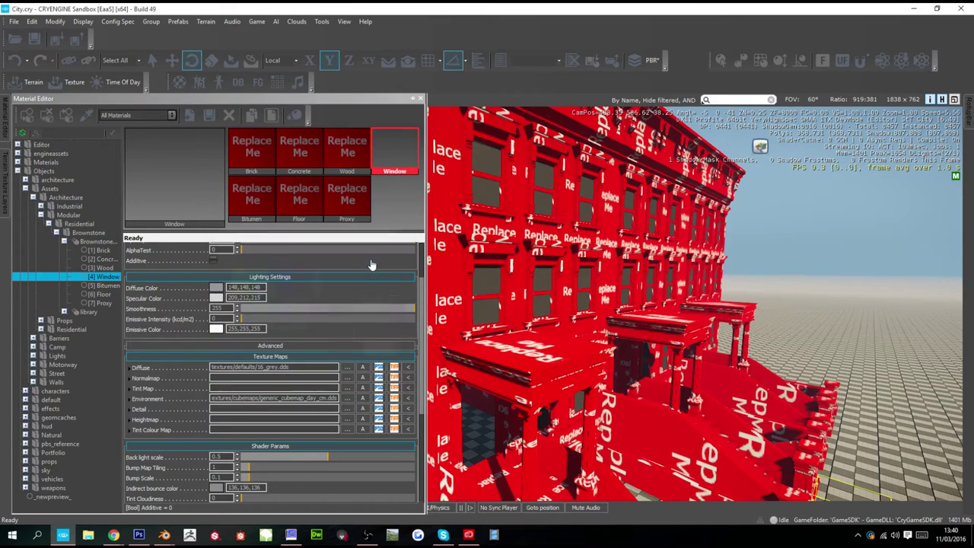
- Darken the Window material's diffuse color to 59,59,59 and check the windows on the facade up close
click(217, 287)
drag(500, 269, 499, 271)
click(559, 214)
right_drag(545, 239, 521, 232)
key(w)
right_drag(496, 298, 506, 300)
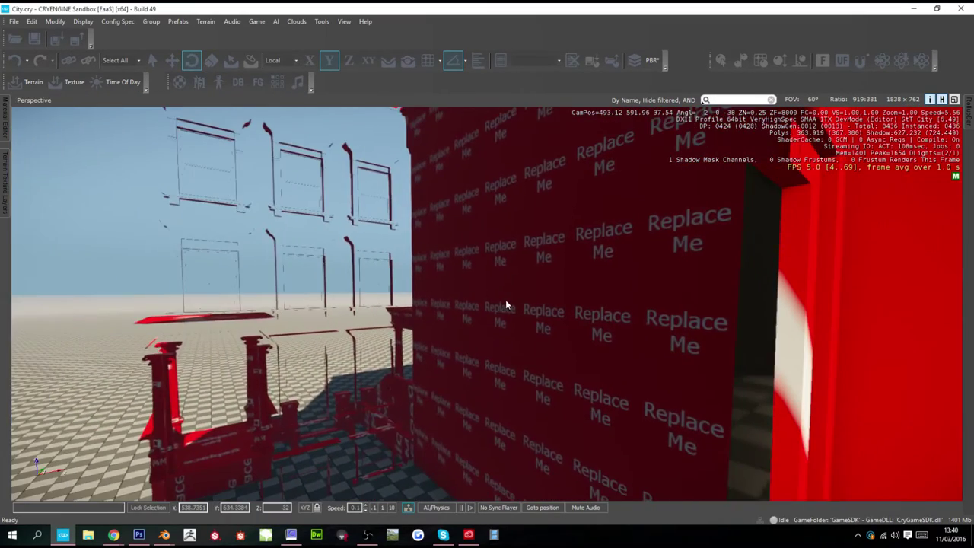
key(s)
middle_drag(506, 299, 617, 175)
scroll(337, 287, down, 3)
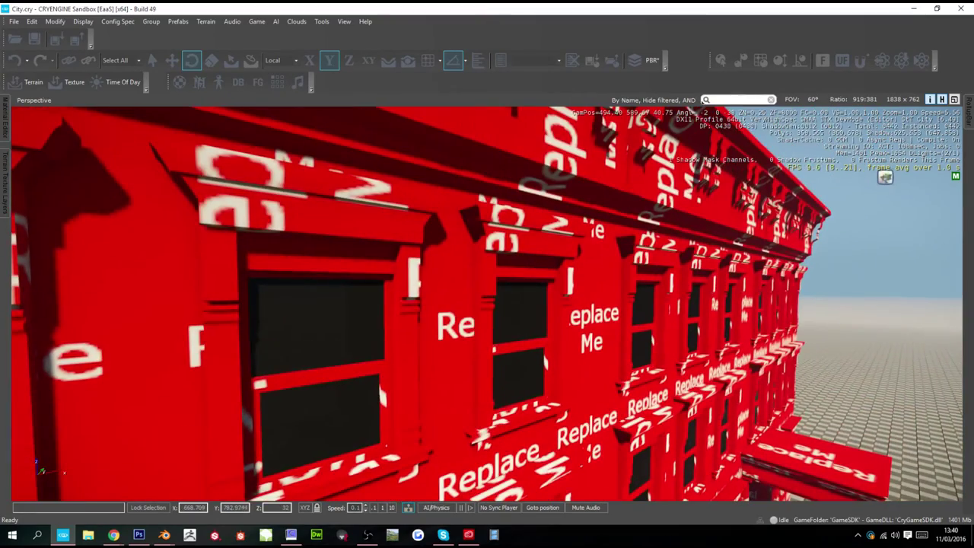
scroll(338, 287, down, 2)
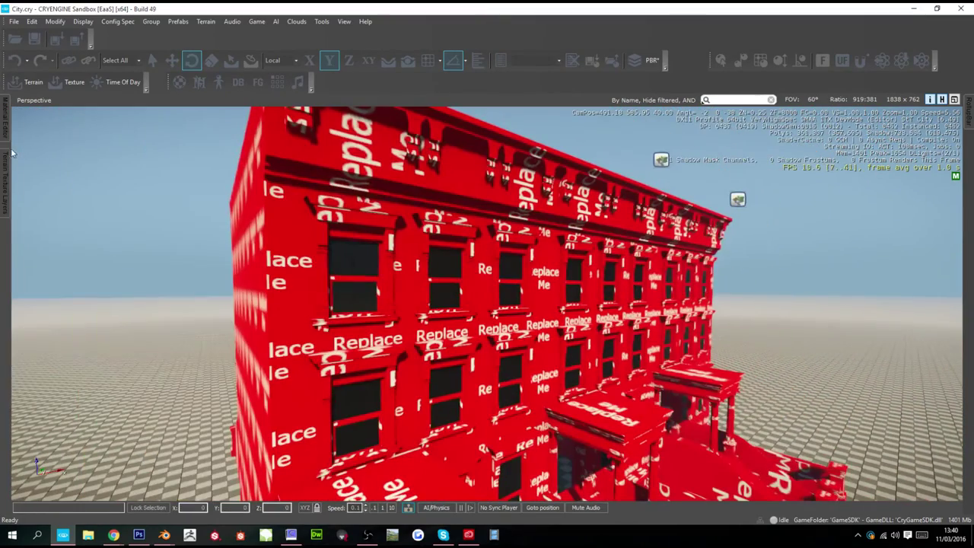
- Change the Window material's shader from Glass to Illum
mouse_move(8, 139)
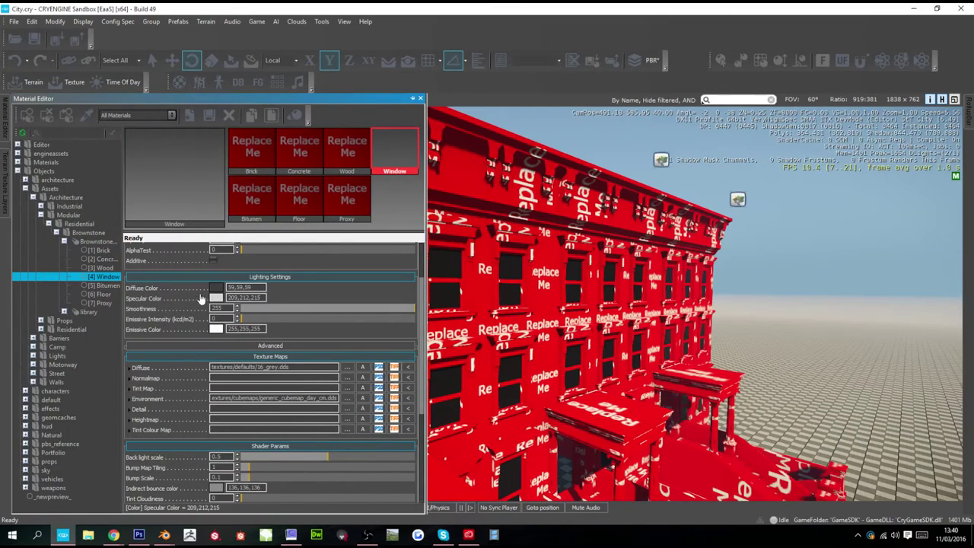
scroll(227, 269, up, 4)
click(227, 269)
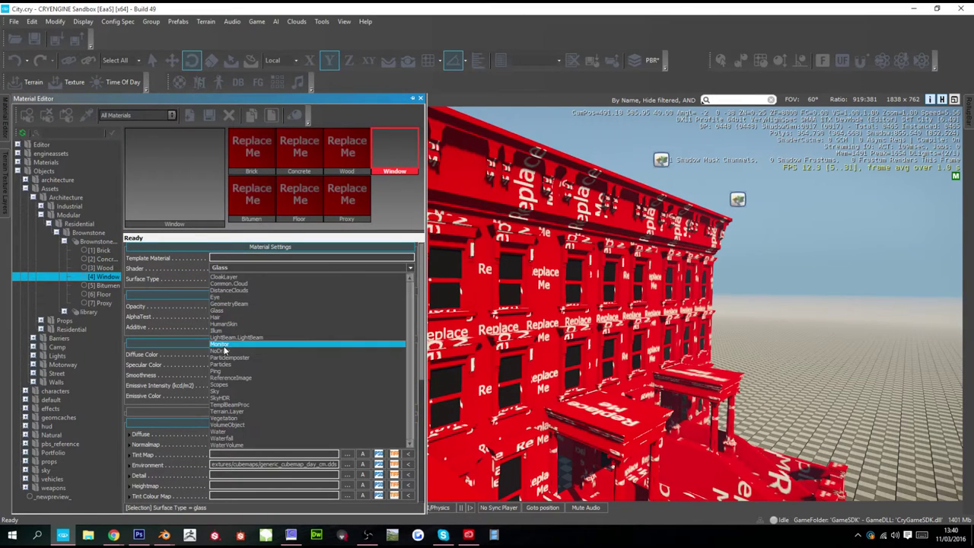
click(222, 330)
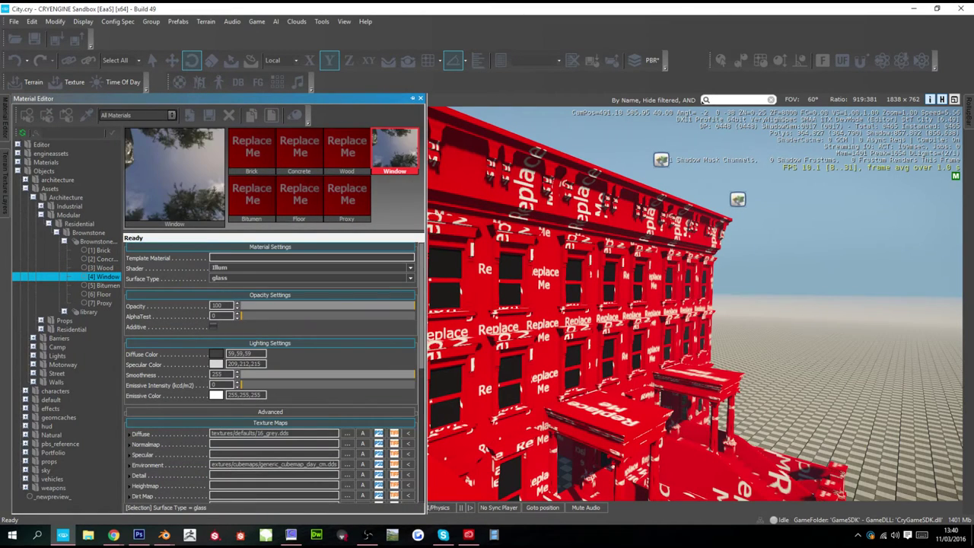
- Darken the Window material's specular color to 59,63,68 and set its smoothness to 238
right_drag(548, 323, 528, 324)
click(217, 363)
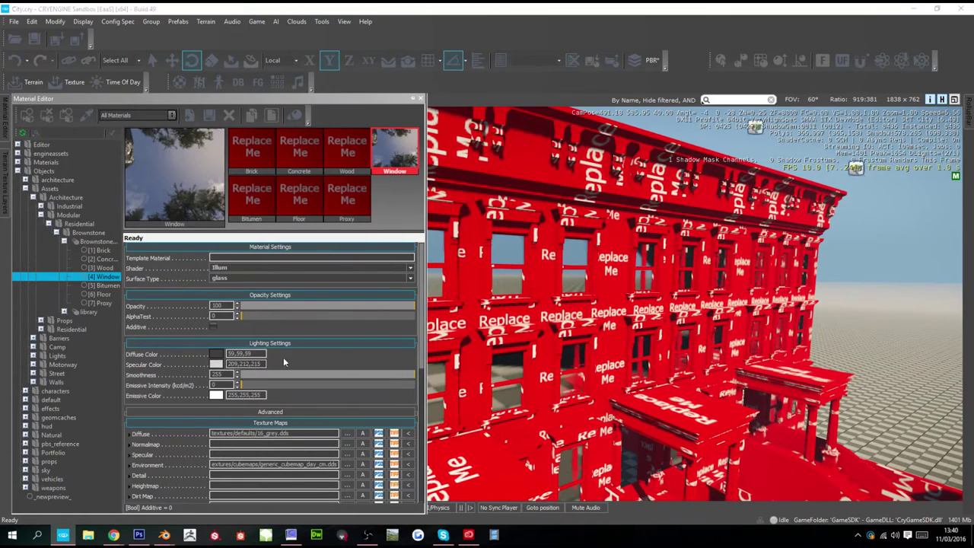
drag(501, 243, 500, 271)
click(559, 214)
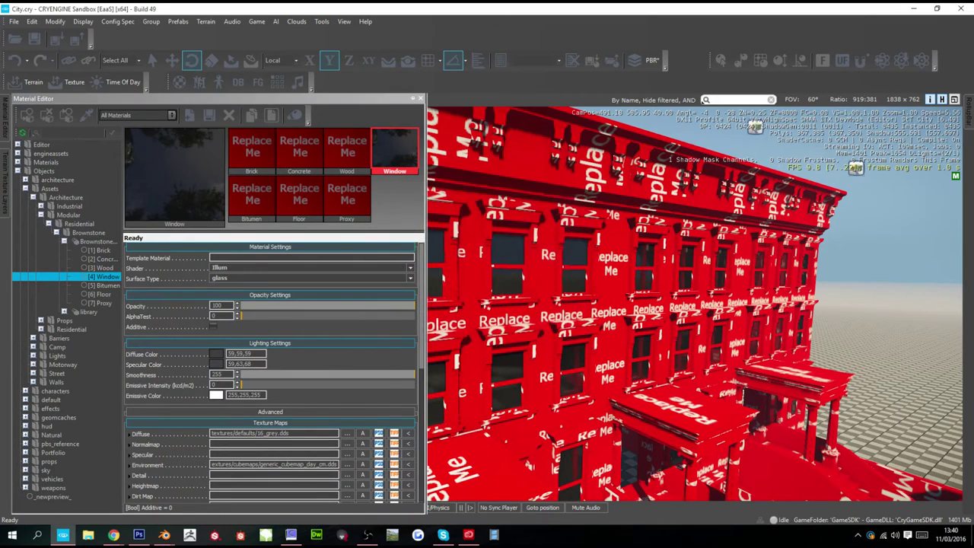
right_drag(521, 473, 481, 486)
drag(409, 373, 402, 378)
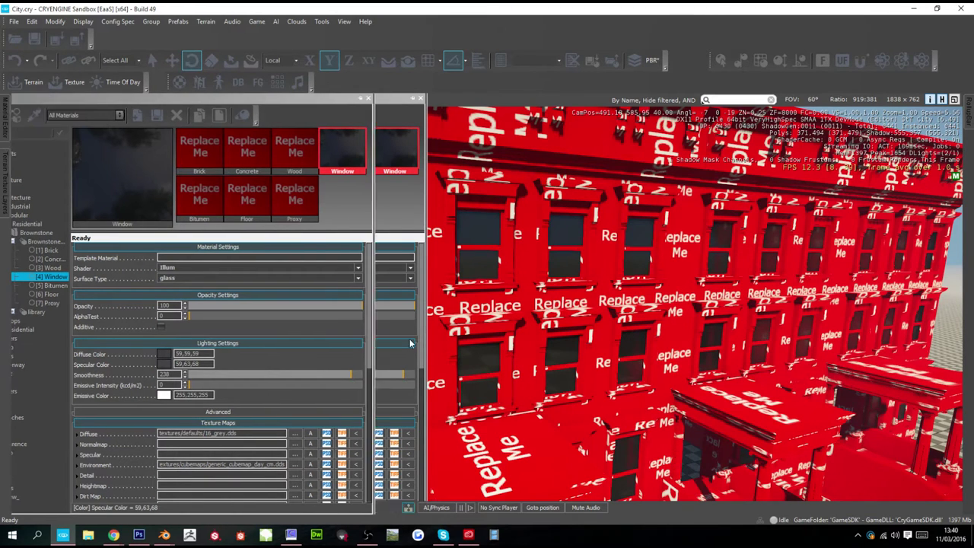
- Assign mbrick1_diff.dds from the Brick/Modern textures as the Brick material's diffuse map
click(259, 155)
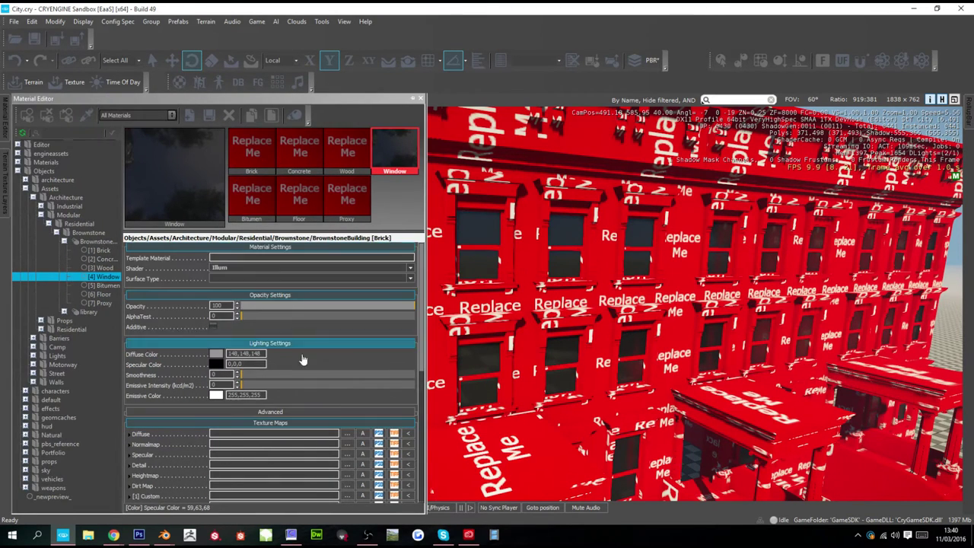
click(347, 433)
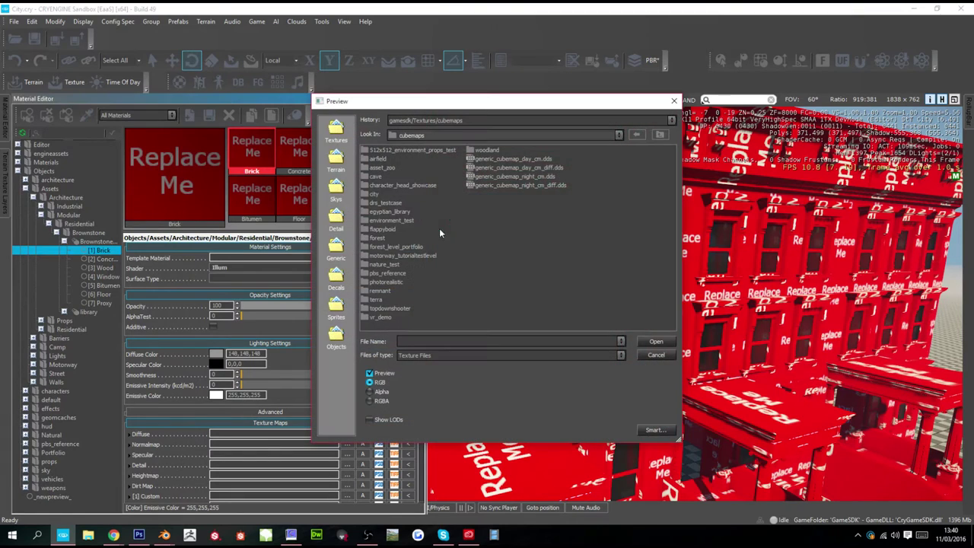
click(335, 141)
double_click(376, 151)
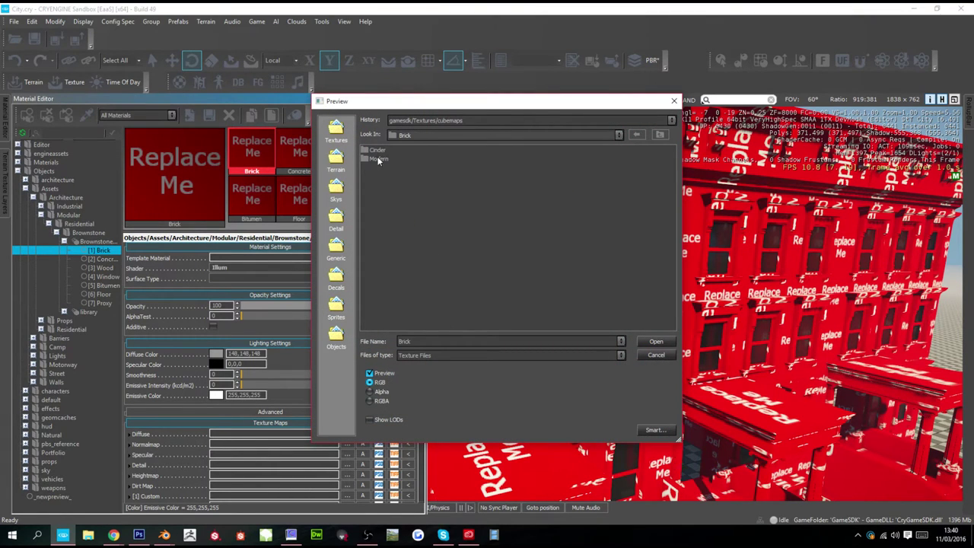
double_click(378, 159)
click(448, 158)
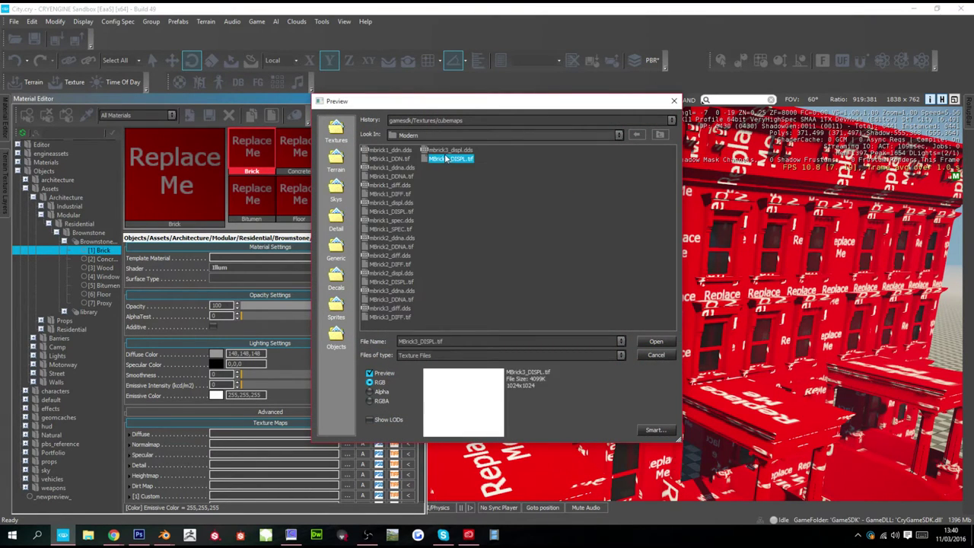
click(392, 185)
double_click(390, 185)
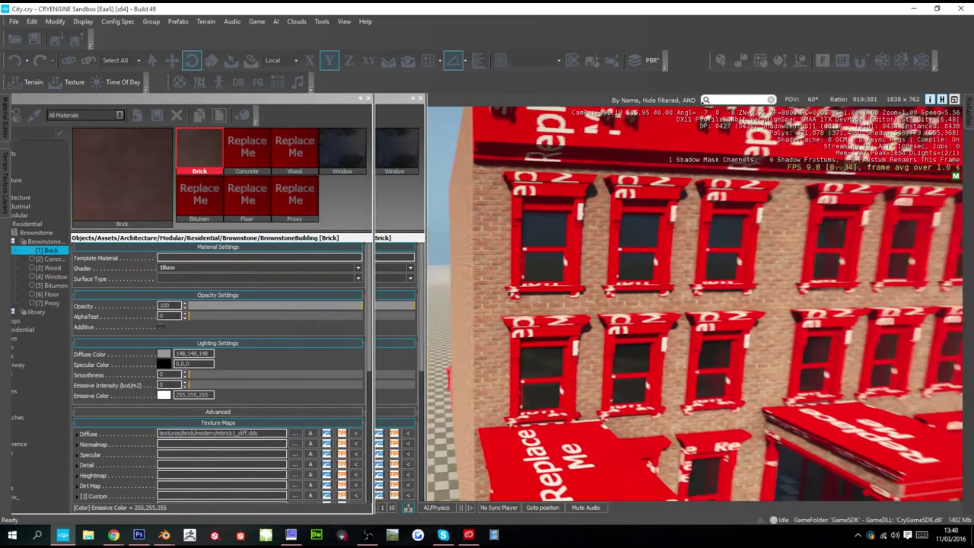
- Examine the brick texture's scale and tiling on the building's side wall and front facade
mouse_move(684, 304)
right_down()
mouse_move(695, 326)
mouse_move(704, 306)
right_up()
key(w)
key(a)
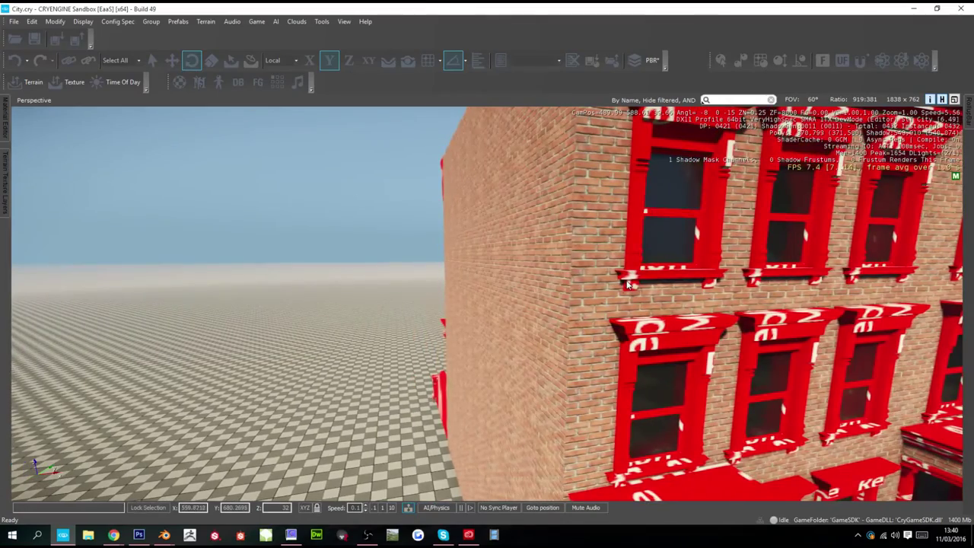
right_drag(607, 305, 565, 303)
key(d)
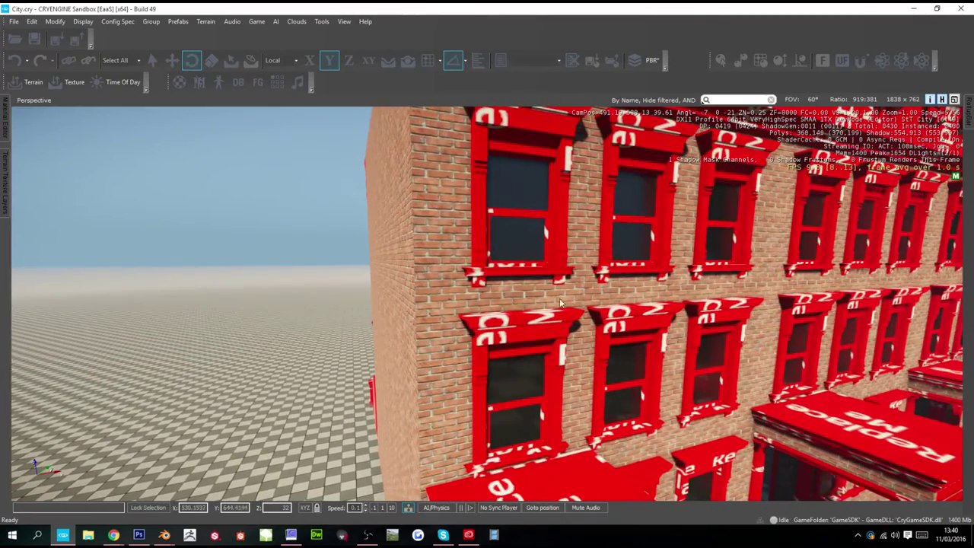
key(d)
key(s)
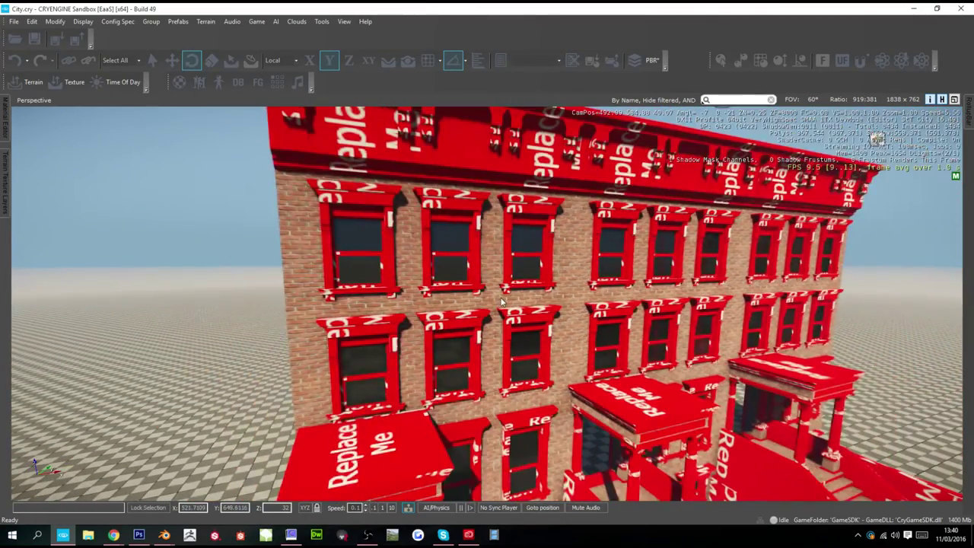
scroll(501, 302, up, 3)
scroll(375, 287, down, 1)
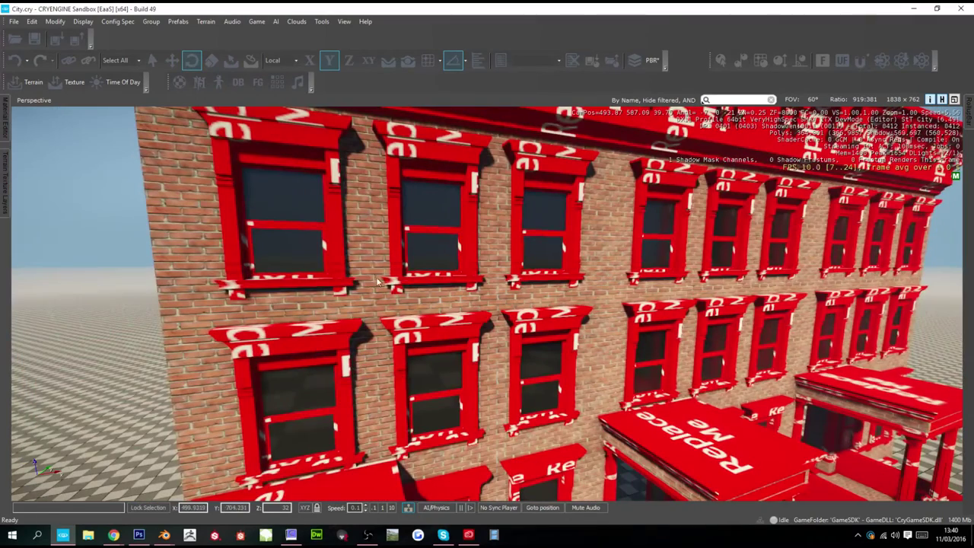
- Assign mbrick1_ddna.dds as the Brick material's normal map, set smoothness to 240 and check the bricks up close
mouse_move(3, 131)
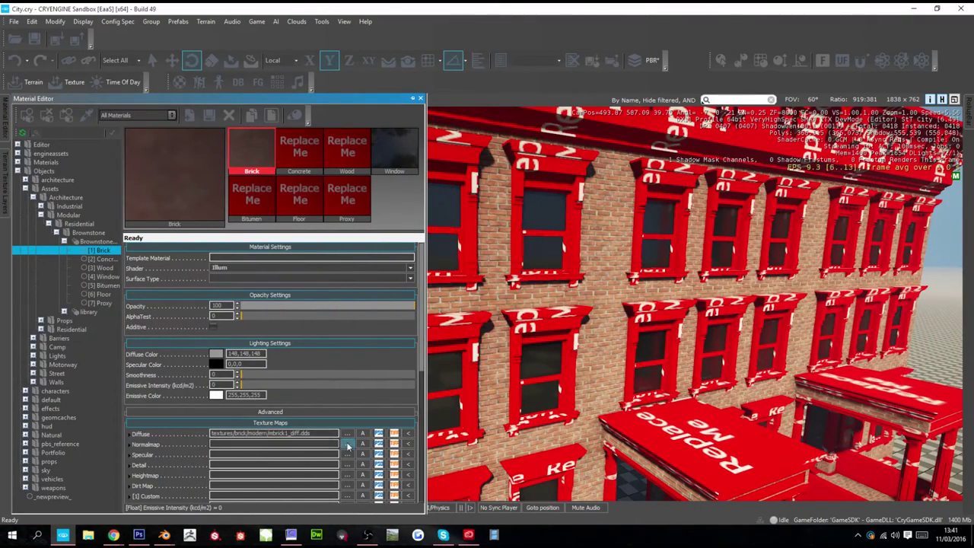
click(347, 444)
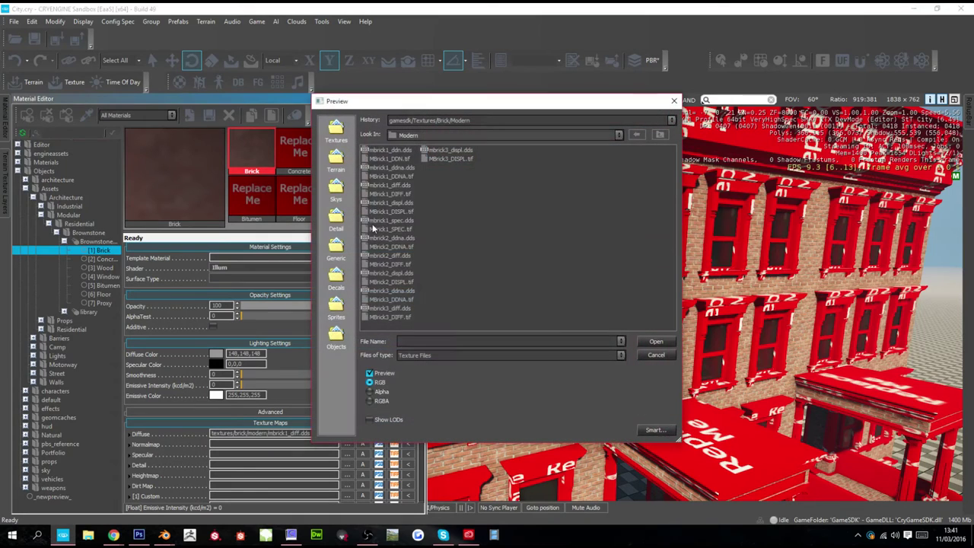
double_click(384, 167)
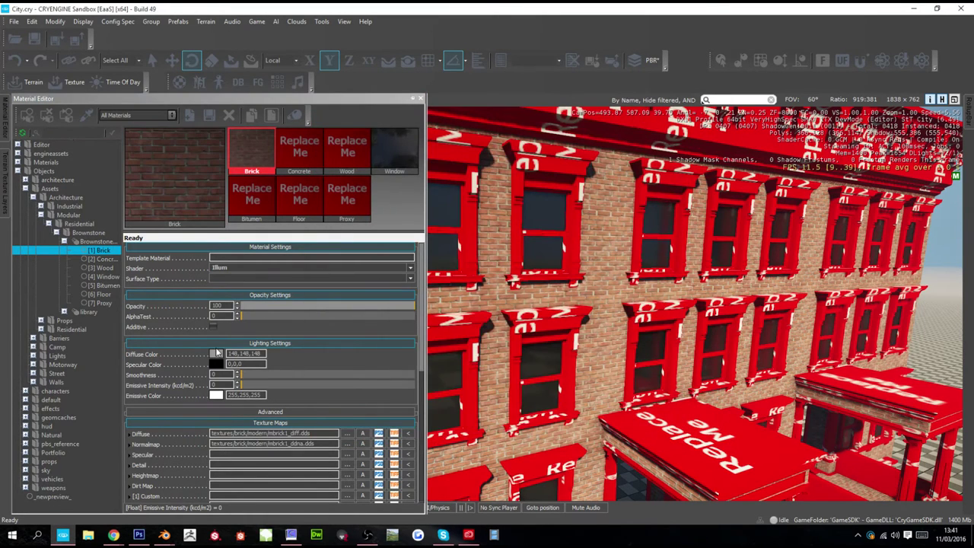
drag(257, 375, 406, 380)
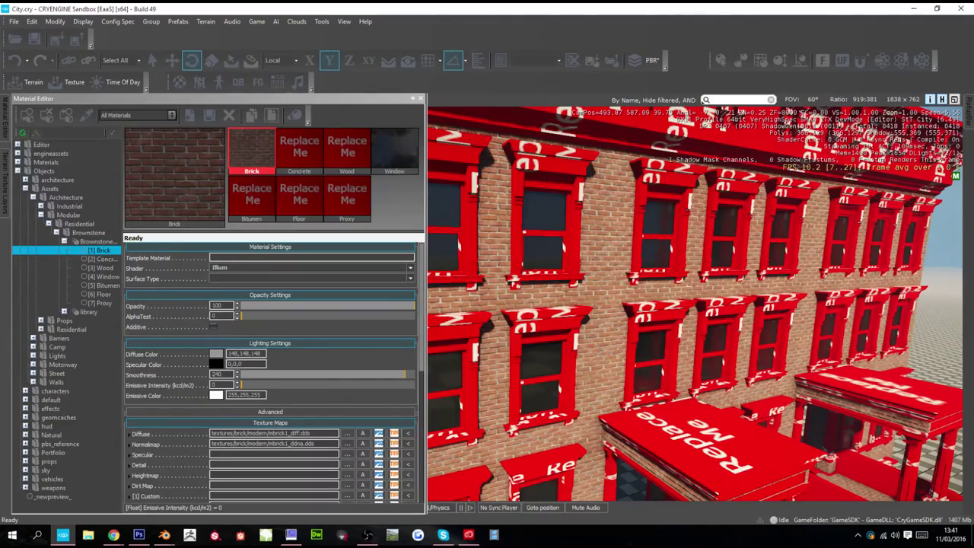
right_drag(502, 335, 518, 337)
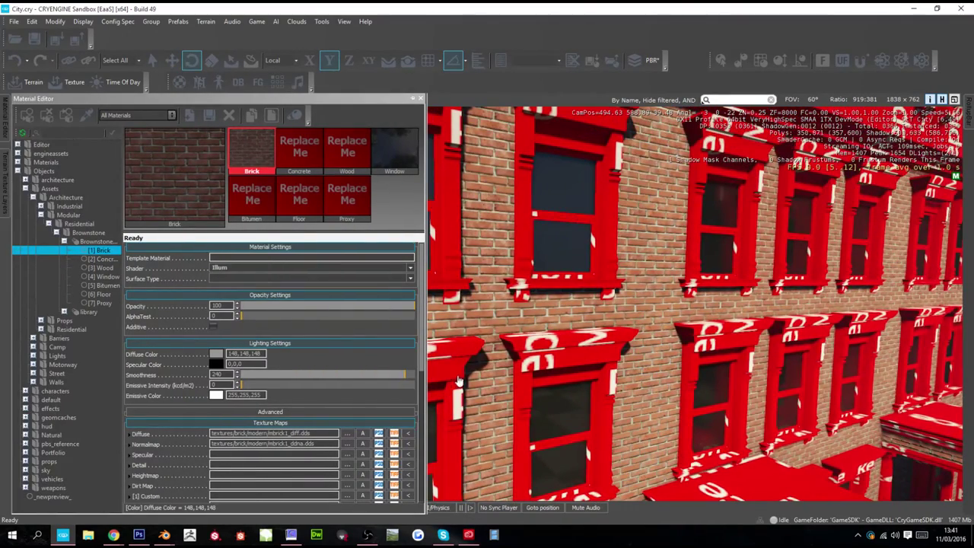
key(w)
right_drag(461, 391, 494, 391)
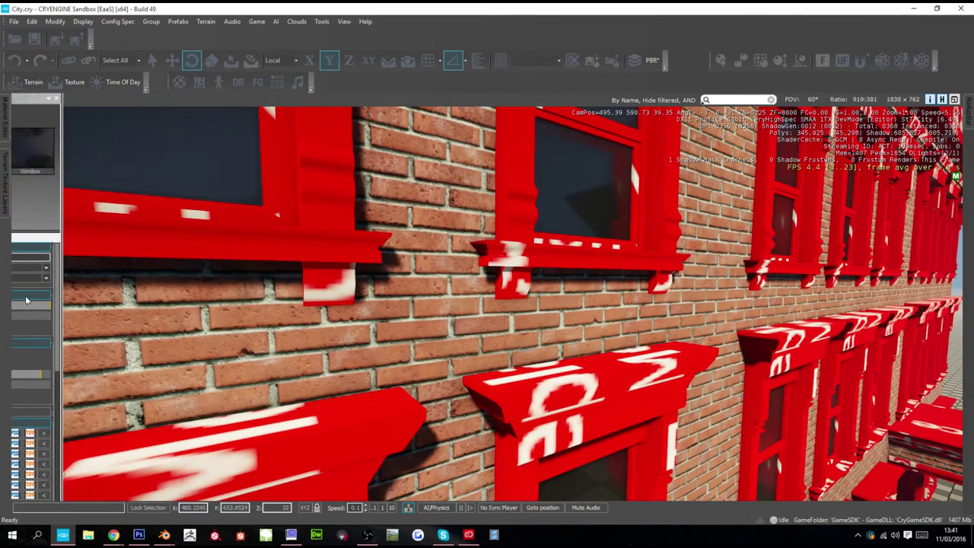
key(a)
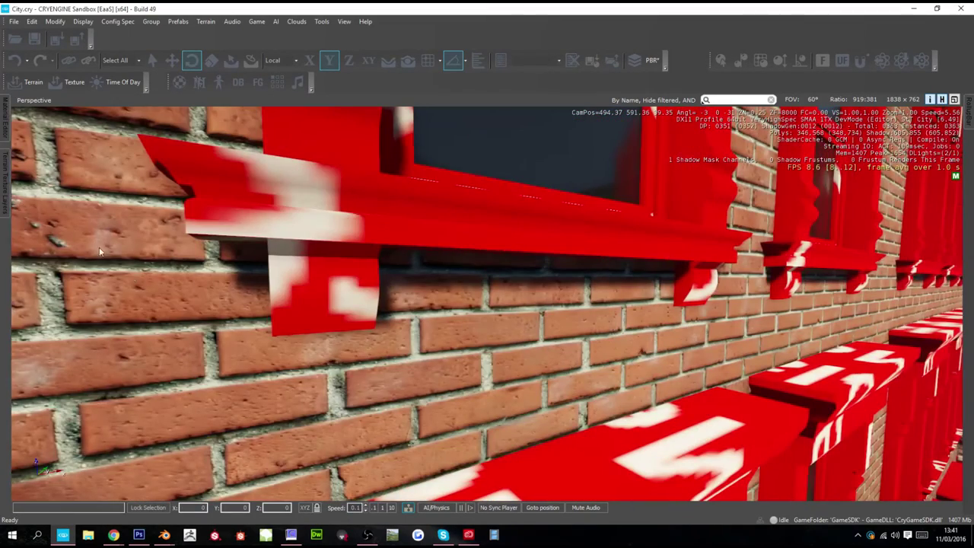
- Assign mbrick1_spec.dds as the Brick material's specular map and mbrick1_displ.dds as its heightmap
mouse_move(4, 130)
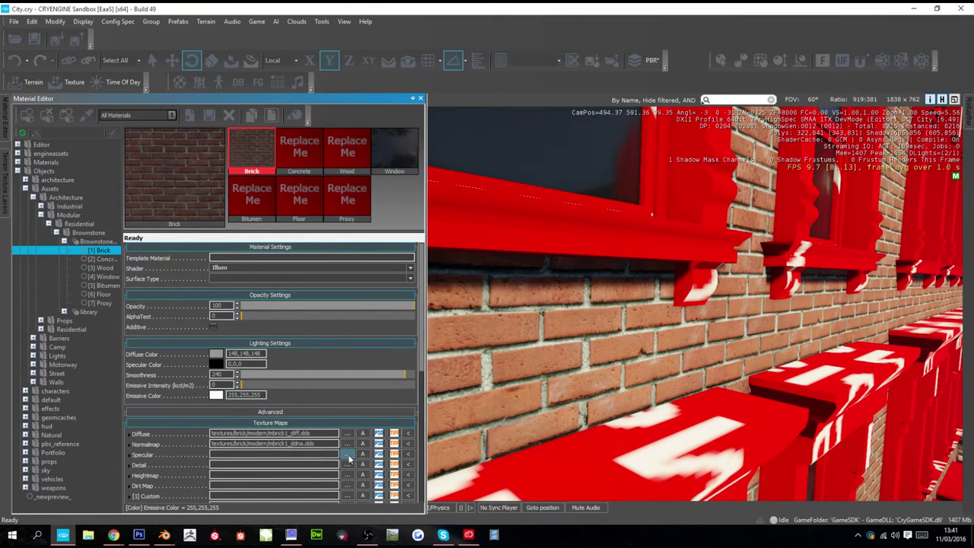
click(346, 455)
double_click(392, 220)
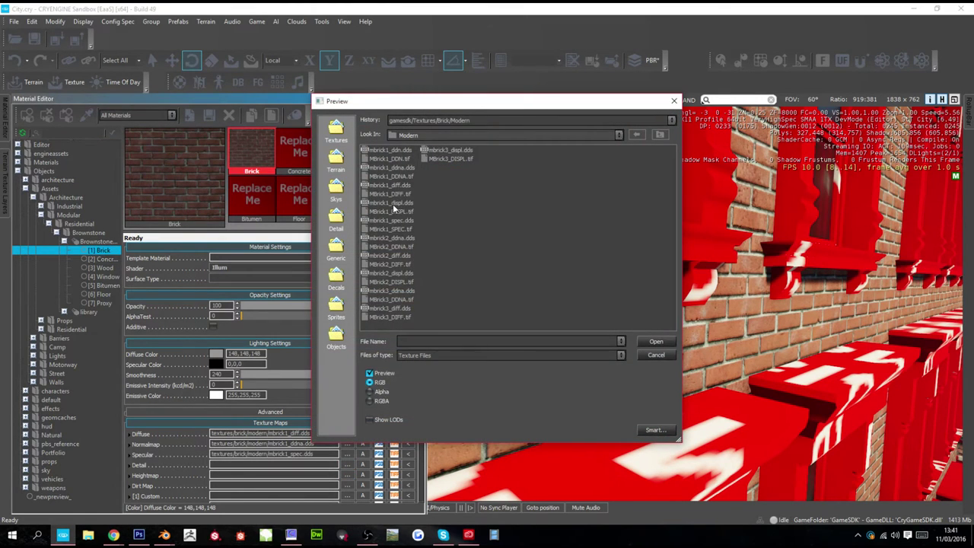
double_click(393, 203)
- Enable Parallax occlusion mapping for the Brick material and set POM Displacement to 0.012
scroll(175, 308, down, 3)
scroll(175, 308, down, 3)
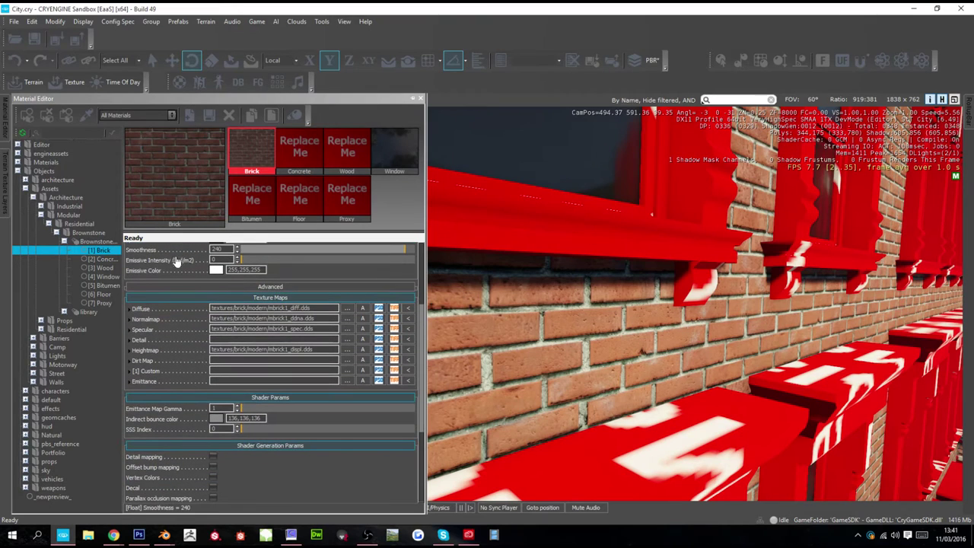
scroll(191, 419, down, 2)
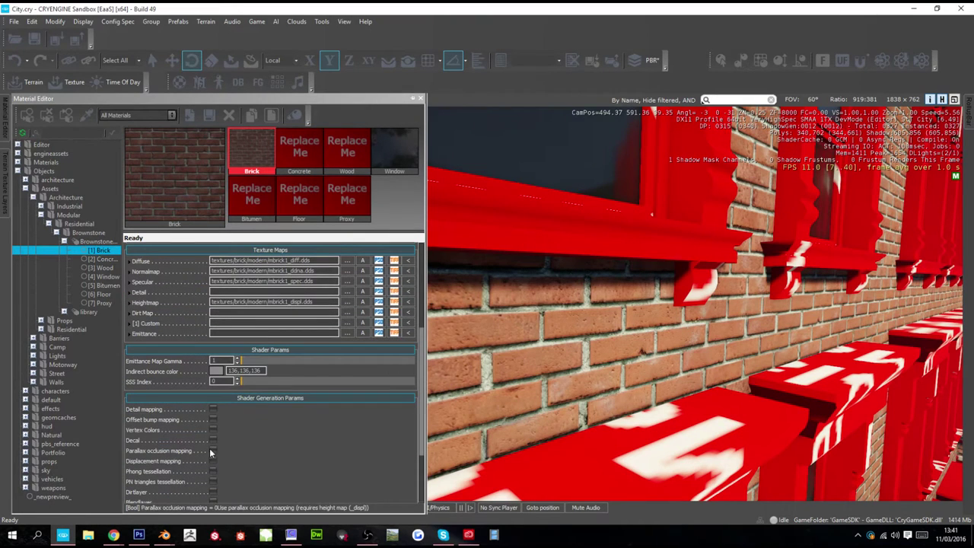
click(212, 450)
drag(286, 392, 222, 374)
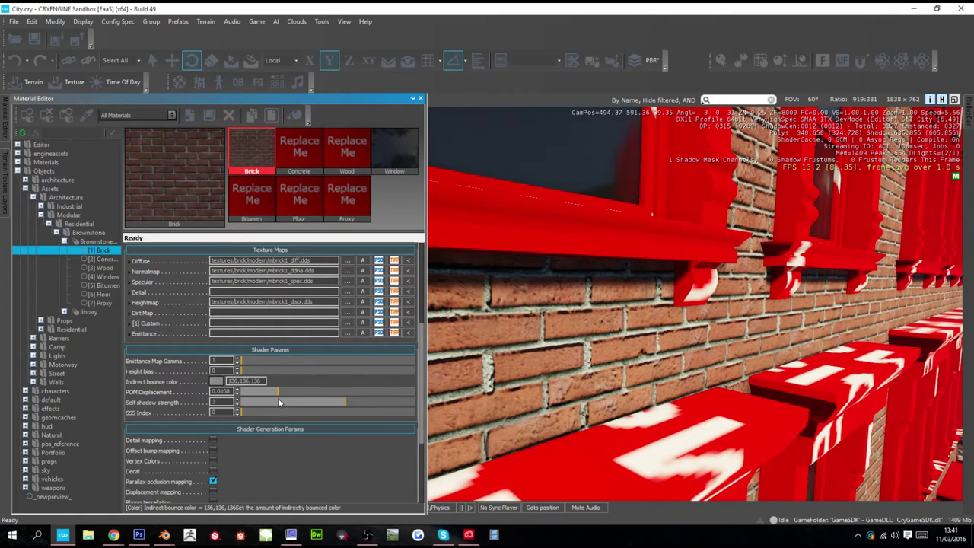
mouse_move(283, 395)
mouse_down()
mouse_move(302, 398)
mouse_move(283, 391)
mouse_move(341, 374)
mouse_move(240, 372)
mouse_move(283, 396)
mouse_up()
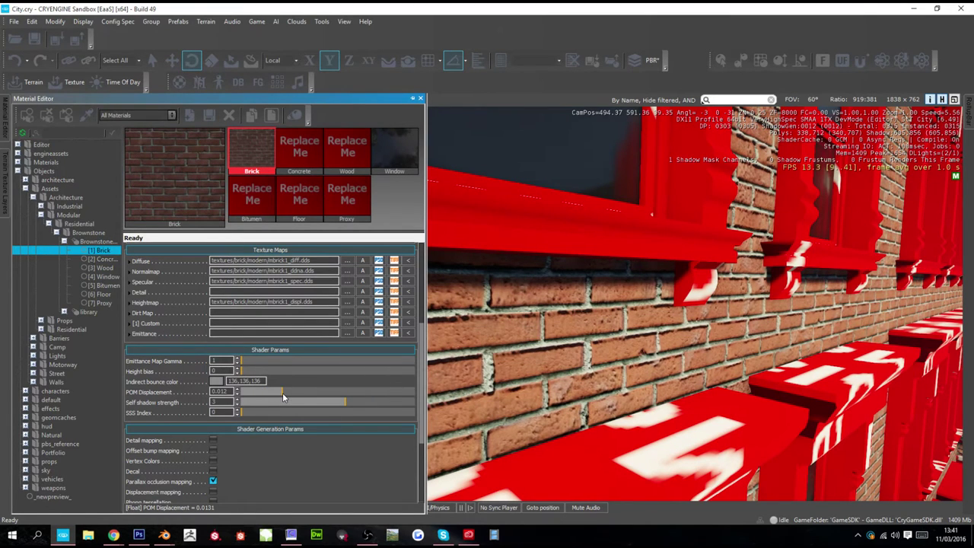
- Examine the brick relief at the building's corner and around the facade windows
right_click(336, 379)
click(386, 379)
right_click(373, 379)
right_drag(595, 309, 530, 299)
right_drag(837, 328, 661, 321)
key(s)
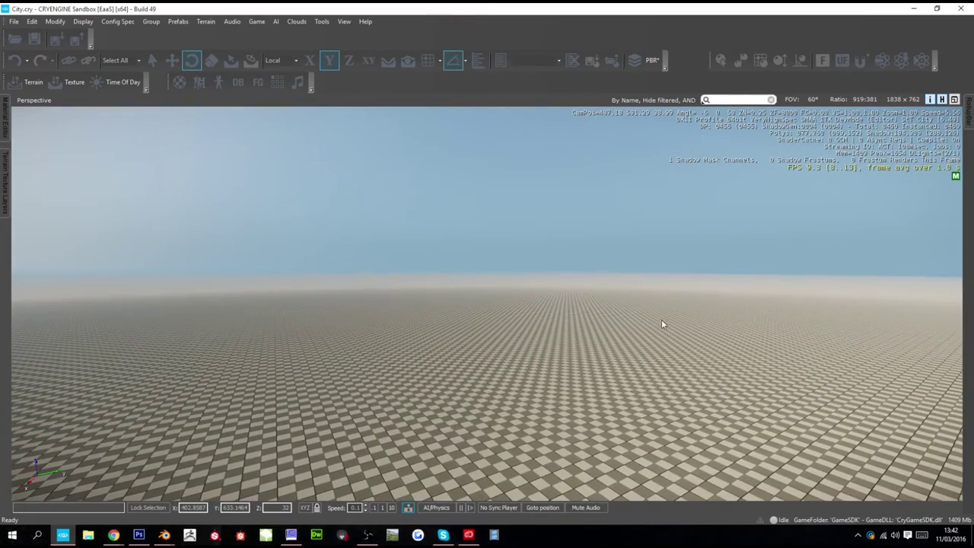
right_drag(532, 334, 627, 349)
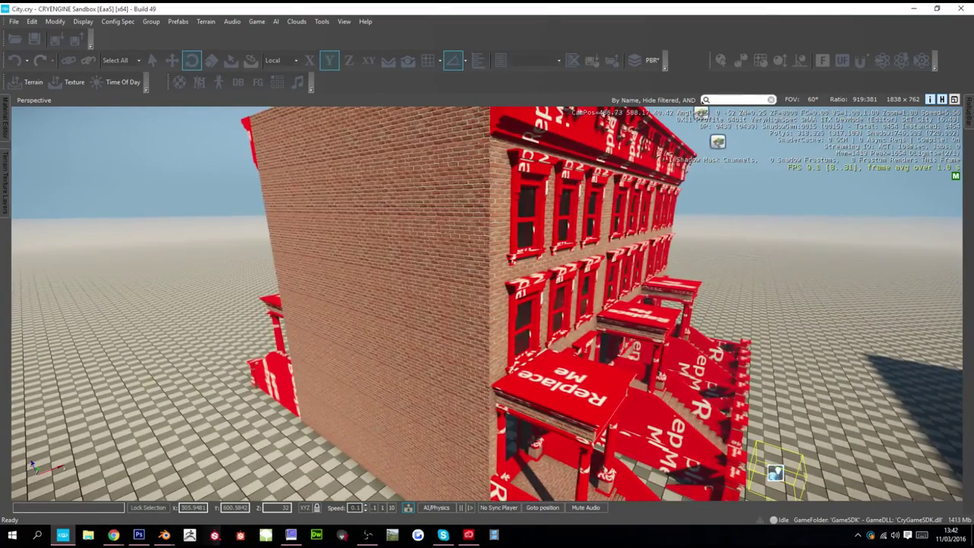
scroll(498, 308, up, 5)
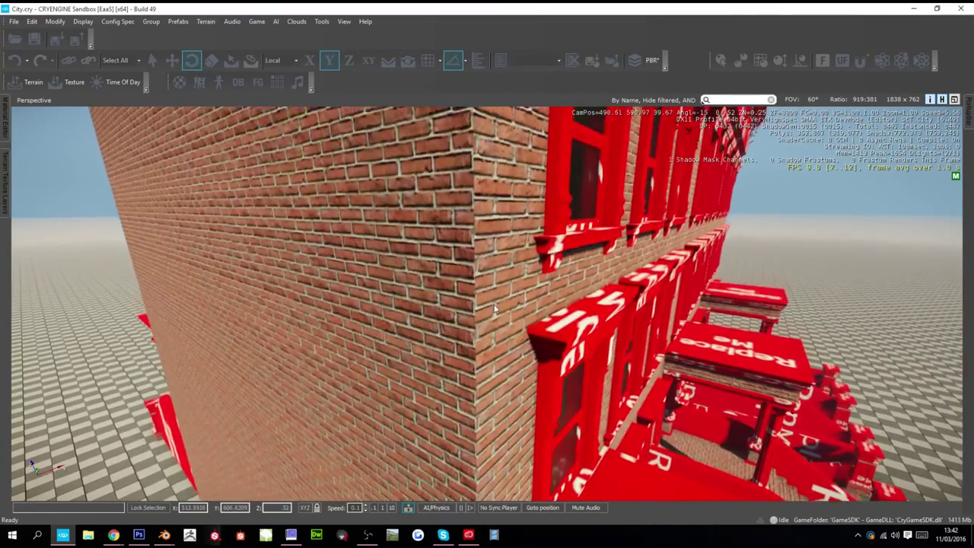
scroll(494, 308, up, 2)
right_drag(494, 308, 448, 275)
middle_drag(448, 275, 472, 273)
right_drag(563, 324, 512, 318)
scroll(485, 316, down, 2)
scroll(512, 319, up, 2)
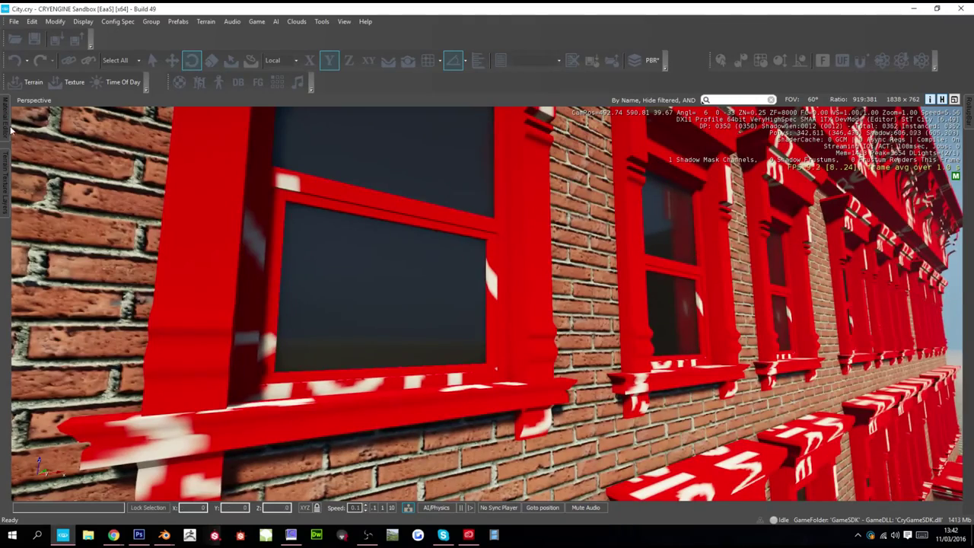
- Reduce the Brick material's POM Displacement to about 0.0088
mouse_move(6, 129)
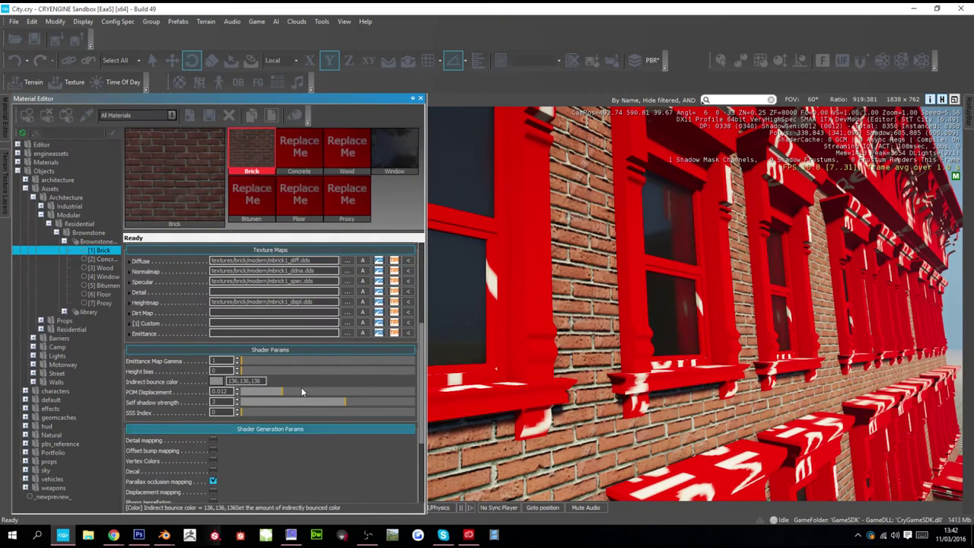
drag(269, 394, 269, 394)
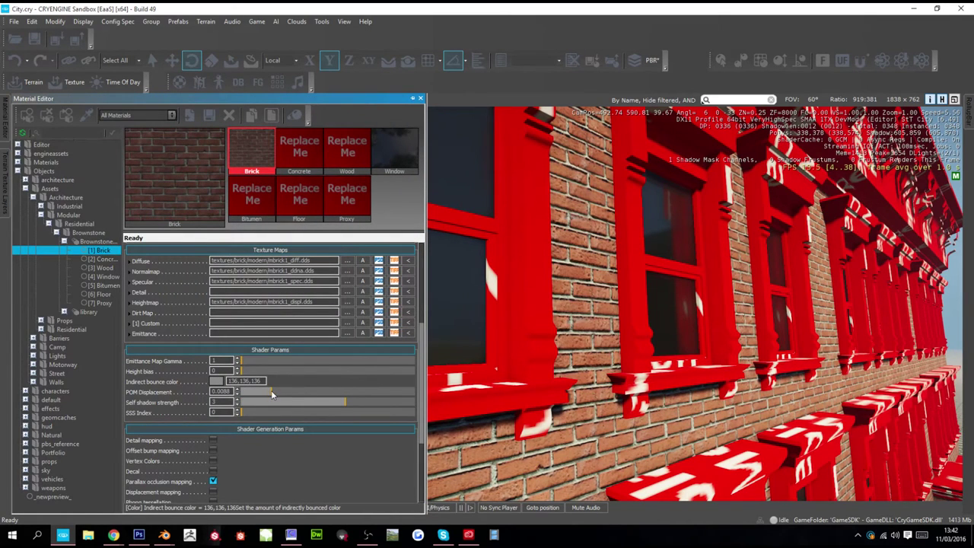
scroll(219, 343, up, 5)
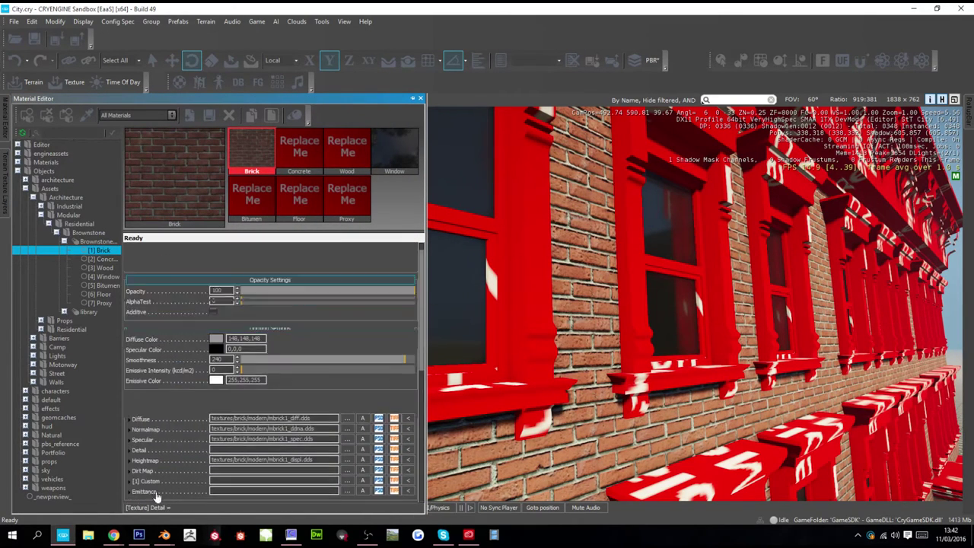
- Set the Brick material's Surface Type to concrete
click(233, 274)
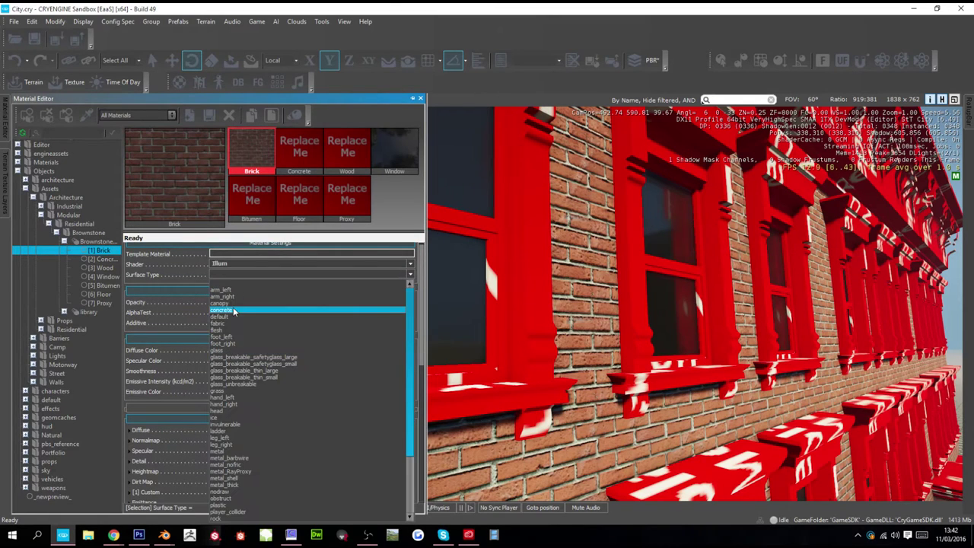
click(244, 364)
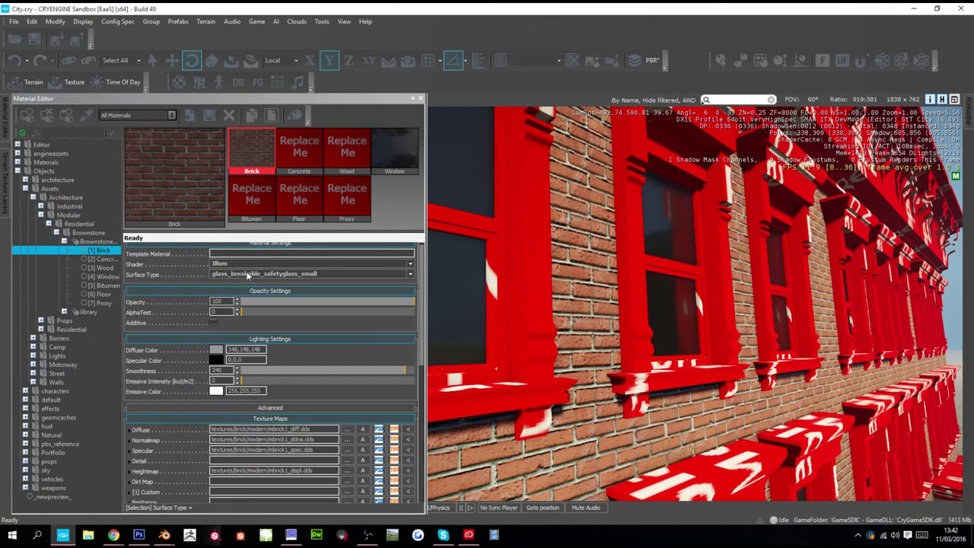
click(247, 276)
scroll(247, 299, up, 3)
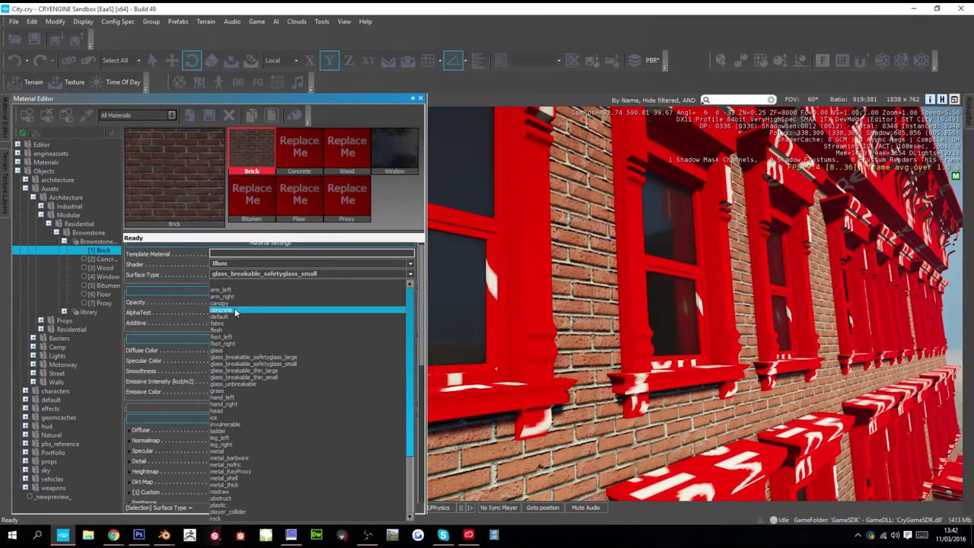
click(247, 307)
- Assign cretefloor1_diff.dds from the Textures/Concrete/Floor folder as the Concrete material's diffuse map
click(287, 166)
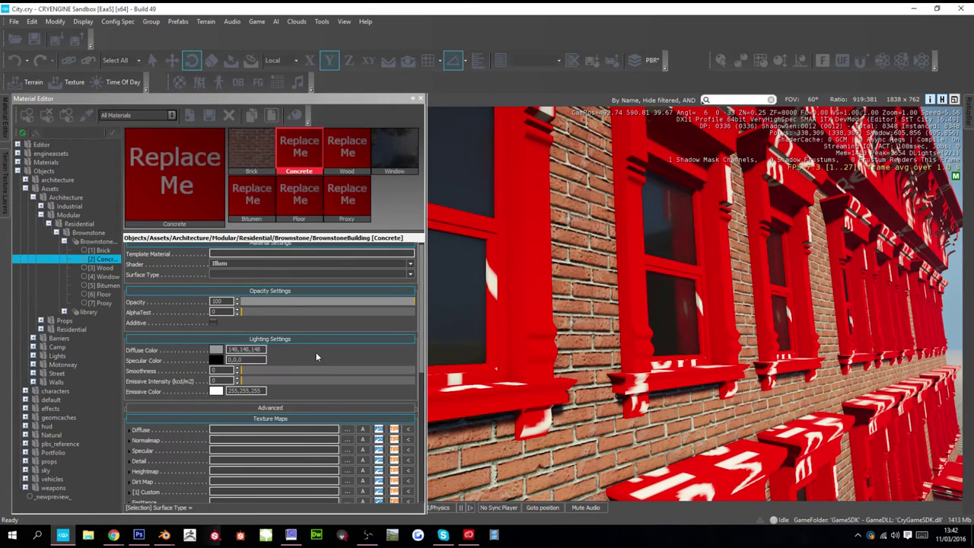
click(346, 431)
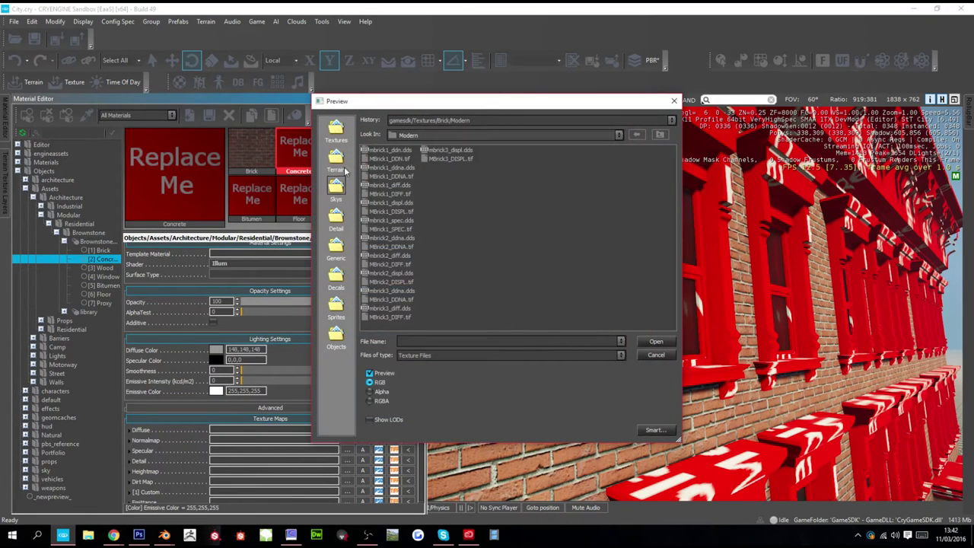
click(336, 129)
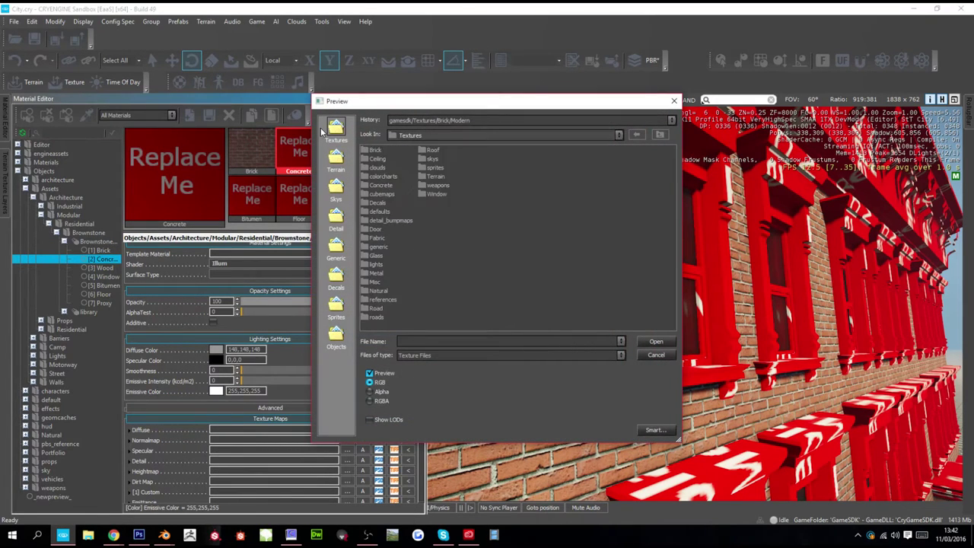
double_click(373, 185)
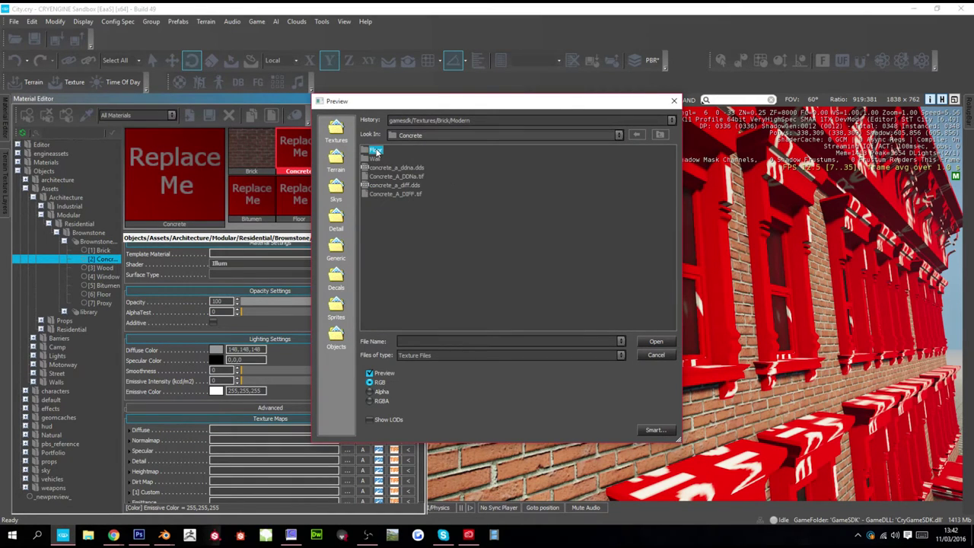
double_click(375, 151)
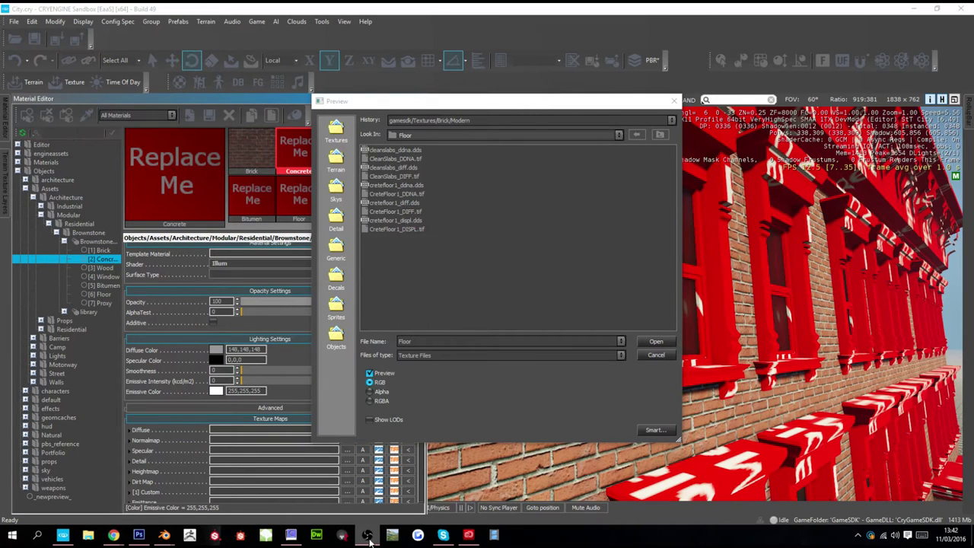
click(367, 534)
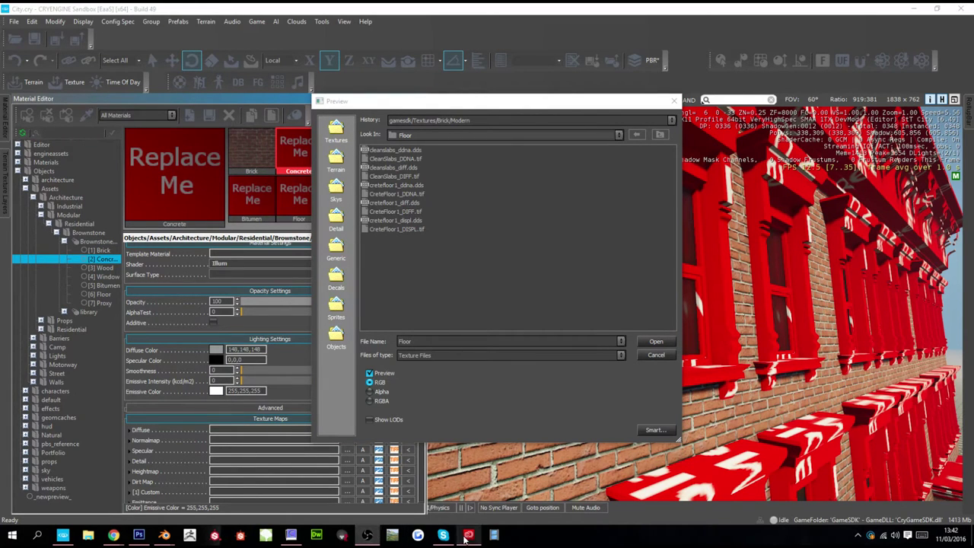
click(588, 66)
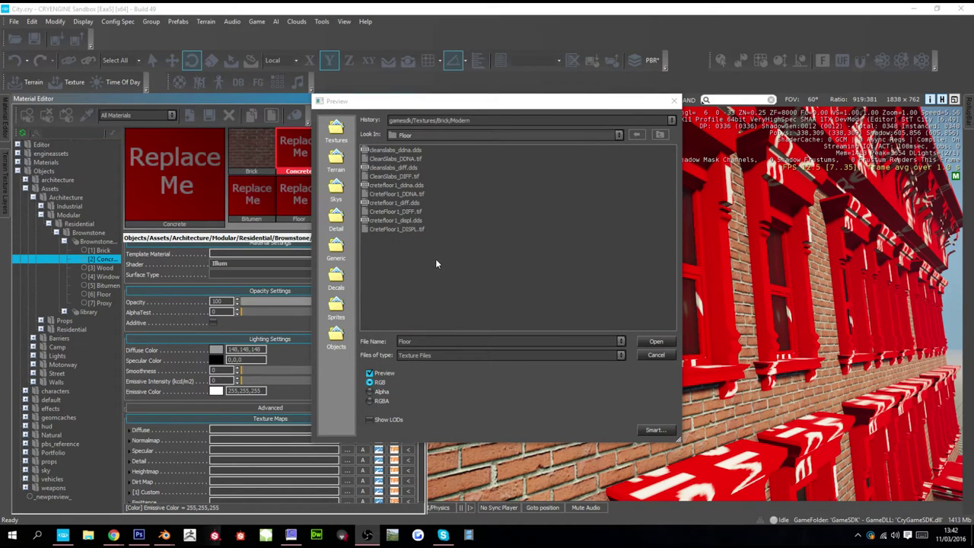
click(394, 203)
double_click(375, 206)
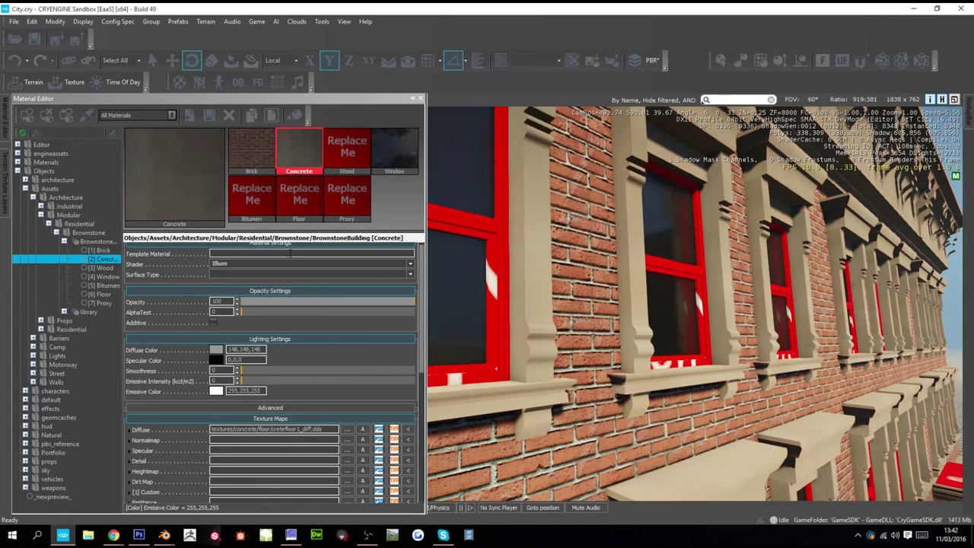
- Assign cleanslabs_ddna.dds as the Concrete material's normal map and set Smoothness to 240
click(347, 439)
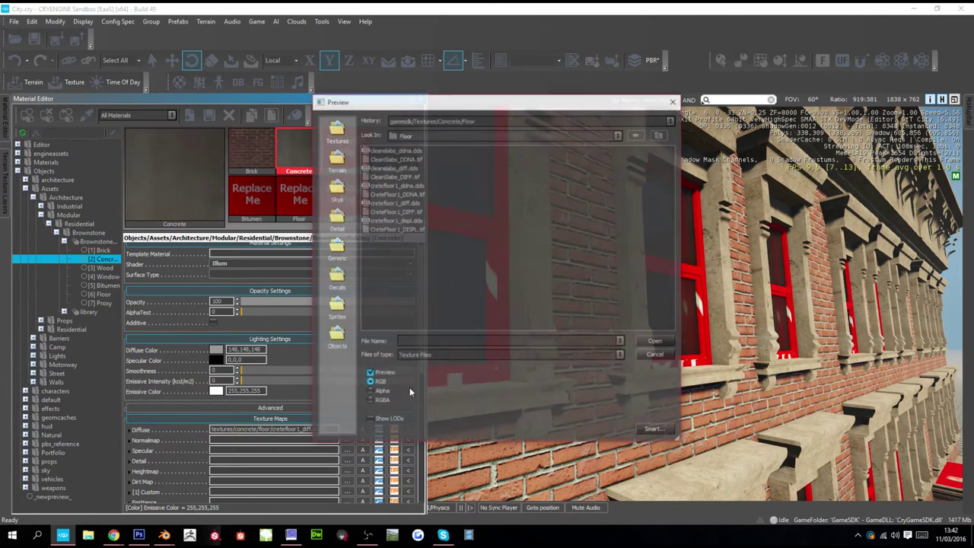
double_click(411, 152)
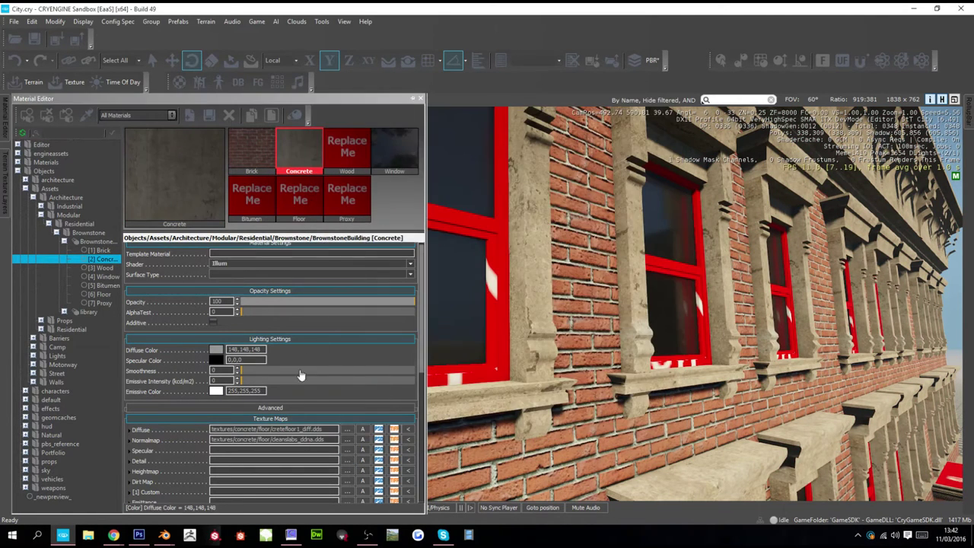
drag(258, 372, 405, 367)
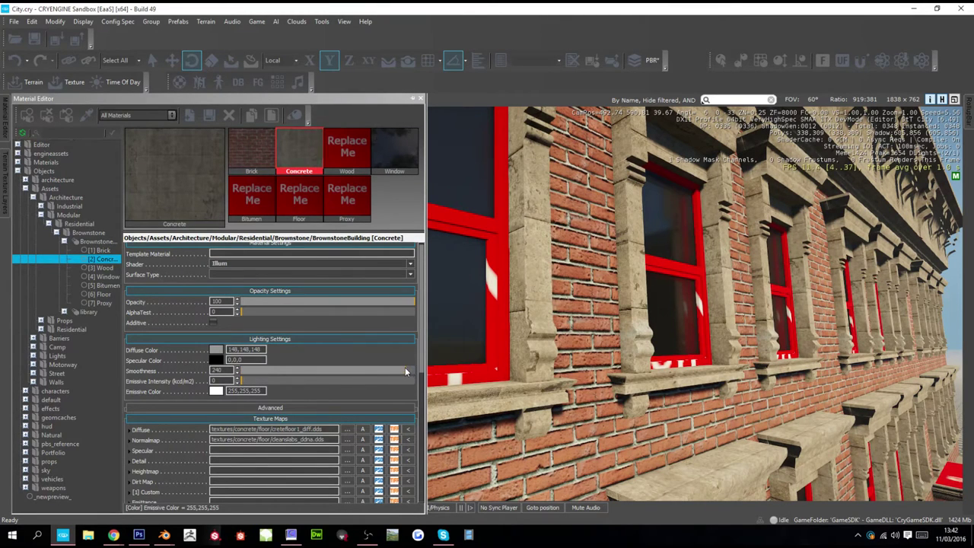
- Assign cretefloor1_displ.dds as the Concrete heightmap and enable Parallax occlusion mapping with POM Displacement at about 0.0027
click(347, 472)
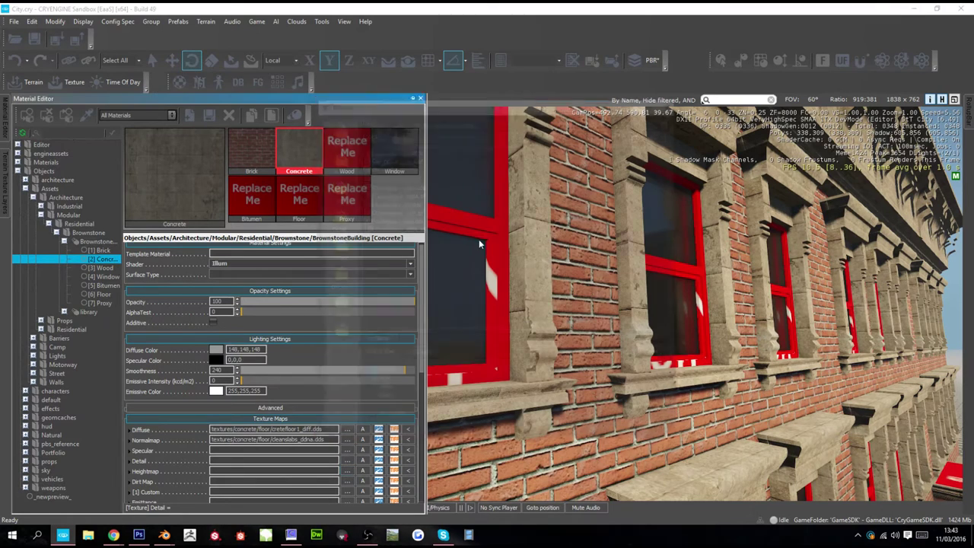
double_click(402, 220)
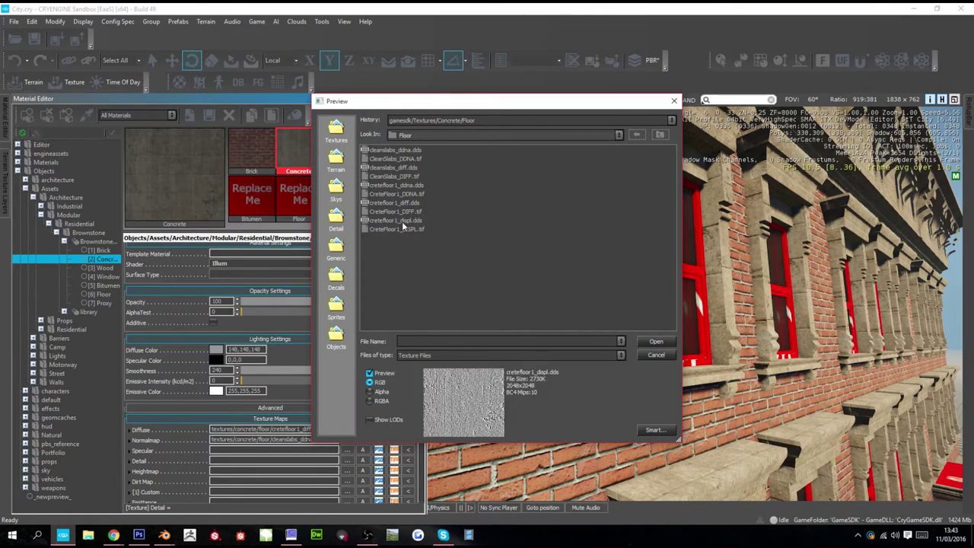
scroll(183, 380, down, 3)
scroll(193, 306, down, 3)
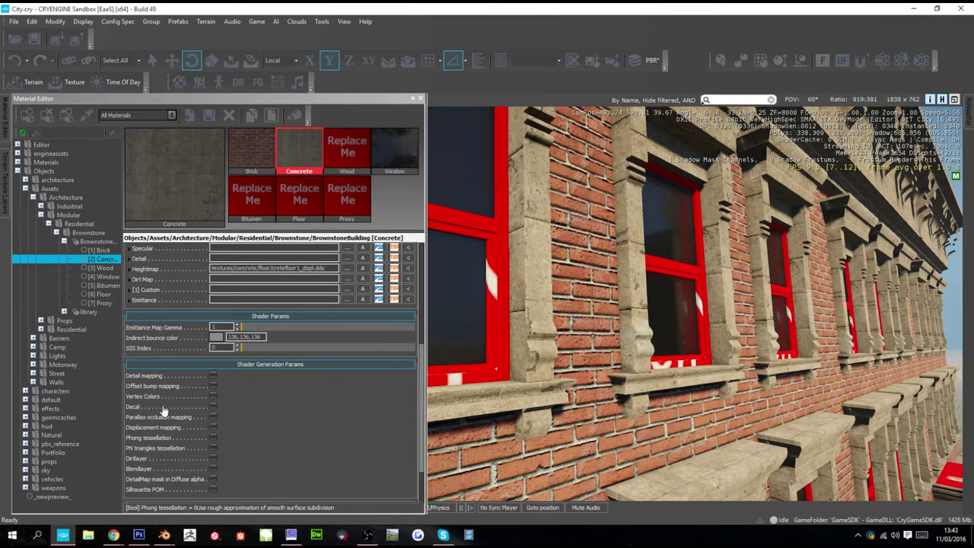
scroll(162, 432, down, 2)
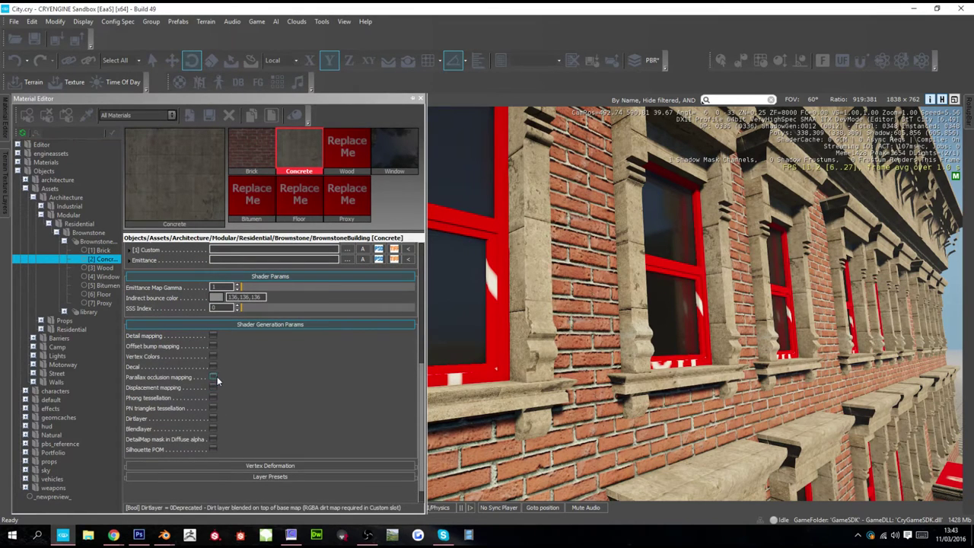
click(216, 377)
drag(257, 324, 241, 324)
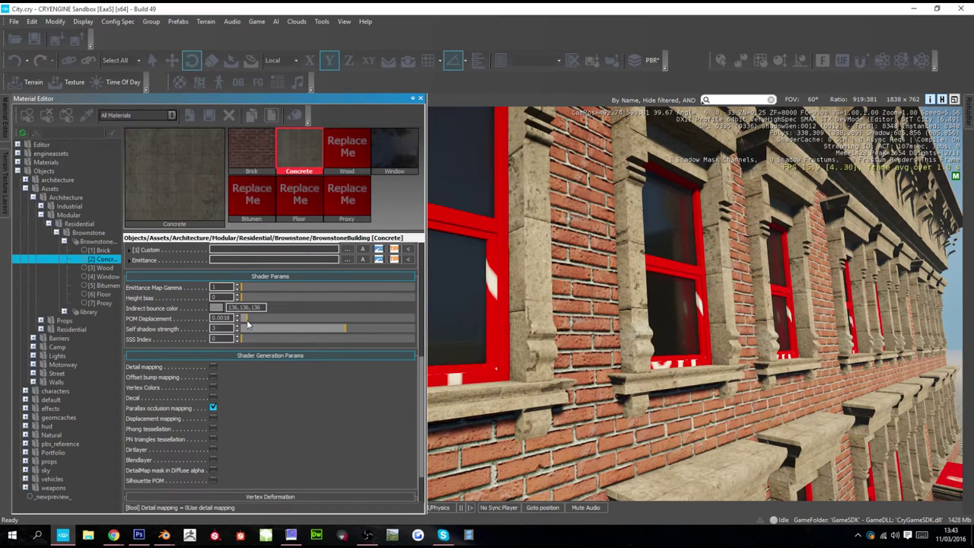
- Examine the concrete on the window surrounds, porches and entrance stairs across the brownstone facade
right_drag(583, 339, 599, 335)
scroll(599, 335, down, 2)
mouse_move(311, 274)
right_drag(457, 274, 480, 266)
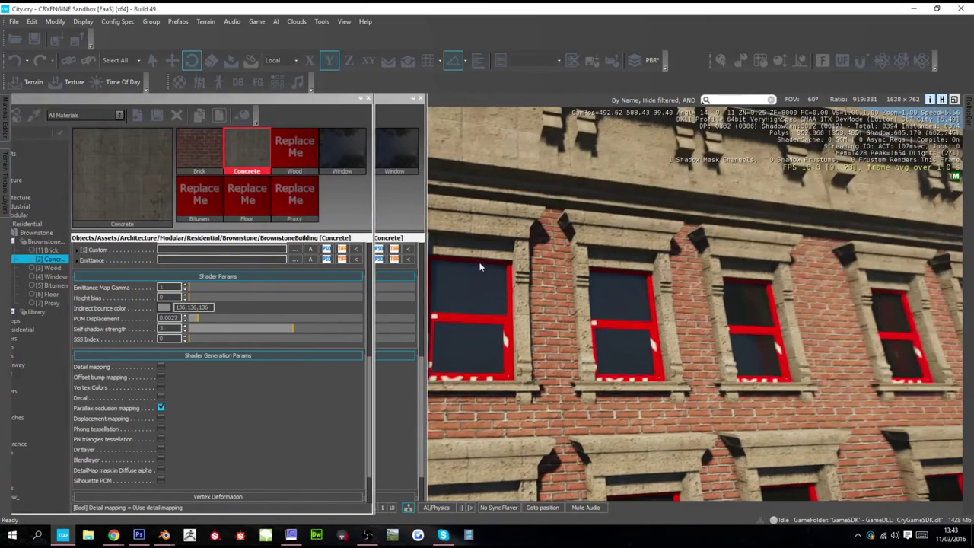
mouse_move(219, 174)
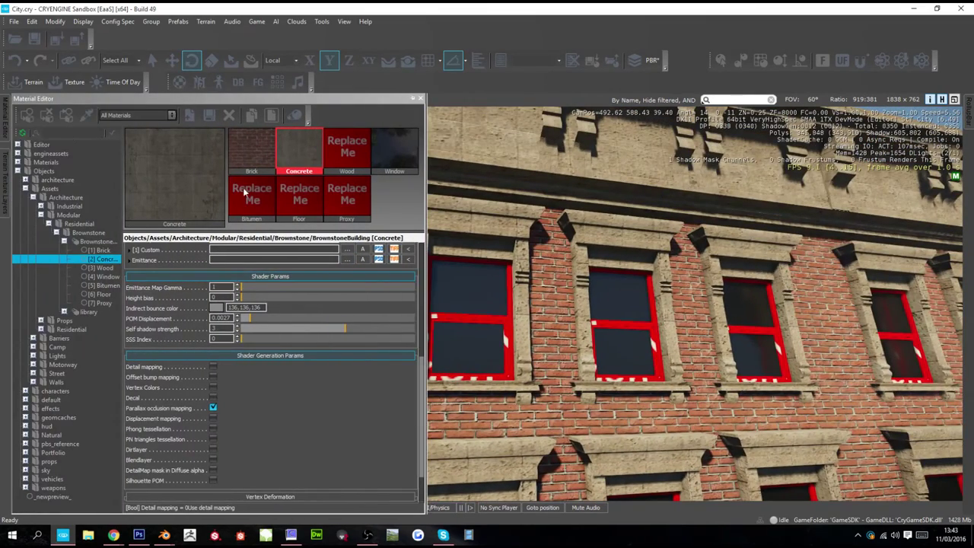
right_drag(601, 266, 606, 438)
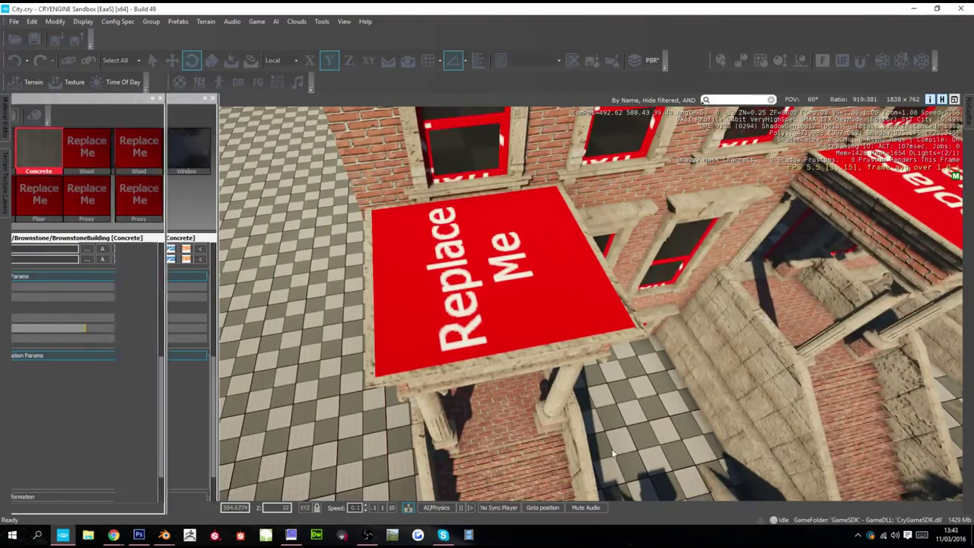
middle_drag(580, 383, 502, 297)
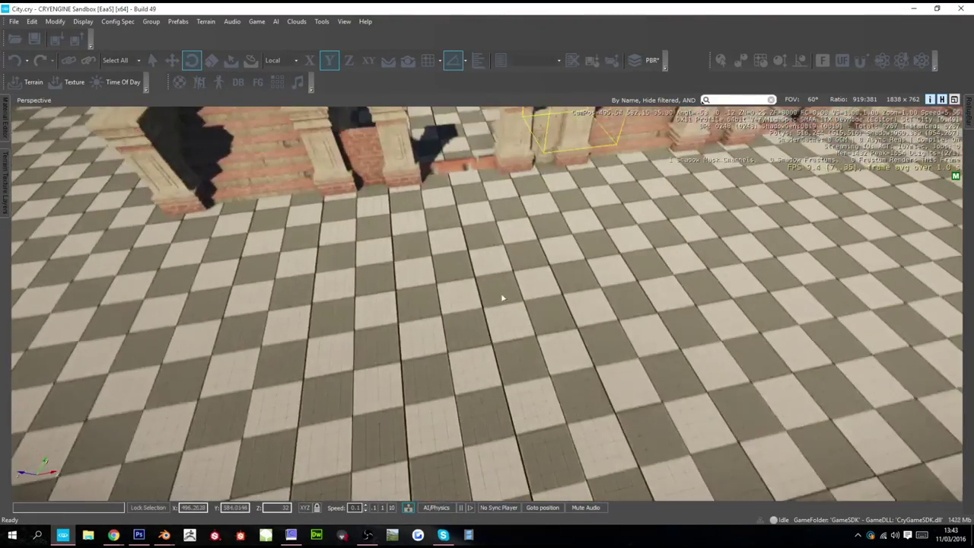
right_drag(502, 298, 492, 326)
right_drag(484, 251, 515, 312)
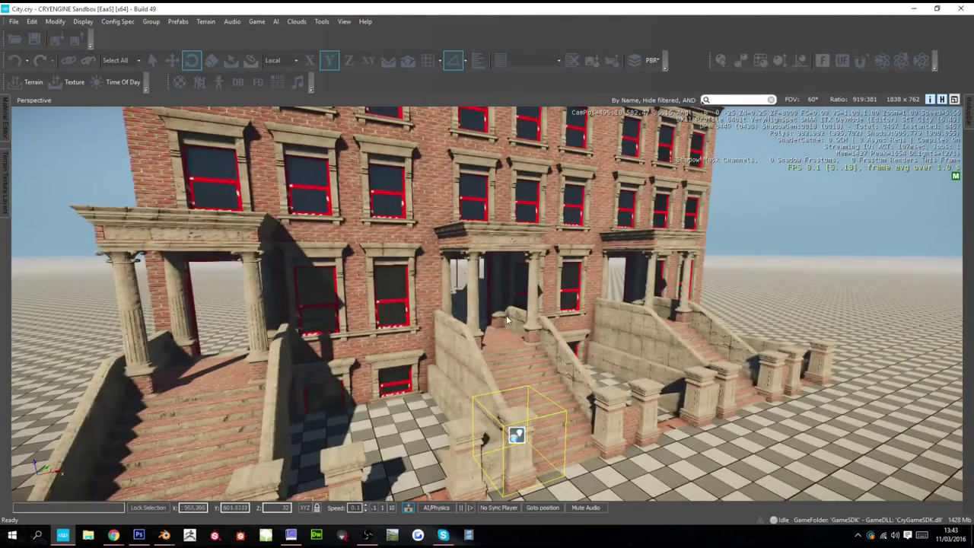
key(s)
key(a)
right_drag(501, 339, 467, 350)
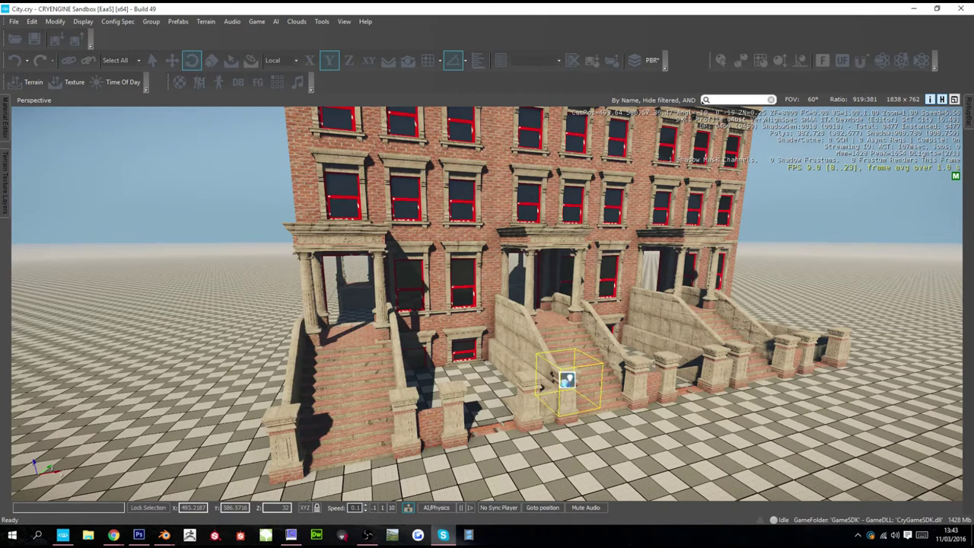
- Inspect the concrete surface up close on the stair's side wall next to the brick facade
right_drag(752, 203, 896, 200)
key(w)
key(w)
key(w)
key(w)
right_drag(670, 285, 688, 276)
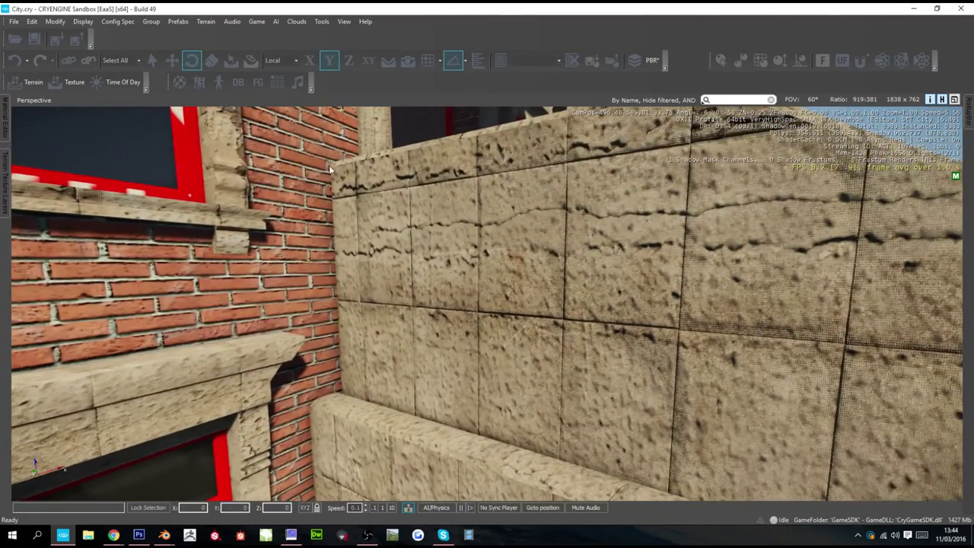
- Replace the Concrete material's normal map with cretefloor1_ddna.dds
click(3, 118)
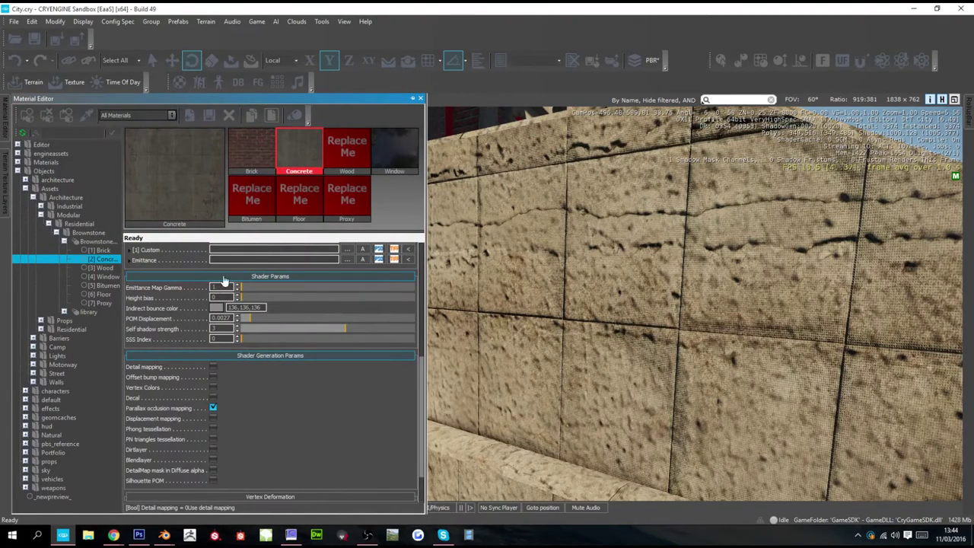
scroll(190, 342, up, 3)
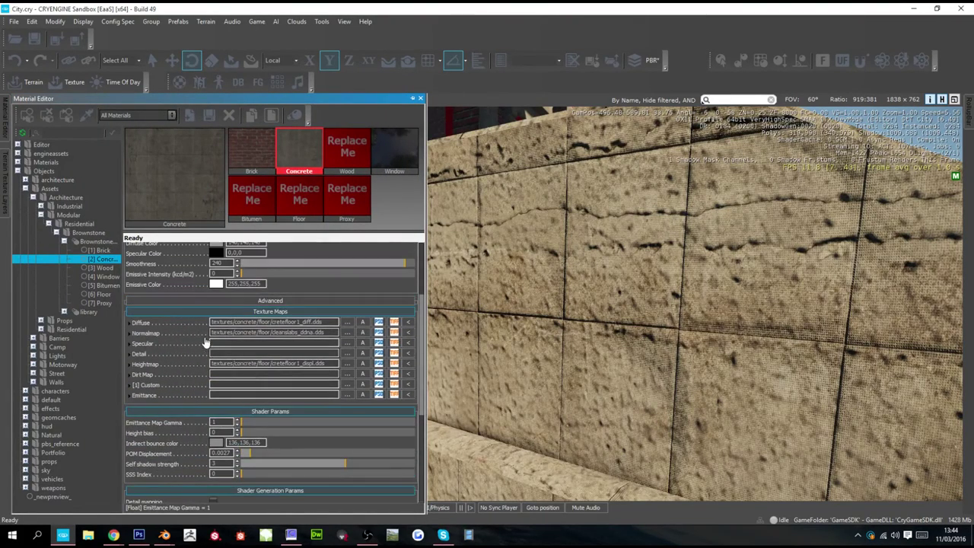
mouse_move(200, 337)
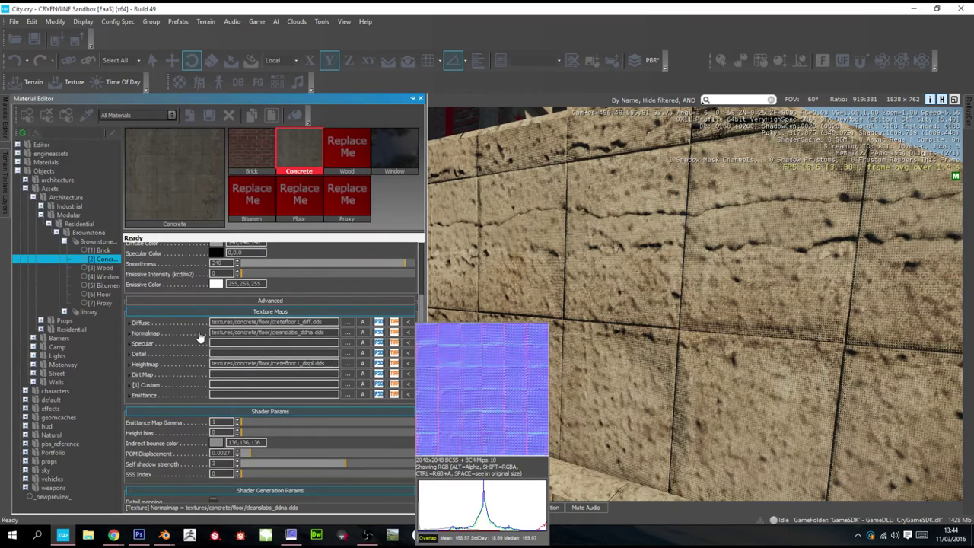
click(364, 333)
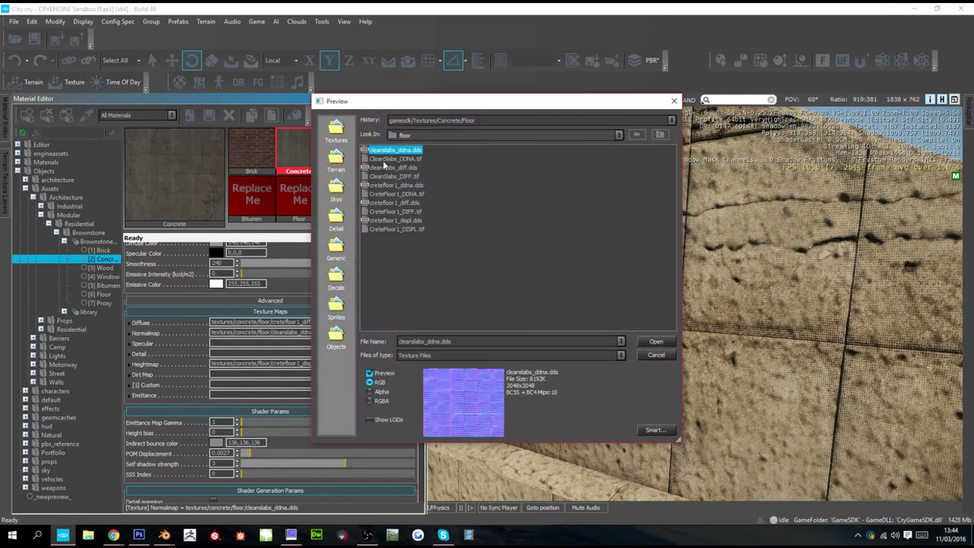
click(393, 185)
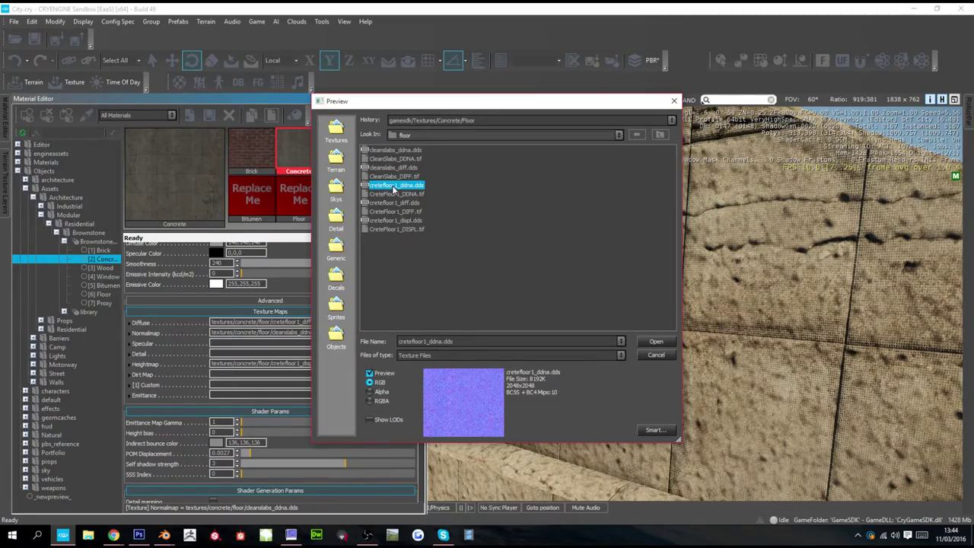
double_click(393, 186)
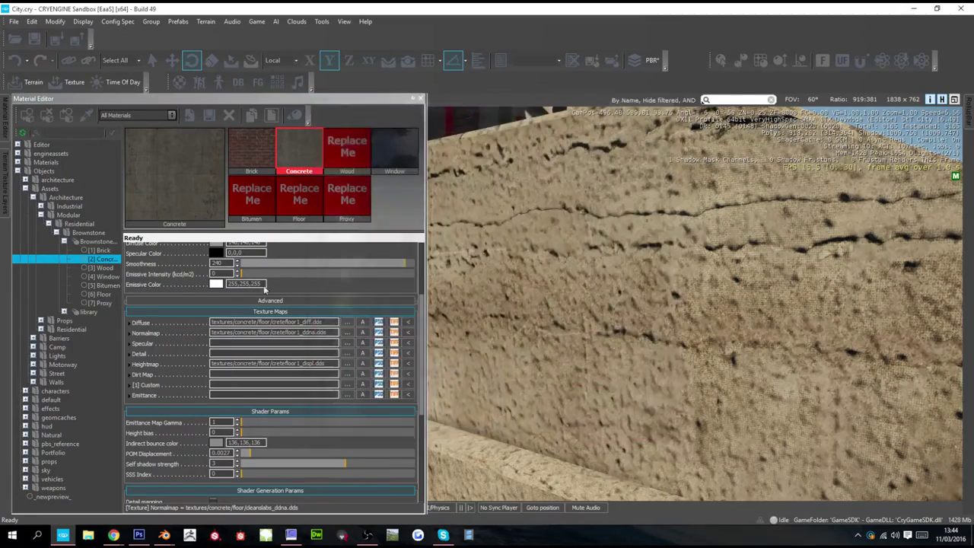
- Reselect cretefloor1_displ.dds as the Concrete heightmap and reduce its POM Displacement to about 0.0018
click(347, 364)
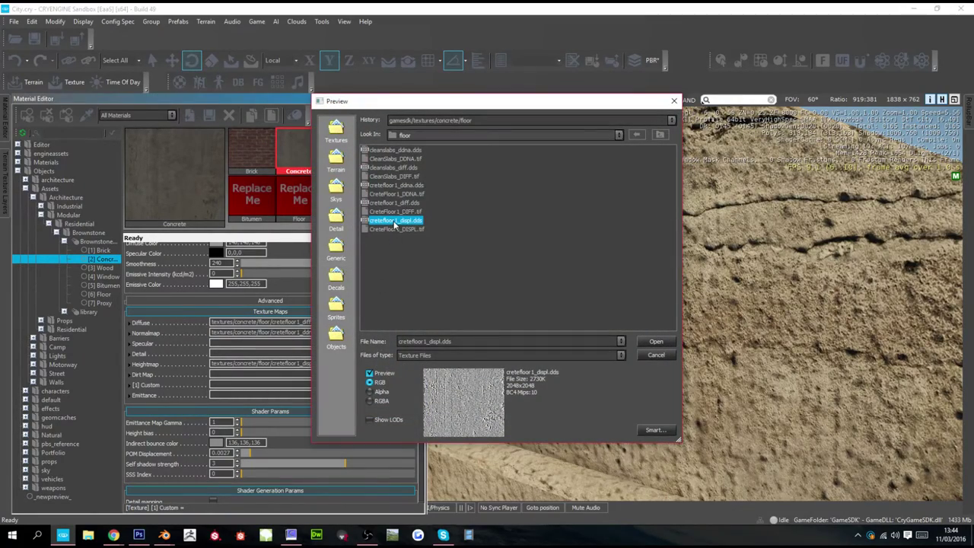
double_click(394, 223)
click(247, 455)
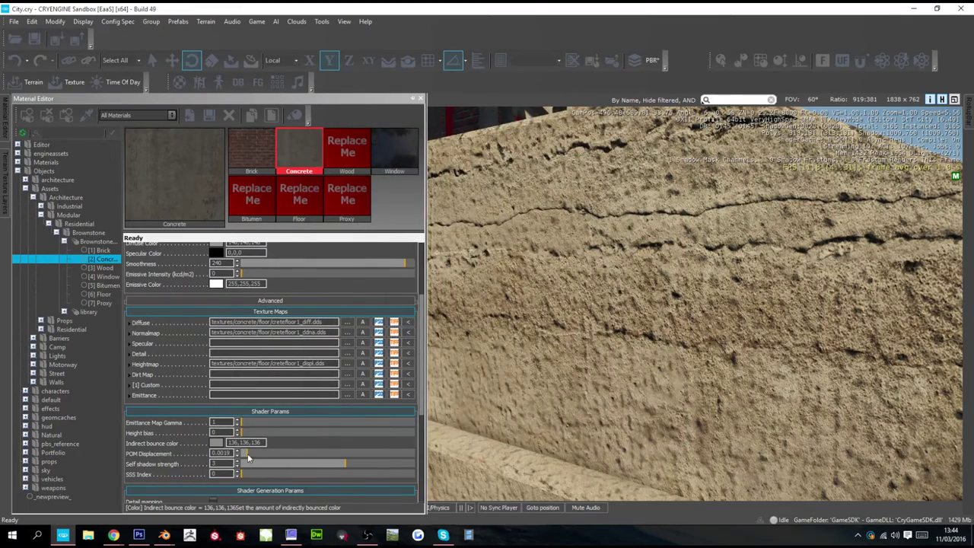
click(238, 458)
click(246, 455)
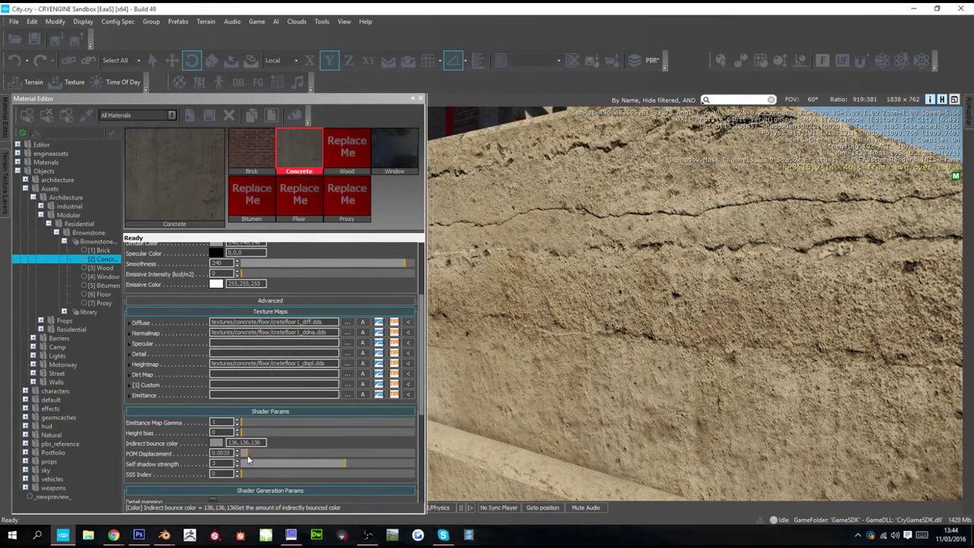
- Lower the Concrete material's self shadow strength to 1.78 and set its surface type to concrete
drag(319, 462, 303, 466)
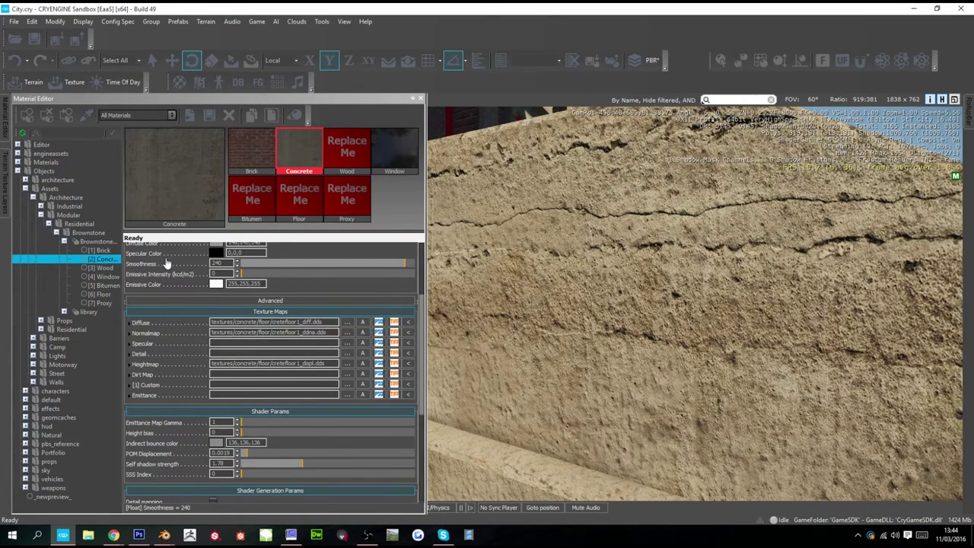
scroll(171, 267, up, 3)
click(212, 278)
click(236, 307)
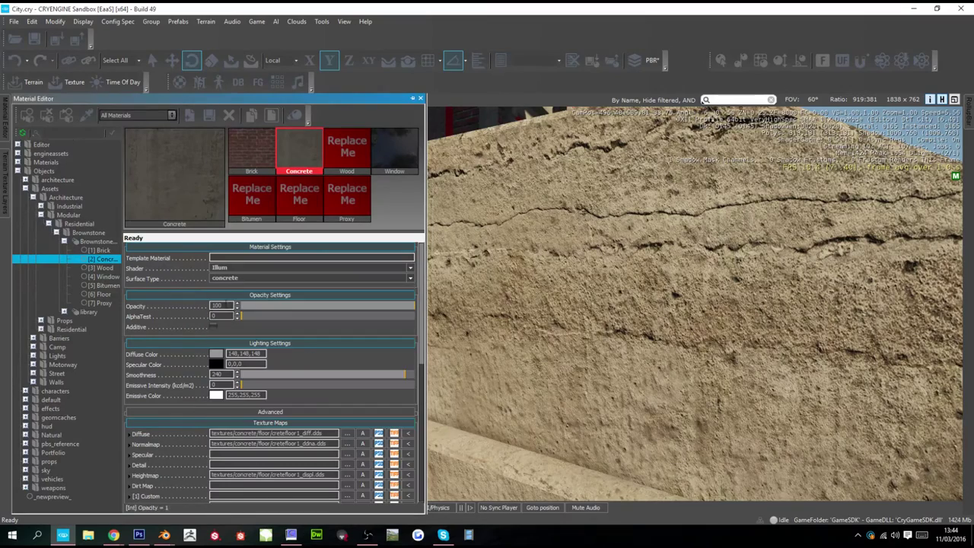
click(99, 242)
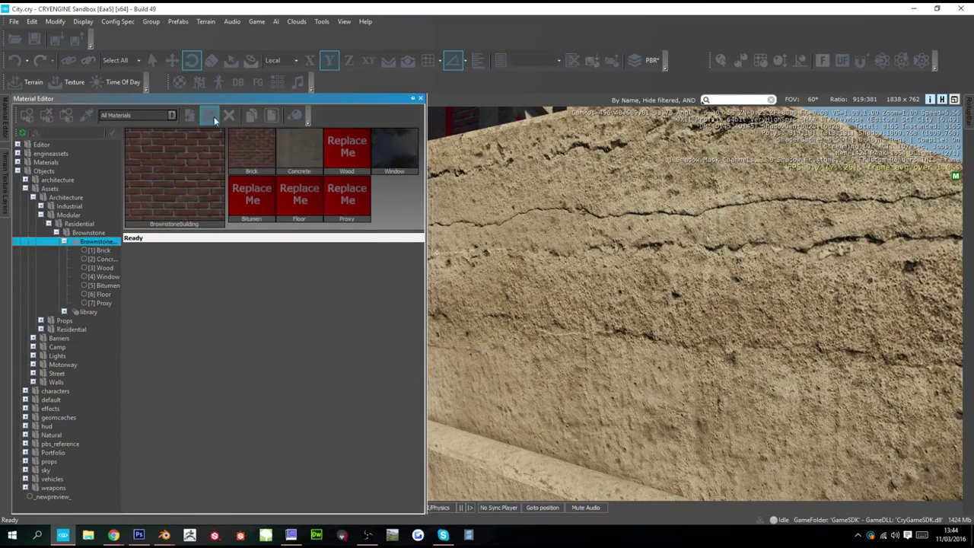
- Select the entity marked above the middle of the brownstone roofline and raise it along Z
key(s)
right_drag(529, 322, 526, 322)
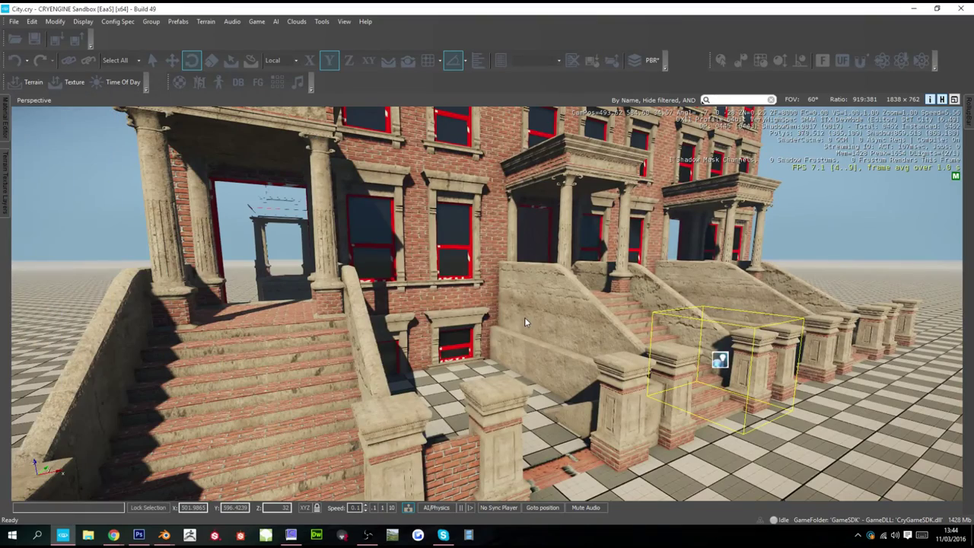
middle_drag(518, 322, 517, 338)
right_drag(516, 337, 478, 251)
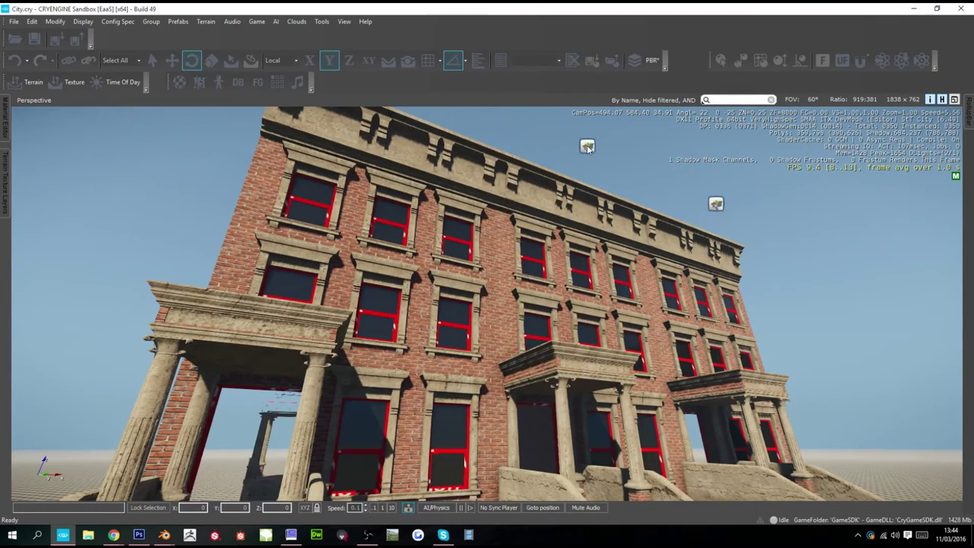
click(586, 148)
click(172, 60)
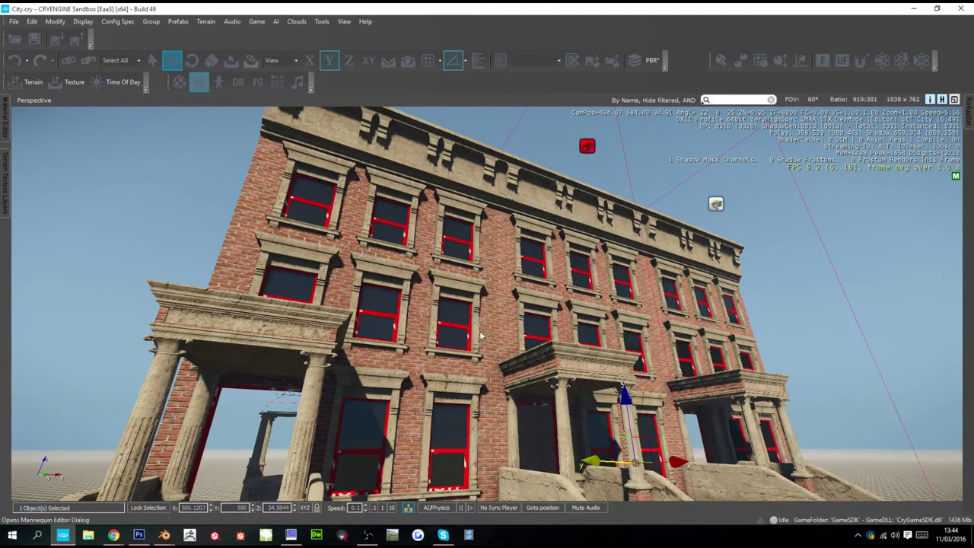
drag(625, 409, 619, 351)
key(2)
- Examine the brick-textured steps and concrete side walls of the building's stairs up close
right_drag(618, 352, 829, 496)
key(d)
key(w)
key(w)
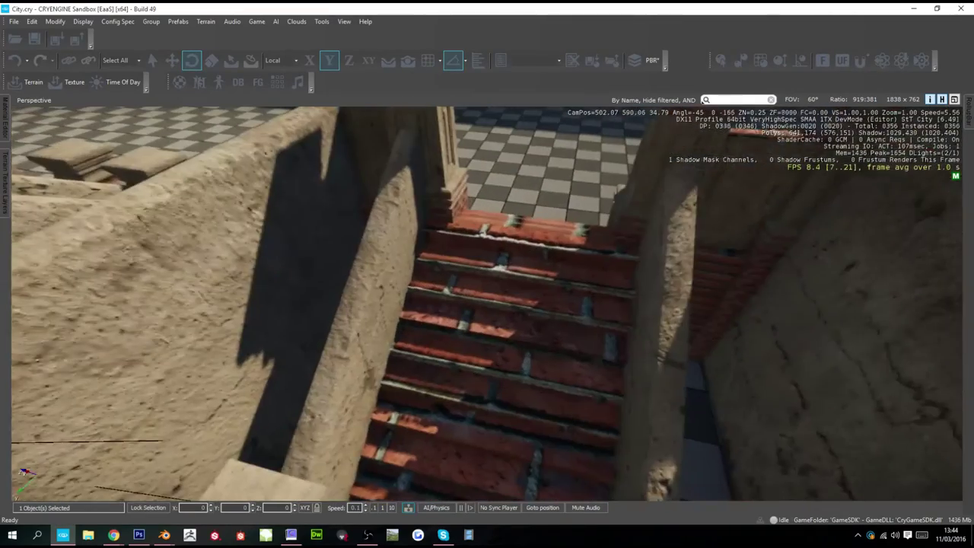
right_drag(548, 319, 303, 293)
key(d)
key(w)
key(s)
key(d)
key(w)
- Switch to Blender and open the Front_Porch mesh for editing around the lower staircase
key(alt+Tab)
key(alt+Tab)
key(alt+Tab)
key(alt+Tab)
scroll(612, 343, up, 4)
middle_drag(602, 333, 424, 354)
key(z)
key(z)
scroll(418, 369, up, 4)
right_click(408, 380)
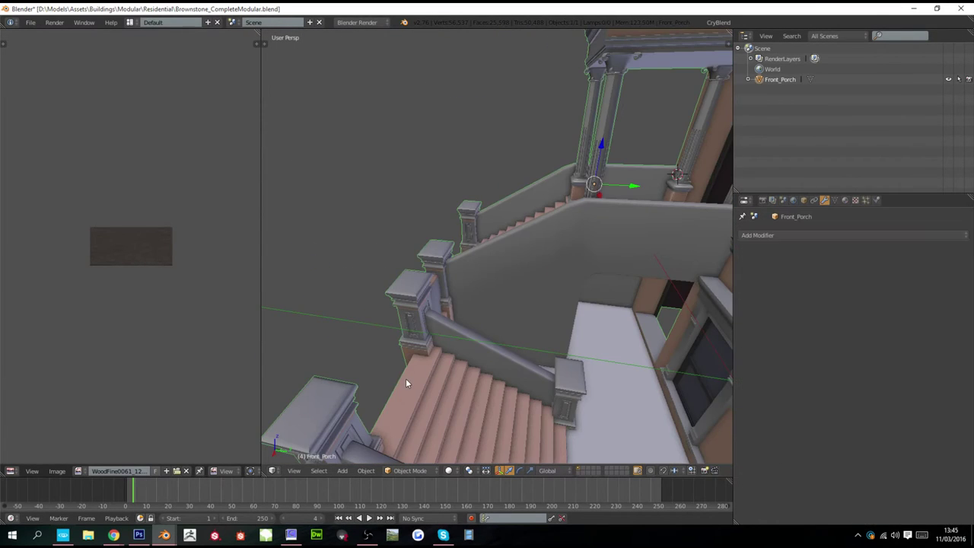
key(Tab)
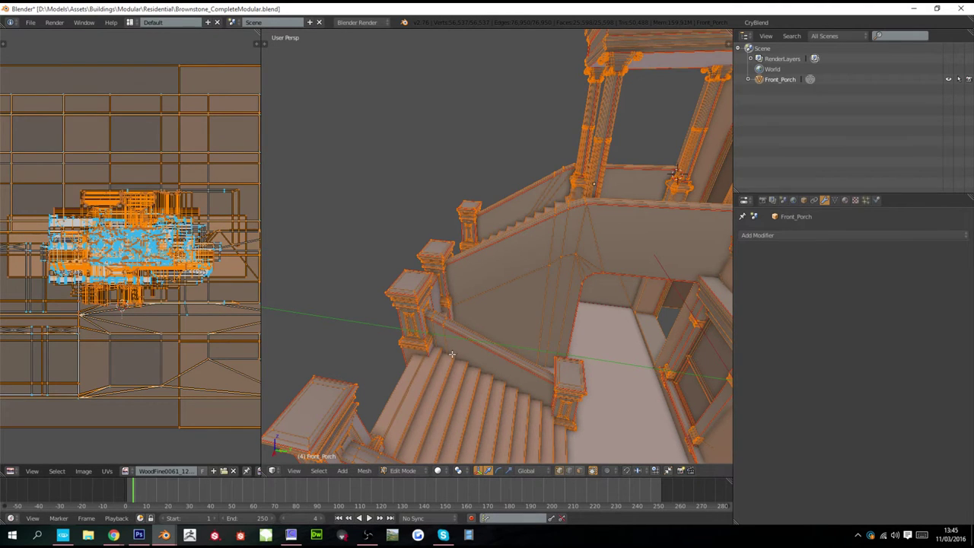
- Try to select the lower staircase's connected step faces and move them as one piece
scroll(453, 353, down, 4)
middle_drag(453, 353, 525, 339)
scroll(495, 299, up, 2)
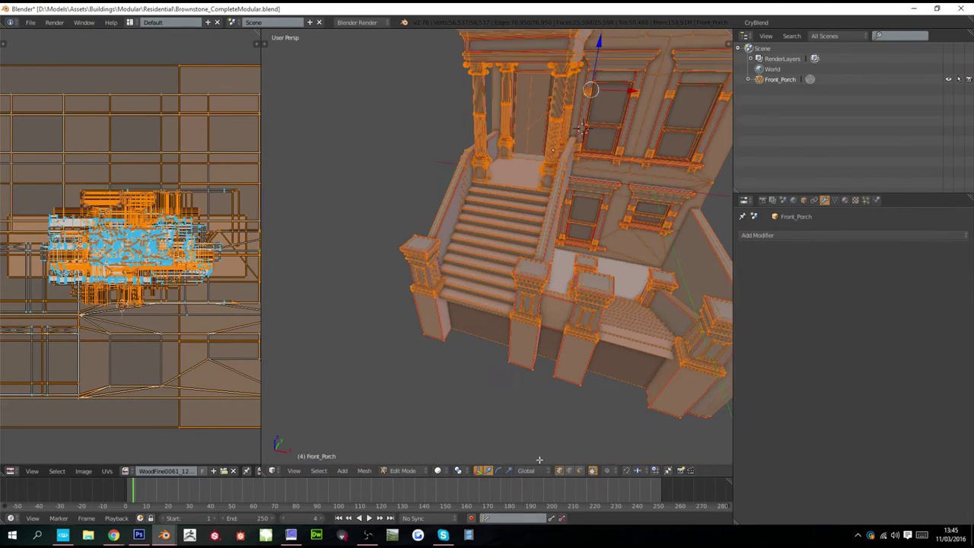
click(579, 472)
key(a)
key(c)
scroll(507, 194, up, 8)
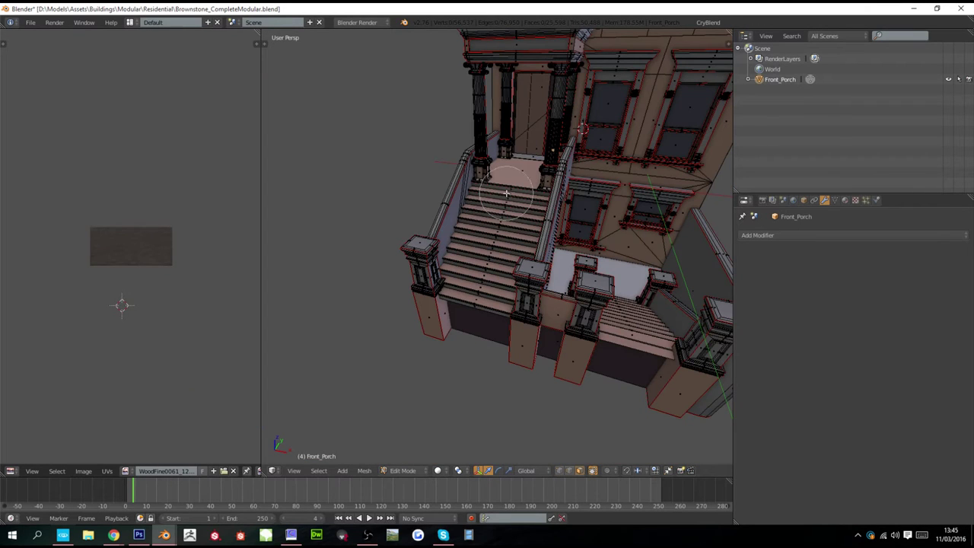
click(636, 333)
middle_drag(635, 335, 601, 337)
key(a)
key(c)
drag(610, 379, 637, 358)
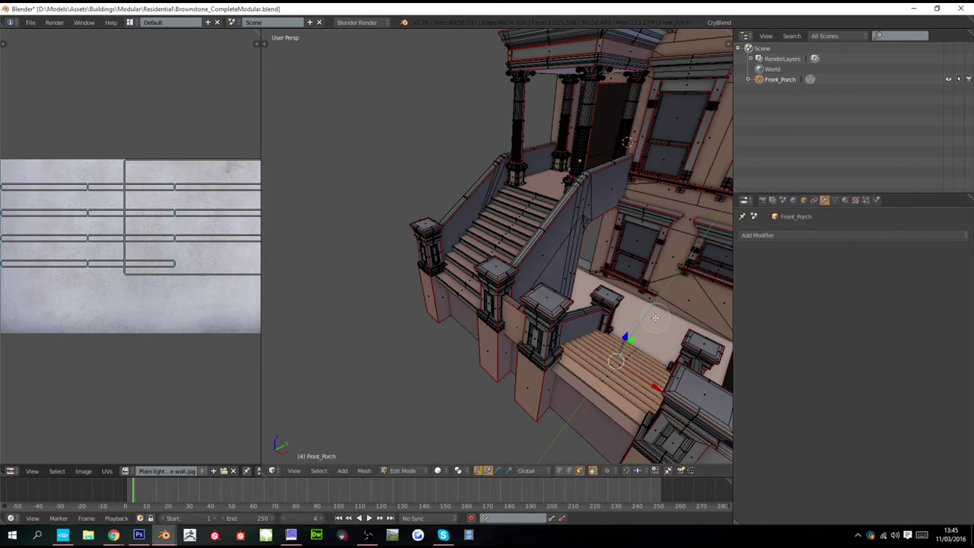
middle_click(654, 317)
key(ctrl+l)
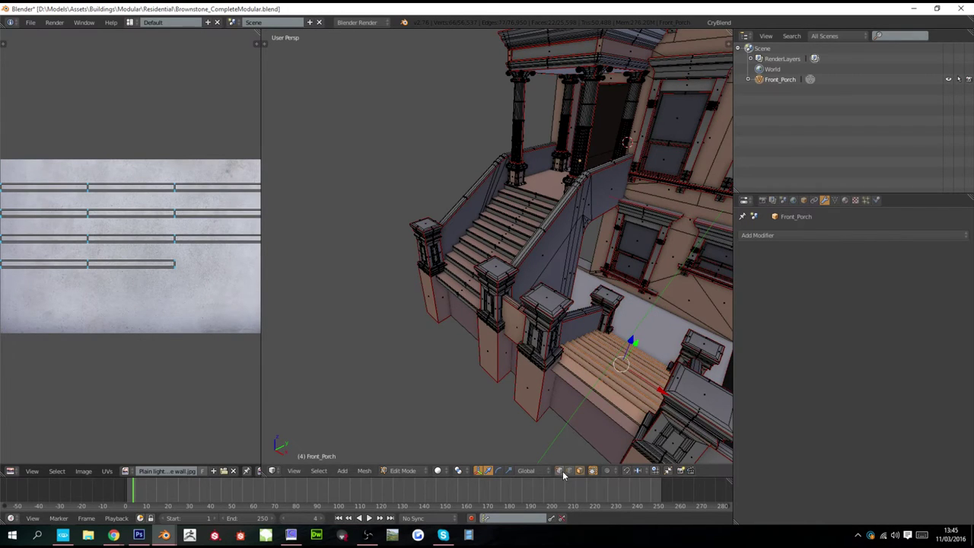
key(g)
right_click(601, 328)
key(z)
middle_drag(596, 329, 503, 322)
key(z)
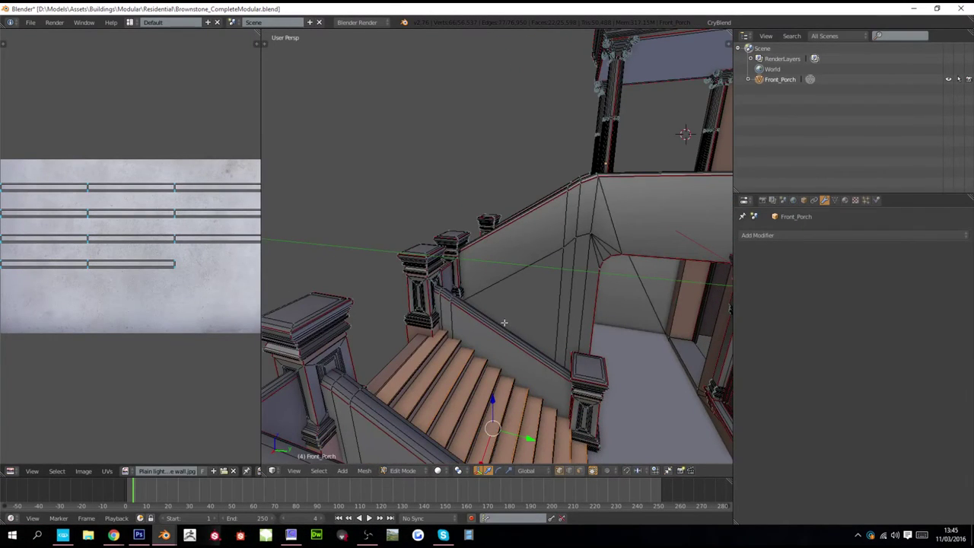
- Merge the duplicate vertices across the whole Front_Porch mesh with Remove Doubles
key(a)
key(a)
key(w)
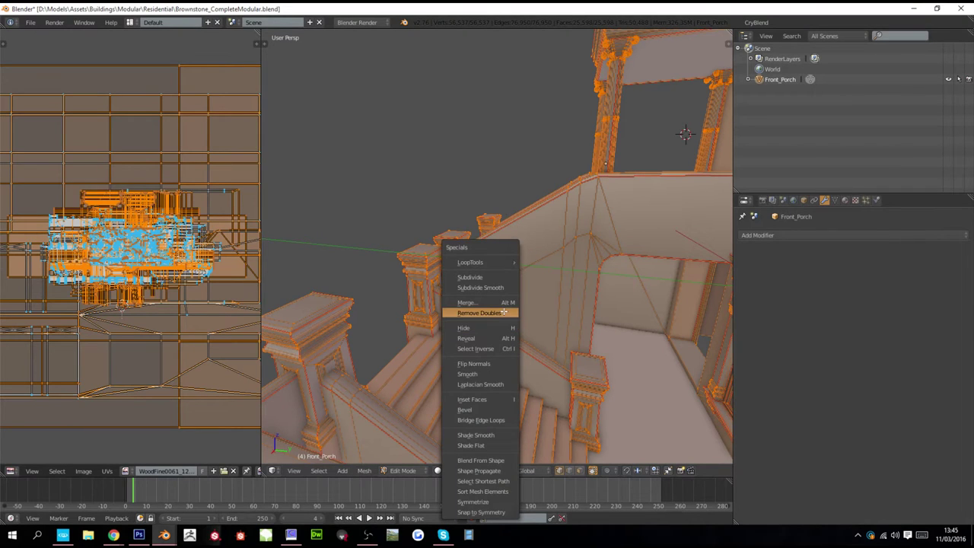
click(487, 313)
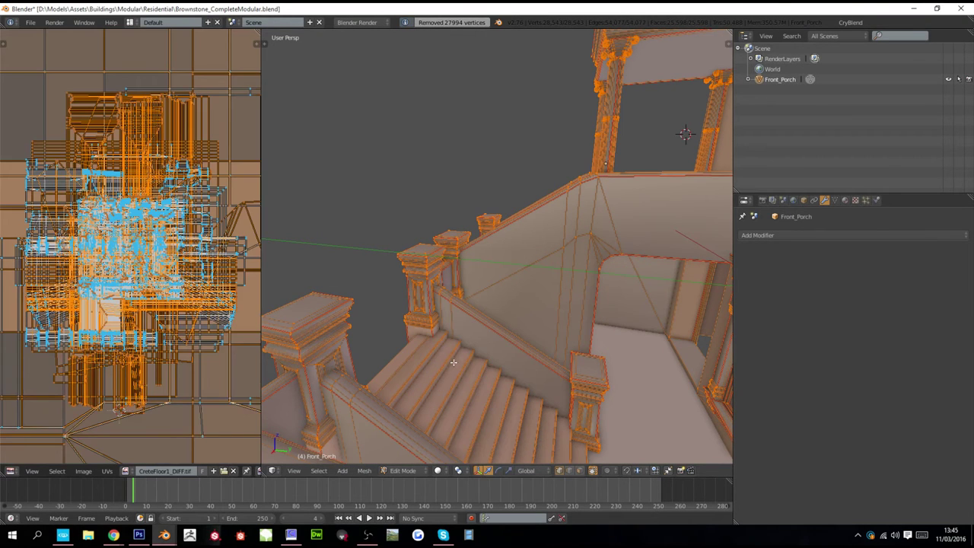
- Select all step faces of the lower staircase and separate the selection into its own object
click(580, 473)
key(a)
middle_drag(532, 431, 506, 431)
scroll(502, 420, down, 4)
scroll(508, 430, up, 2)
key(c)
scroll(520, 416, up, 2)
drag(519, 417, 441, 357)
key(l)
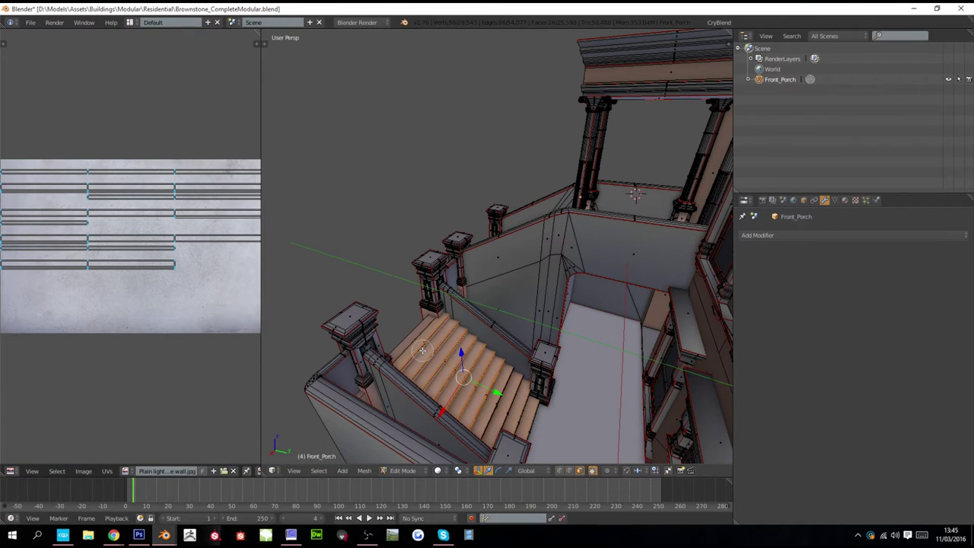
key(l)
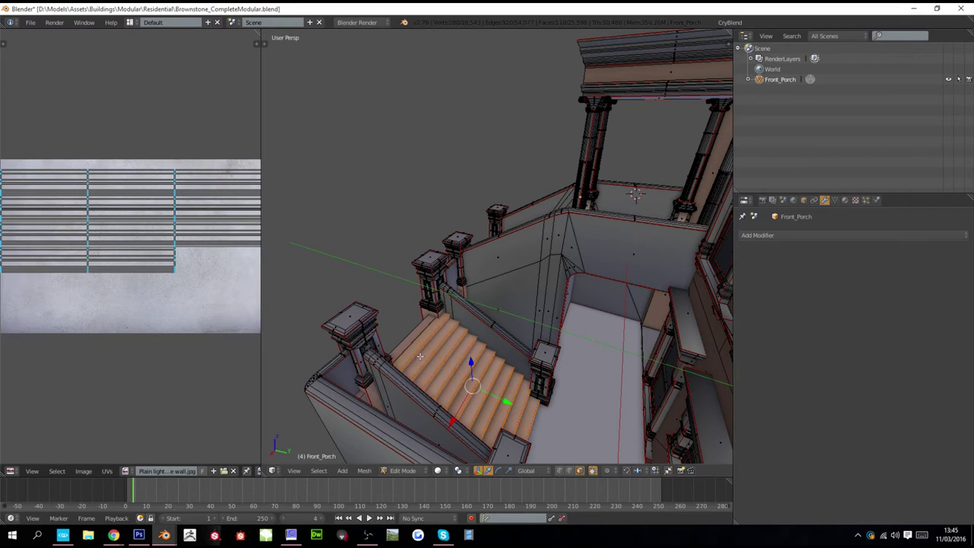
key(g)
key(Escape)
key(p)
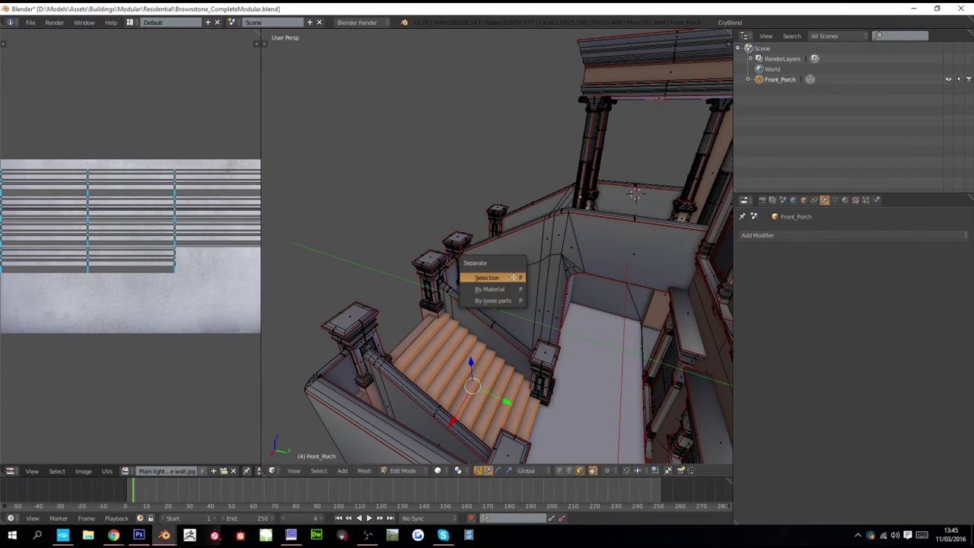
click(515, 277)
- Hide the separated steps to check the porch geometry and reveal them again
key(Tab)
right_click(465, 352)
key(h)
middle_drag(466, 351, 505, 311)
key(alt+h)
- Duplicate the connected steps of Front_Porch's main staircase and place the copy along X over the lower staircase
right_click(514, 249)
key(Tab)
middle_drag(514, 251, 478, 285)
key(a)
key(a)
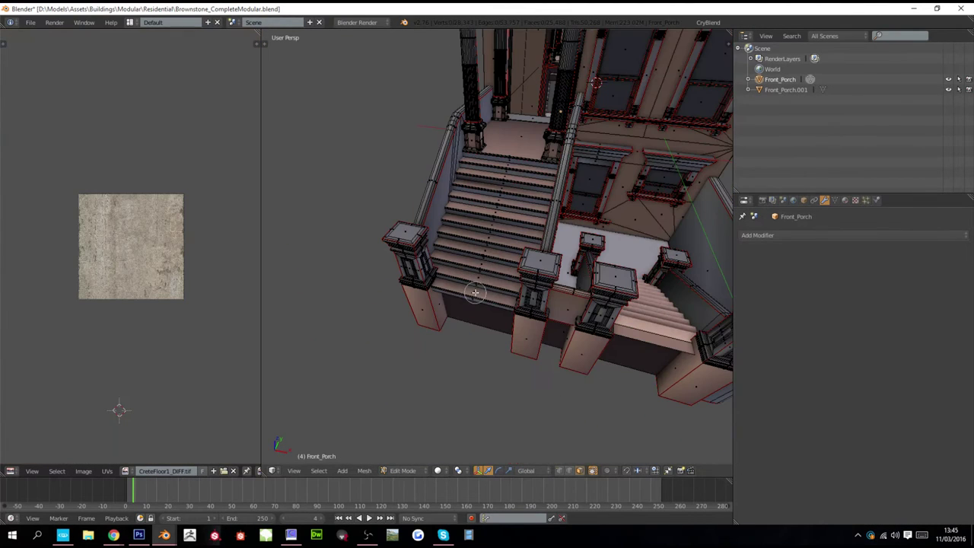
drag(478, 289, 499, 211)
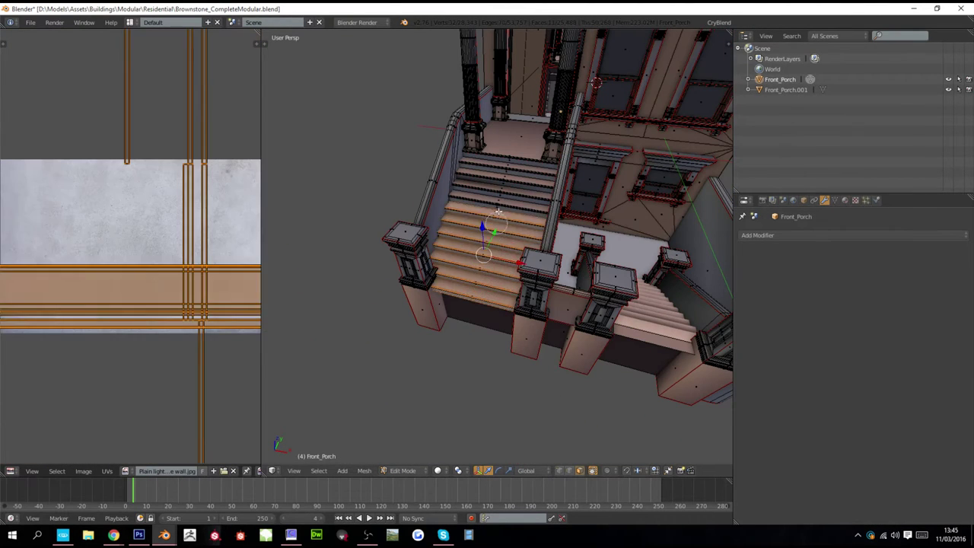
shift+right_click(499, 202)
key(ctrl+l)
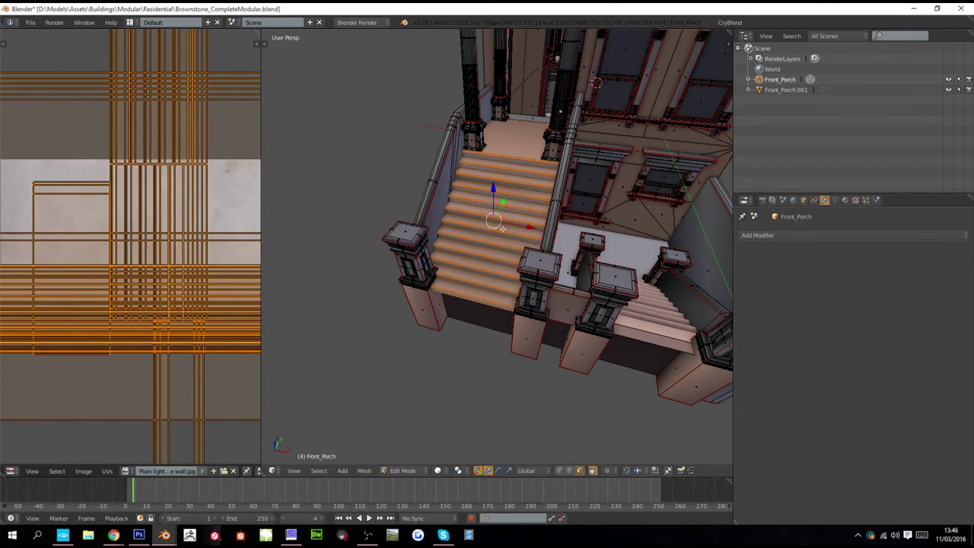
key(shift+d)
key(x)
click(641, 259)
- Rotate the duplicated steps 180° about Z and lower them about 1.83 units onto the lower staircase
text(rz1)
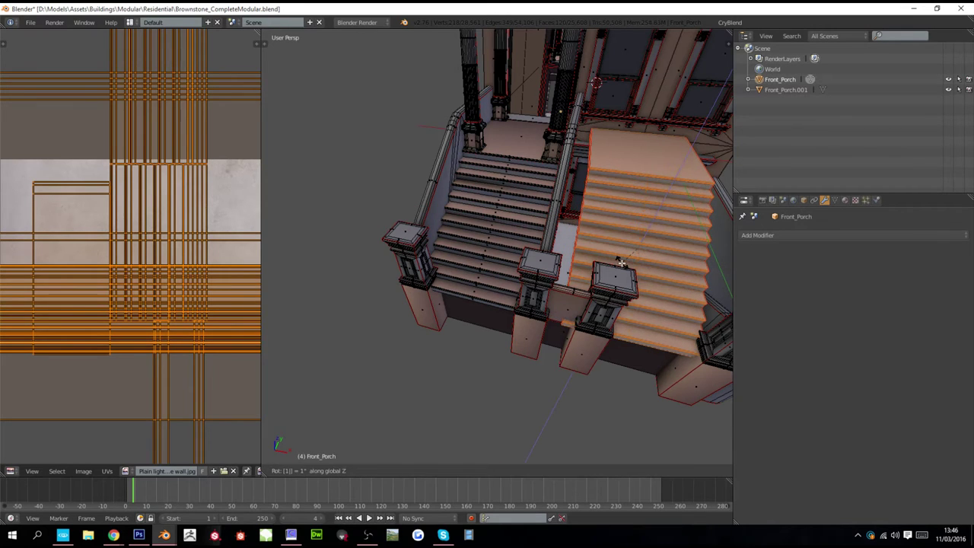
text(80)
key(Return)
middle_drag(613, 261, 483, 253)
key(g)
key(z)
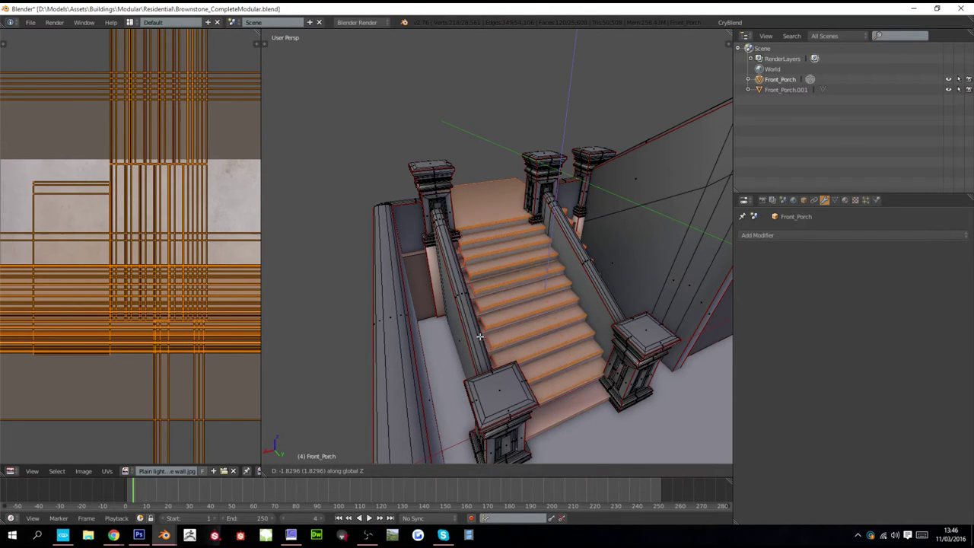
click(481, 335)
- Position the duplicated steps along X between the lower staircase's railings and rescale them along X
middle_drag(481, 335, 626, 375)
key(g)
key(x)
click(641, 342)
key(z)
key(z)
key(s)
key(y)
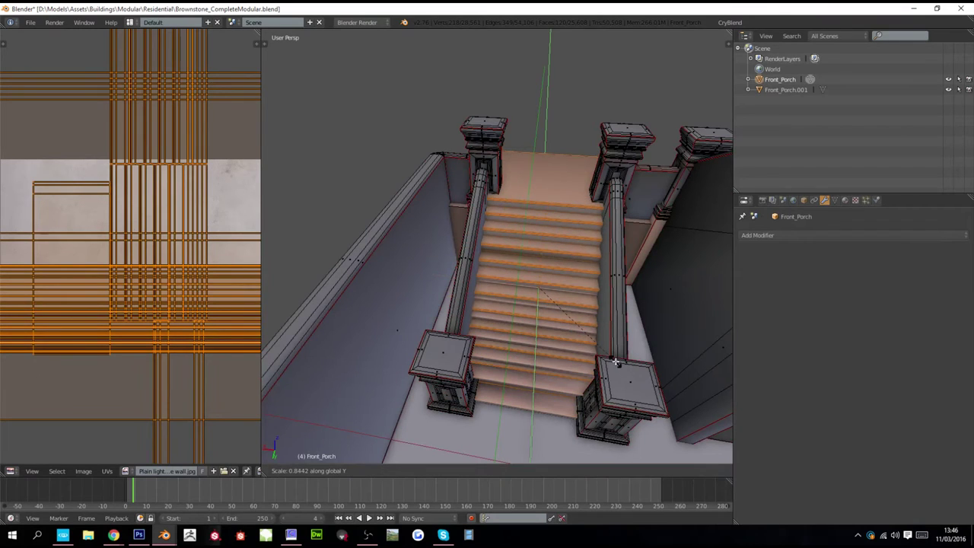
key(x)
click(608, 358)
key(g)
key(x)
click(603, 349)
- Refine the duplicated steps' X size and position, and scale them along Z to suit the lower staircase
key(s)
key(x)
click(615, 353)
key(g)
key(x)
click(615, 348)
key(s)
key(z)
click(615, 350)
- Nudge the duplicated steps about 0.01 units along Y to line up with the existing lower steps
middle_drag(616, 350, 604, 306)
scroll(586, 318, up, 10)
key(z)
key(z)
scroll(594, 312, up, 3)
key(g)
key(z)
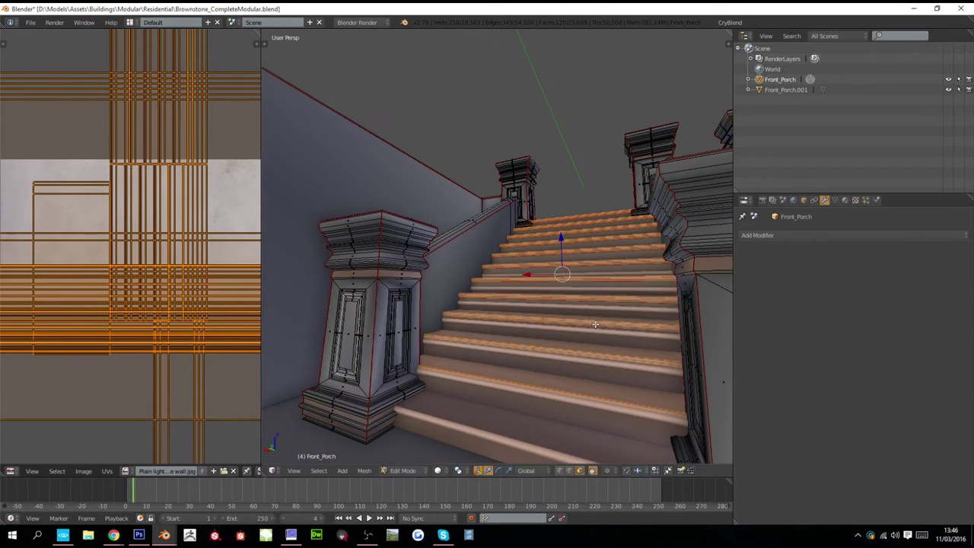
key(x)
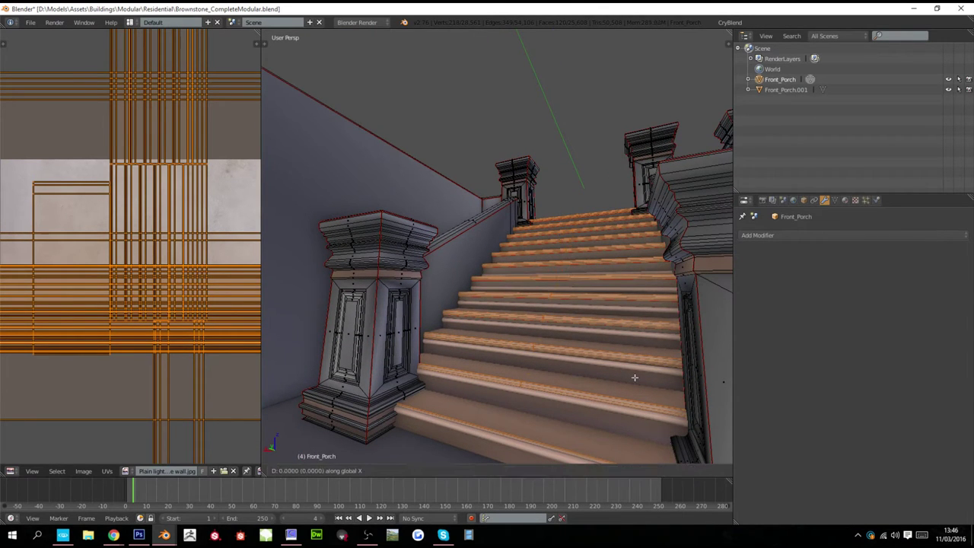
right_click(593, 392)
key(g)
key(y)
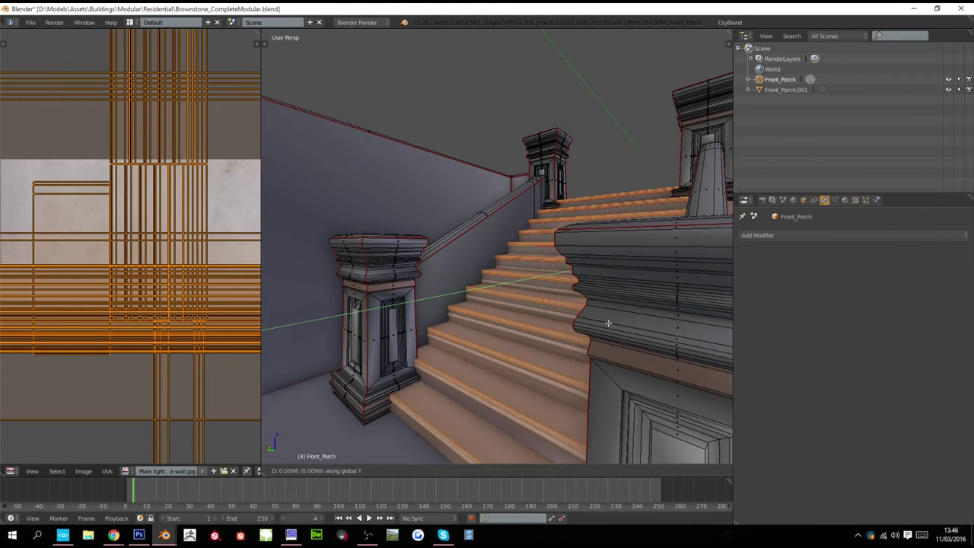
click(605, 322)
key(s)
key(z)
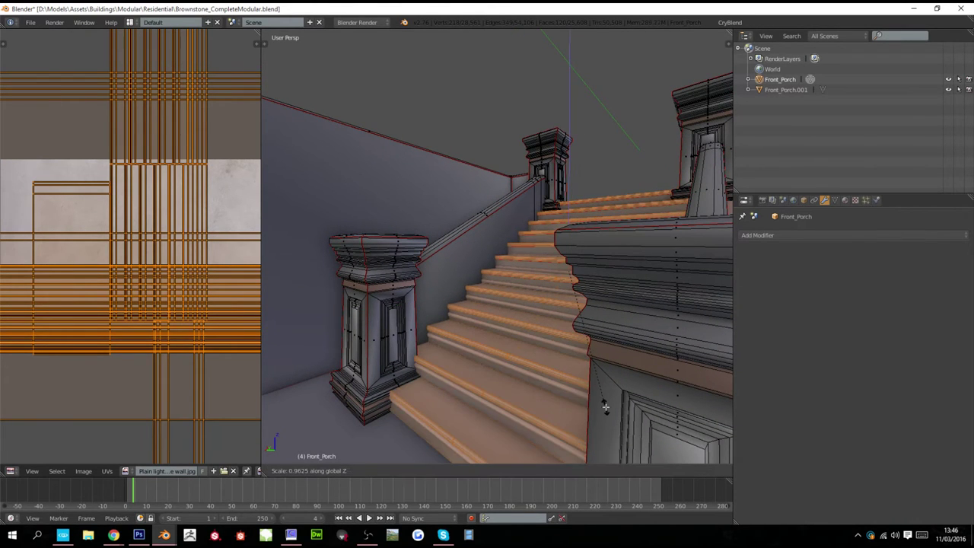
right_click(604, 397)
key(g)
key(z)
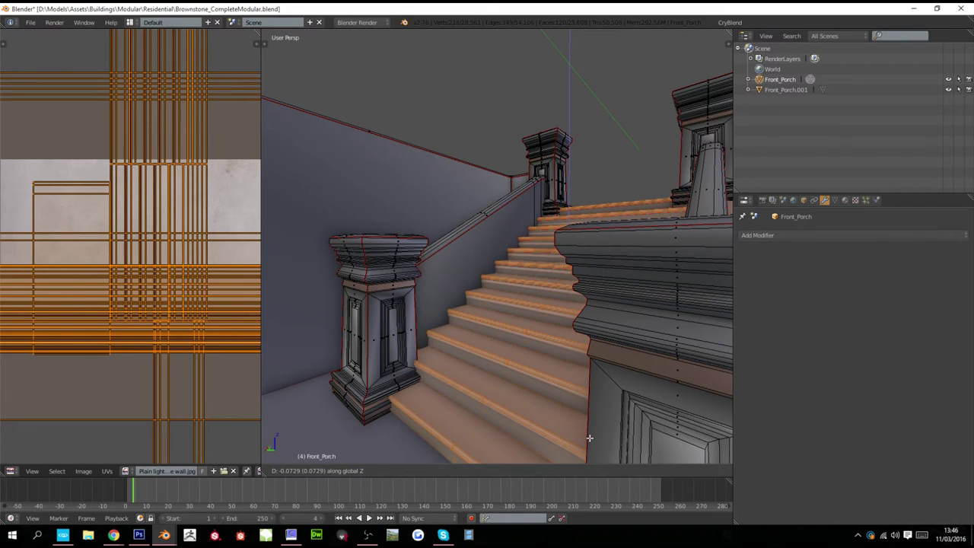
right_click(591, 389)
- Adjust the height of the duplicated steps along Z against the existing lower steps
middle_drag(592, 389, 596, 360)
key(g)
key(z)
click(582, 370)
key(g)
key(z)
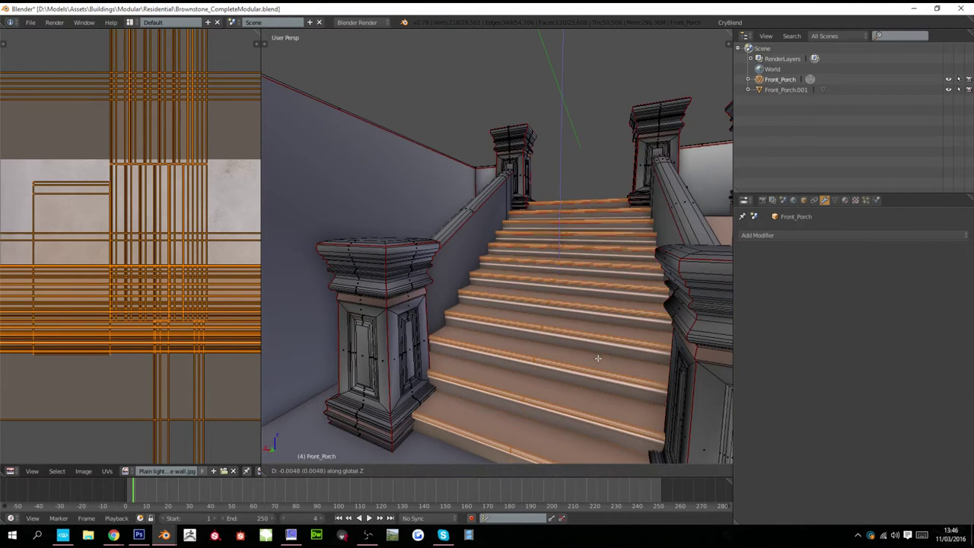
- Scale the duplicated steps along Z by about 0.99 to match the lower staircase's step heights
key(s)
key(z)
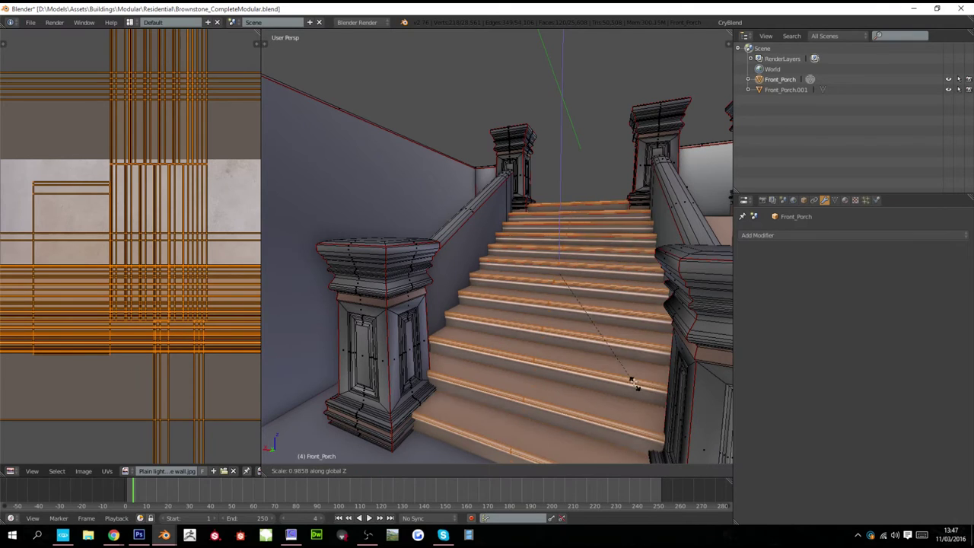
click(622, 357)
key(g)
key(z)
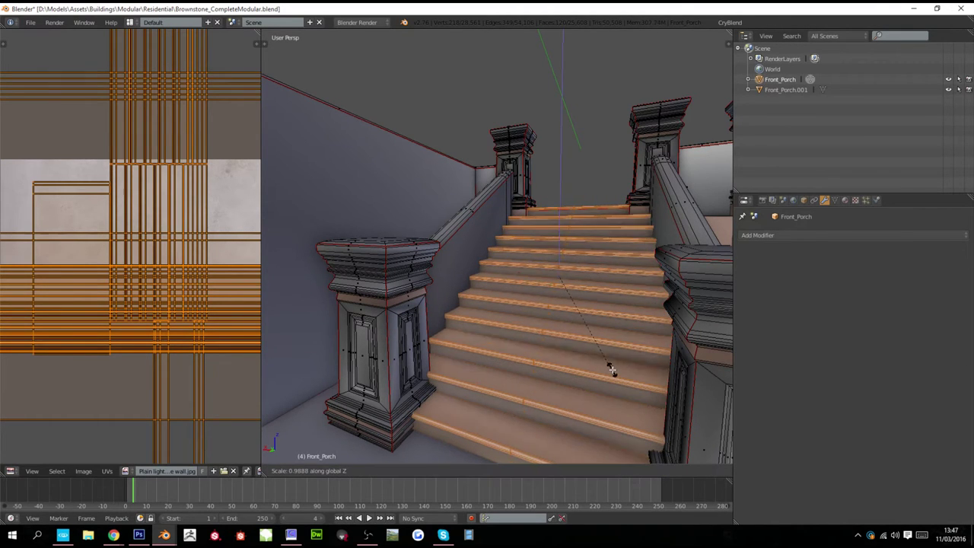
click(610, 378)
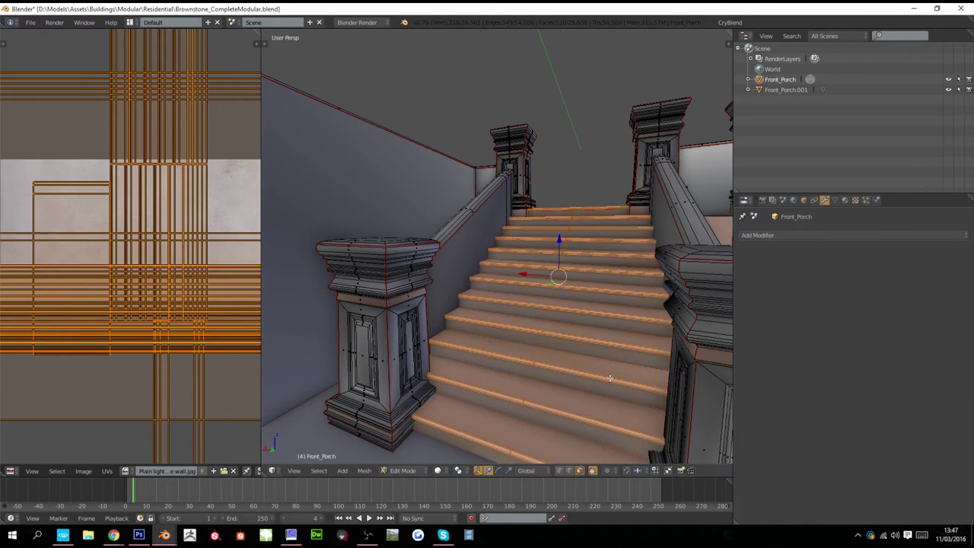
- Select the linked faces of the duplicated steps and isolate Front_Porch in local view with wireframe shading
middle_drag(608, 377, 578, 229)
key(Tab)
key(Tab)
key(Tab)
key(Tab)
right_click(583, 222)
key(ctrl+l)
key(z)
key(KP_Divide)
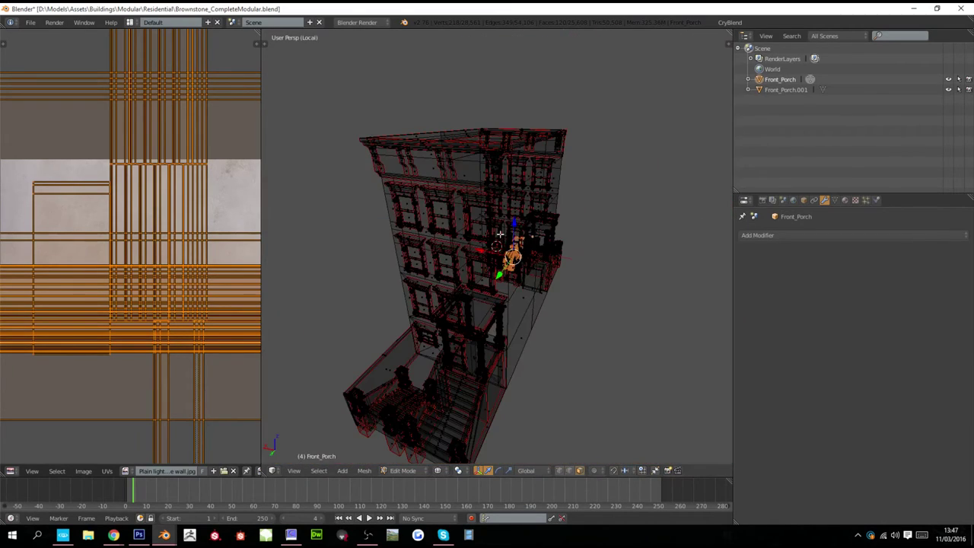
- Leave local view and hide all geometry except the selected duplicated steps
key(KP_Divide)
key(shift+h)
middle_drag(500, 236, 609, 232)
shift+middle_drag(323, 263, 402, 264)
scroll(402, 264, down, 3)
- Delete the flat landing slab at the upper end of the duplicated steps
key(a)
key(c)
scroll(433, 269, down, 4)
click(449, 251)
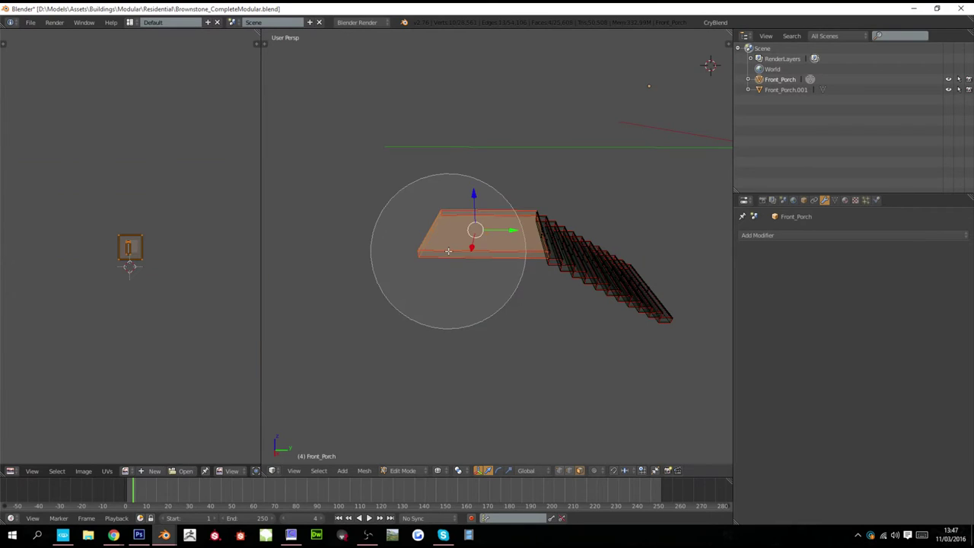
right_click(448, 251)
scroll(489, 248, up, 3)
key(x)
click(491, 273)
- Delete the faces of the leftover riser strip standing above the top step
mouse_move(558, 276)
middle_down()
mouse_move(484, 263)
mouse_move(596, 259)
middle_up()
key(z)
key(c)
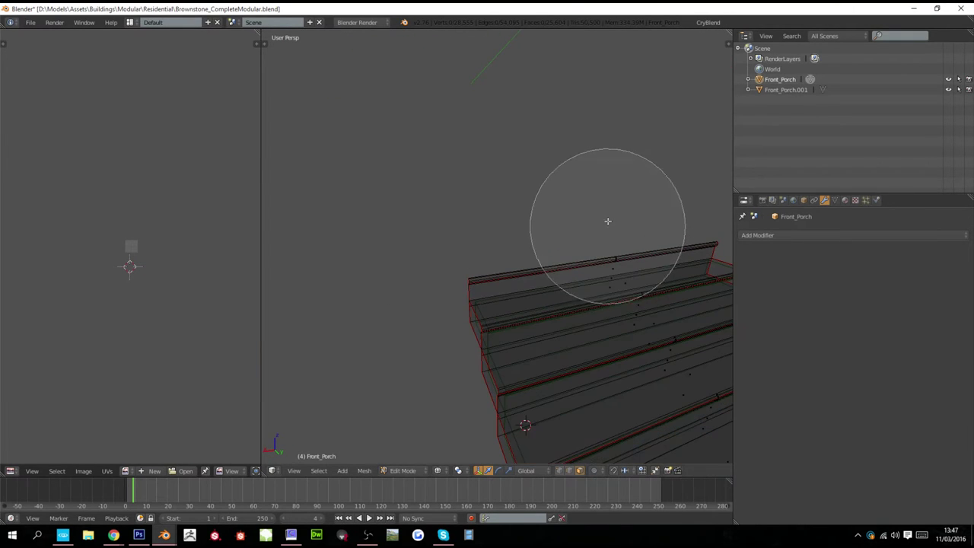
click(606, 195)
right_click(607, 200)
key(x)
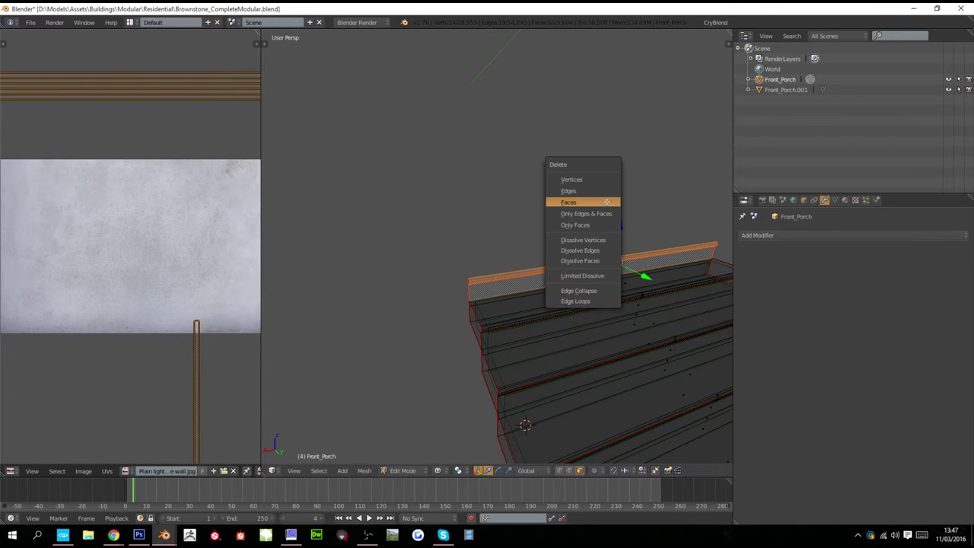
click(607, 201)
- Select the long back face of the top step in solid shading and start moving it
key(z)
middle_drag(552, 264, 608, 278)
right_click(587, 280)
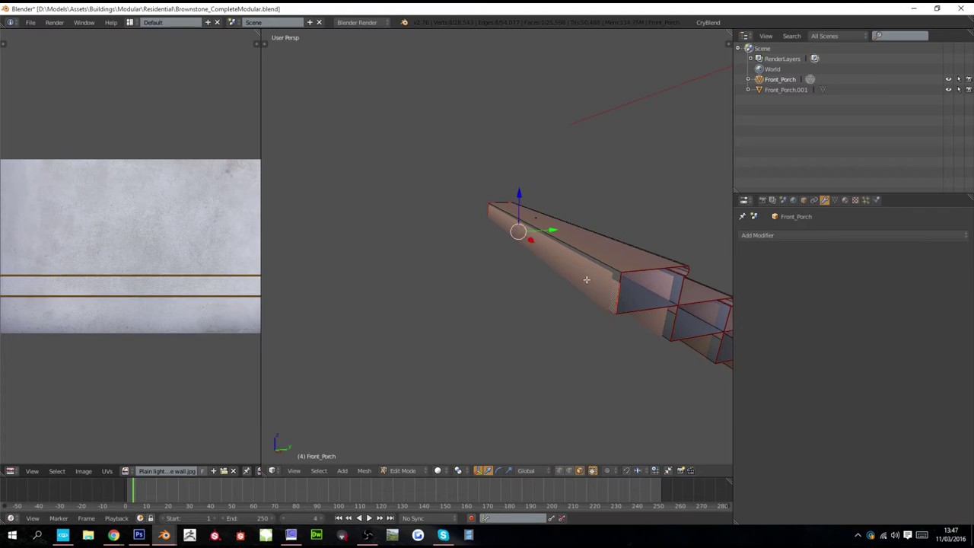
key(z)
key(z)
key(z)
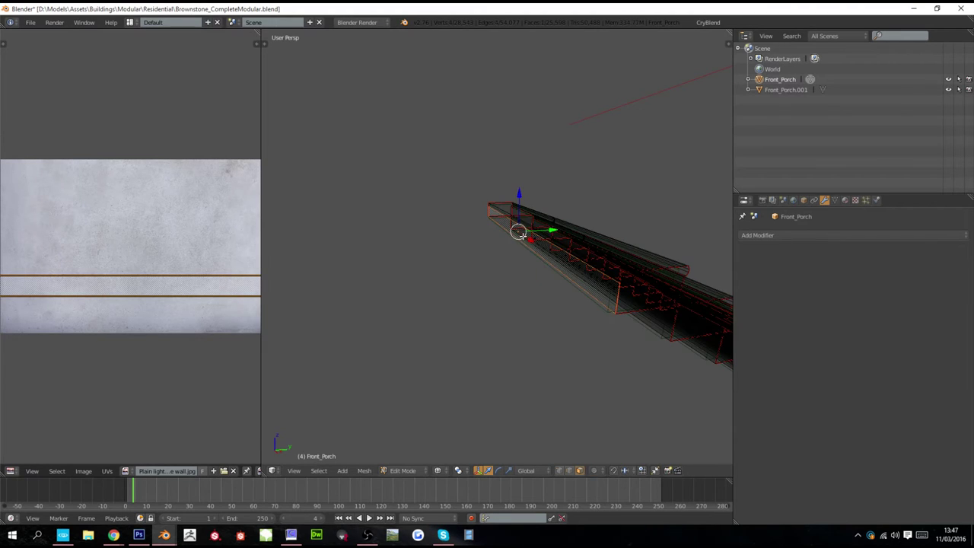
key(z)
key(z)
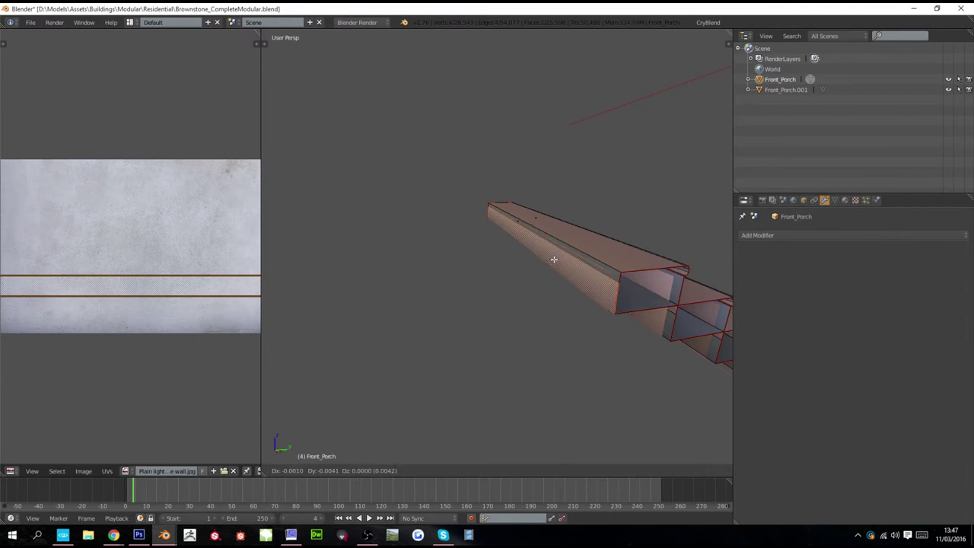
- Add the adjoining face to the selected front faces of the isolated stair piece and nudge them outward along the Y axis
key(z)
shift+right_click(569, 249)
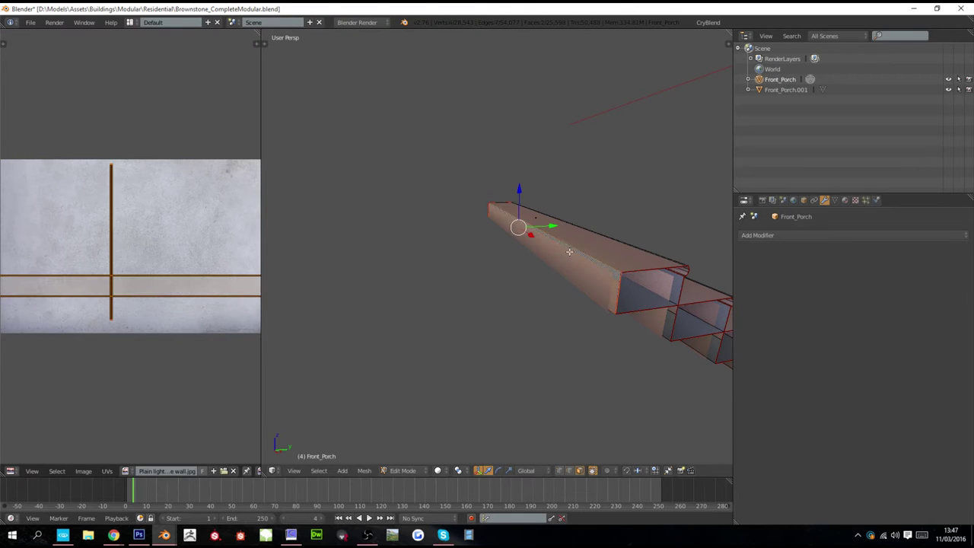
key(g)
key(y)
click(577, 251)
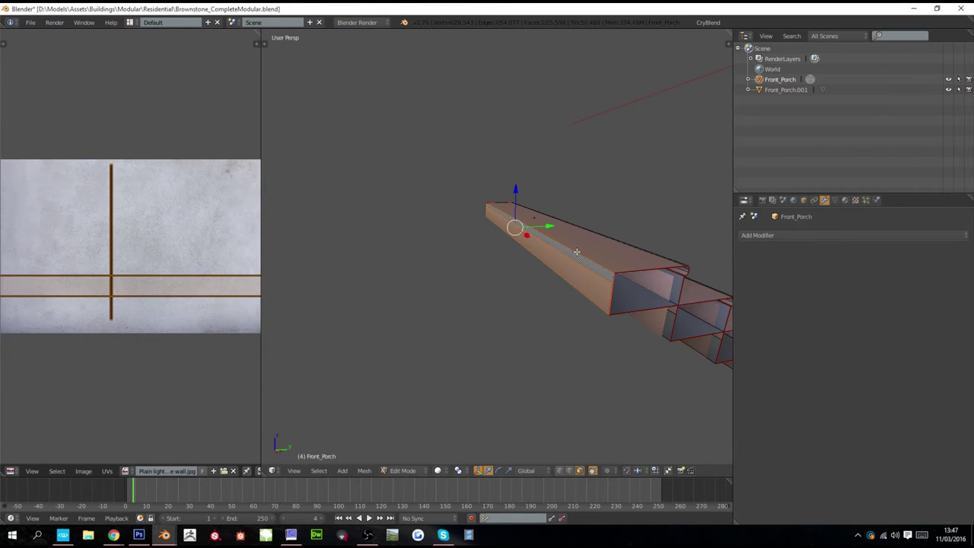
- Return to Object Mode and leave the isolated view to show the complete building in solid shading
key(Tab)
key(Tab)
key(z)
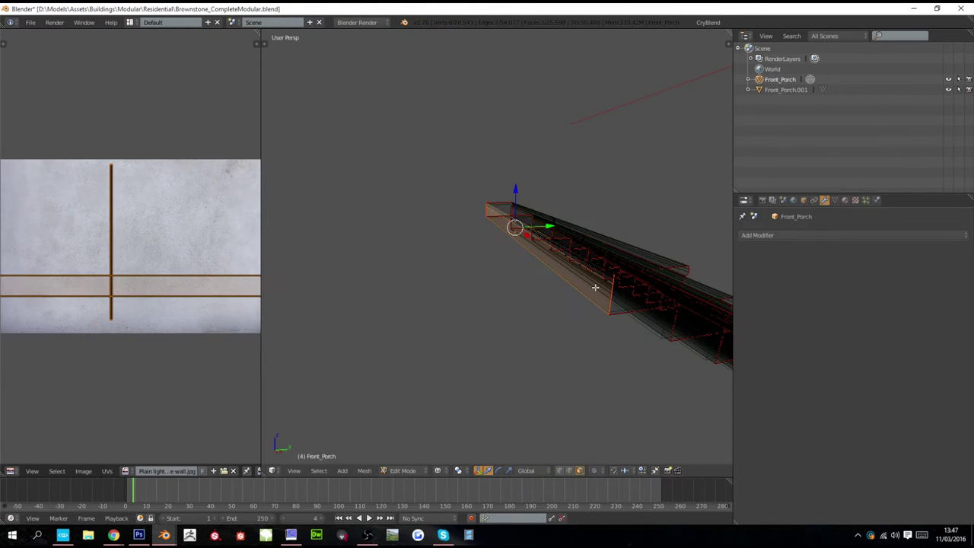
key(a)
key(a)
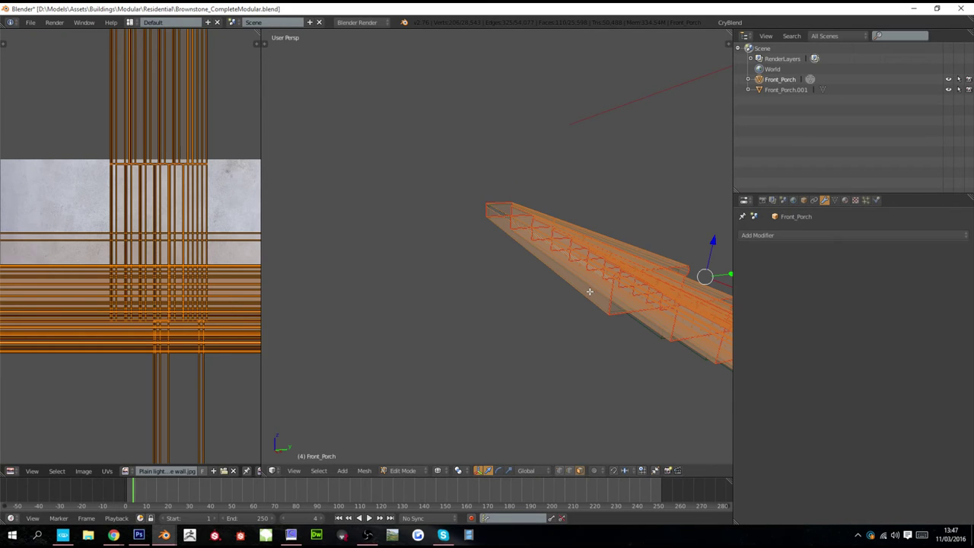
key(Tab)
key(KP_Divide)
key(z)
middle_drag(557, 295, 560, 316)
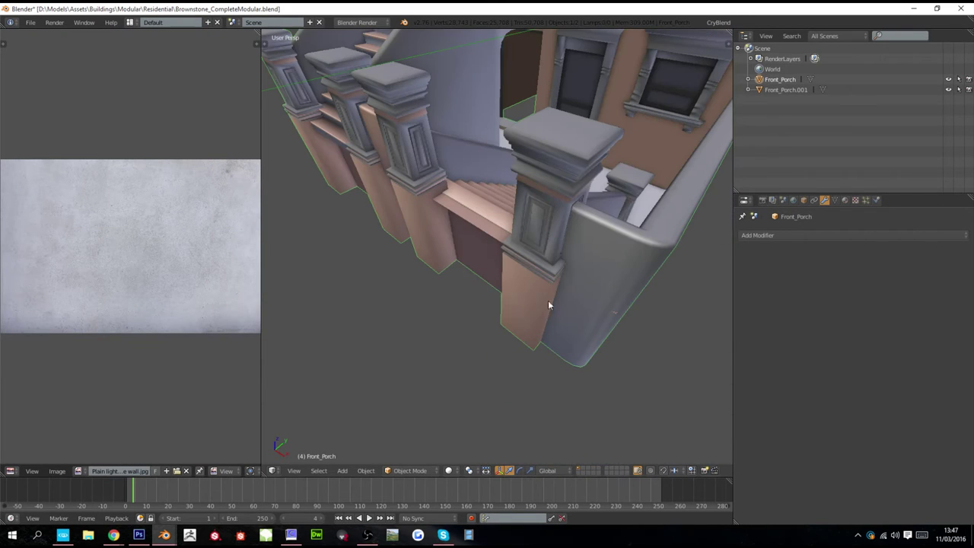
- Select the separate Front_Porch.001 object between the lower porch pillars and delete it
key(z)
key(z)
right_click(485, 226)
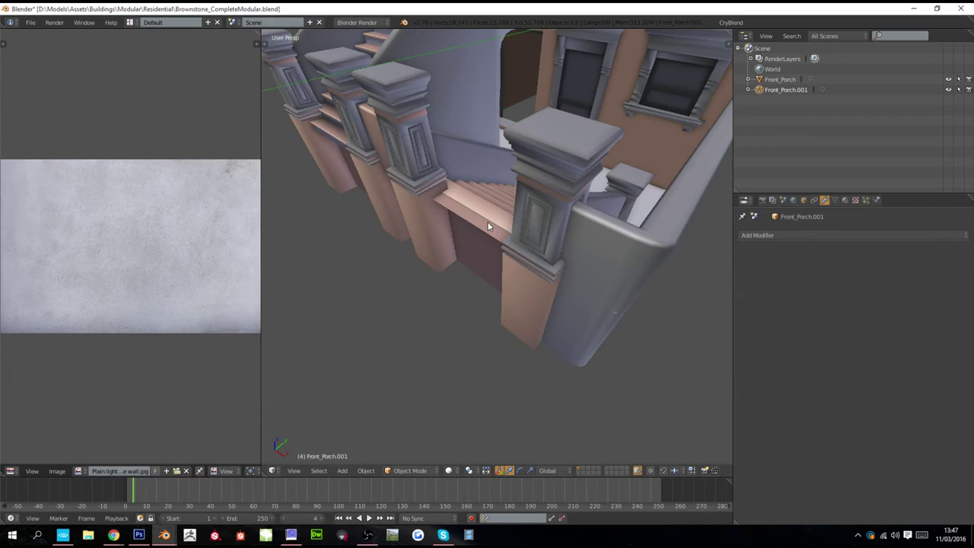
key(z)
scroll(484, 242, down, 2)
key(z)
mouse_move(485, 245)
middle_down()
mouse_move(515, 237)
mouse_move(526, 215)
middle_up()
key(g)
right_click(523, 184)
key(x)
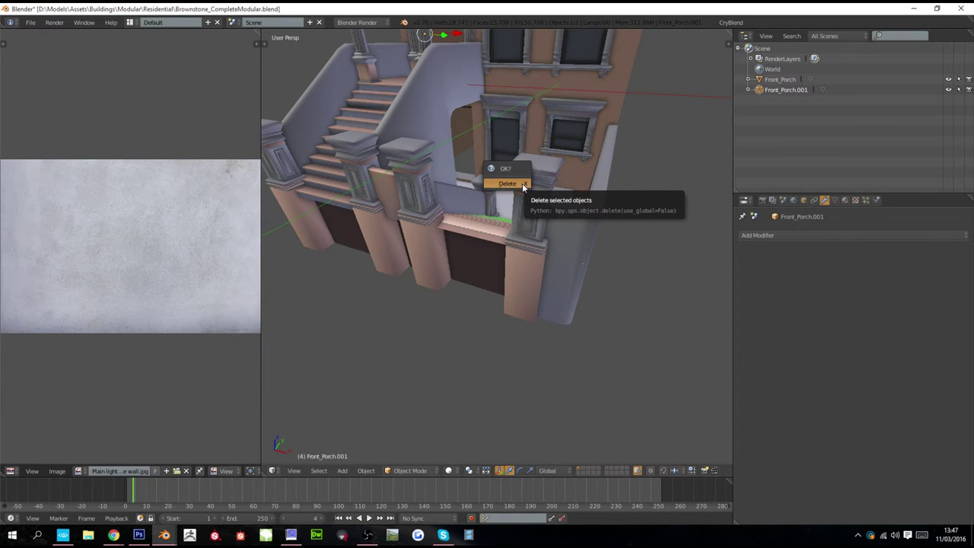
click(507, 183)
- Examine the porch and basement stairs in textured and solid display to check the step geometry and texture mapping
middle_drag(522, 184, 501, 260)
scroll(500, 255, up, 2)
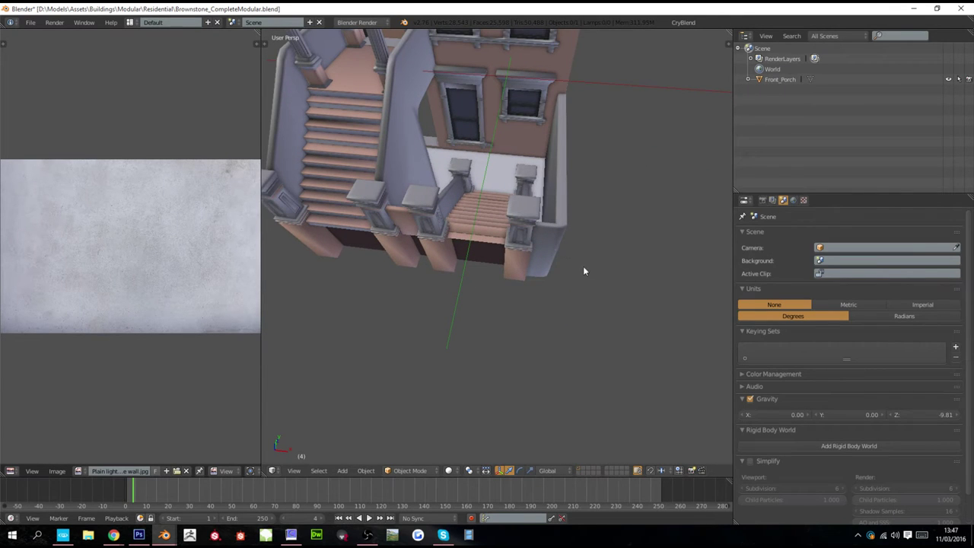
key(alt+z)
scroll(581, 279, up, 2)
middle_drag(581, 278, 441, 266)
scroll(445, 267, up, 4)
scroll(459, 245, down, 4)
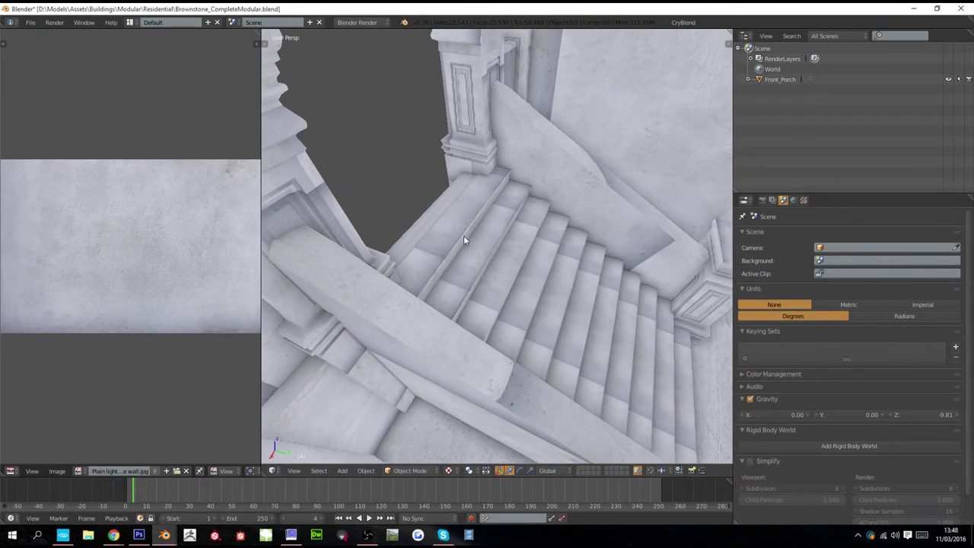
key(z)
mouse_move(468, 241)
middle_down()
mouse_move(522, 252)
mouse_move(386, 245)
middle_up()
key(z)
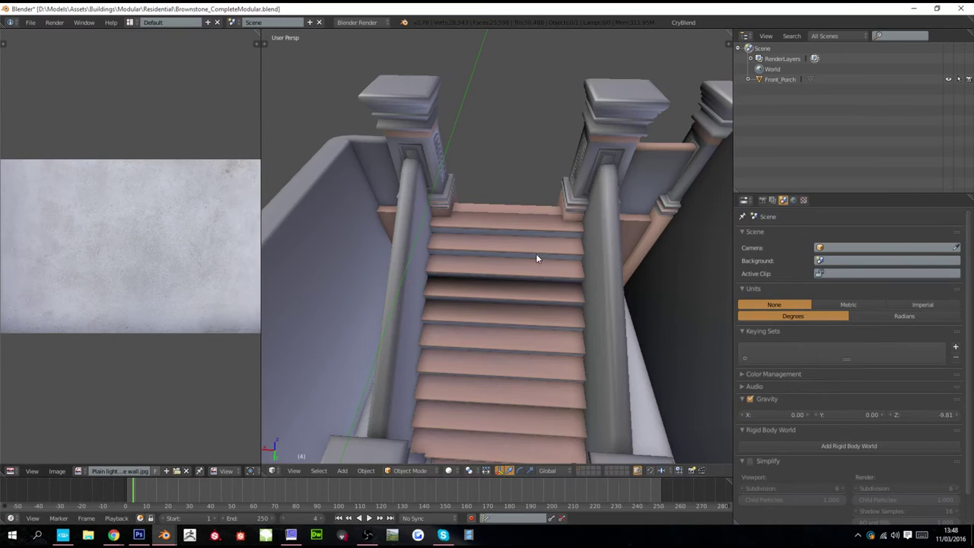
- Select the Front_Porch object and reveal all its hidden geometry in Edit Mode
scroll(595, 245, up, 3)
scroll(595, 246, down, 2)
mouse_move(596, 250)
middle_down()
mouse_move(571, 241)
mouse_move(587, 247)
middle_up()
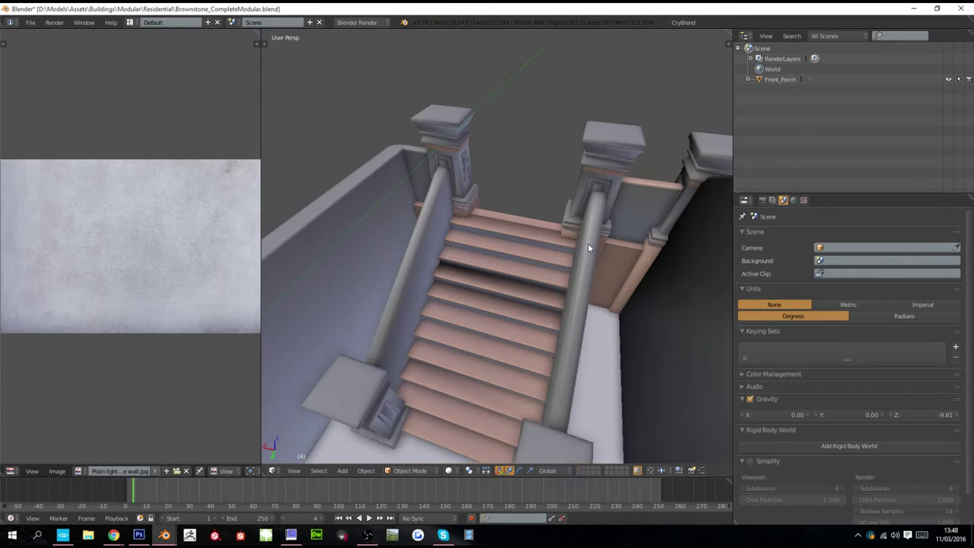
right_click(616, 265)
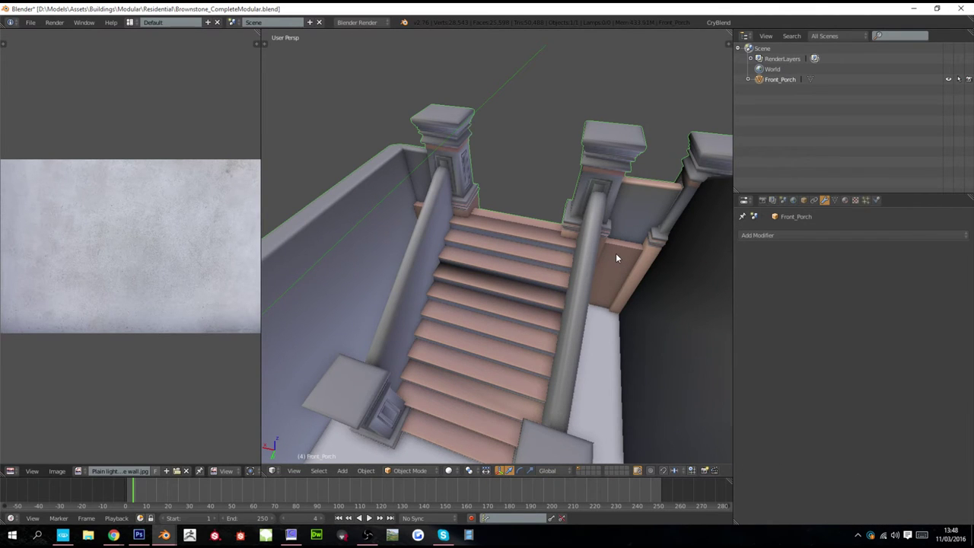
scroll(616, 257, down, 4)
scroll(614, 261, up, 6)
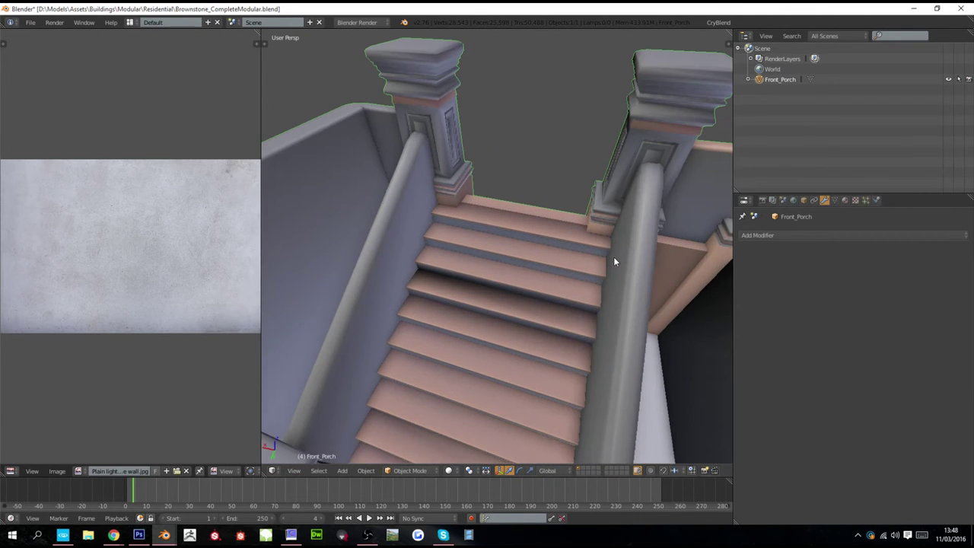
scroll(613, 256, down, 4)
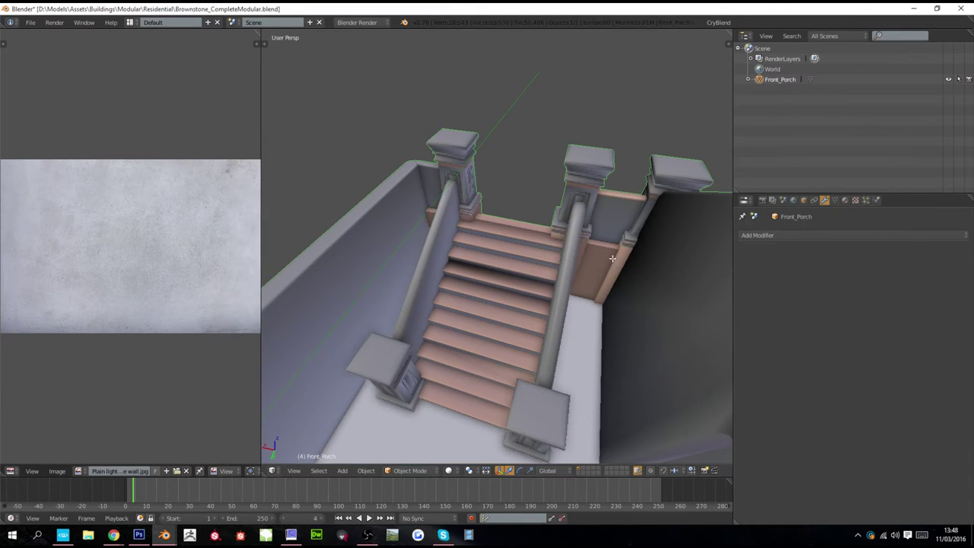
key(Tab)
key(alt+h)
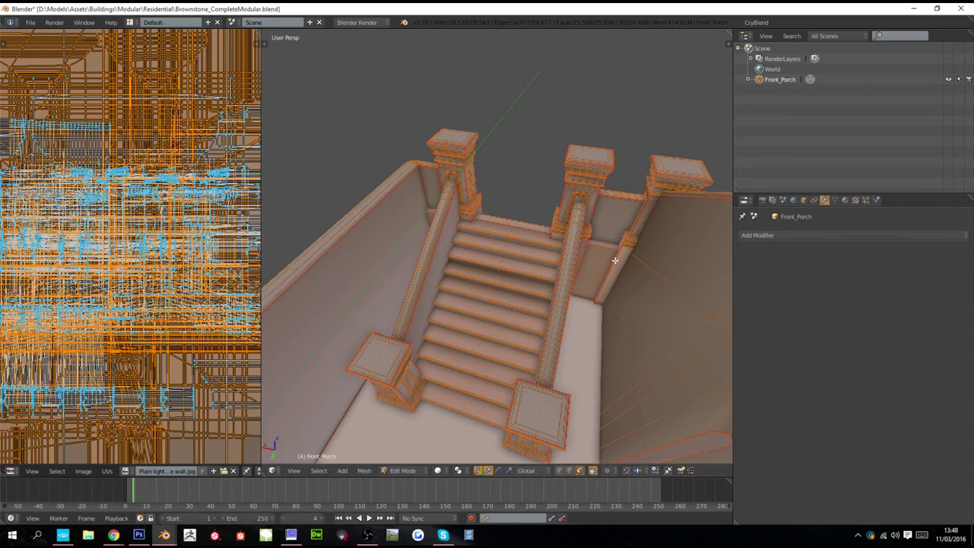
- Select the recessed wall panel face between the two lower pillars beside the basement stairs
right_click(604, 253)
scroll(603, 259, down, 4)
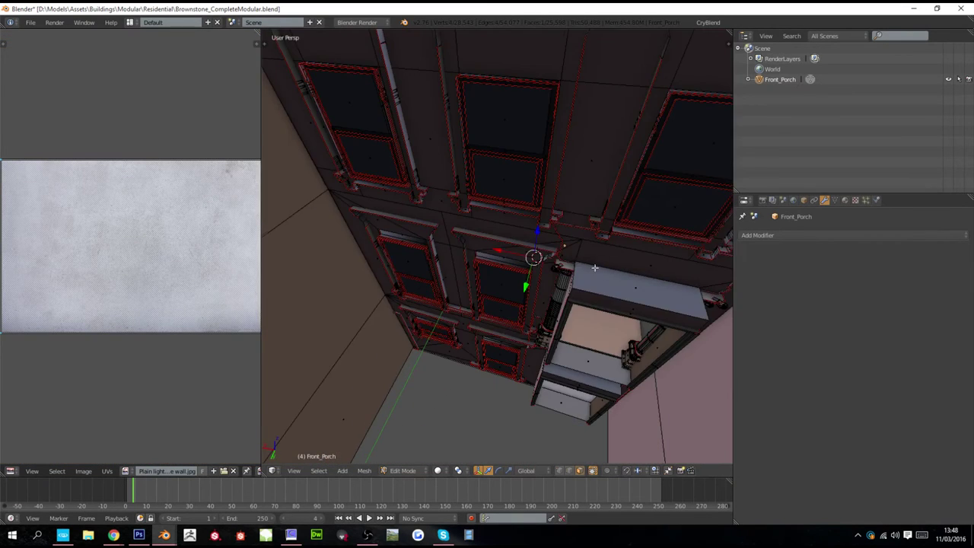
middle_drag(598, 269, 552, 234)
scroll(549, 234, up, 2)
scroll(548, 234, up, 1)
alt+scroll(548, 234, up, 2)
alt+scroll(568, 295, down, 1)
alt+scroll(567, 295, up, 3)
scroll(554, 307, down, 2)
middle_drag(555, 307, 583, 302)
scroll(574, 297, up, 2)
scroll(576, 294, down, 3)
scroll(589, 285, down, 1)
scroll(631, 297, up, 4)
scroll(630, 297, down, 2)
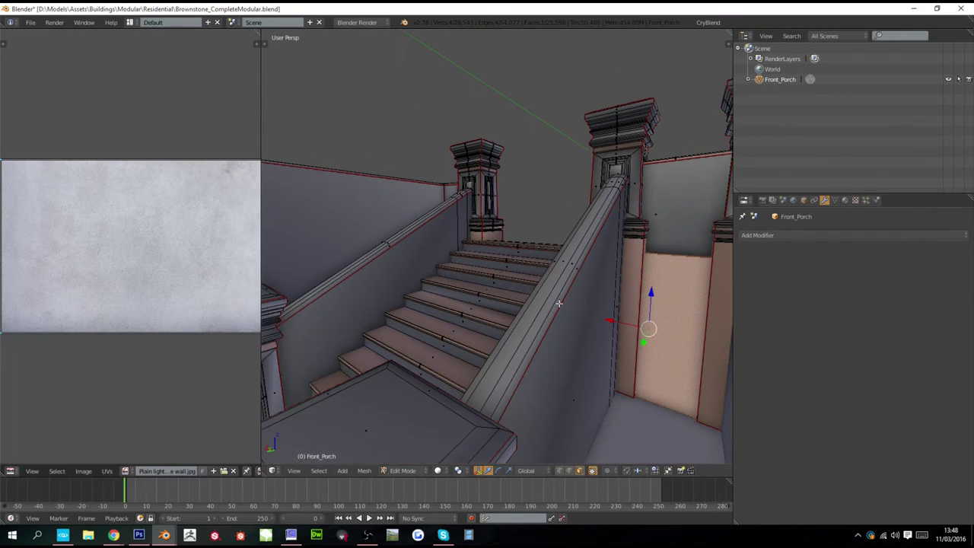
- Show the model textured and assign the BrickSmallBrown0266_1_L.jpg image to the selected wall panel face
key(alt+z)
click(126, 471)
text(n)
key(BackSpace)
text(bric)
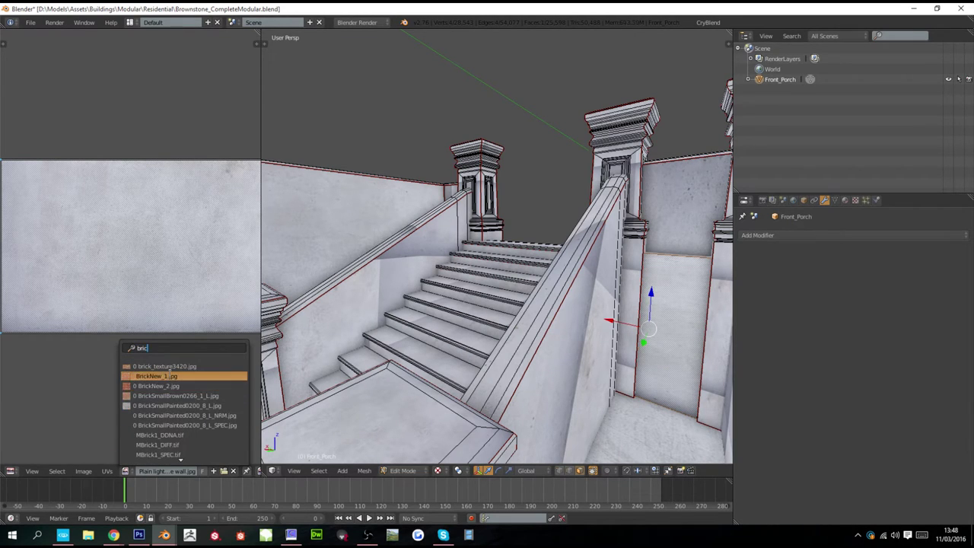
click(169, 375)
click(131, 471)
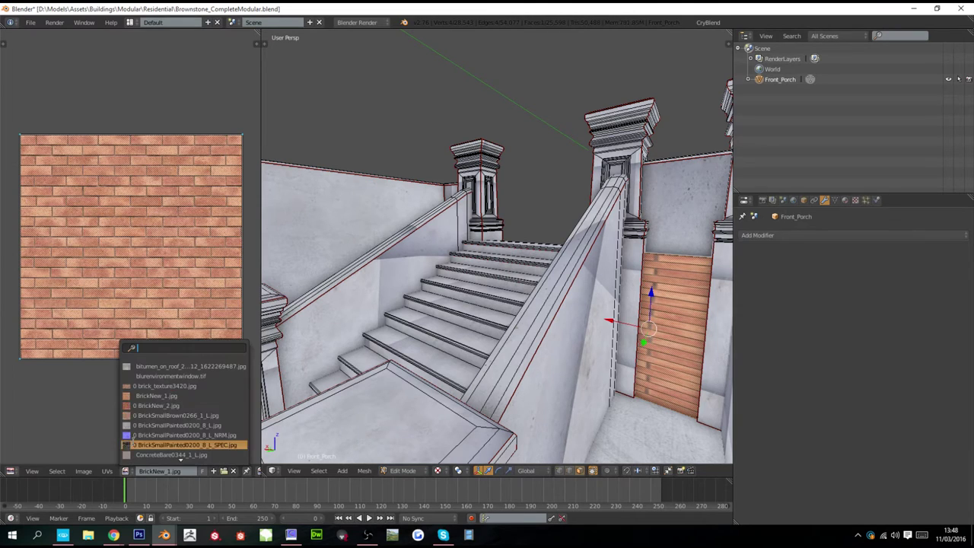
click(153, 414)
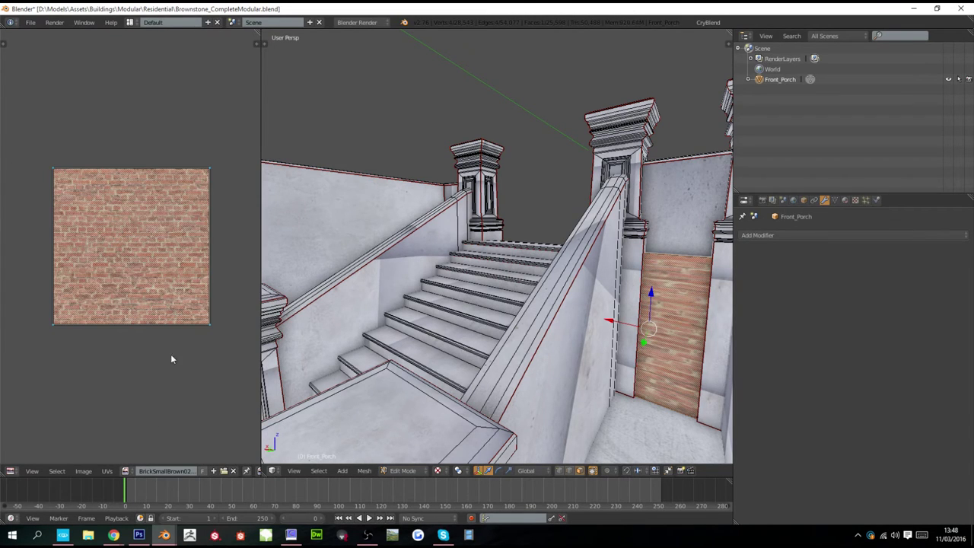
- Scale all UVs of the wall panel face by 2 along X and return to Object Mode
key(a)
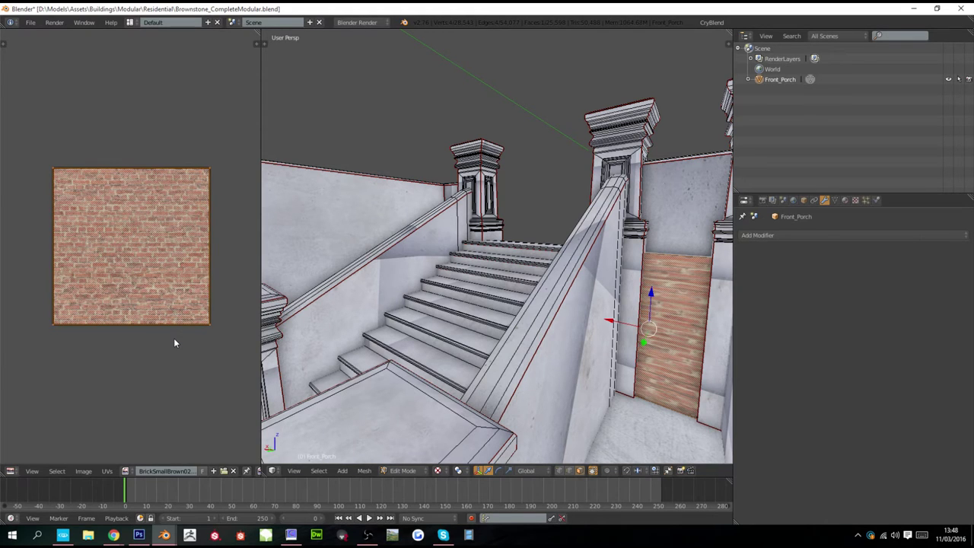
key(s)
key(x)
key(2)
key(Return)
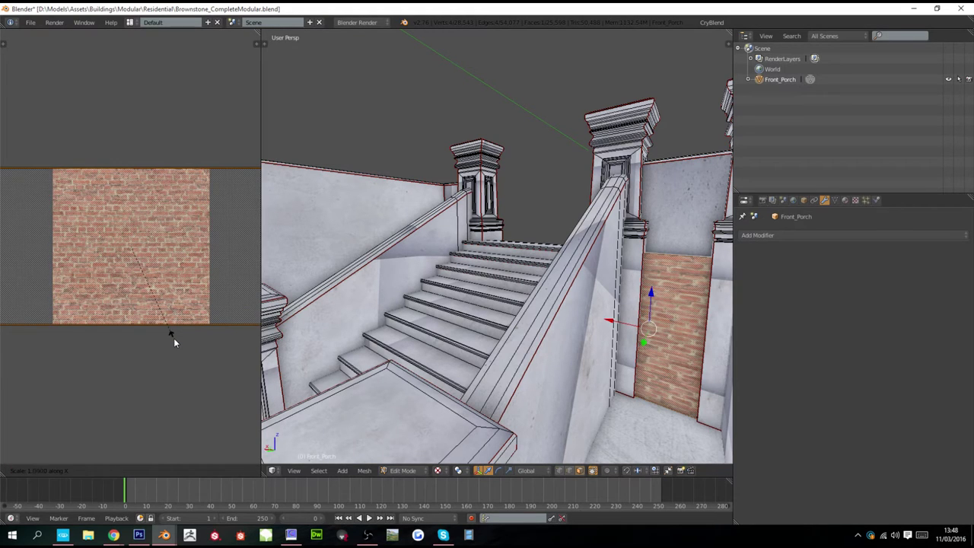
key(Tab)
- Apply the transformation of the whole Front_Porch building object
middle_drag(358, 316, 613, 358)
scroll(535, 348, up, 7)
scroll(523, 346, up, 4)
scroll(516, 351, down, 3)
scroll(563, 347, down, 5)
key(ctrl+a)
click(505, 277)
middle_drag(504, 277, 561, 226)
scroll(518, 269, down, 3)
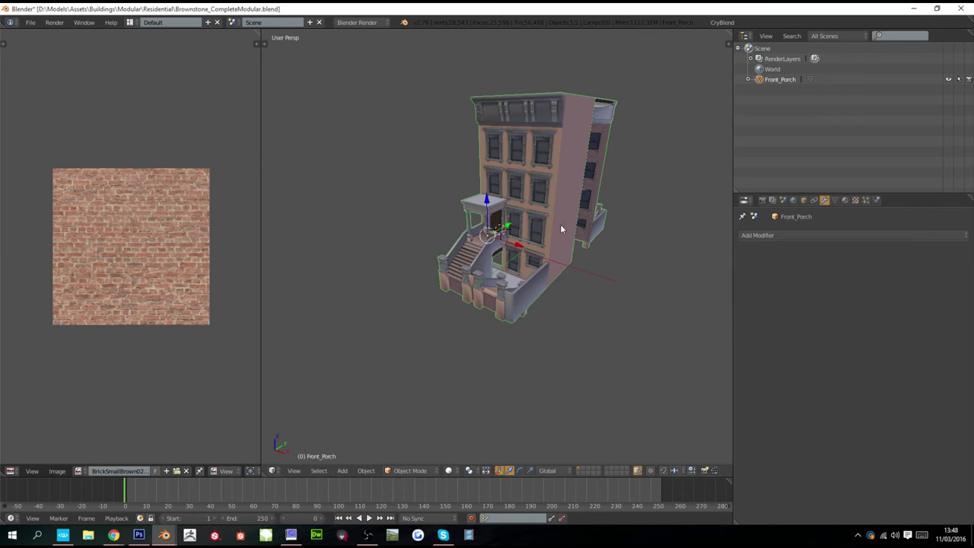
- Show the object's properties and run CryBlend's Export to Game into the CRYENGINE Residential\Brownstone folder
click(805, 201)
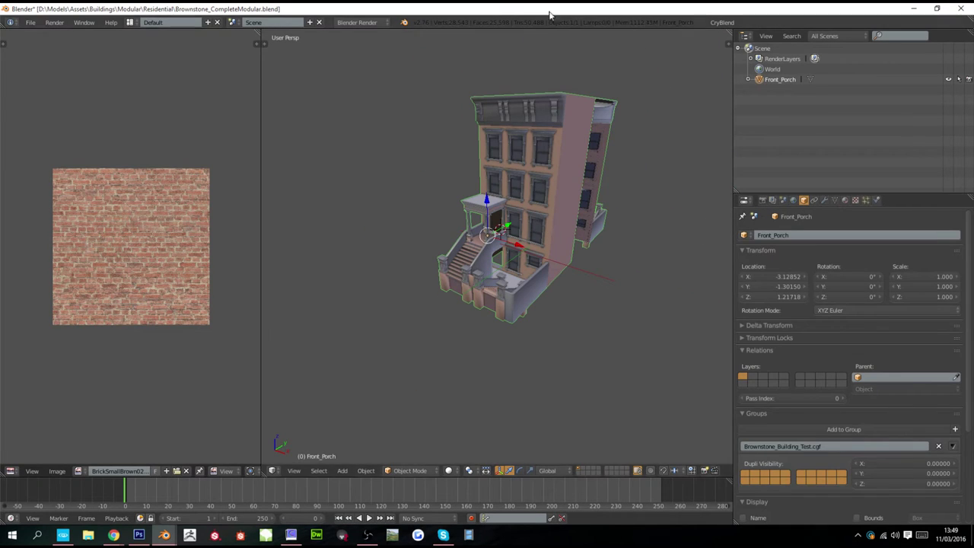
click(721, 21)
click(753, 216)
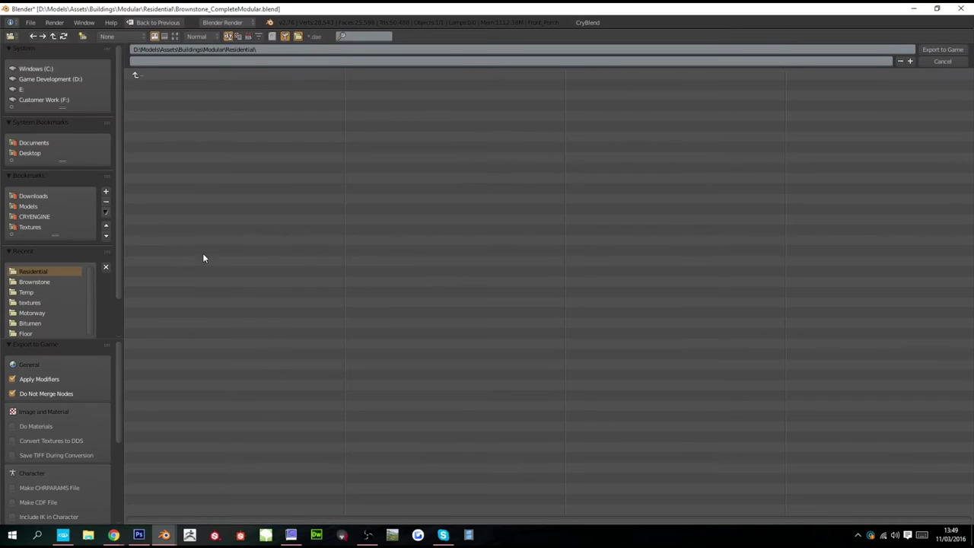
click(199, 61)
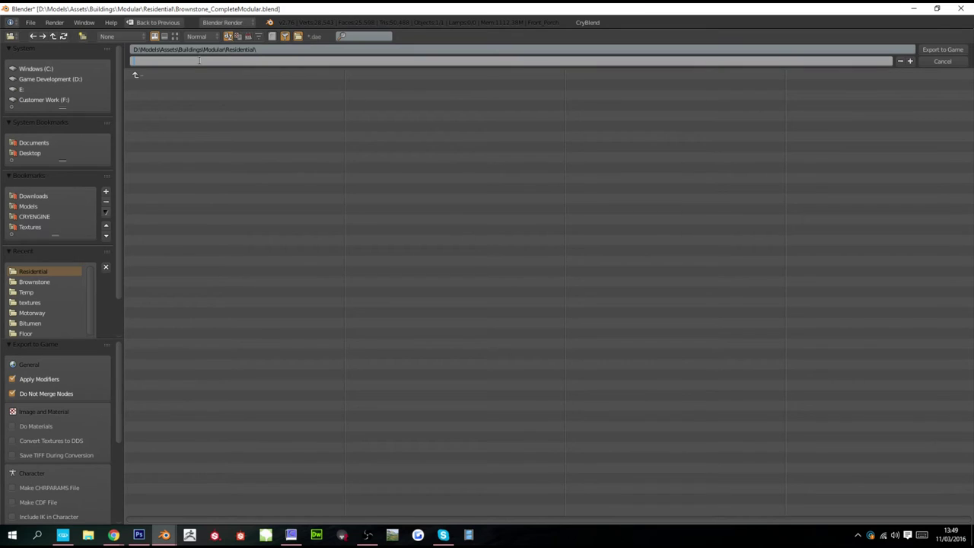
click(48, 281)
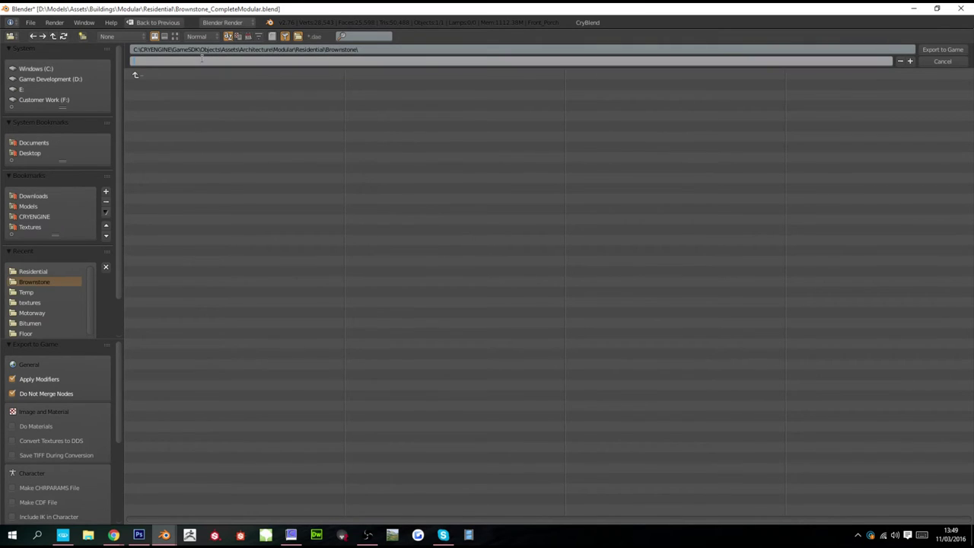
text(d)
key(Return)
- Switch to CRYENGINE Sandbox, display the object helpers, and delete the middle and right-hand brownstone buildings
key(alt+Tab)
key(alt+Tab)
key(alt+Tab)
key(s)
right_drag(444, 269, 499, 264)
key(s)
key(a)
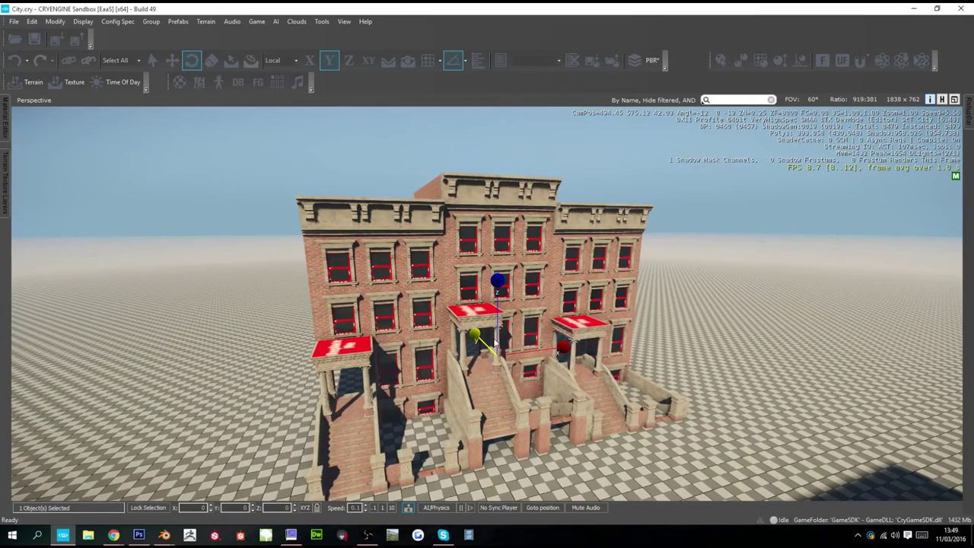
key(shift+space)
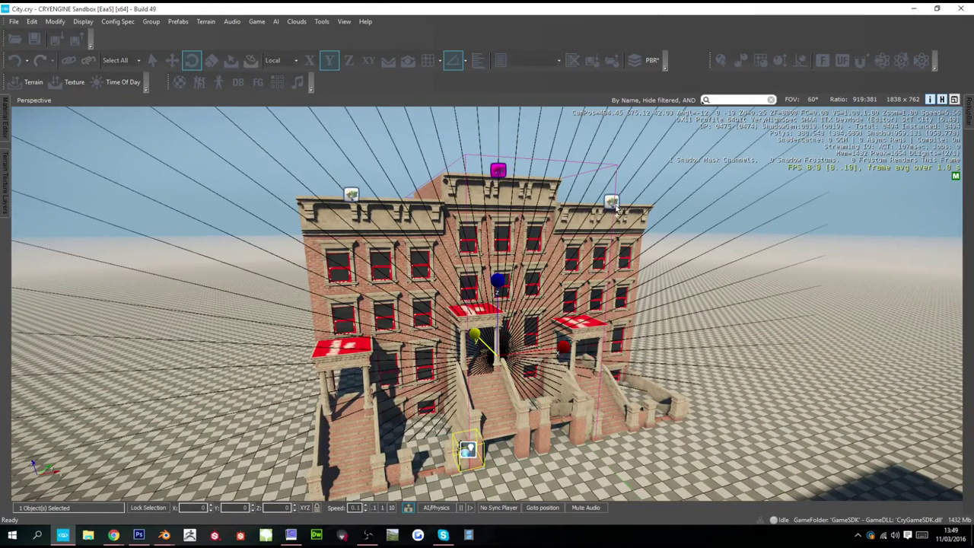
key(Delete)
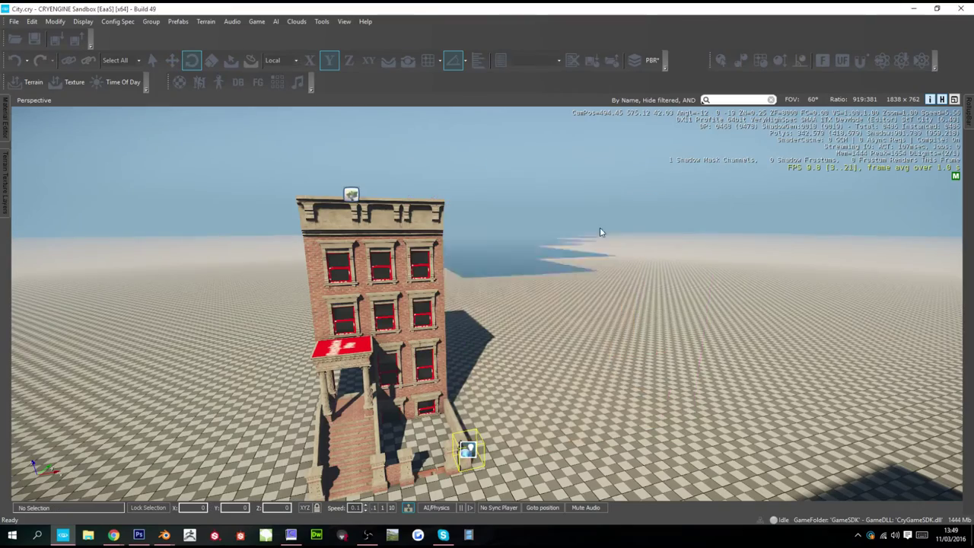
- Select the remaining brownstone and move it vertically to a Z position of about 35.18
click(176, 61)
right_drag(419, 209, 446, 108)
key(w)
key(s)
key(d)
key(s)
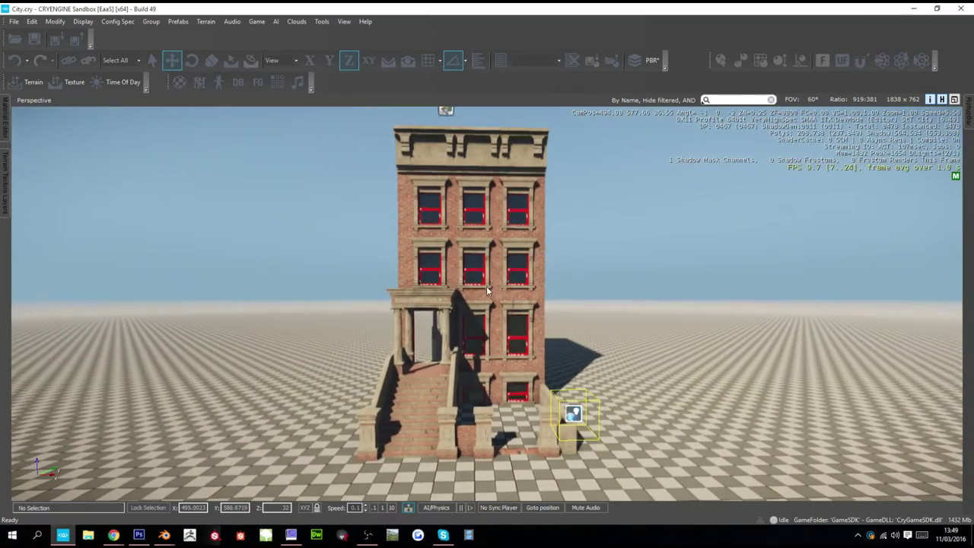
click(454, 114)
click(458, 154)
right_drag(458, 154, 458, 136)
key(s)
drag(452, 334, 452, 321)
- Examine the exported brownstone's front yard, pillars and stair textures up close
right_drag(514, 306, 514, 334)
key(w)
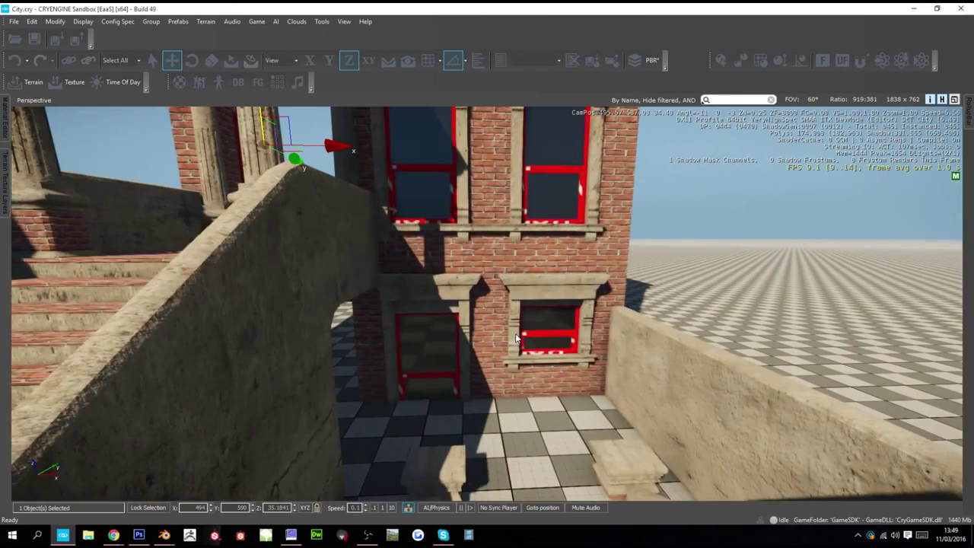
scroll(516, 338, up, 10)
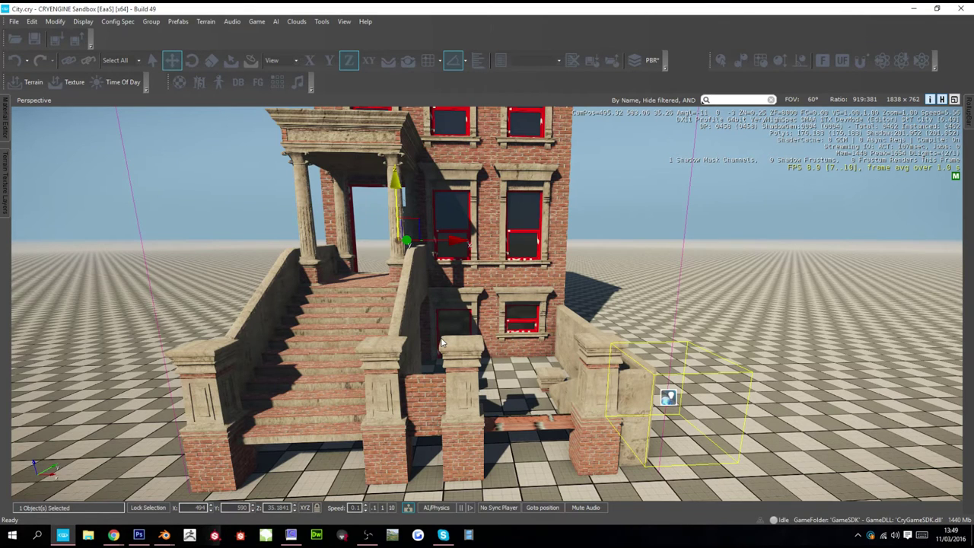
scroll(439, 327, up, 2)
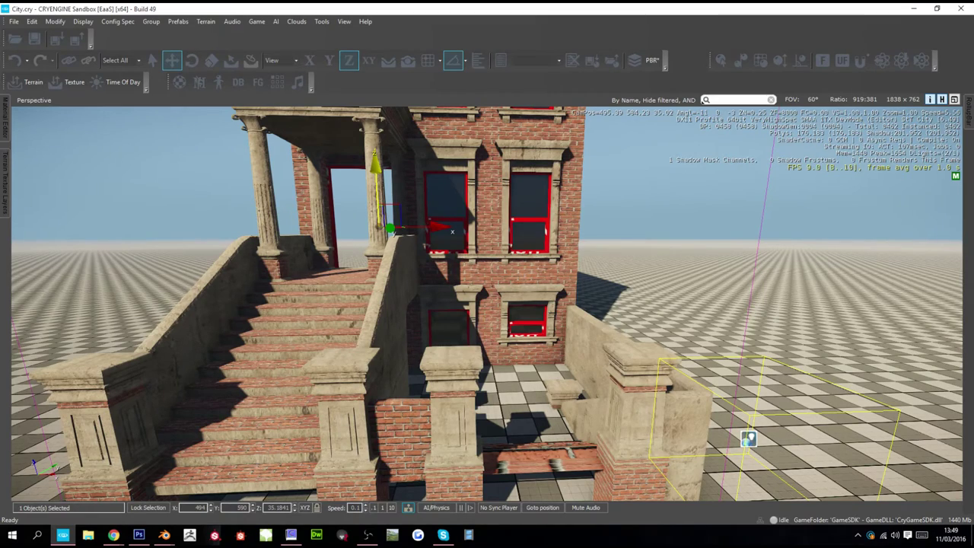
scroll(486, 327, up, 3)
scroll(450, 353, up, 2)
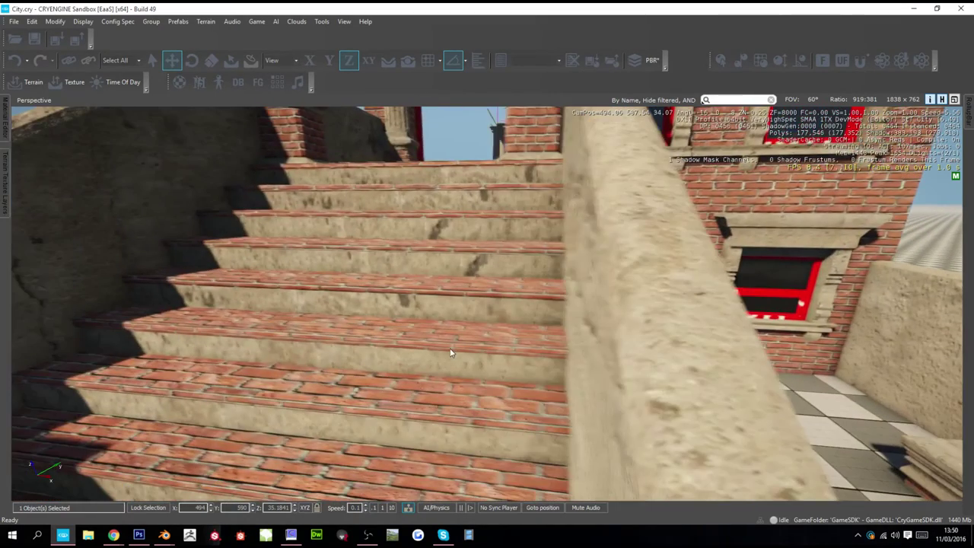
- Examine the brownstone's entrance stairs, porch and full front facade from several distances and angles
scroll(450, 352, down, 5)
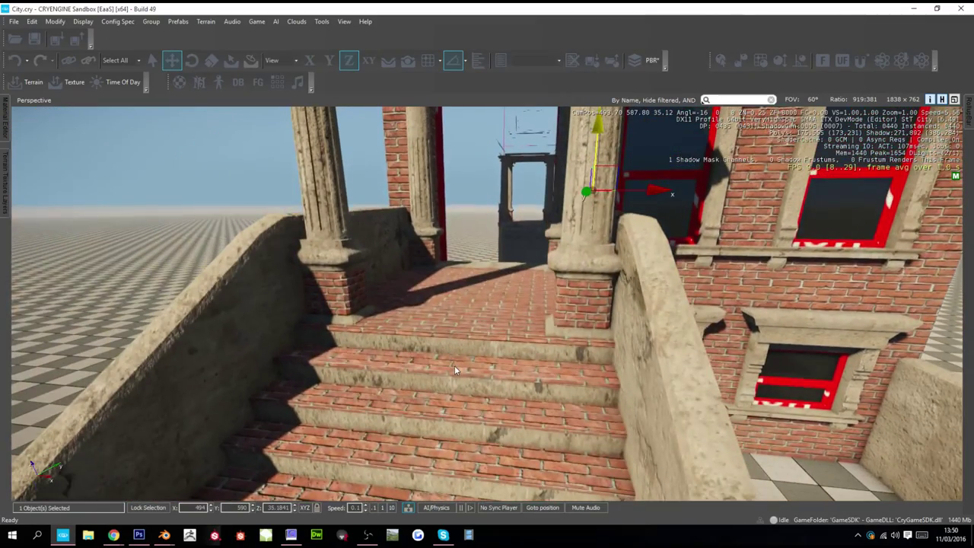
scroll(454, 369, down, 6)
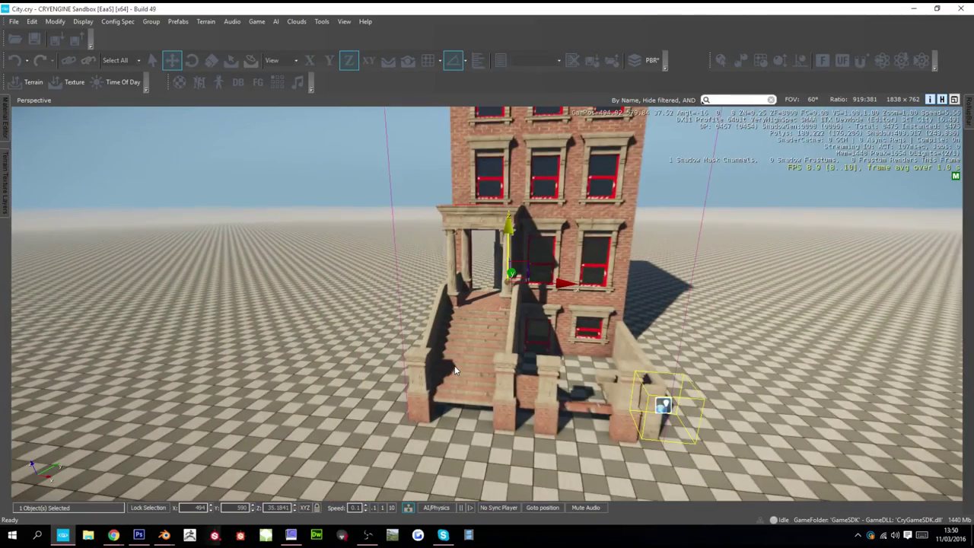
scroll(454, 369, up, 3)
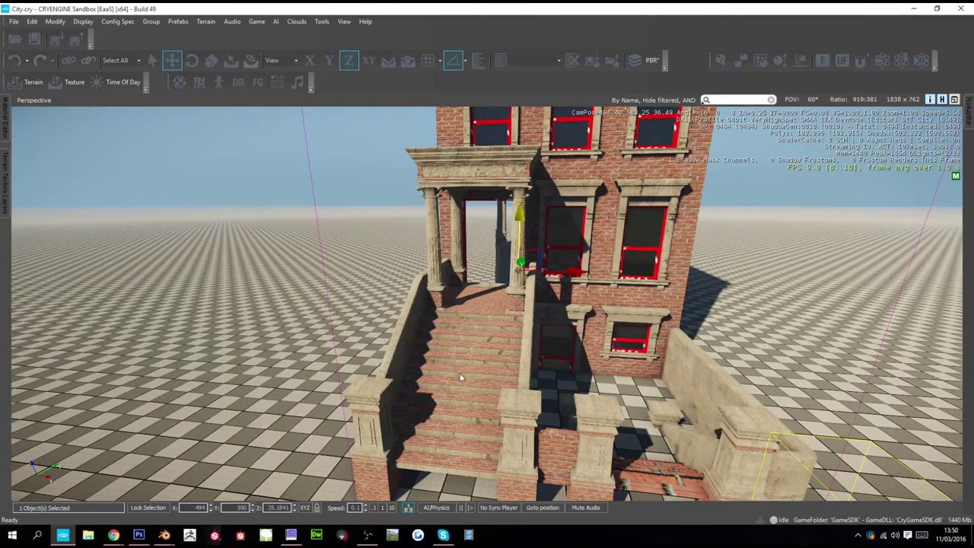
right_drag(480, 371, 518, 403)
key(w)
key(d)
key(s)
key(s)
key(a)
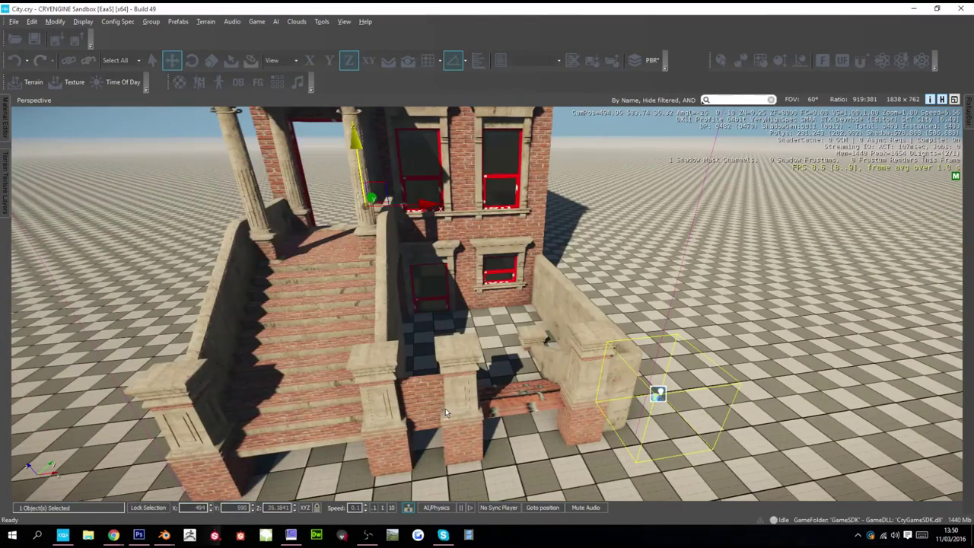
key(alt+Tab)
key(alt+Tab)
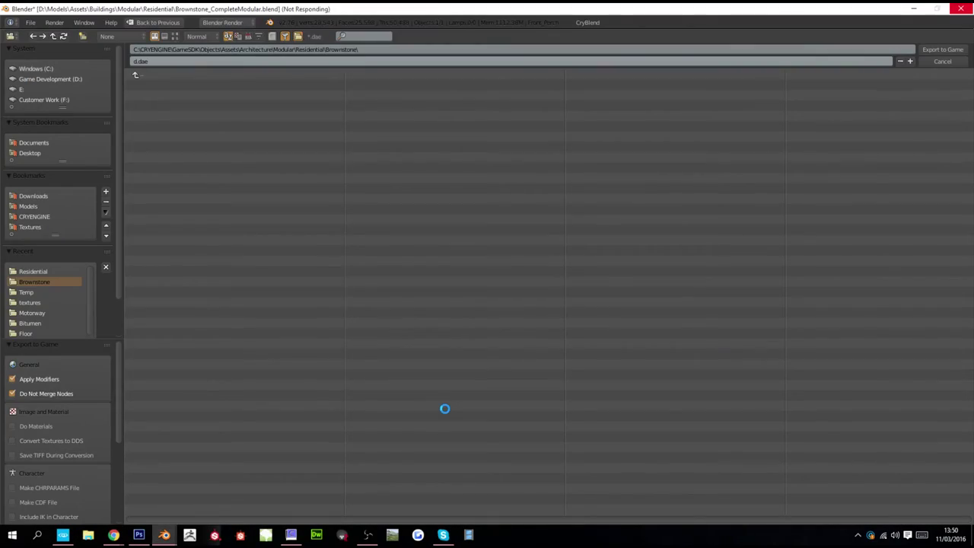
key(alt+Tab)
key(alt+Tab)
key(alt+Tab)
key(alt+Tab)
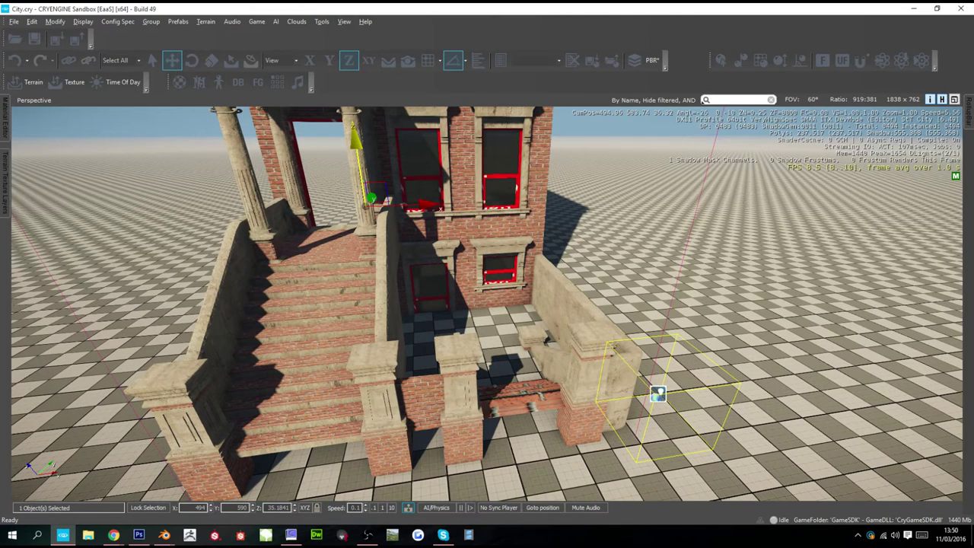
- Browse the geometry entity assets, expanding the Street folder and its Road subfolder
mouse_move(971, 106)
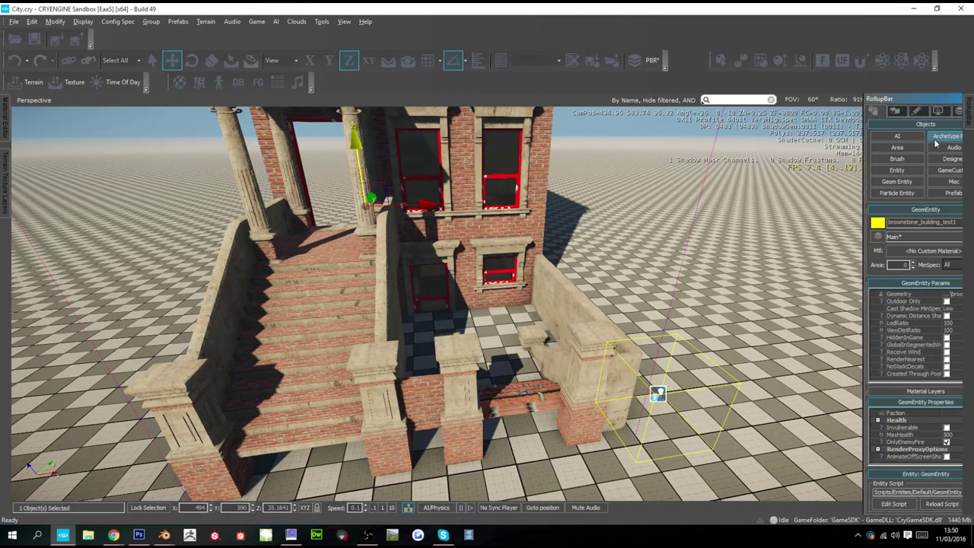
click(864, 182)
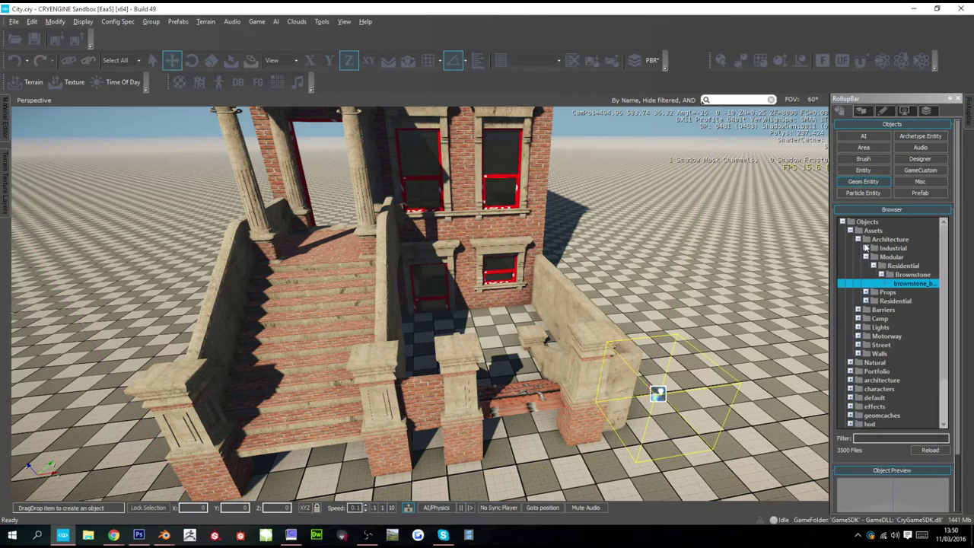
click(858, 347)
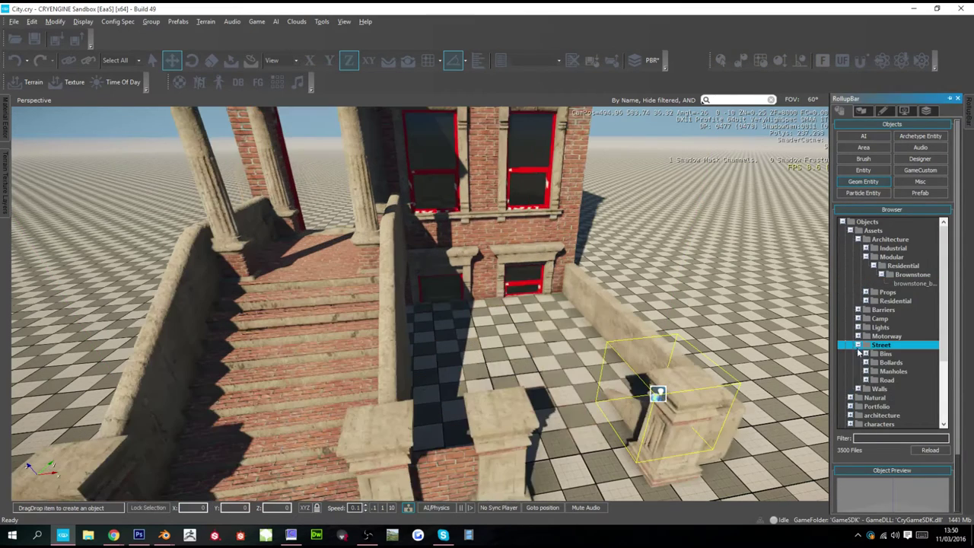
click(865, 380)
right_drag(674, 356, 633, 309)
key(w)
key(s)
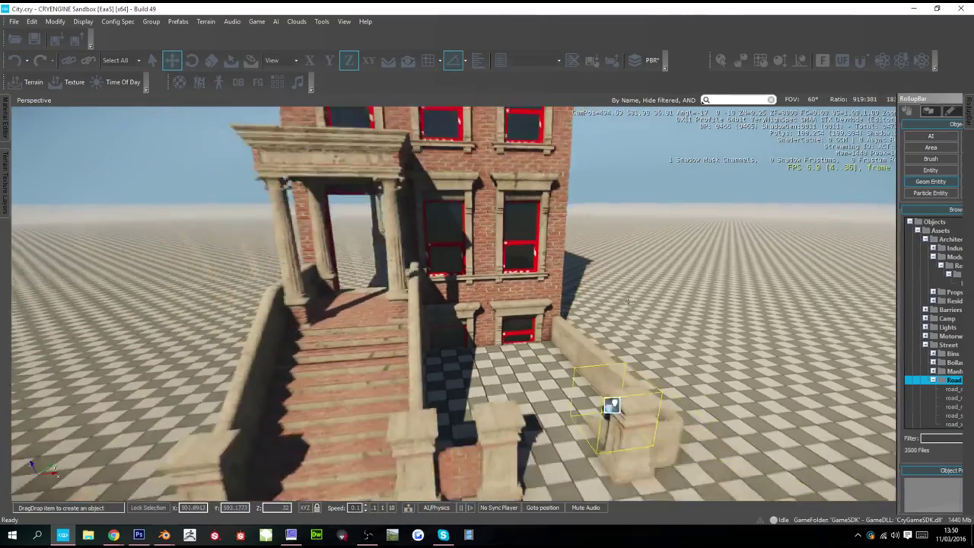
- Play the level in third-person view, try the brownstone's front stairs with the character, and exit game mode
key(ctrl+g)
key(w)
key(F1)
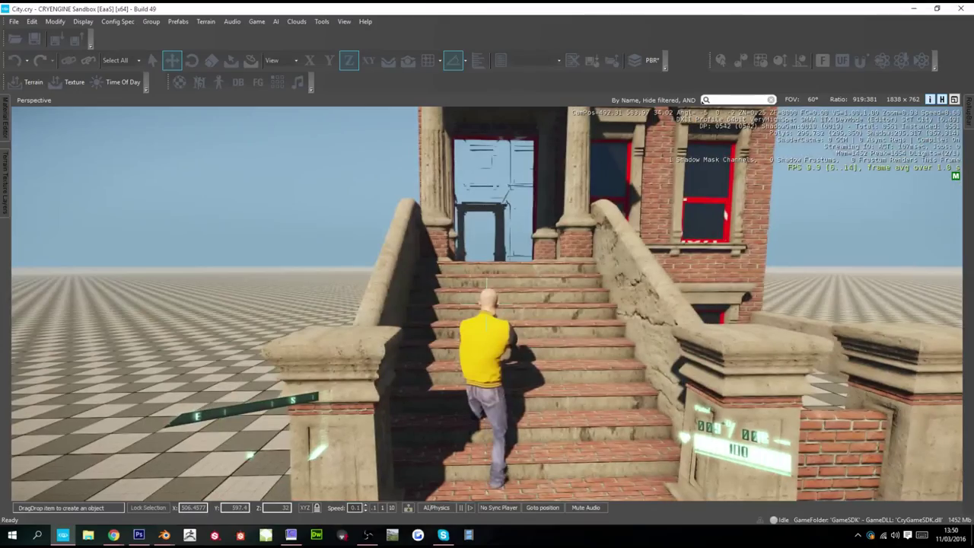
key(s)
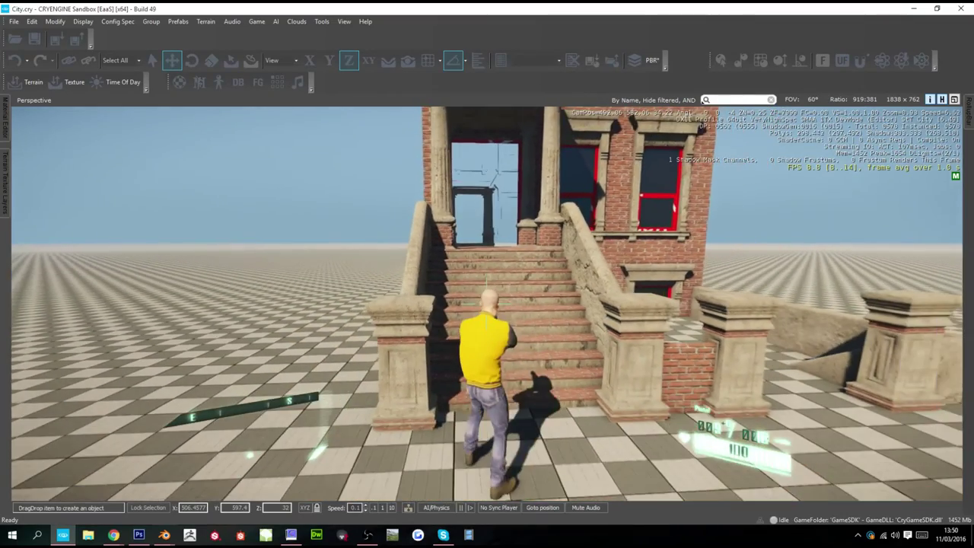
key(Escape)
- Select the brownstone and raise it to a Z position of about 36.33
key(s)
right_drag(515, 183, 516, 152)
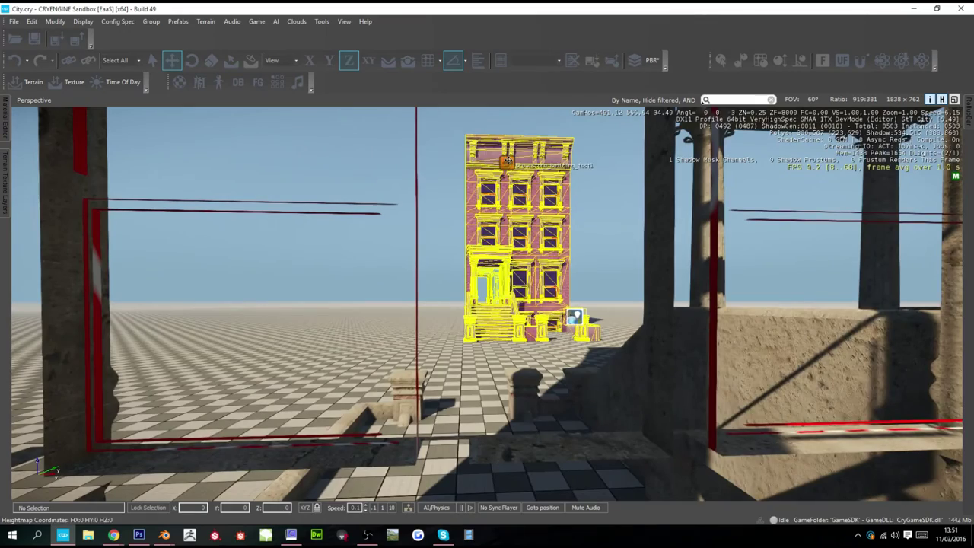
key(w)
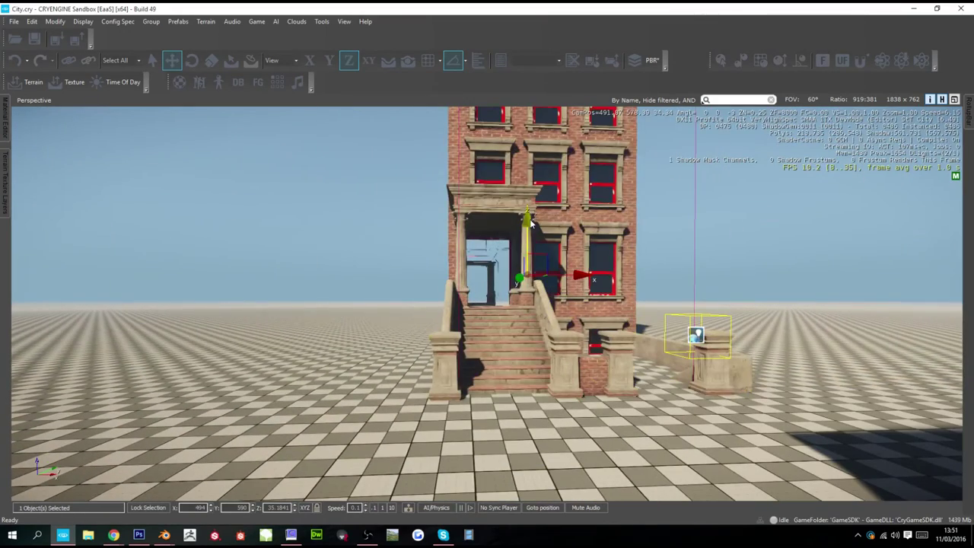
key(w)
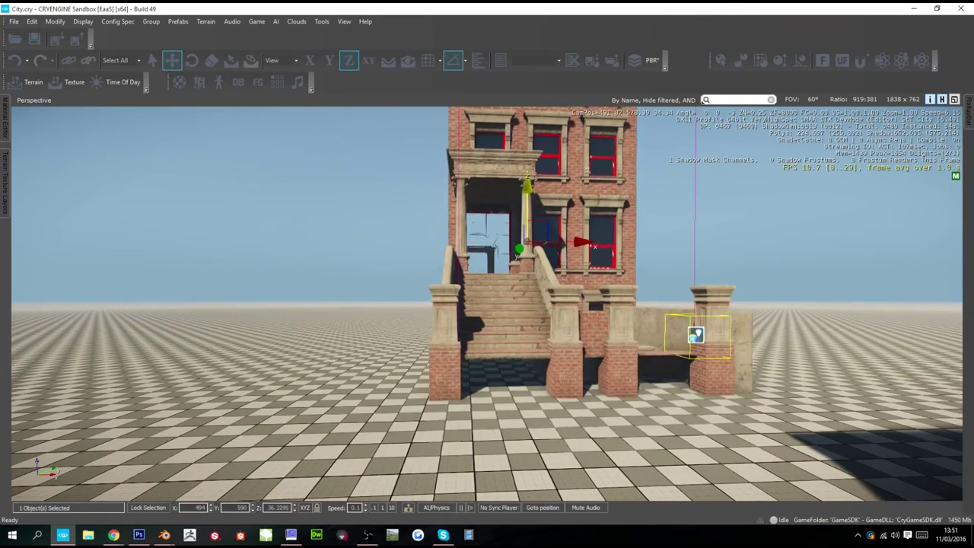
- Examine the brick texture on the sunken steps and their front edge between the yard pillars
key(w)
right_drag(487, 304, 456, 445)
key(s)
key(w)
right_drag(563, 228, 561, 278)
key(w)
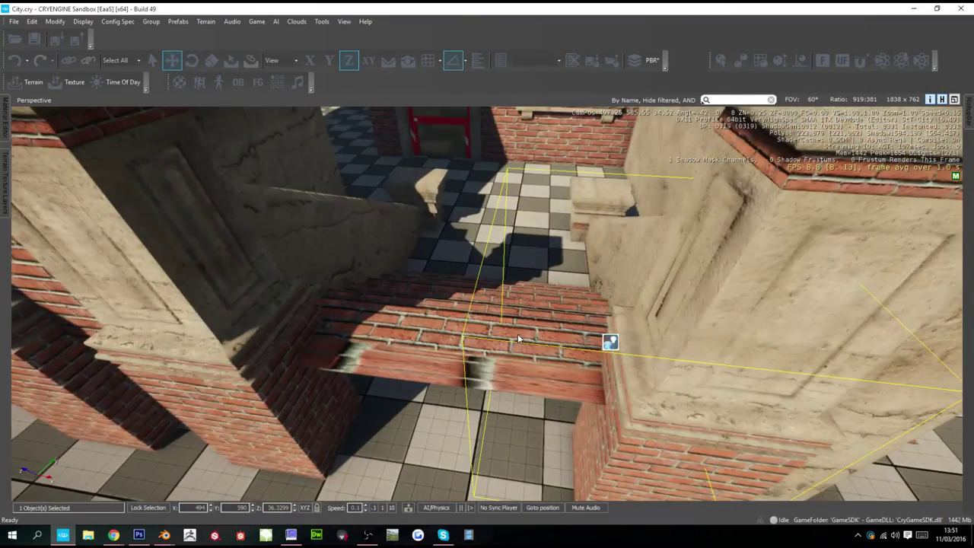
key(w)
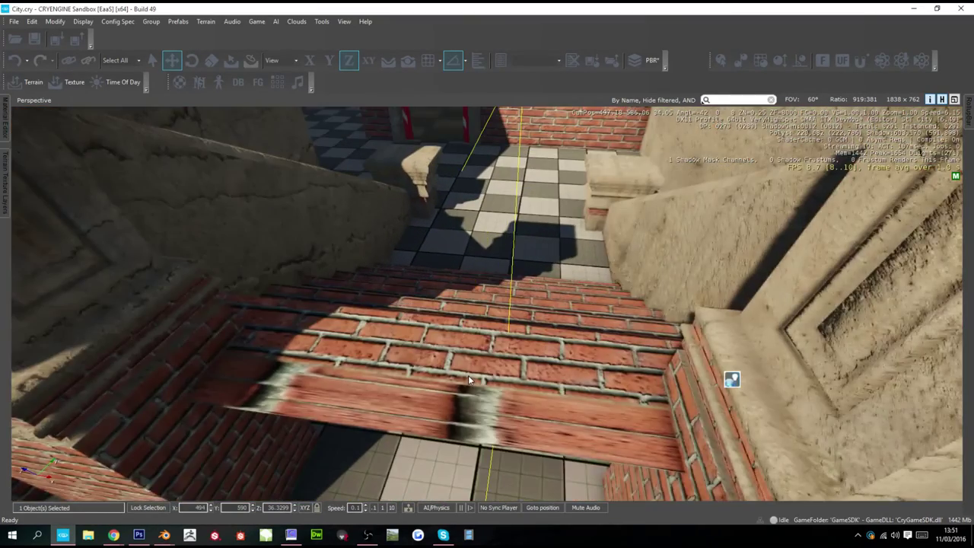
key(w)
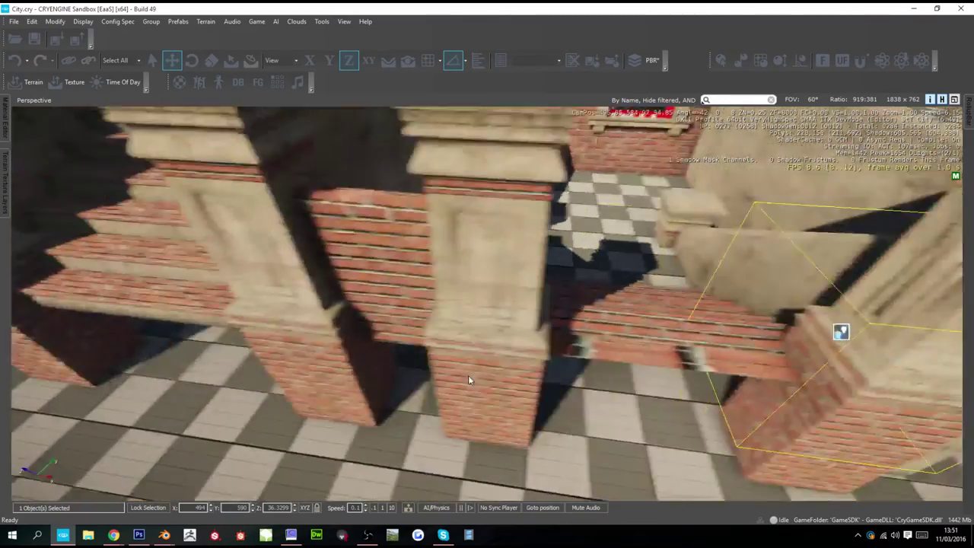
key(w)
right_drag(506, 350, 236, 356)
right_drag(506, 350, 510, 350)
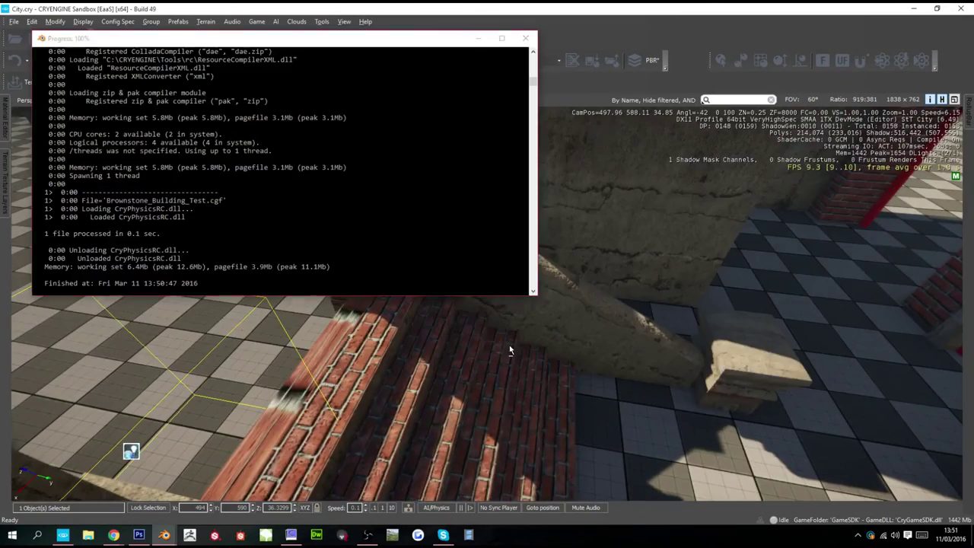
- Switch to Blender and start editing the Front_Porch mesh
key(alt+Tab)
scroll(516, 330, up, 4)
scroll(516, 332, up, 3)
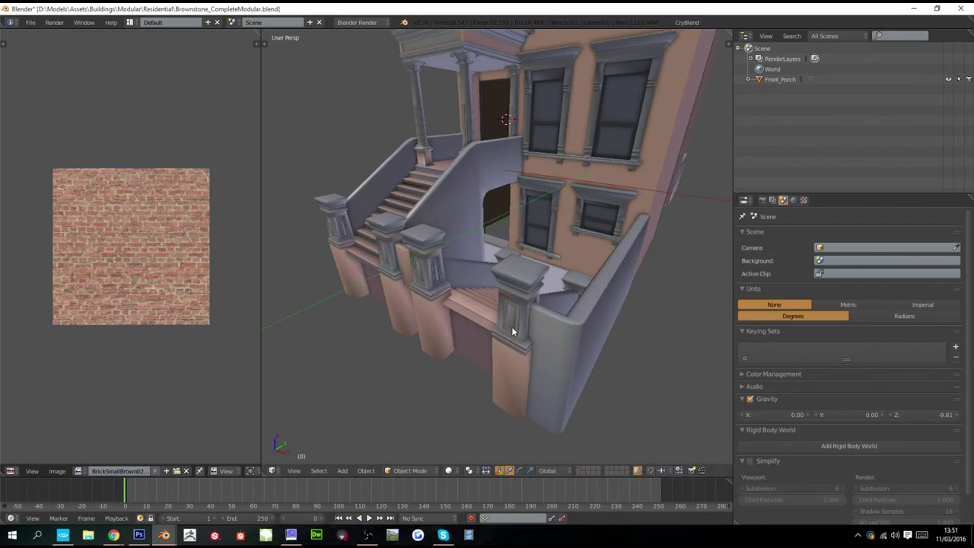
right_click(472, 316)
key(Tab)
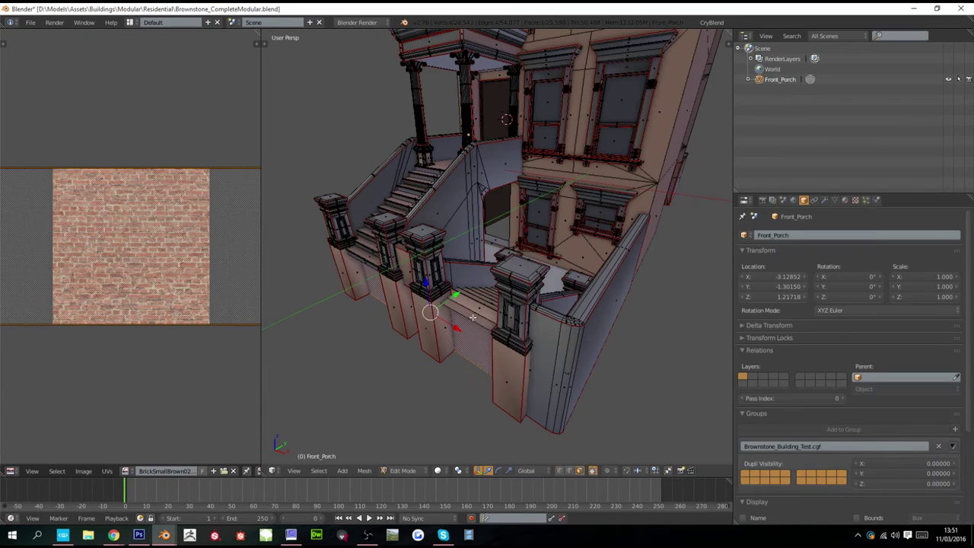
- Display the Front_Porch mesh with textured shading around the sunken front steps
key(z)
key(z)
key(z)
middle_drag(479, 321, 565, 322)
key(z)
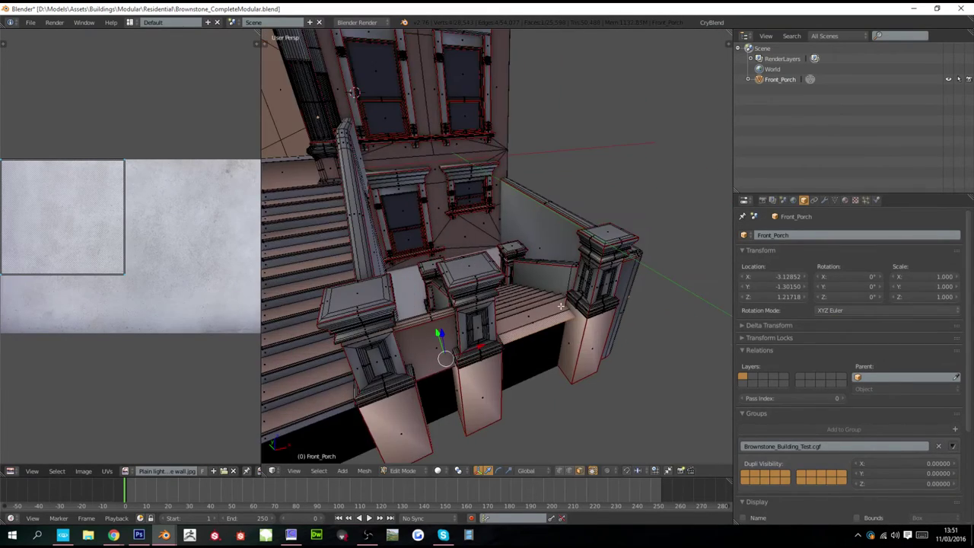
key(g)
right_click(562, 252)
key(alt+z)
scroll(513, 311, up, 3)
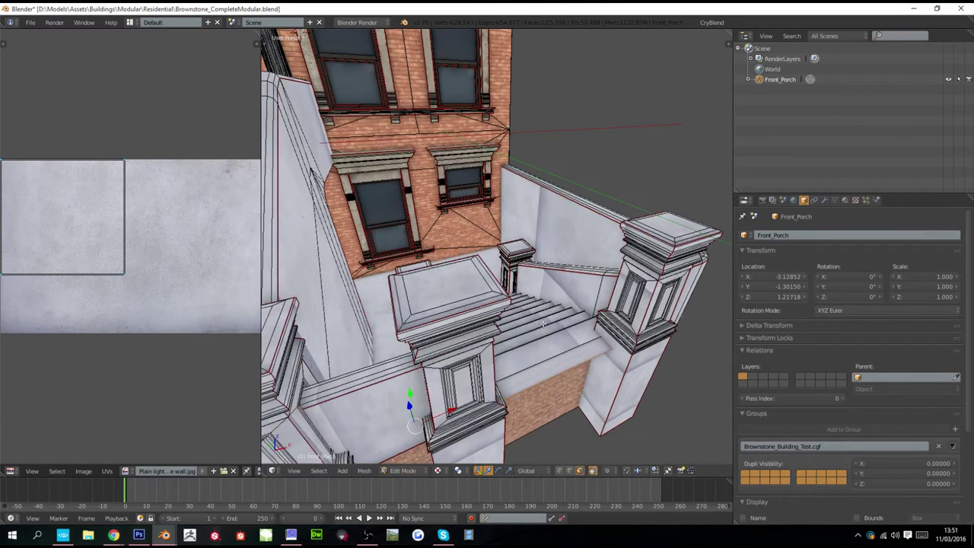
- Assign the BrownstoneBuilding Concrete material to the selected front edge faces by the lower steps and finish mesh editing
click(846, 201)
click(796, 252)
click(766, 303)
middle_drag(537, 322, 271, 332)
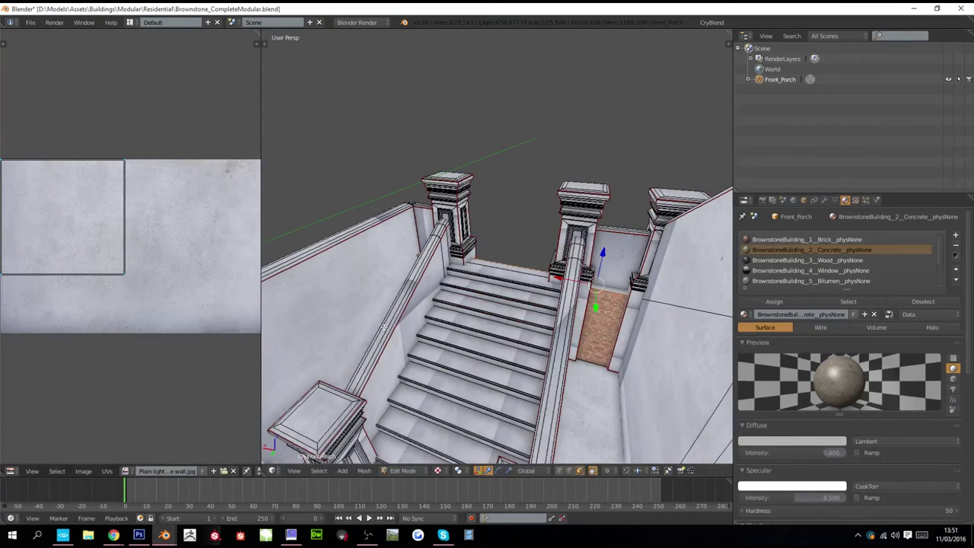
right_click(586, 320)
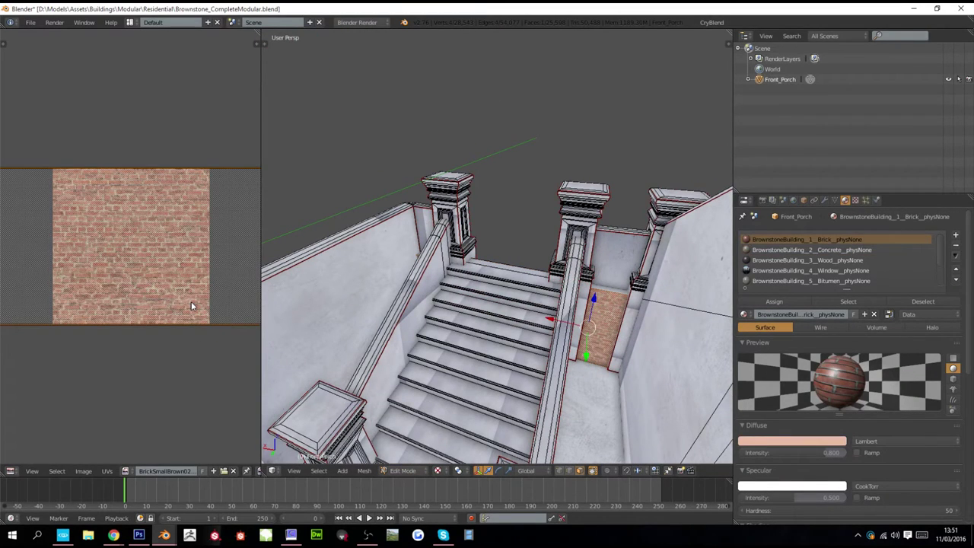
key(Tab)
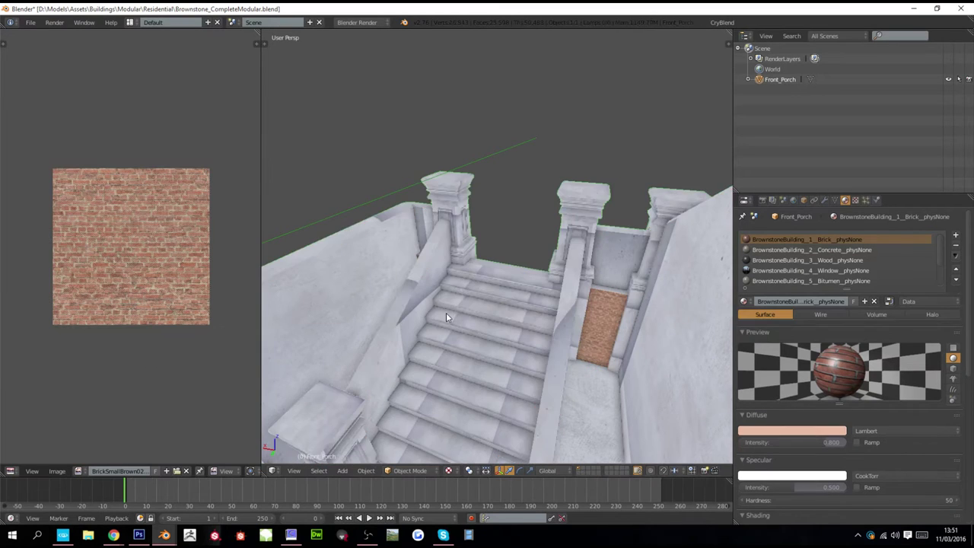
- In a front wireframe view, scale the Front_Porch building down slightly and shift it along the X axis
scroll(487, 311, down, 2)
middle_drag(492, 311, 647, 307)
scroll(585, 305, down, 3)
middle_drag(585, 305, 616, 361)
key(z)
key(KP_1)
scroll(617, 364, up, 2)
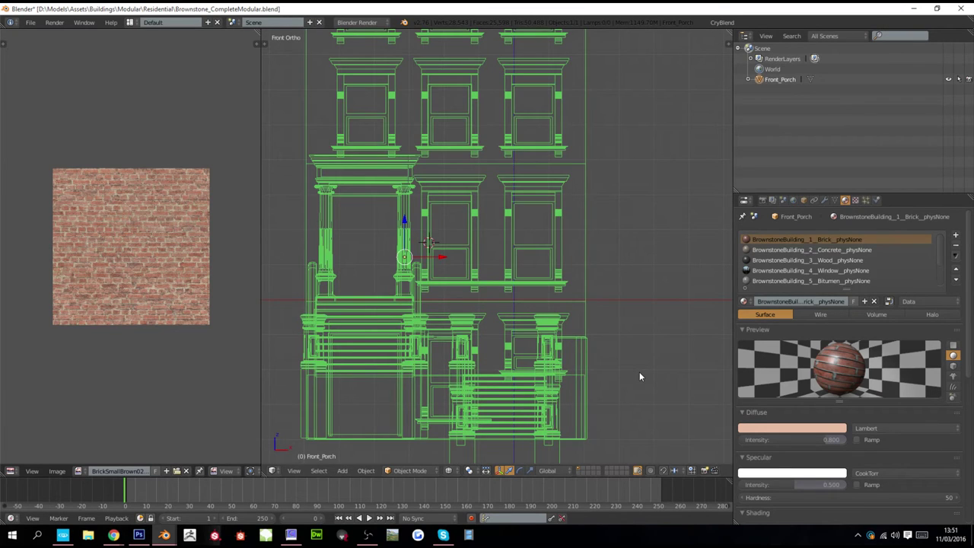
key(s)
click(620, 359)
key(g)
key(x)
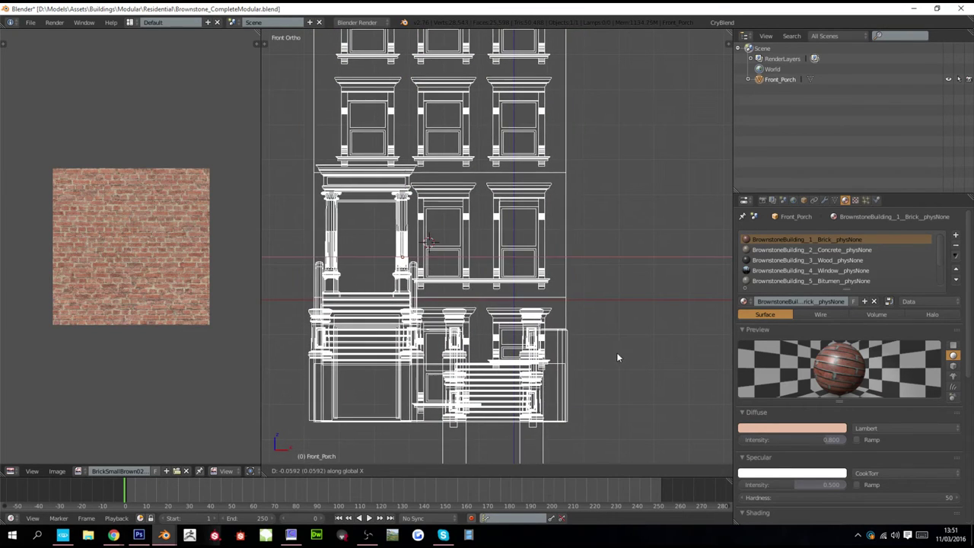
click(606, 344)
- Fine-tune the building's X position and overall size, and apply its scale
key(g)
key(x)
click(597, 335)
key(s)
click(597, 333)
key(g)
key(x)
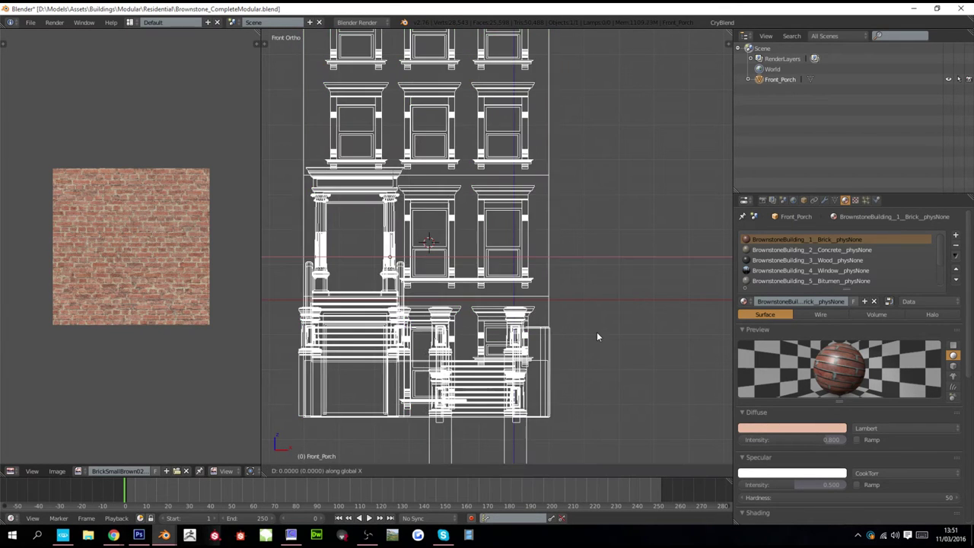
click(593, 338)
key(ctrl+a)
click(593, 339)
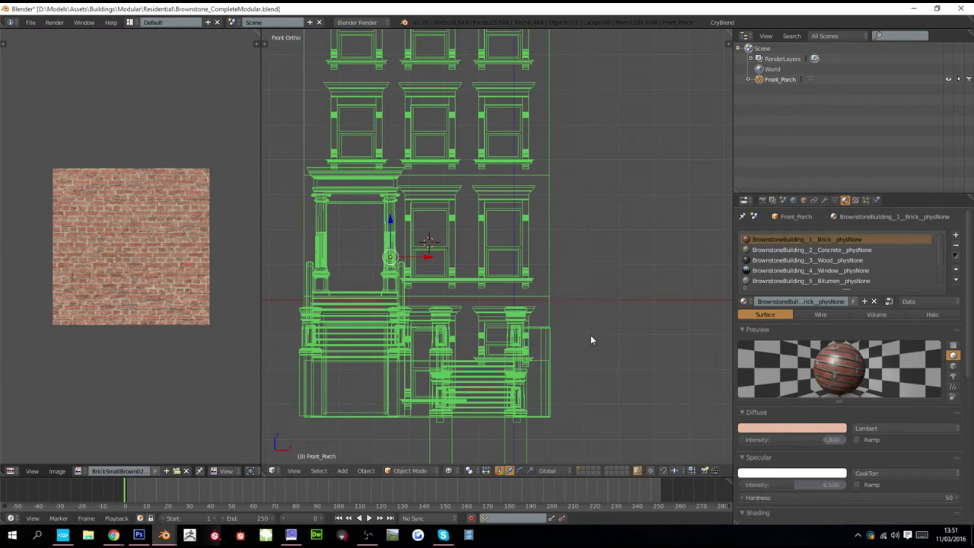
- Run CryBlend's Export to Game into the CRYENGINE Residential\Brownstone folder with the file name d
click(722, 24)
click(737, 234)
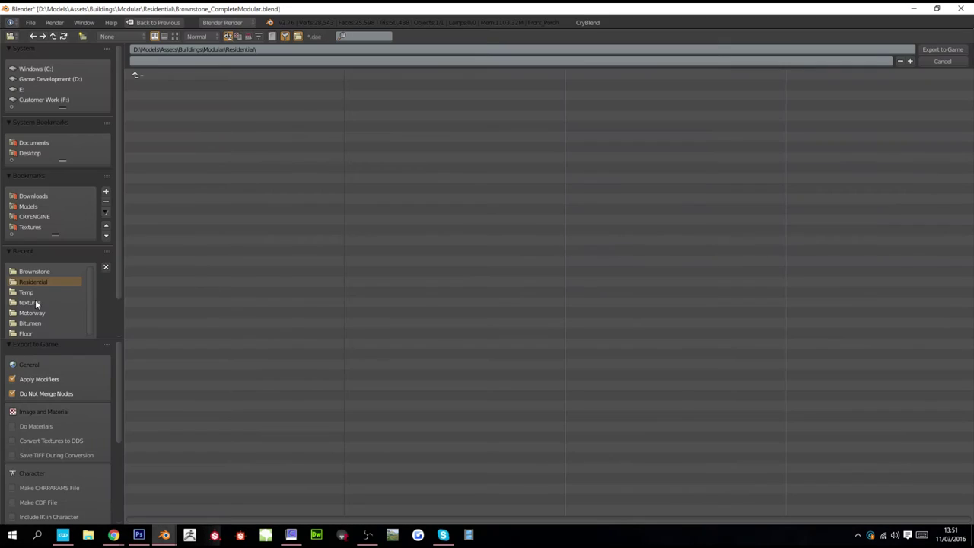
click(36, 272)
click(152, 61)
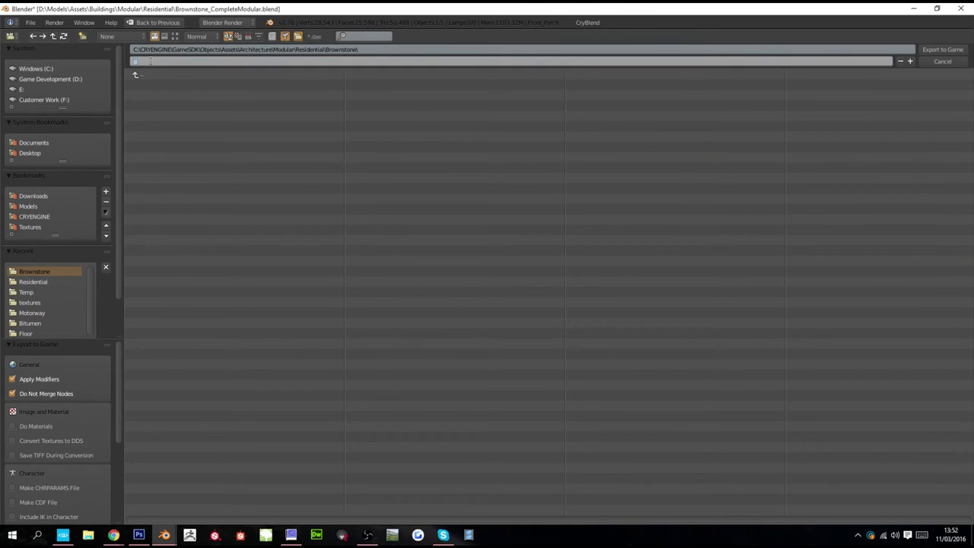
key(Return)
- Switch to CRYENGINE Sandbox and delete the row of three buildings opposite the brownstone
key(alt+Tab)
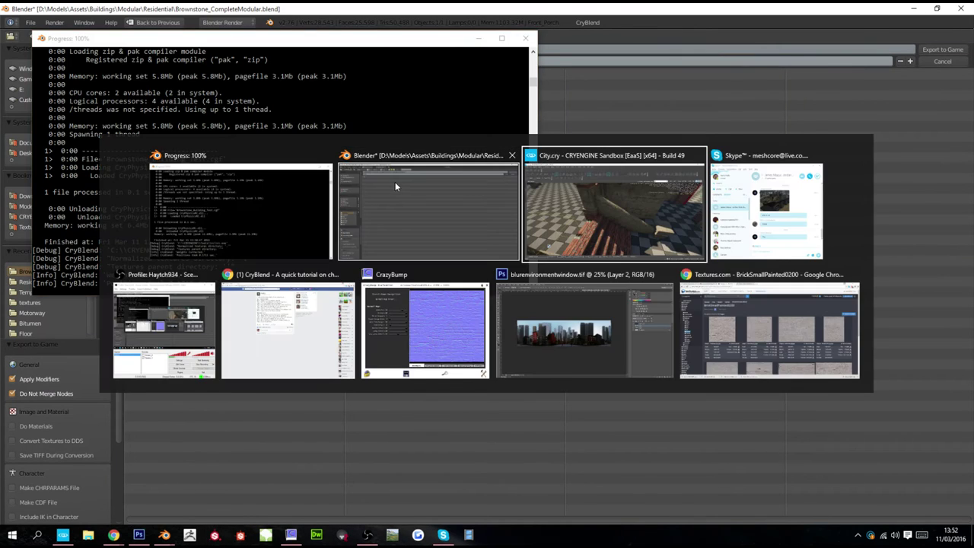
key(s)
right_drag(465, 299, 359, 228)
key(s)
drag(302, 333, 651, 415)
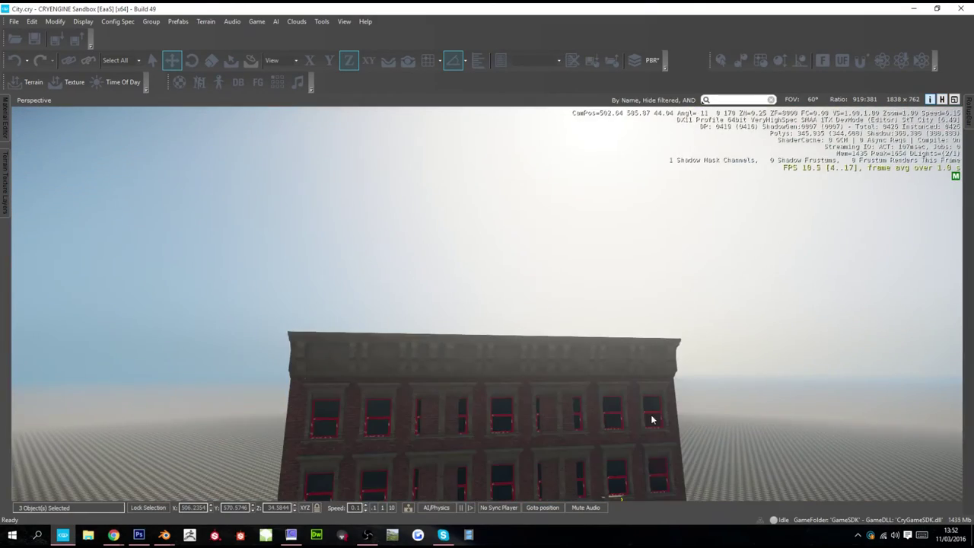
key(Delete)
- Place the road_straight geom entity from the Street\Road assets on the ground in front of the brownstone
right_drag(649, 426, 586, 461)
right_drag(449, 373, 523, 336)
key(w)
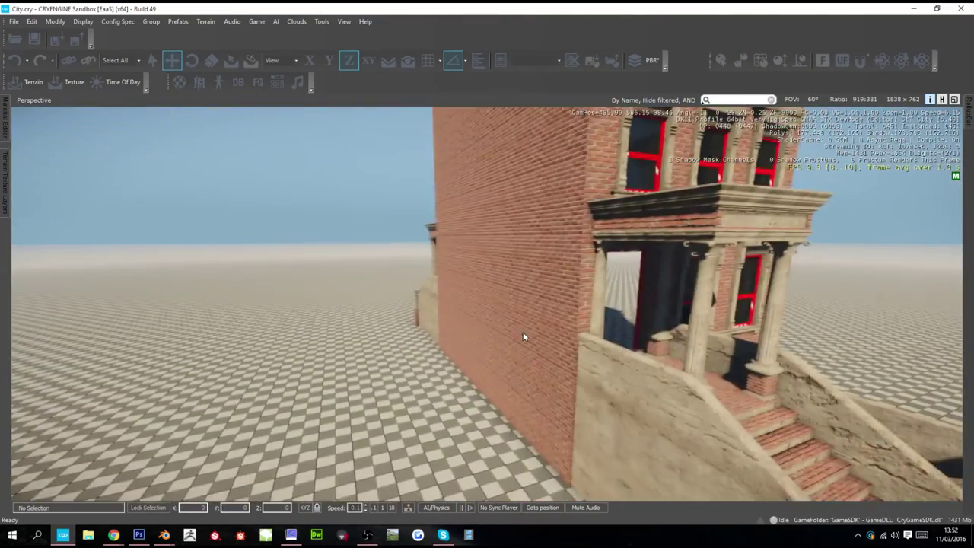
key(d)
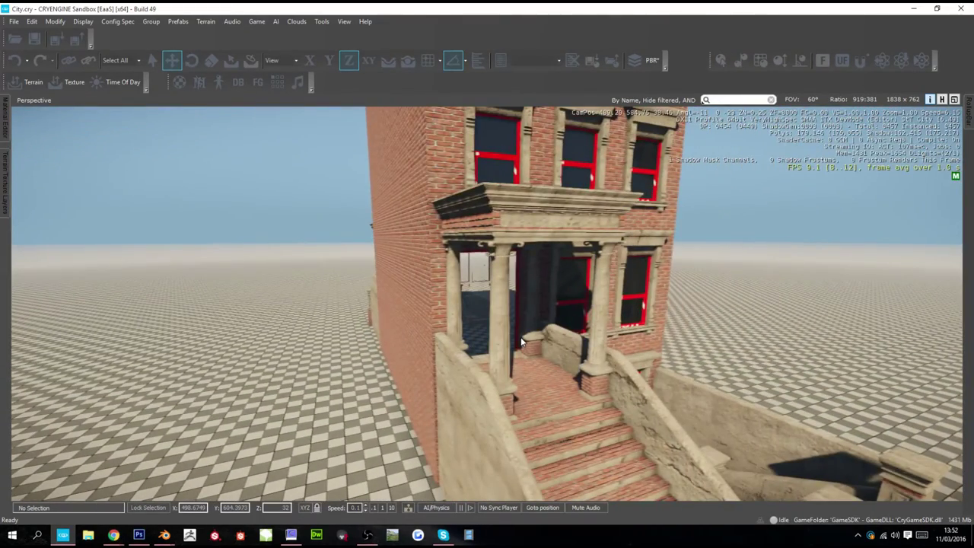
key(s)
key(d)
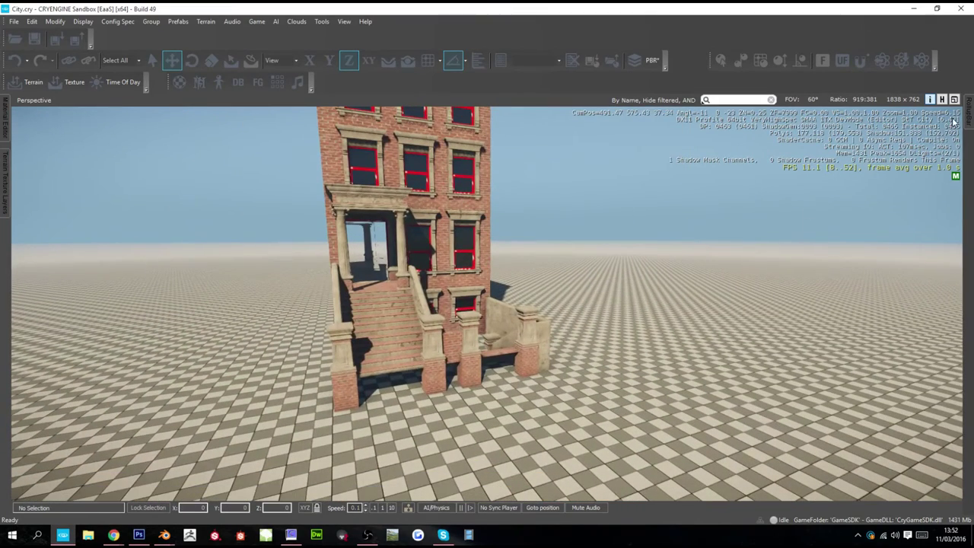
mouse_move(967, 113)
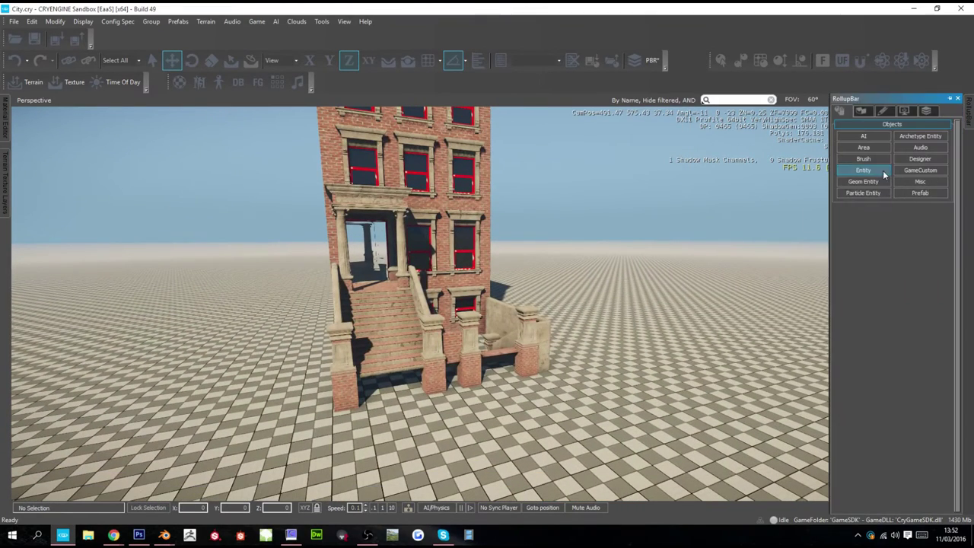
click(875, 183)
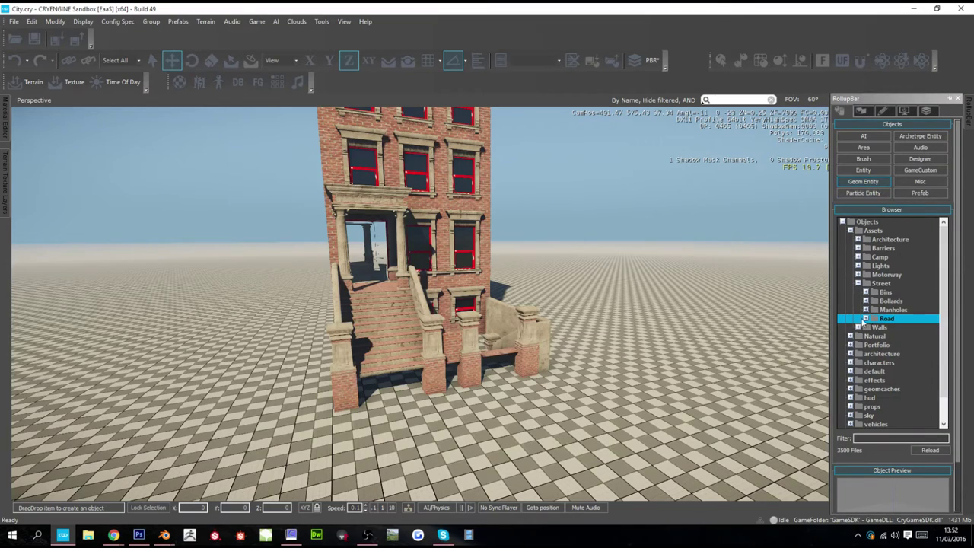
click(865, 319)
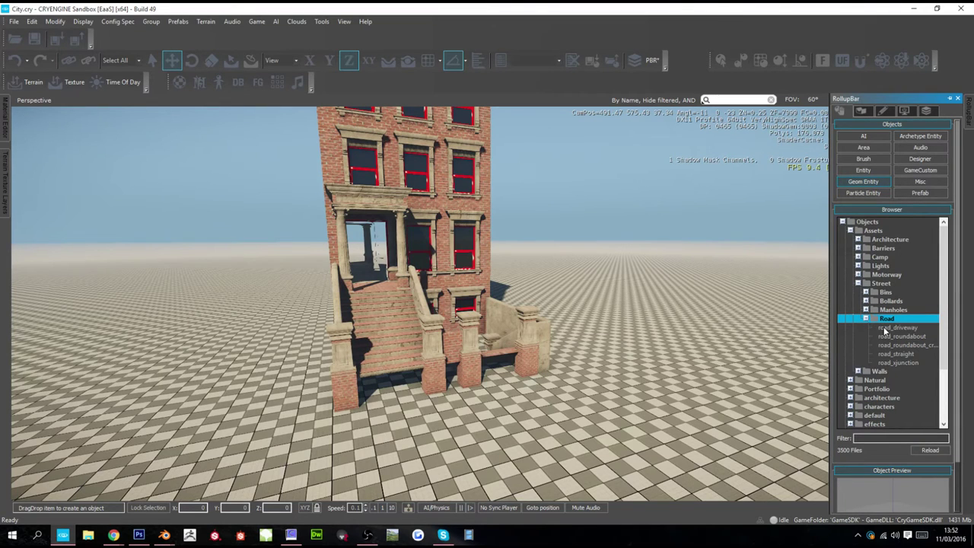
drag(893, 353, 617, 424)
click(584, 445)
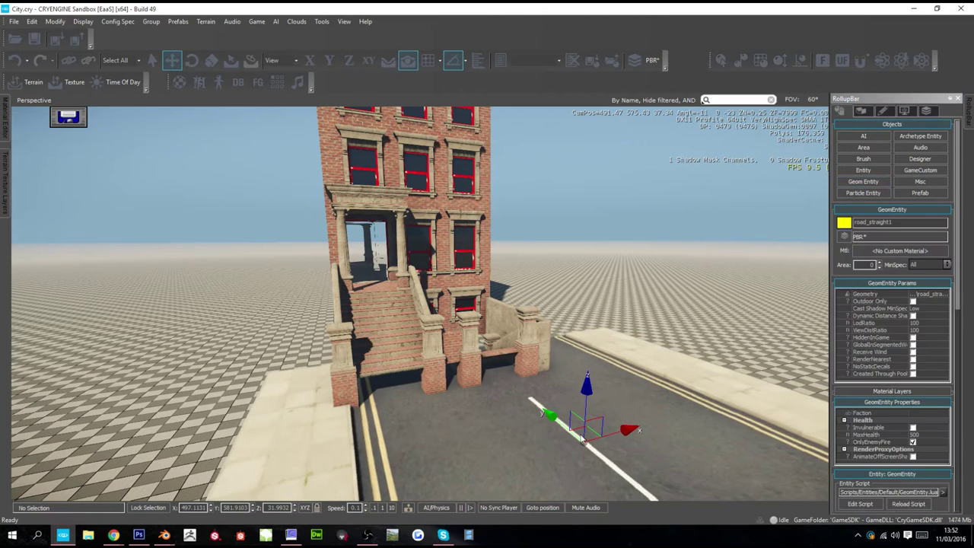
- Rotate the road piece 90 degrees about Z so it runs parallel to the building front
click(191, 60)
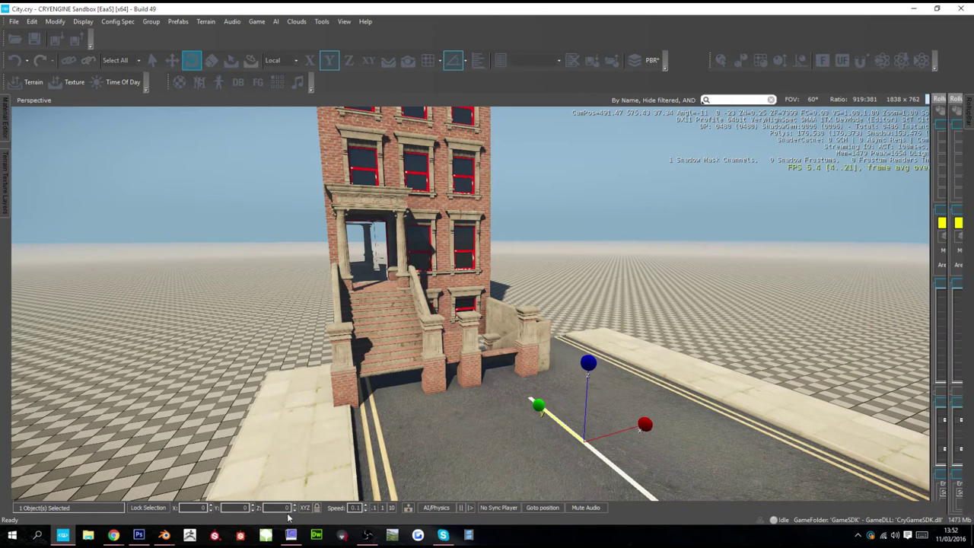
text(90)
key(Return)
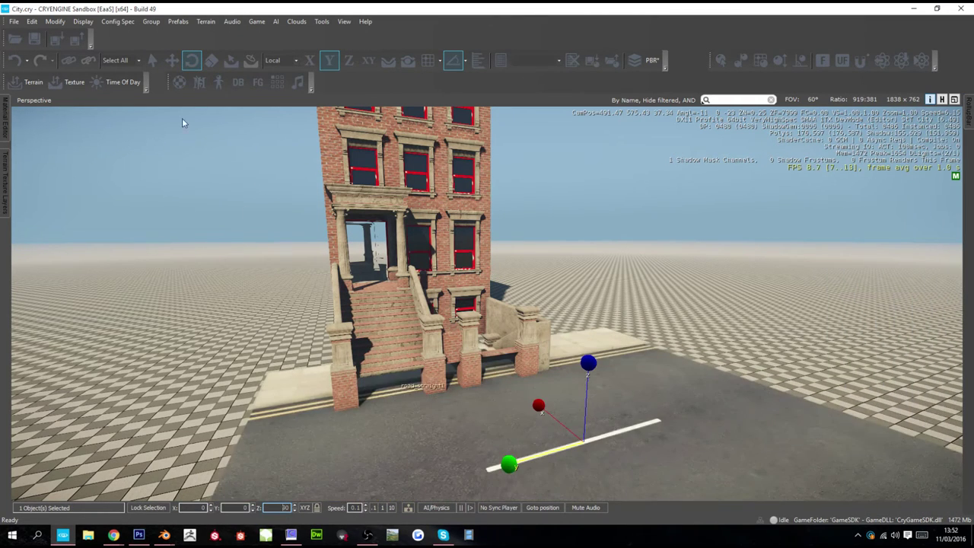
- Move the road piece clear of the stoop to about X 499.42, Y 578.19, Z 32.78, with its pavement in front of the pillars
click(181, 67)
right_drag(304, 229, 449, 304)
key(w)
key(a)
key(a)
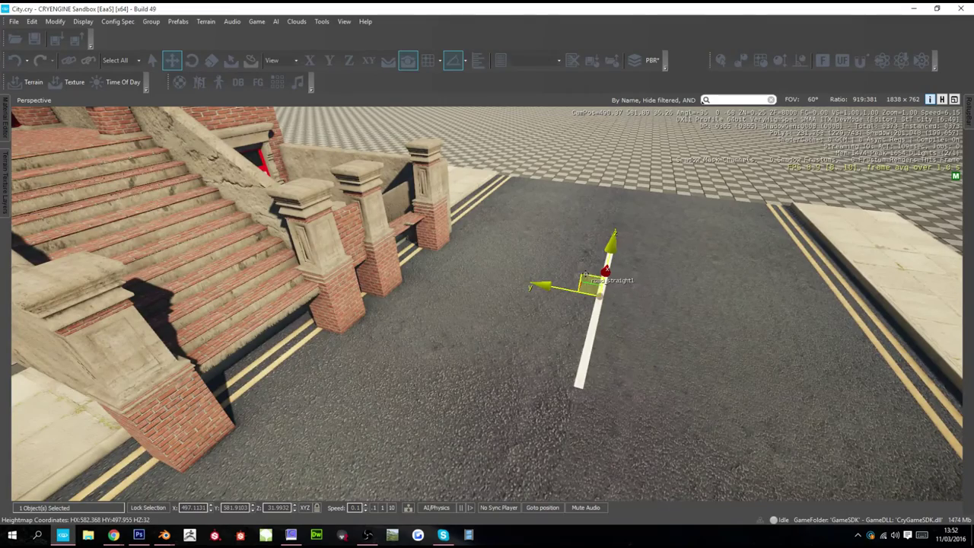
drag(621, 264, 757, 282)
key(s)
right_drag(757, 283, 726, 311)
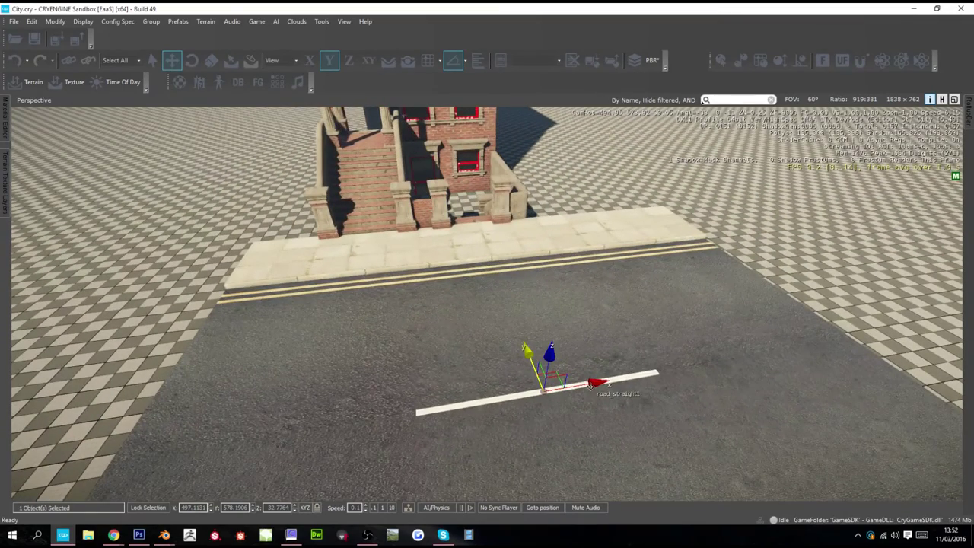
drag(587, 385, 686, 378)
- Add the brownstone to the road selection and raise both, bringing the road to about Z 33.64
right_drag(579, 382, 461, 266)
key(d)
key(s)
drag(550, 350, 394, 237)
right_drag(444, 312, 449, 270)
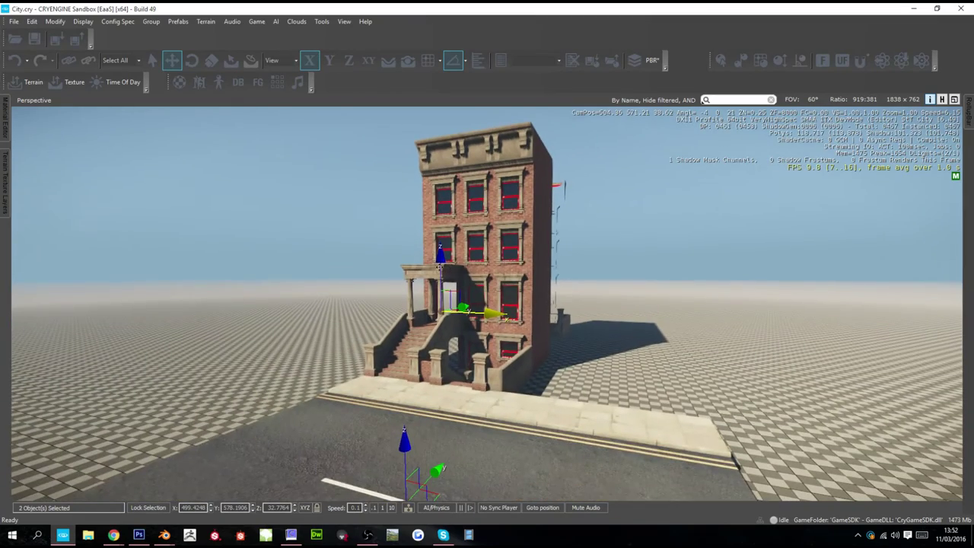
drag(441, 253, 441, 237)
right_drag(441, 237, 517, 306)
key(w)
key(d)
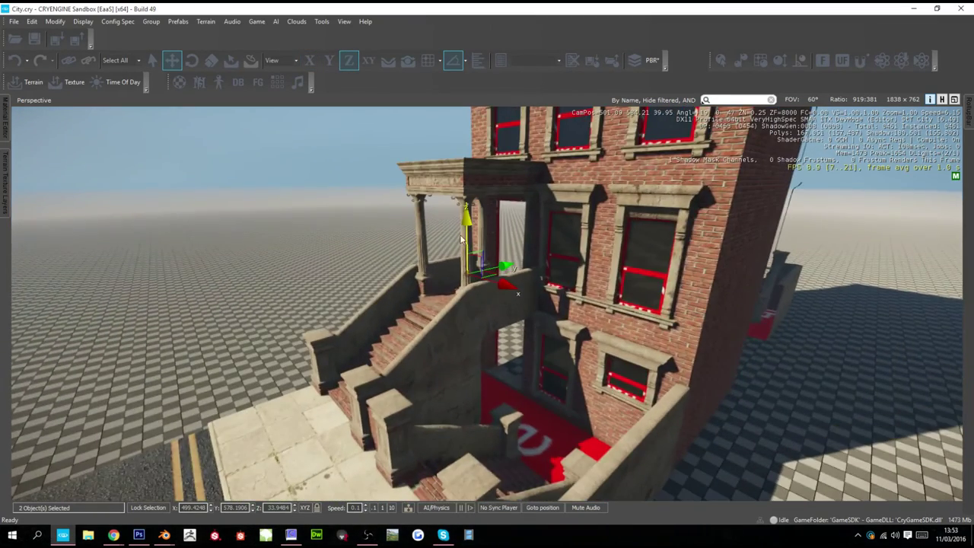
mouse_move(467, 226)
mouse_down()
mouse_move(468, 247)
mouse_move(470, 238)
mouse_up()
- Clone the brownstone and place the copy beside the original at about X 501.98
key(s)
key(a)
right_drag(475, 297, 584, 327)
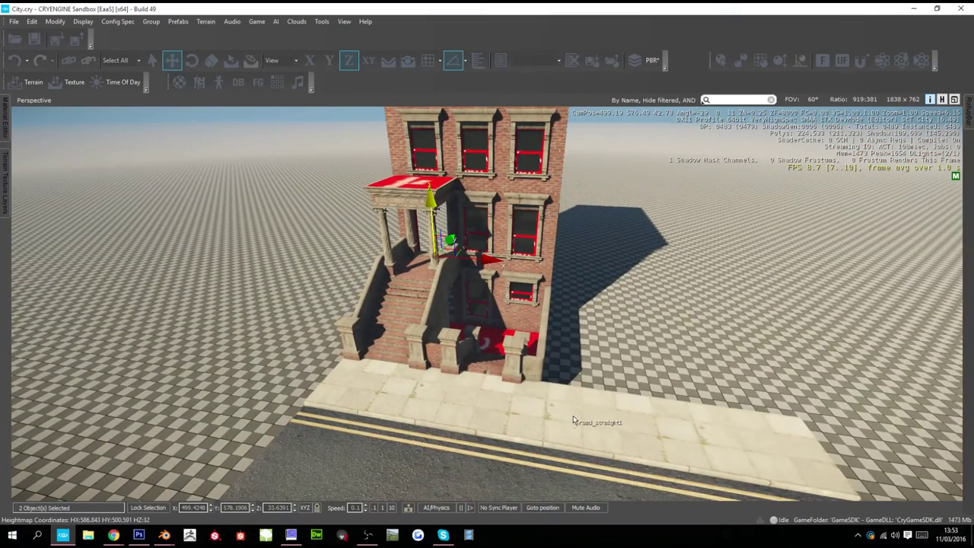
click(487, 260)
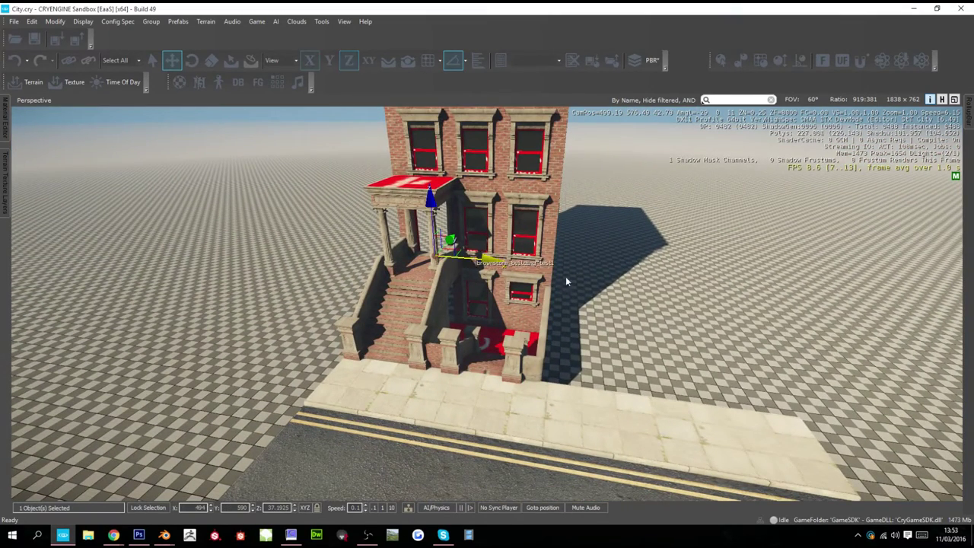
key(ctrl+c)
shift+drag(625, 285, 620, 284)
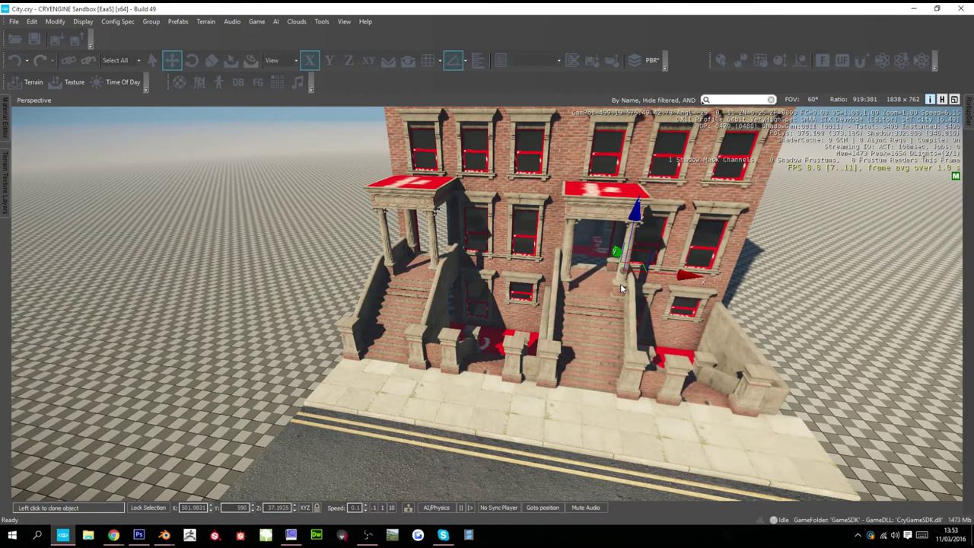
click(620, 284)
click(620, 284)
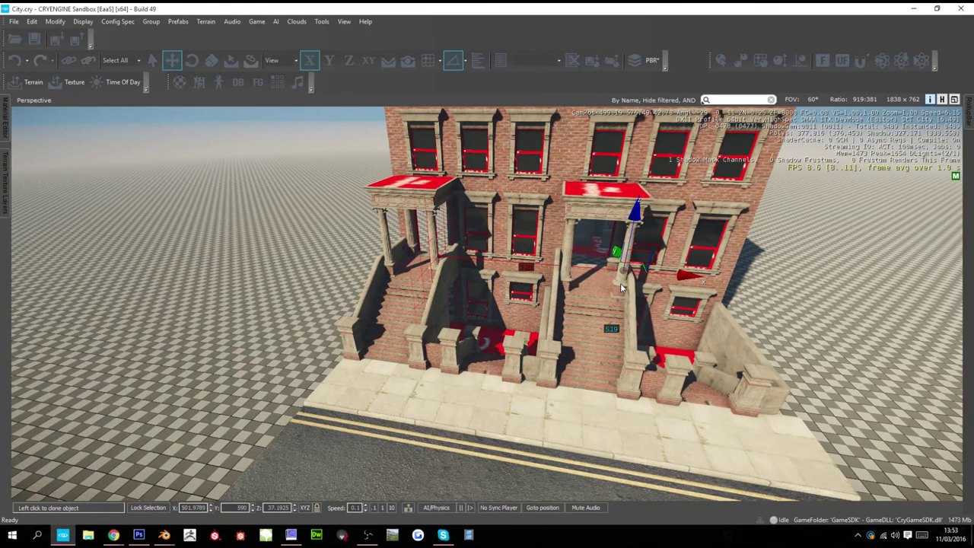
- Enter game mode in front of the two brownstones and switch to the third-person camera
key(a)
mouse_move(590, 294)
right_down()
mouse_move(662, 295)
mouse_move(620, 299)
mouse_move(681, 308)
mouse_move(559, 306)
mouse_move(597, 305)
right_up()
key(s)
key(w)
key(d)
key(d)
key(ctrl+g)
key(F1)
- Walk the character along the pavement to judge the stoops' and pillars' scale against it, and leave game mode
key(s)
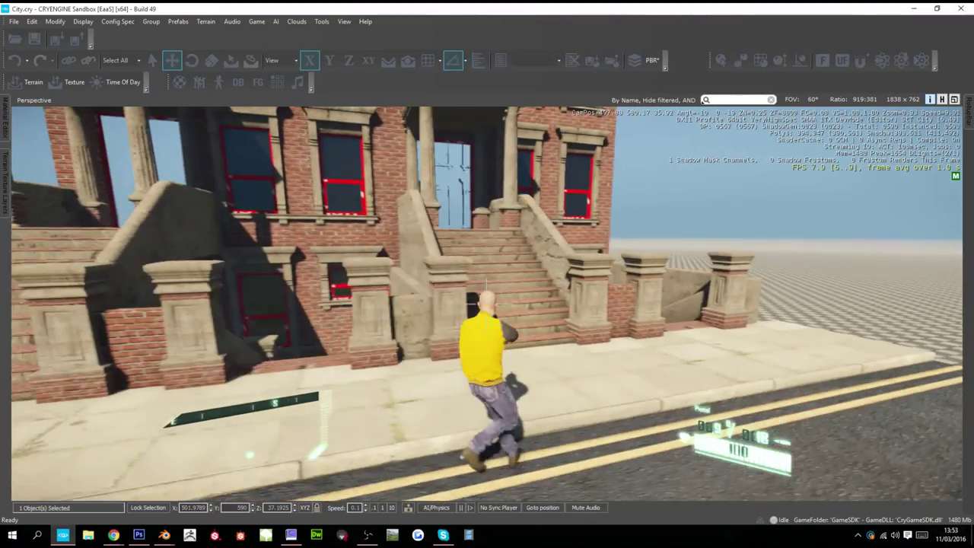
key(a)
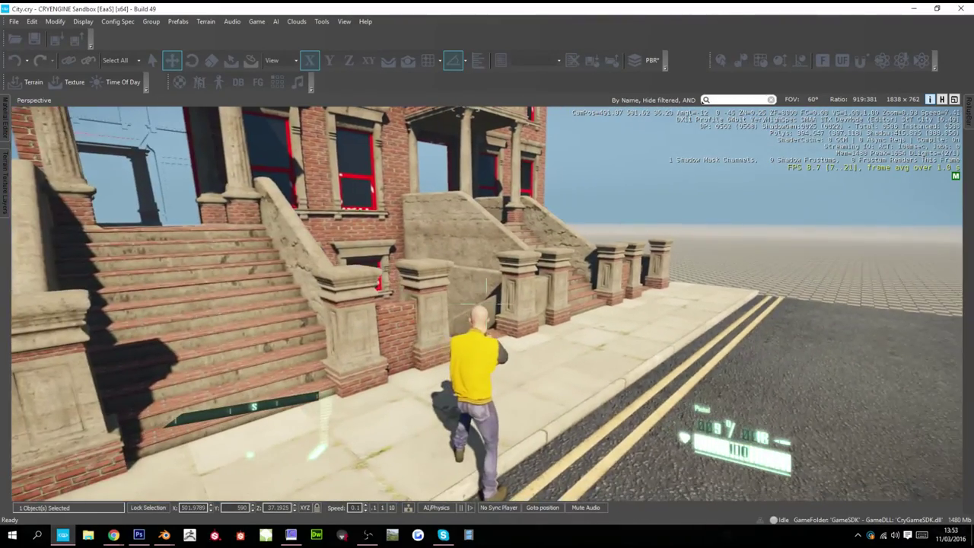
key(w)
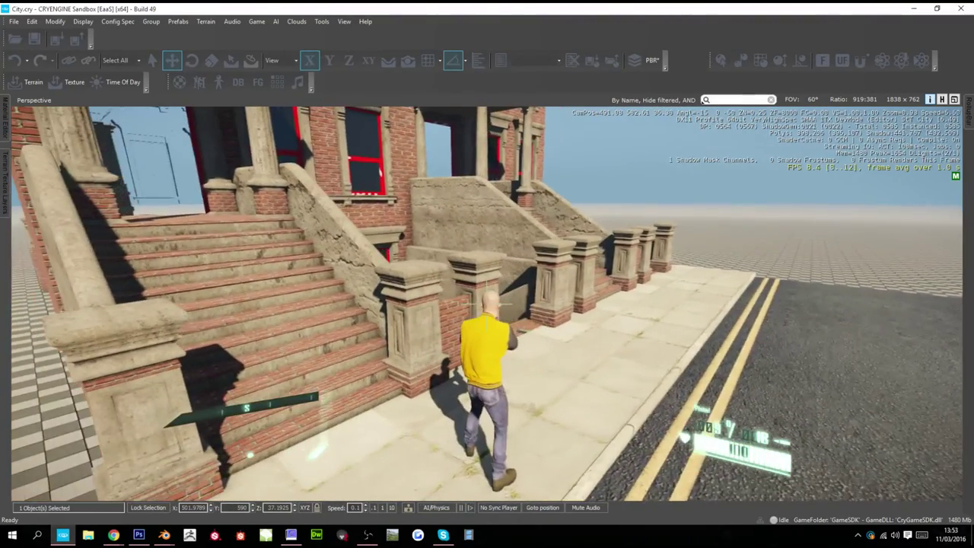
key(w)
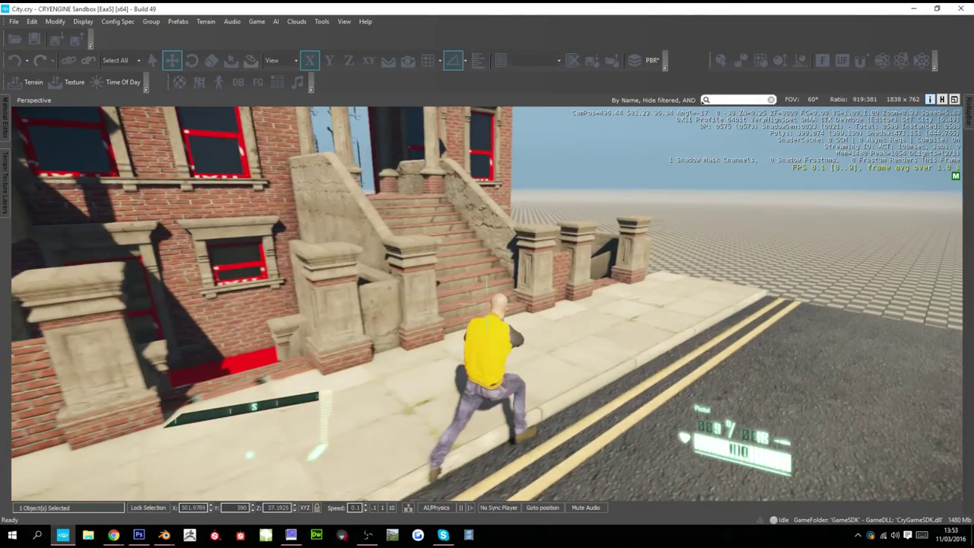
key(d)
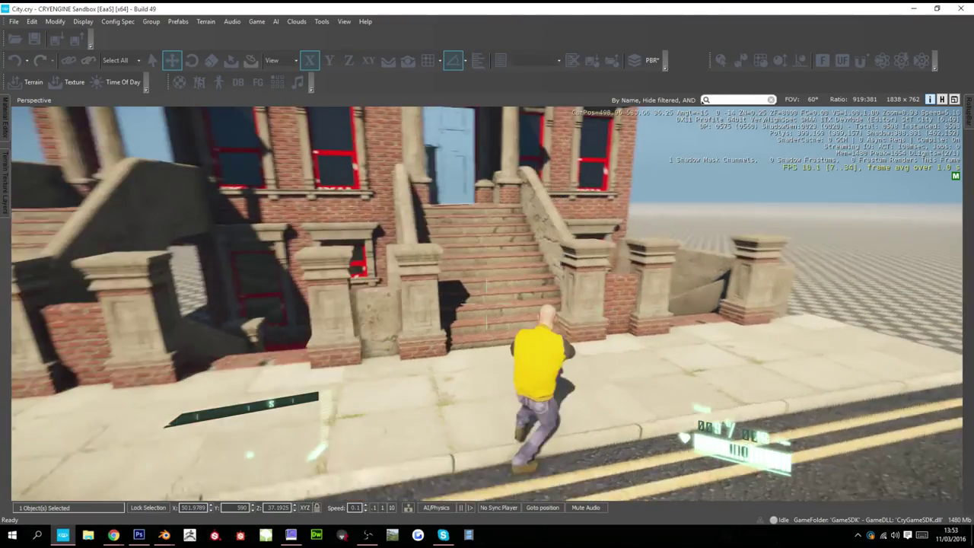
key(w)
key(w)
key(a)
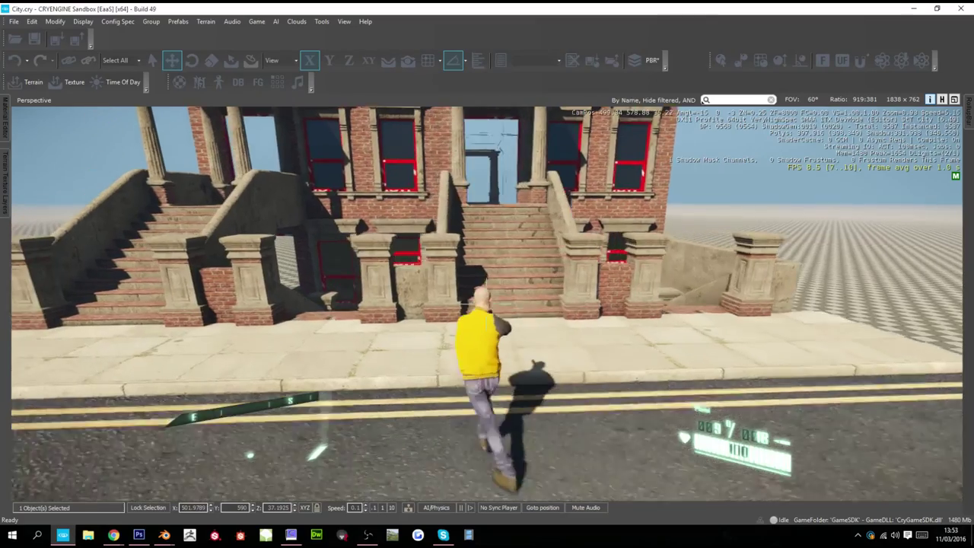
key(a)
key(w)
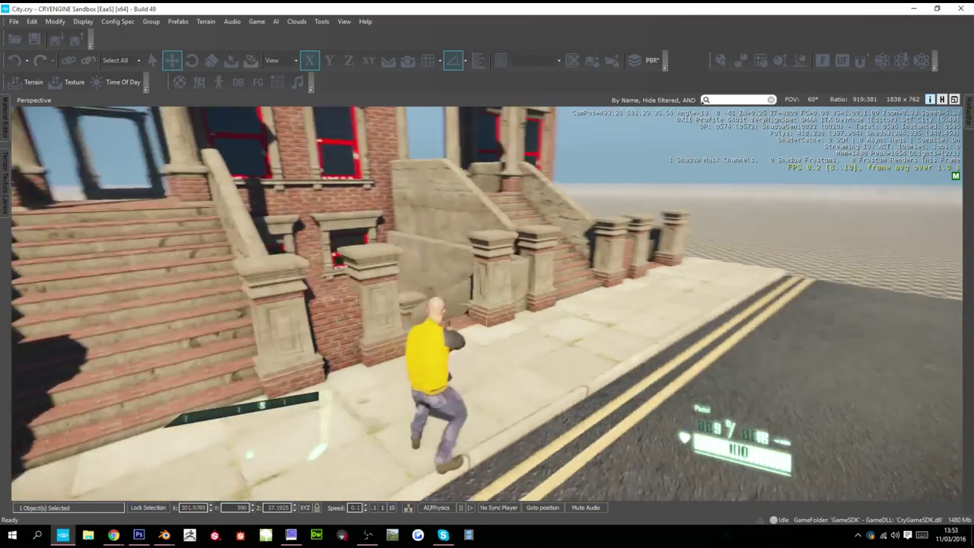
key(w)
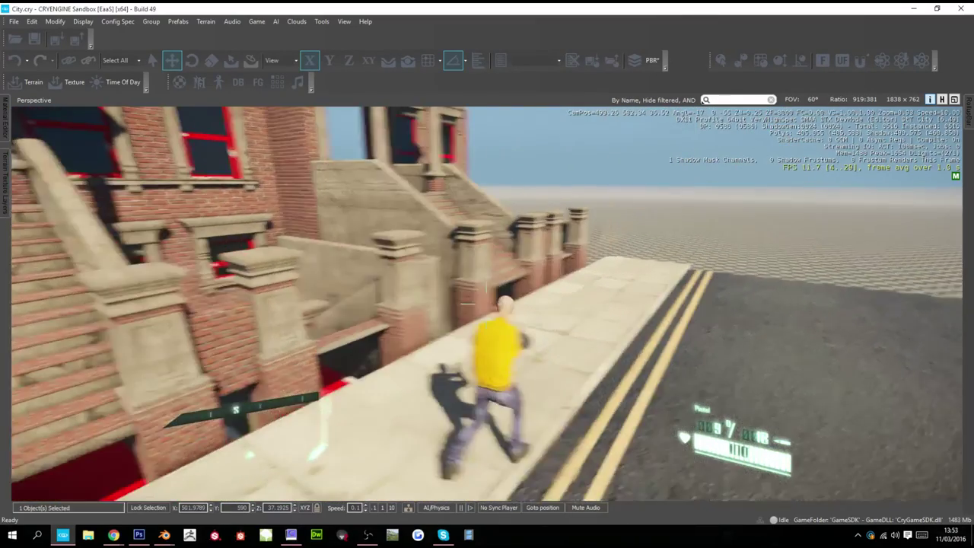
key(Escape)
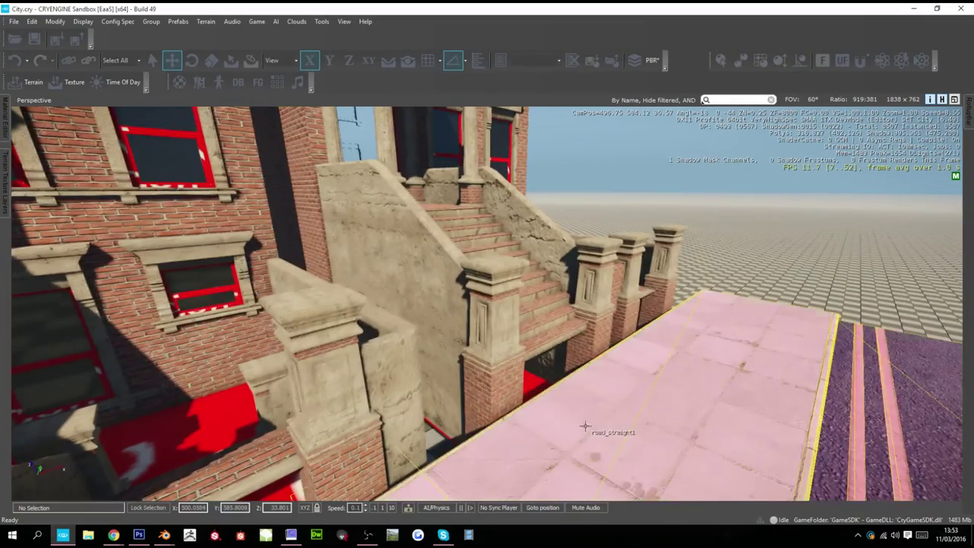
- Adjust the road's fit against the pillar bases, moving it to about Y 578.50 and lowering it to about Z 34.08
scroll(572, 399, down, 9)
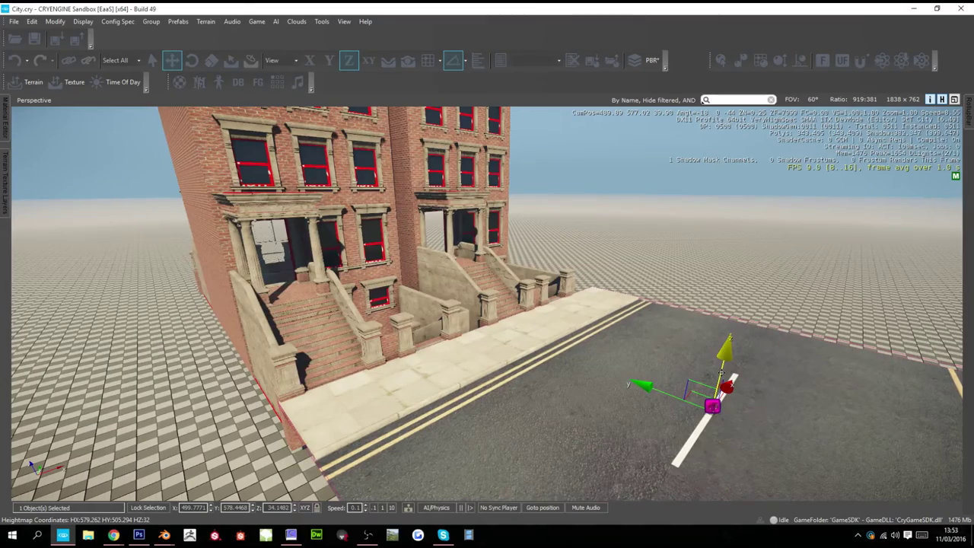
right_drag(721, 372, 654, 347)
key(w)
key(w)
key(s)
key(s)
key(d)
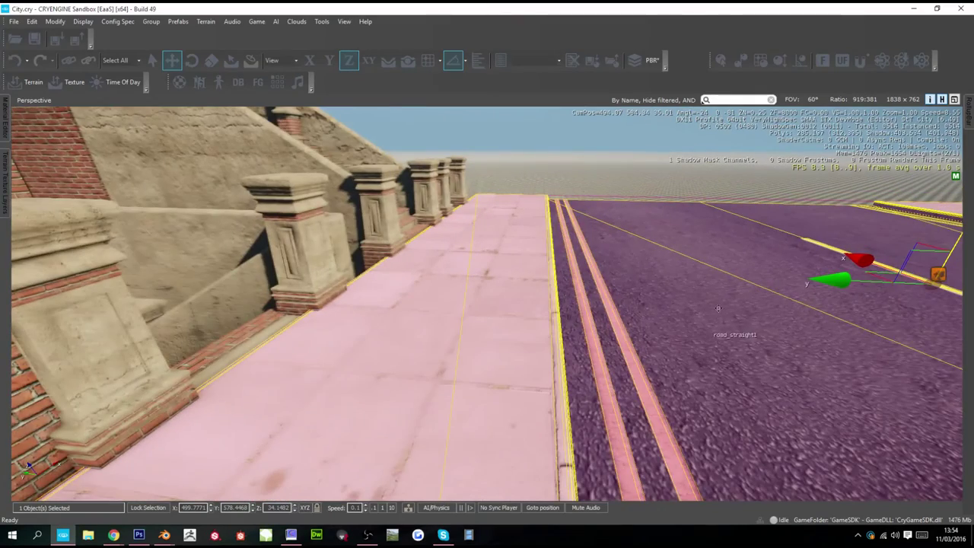
drag(847, 280, 842, 280)
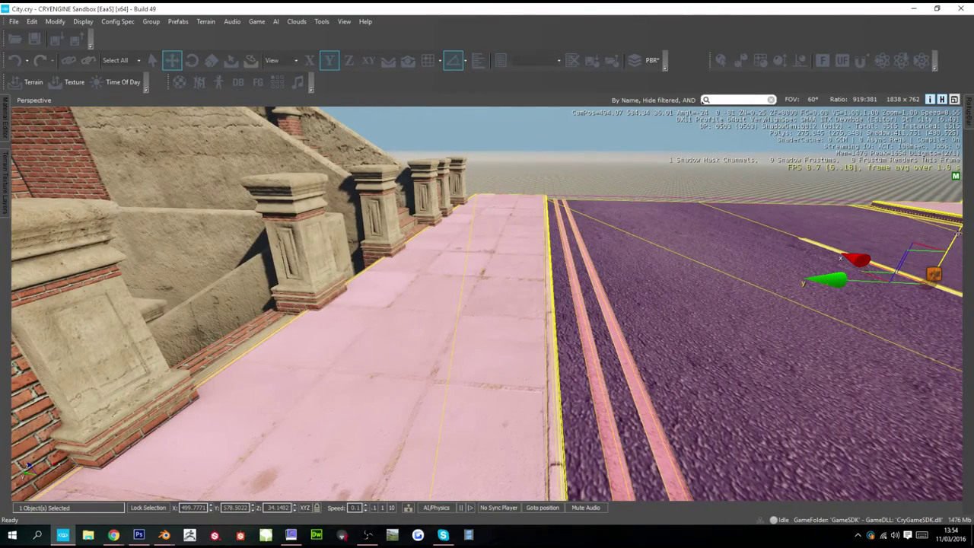
drag(956, 238, 953, 244)
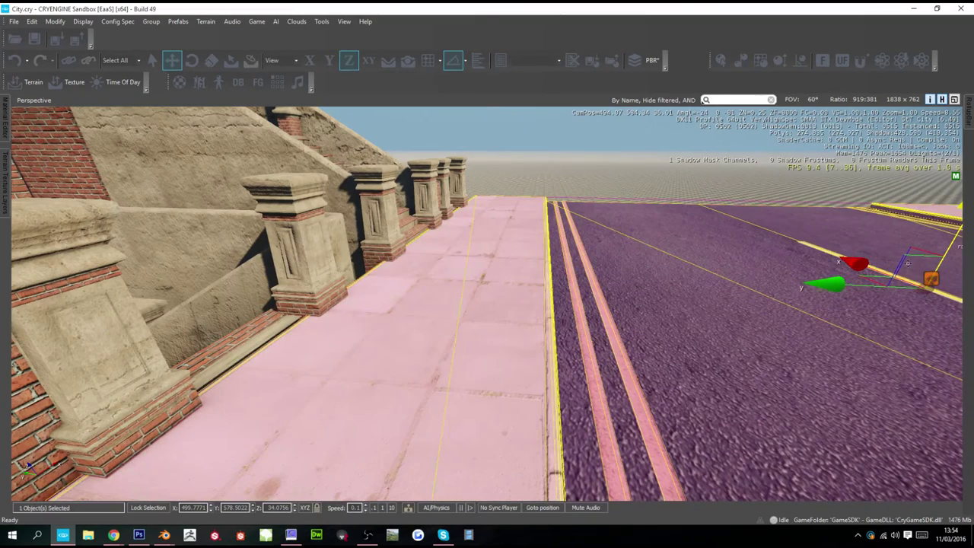
- Fine-tune the road's position under the pillars to about Y 578.74 and Z 34.10
drag(856, 287, 822, 283)
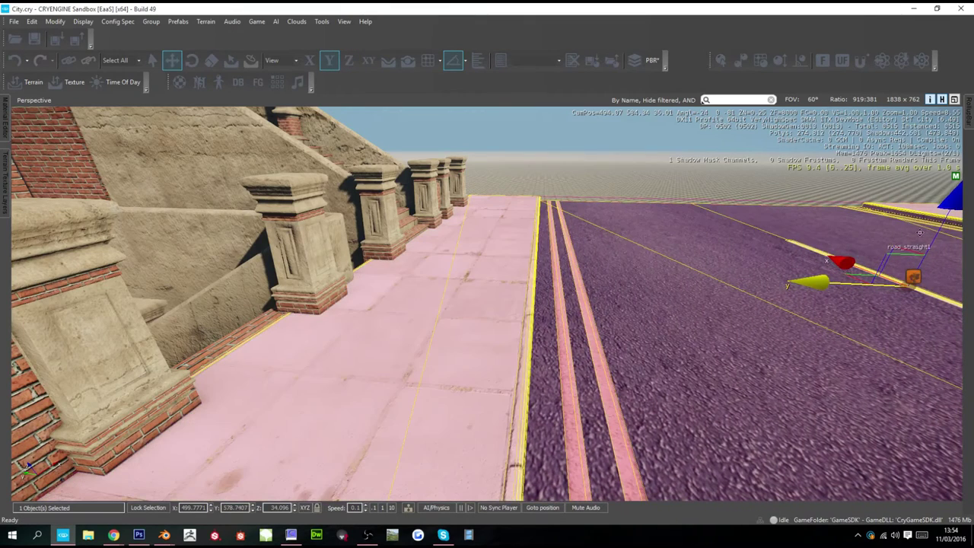
drag(937, 233, 936, 233)
drag(913, 276, 911, 279)
drag(932, 234, 930, 233)
key(d)
key(s)
right_drag(662, 281, 662, 281)
click(541, 152)
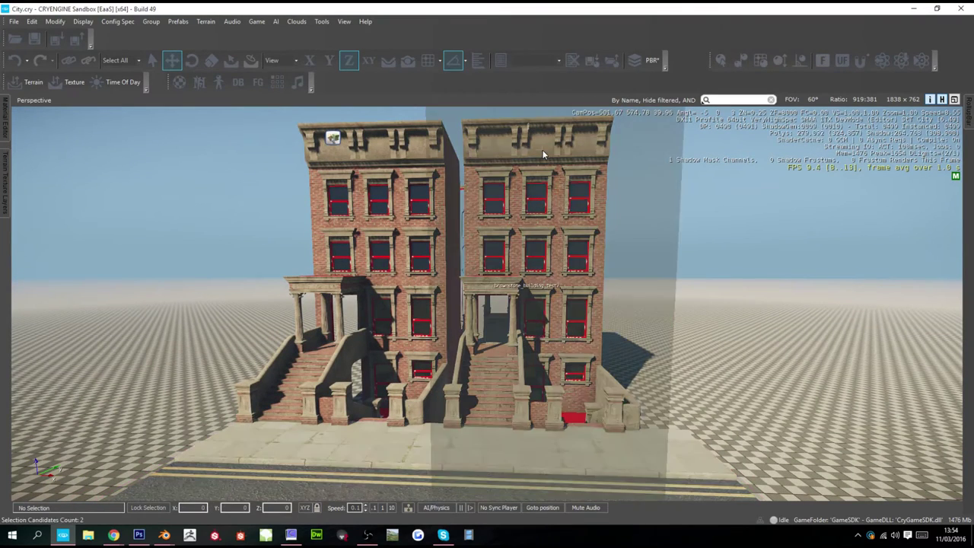
key(Delete)
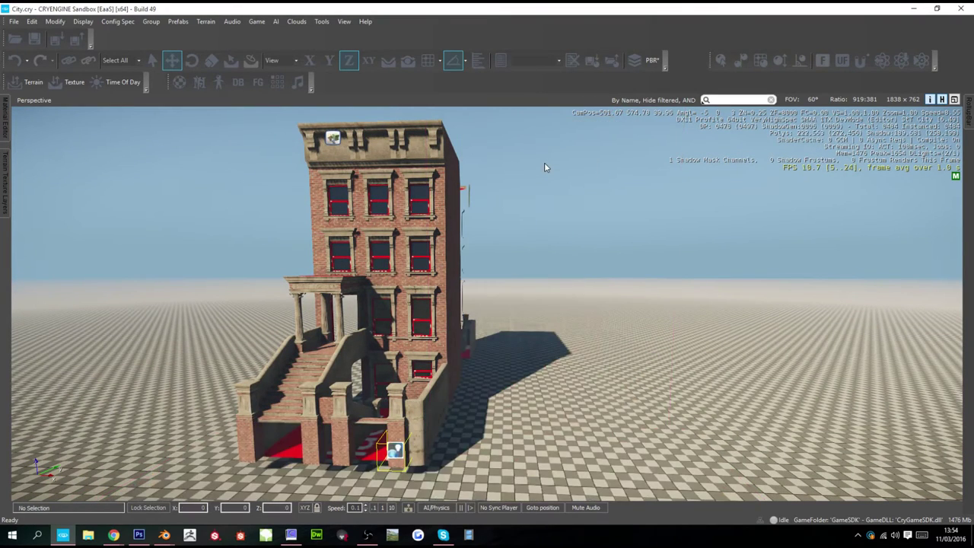
key(ctrl+z)
- Delete the cloned brownstone, keeping the original building and the road
right_drag(519, 236, 520, 236)
click(499, 222)
key(Delete)
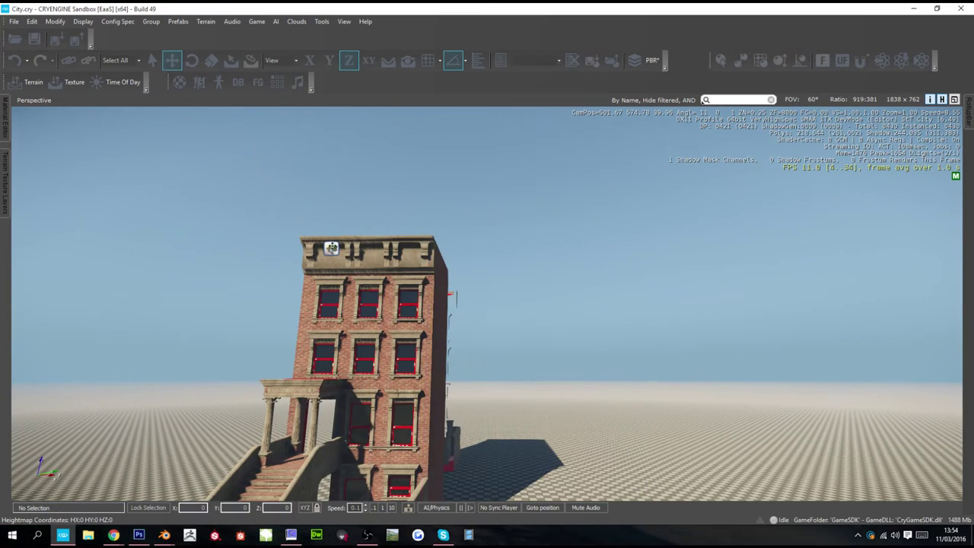
- Clone the brownstone and place the copy directly beside the original at about X 501.02
click(419, 257)
key(a)
key(w)
right_drag(332, 255, 332, 255)
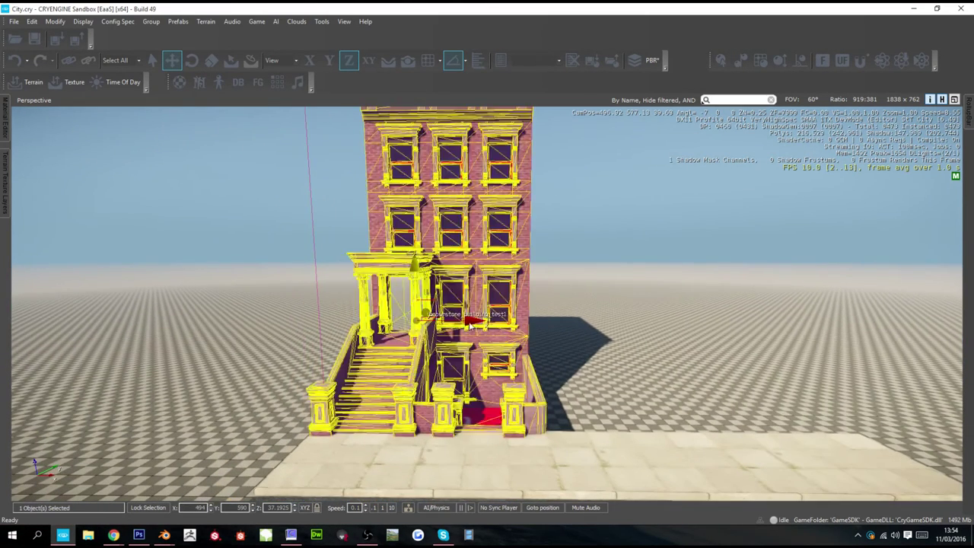
key(ctrl+c)
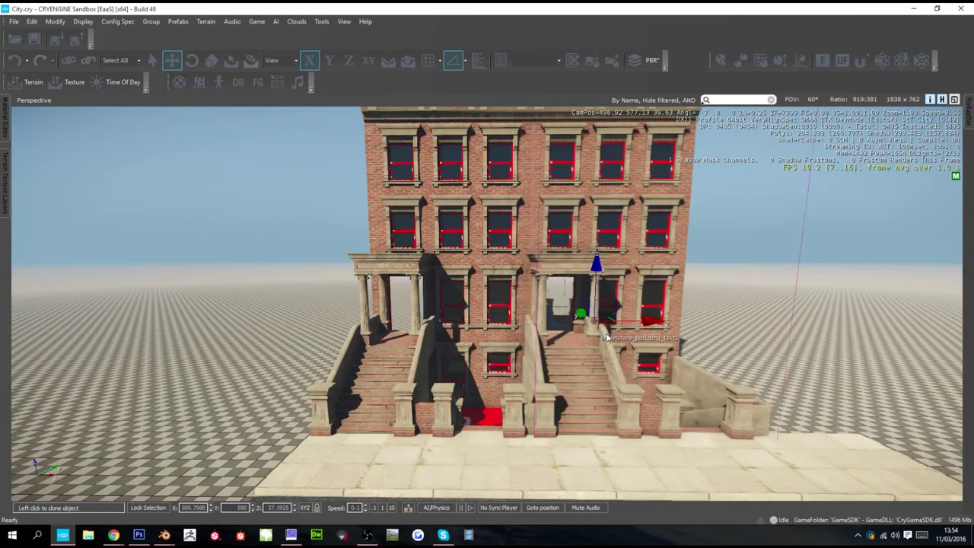
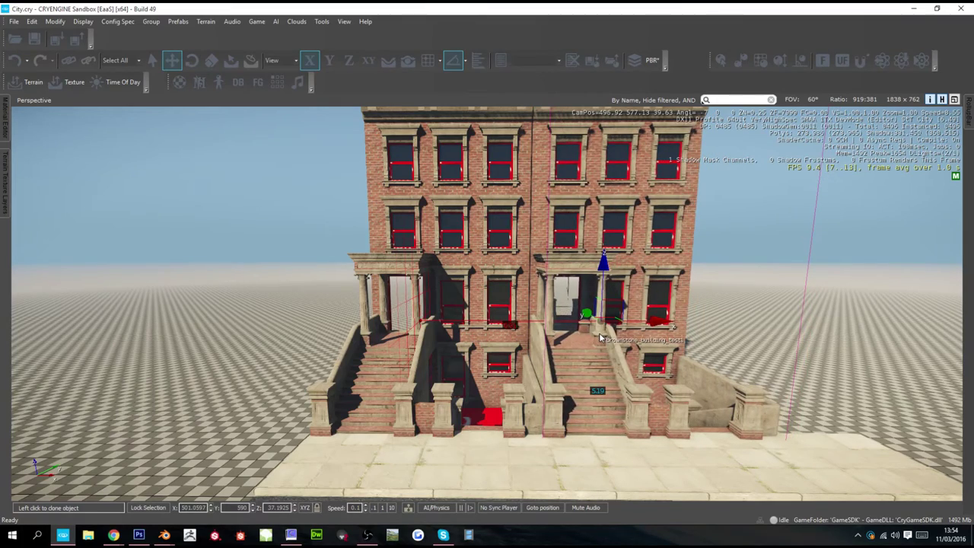
click(540, 299)
- Set the second brownstone back from the pavement along Y to about 592.52
key(d)
right_drag(540, 299, 540, 299)
key(w)
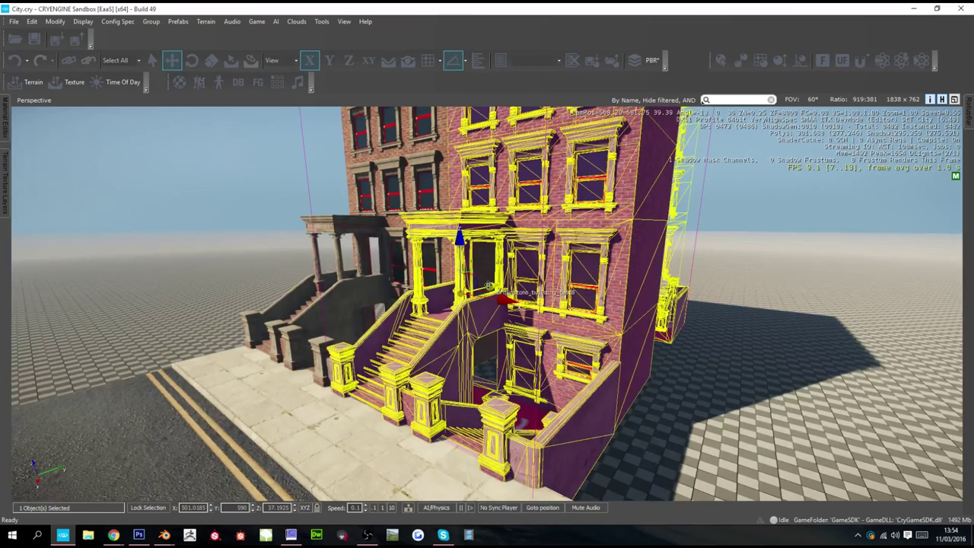
drag(502, 299, 531, 280)
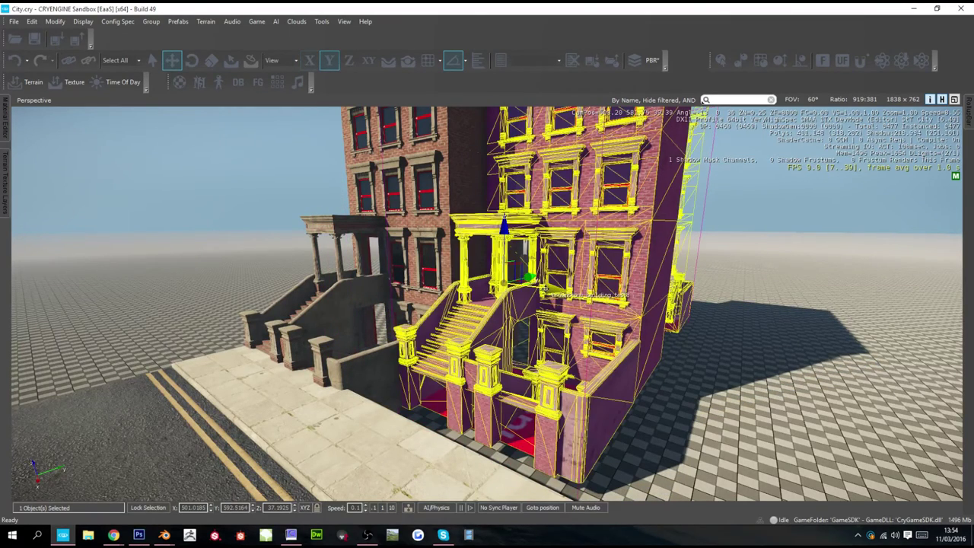
- Clone the second brownstone and butt the third building against it at about X 508.03
key(ctrl+c)
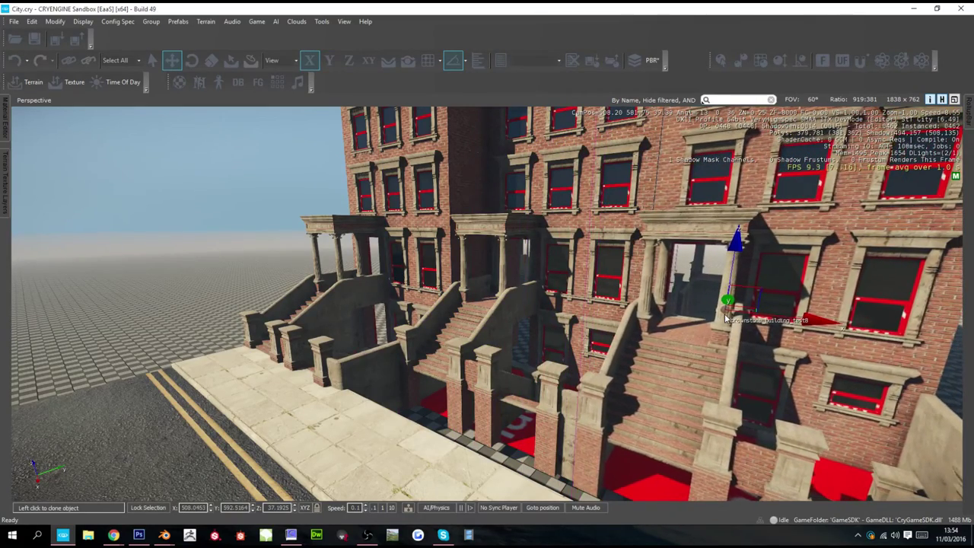
key(s)
key(a)
right_drag(645, 322, 654, 321)
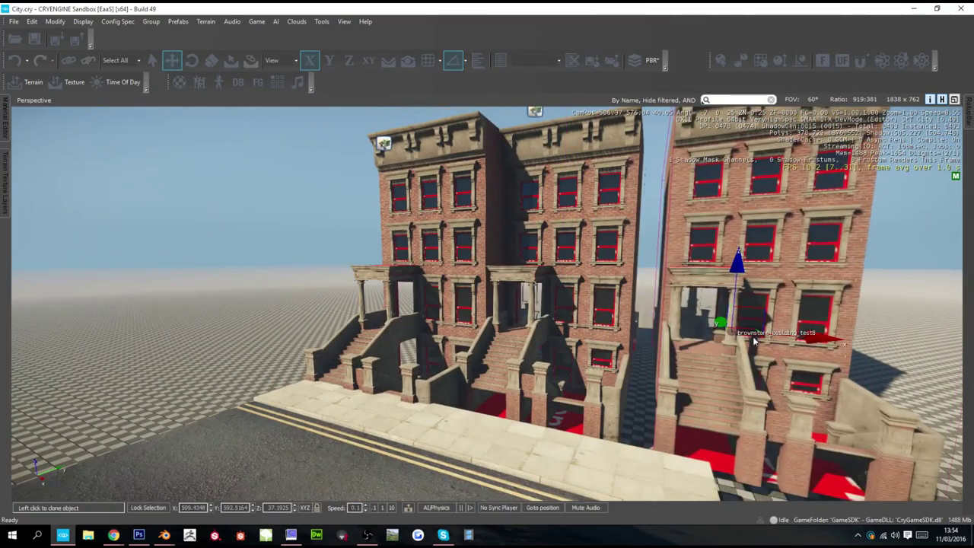
click(745, 337)
scroll(746, 337, up, 5)
drag(747, 347, 708, 344)
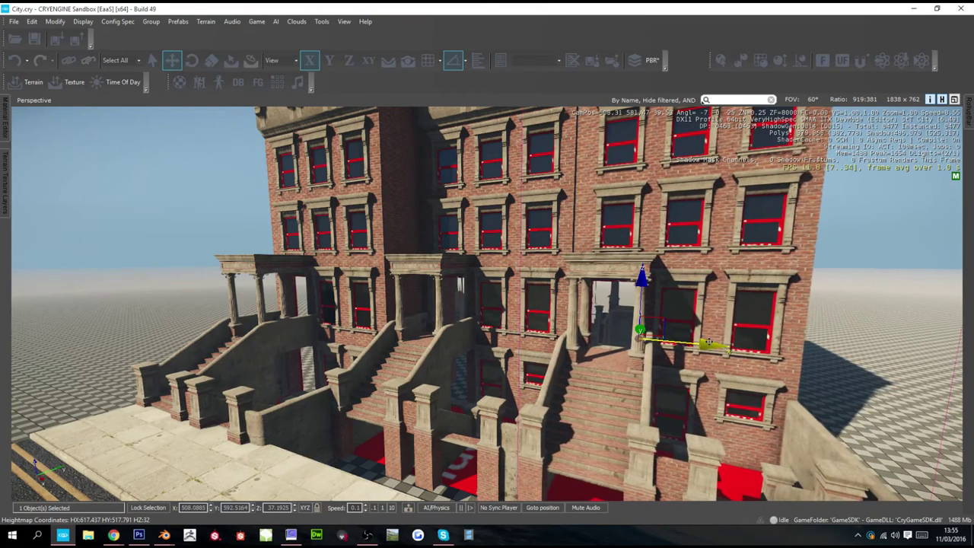
drag(706, 344, 705, 344)
- Bring the third brownstone forward to the pavement edge, at about Y 590.14
key(s)
key(a)
right_drag(596, 360, 720, 349)
right_drag(494, 289, 531, 312)
scroll(531, 312, up, 2)
scroll(526, 302, up, 4)
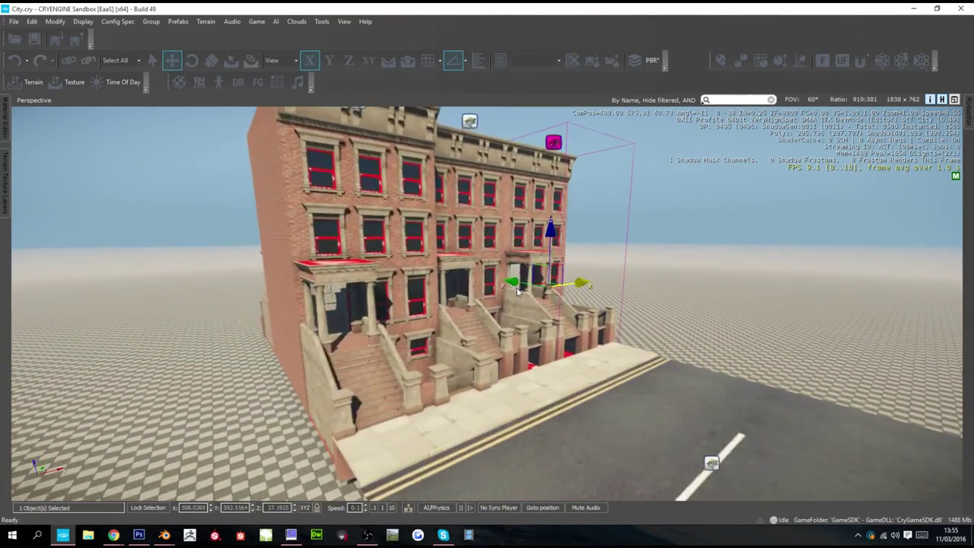
drag(516, 282, 537, 286)
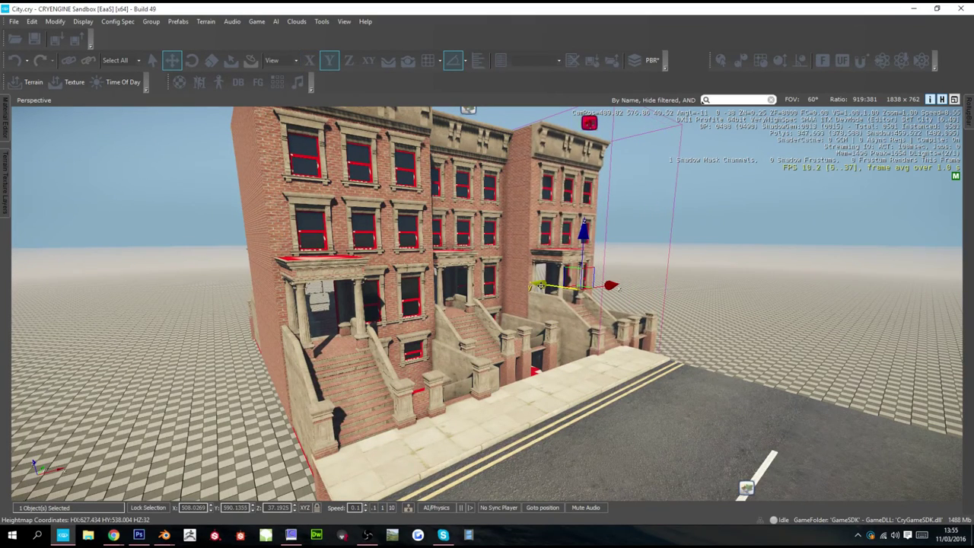
- Clone the straight road section and place the copy end to end with the original at about X 516.61
click(661, 313)
key(d)
key(w)
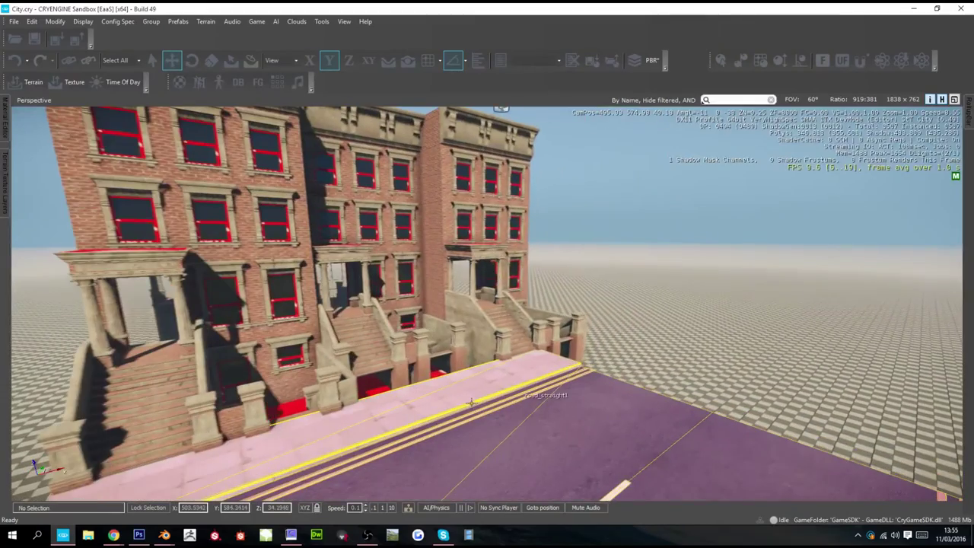
click(470, 404)
key(w)
right_drag(470, 403, 444, 417)
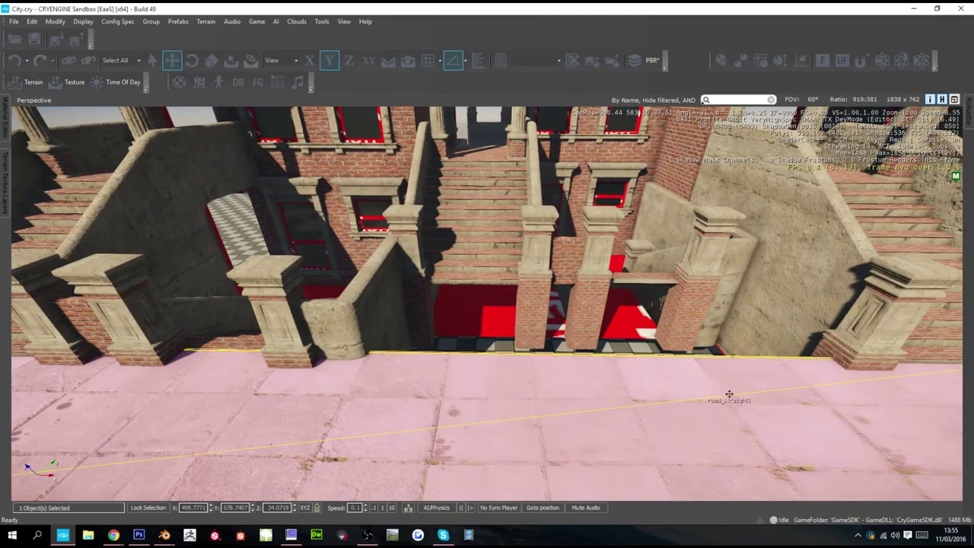
right_drag(559, 287, 517, 303)
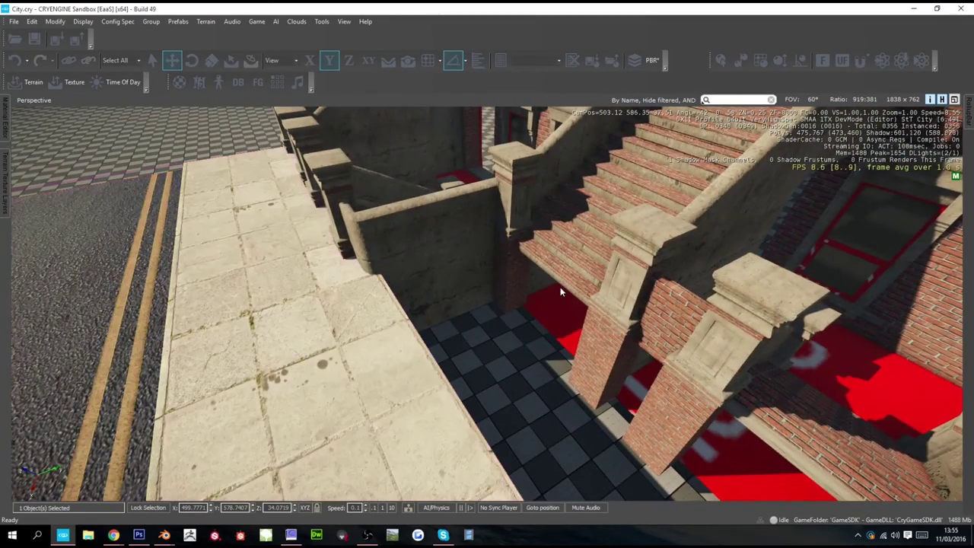
right_drag(560, 306, 456, 400)
key(s)
scroll(451, 400, down, 5)
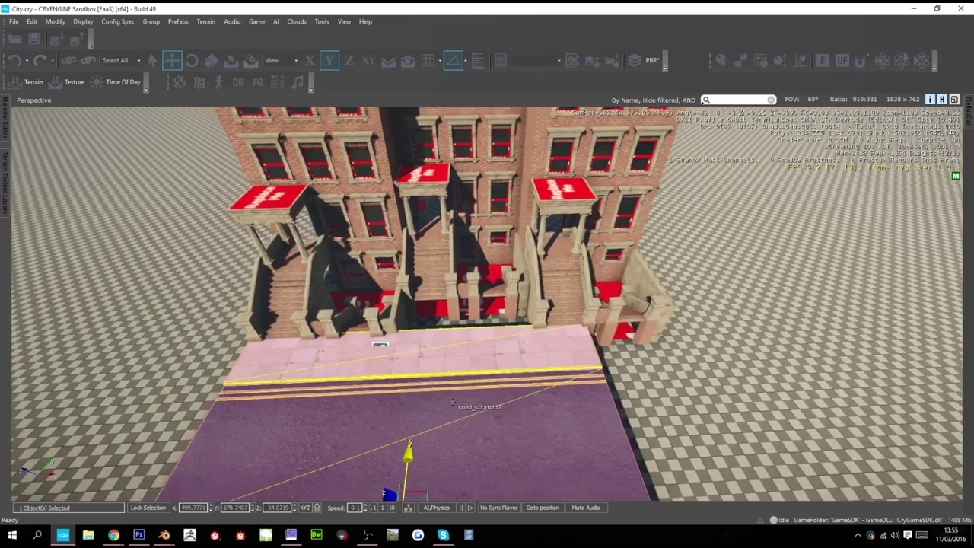
mouse_move(461, 484)
shift+mouse_down()
mouse_move(863, 463)
mouse_move(836, 459)
shift+mouse_up()
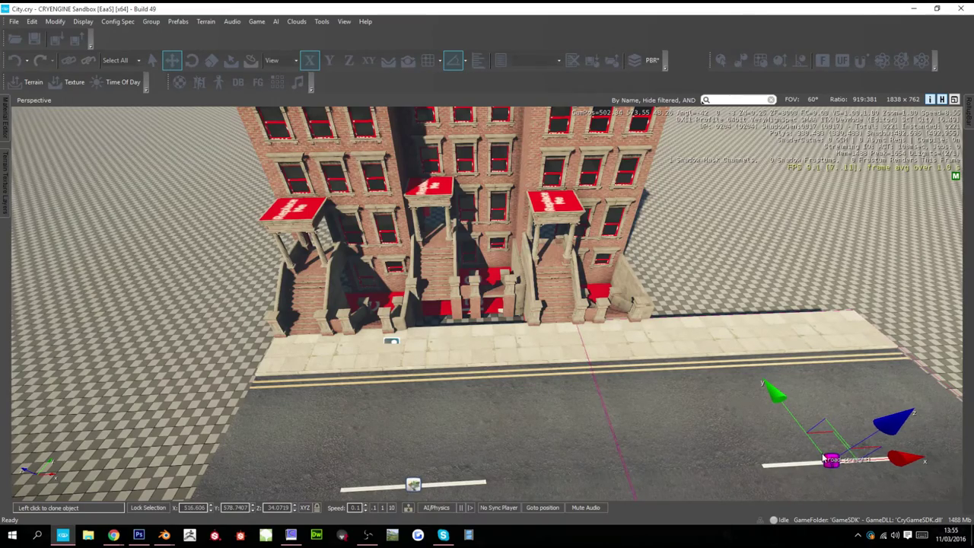
- Enter game mode in third person to judge the brownstone terrace from the road, and leave game mode
key(w)
right_drag(605, 376, 599, 378)
key(ctrl+g)
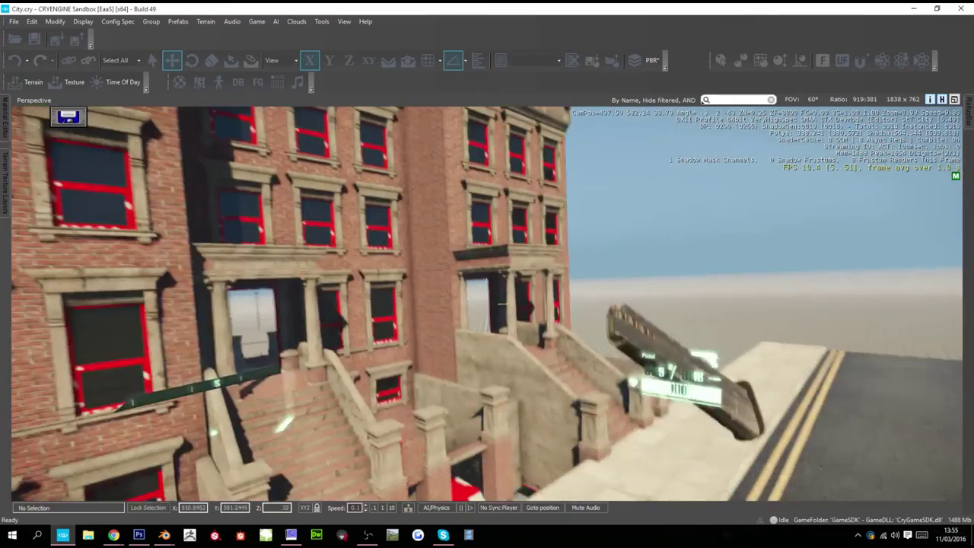
key(F1)
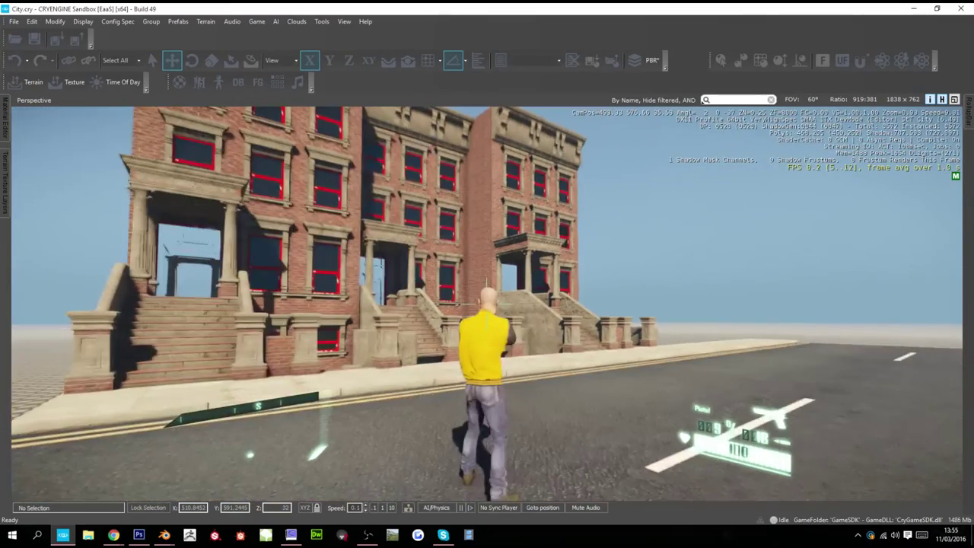
key(w)
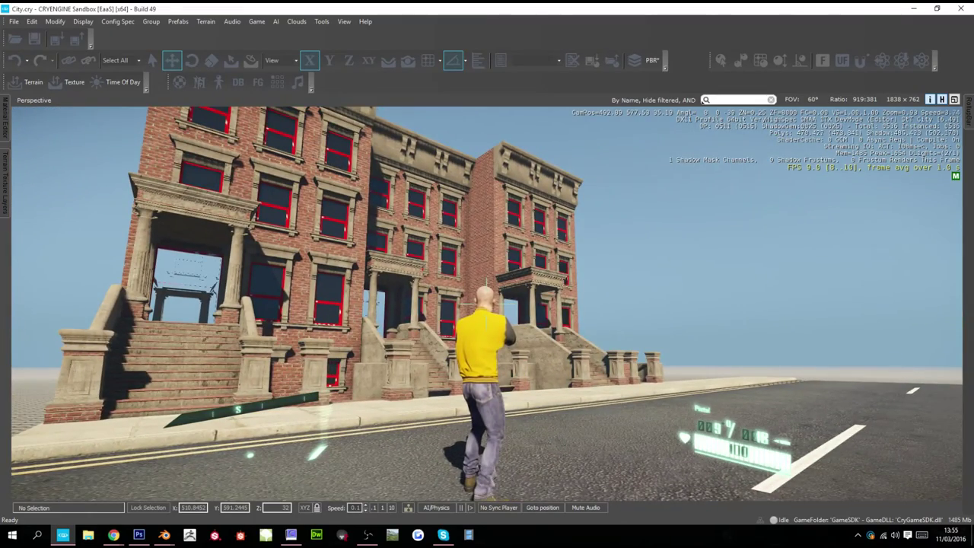
key(Escape)
- Enter game mode beside the stoops in third person and walk the character up to the first building's steps
key(w)
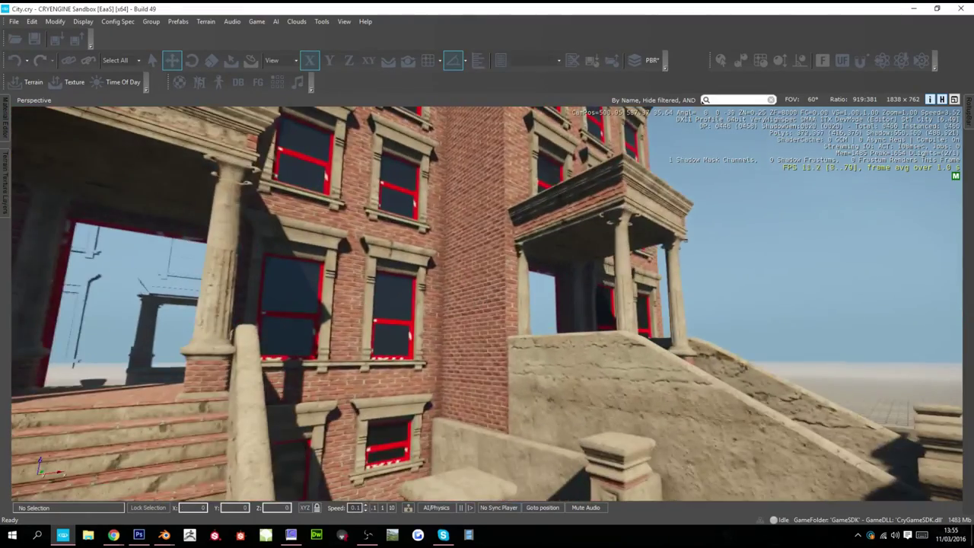
right_drag(548, 302, 468, 302)
key(ctrl+g)
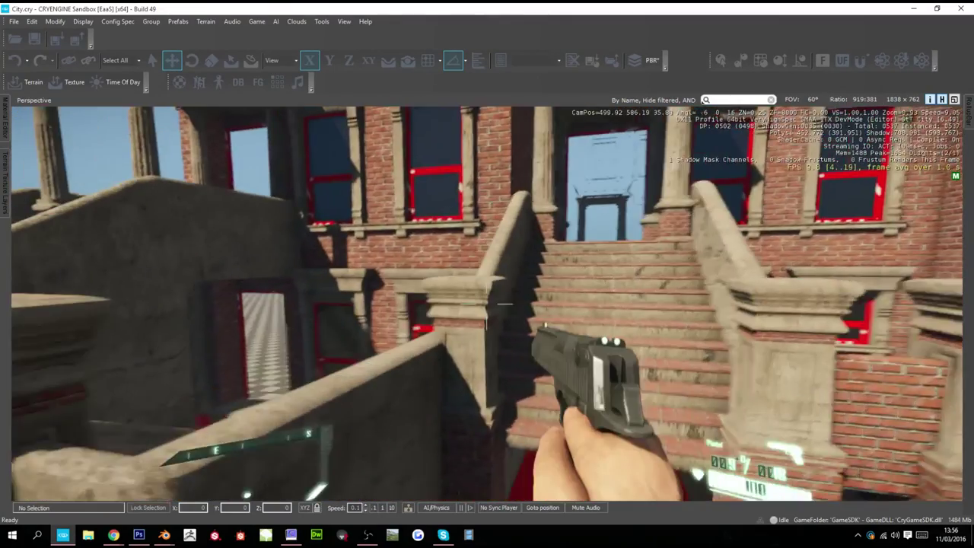
key(F1)
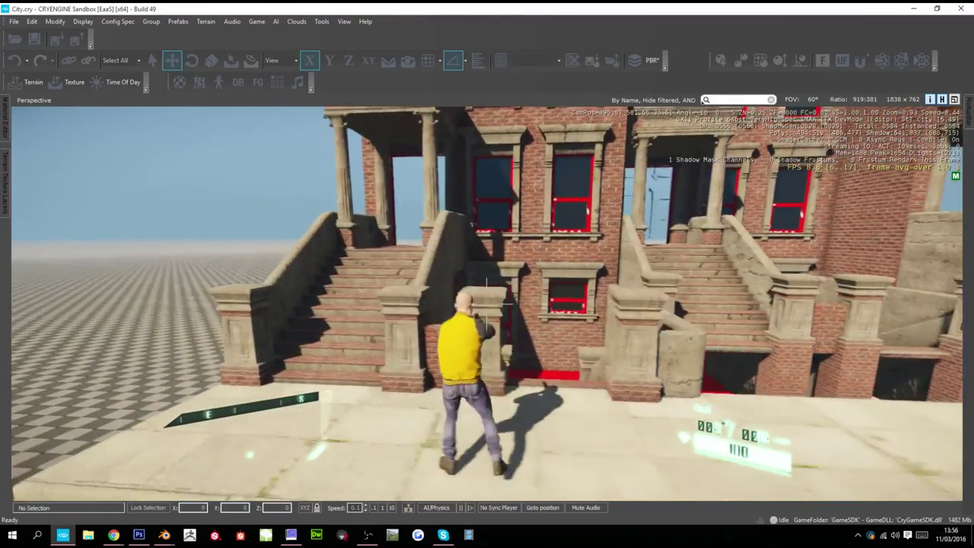
key(a)
key(w)
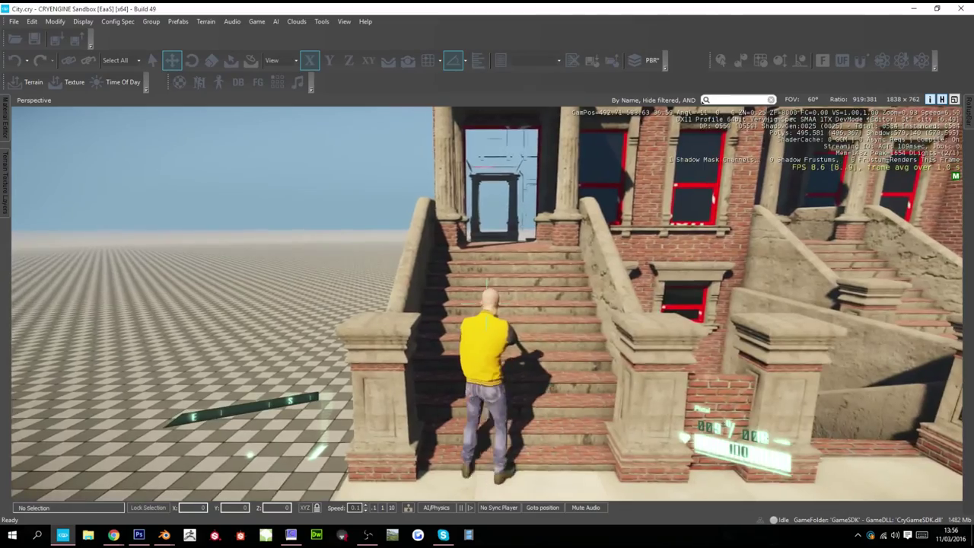
key(w)
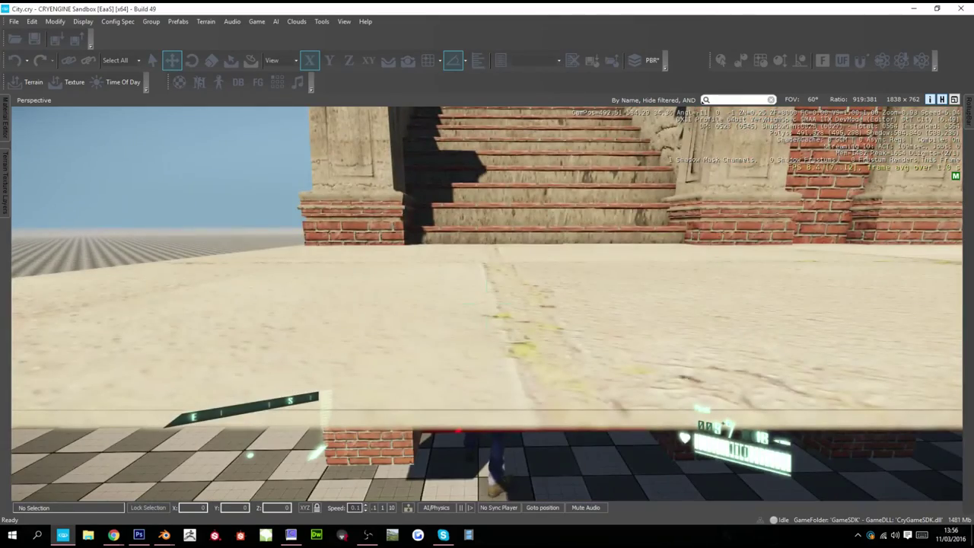
- Jump, back away from the stoop and walk the character past the terrace's front, and leave game mode
key(space)
key(s)
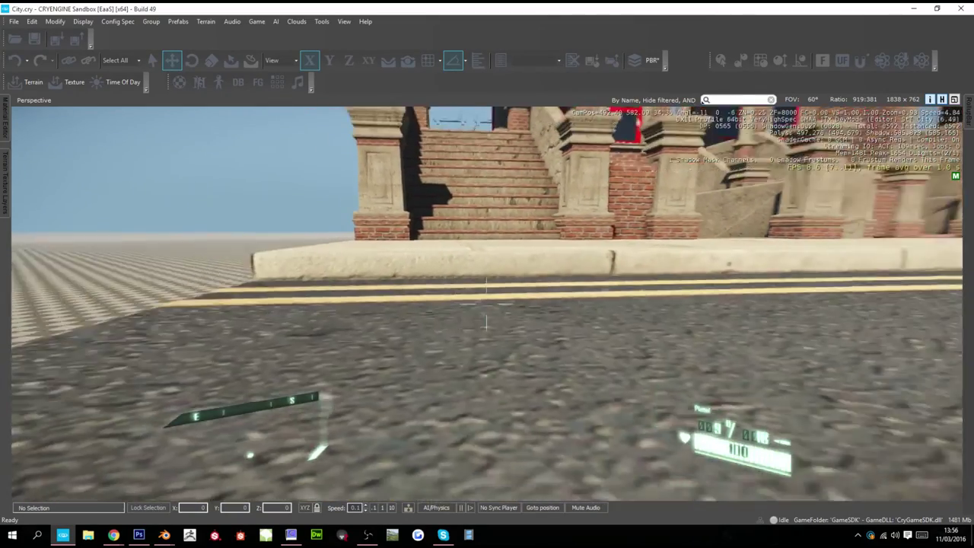
key(F1)
key(w)
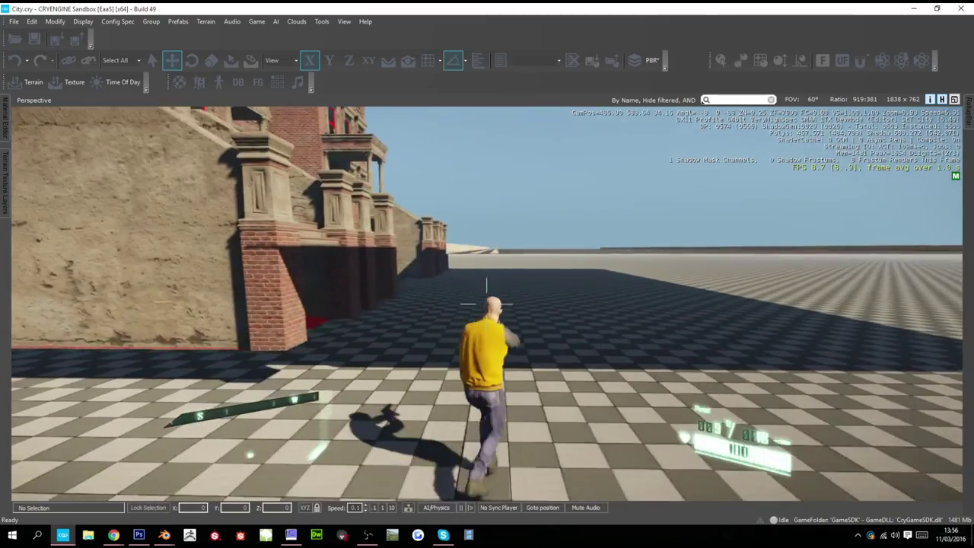
key(w)
key(Escape)
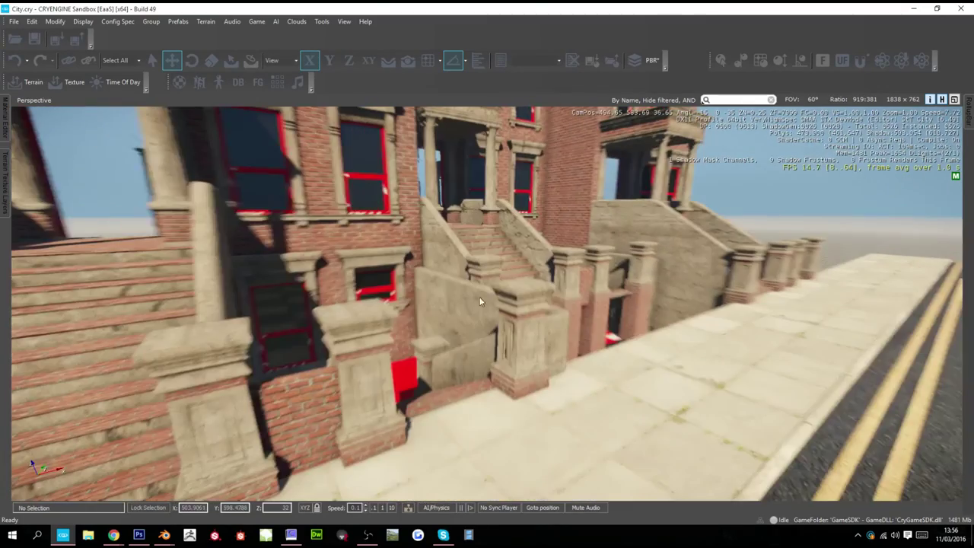
middle_drag(487, 303, 491, 286)
scroll(487, 288, down, 4)
middle_drag(504, 240, 583, 109)
scroll(583, 110, up, 3)
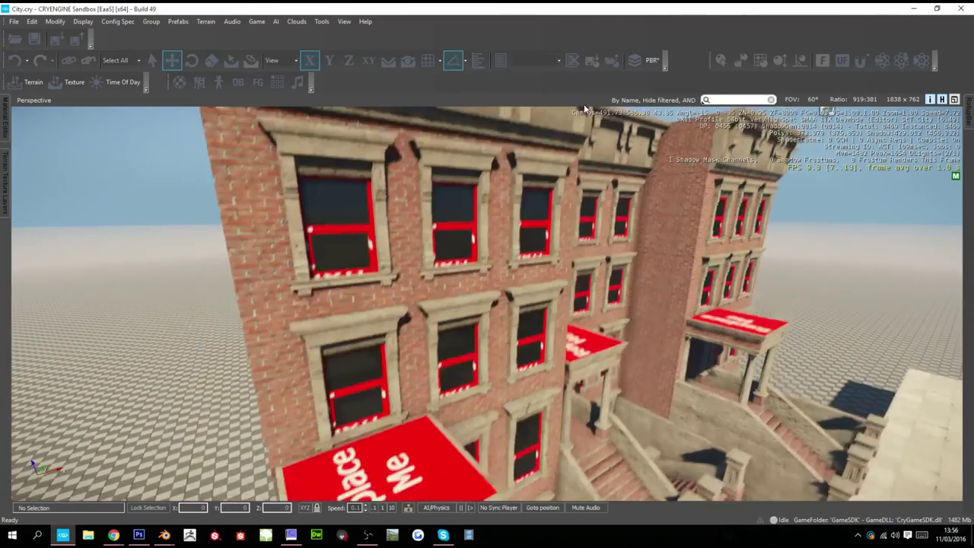
- Switch to Photoshop and close the blurred environment map, the urban panorama and the ConcreteBare0344 image
key(alt+Tab)
key(alt+Tab)
key(alt+Tab)
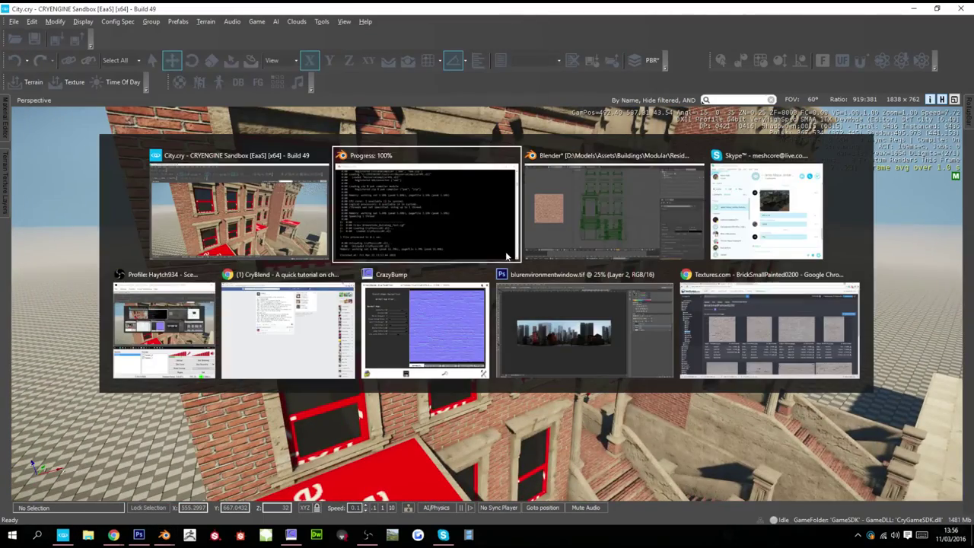
click(516, 311)
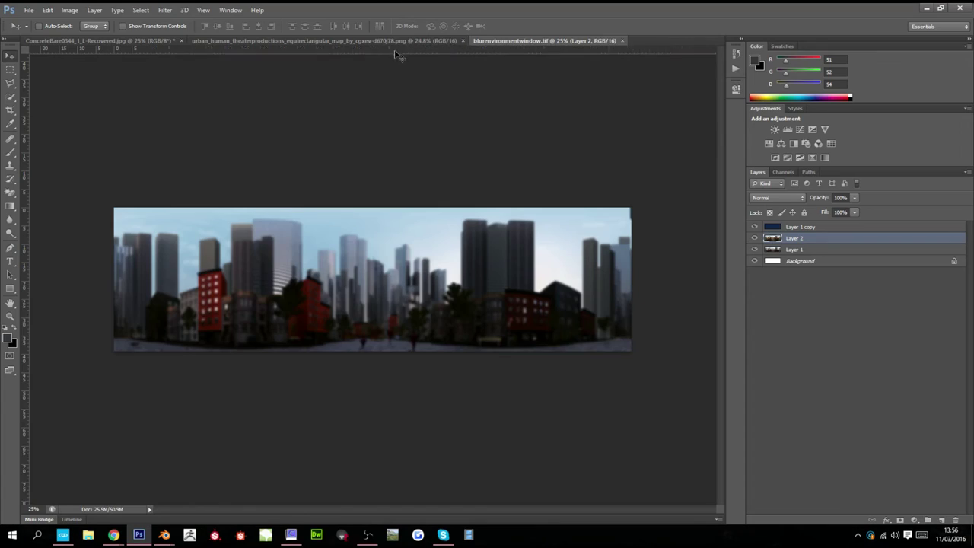
key(ctrl+w)
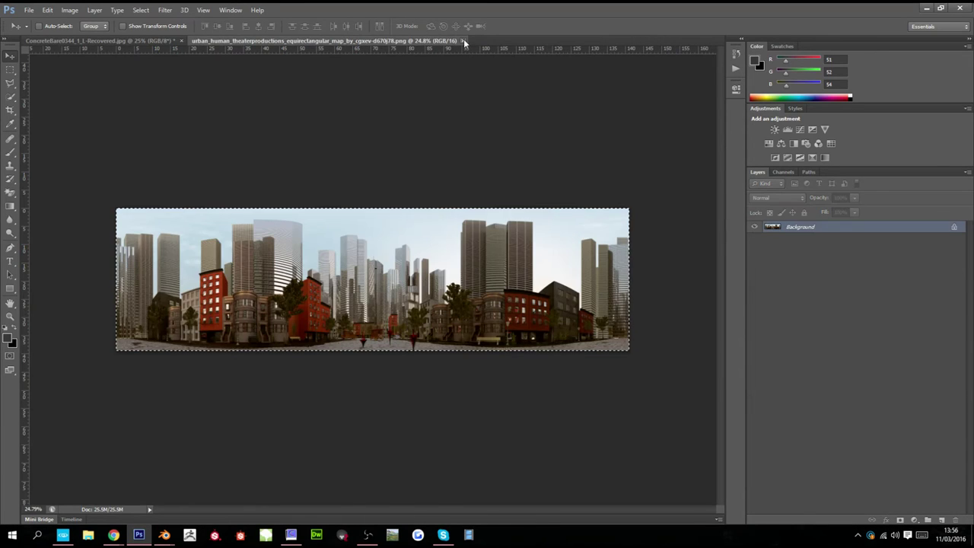
click(462, 38)
click(182, 40)
click(508, 205)
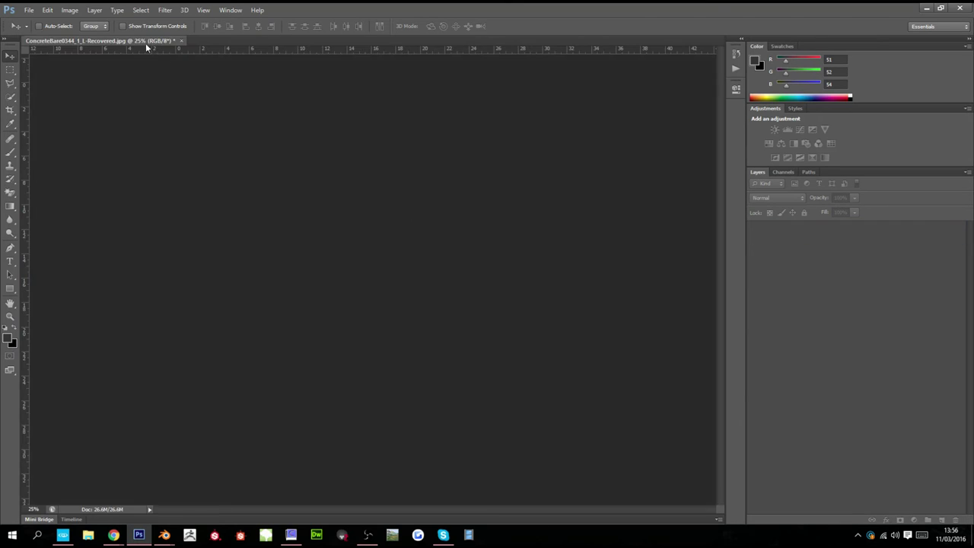
- Open the light brown wood texture WoodFine0061_12_M.jpg from the Downloads folder
click(27, 10)
click(38, 31)
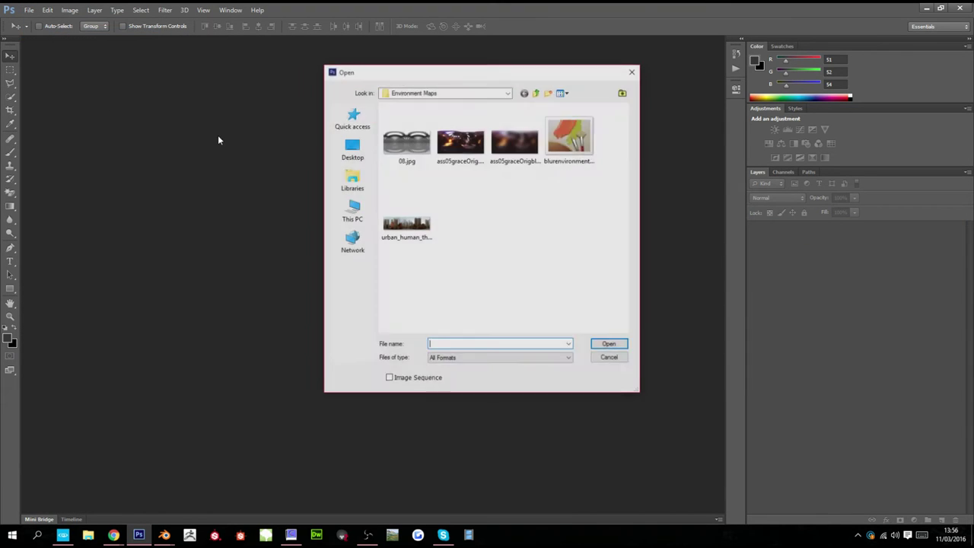
click(419, 94)
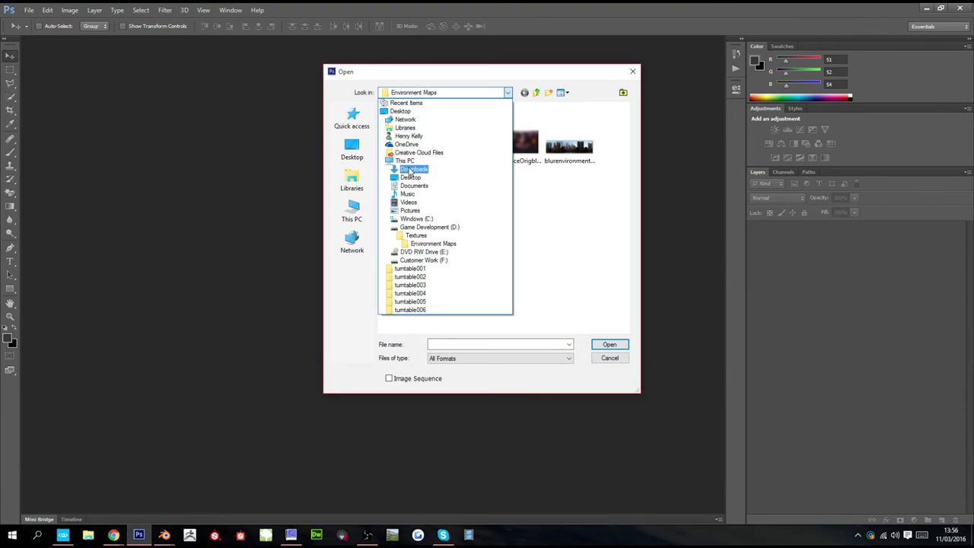
click(411, 169)
scroll(472, 311, down, 10)
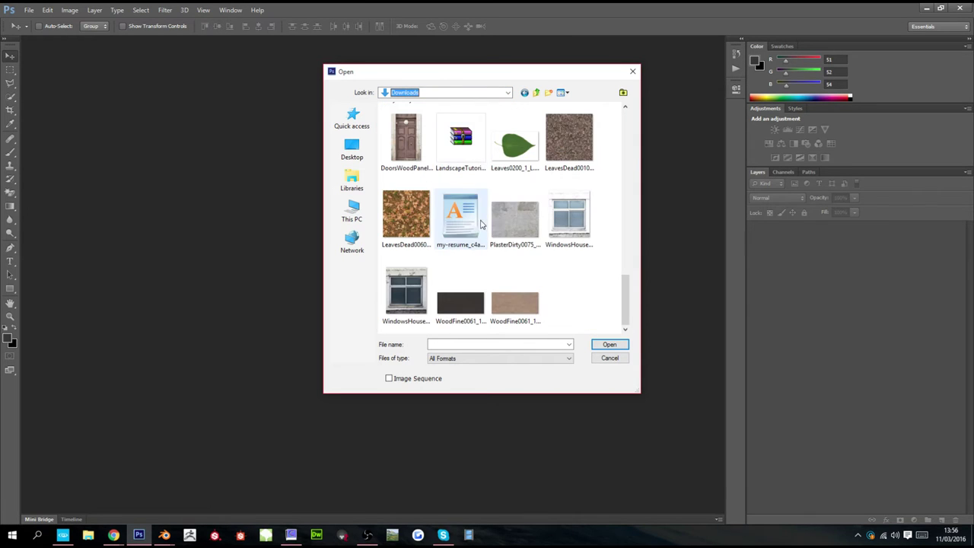
click(472, 311)
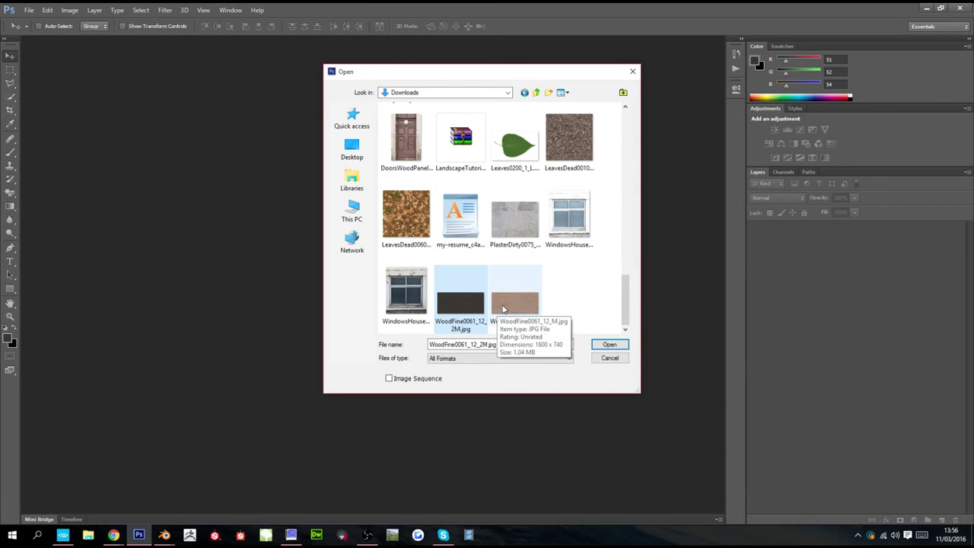
double_click(502, 308)
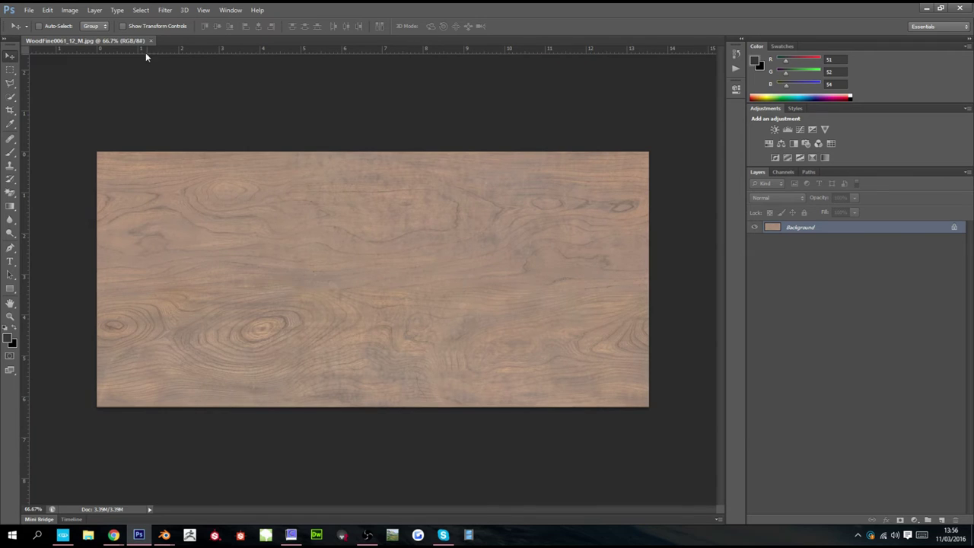
- Resize the wood image to 2048 by 1024 pixels and fit it to the window
click(69, 10)
click(69, 10)
click(69, 11)
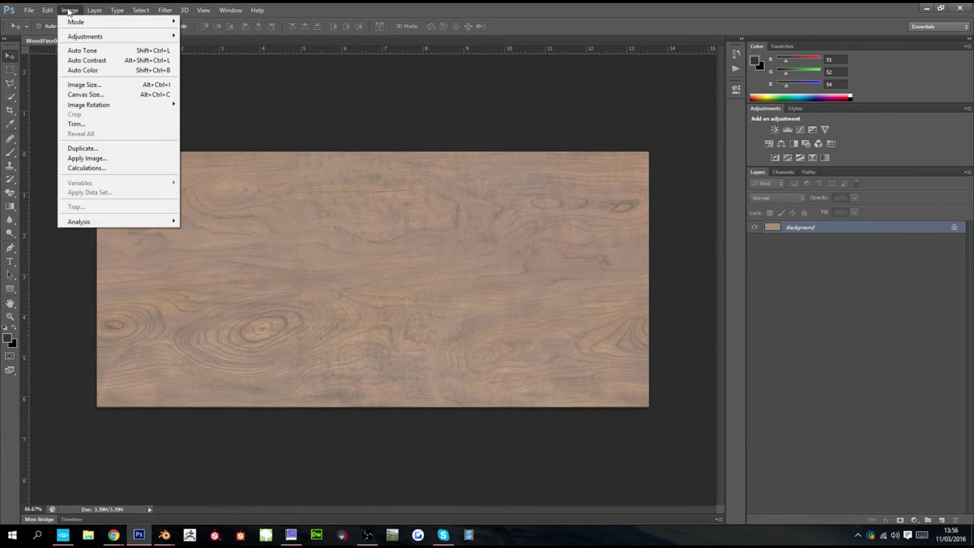
click(82, 85)
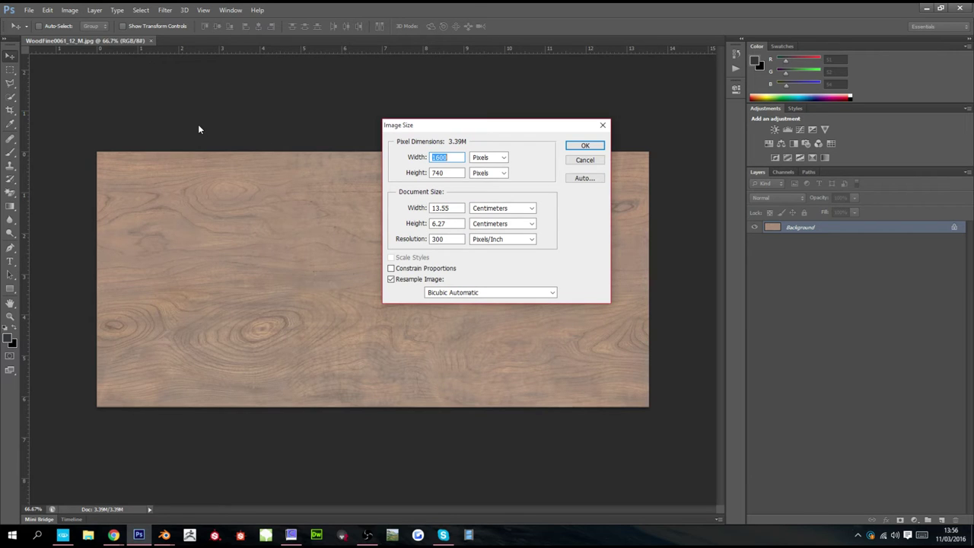
text(1024)
key(Return)
key(ctrl+0)
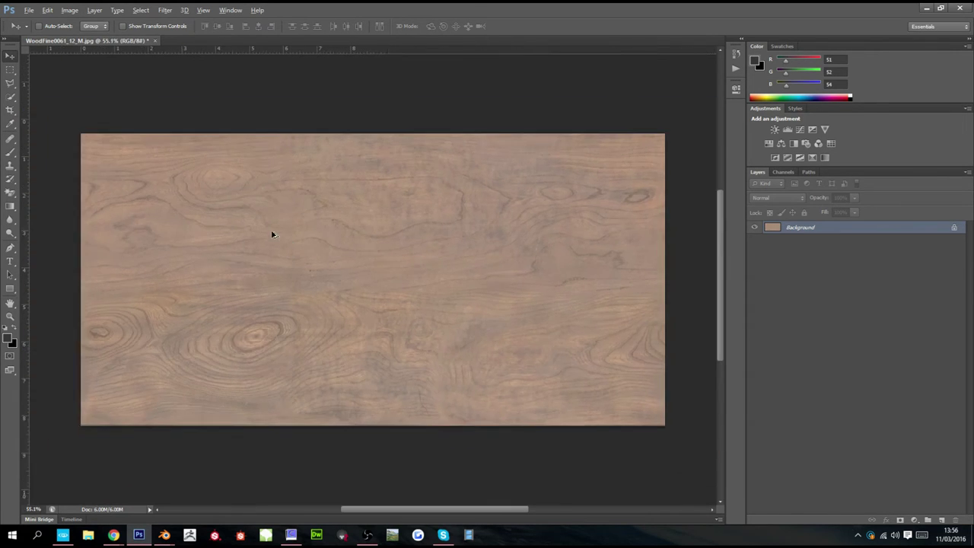
- Duplicate the wood background layer and cover the copy with a very light grey Color Overlay effect
click(69, 10)
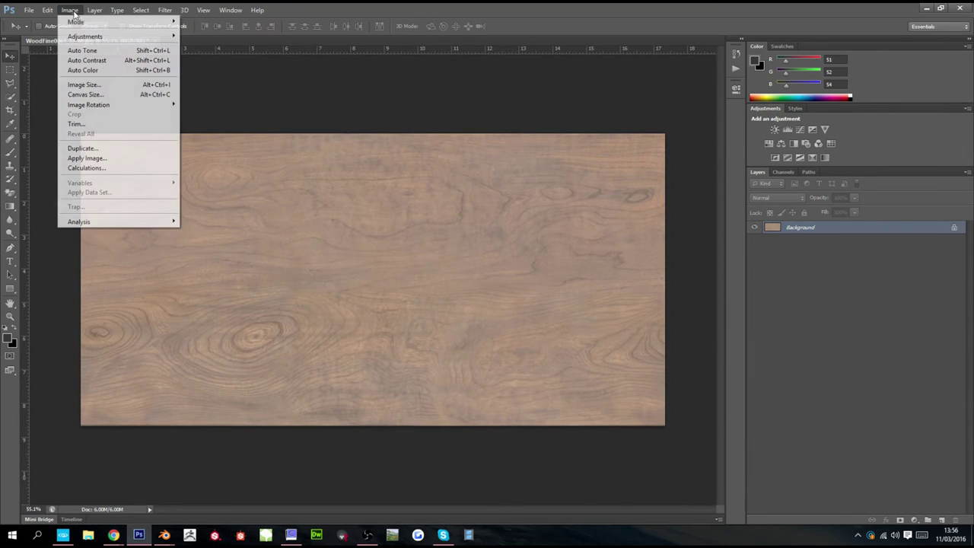
mouse_move(85, 24)
mouse_move(157, 14)
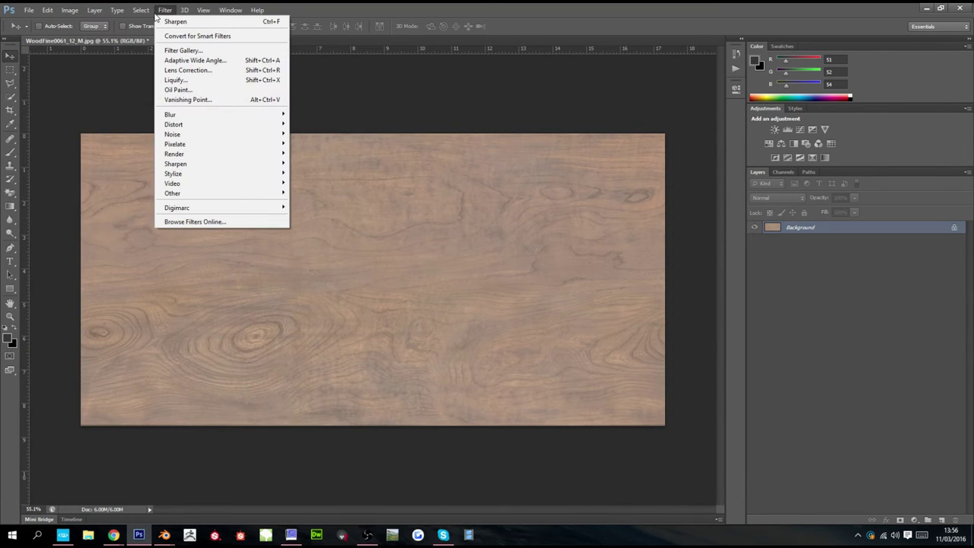
click(845, 240)
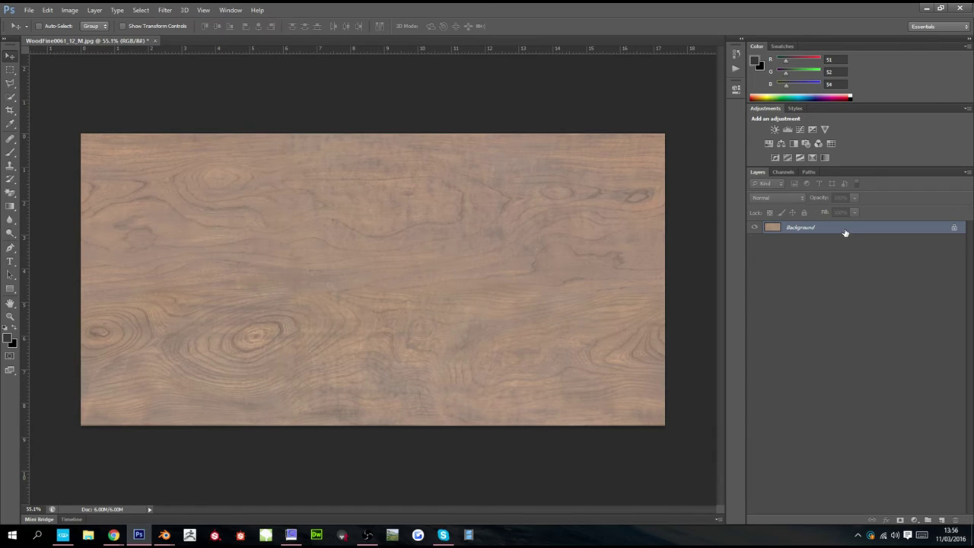
key(ctrl+j)
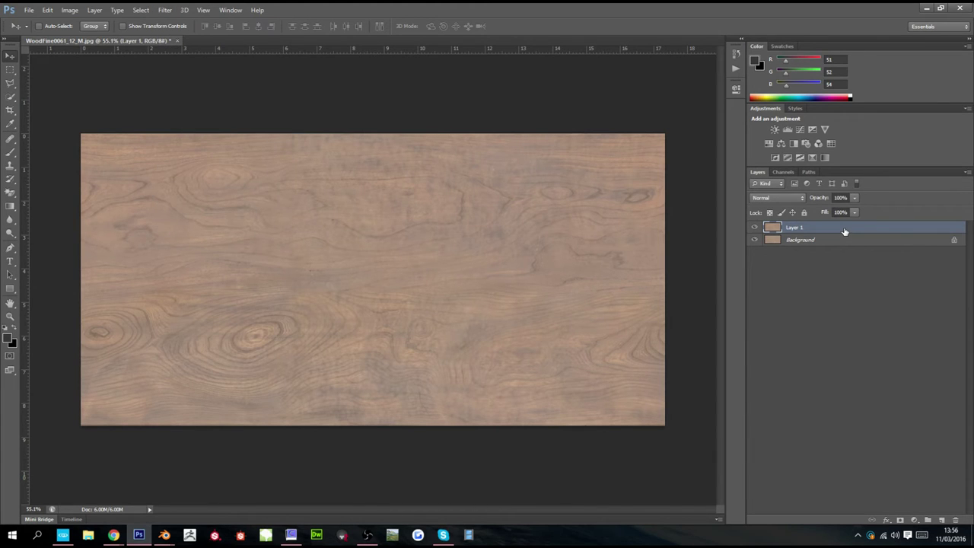
double_click(815, 231)
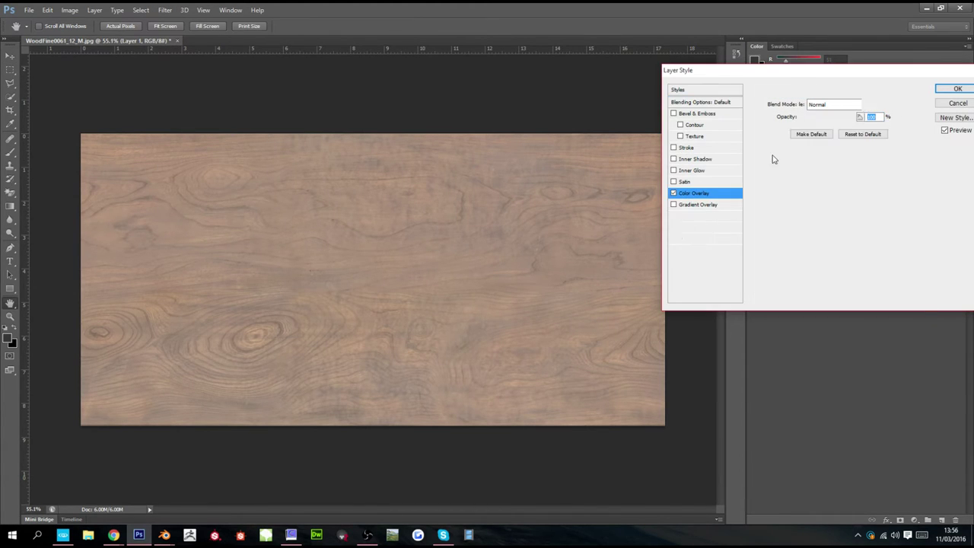
click(727, 193)
click(879, 104)
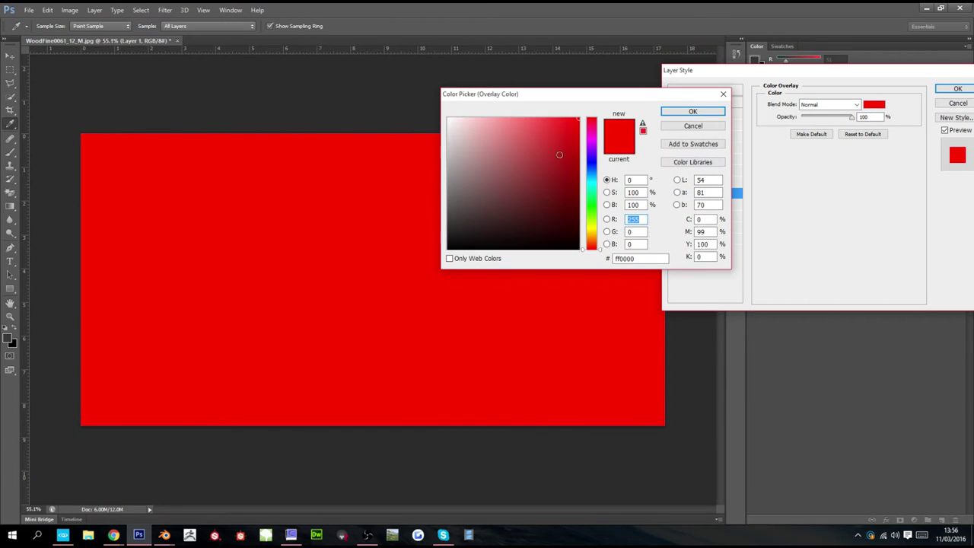
drag(448, 132, 446, 132)
click(693, 112)
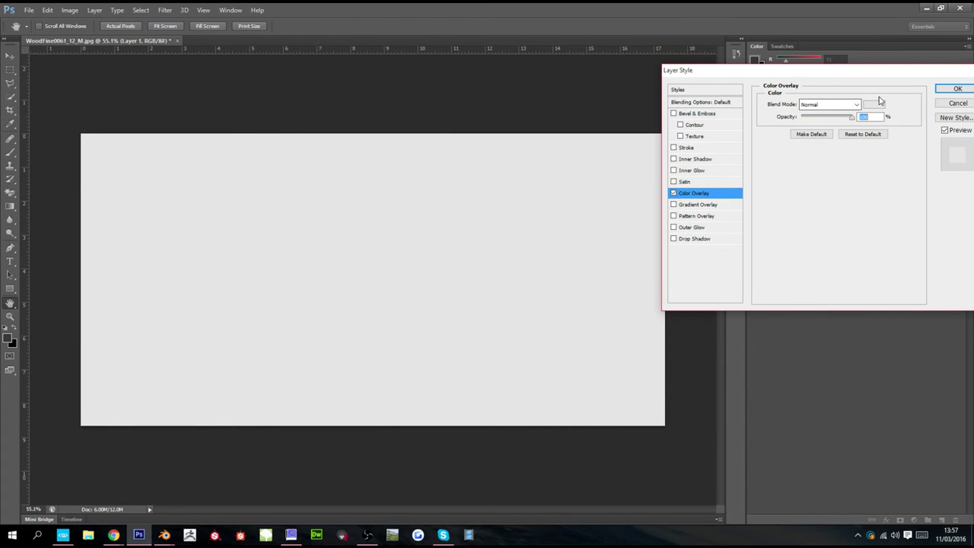
click(957, 89)
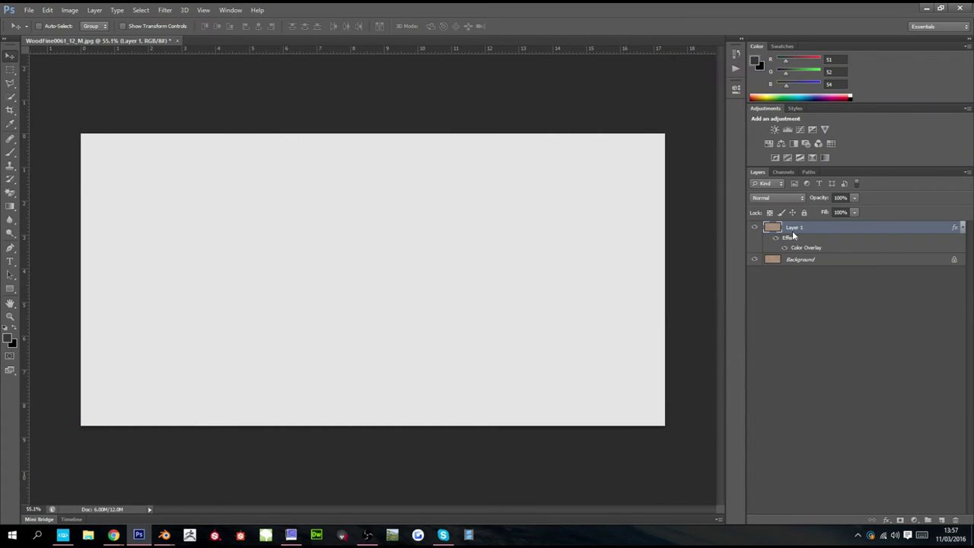
- Rasterize the light grey copy's layer style and try blend modes over the wood, including Color Dodge, Soft Light, Hard Mix and Color
right_click(787, 220)
click(808, 219)
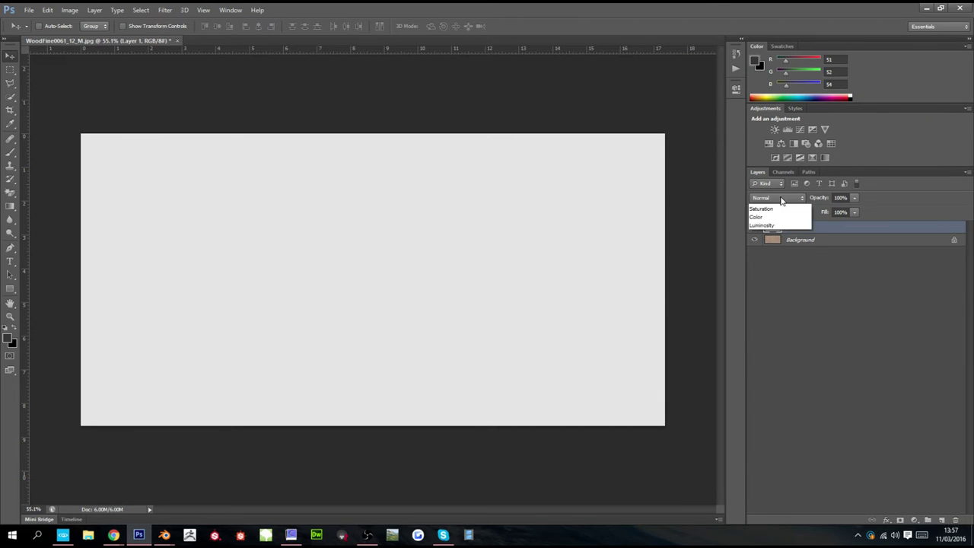
scroll(779, 196, down, 8)
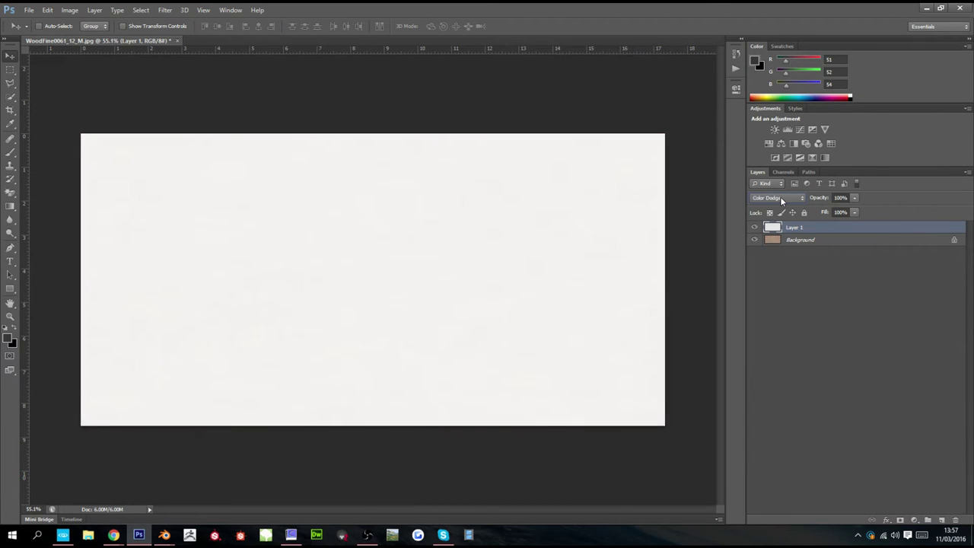
scroll(779, 197, down, 6)
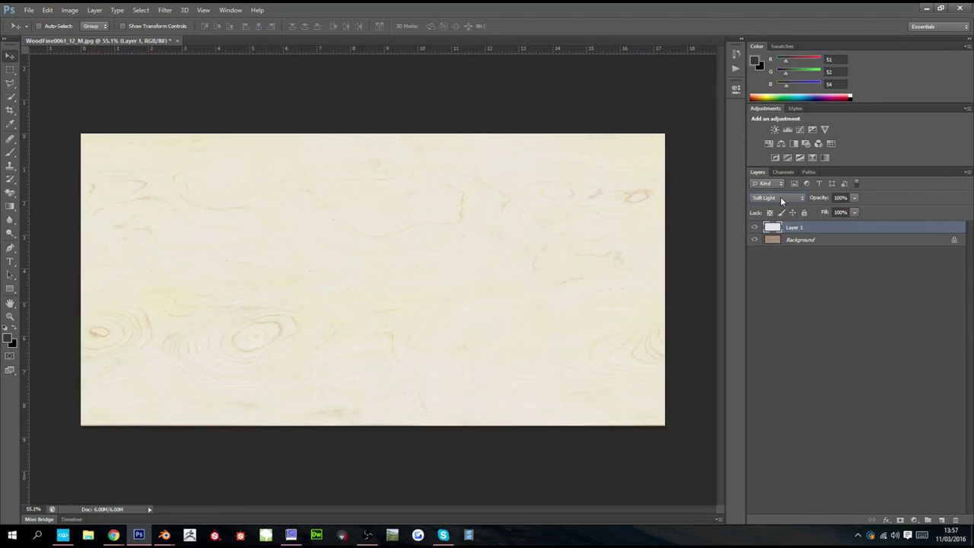
scroll(780, 197, down, 6)
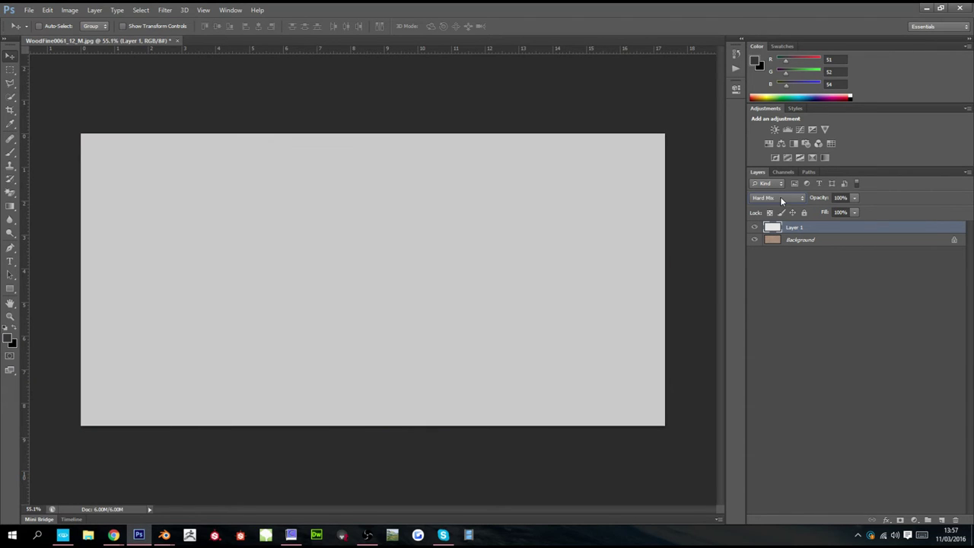
scroll(780, 197, down, 4)
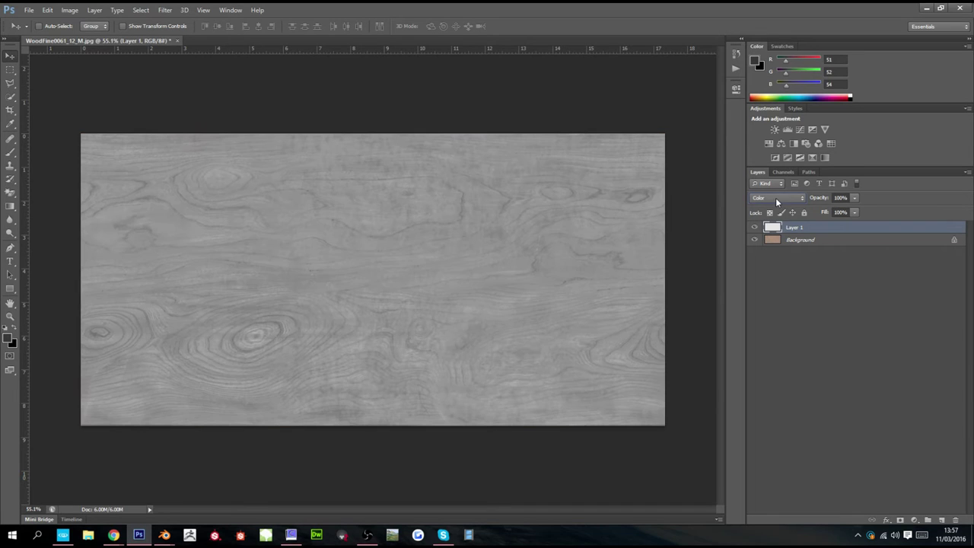
- With Layer 1 hidden, duplicate the Background layer and convert the copy to greyscale using the default Black and White adjustment
click(773, 240)
key(ctrl+j)
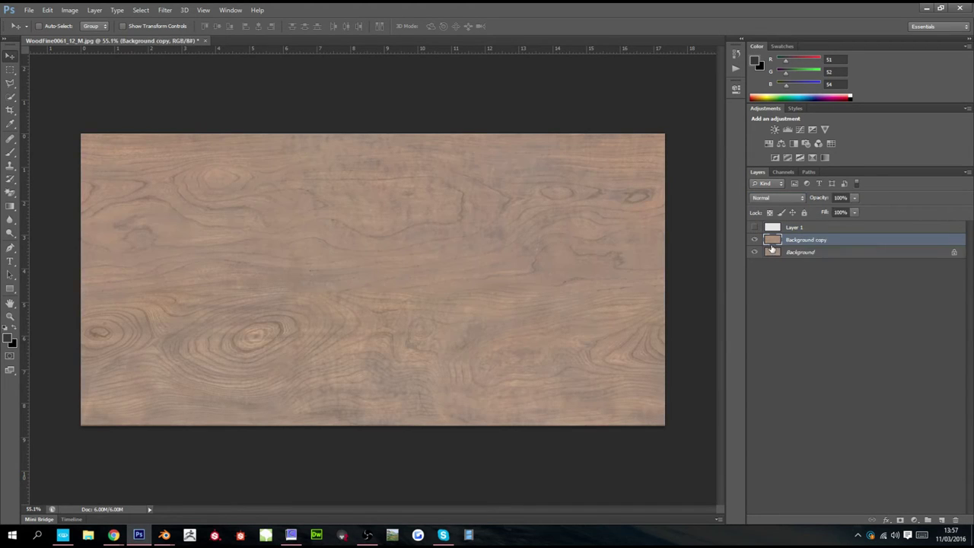
click(69, 10)
mouse_move(84, 33)
click(230, 110)
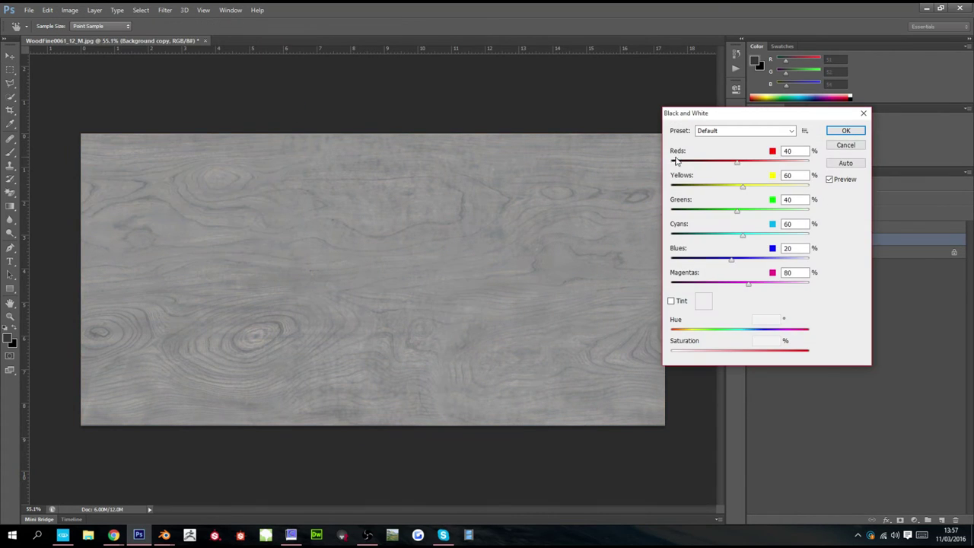
click(835, 132)
- Brighten the greyscale wood copy to near white with Levels by lowering the white input level
click(69, 10)
mouse_move(169, 38)
click(197, 45)
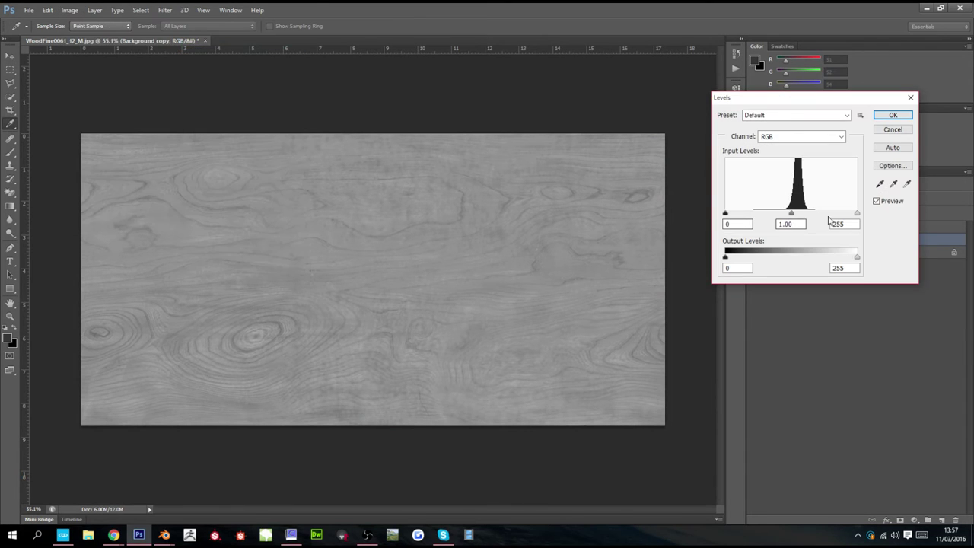
drag(859, 215, 755, 217)
click(892, 115)
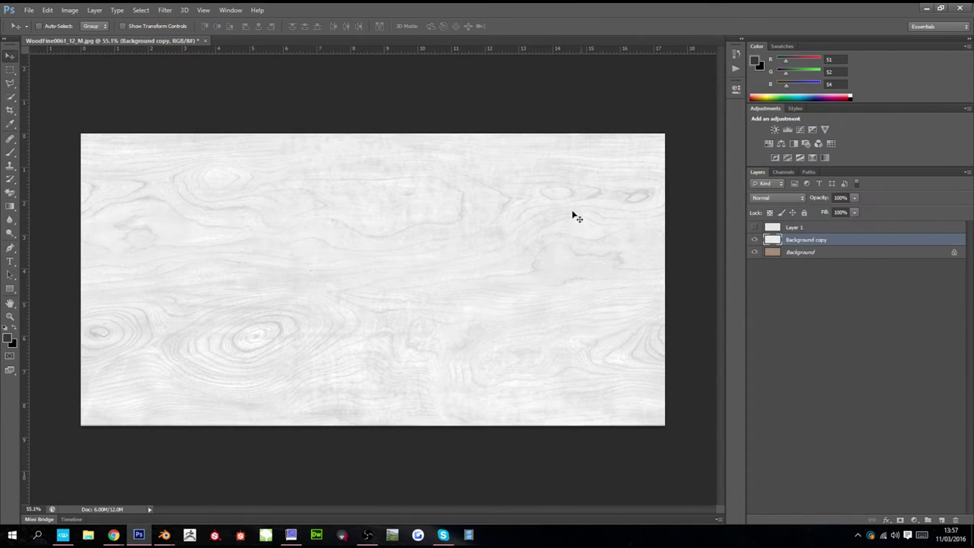
- Copy the whole brightened wood layer and paste it into a new document of the same size
key(ctrl+a)
key(ctrl+n)
click(604, 131)
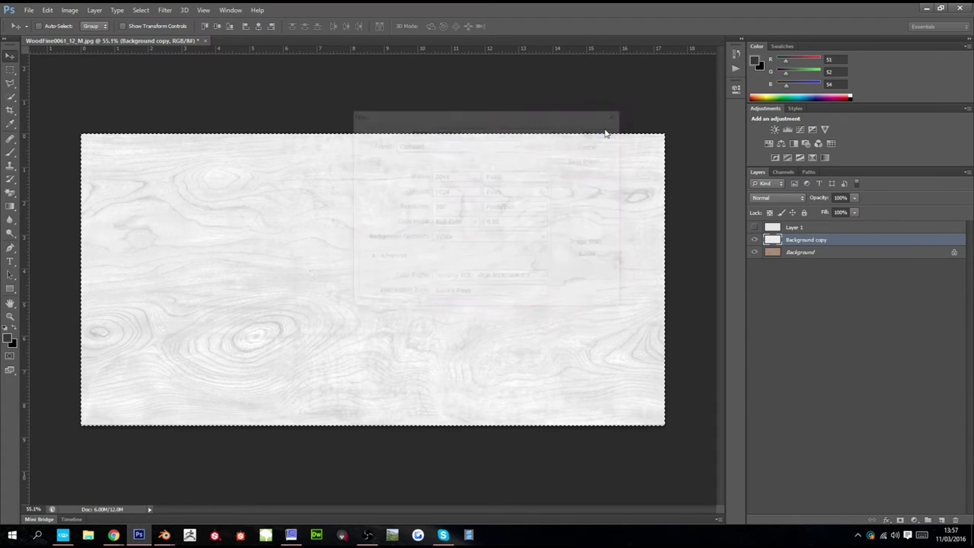
key(ctrl+v)
- Start saving the new document in CryTIFPlugin format and browse to the Textures folder of GameSDK under CRYENGINE on drive C
key(ctrl+shift+s)
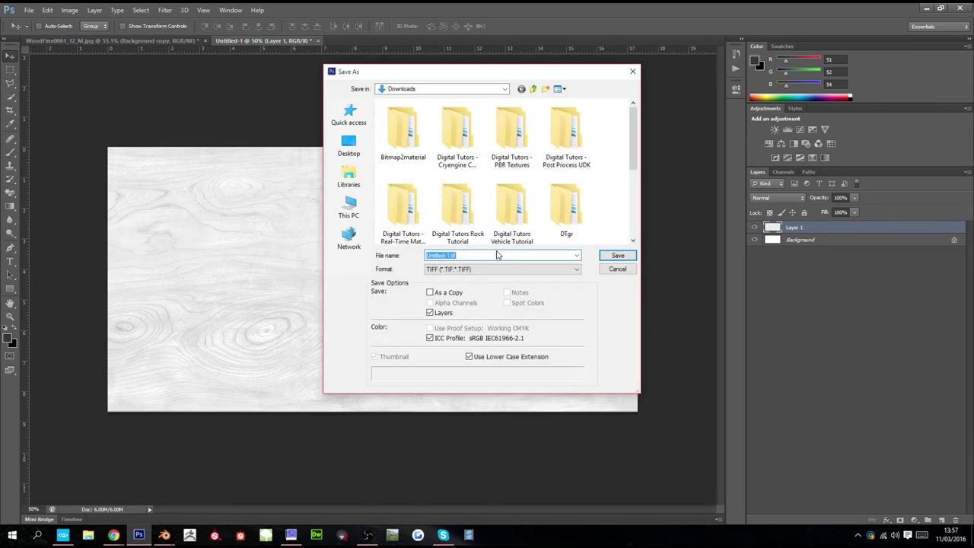
click(489, 269)
click(479, 305)
click(463, 93)
click(465, 92)
click(424, 218)
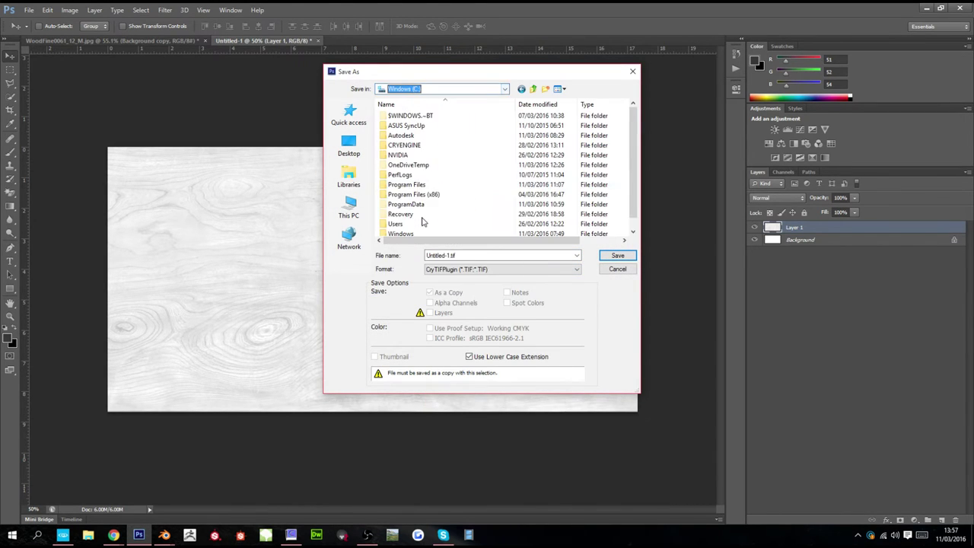
double_click(404, 145)
click(413, 155)
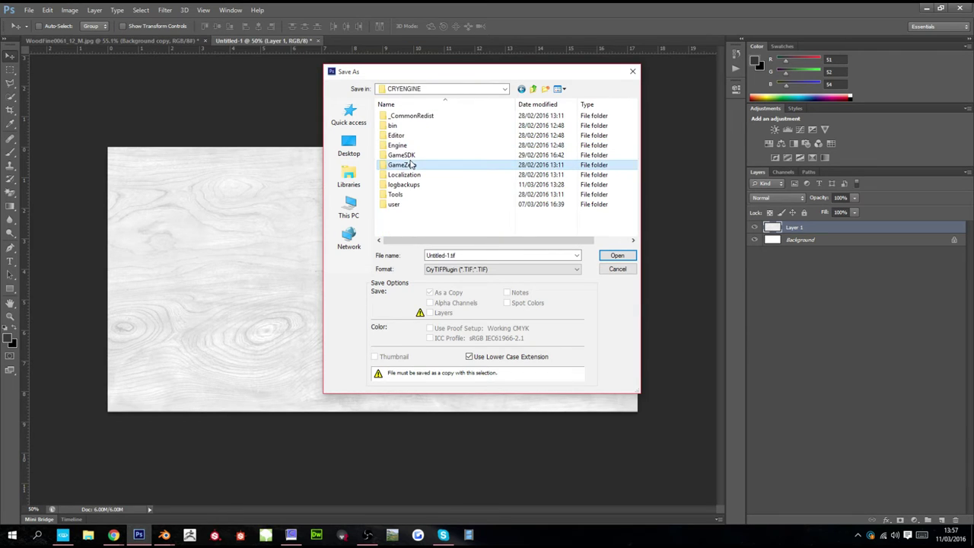
double_click(414, 156)
double_click(413, 156)
scroll(434, 158, down, 1)
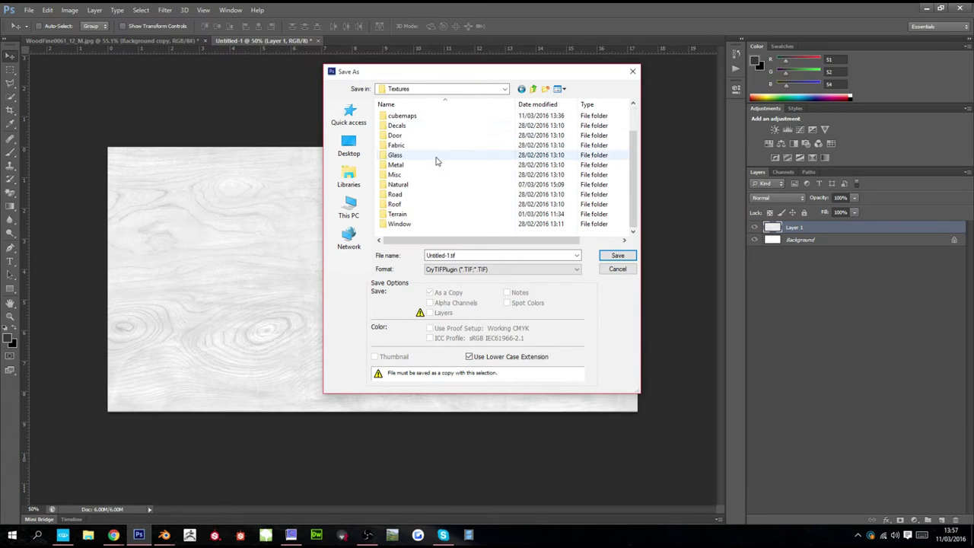
- Create and open a Wood folder inside Textures, and enter WoodBare as the file name
click(544, 90)
text(Woo)
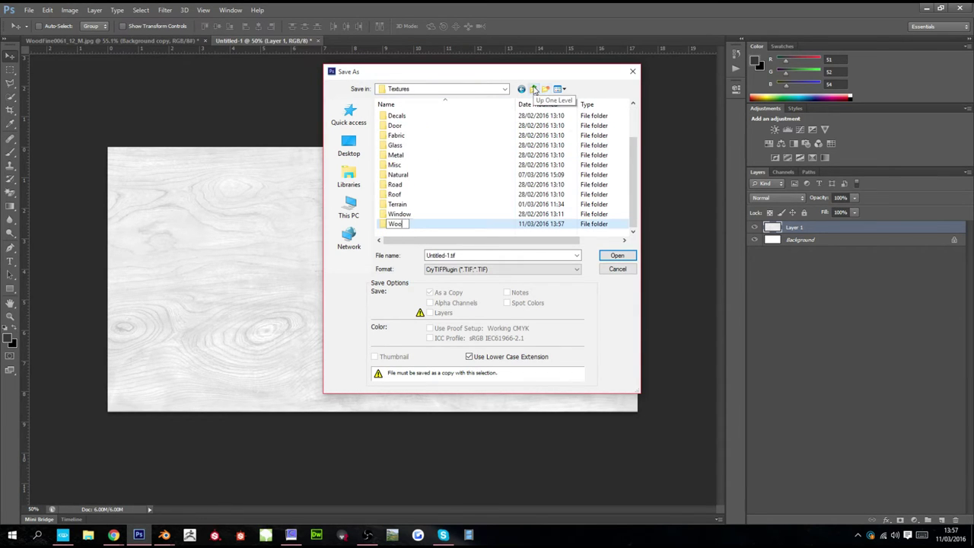
key(Return)
key(Return)
double_click(478, 255)
text(WoodBare)
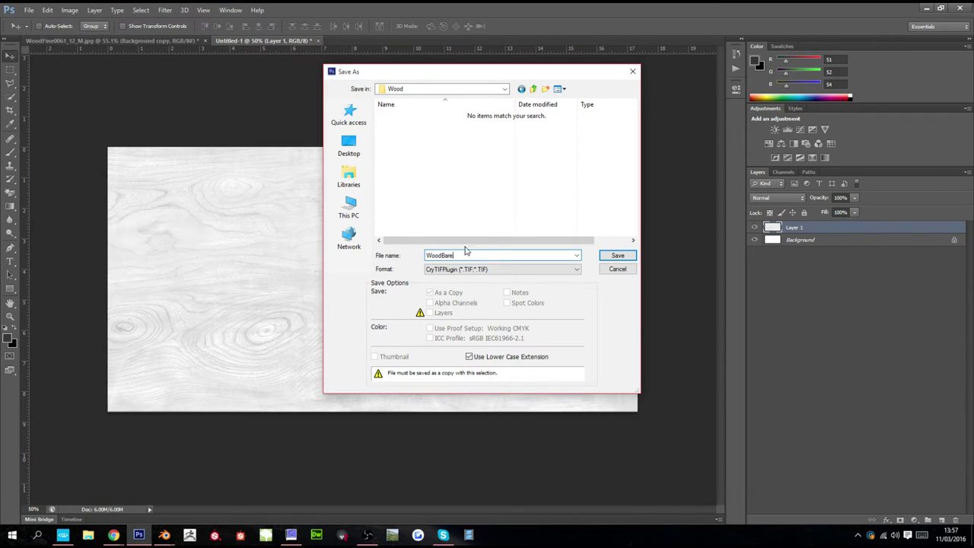
- Create a Bare folder inside the Wood folder and open it as the save location
click(545, 90)
text(Ba)
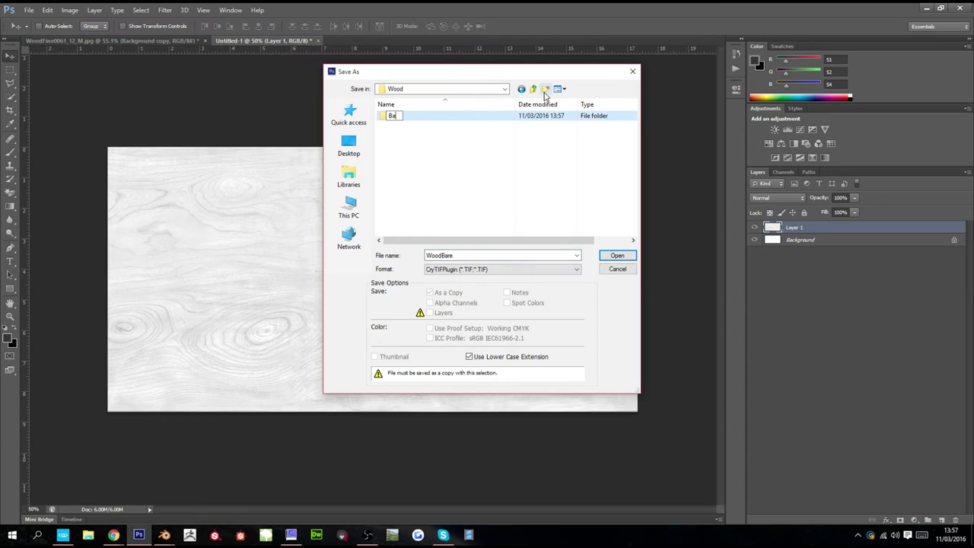
text(re)
key(Return)
key(Return)
- Save the brightened wood texture as WoodBare_DIFF and export it with the Albedo preset
double_click(507, 254)
text(W)
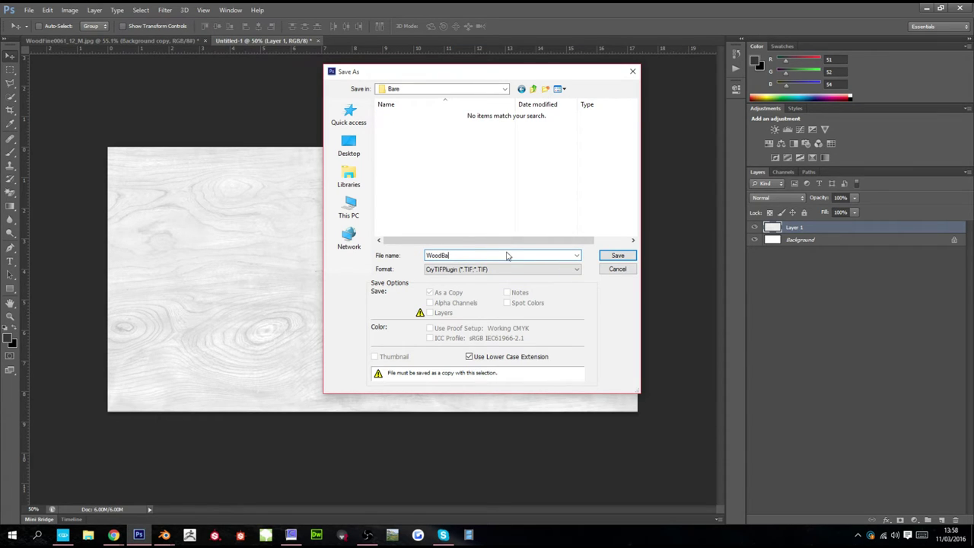
key(Return)
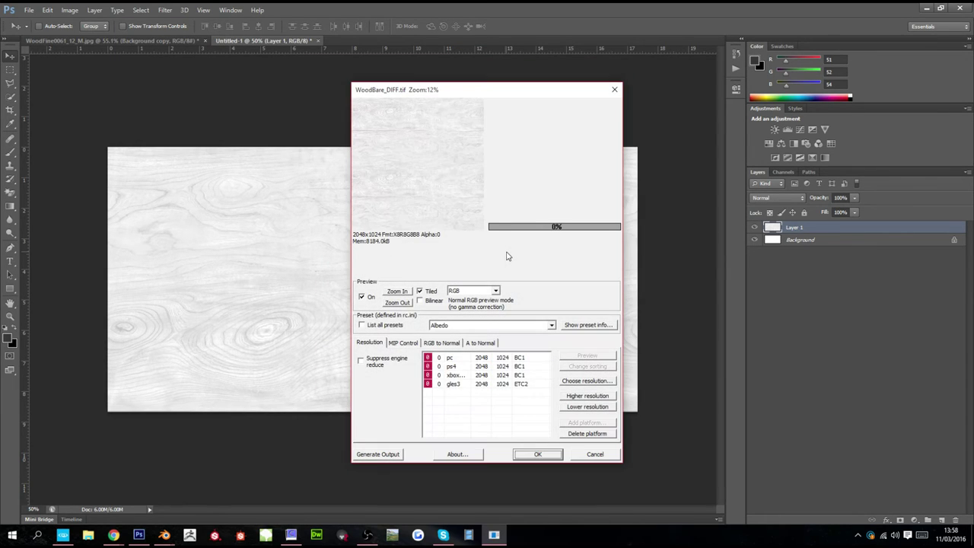
click(537, 454)
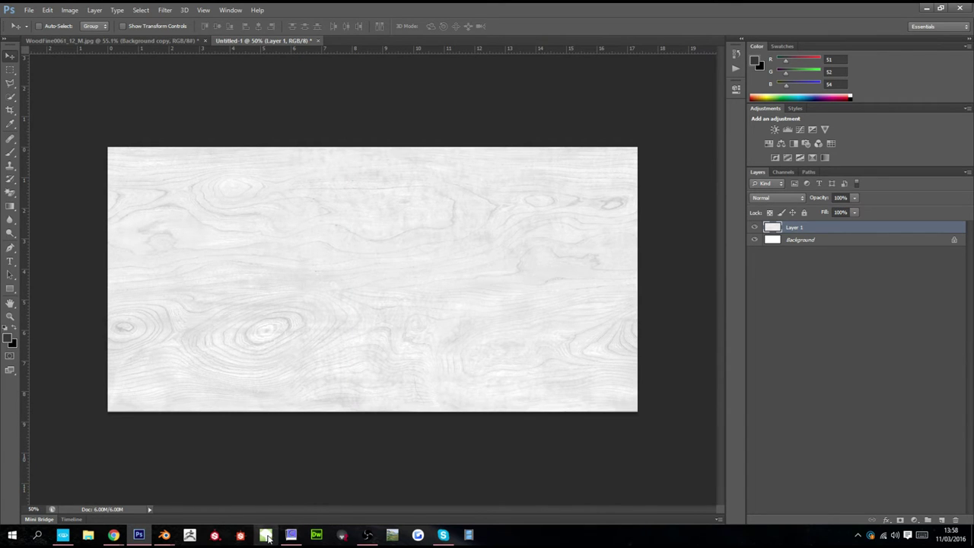
- Switch to CrazyBump, start opening a photograph from file and browse to the GameSDK folder under CRYENGINE
click(290, 534)
click(42, 378)
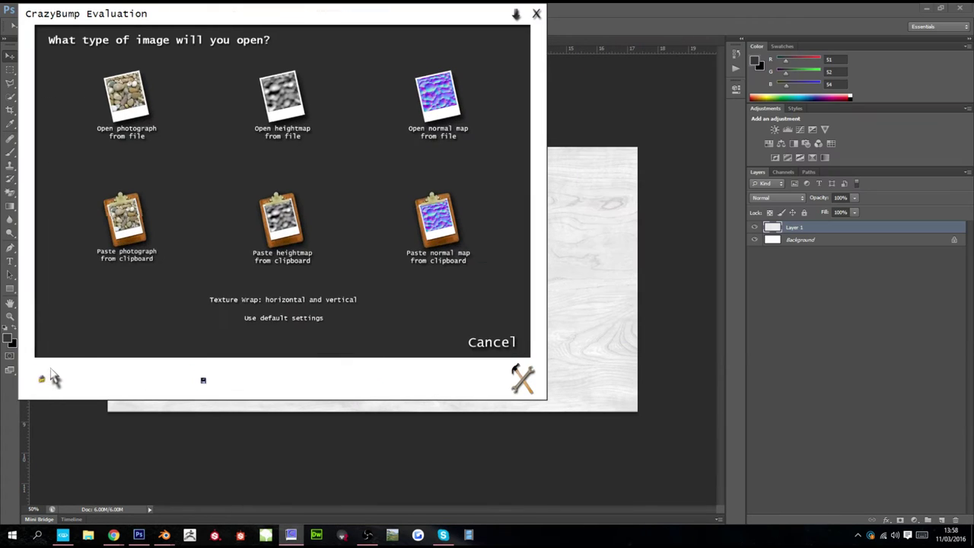
click(118, 126)
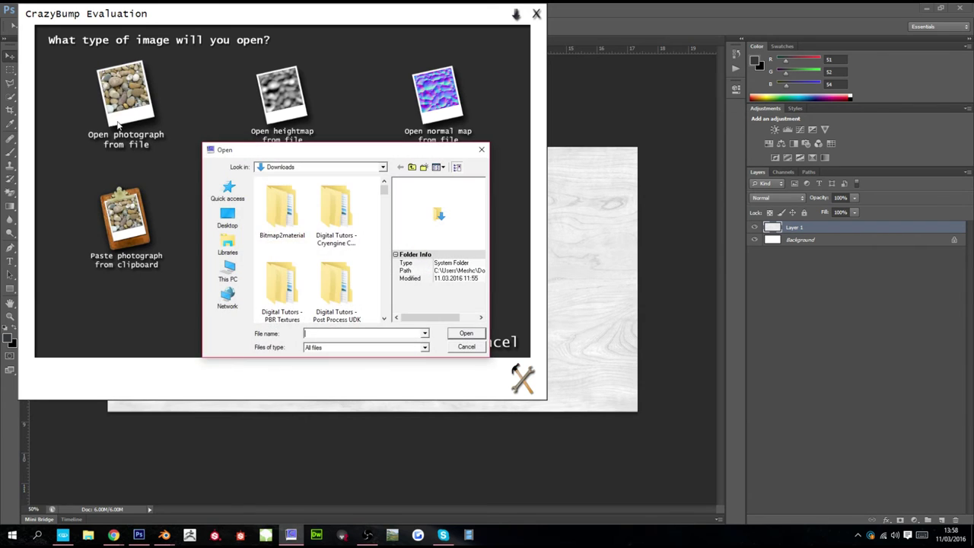
click(338, 168)
click(302, 287)
double_click(283, 223)
double_click(283, 242)
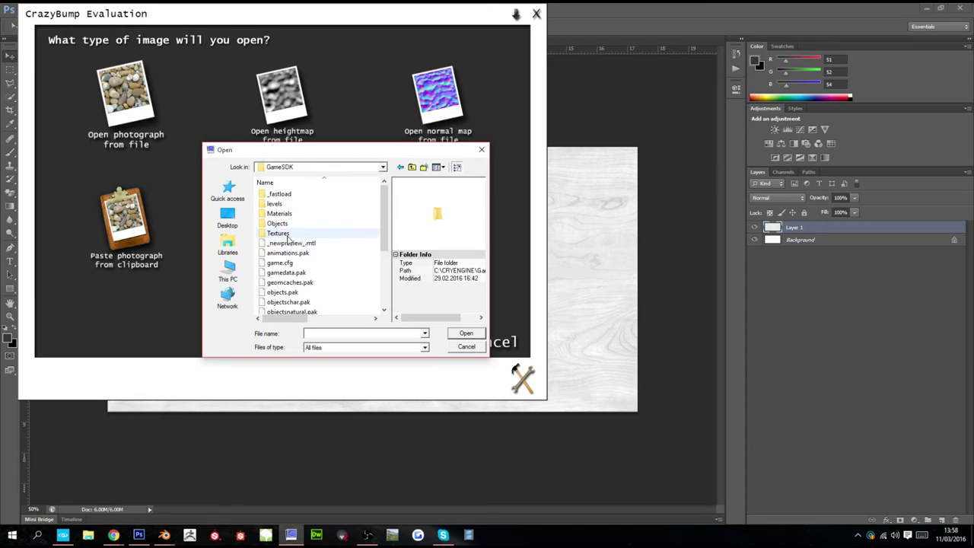
- Open the exported wood diffuse texture from the Bare folder inside Textures and Wood
double_click(287, 236)
scroll(290, 243, down, 1)
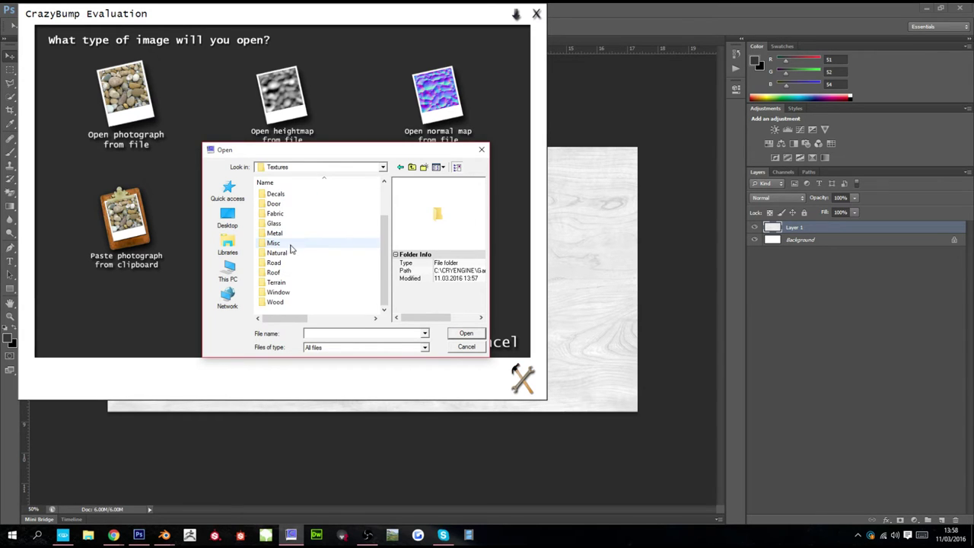
double_click(275, 301)
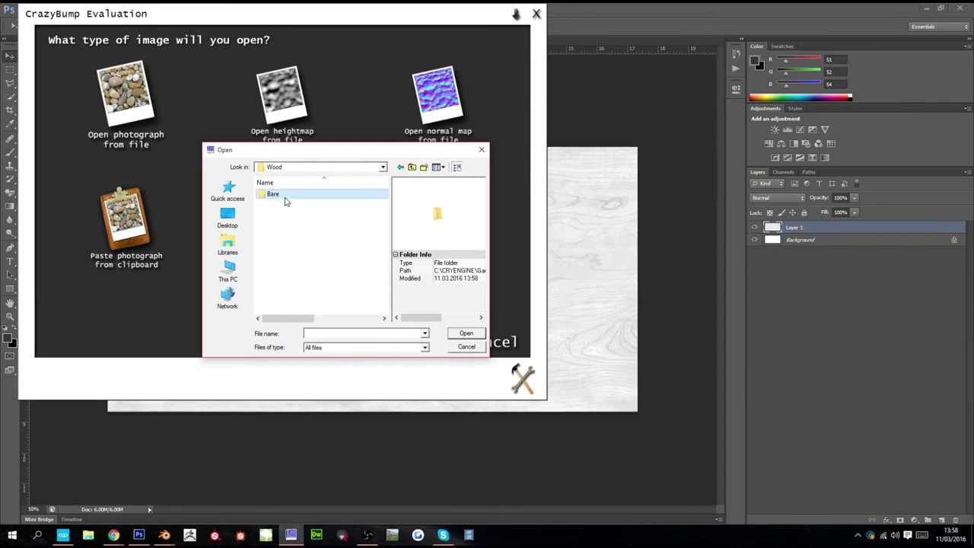
double_click(286, 195)
double_click(337, 206)
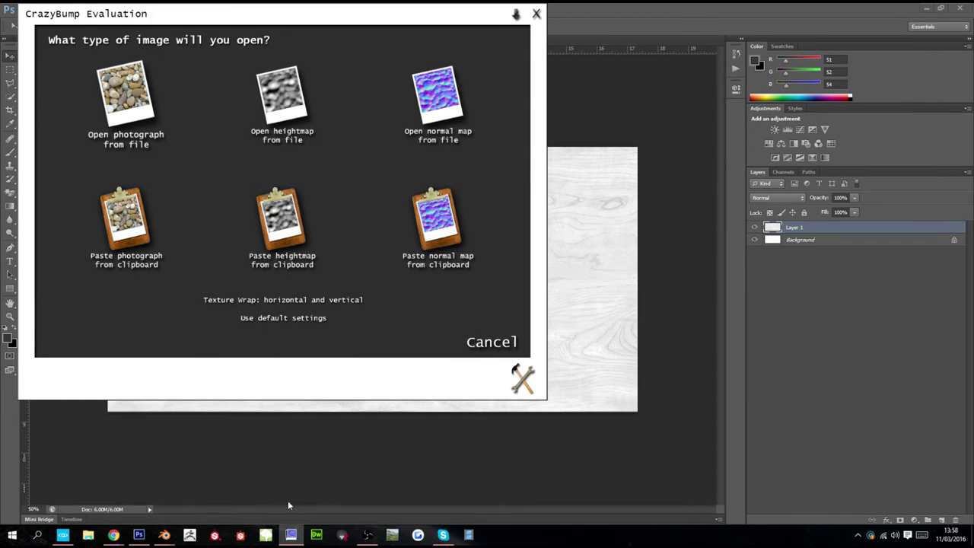
- Switch to CRYENGINE Sandbox and assign woodbare_diff.dds from the Wood/Bare folder as the Wood material's diffuse map
click(66, 536)
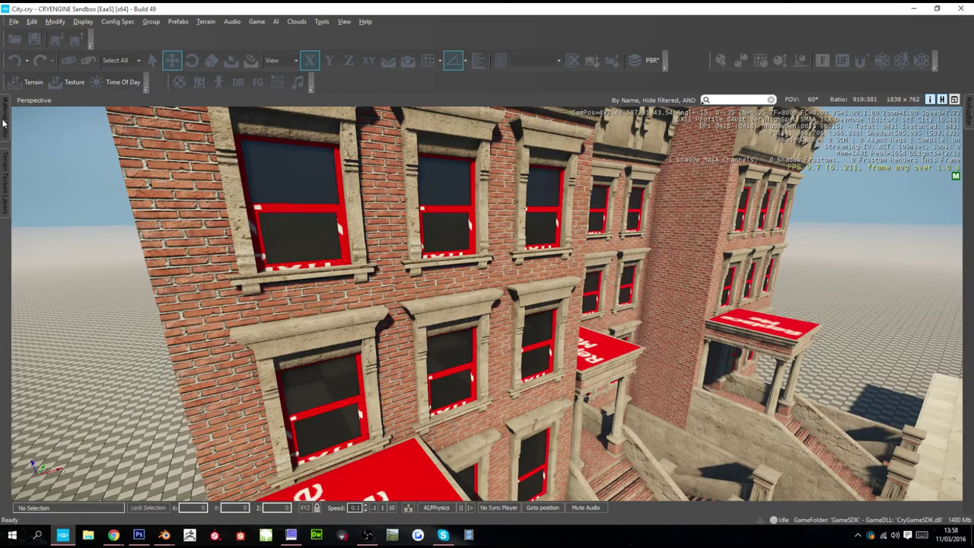
click(3, 120)
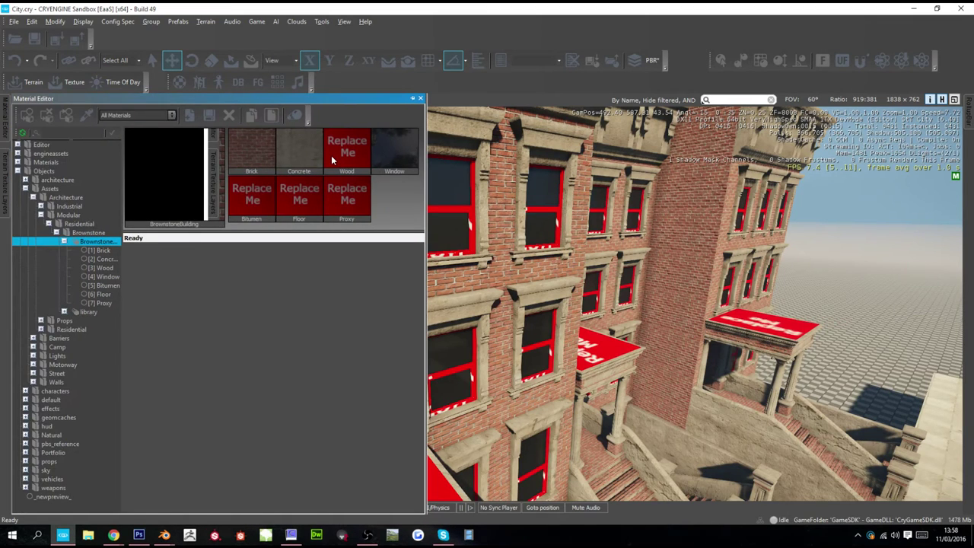
click(330, 155)
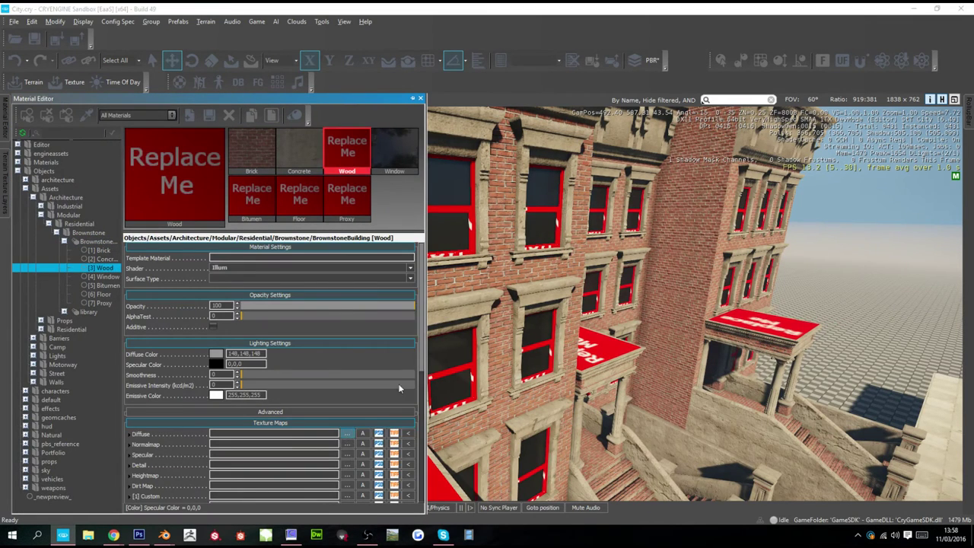
click(347, 433)
click(336, 130)
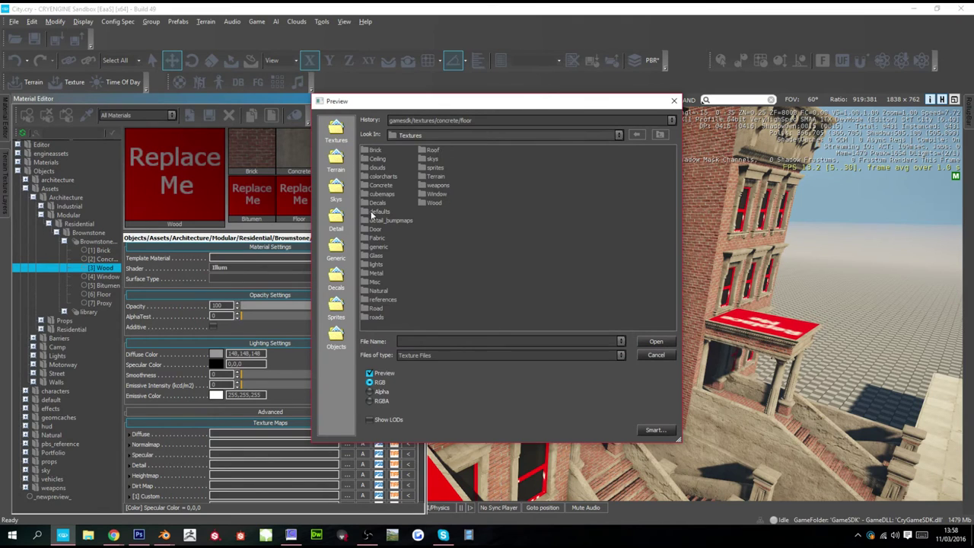
double_click(433, 203)
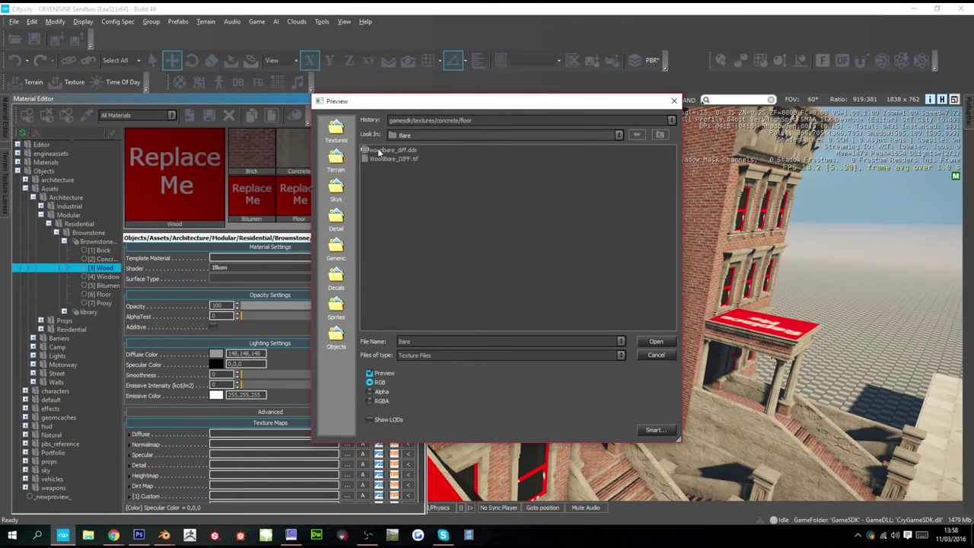
double_click(381, 151)
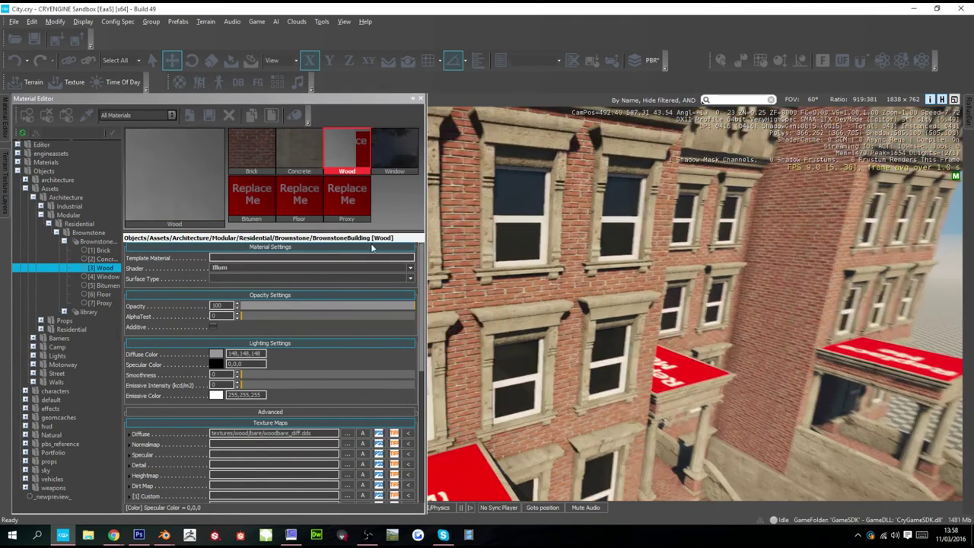
- Tint the Wood material with a dark brown diffuse color of 47,41,37
scroll(633, 280, down, 6)
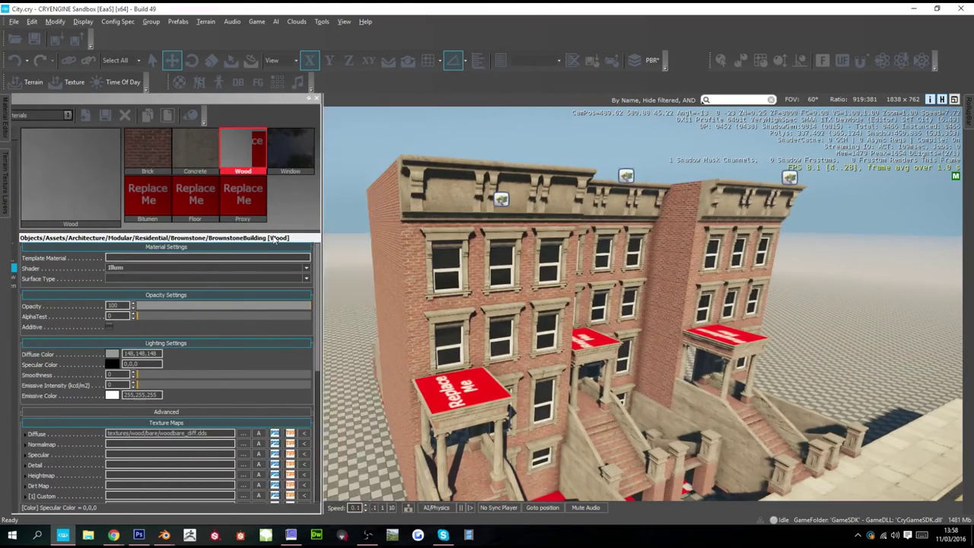
scroll(578, 270, up, 5)
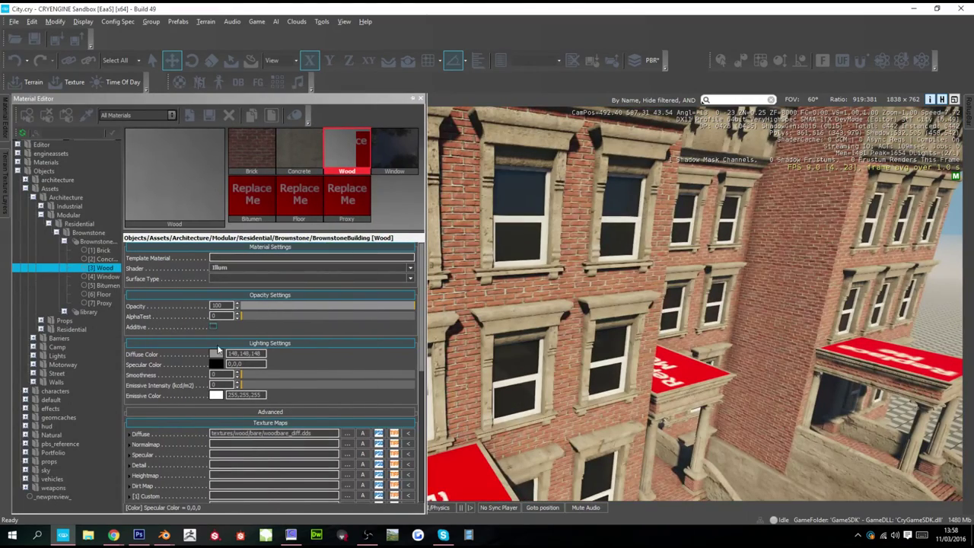
click(220, 354)
drag(493, 188, 778, 187)
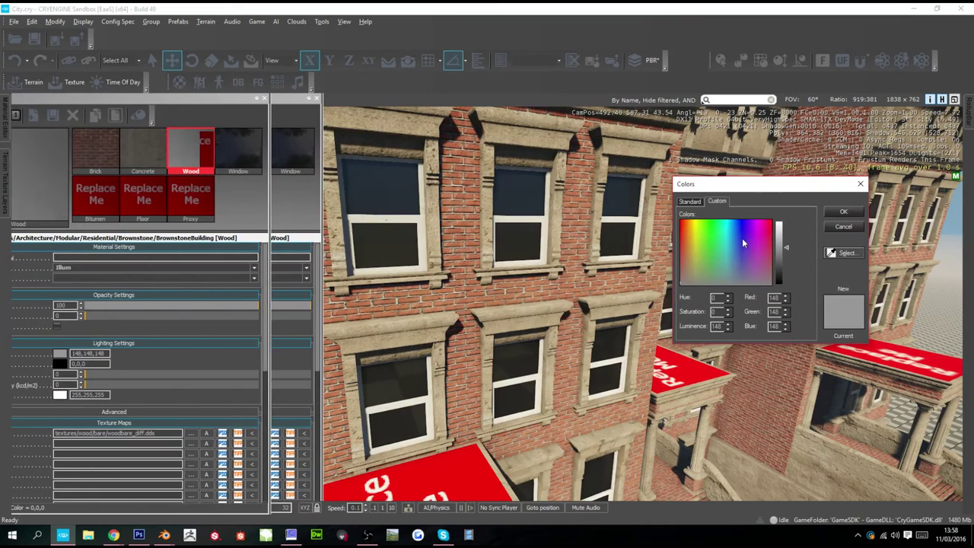
click(692, 269)
drag(783, 255, 787, 278)
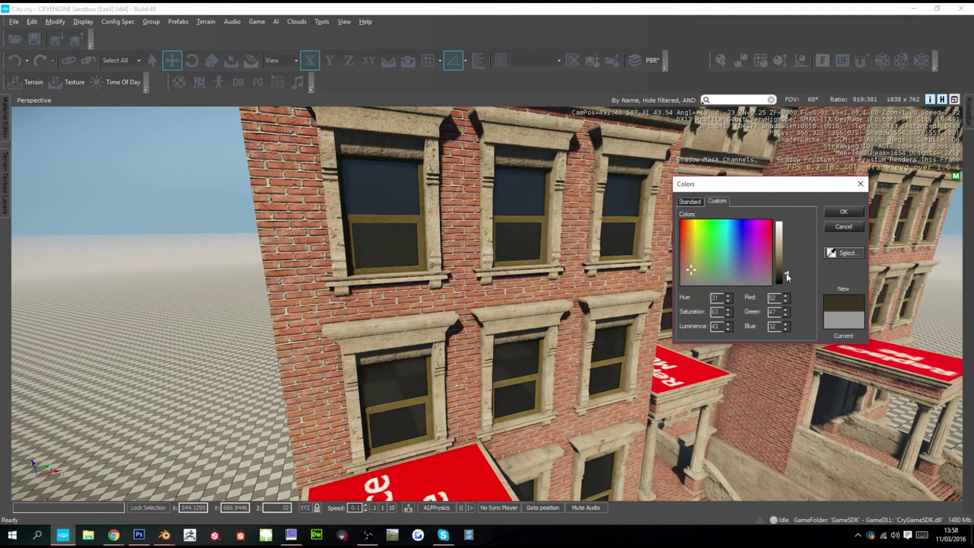
drag(690, 268, 688, 280)
click(843, 215)
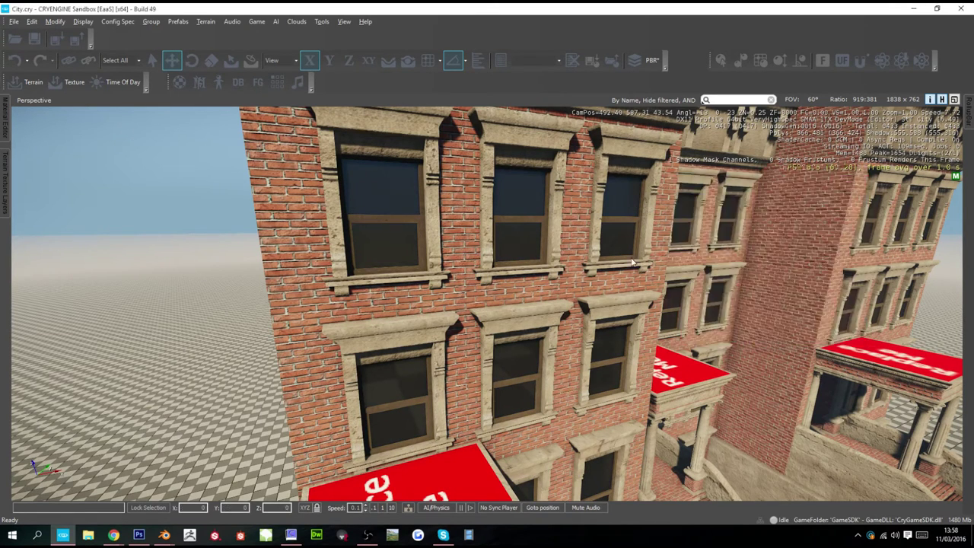
- Inspect the window frames up close and set the Wood material's diffuse color to a near-black 20,19,23
scroll(596, 262, up, 3)
middle_drag(596, 262, 596, 262)
scroll(597, 261, up, 2)
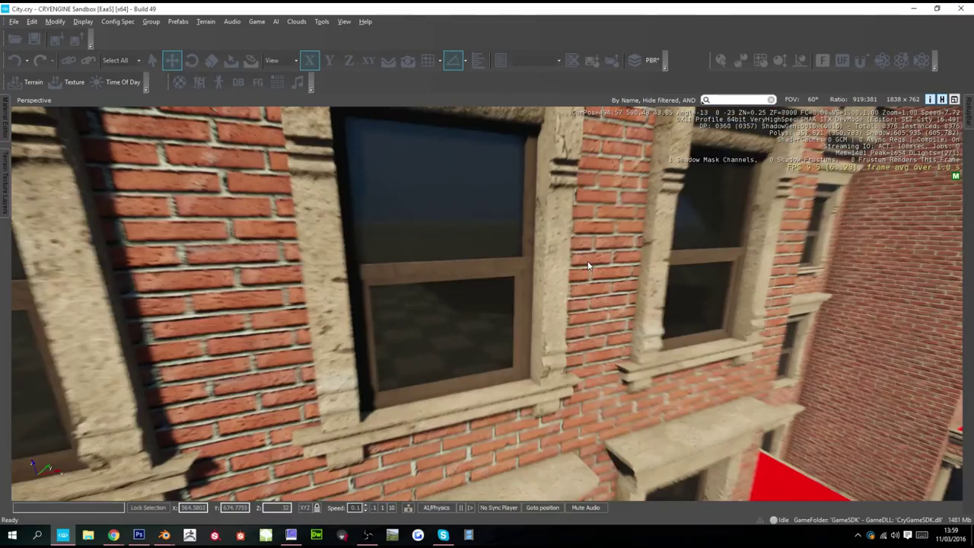
right_drag(585, 265, 586, 266)
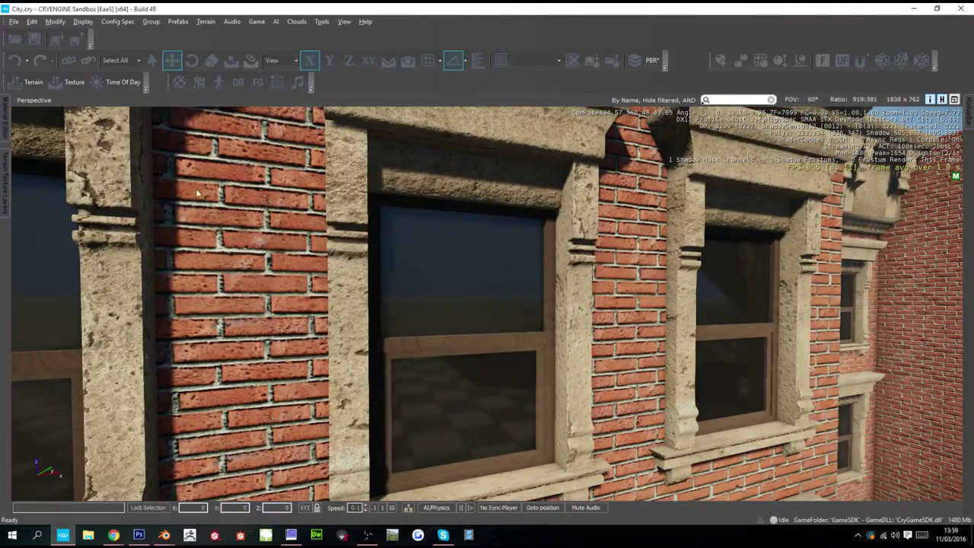
click(3, 120)
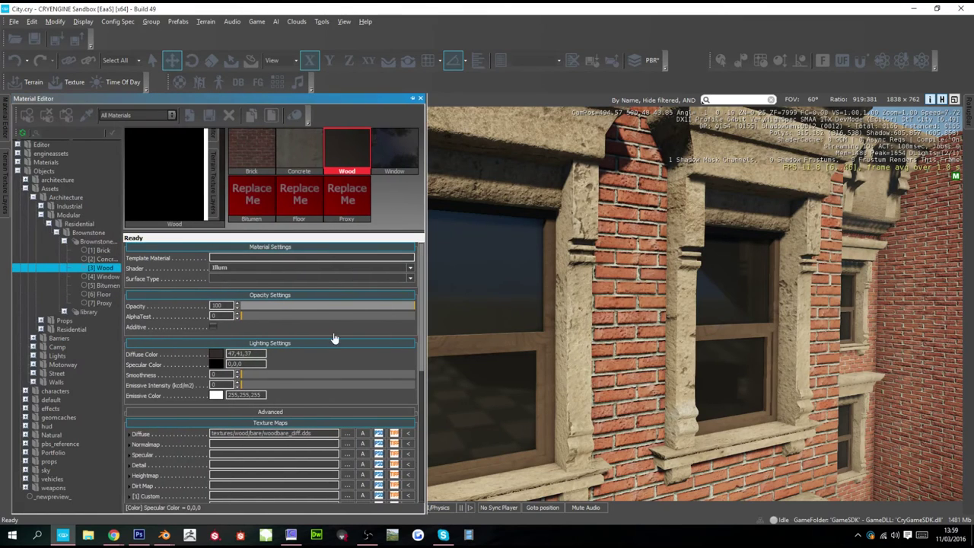
click(258, 356)
drag(519, 187, 759, 181)
click(695, 270)
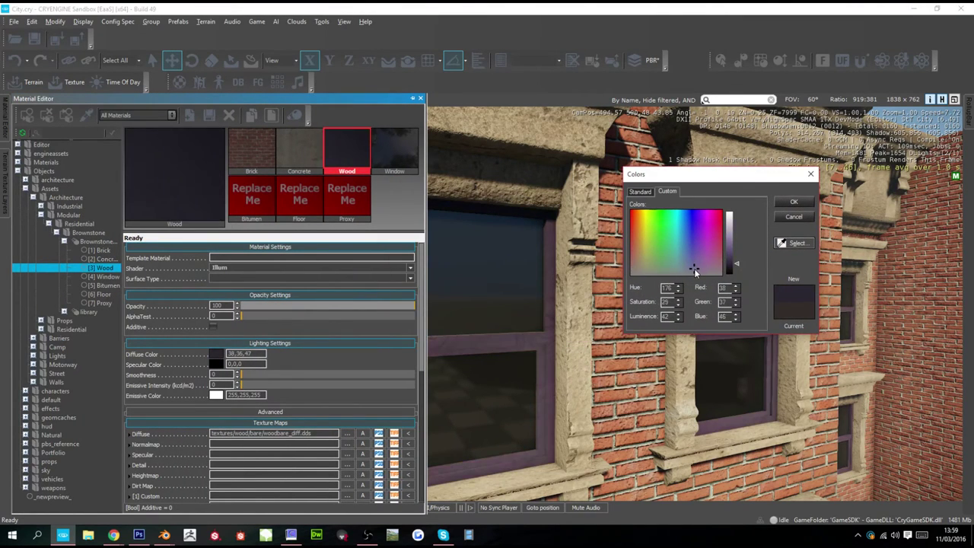
drag(735, 267, 735, 270)
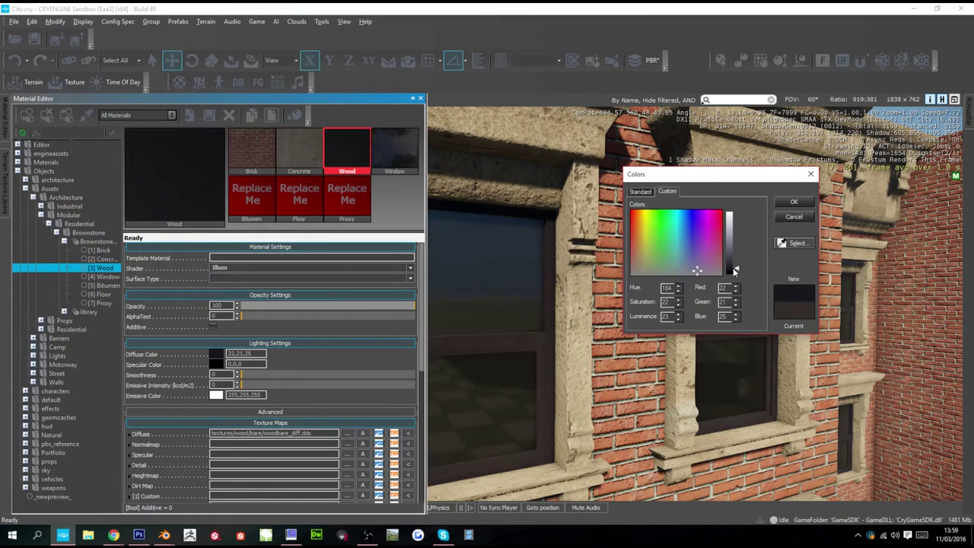
click(794, 202)
- Set the Wood material's surface type to wood
click(235, 280)
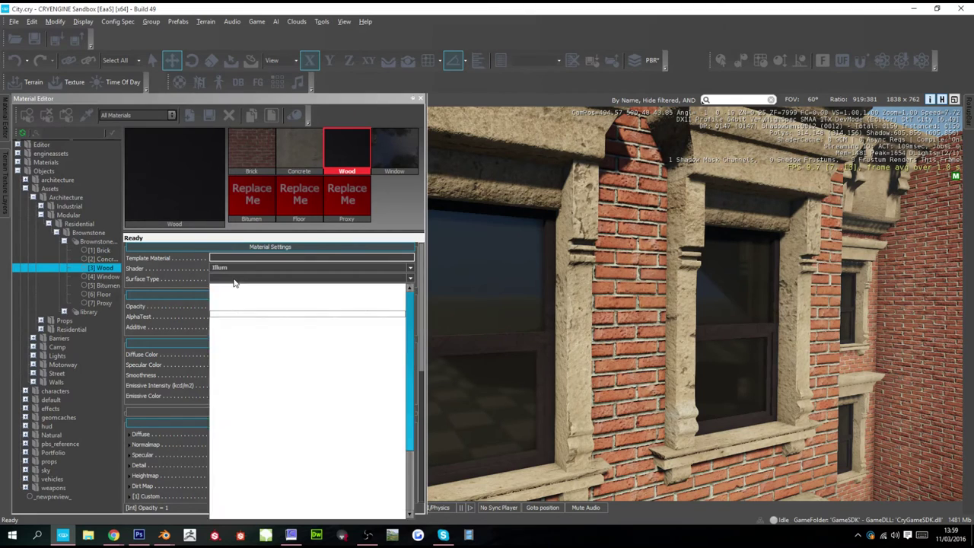
scroll(243, 511, down, 3)
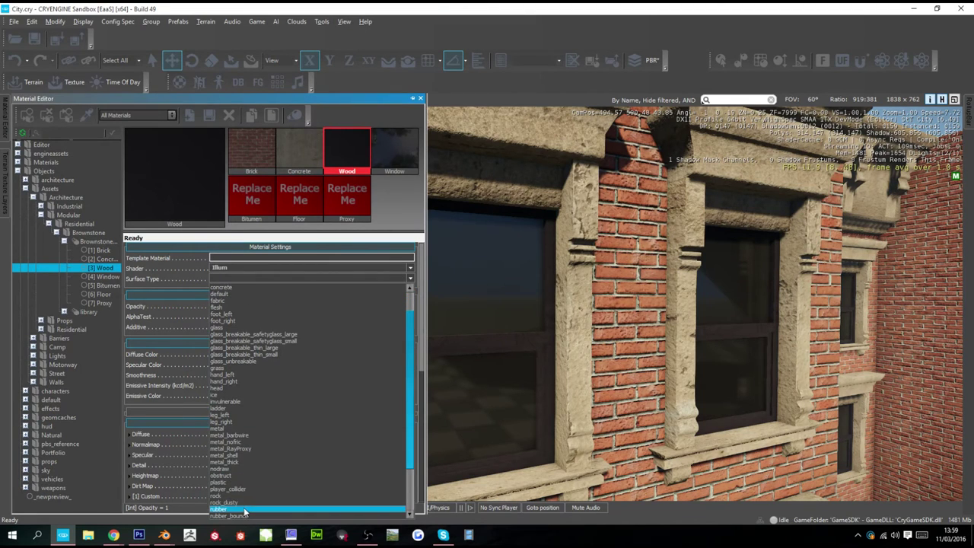
scroll(247, 512, down, 1)
click(250, 510)
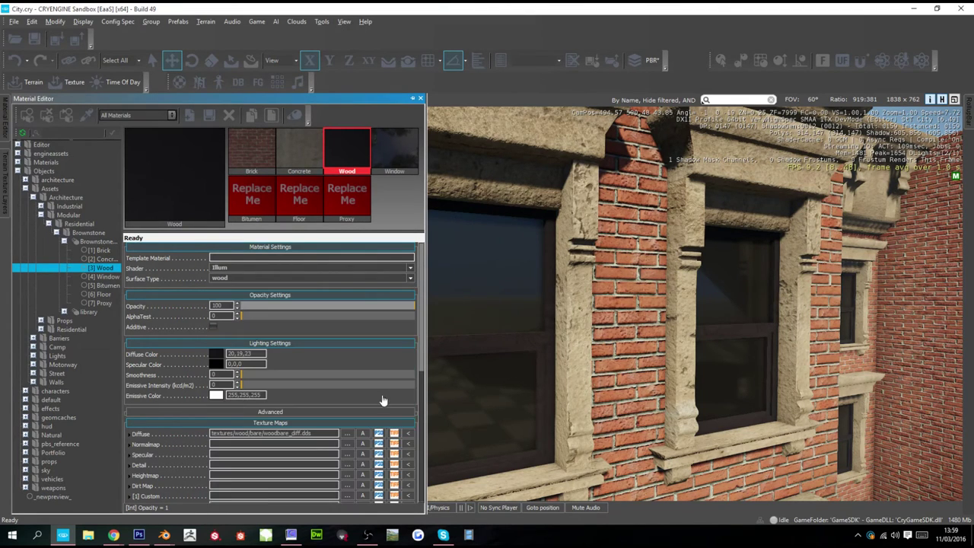
- Try concrete_a_ddna.dds from the Concrete texture folder as the Window material's normal map
click(290, 535)
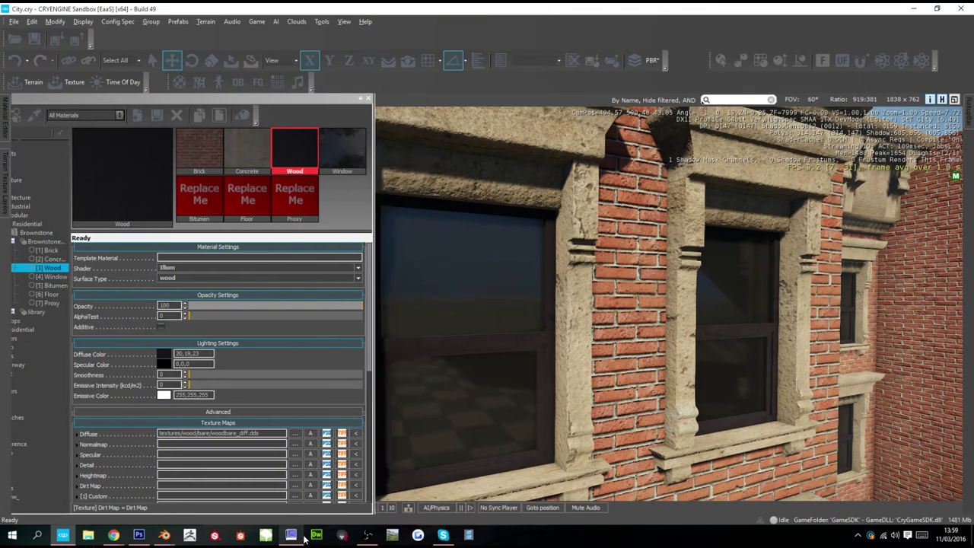
right_drag(585, 339, 597, 332)
scroll(597, 334, up, 3)
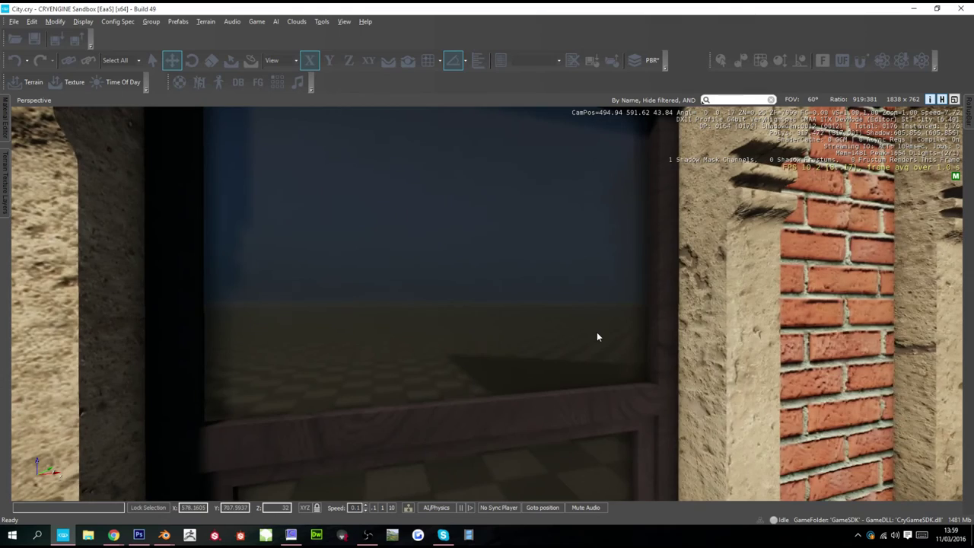
click(8, 110)
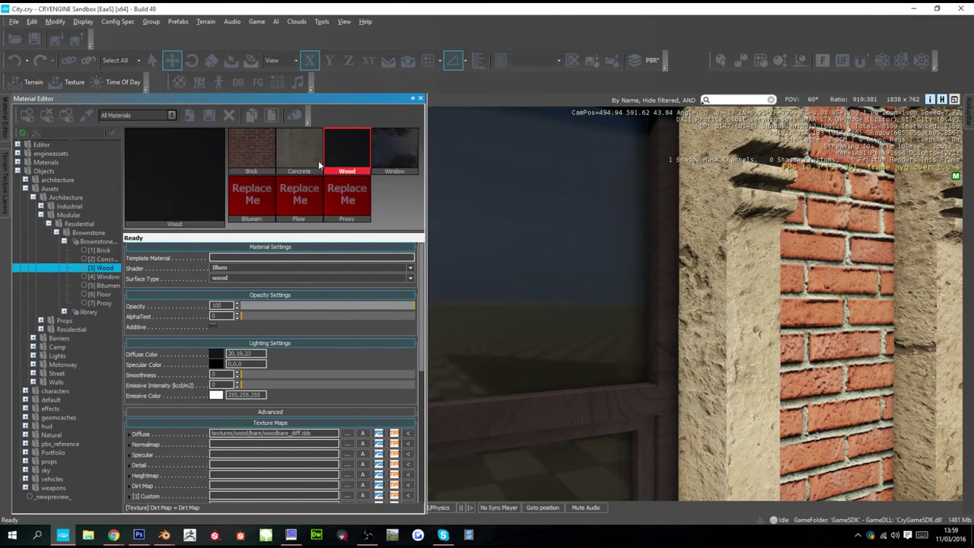
click(395, 156)
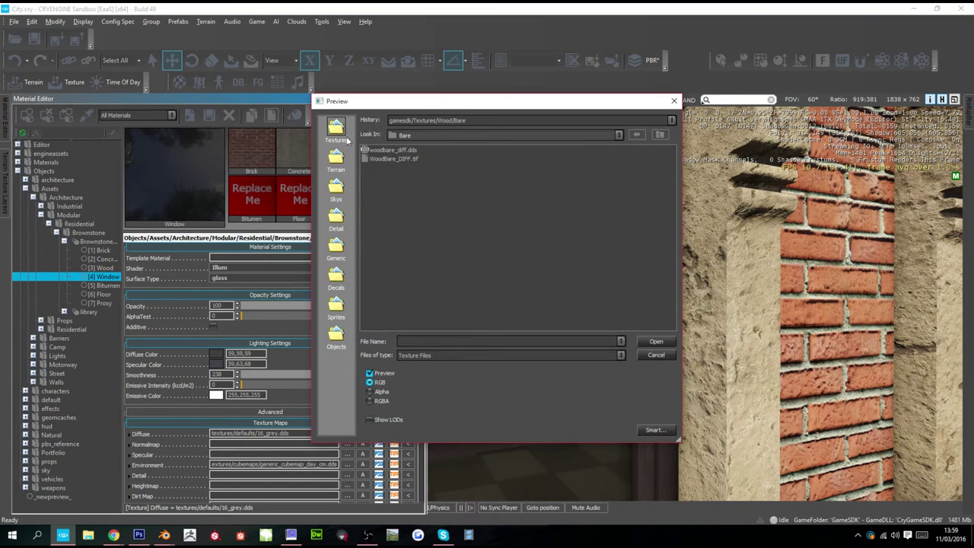
click(658, 134)
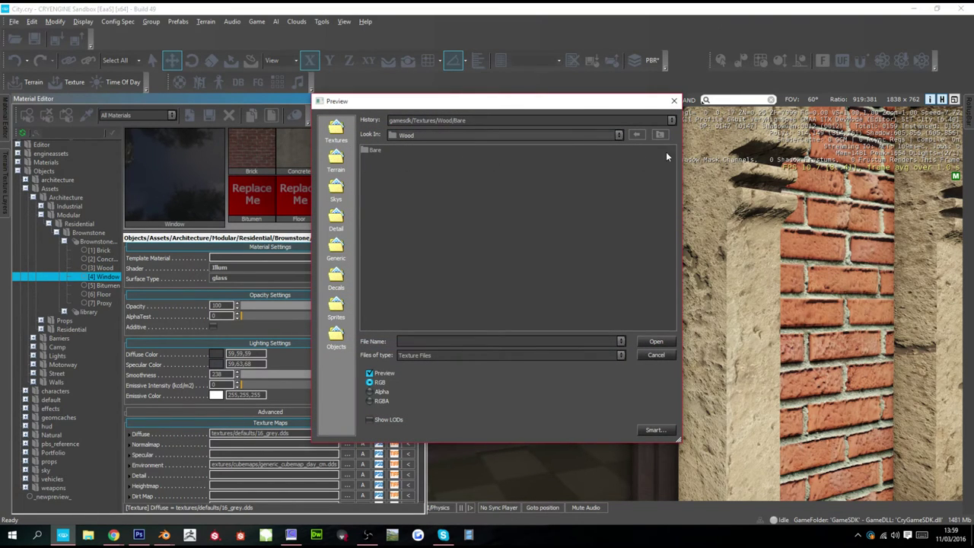
click(659, 135)
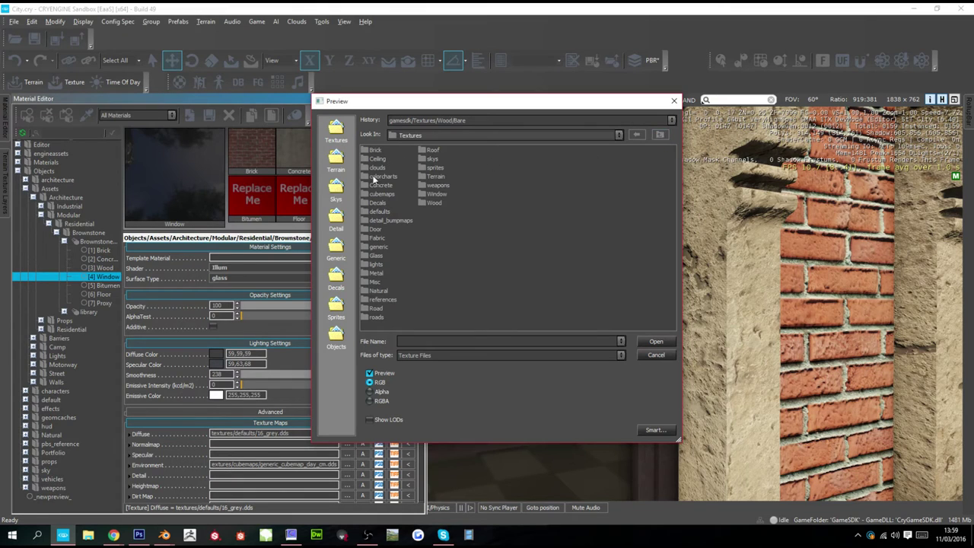
double_click(377, 184)
click(375, 168)
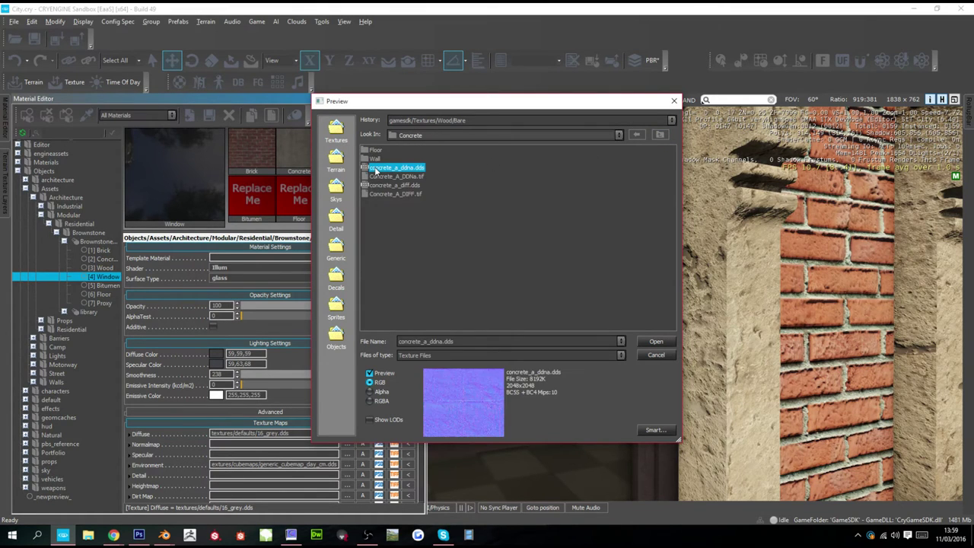
double_click(375, 169)
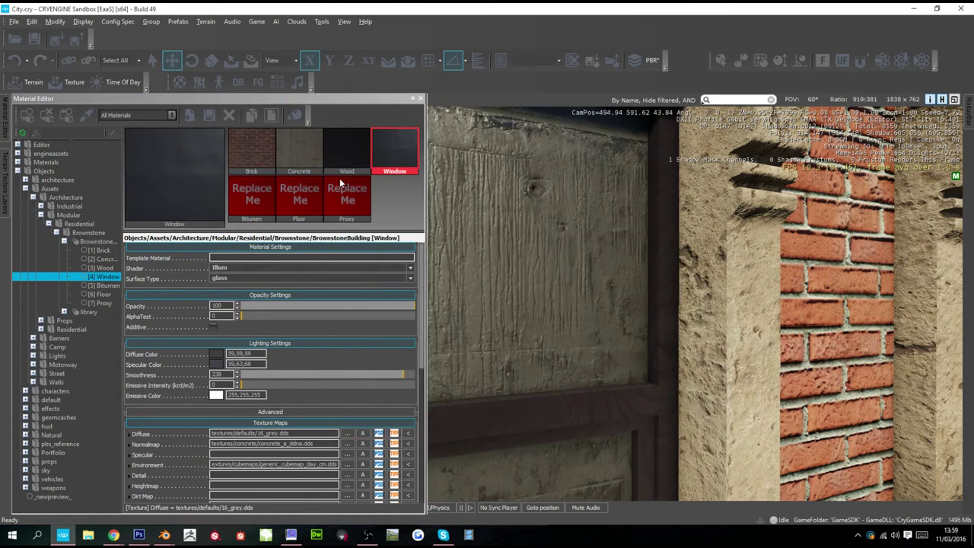
- Set the Window material's smoothness to 246
right_drag(511, 311, 476, 305)
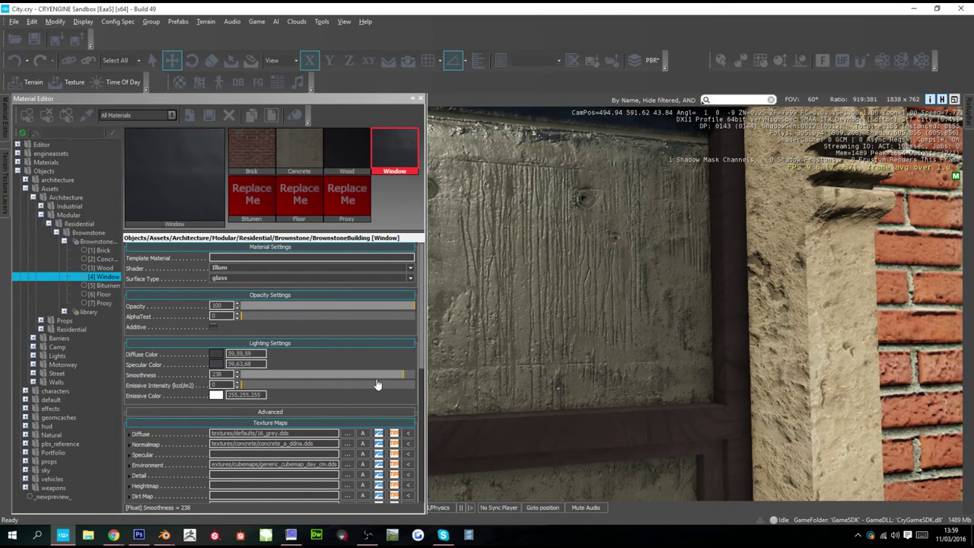
mouse_move(343, 374)
mouse_down()
mouse_move(257, 374)
mouse_move(407, 377)
mouse_up()
- Look through the Concrete/Wall and defaults texture folders for a different normal map for the Window material
click(344, 445)
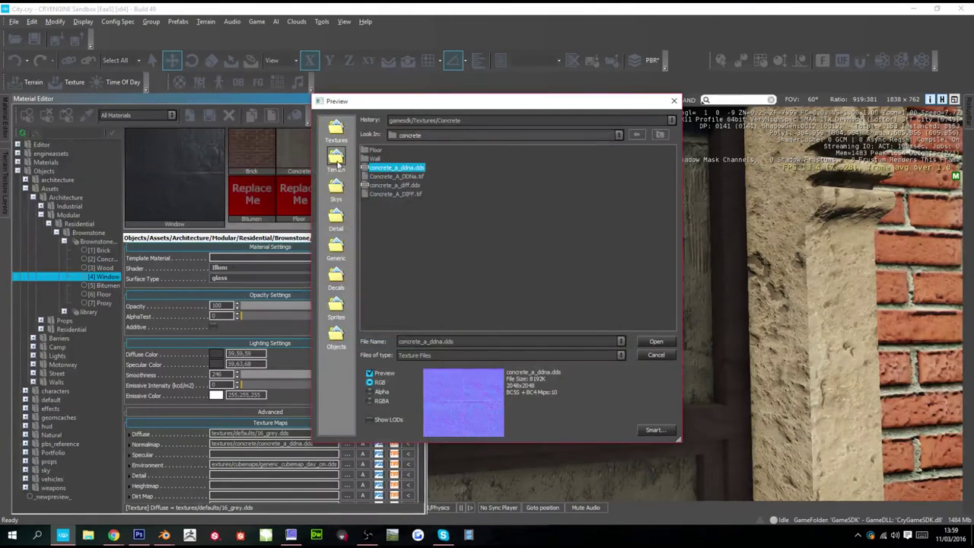
double_click(374, 159)
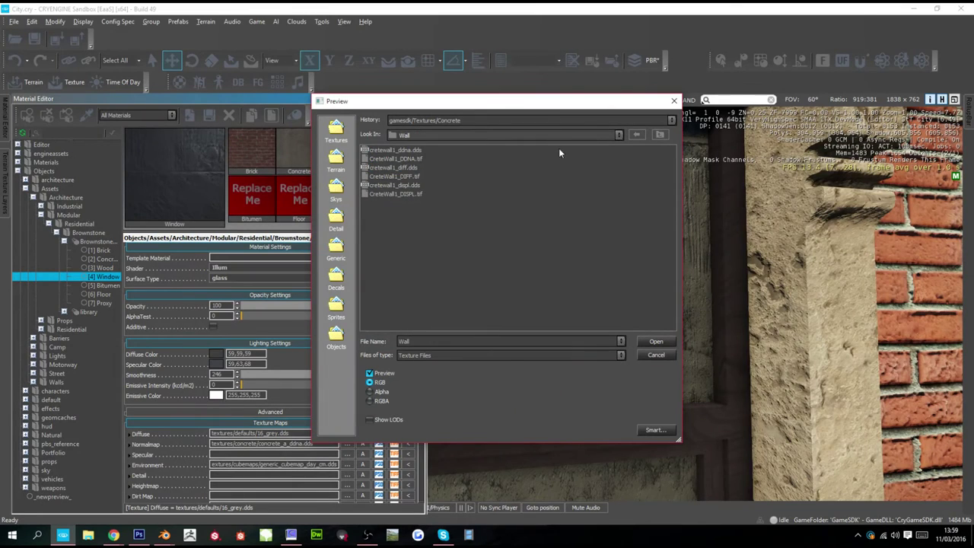
click(660, 135)
click(659, 134)
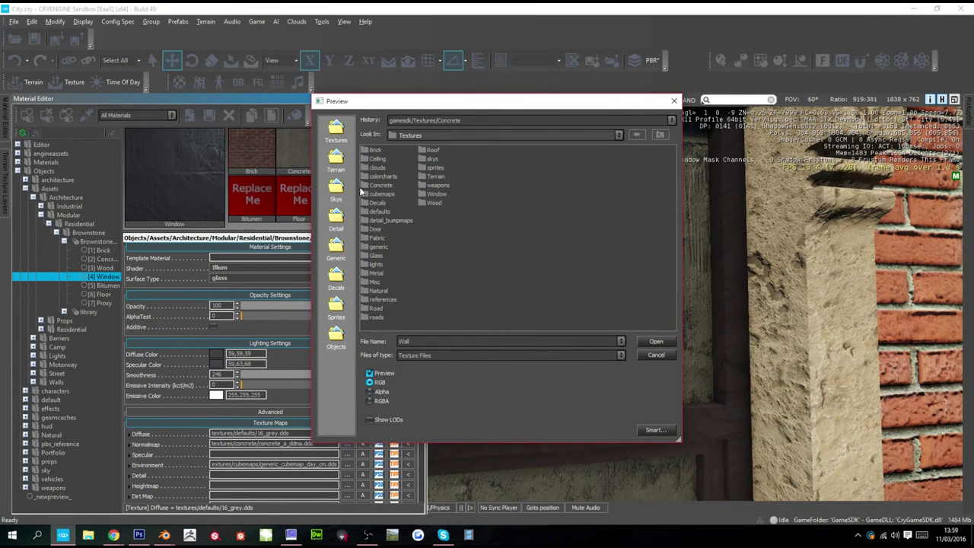
double_click(372, 211)
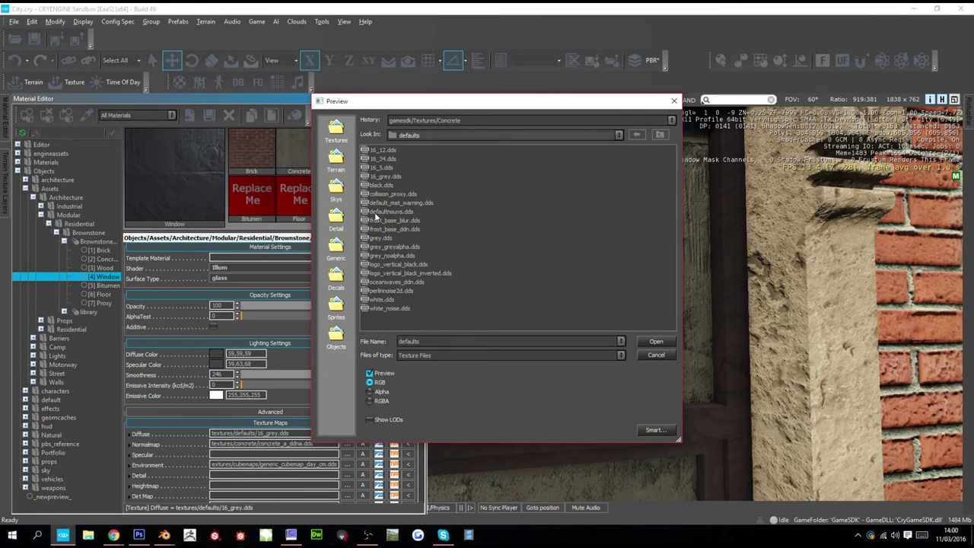
click(372, 203)
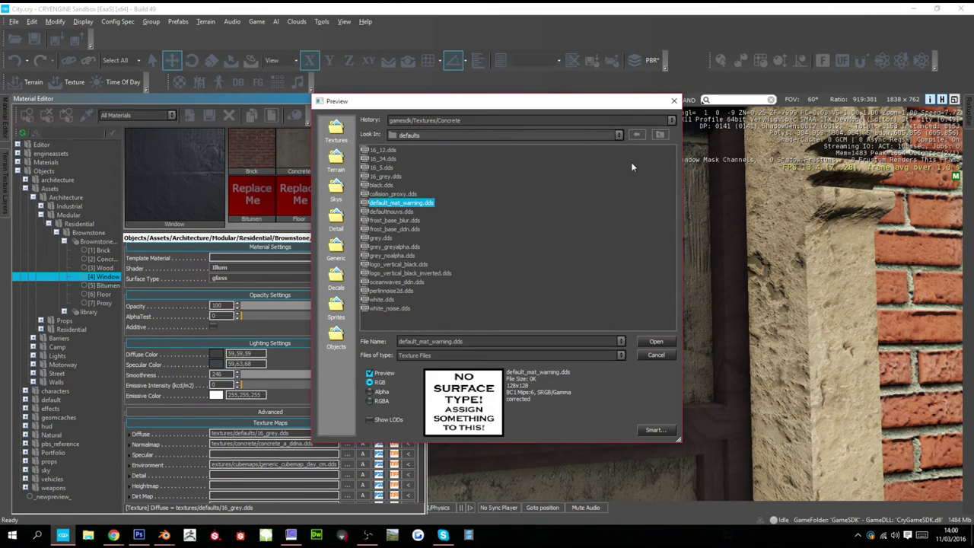
click(659, 136)
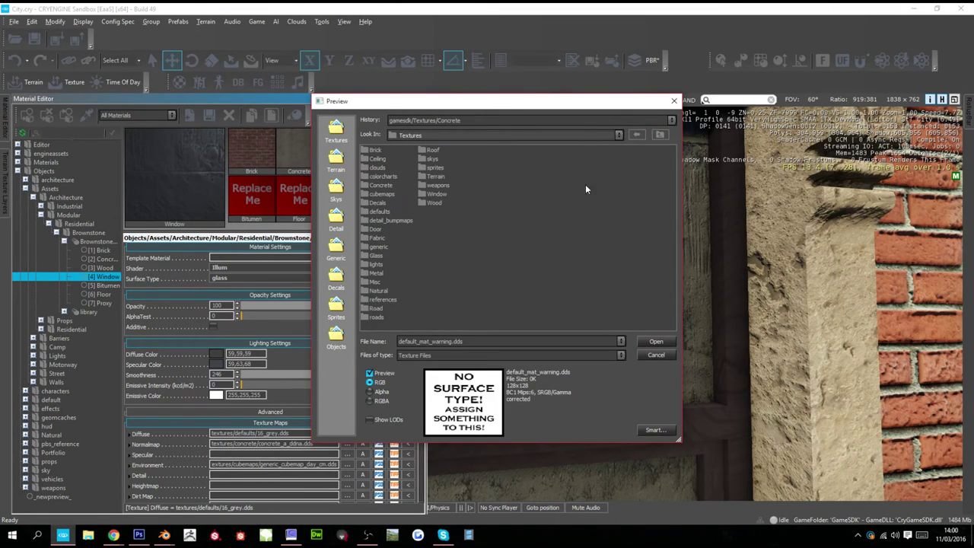
click(432, 194)
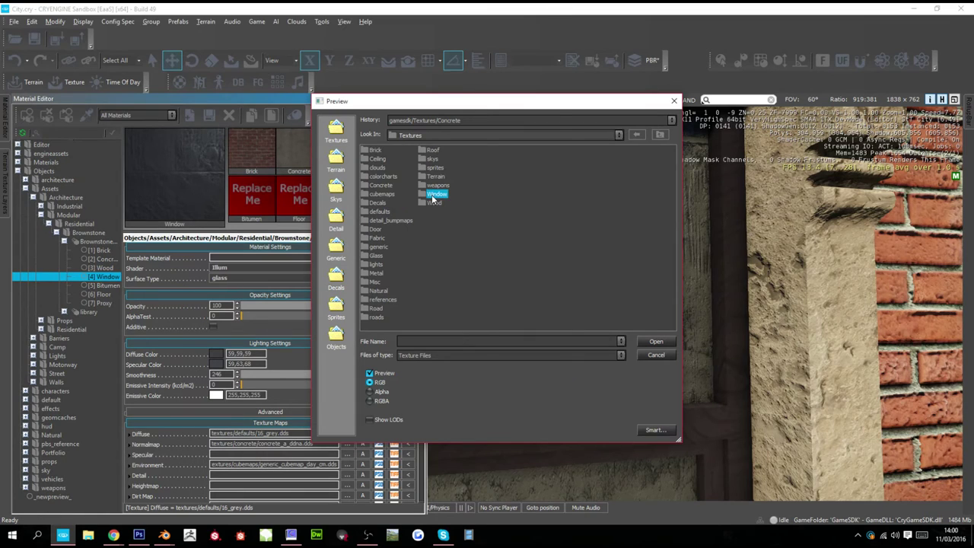
double_click(381, 210)
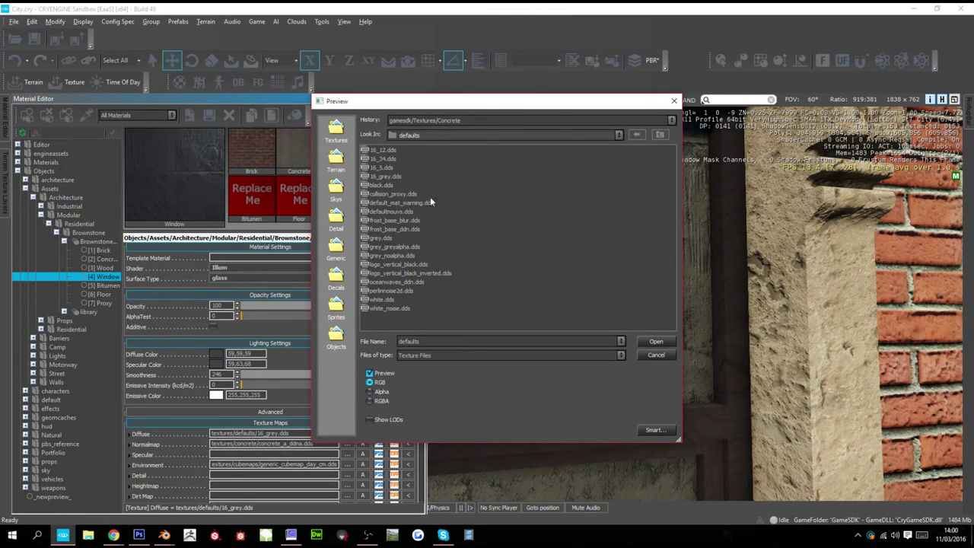
click(659, 134)
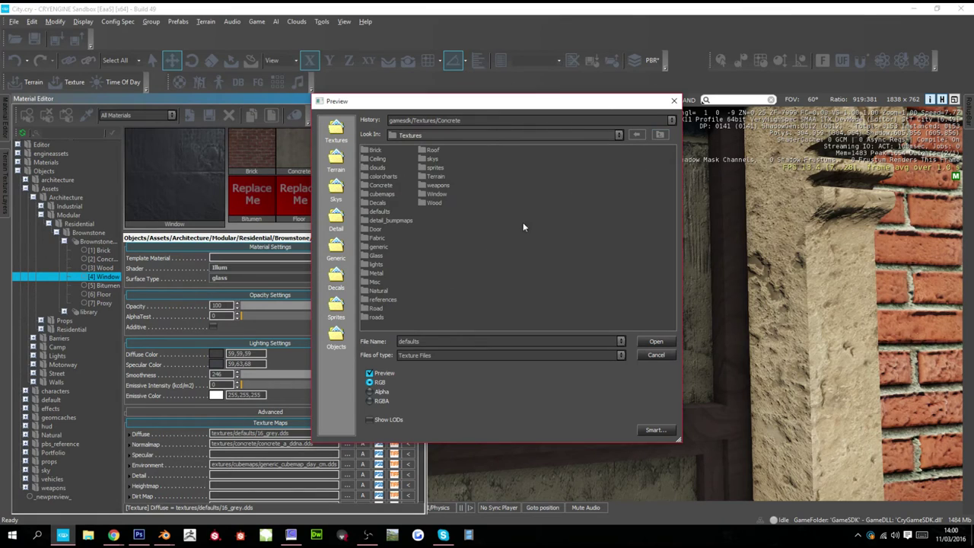
- Try glass_damaged_ddn.dds from the generic/glass folder as the Window material's normal map and inspect the pane up close
double_click(378, 247)
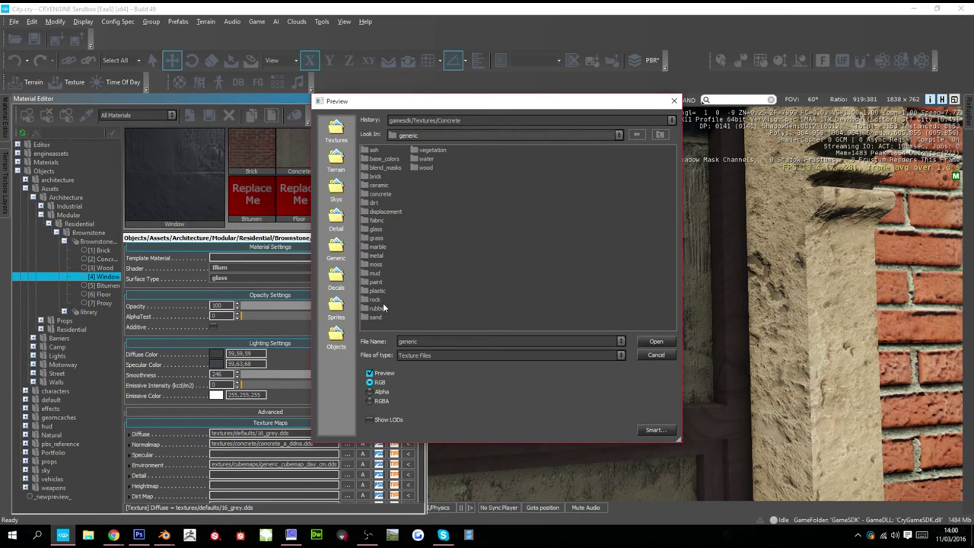
double_click(373, 230)
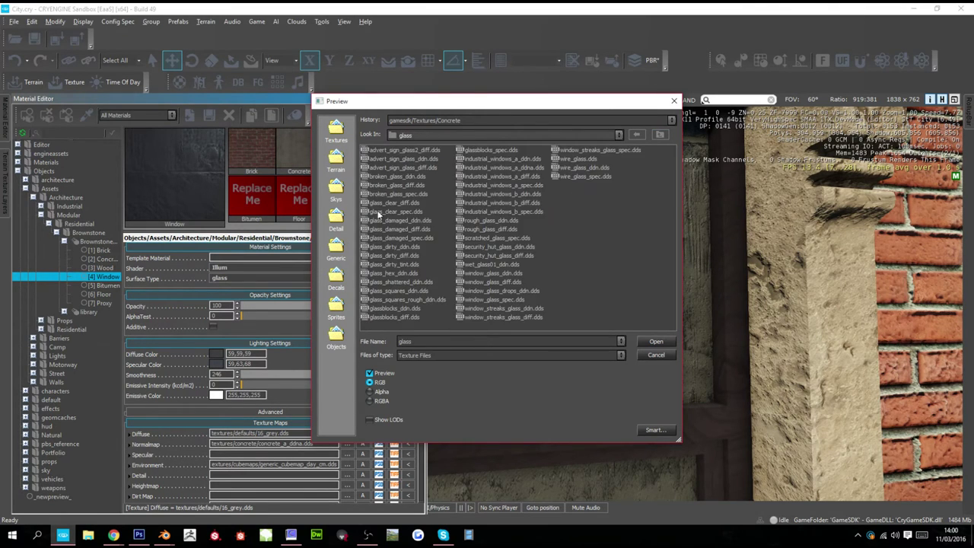
click(386, 177)
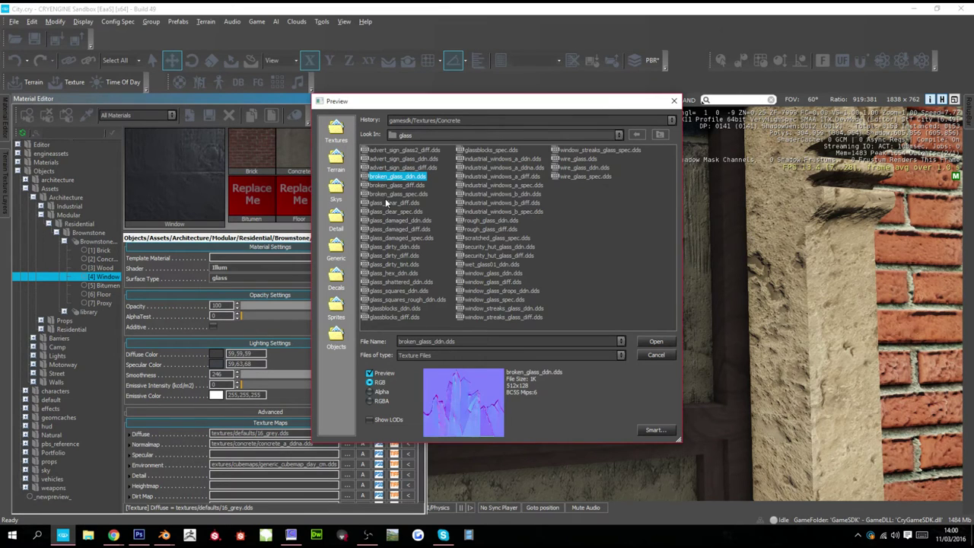
click(385, 220)
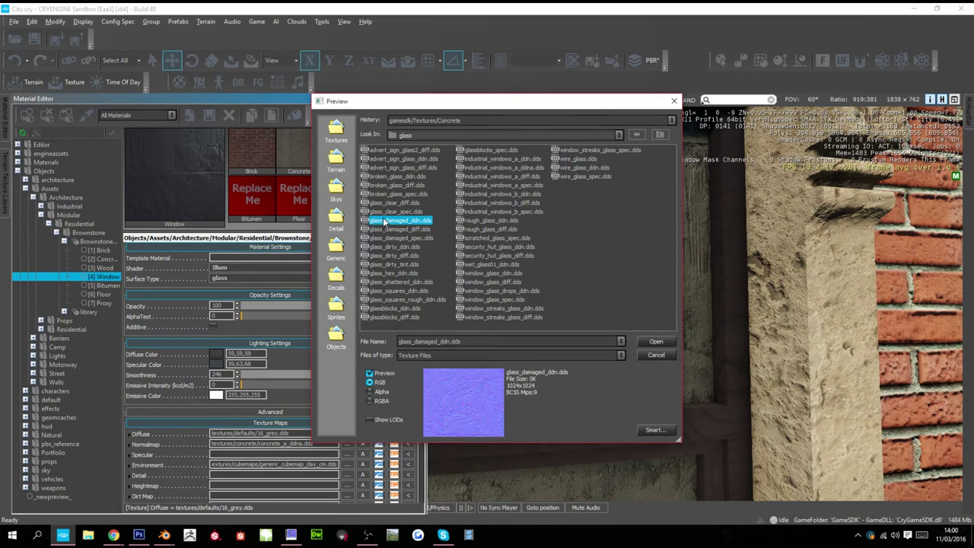
double_click(384, 220)
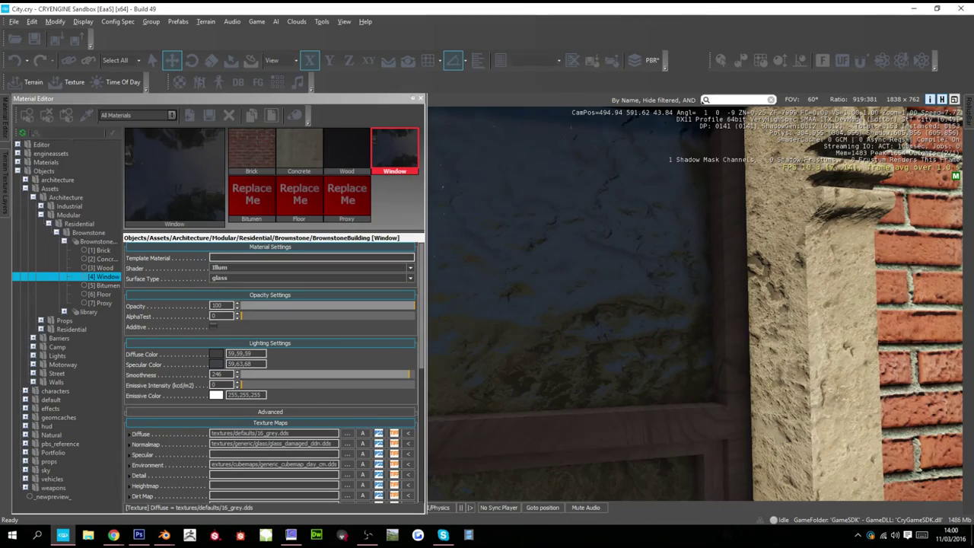
right_drag(520, 275, 527, 275)
scroll(526, 274, down, 3)
scroll(526, 270, down, 3)
scroll(527, 273, up, 10)
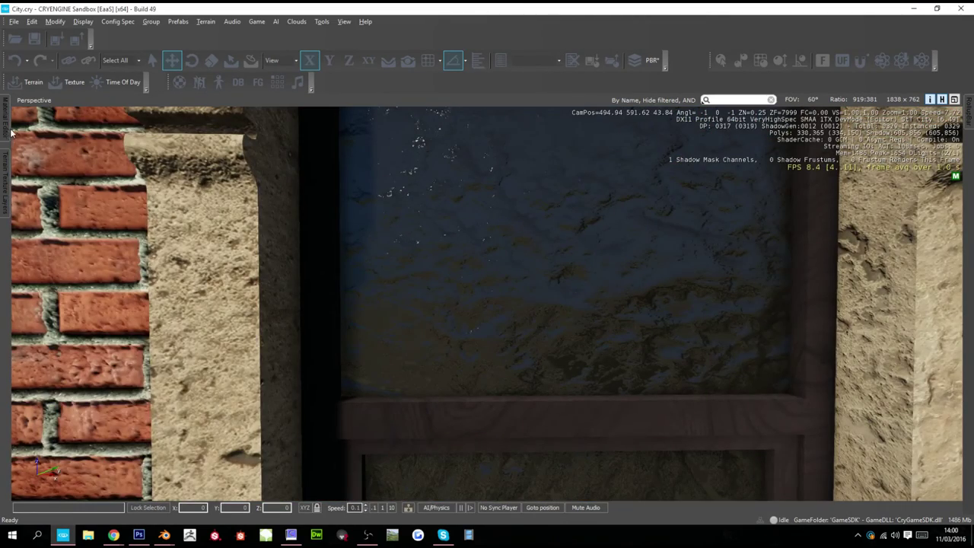
- Try advert_sign_glass_ddn.dds as the Window material's normal map and check the glass from a distance and up close
mouse_move(6, 130)
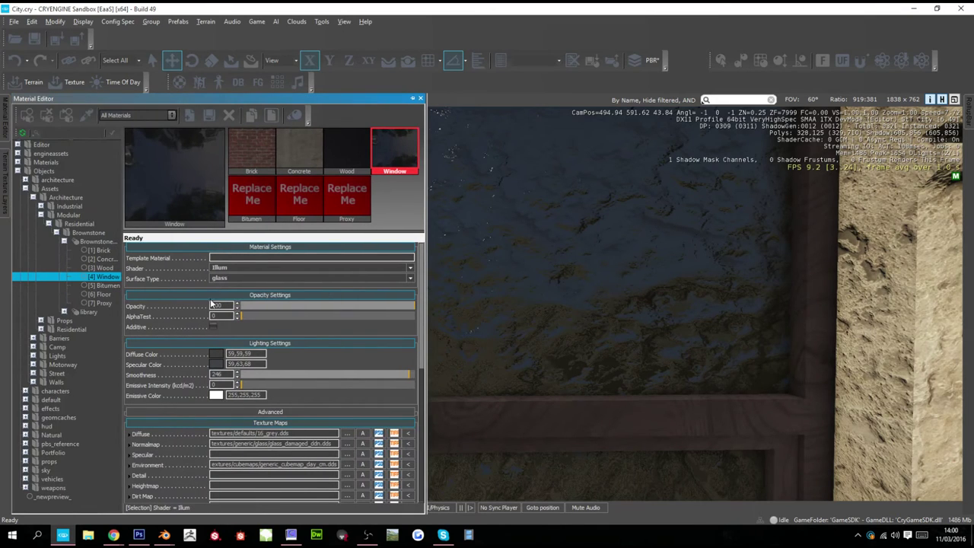
click(347, 444)
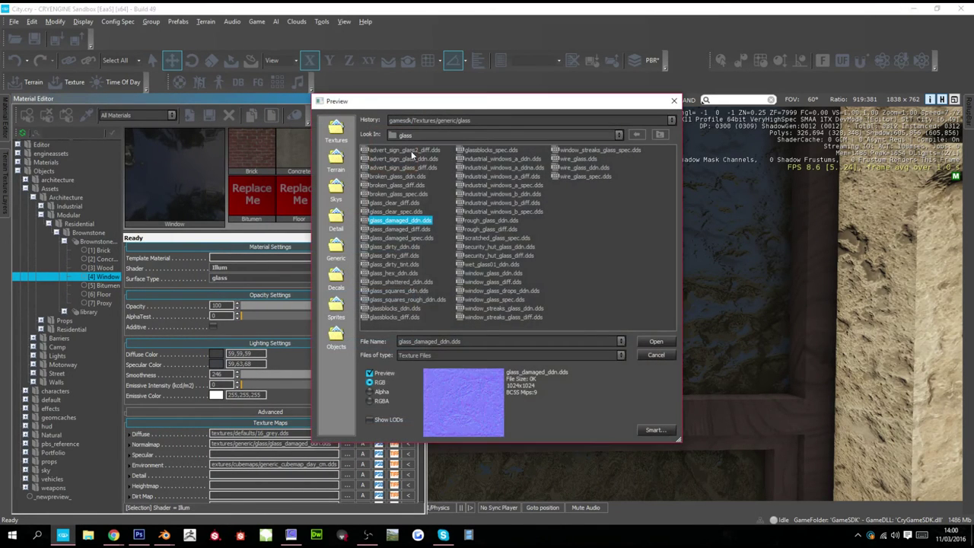
click(405, 166)
click(405, 162)
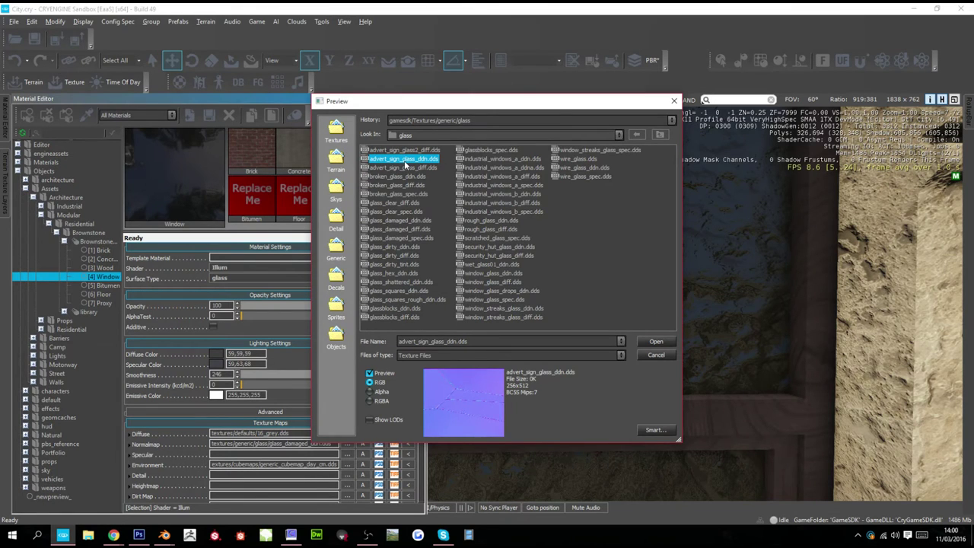
double_click(406, 160)
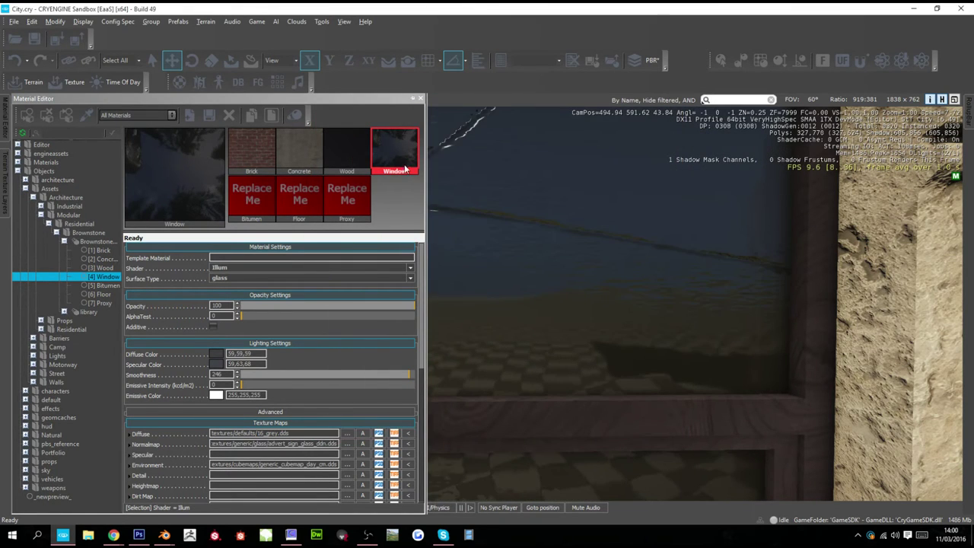
key(s)
right_drag(494, 261, 493, 262)
click(5, 128)
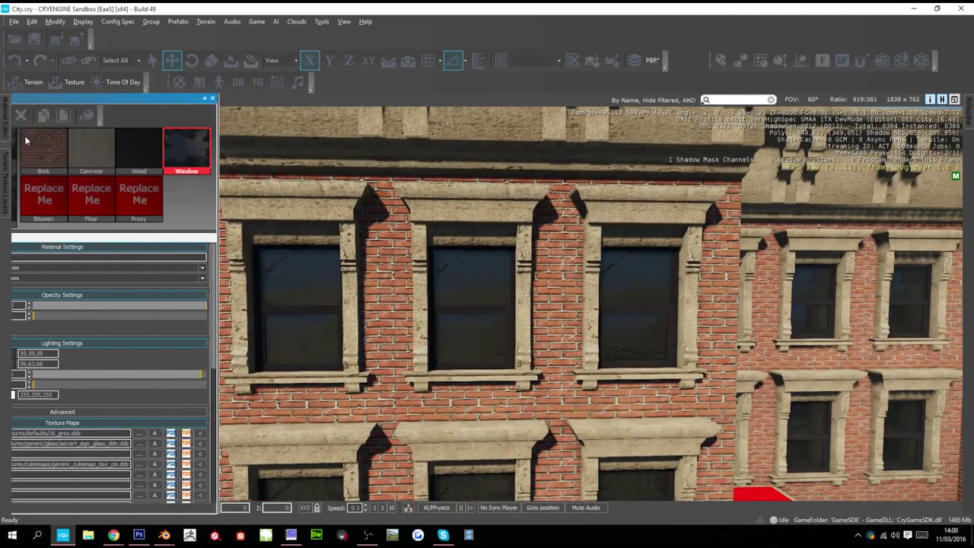
scroll(497, 301, up, 5)
right_drag(496, 346, 487, 343)
- Assign window_glass_ddn.dds from the generic/glass folder as the Window material's normal map
mouse_move(136, 278)
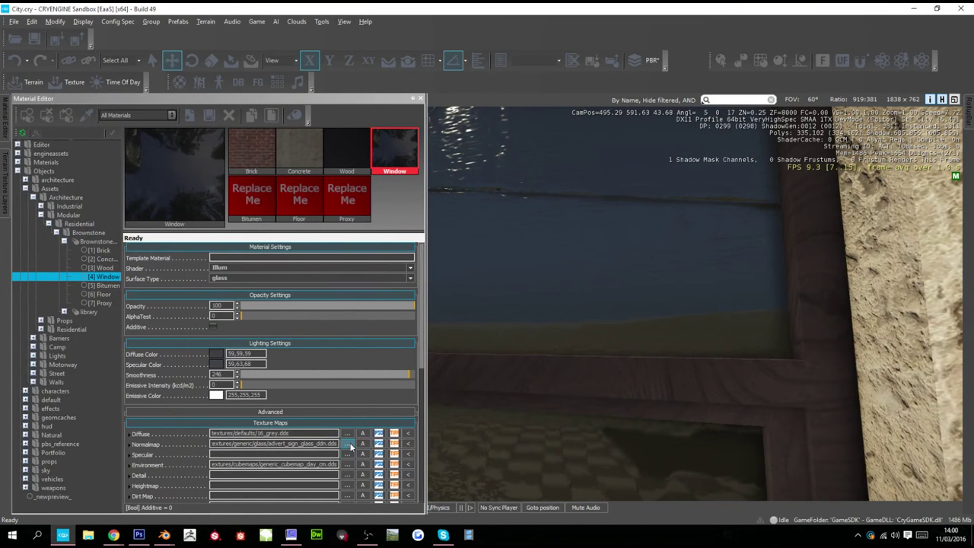
click(347, 443)
click(469, 281)
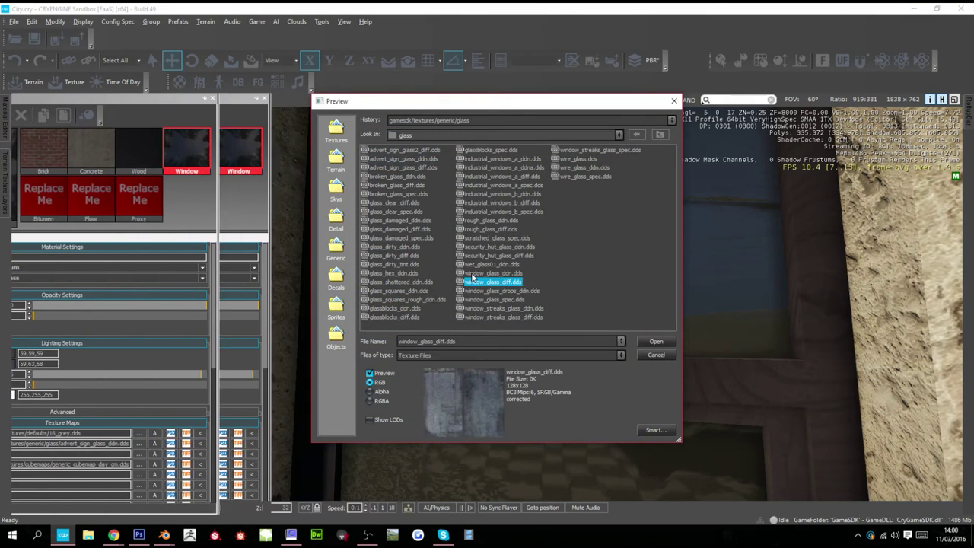
click(471, 273)
double_click(471, 272)
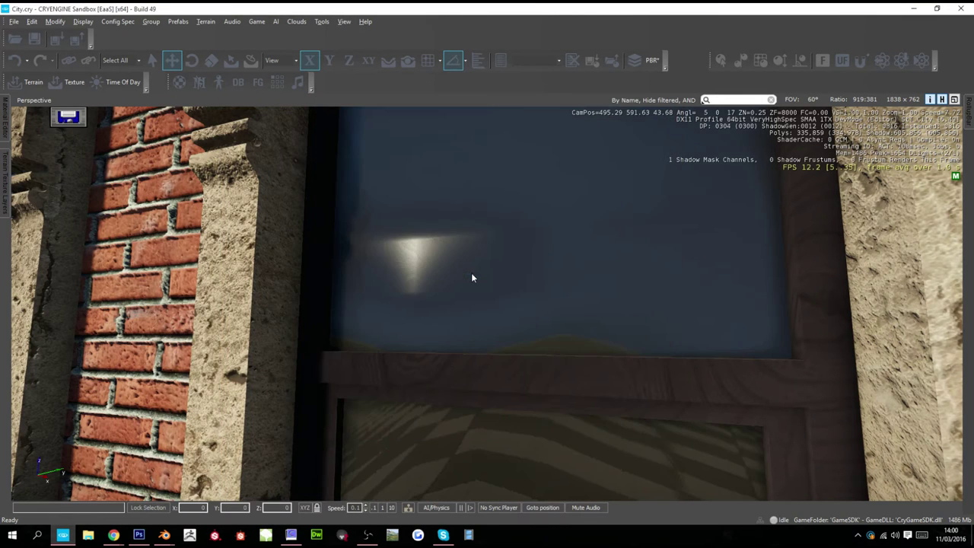
- Examine the glass reflections in the windows across the brownstone facades from several distances and angles
scroll(386, 261, down, 3)
scroll(386, 263, down, 3)
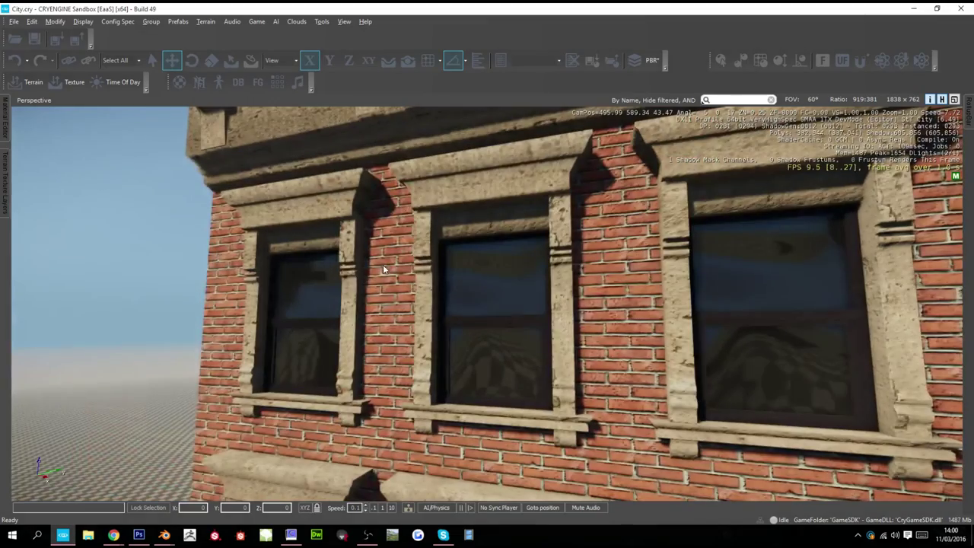
right_drag(385, 271, 397, 271)
scroll(400, 271, down, 5)
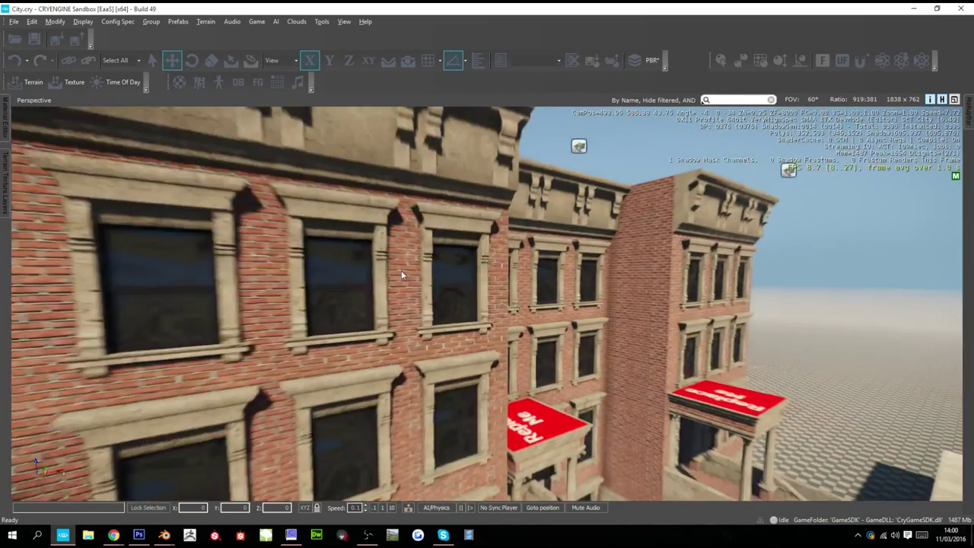
middle_drag(408, 268, 378, 229)
scroll(427, 277, down, 2)
scroll(426, 276, up, 5)
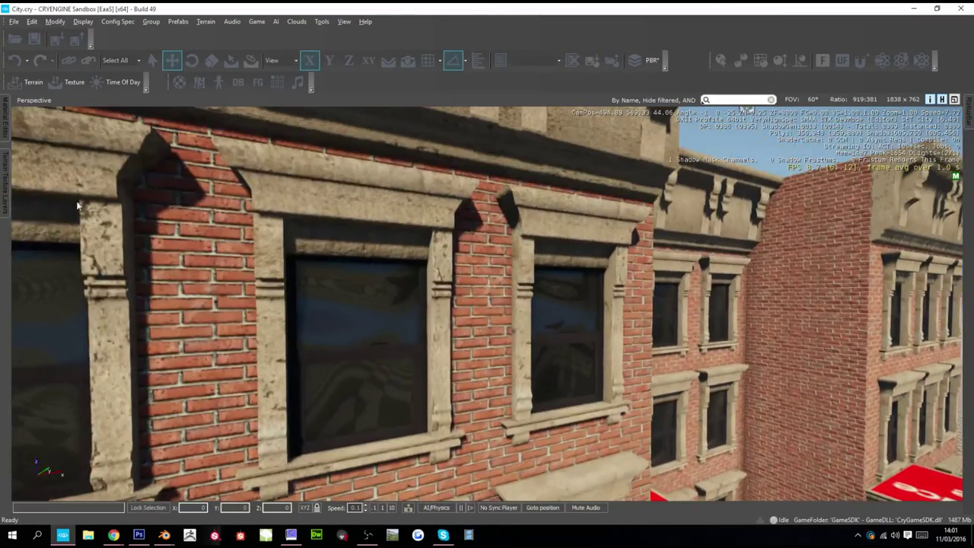
- Set the Window material's normal map tiling to 12 in both U and V
click(6, 131)
right_drag(426, 343, 346, 344)
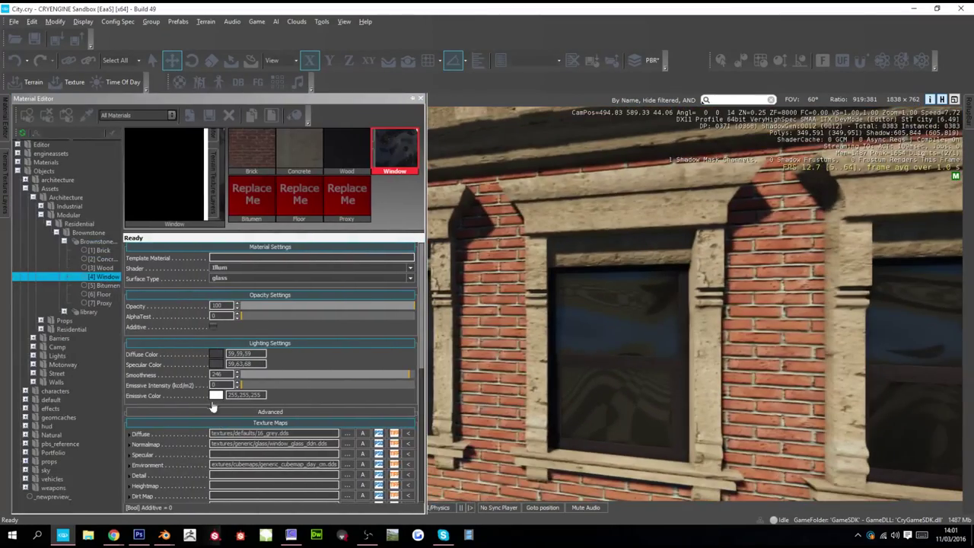
mouse_move(144, 435)
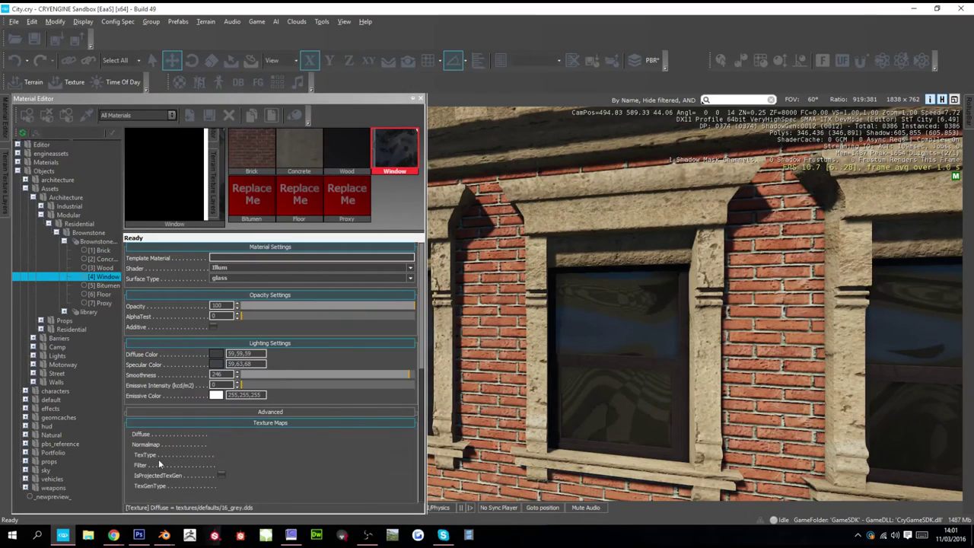
click(130, 444)
scroll(137, 457, down, 1)
click(138, 460)
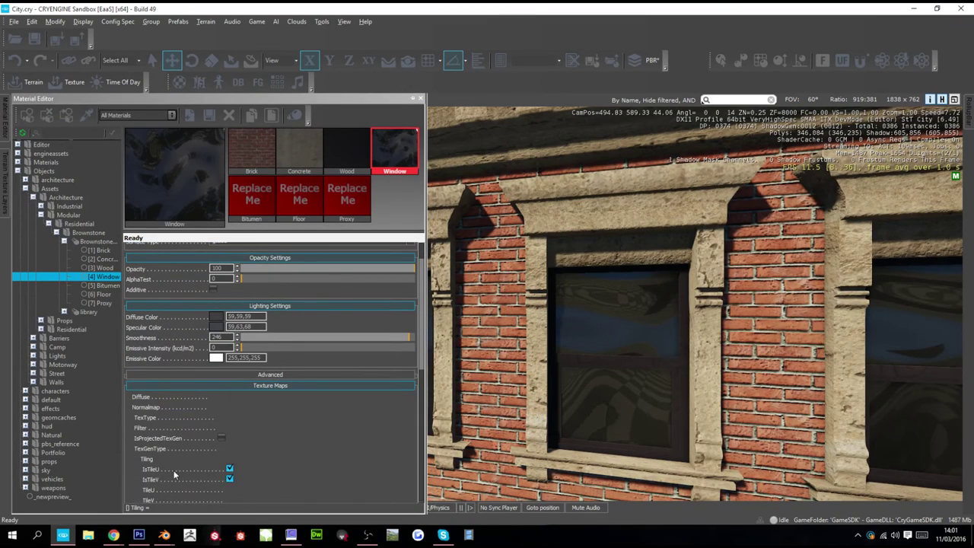
click(217, 491)
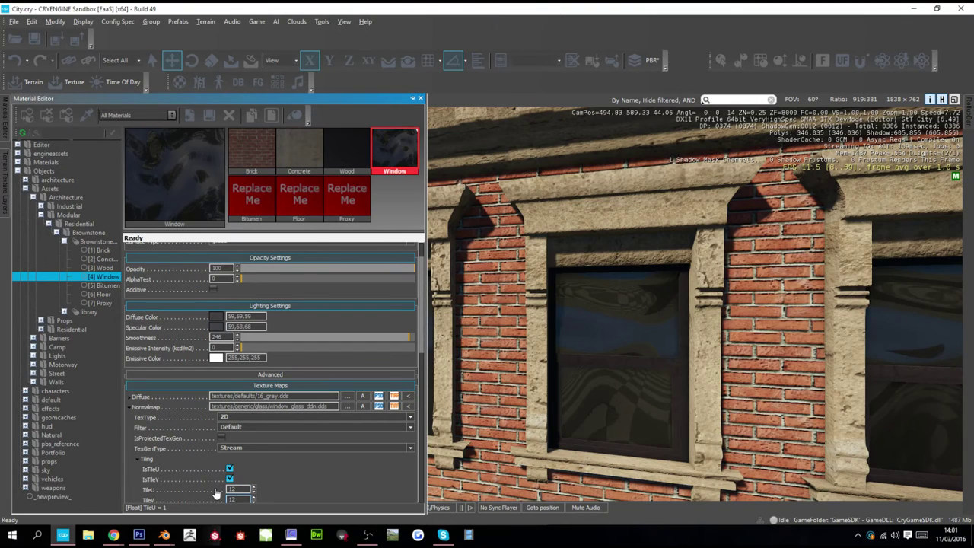
- Set the Window material's diffuse map tiling to 12 in both U and V
click(129, 397)
click(139, 448)
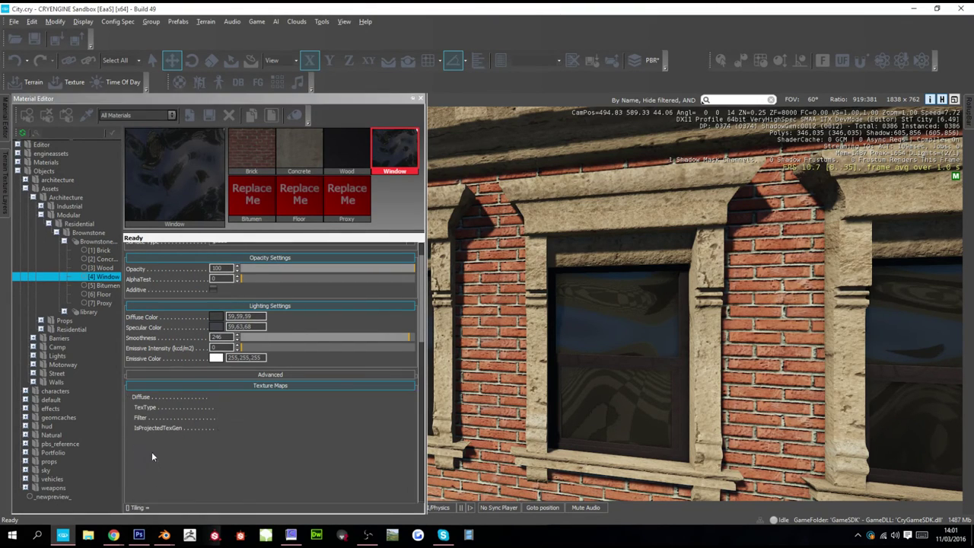
click(237, 479)
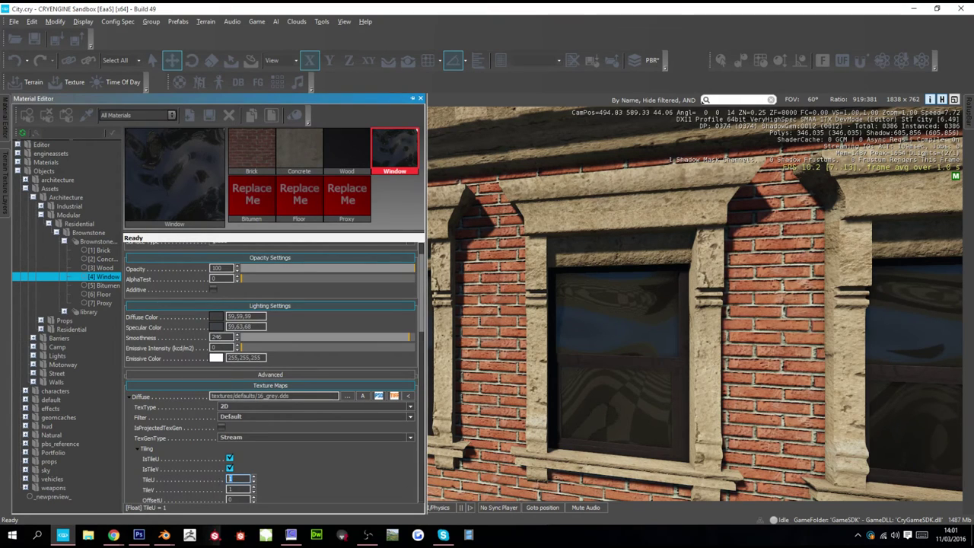
text(10)
key(Return)
text(10)
key(Return)
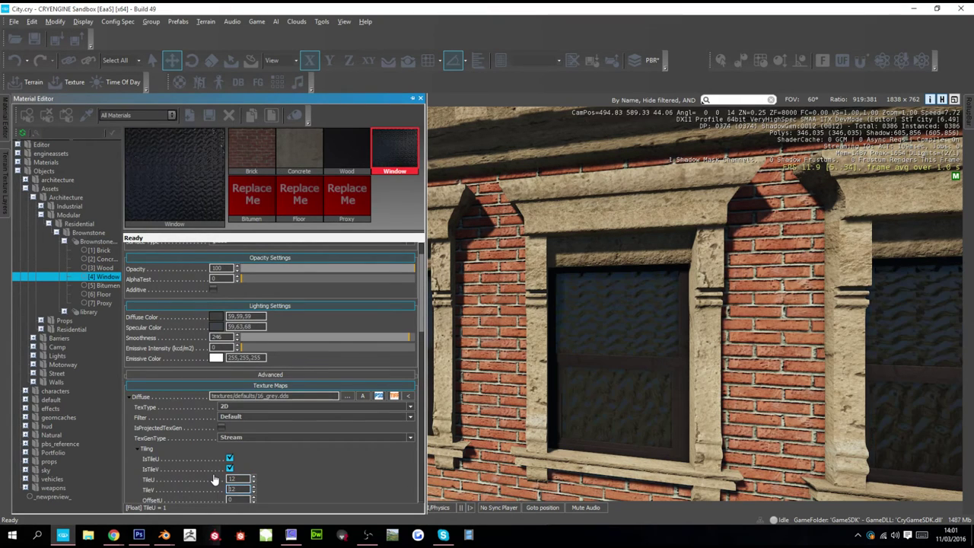
- Try diffuse tilings of 52, 24, 15 and 7 in U and V, ending at 7 by 5, and check the facade windows
text(5)
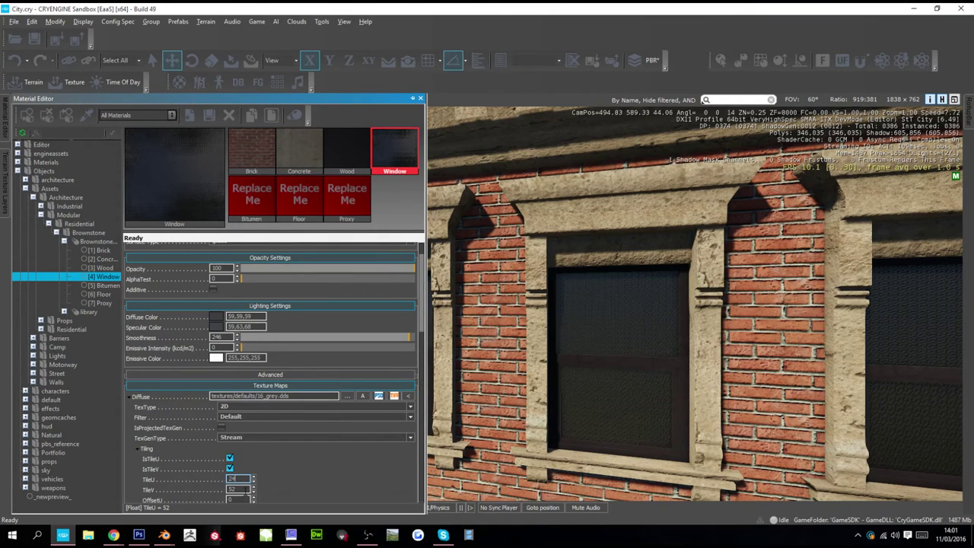
click(246, 479)
click(228, 489)
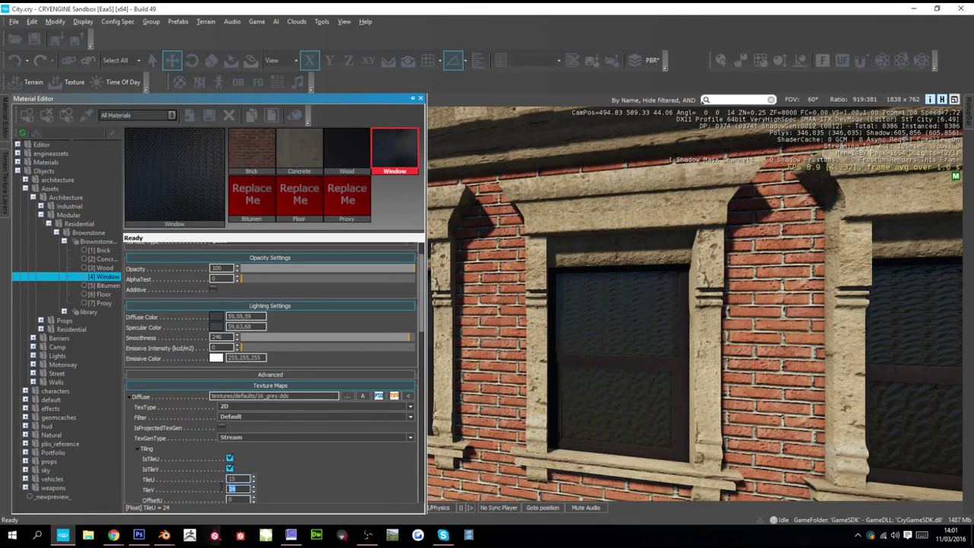
click(229, 488)
click(238, 479)
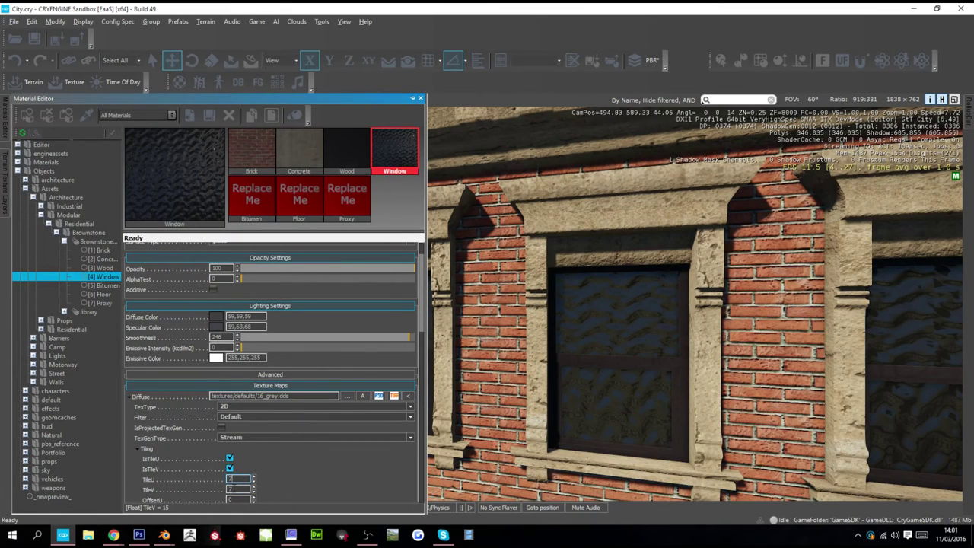
click(238, 479)
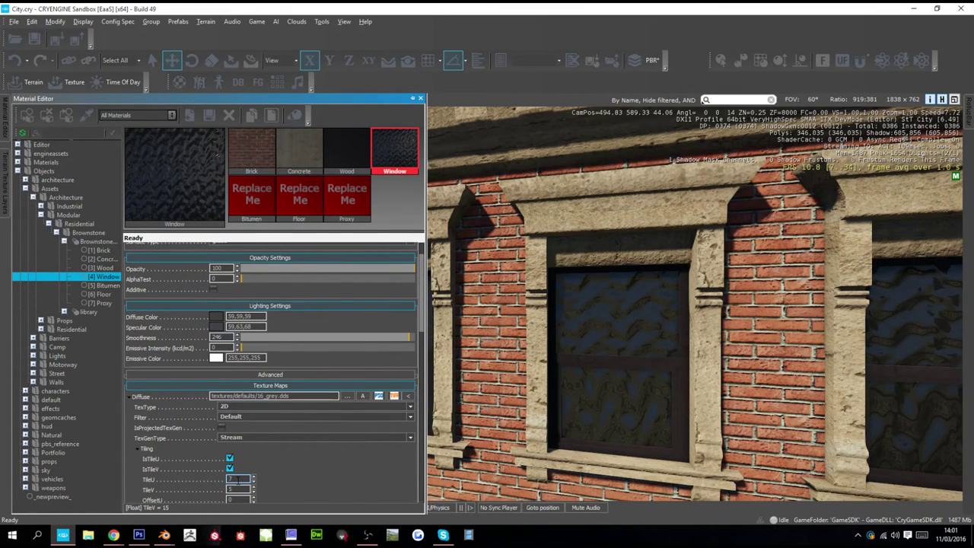
key(s)
right_drag(517, 396, 579, 388)
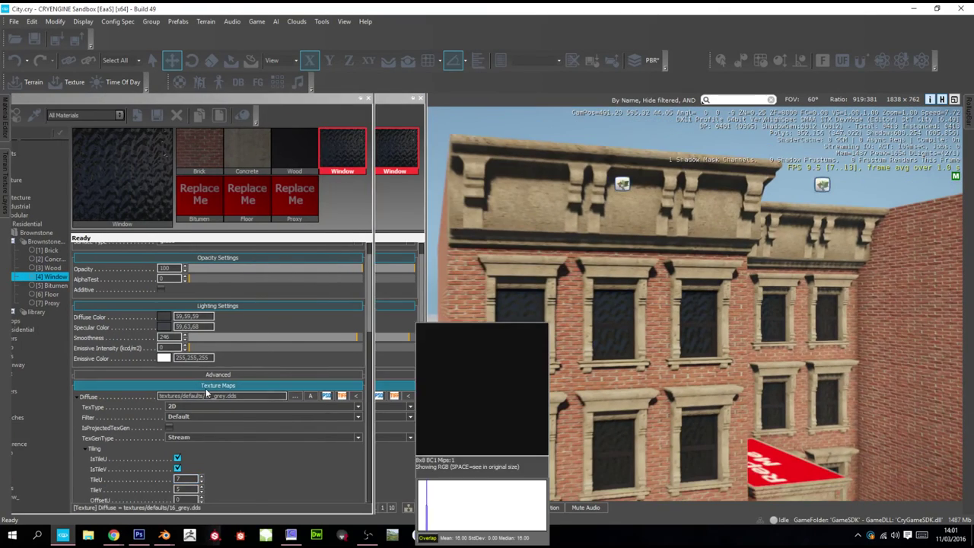
- Reset the Window material's diffuse map tiling to 1 in U and V
click(237, 478)
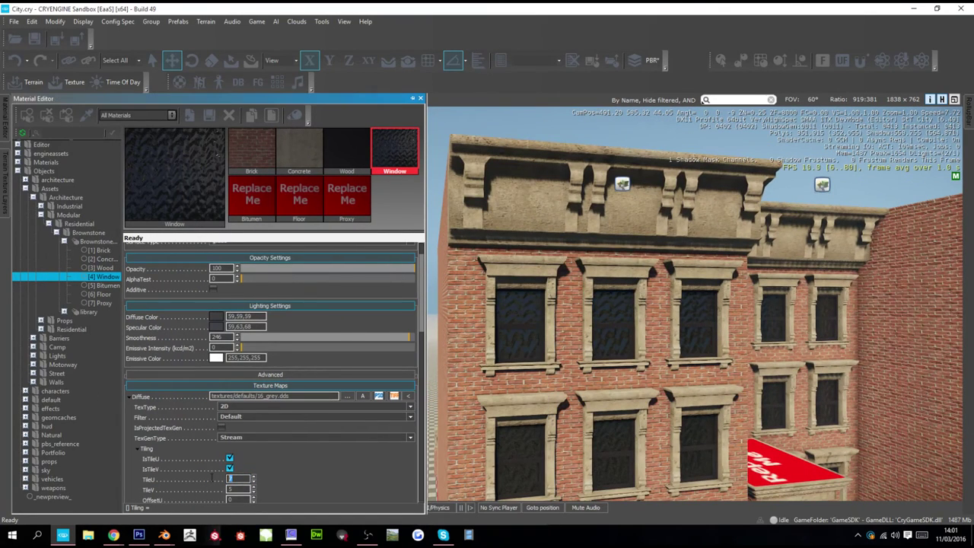
text(1)
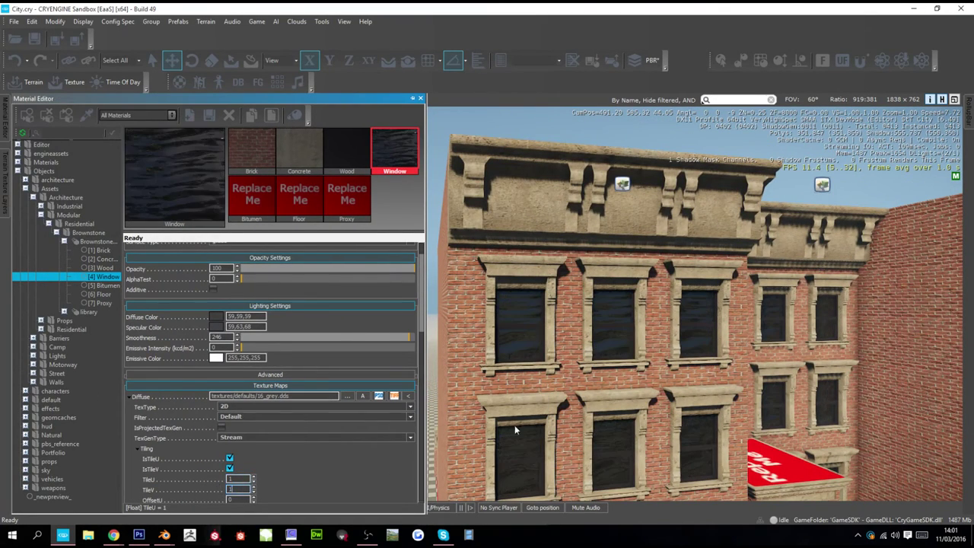
click(508, 422)
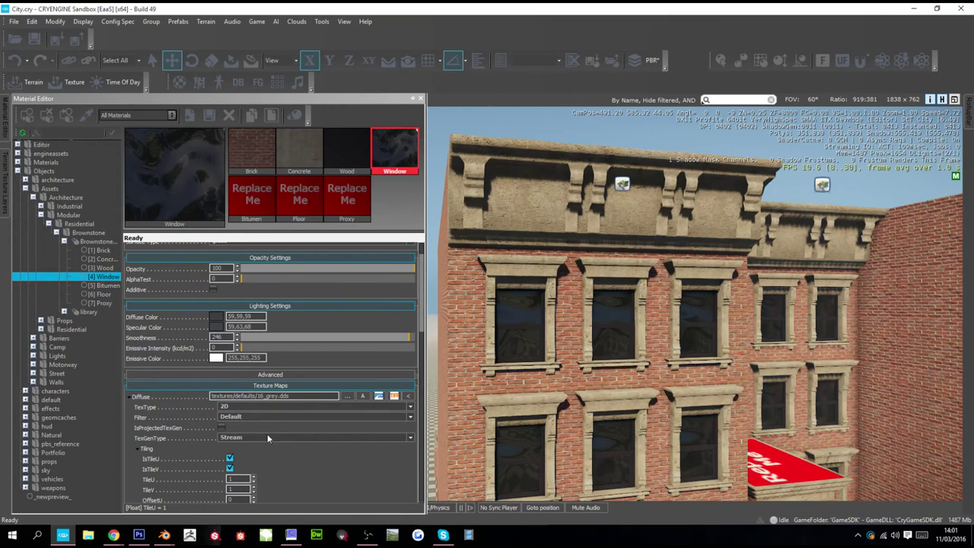
- Try a diffuse tiling of 0.1 in U and 0.2 in V, checking the panes up close and from a distance
click(233, 479)
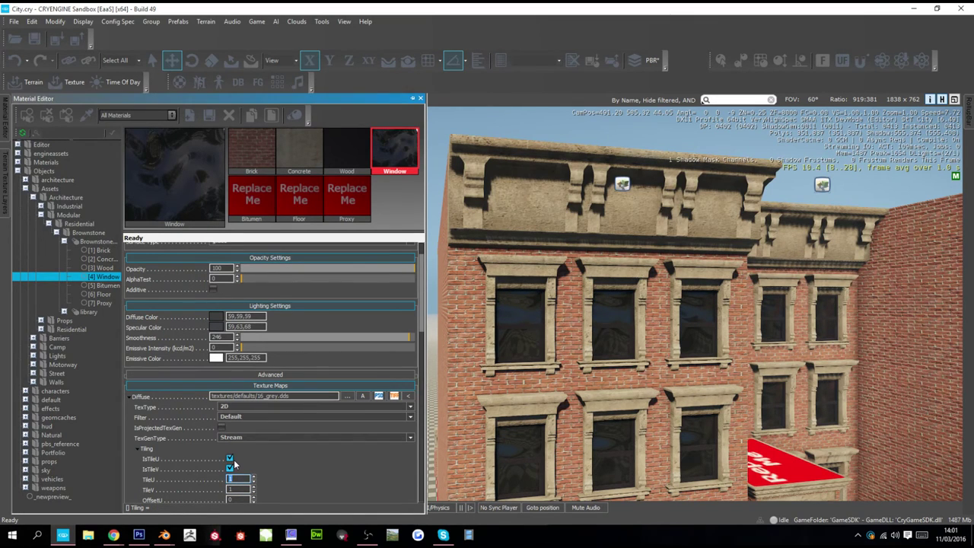
text(0.1)
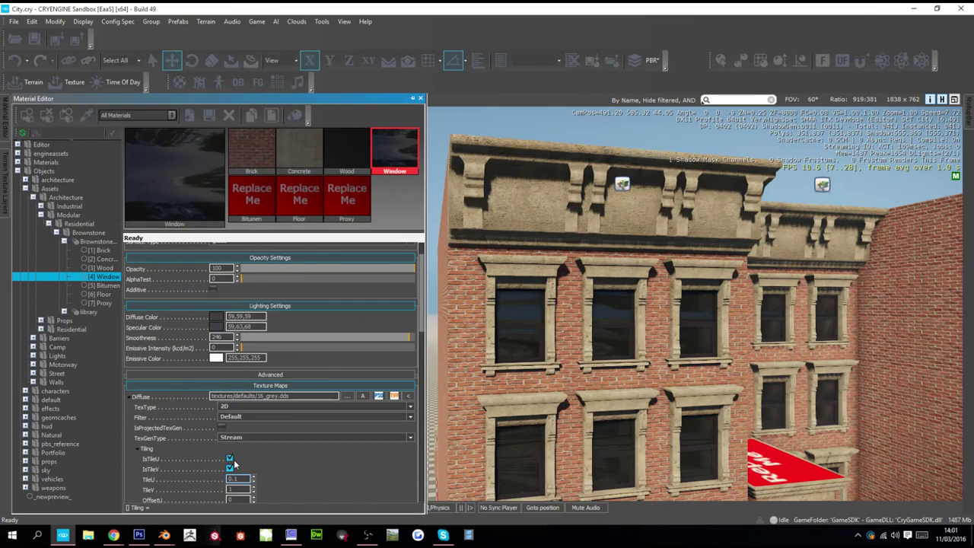
scroll(487, 335, up, 6)
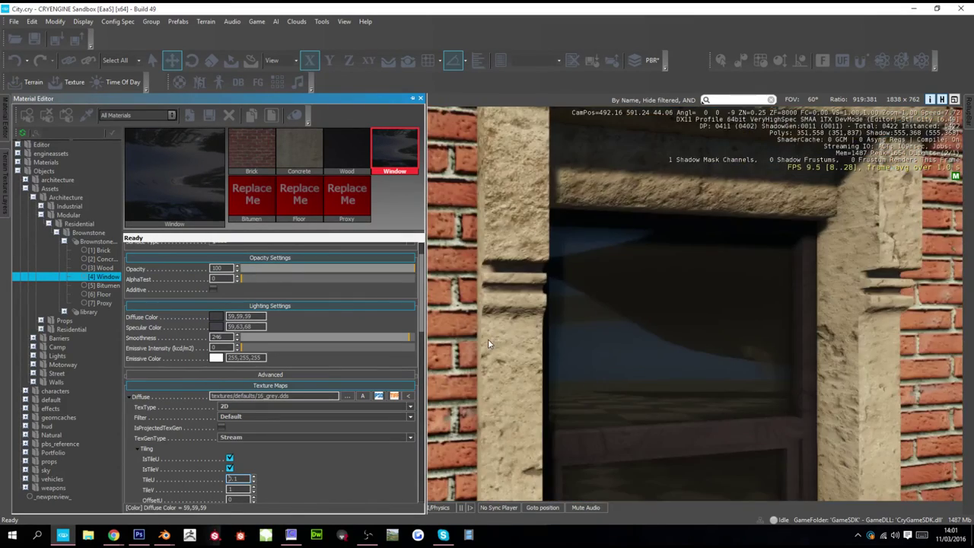
right_drag(489, 339, 464, 338)
scroll(694, 304, down, 5)
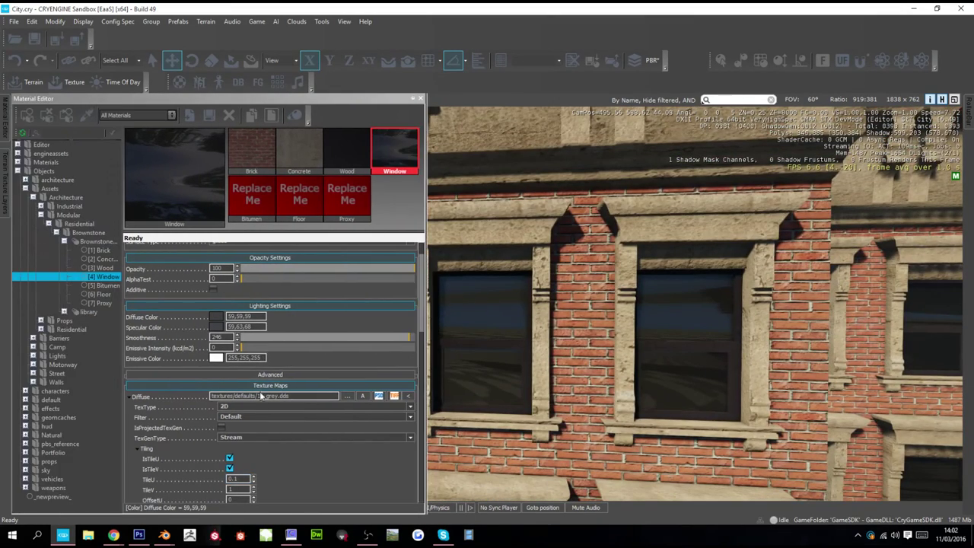
click(205, 460)
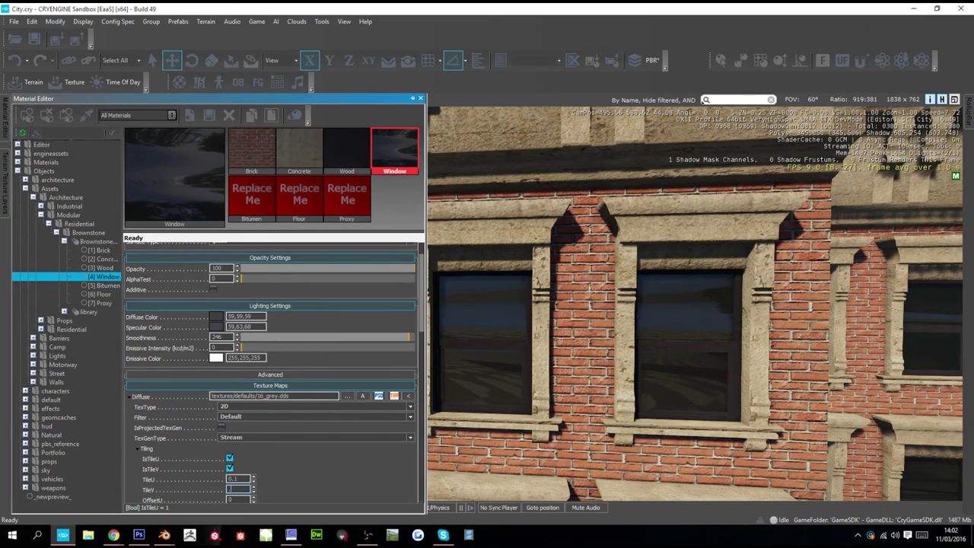
text(0.2)
key(Return)
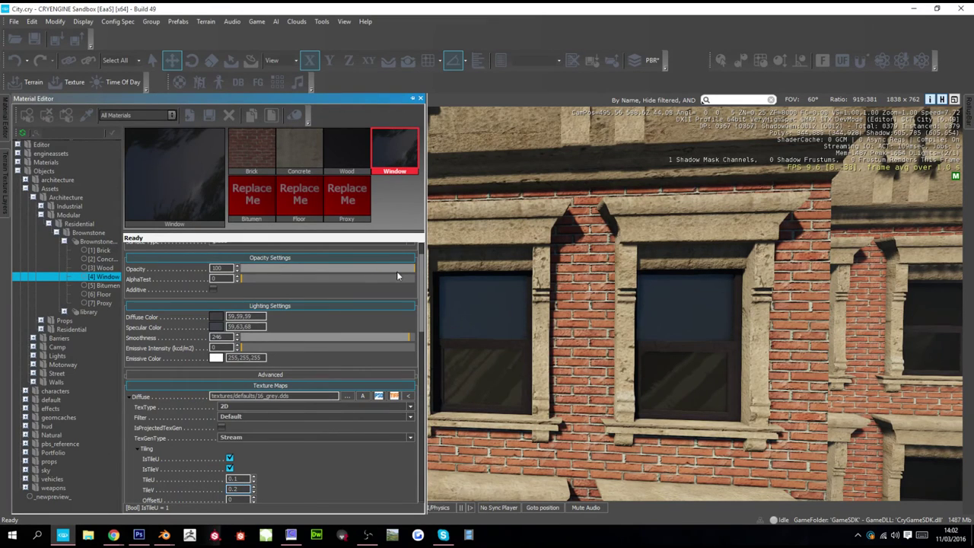
right_drag(669, 305, 730, 308)
key(s)
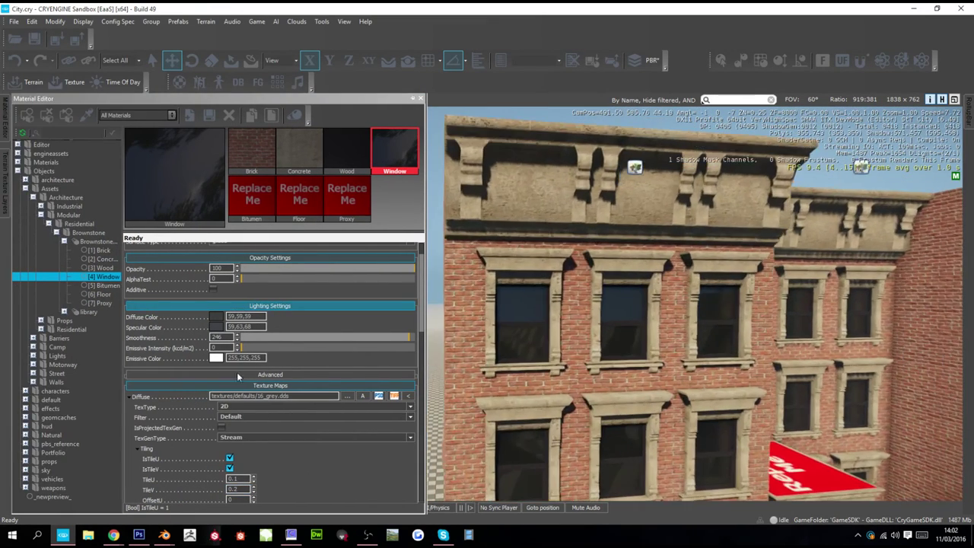
- Restore the diffuse map tiling to 1 in U and V and show the normal map's settings again
double_click(238, 479)
text(1)
key(Tab)
text(1)
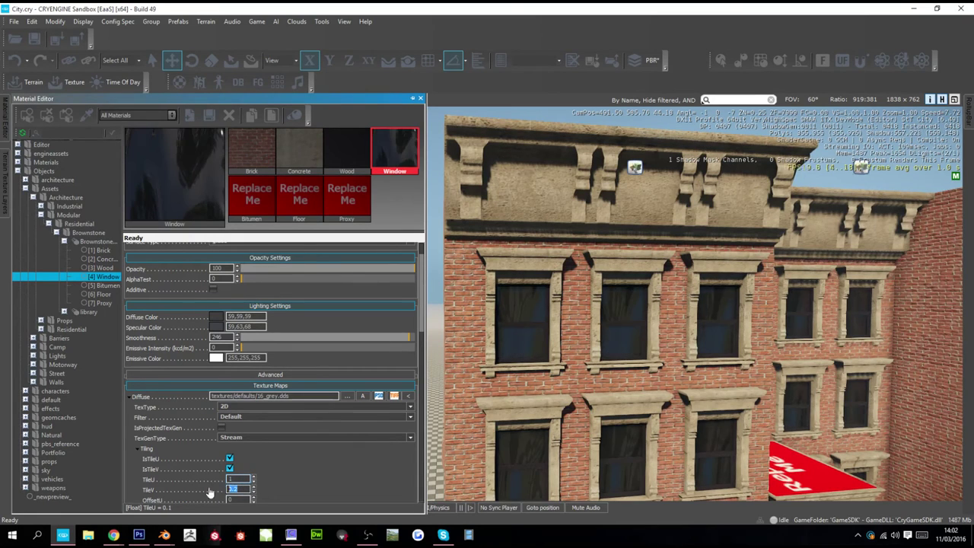
click(237, 479)
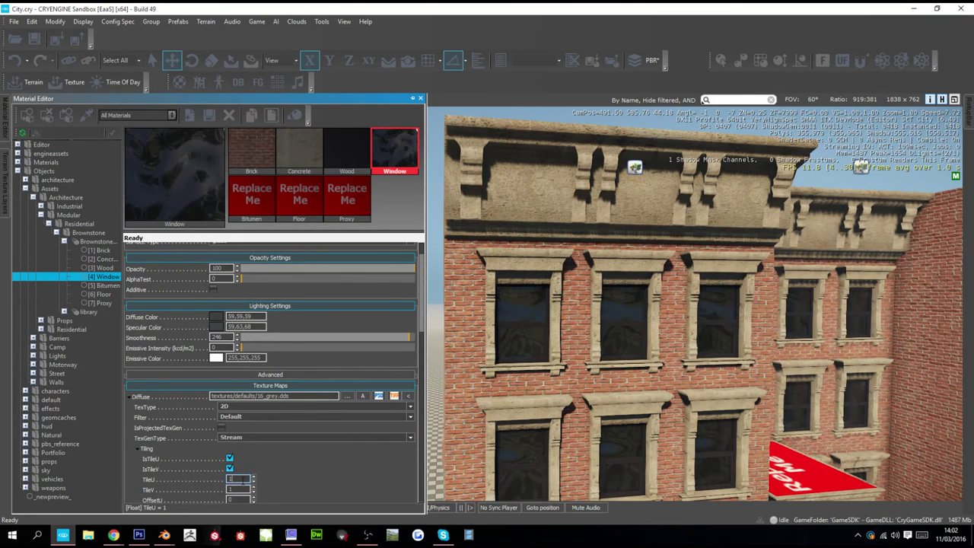
click(129, 396)
click(129, 406)
- Darken the Window material's specular color to 31,39,40 and inspect the glass across the facades
click(216, 327)
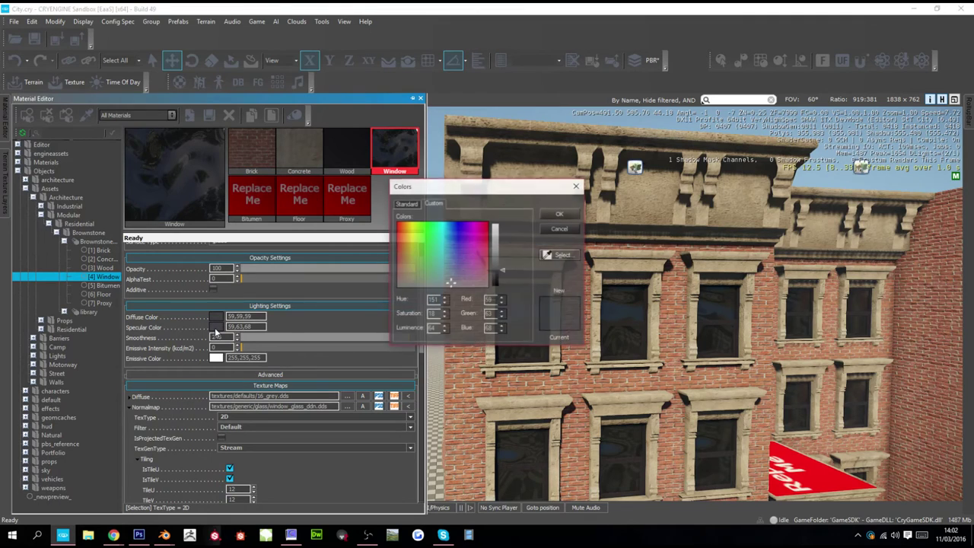
drag(503, 259, 498, 281)
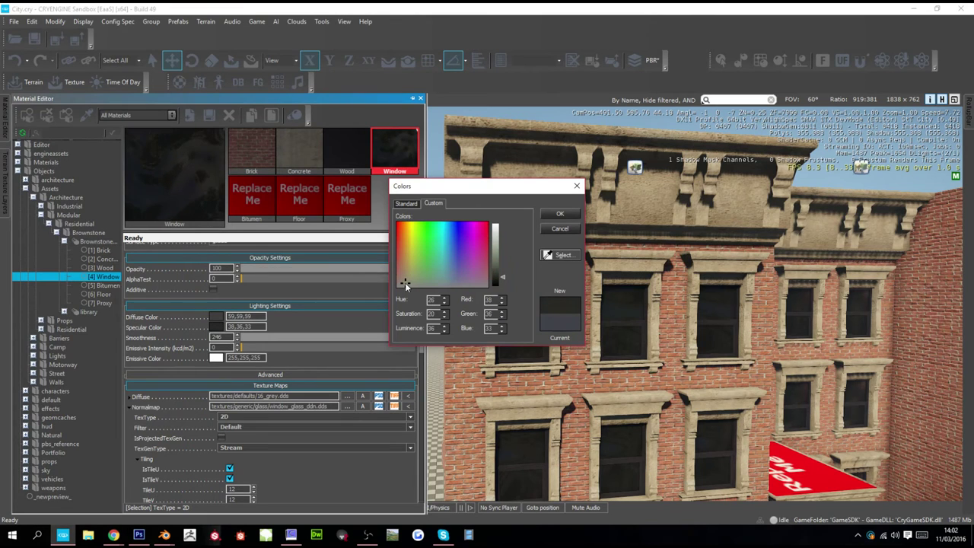
drag(405, 282, 443, 279)
click(560, 214)
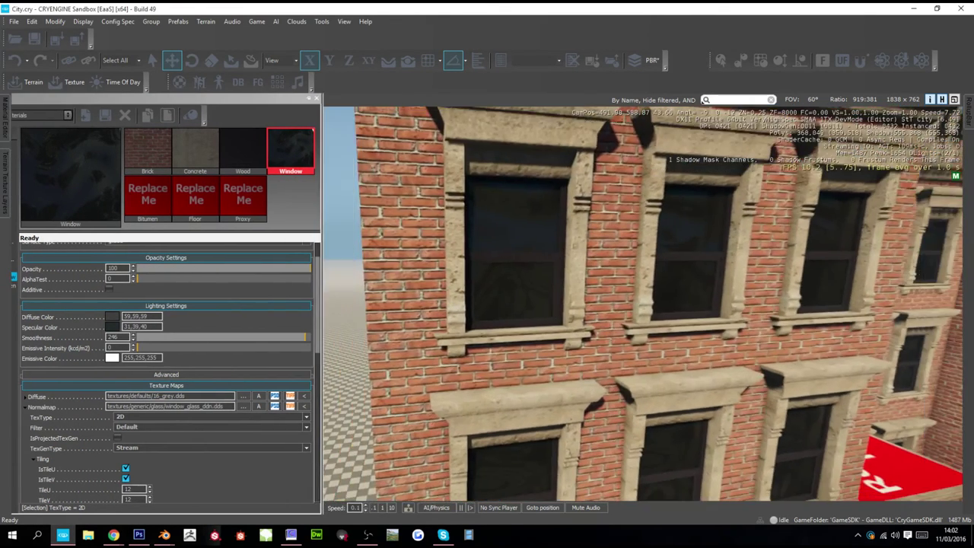
key(s)
right_drag(639, 305, 715, 299)
key(w)
right_drag(487, 295, 471, 281)
mouse_move(4, 135)
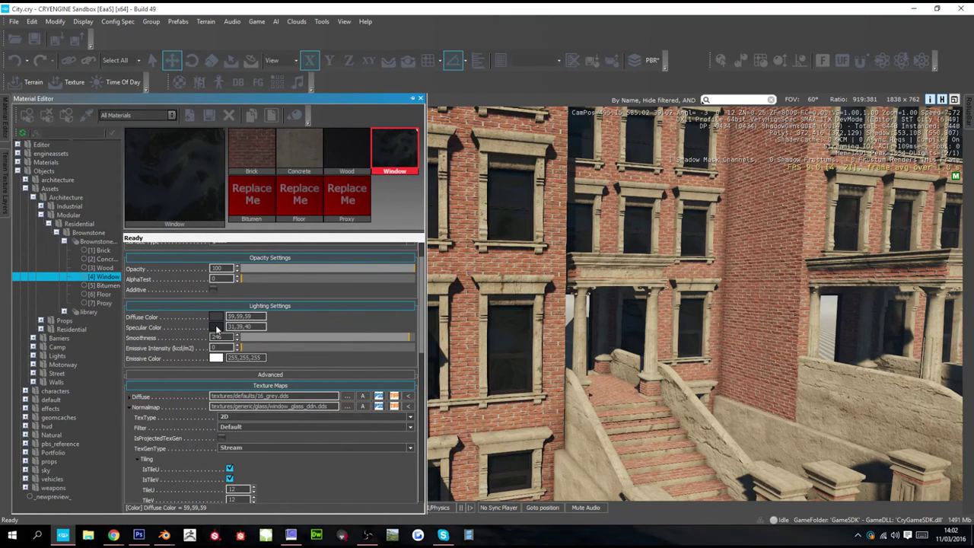
- Brighten the Window material's specular color to 77,98,100
click(217, 326)
drag(502, 275, 503, 263)
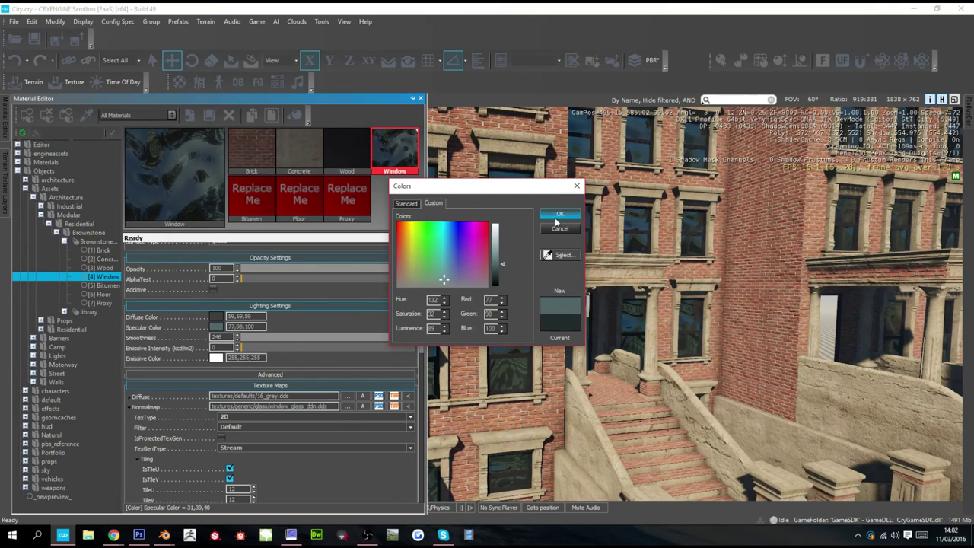
click(558, 216)
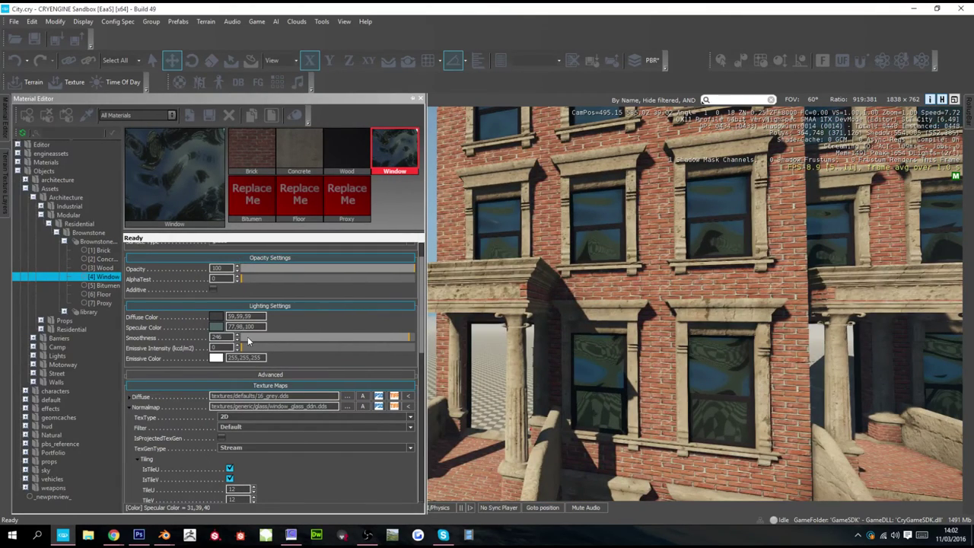
- Change the Window material's specular color to a more neutral, lighter grey of 96,103,103
click(217, 328)
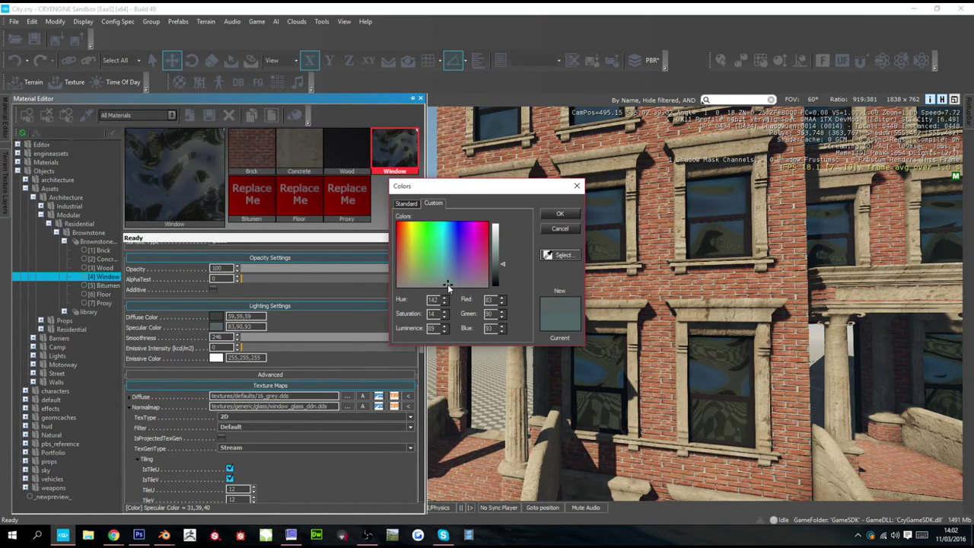
click(419, 277)
drag(454, 281, 443, 286)
drag(510, 264, 506, 263)
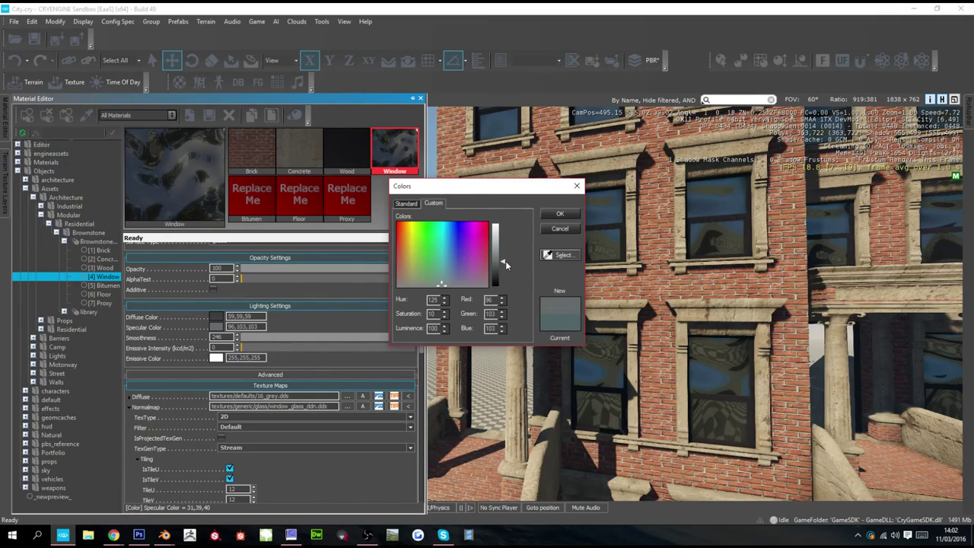
click(561, 214)
- Examine the window reflections on the whole brownstone row from a distance and nearer, and switch to CrazyBump
key(s)
right_drag(658, 342, 659, 346)
scroll(652, 351, down, 2)
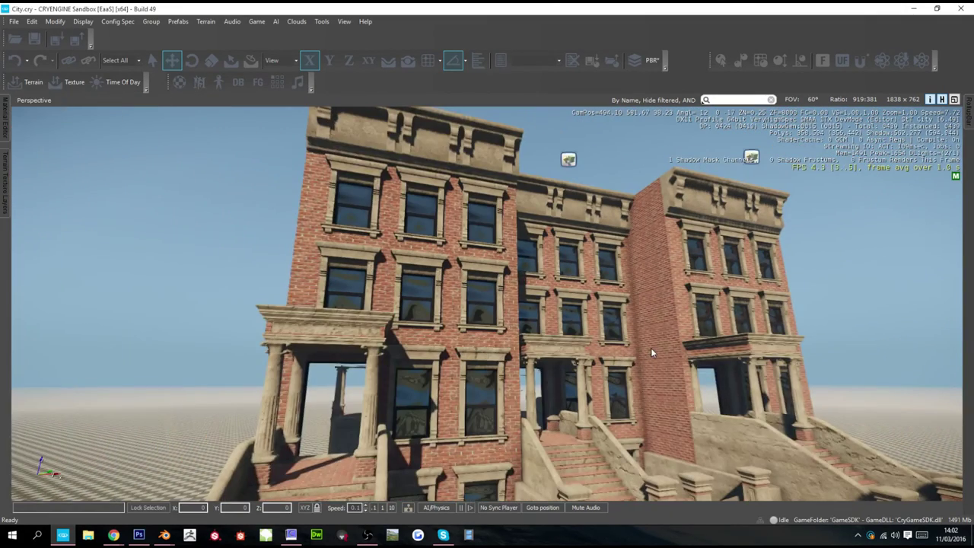
scroll(542, 356, up, 2)
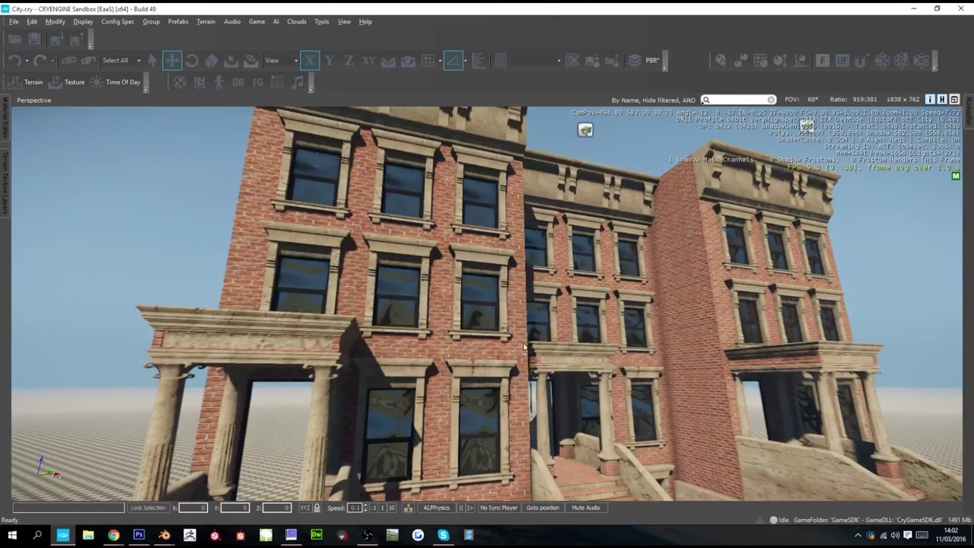
key(alt+Tab)
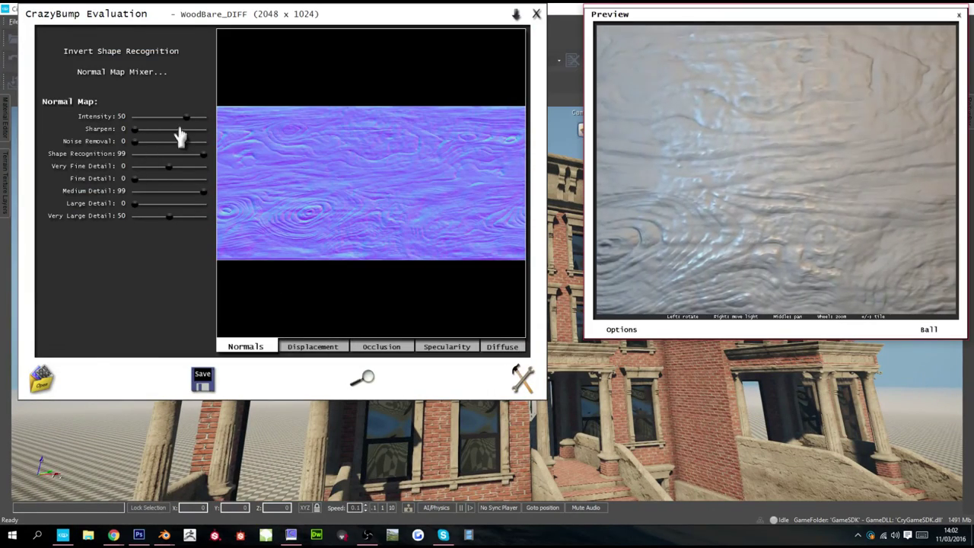
- Set the wood normal map's sharpen to 99, intensity to 5 and shape recognition to 0
drag(136, 129, 246, 135)
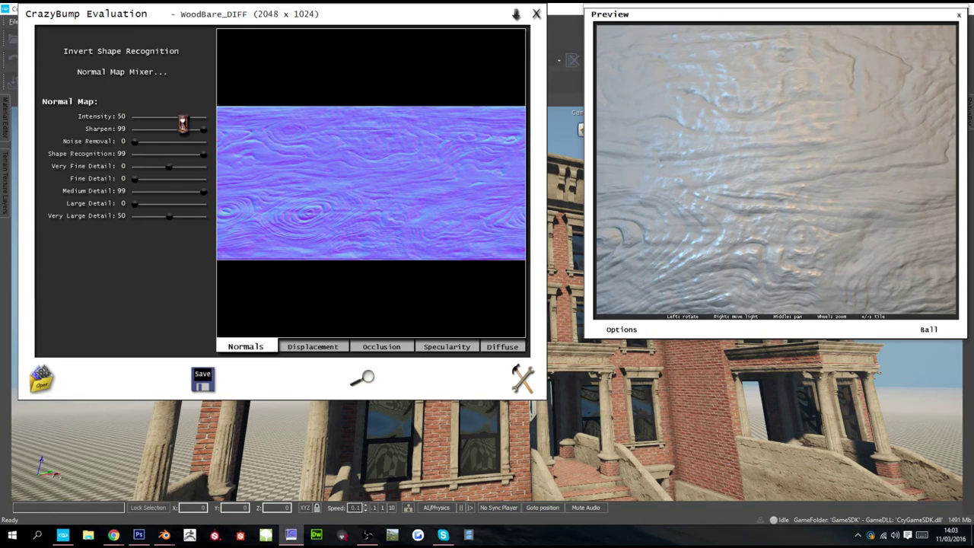
drag(189, 121, 171, 119)
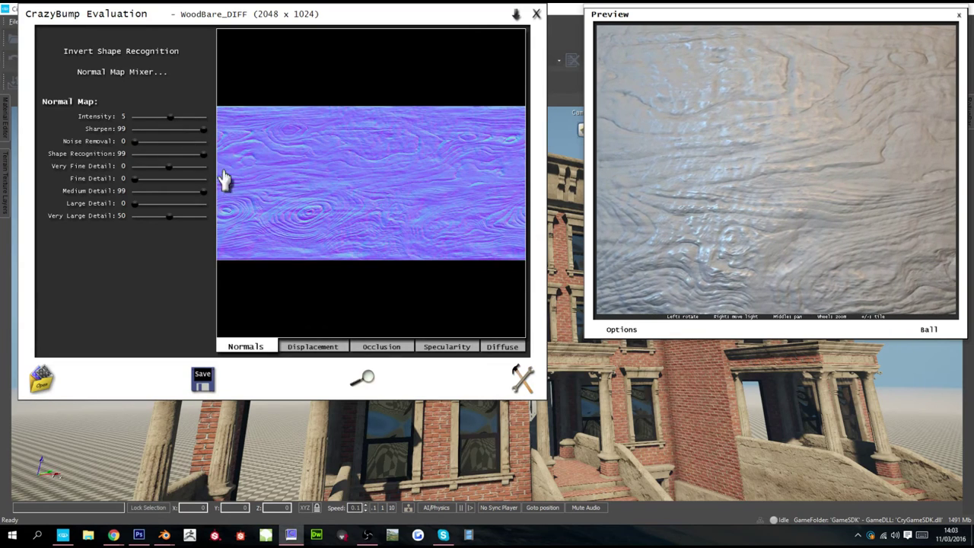
drag(203, 154, 50, 159)
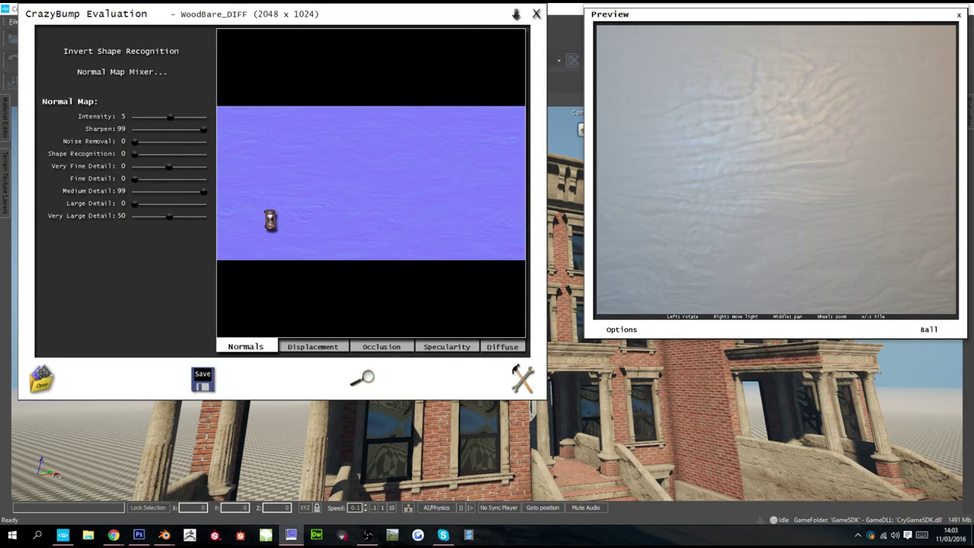
- Copy the wood normal map to the clipboard and paste it into the untitled Photoshop document
right_click(306, 196)
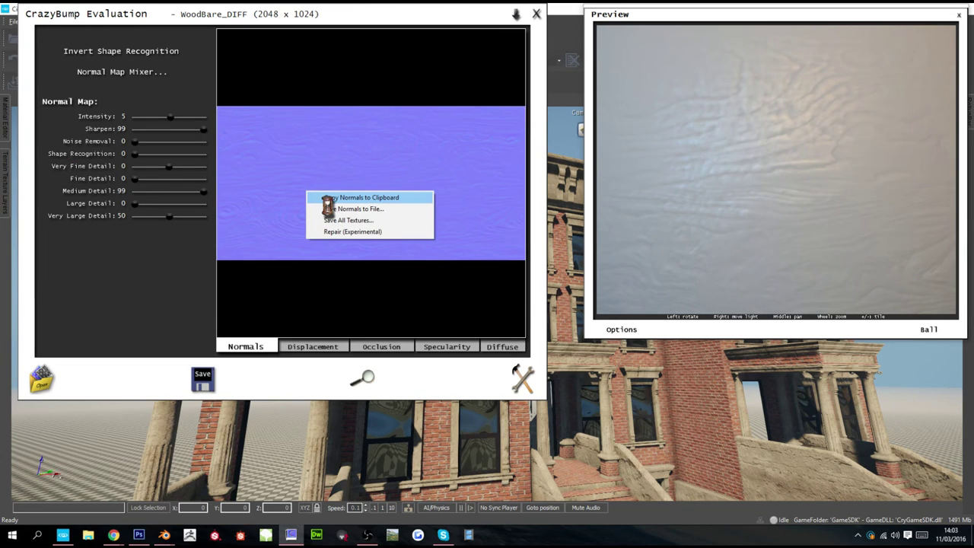
click(329, 198)
key(alt+Tab)
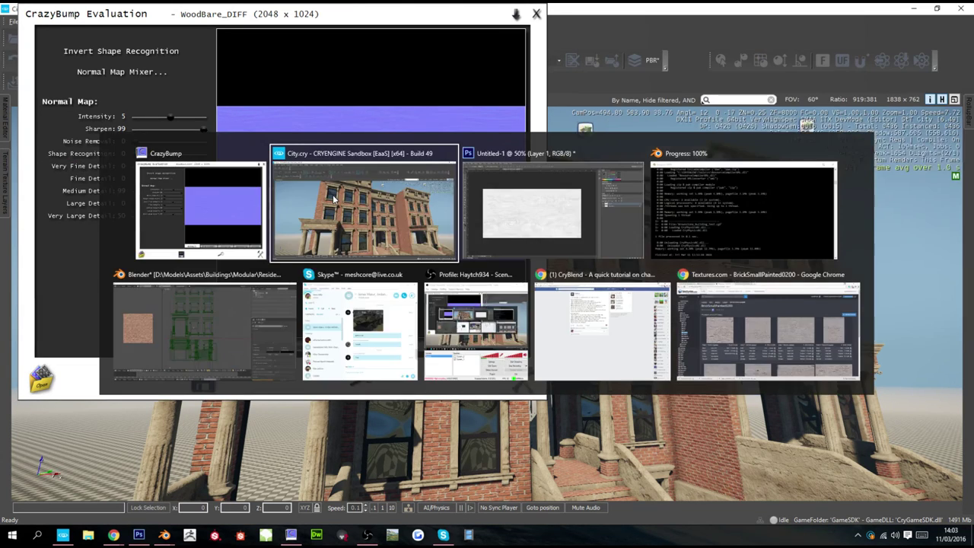
key(alt+Tab)
key(alt+Tab)
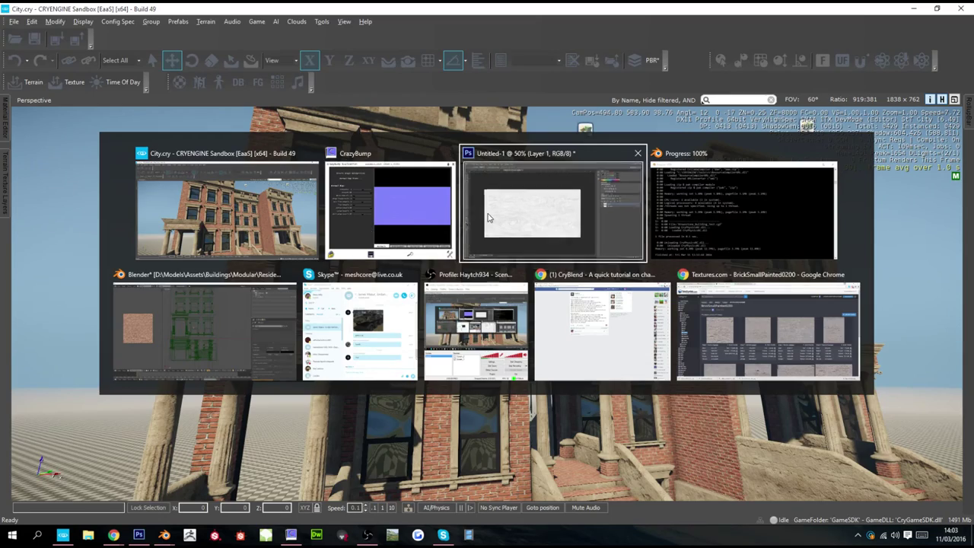
key(ctrl+v)
- In CrazyBump, set the specularity map's slope influence to 94, texture influence to 52, enhance detail to 89 and brightness to 33, and copy it to the clipboard
key(alt+Tab)
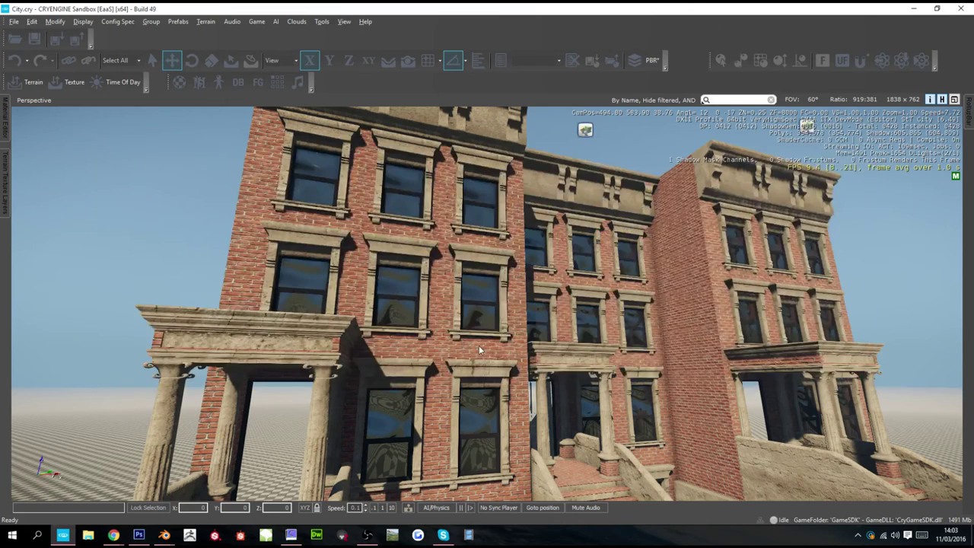
key(alt+Tab)
key(alt+Tab)
key(alt+Tab)
click(447, 346)
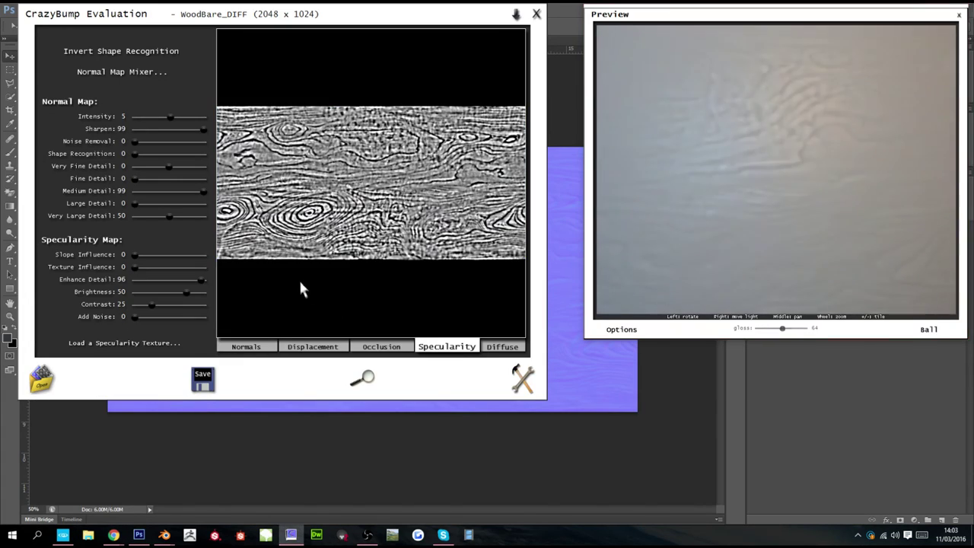
drag(159, 276, 180, 300)
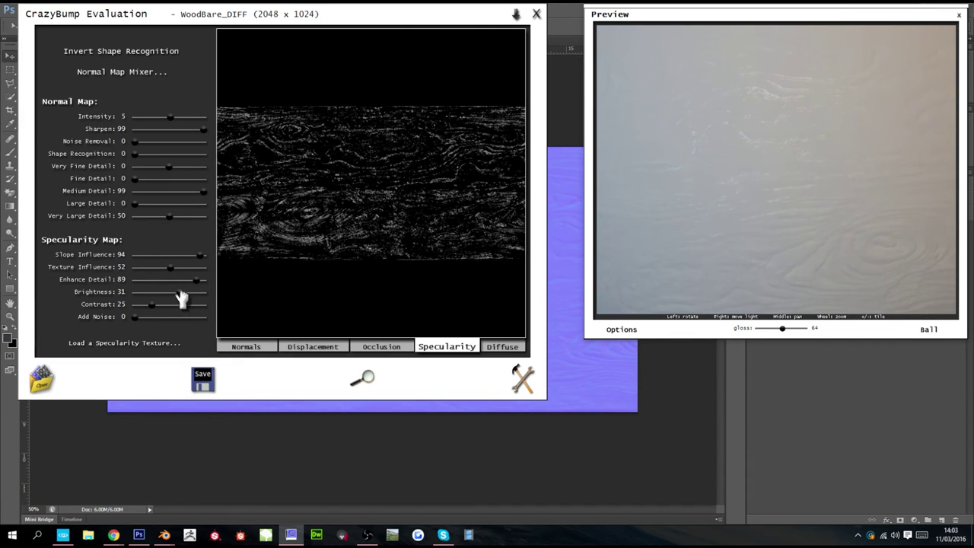
right_click(277, 209)
click(303, 215)
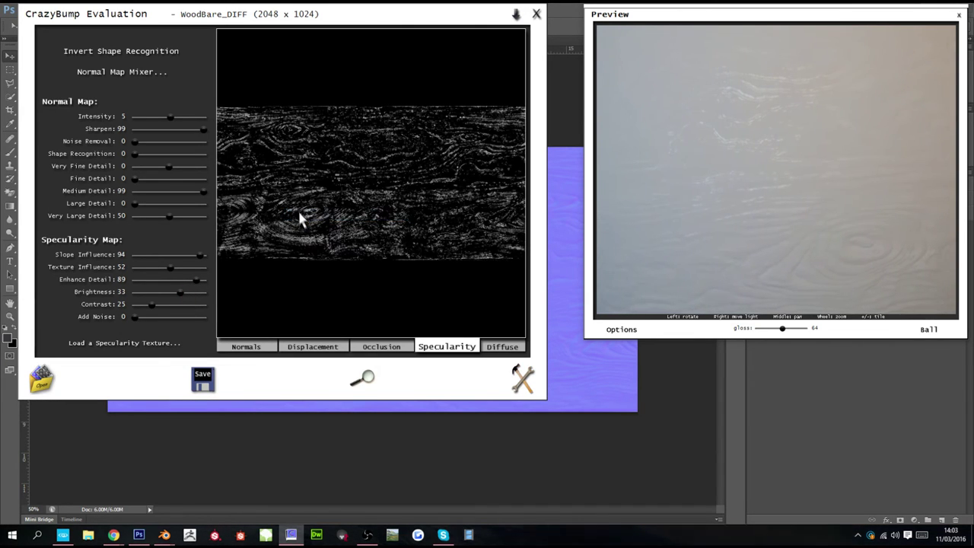
- Switch to Photoshop and paste the copied specularity map into a new alpha channel of the normal map document
click(579, 220)
click(783, 172)
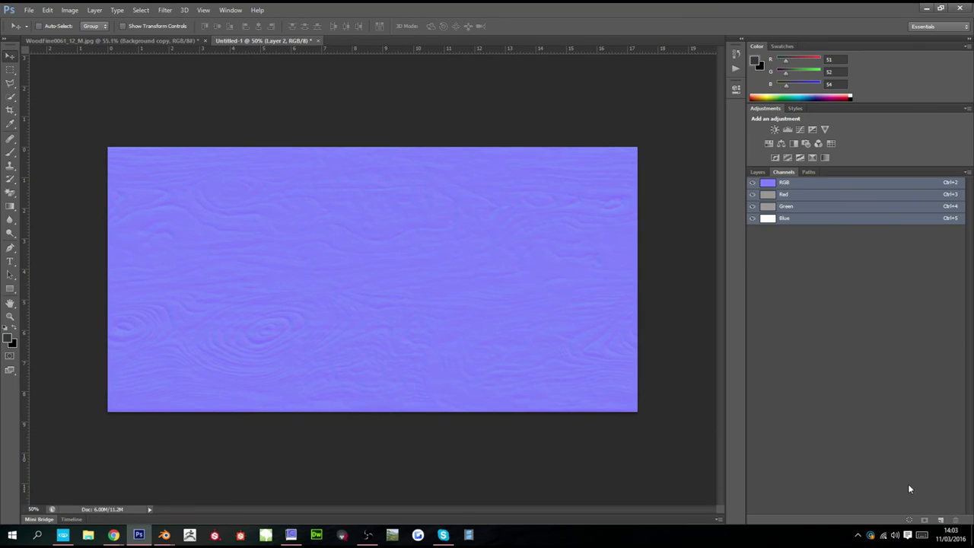
click(939, 520)
key(ctrl+v)
- Save the document in CryTIFPlugin format as WoodBare_DDNA in the Bare folder, using the NormalsWithSmoothness preset
key(ctrl+shift+s)
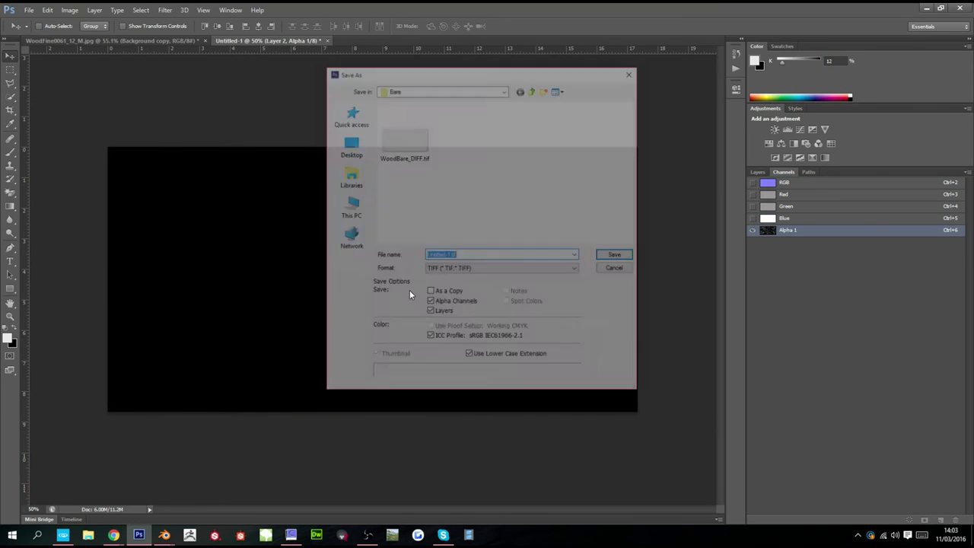
click(455, 269)
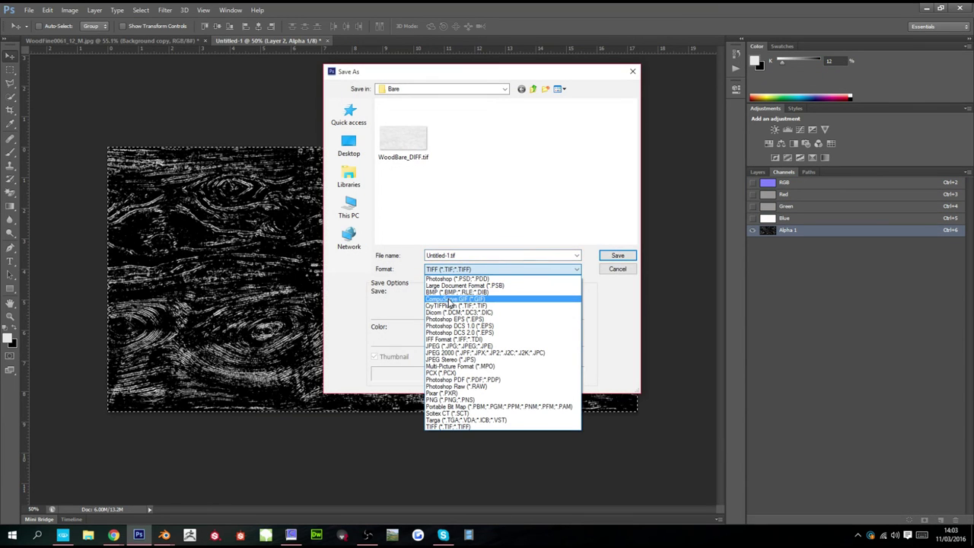
click(451, 305)
click(394, 145)
click(456, 256)
drag(456, 256, 475, 255)
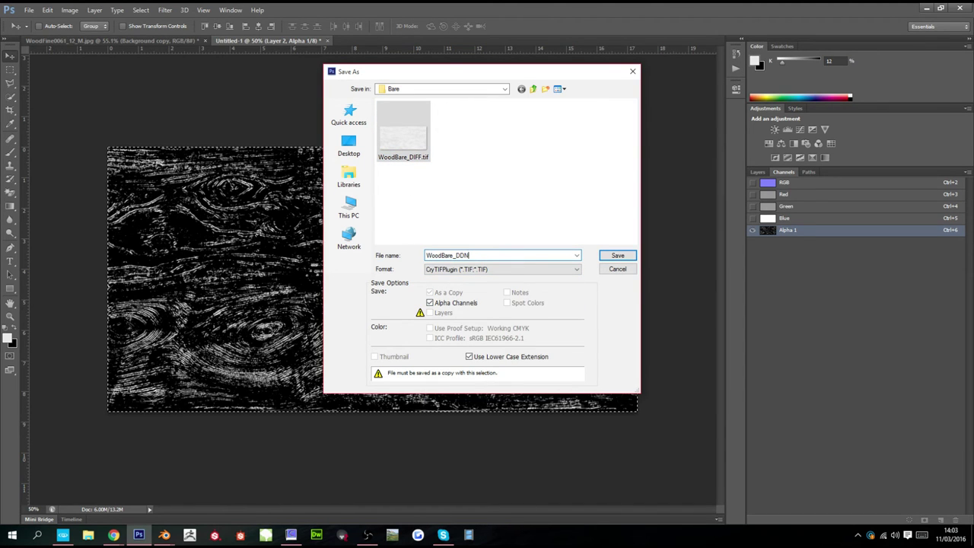
key(Return)
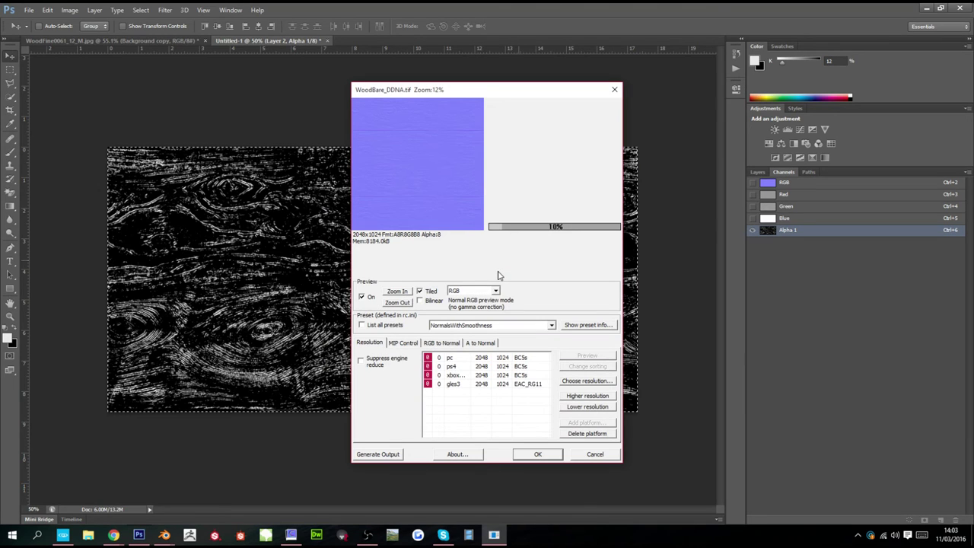
click(535, 454)
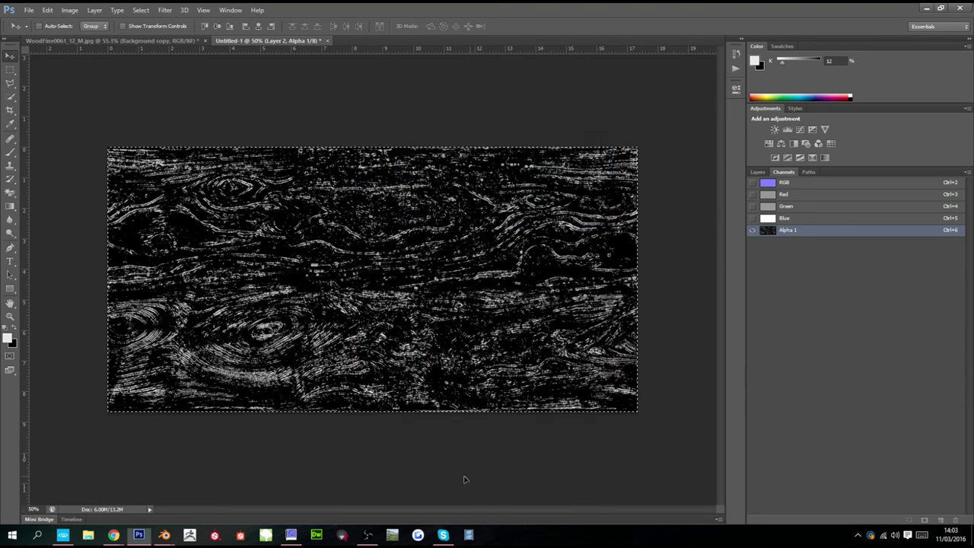
- Switch to CRYENGINE and assign woodbare_ddna.dds from the Wood/Bare textures as the Wood material's normal map
click(62, 535)
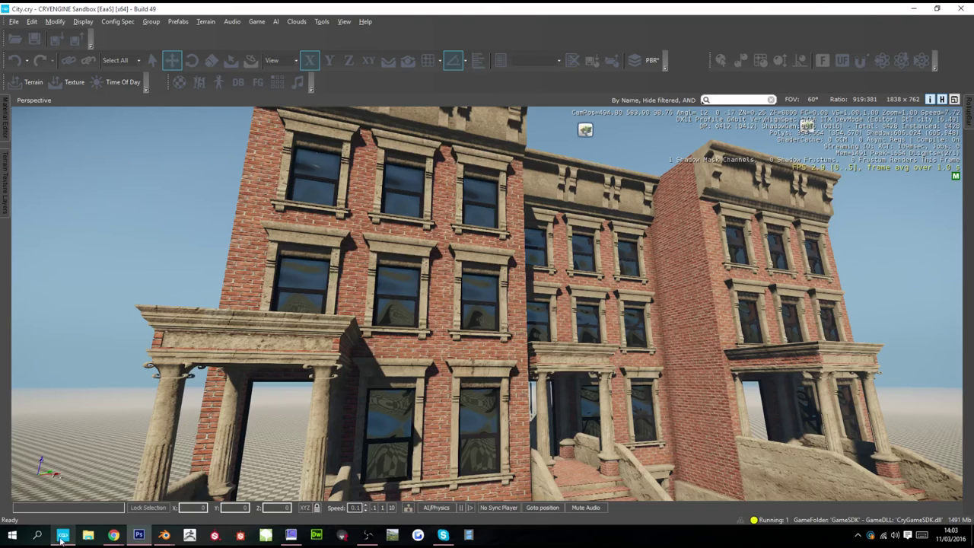
click(4, 114)
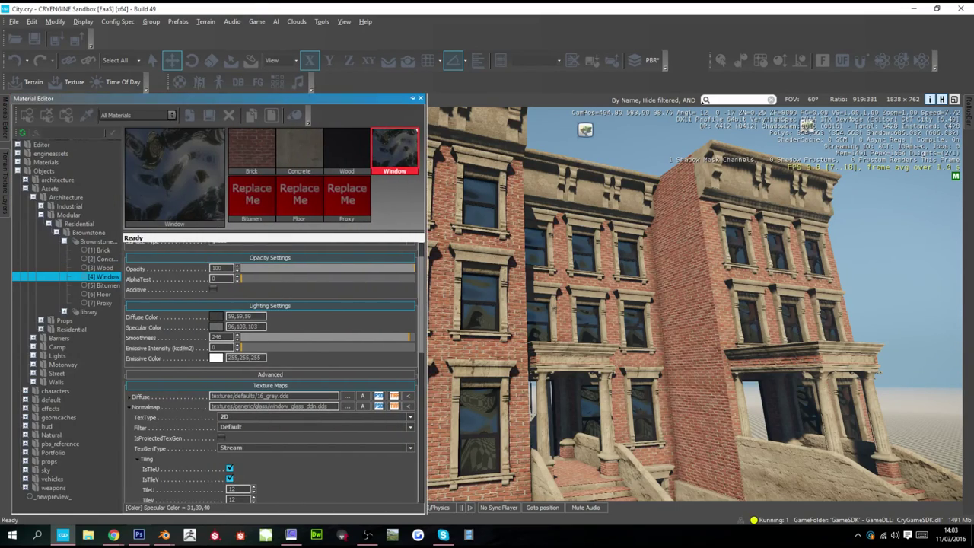
right_drag(450, 183, 345, 200)
click(343, 163)
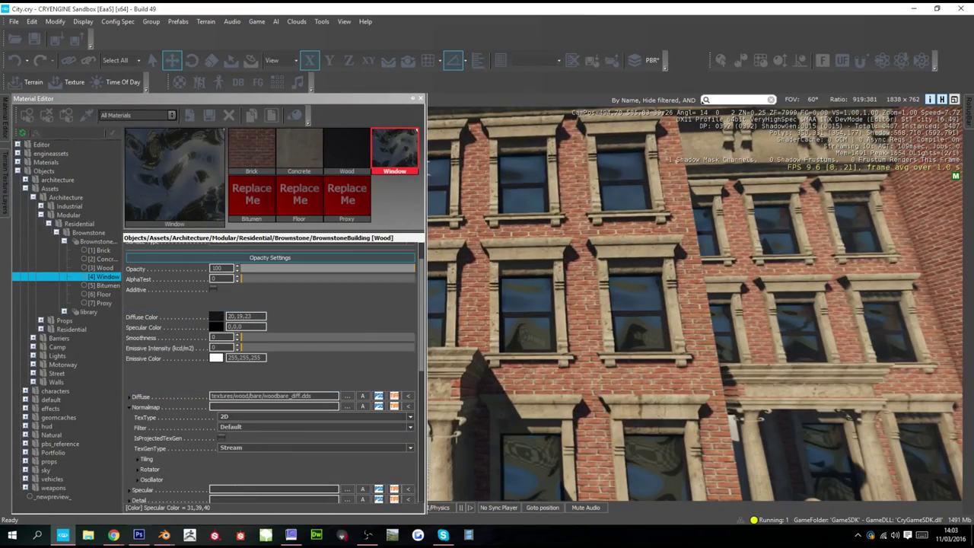
key(w)
key(w)
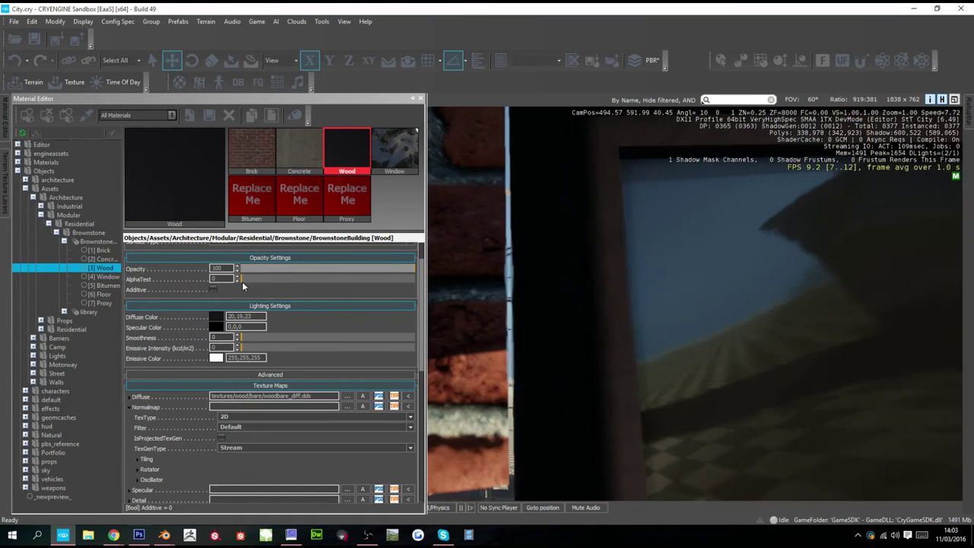
key(s)
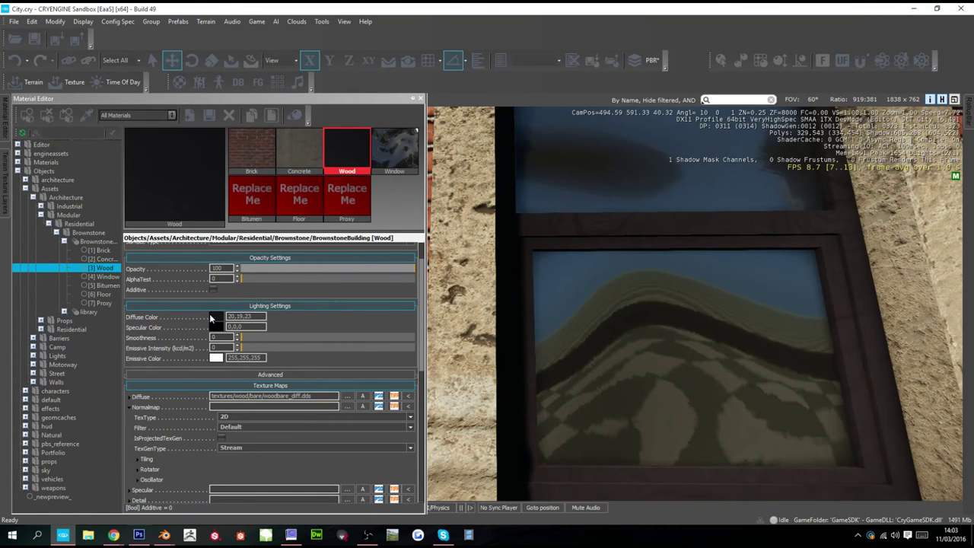
click(346, 407)
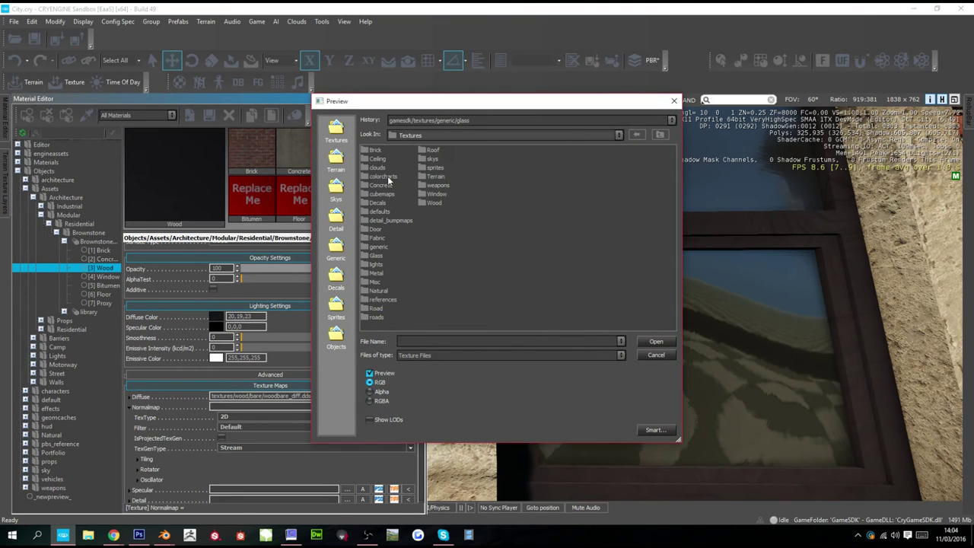
double_click(432, 203)
double_click(374, 152)
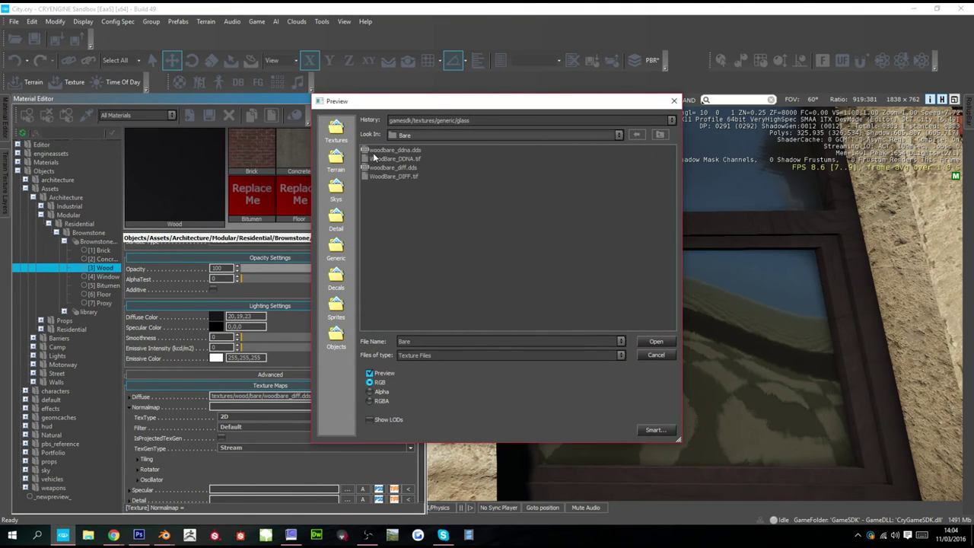
double_click(393, 150)
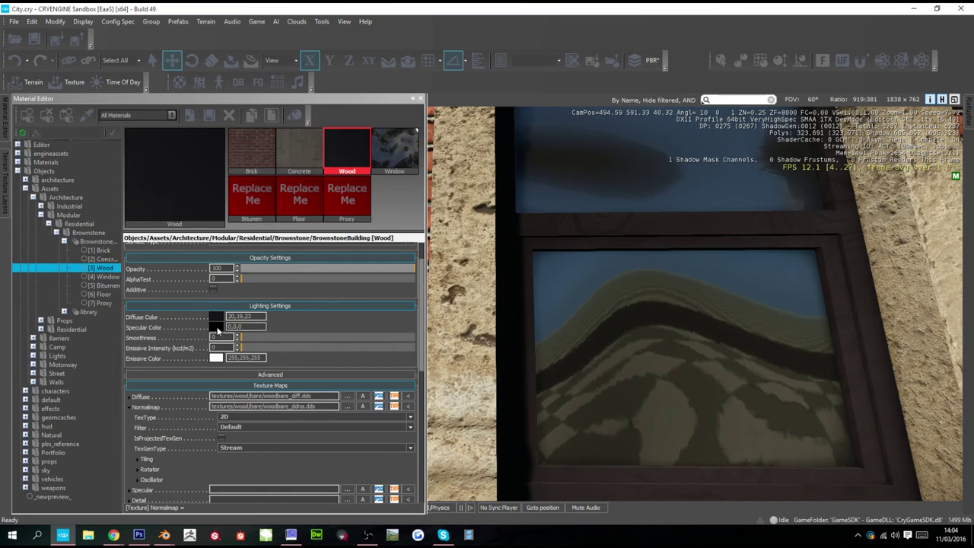
- Set the Wood material's specular color to 12,12,12 and its smoothness to 98
click(217, 328)
click(495, 282)
click(558, 213)
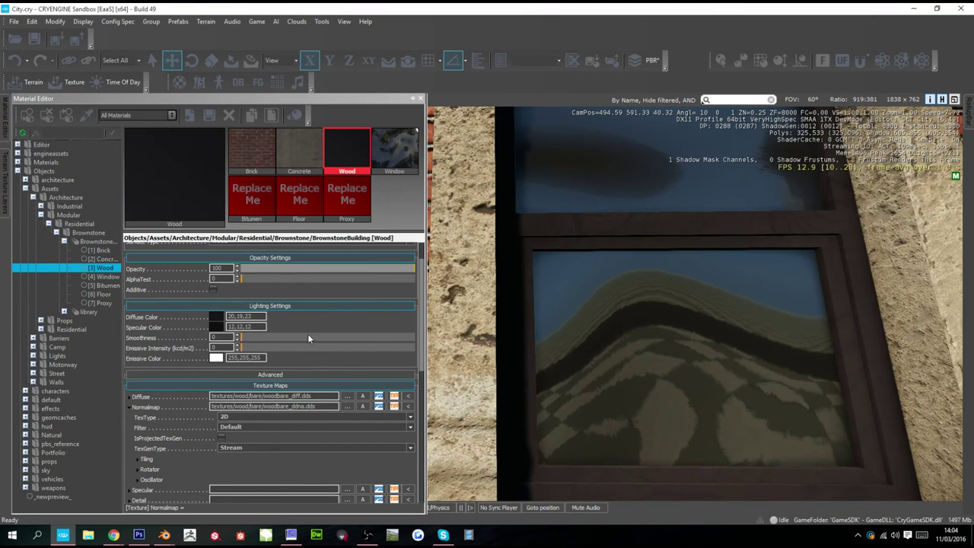
drag(314, 340, 439, 341)
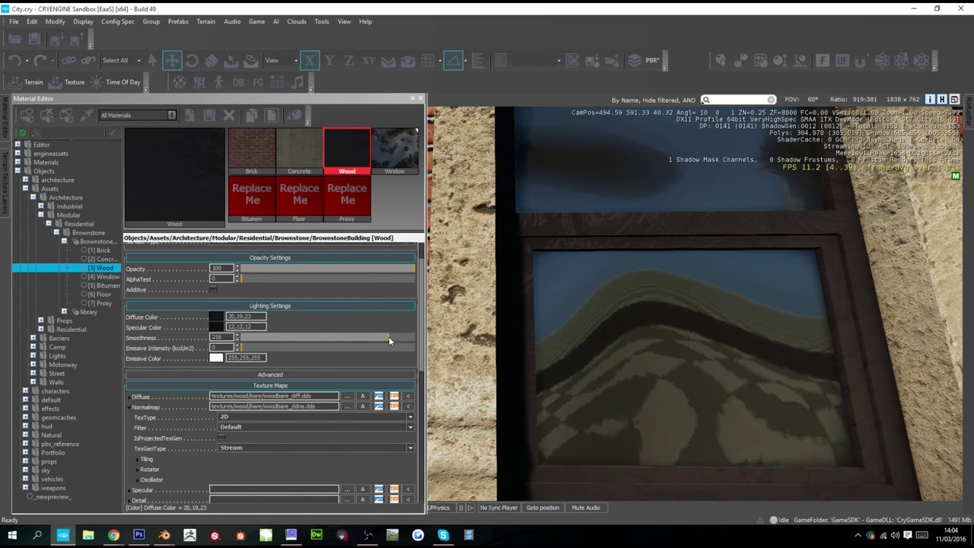
drag(323, 342, 307, 342)
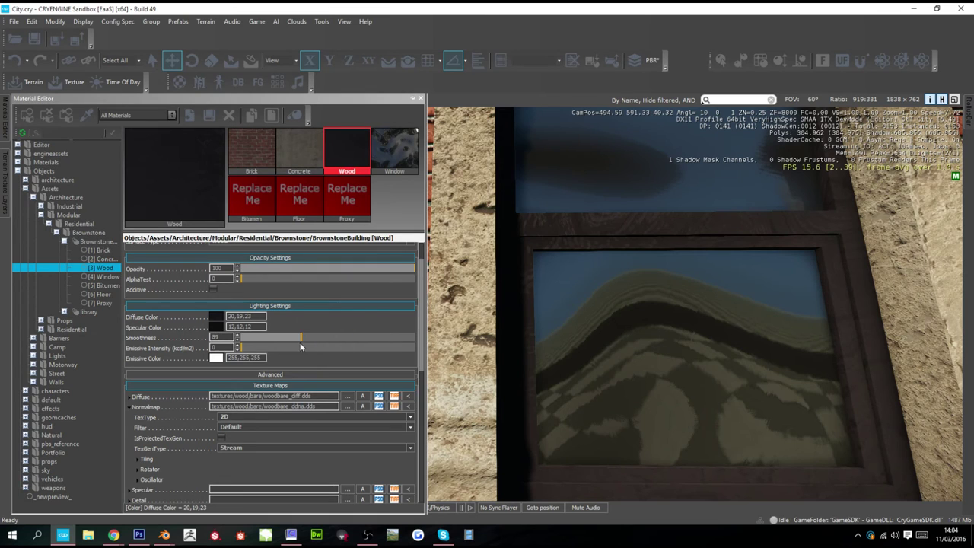
- Reuse the diffuse texture path textures/wood/bare/woodbare_diff.dds as the Wood material's specular map
click(129, 409)
drag(315, 397, 211, 399)
key(ctrl+c)
click(237, 418)
key(ctrl+v)
- Brighten the Wood material's specular color to 19,19,19
click(217, 326)
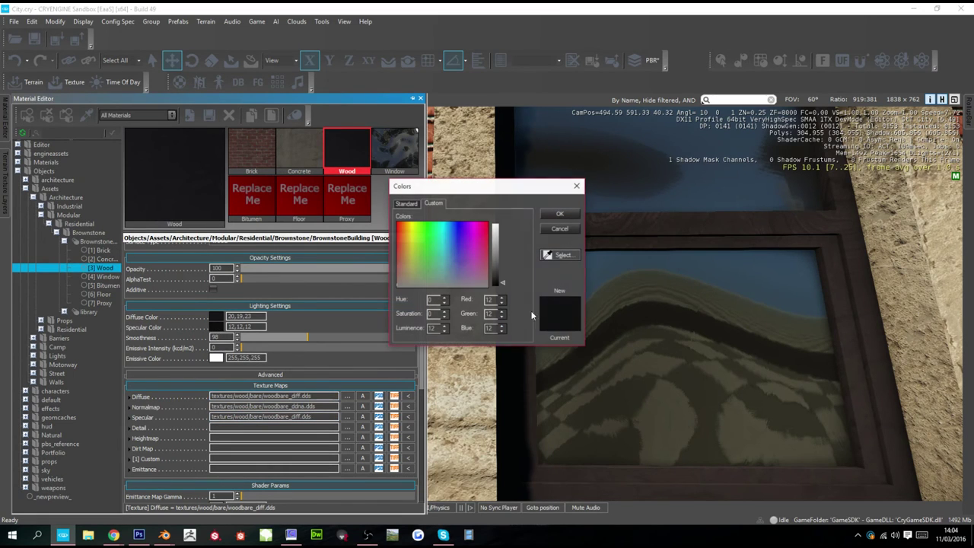
drag(503, 269, 501, 279)
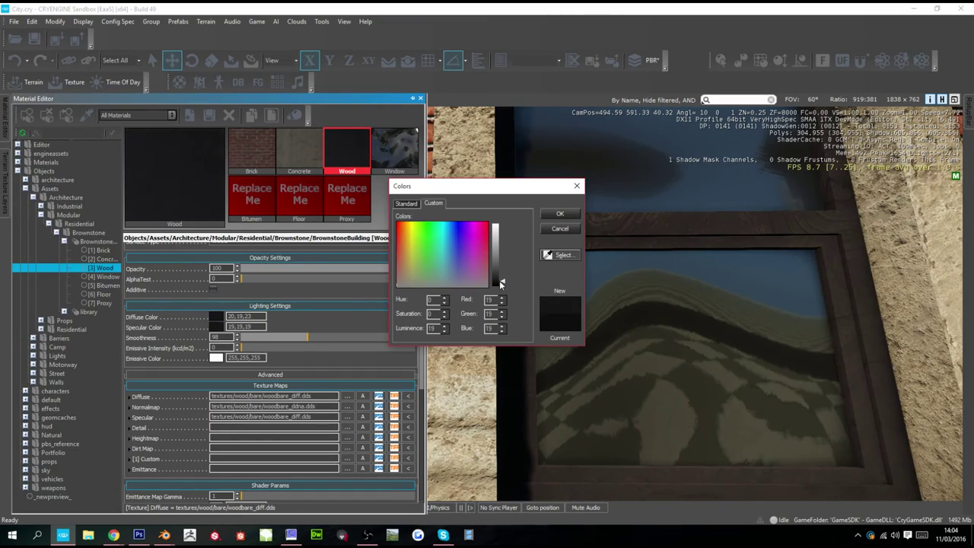
click(559, 216)
- Examine the wooden window frames and porch roofs on the whole brownstone row from farther away
key(s)
right_drag(589, 275, 590, 279)
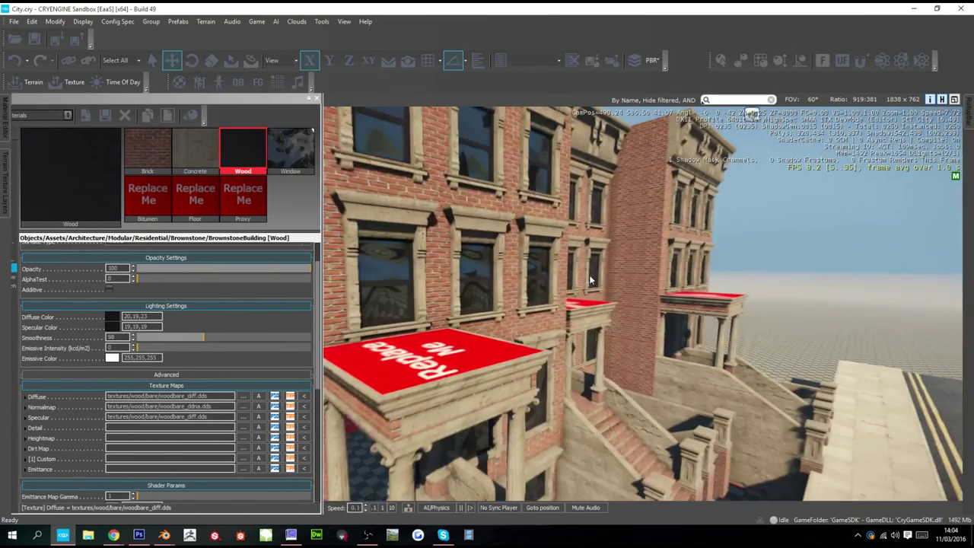
key(s)
key(w)
scroll(535, 319, up, 3)
right_drag(549, 318, 518, 321)
key(w)
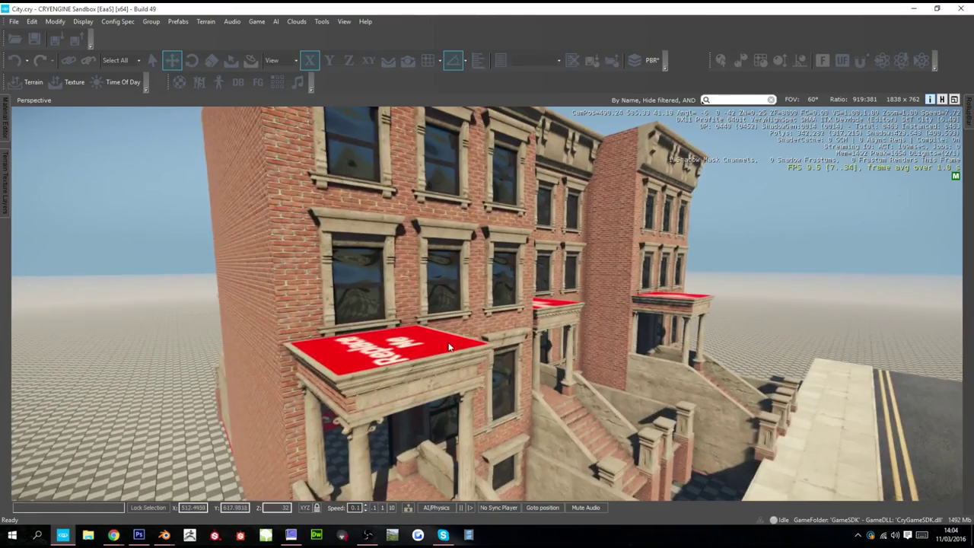
- Switch to Chrome, search Textures.com for "bitumen" and browse the Bitumen roofing category for a suitable texture
key(alt+Tab)
key(alt+Tab)
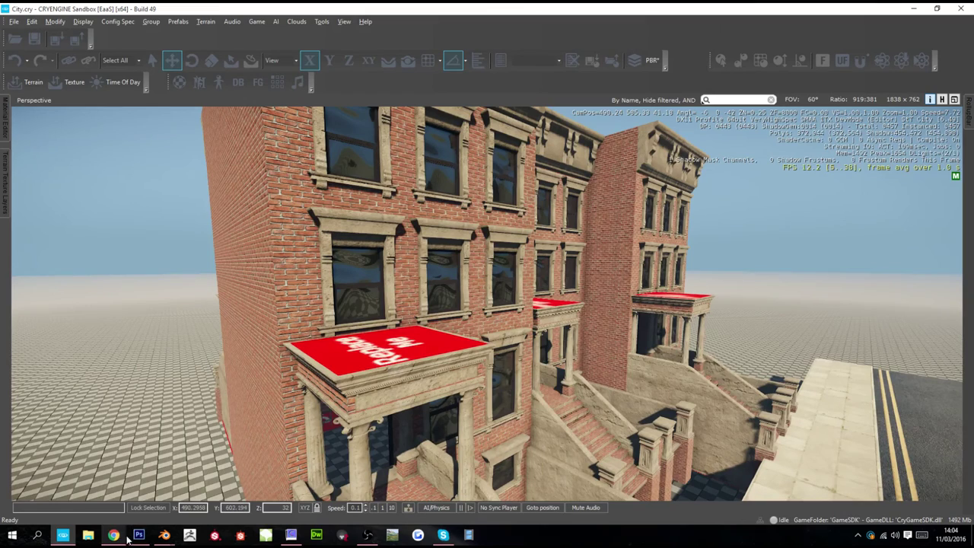
mouse_move(114, 535)
click(178, 493)
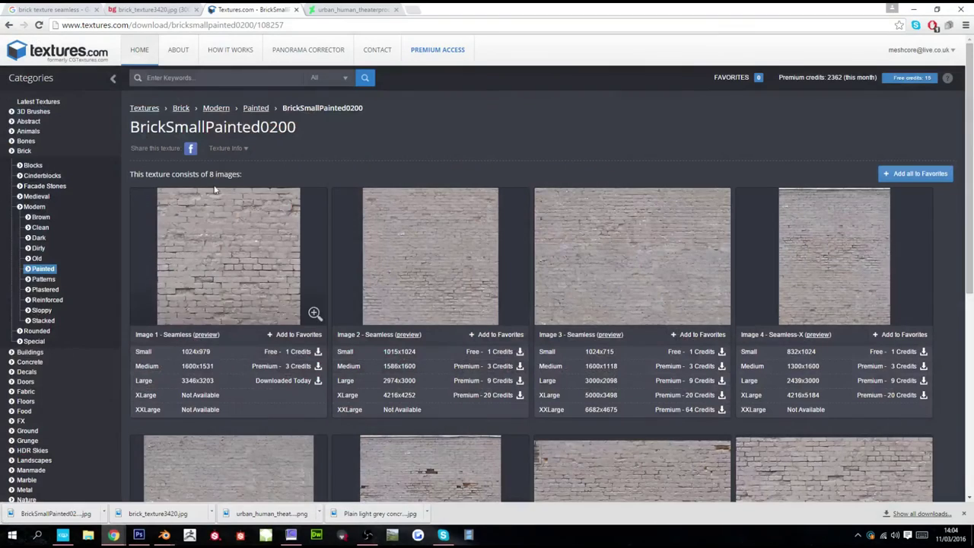
click(195, 78)
text(bitumen)
key(Return)
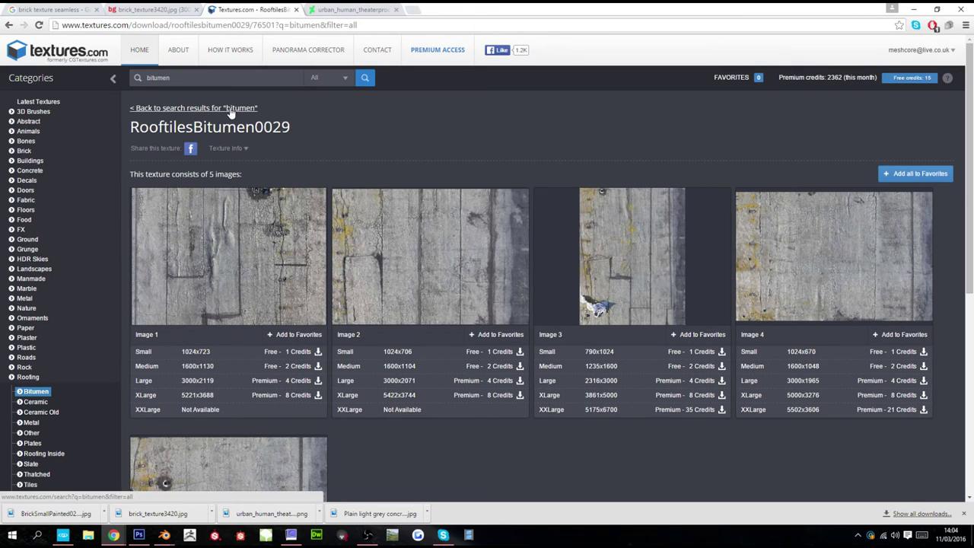
click(38, 392)
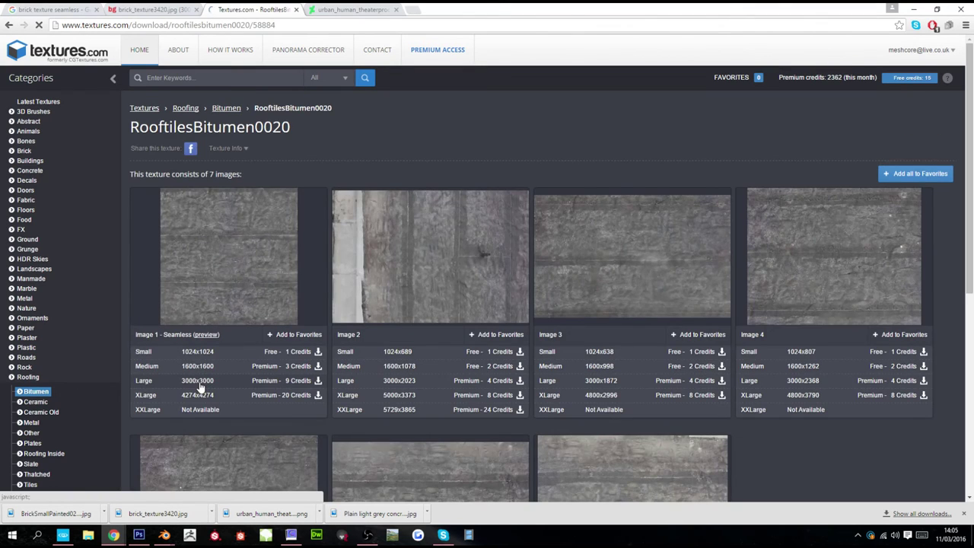
- Download the 3000x3000 seamless image of RooftilesBitumen0020 and open it in Photoshop
click(200, 382)
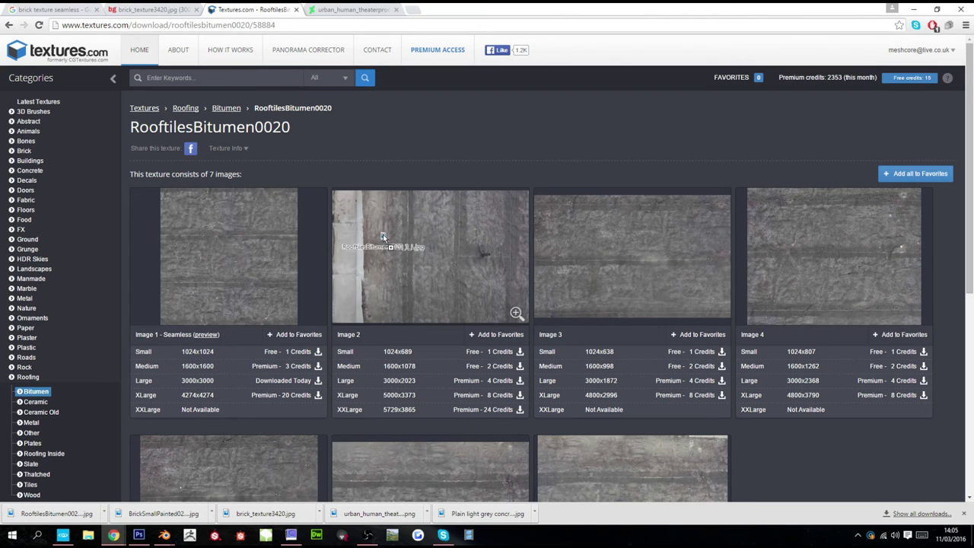
key(alt+Tab)
key(alt+Tab)
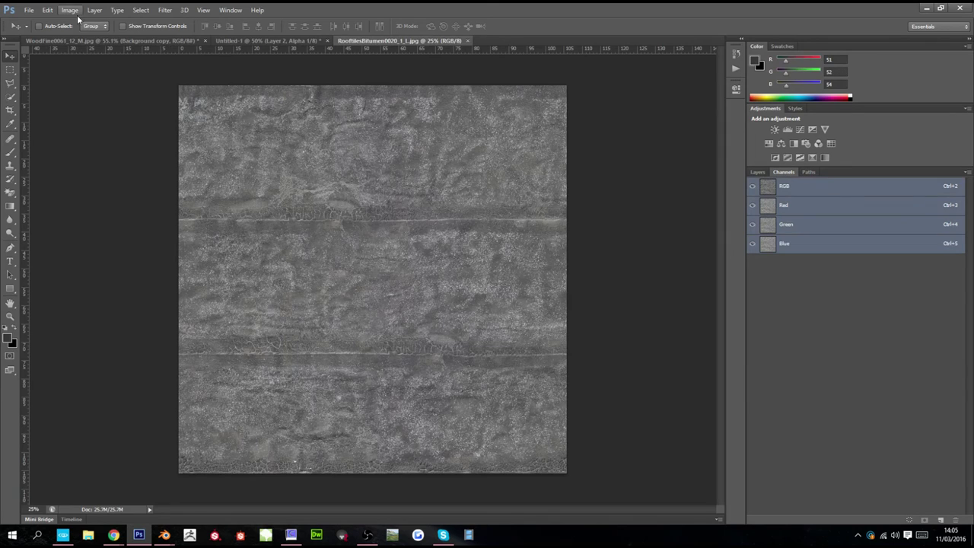
- Resize the bitumen image to 2048 x 2048 pixels
click(69, 10)
click(85, 85)
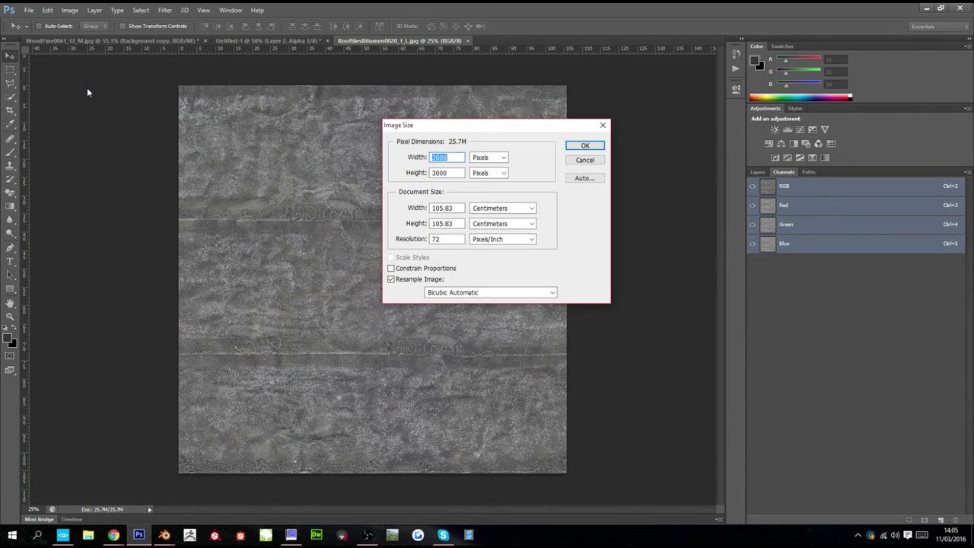
text(2048)
key(Tab)
text(2048)
key(Return)
- Copy the whole resized bitumen texture into a new document
key(ctrl+a)
key(ctrl+n)
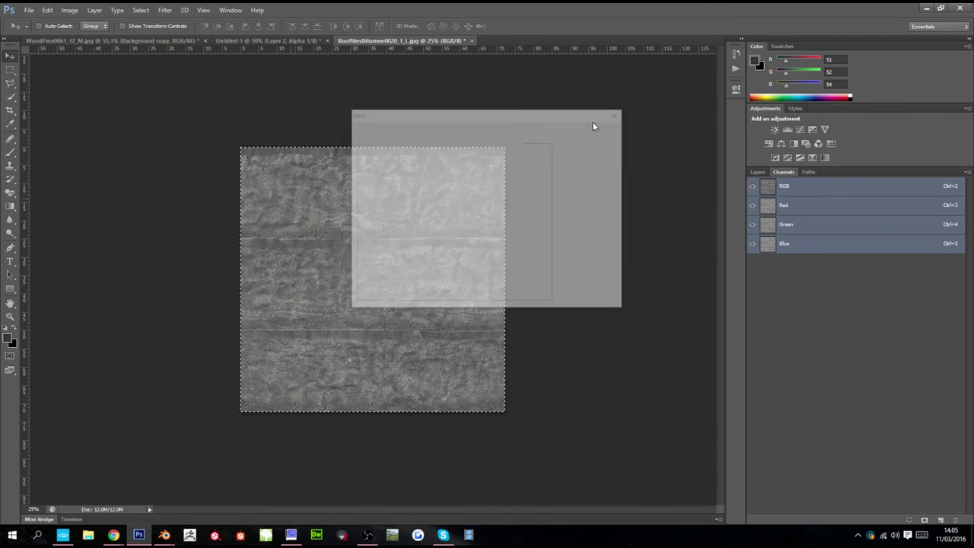
click(589, 128)
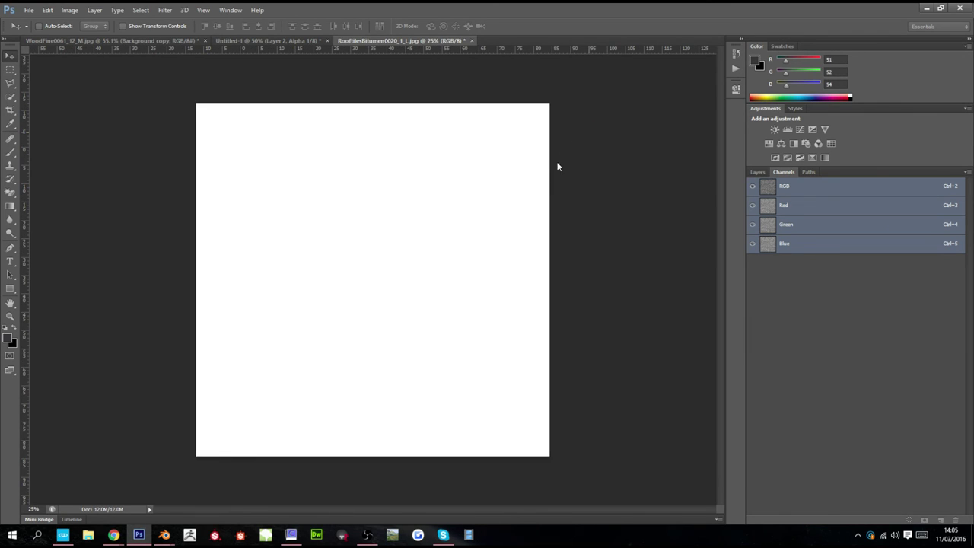
key(ctrl+v)
- Prepare to save the new document in CryTIFPlugin format in the Bitumen folder under the Roof textures
key(ctrl+shift+s)
click(468, 269)
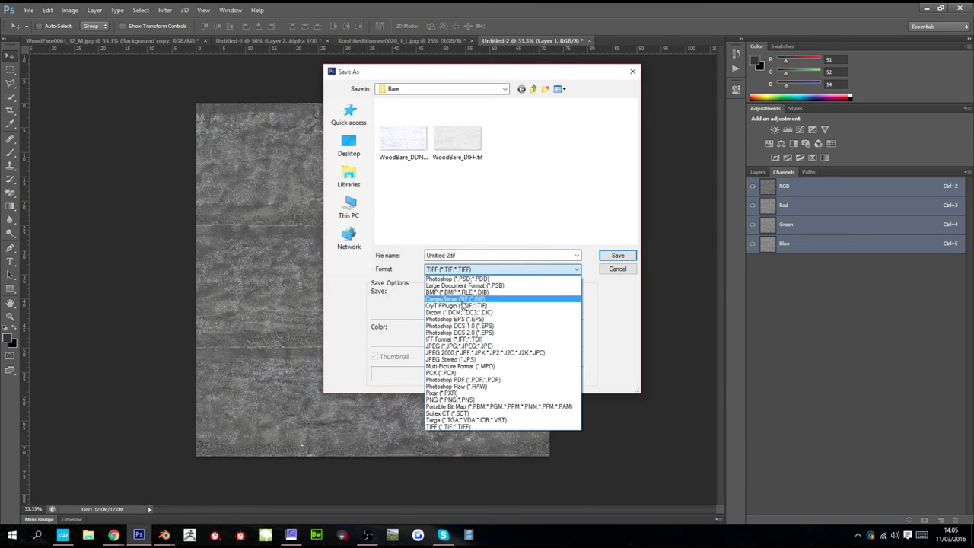
click(462, 305)
click(532, 88)
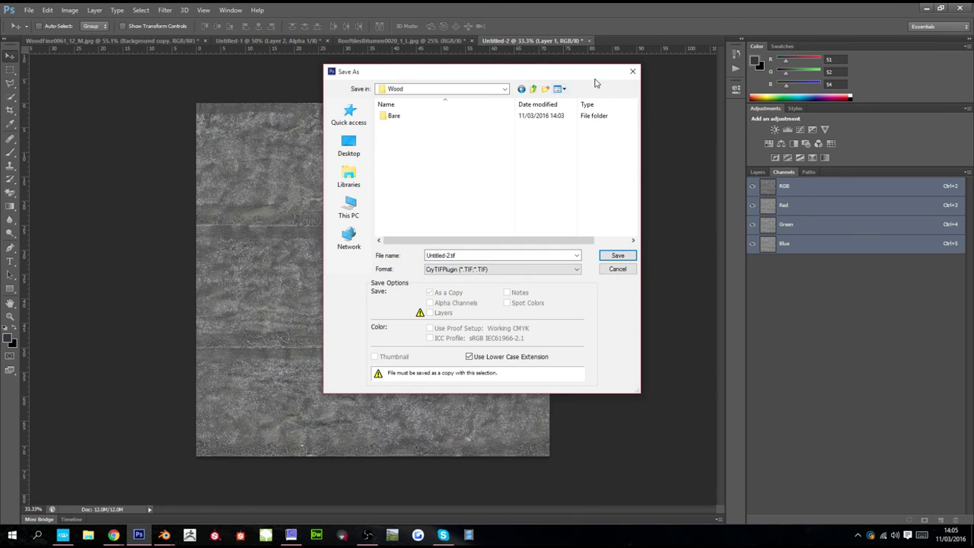
click(536, 89)
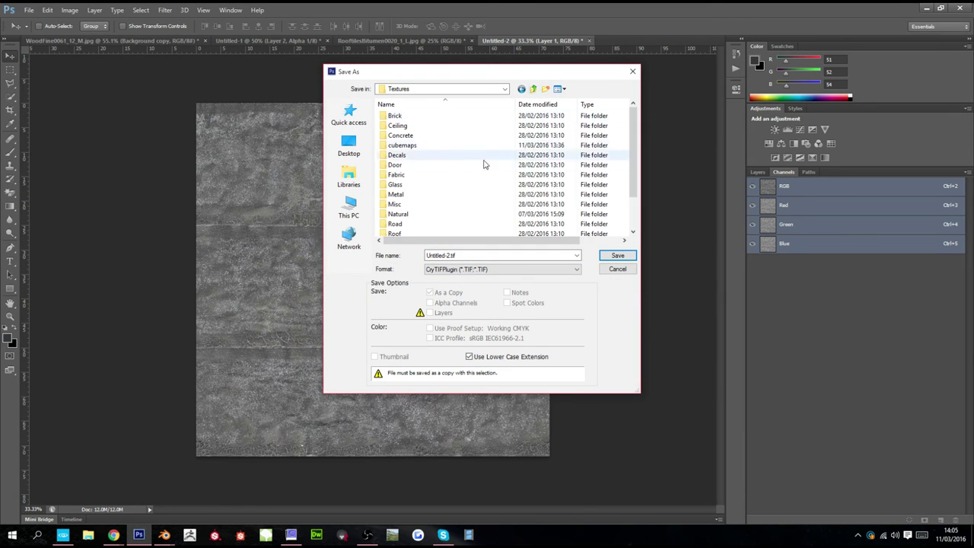
double_click(405, 232)
double_click(399, 116)
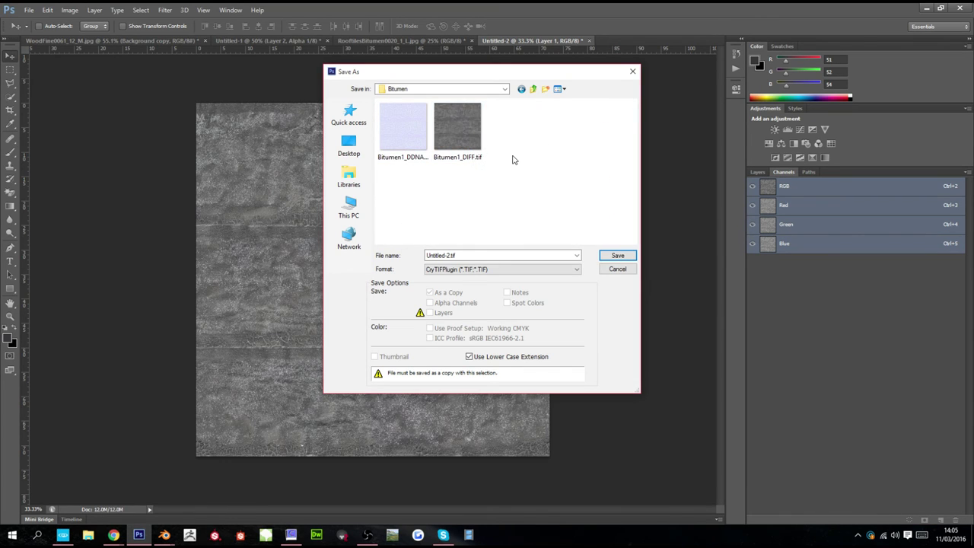
- Switch to CRYENGINE and assign the existing bitumen1_diff.dds from Roof/Bitumen as the Bitumen material's diffuse map
key(alt+Tab)
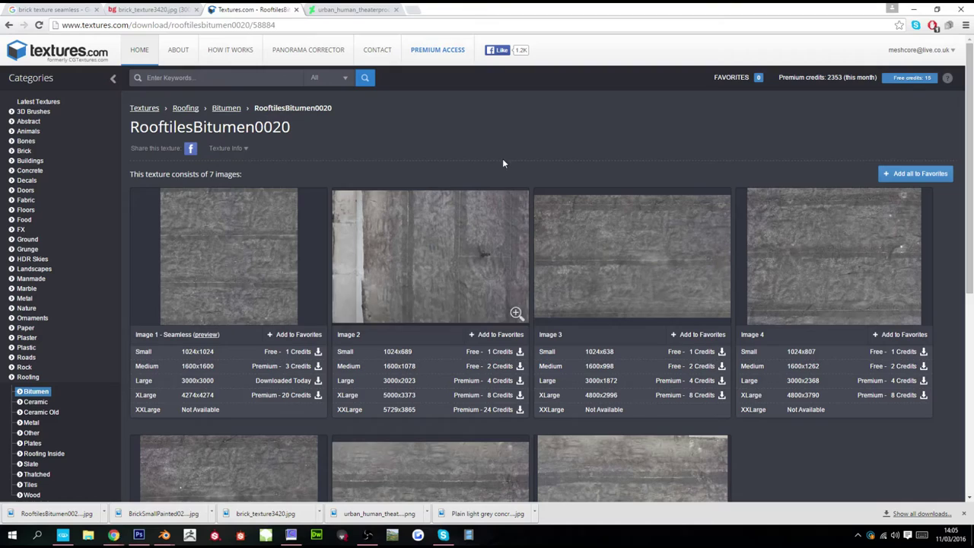
key(alt+Tab)
key(Tab)
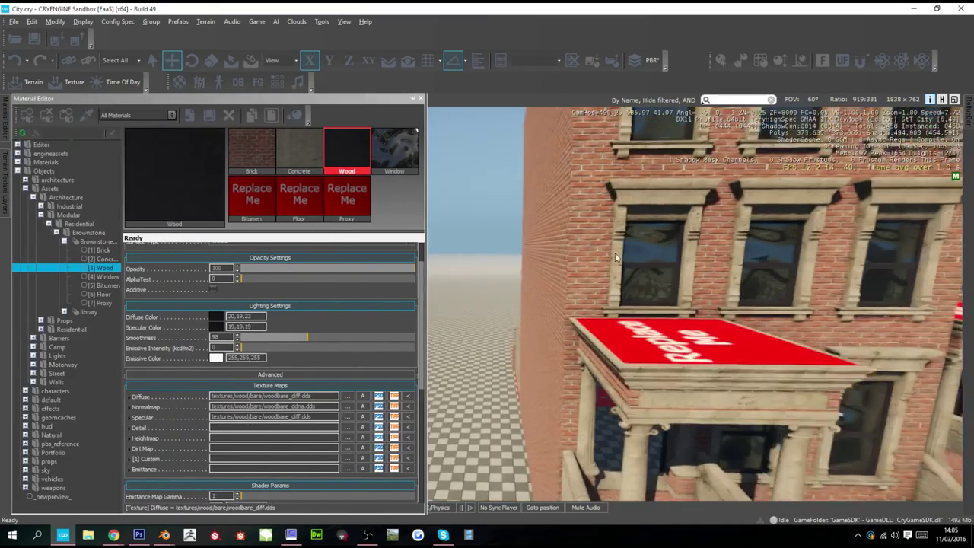
click(248, 198)
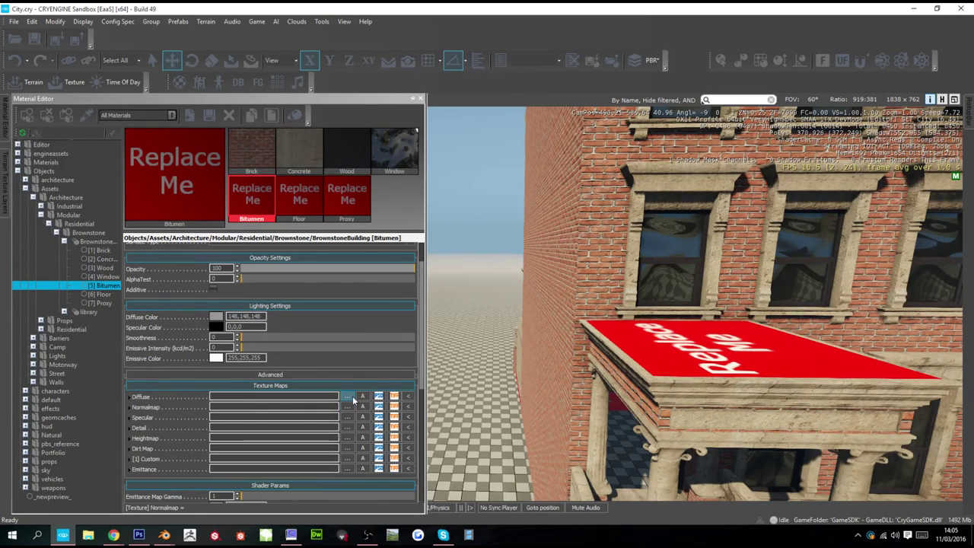
click(347, 407)
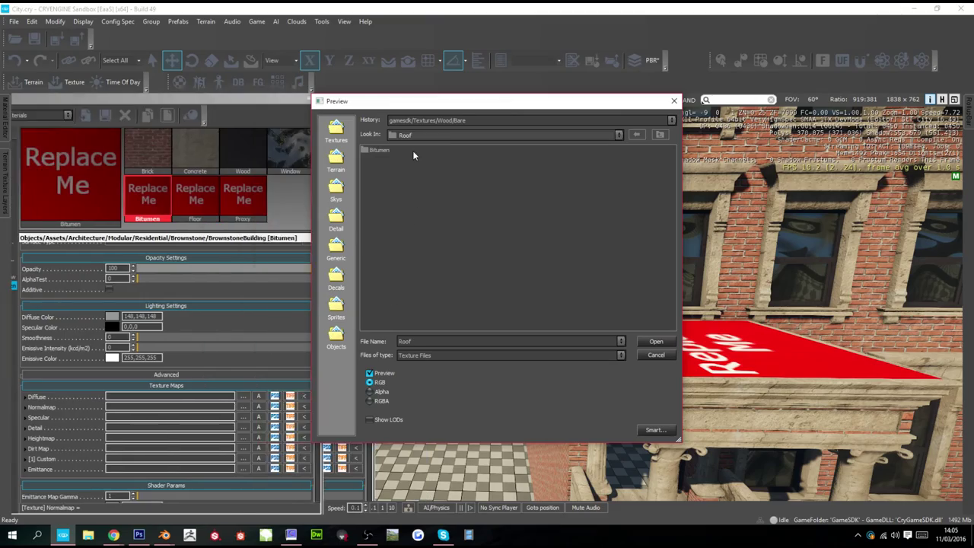
click(381, 168)
double_click(380, 170)
- Assign bitumen1_ddna.dds as the Bitumen material's normal map
right_drag(393, 209, 1, 170)
key(w)
key(s)
key(s)
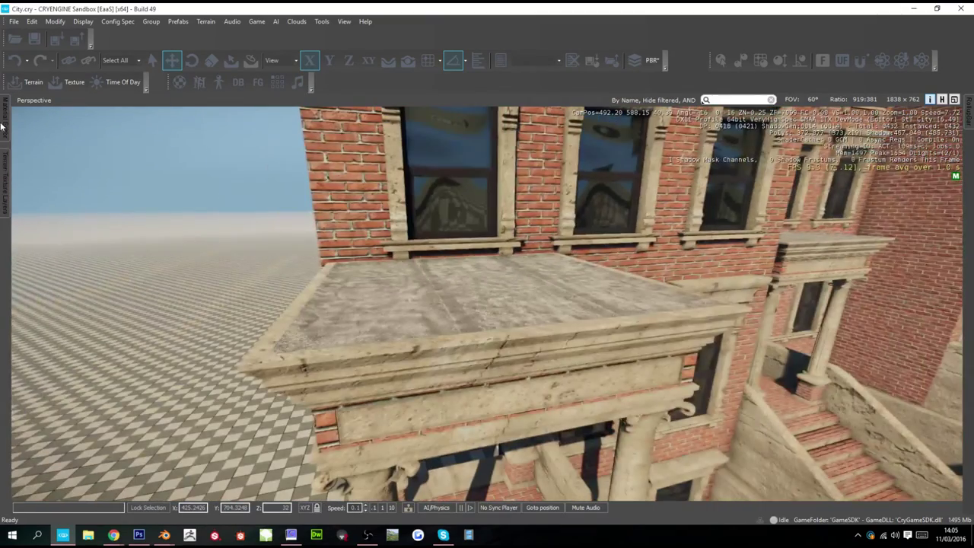
mouse_move(4, 120)
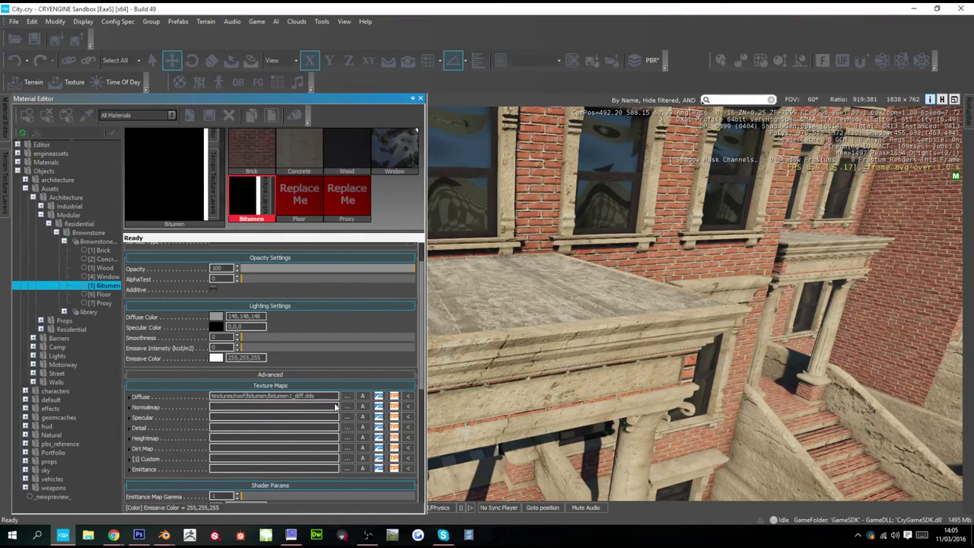
click(353, 409)
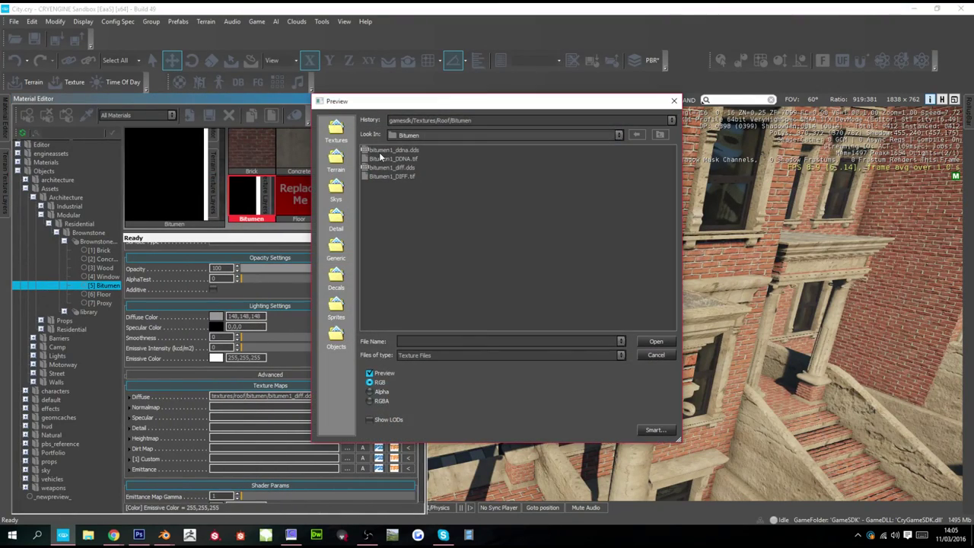
double_click(379, 153)
- Set the Bitumen material's smoothness to 234 and darken its diffuse color to 91,91,91
right_drag(487, 272, 458, 272)
key(w)
drag(258, 339, 400, 338)
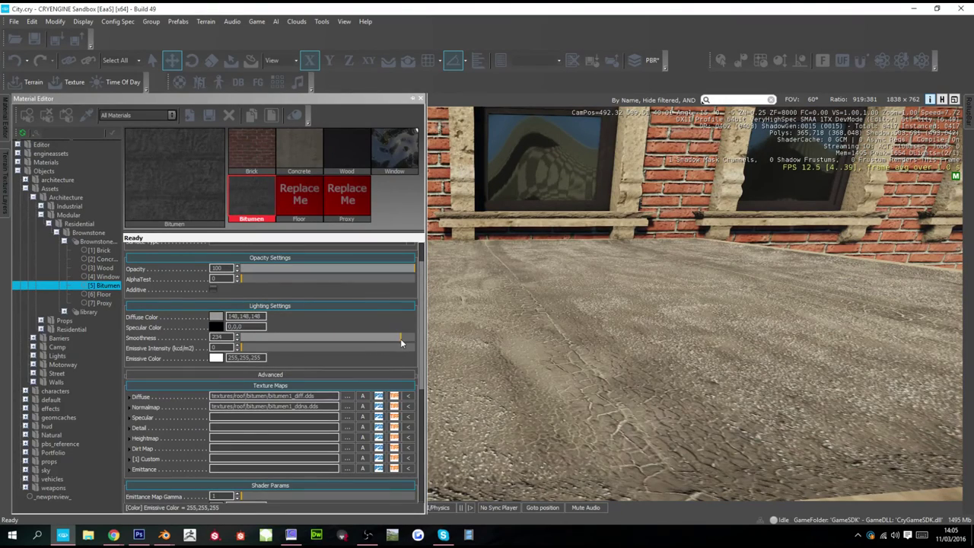
click(217, 316)
drag(496, 256, 494, 264)
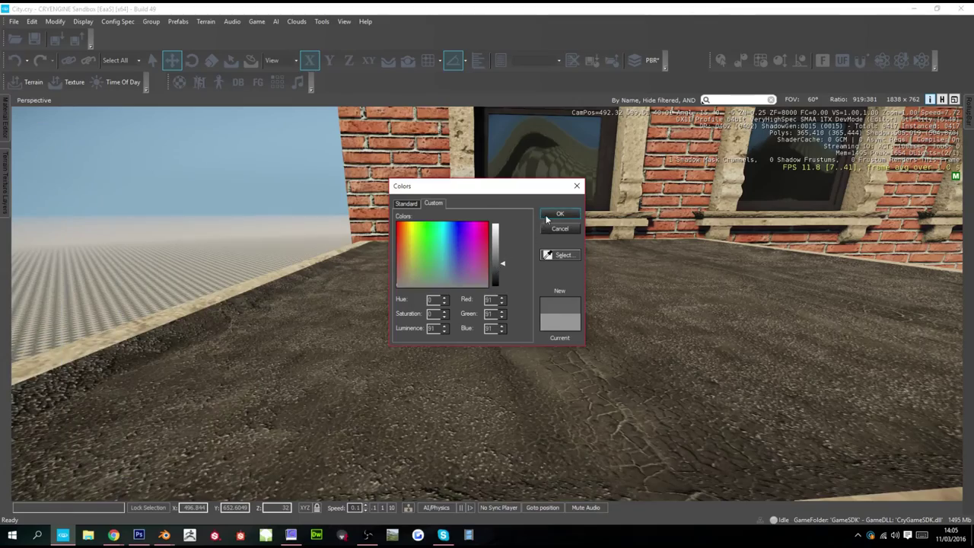
click(550, 216)
- Examine the bitumen roofs across the brownstone row and the untextured floor beside the entrance steps
key(s)
right_drag(539, 287, 590, 278)
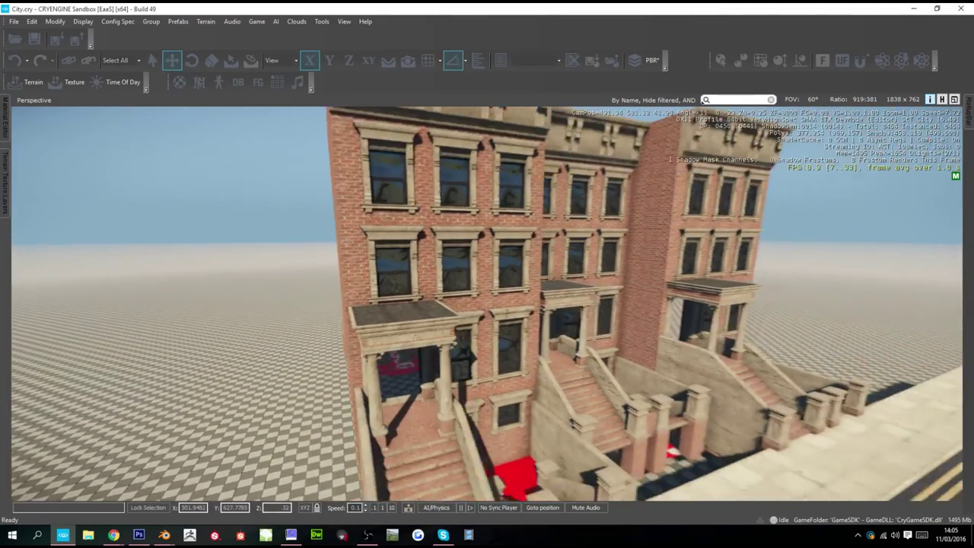
key(w)
middle_drag(561, 309, 560, 403)
right_drag(560, 309, 557, 403)
key(s)
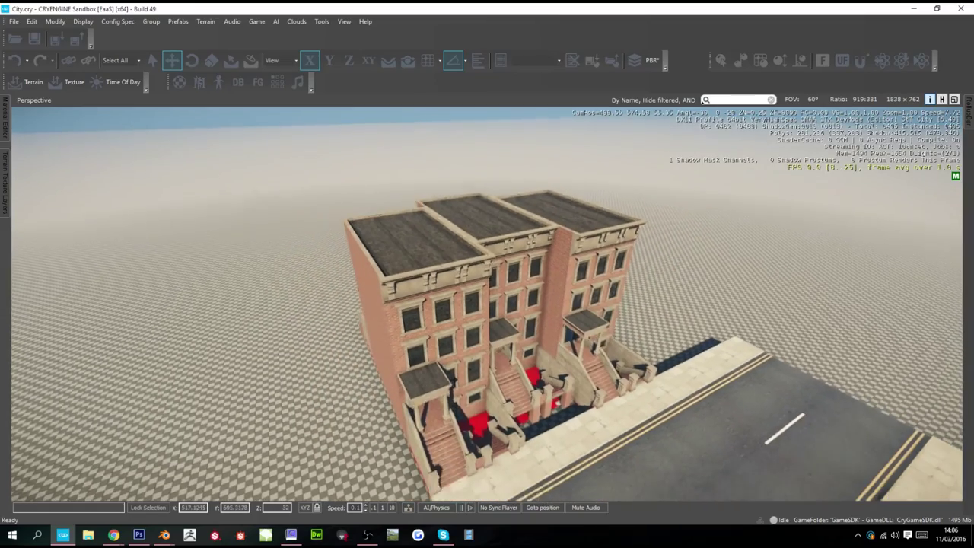
middle_drag(556, 403, 561, 315)
key(w)
right_drag(582, 156, 569, 223)
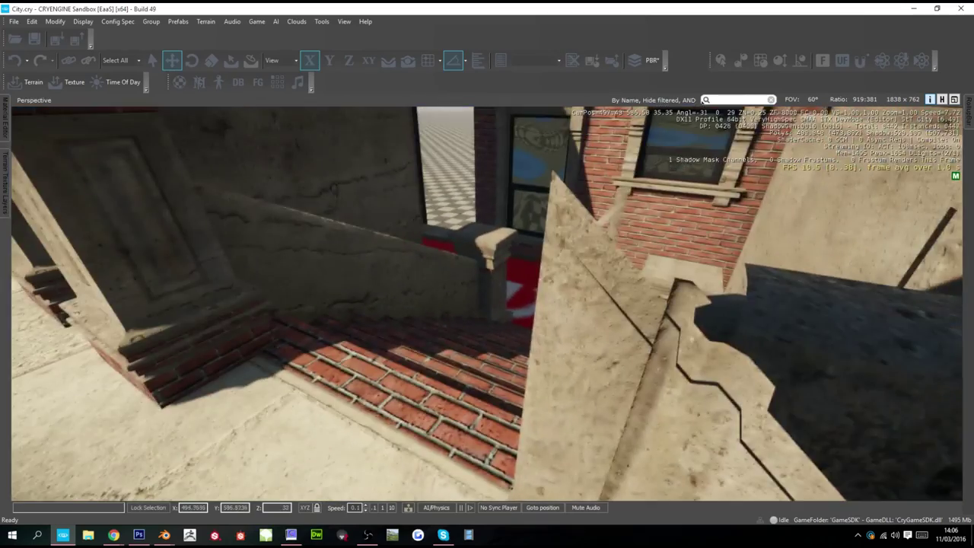
middle_drag(569, 223, 580, 242)
key(w)
- Set the Bitumen material's surface type to fabric
mouse_move(3, 131)
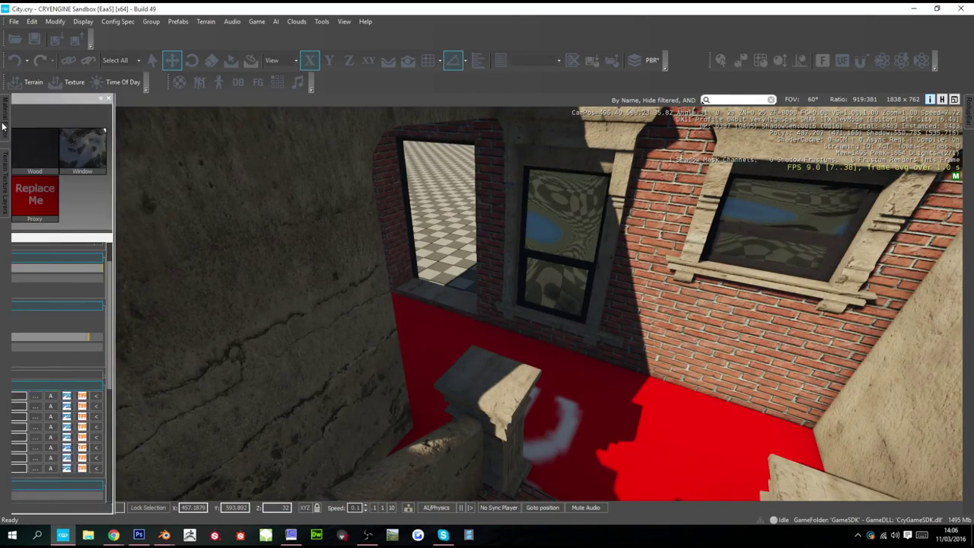
scroll(186, 293, up, 2)
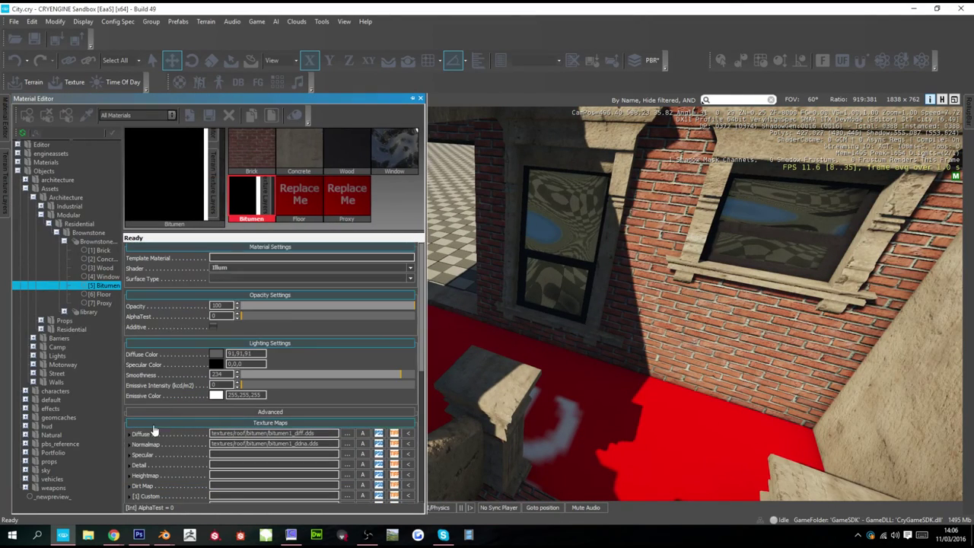
click(229, 279)
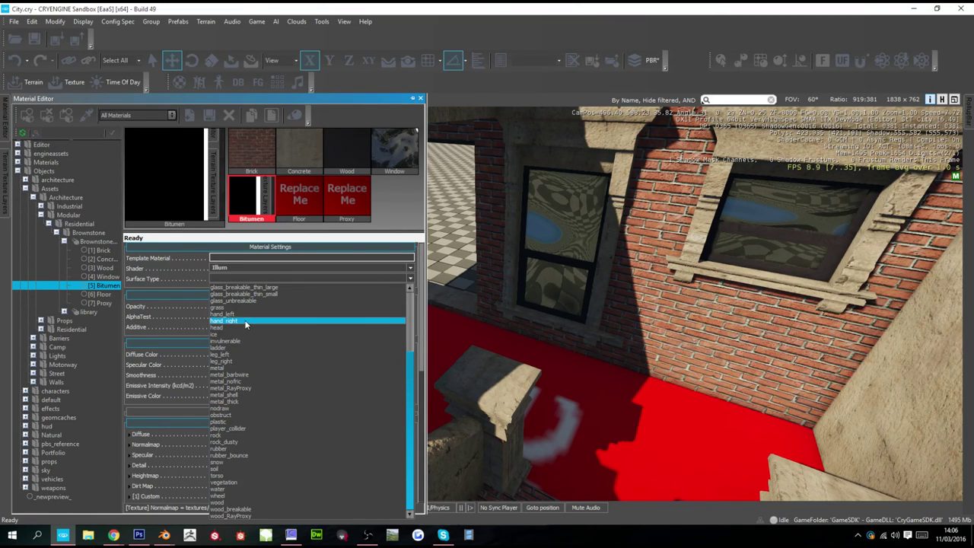
scroll(242, 315, up, 3)
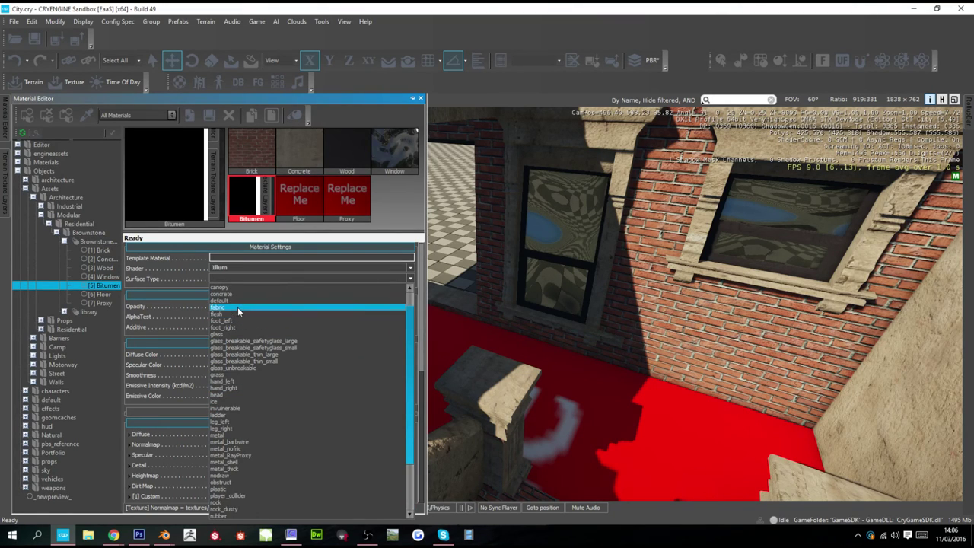
click(237, 308)
- Assign grass_fair_diff.dds from the Terrain/Grass textures as the Floor material's diffuse map
click(301, 213)
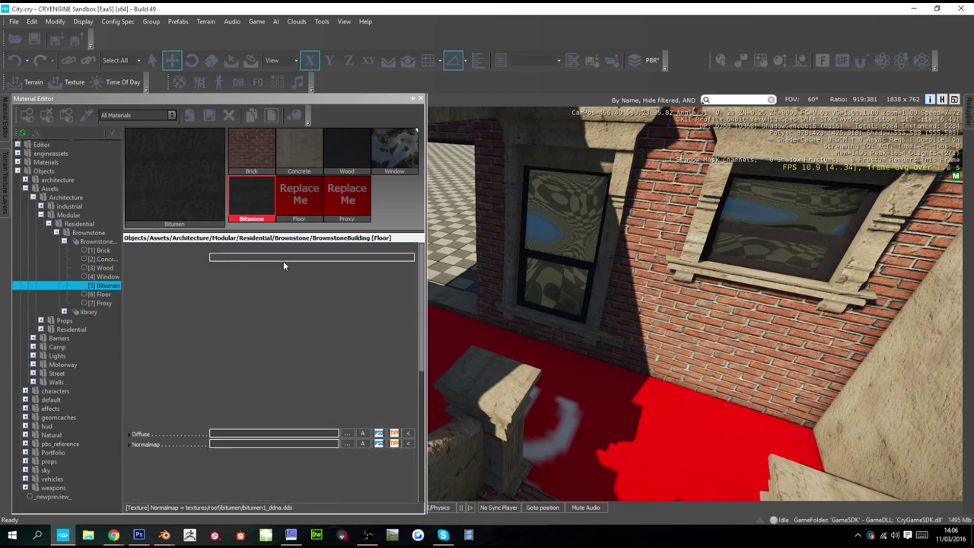
click(349, 437)
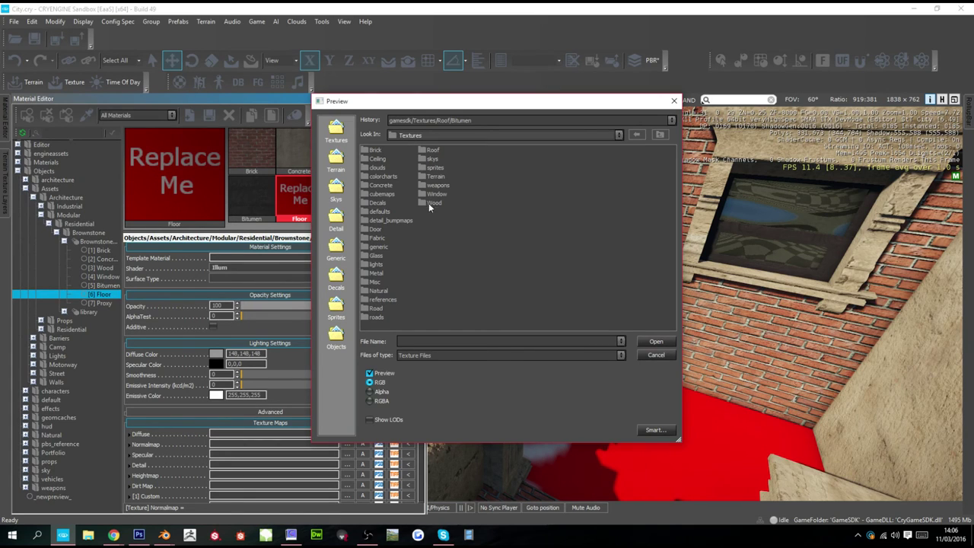
double_click(432, 176)
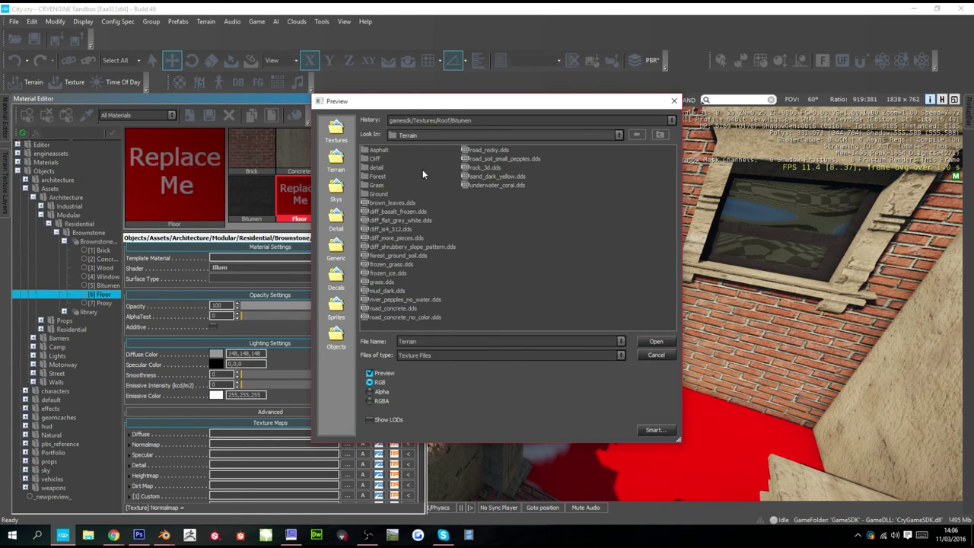
double_click(374, 186)
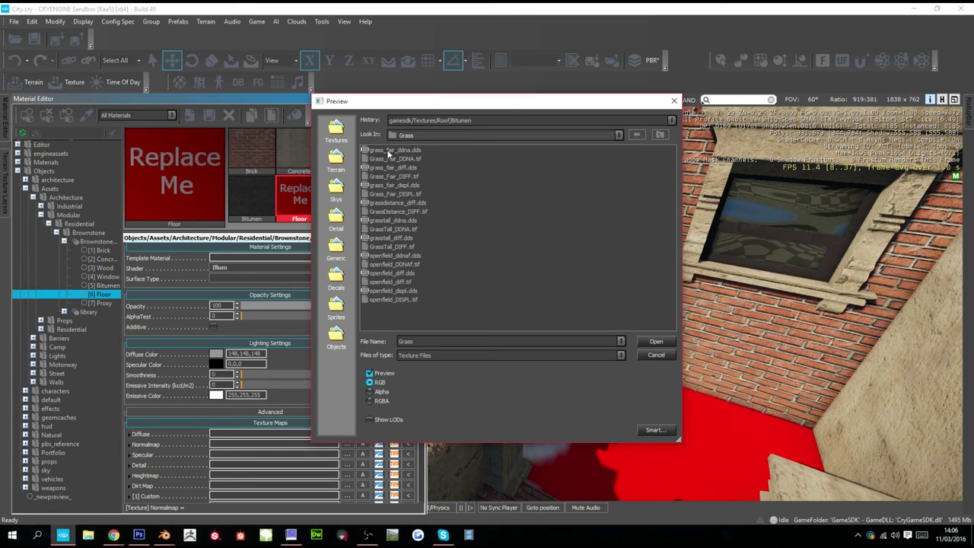
click(389, 167)
double_click(390, 167)
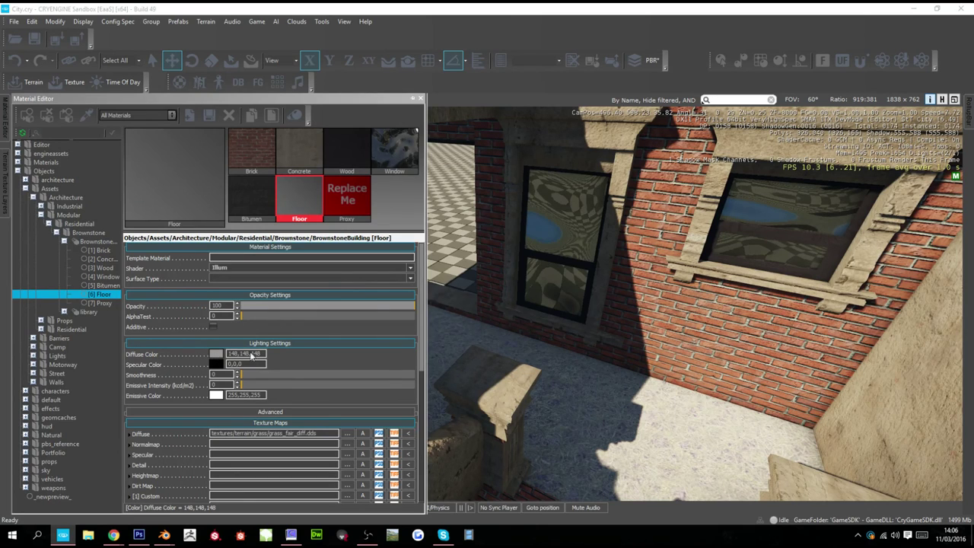
- Darken the Floor material's diffuse color to a greenish 77,85,75
click(227, 354)
click(498, 266)
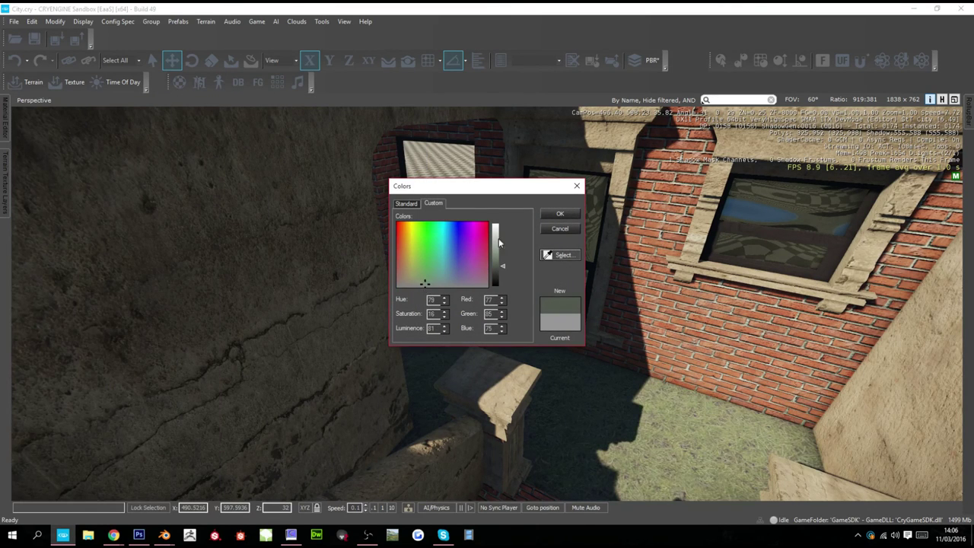
click(559, 215)
- Replace the Floor material's diffuse map with cleanslabs_diff.dds from the Concrete/Floor textures
key(w)
right_drag(559, 217, 296, 267)
key(w)
key(d)
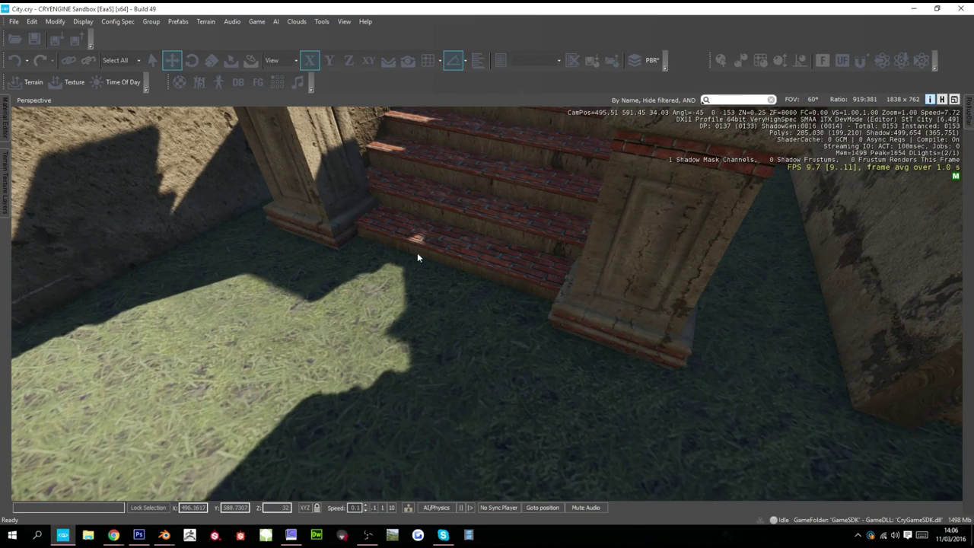
click(4, 135)
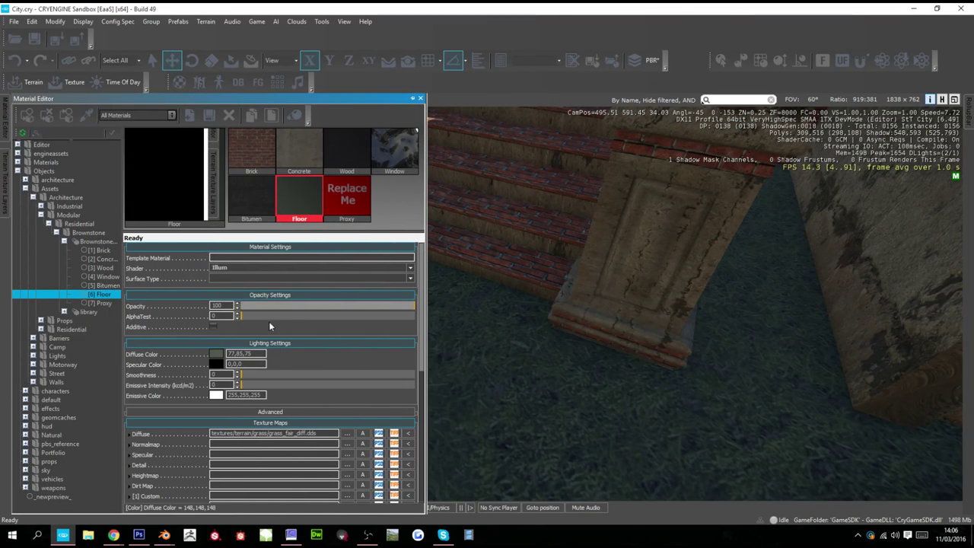
click(346, 433)
click(336, 130)
double_click(380, 184)
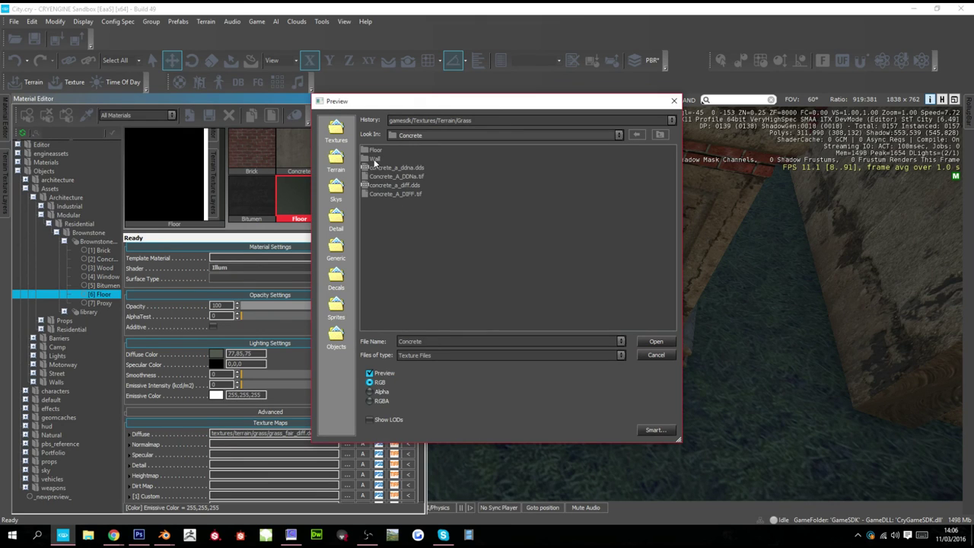
double_click(376, 150)
double_click(375, 168)
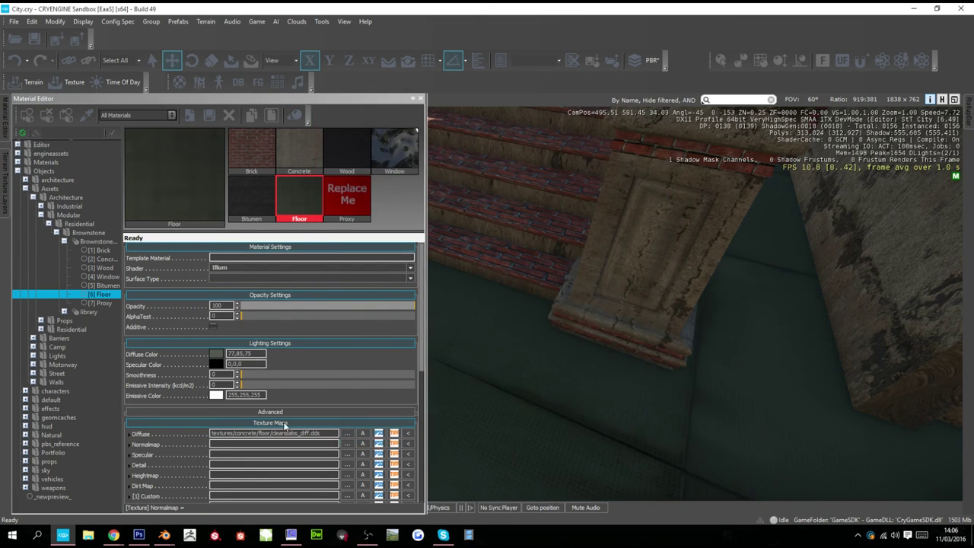
- Reset the Floor material's diffuse color to 255,255,255 and assign cleanslabs_ddna.dds as its normal map
click(221, 353)
drag(499, 246, 502, 217)
click(555, 215)
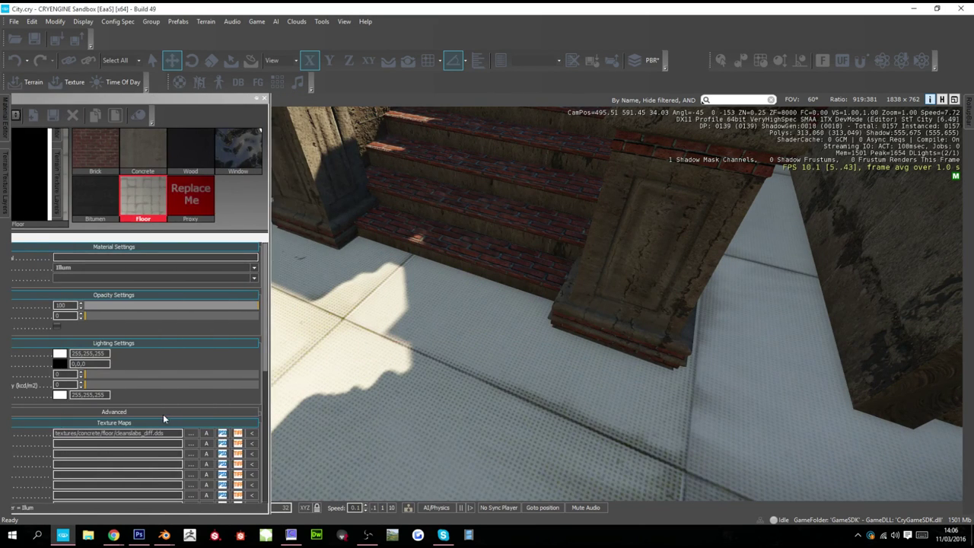
click(346, 444)
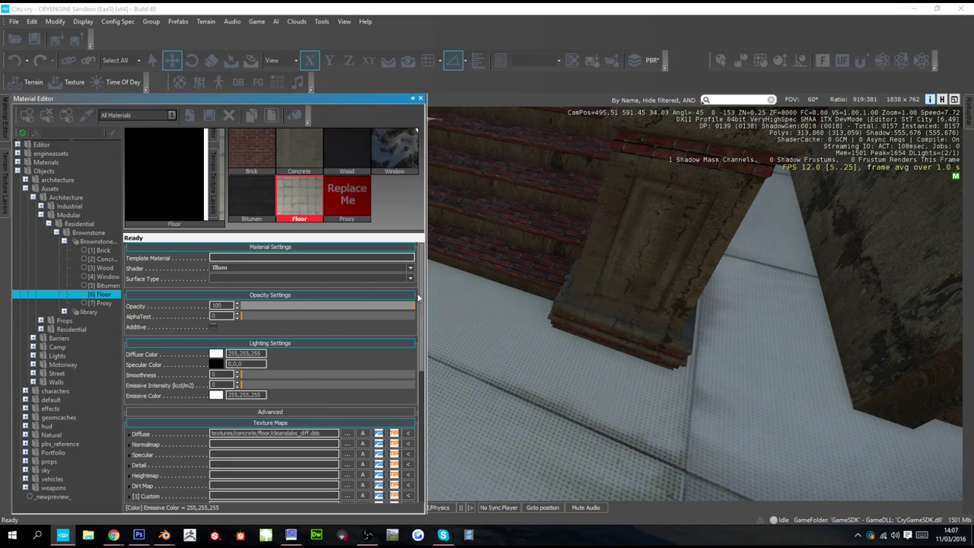
double_click(392, 150)
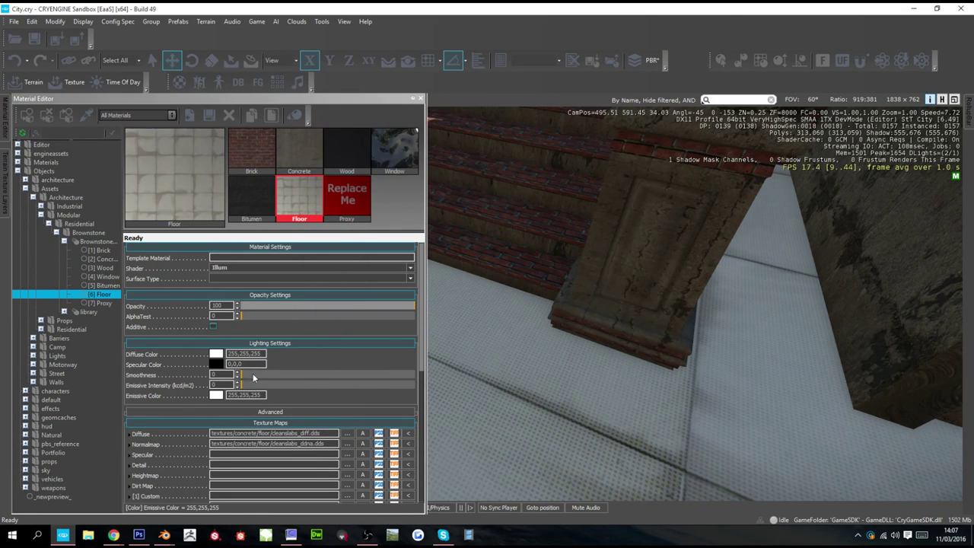
- Raise the Floor material's smoothness to 240 and set its surface type to concrete
drag(256, 378, 368, 374)
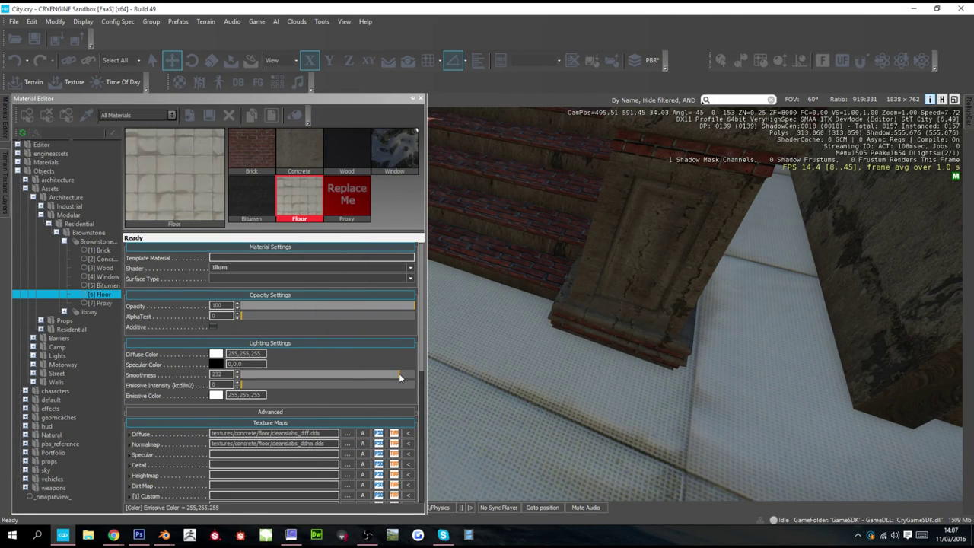
click(354, 278)
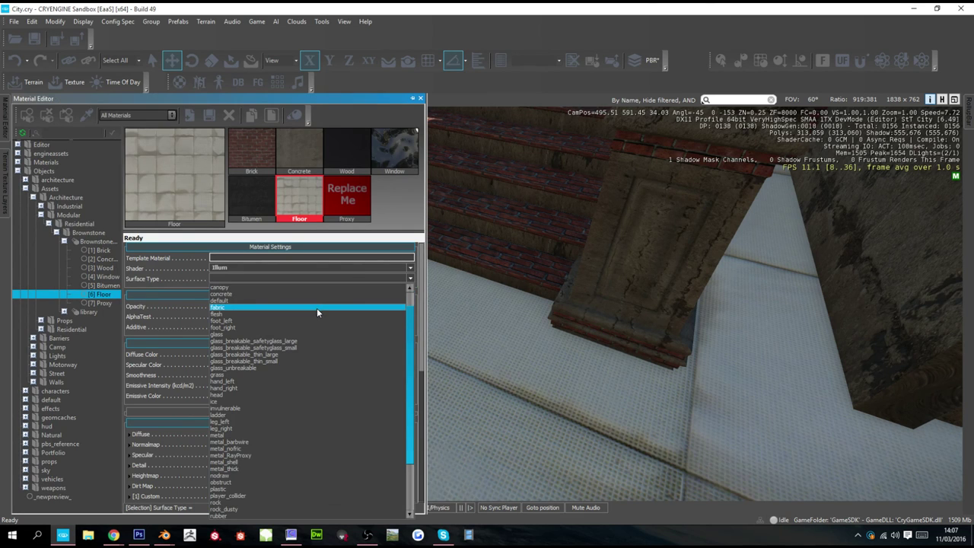
click(324, 295)
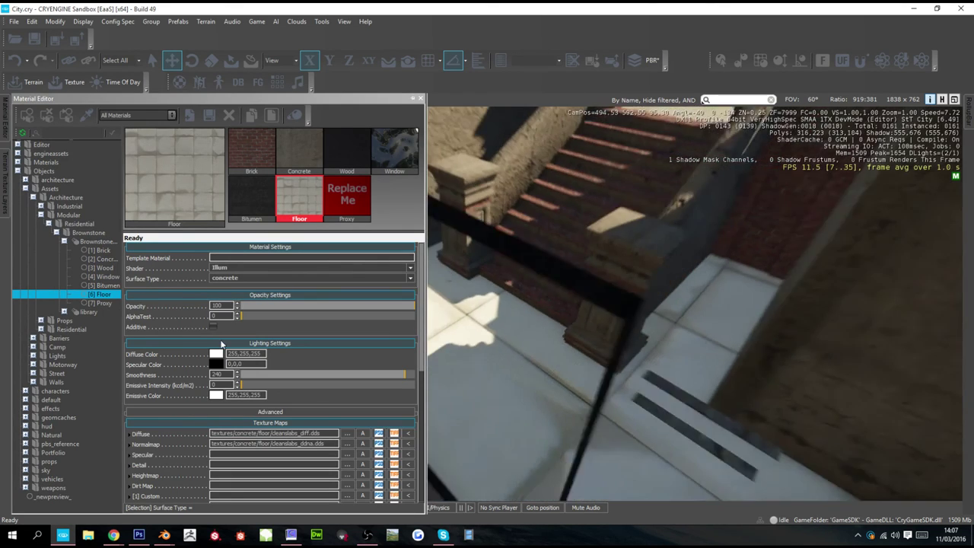
- Set the horizontal tiling (TileU) of the Floor material's diffuse map to 0.7
right_drag(239, 344, 221, 342)
right_drag(586, 347, 338, 349)
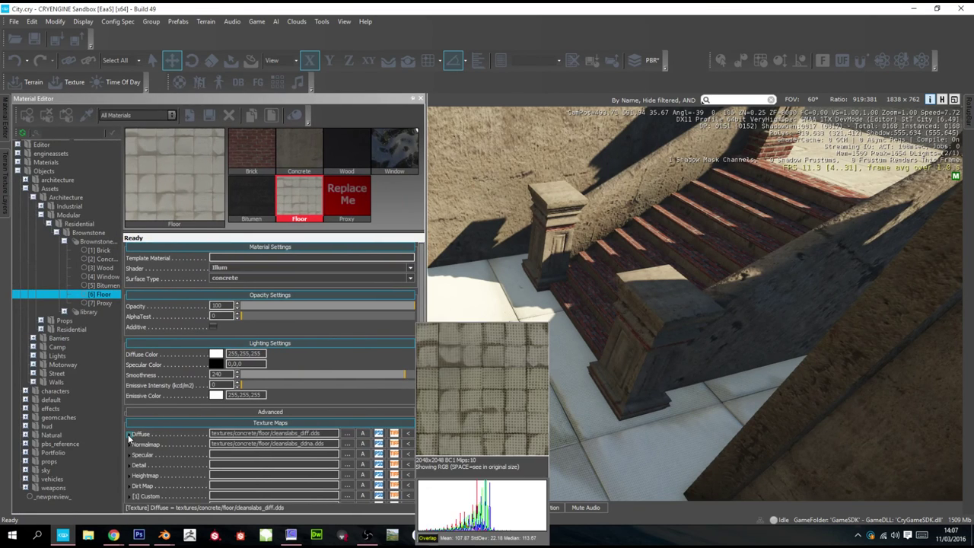
click(129, 436)
drag(172, 455, 170, 384)
click(138, 413)
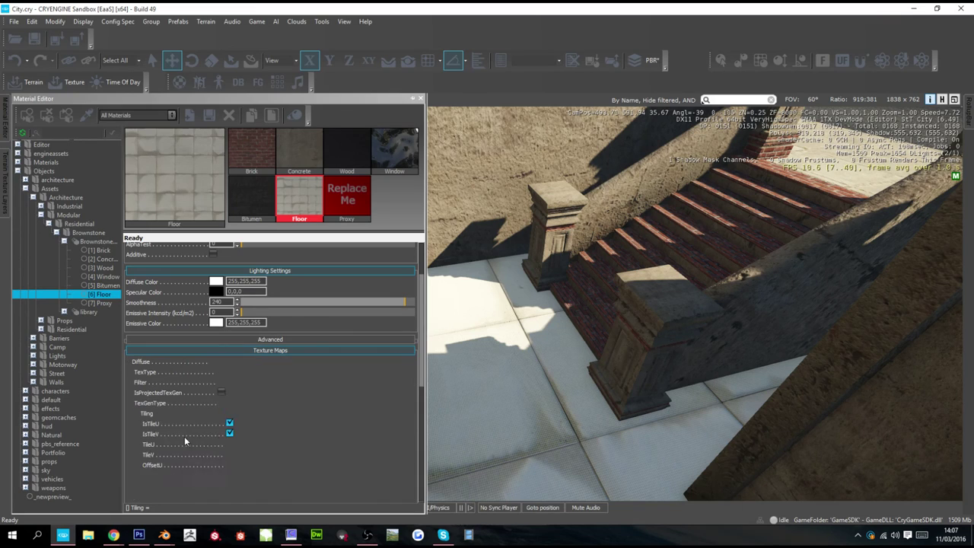
click(209, 445)
text(.7)
key(Return)
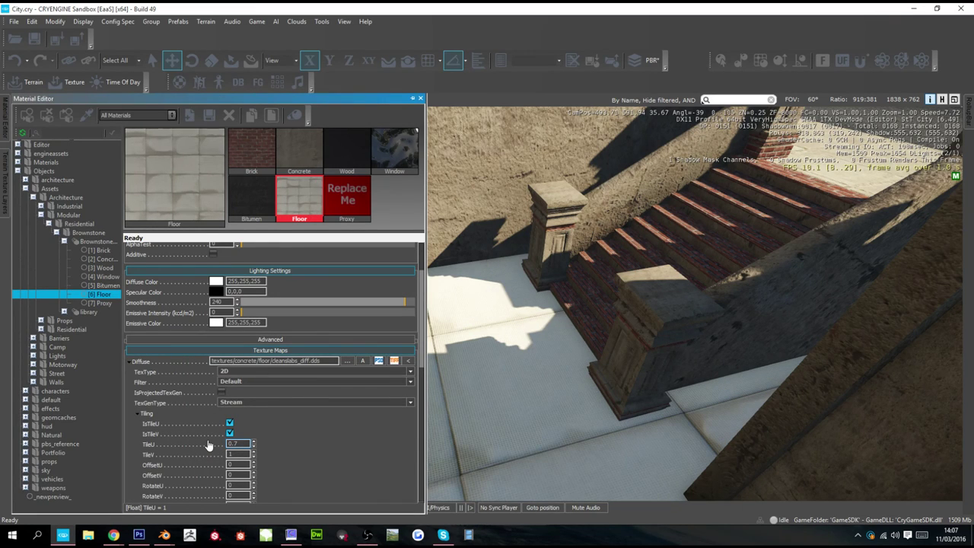
- Try OffsetU values of 0.1, 0.06 and 0.05 on the Floor diffuse map to align the slab joints beside the wall
right_drag(773, 485, 575, 480)
key(s)
key(w)
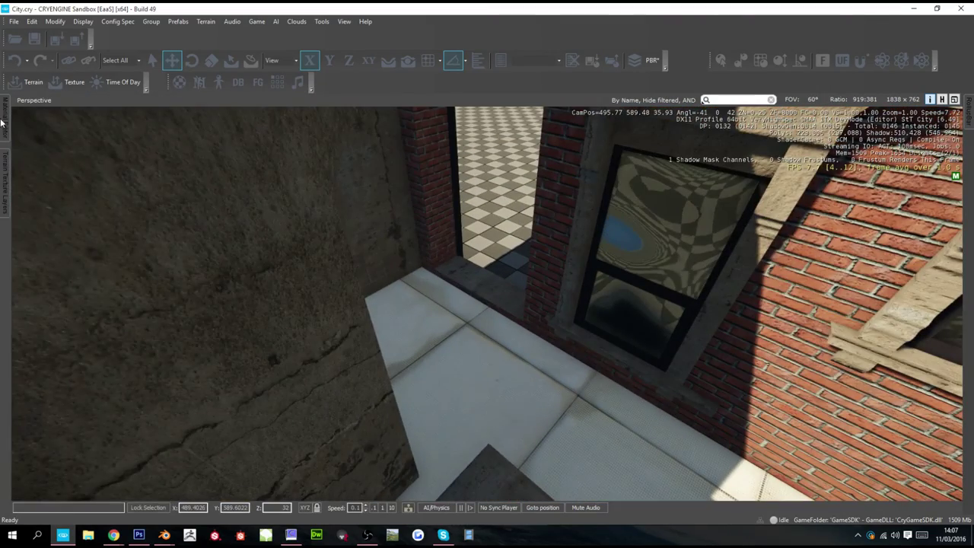
mouse_move(4, 123)
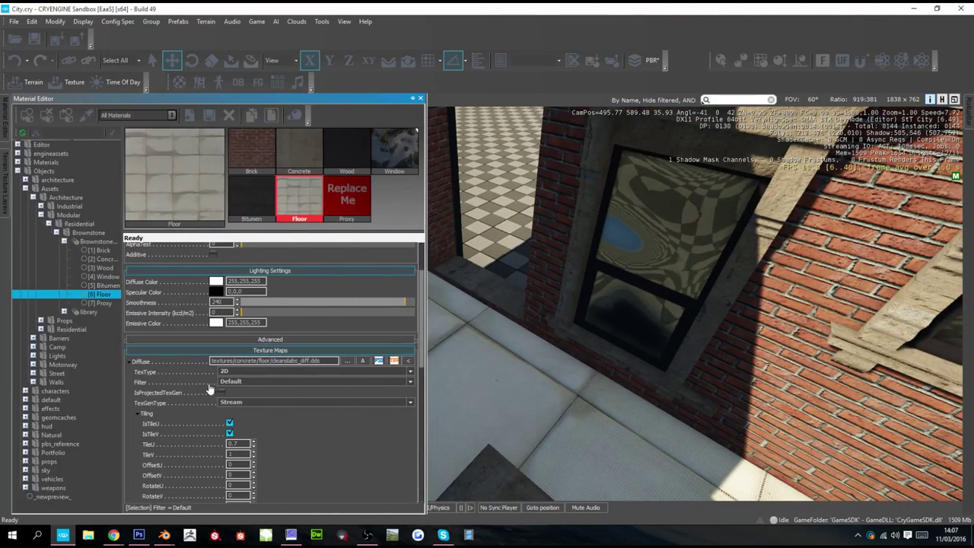
click(237, 463)
text(0.1)
key(Return)
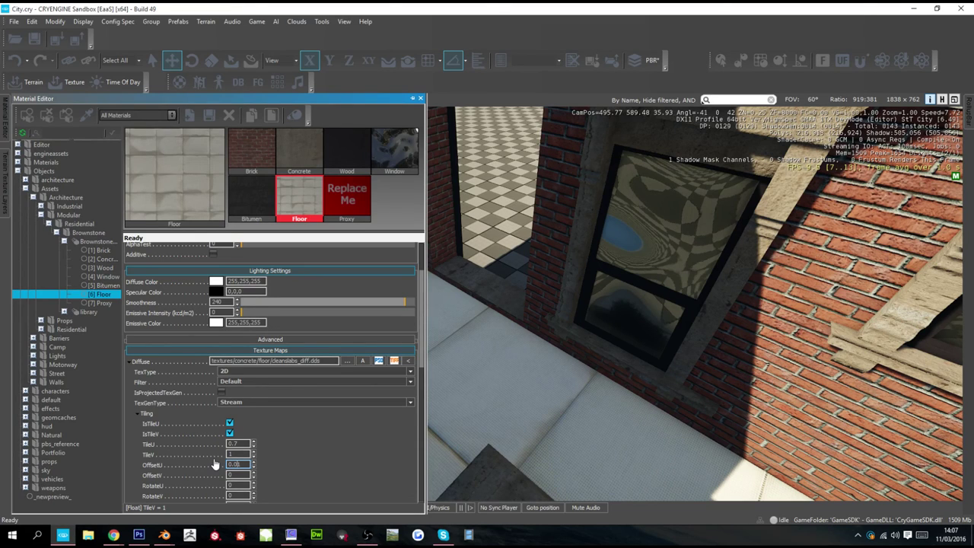
key(Return)
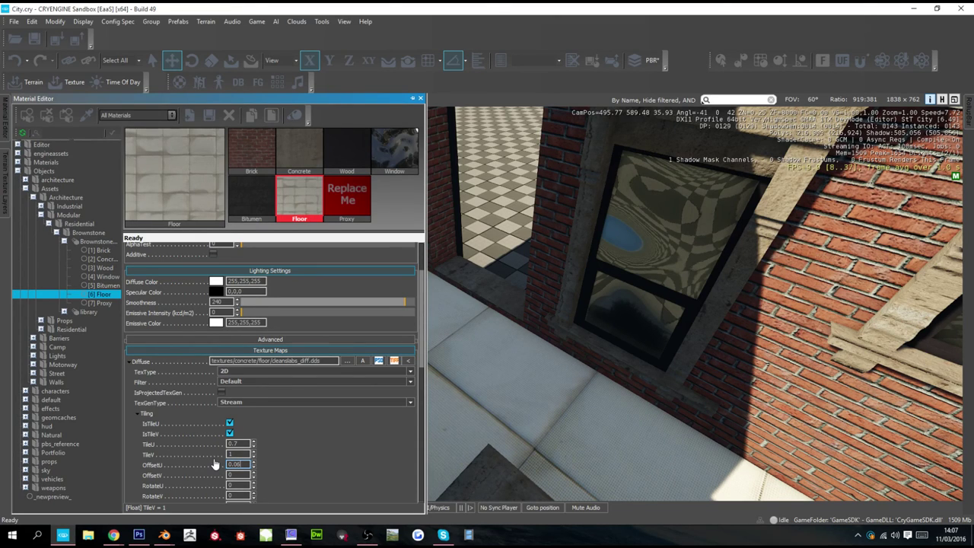
key(Return)
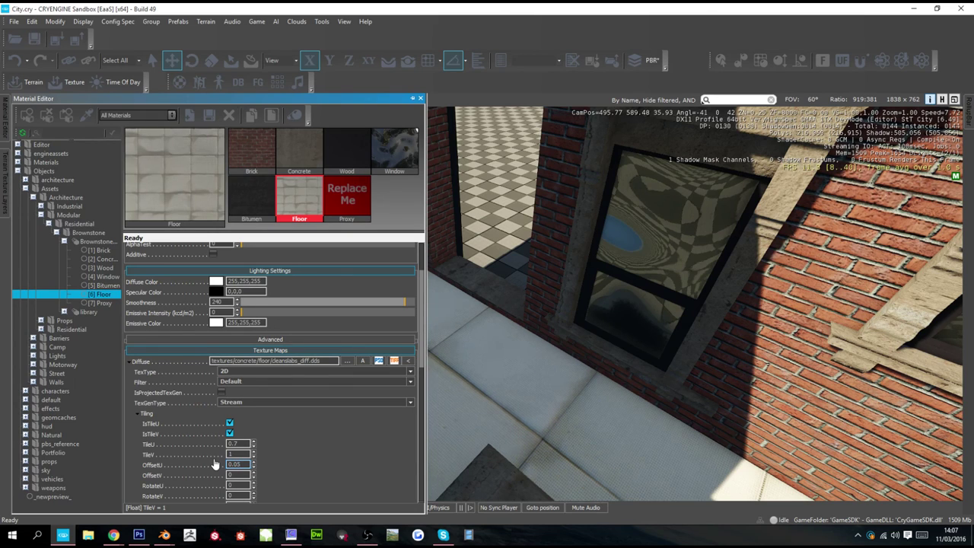
key(Return)
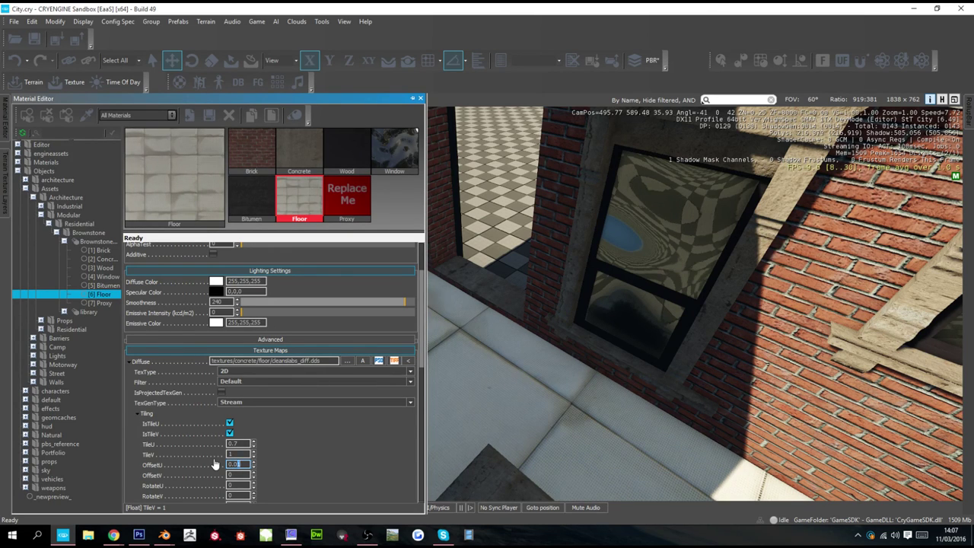
- Increase the Floor diffuse map's OffsetU in small increments from 0.09 to 0.14, then settle on 0.135
text(9)
key(Return)
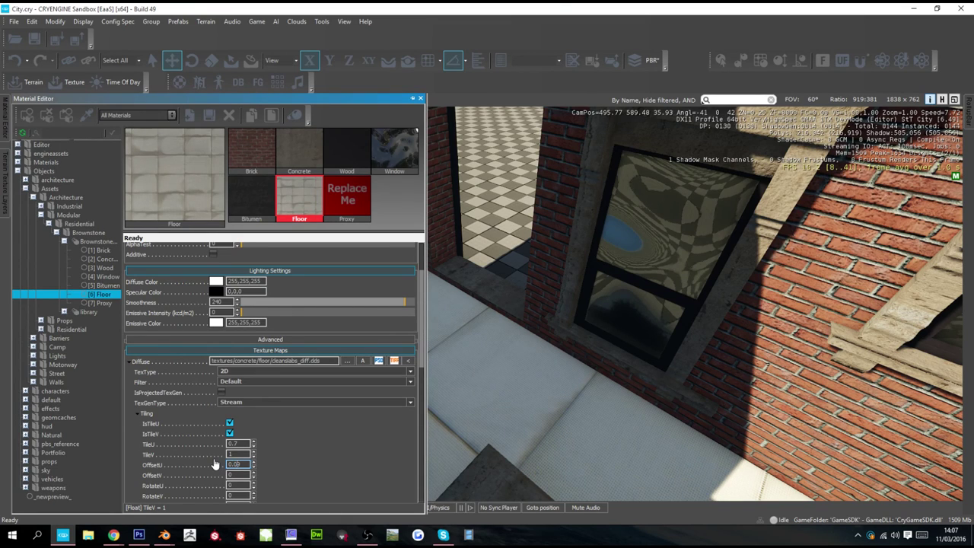
text(1)
key(Return)
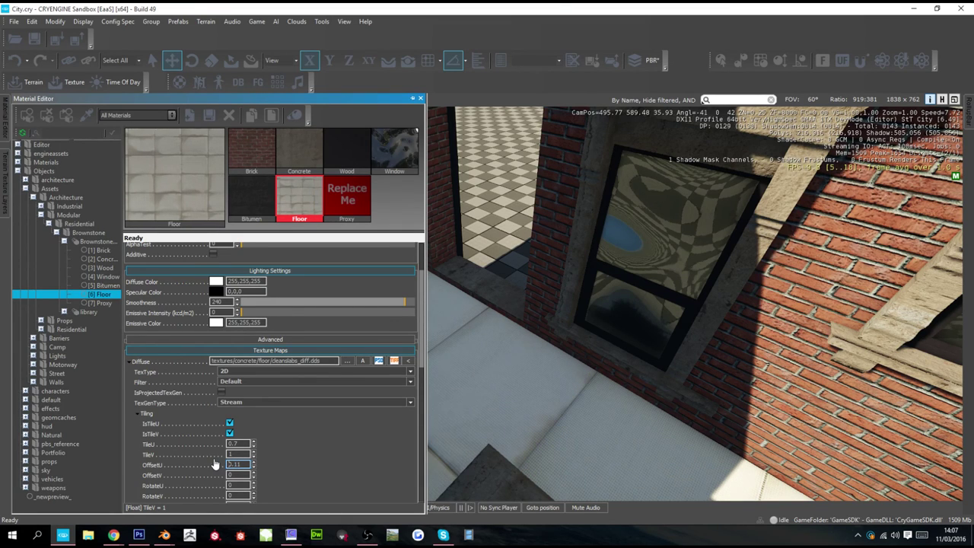
text(2)
key(Return)
text(3)
key(Return)
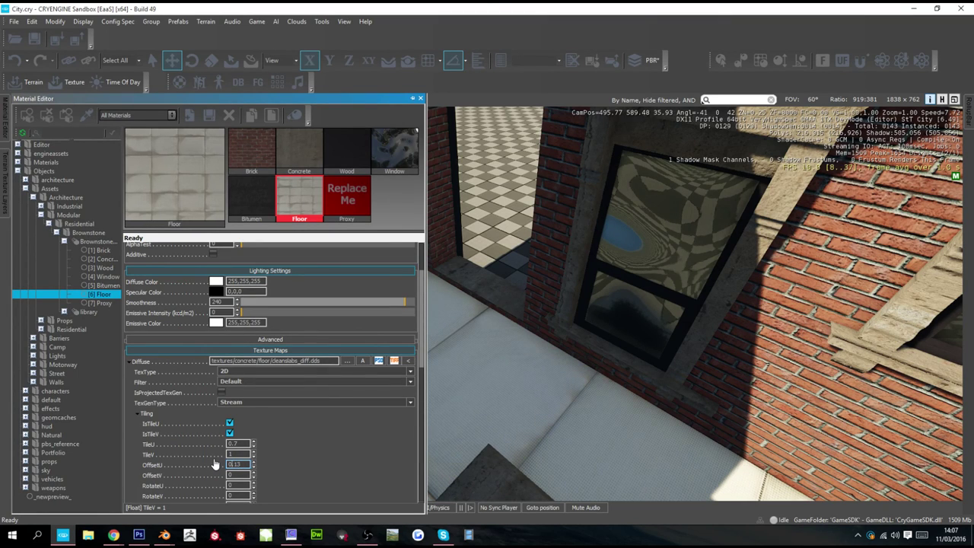
text(4)
key(Return)
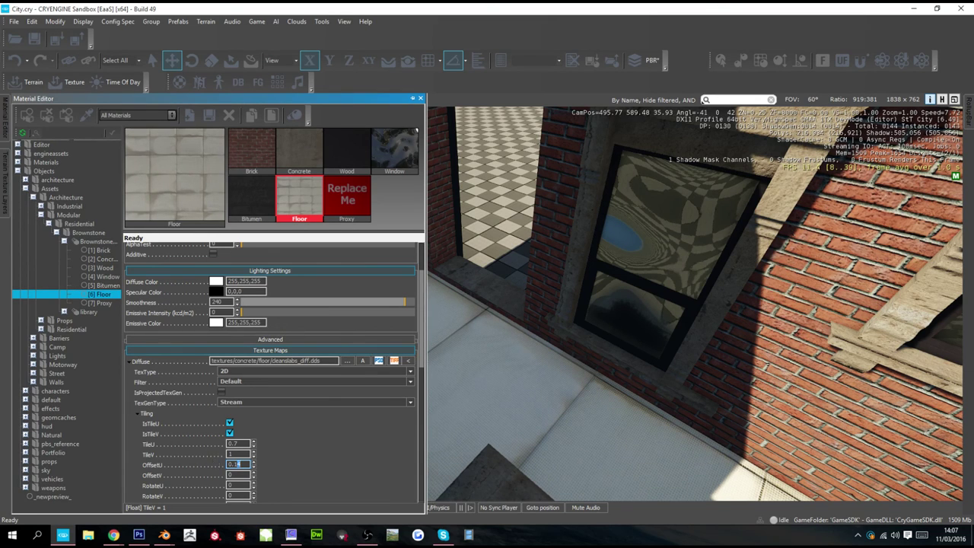
text(35)
key(Return)
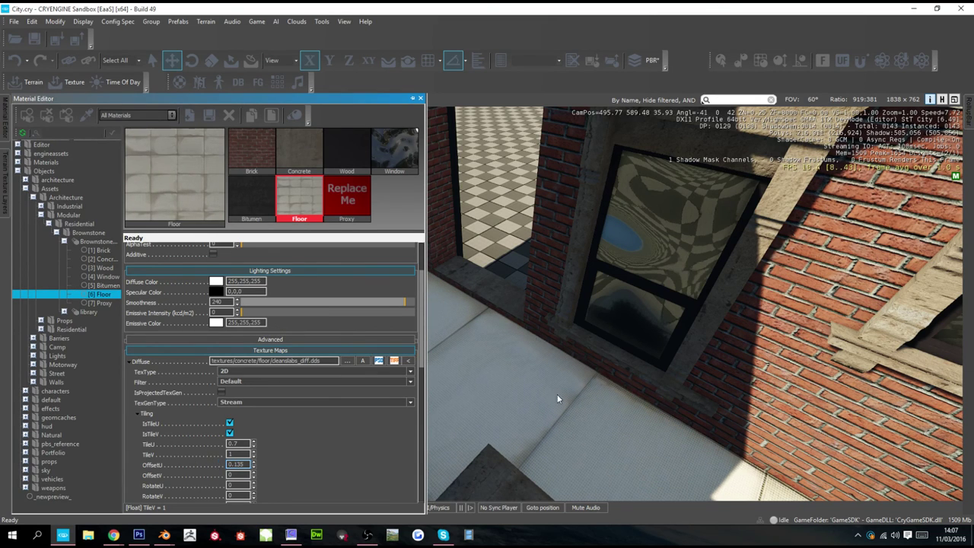
- Set the Proxy material's shader to NoDraw and its surface type to nodraw, then collapse the BrownstoneBuilding material
right_drag(647, 384, 487, 361)
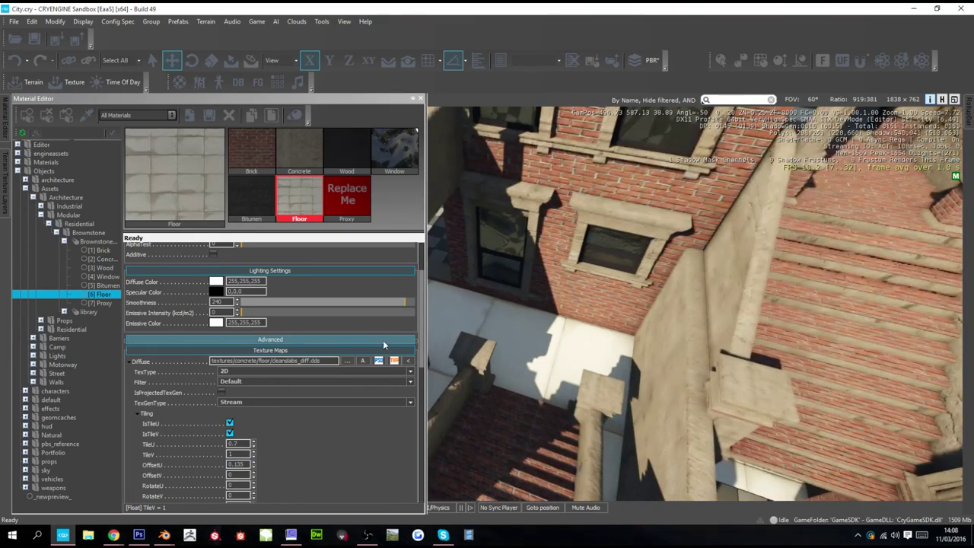
scroll(159, 266, up, 3)
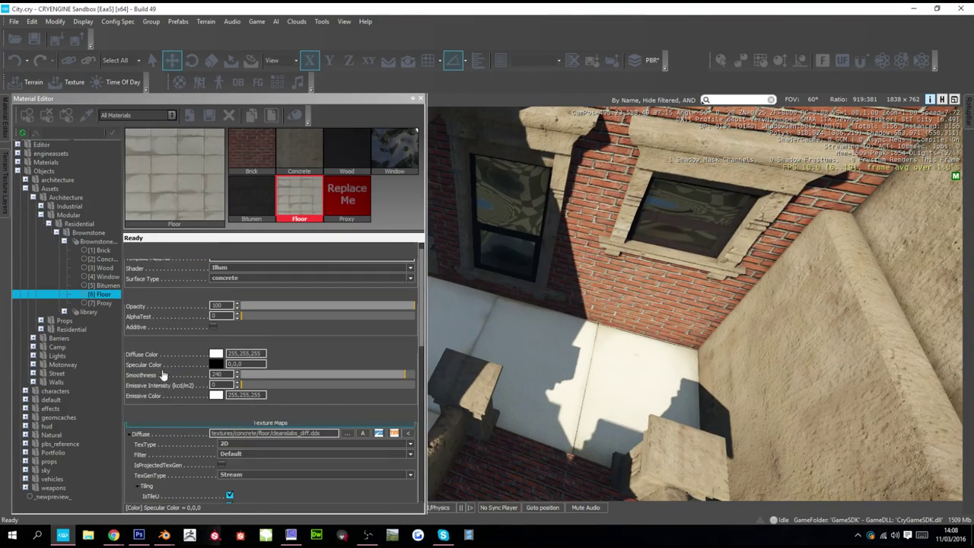
click(347, 196)
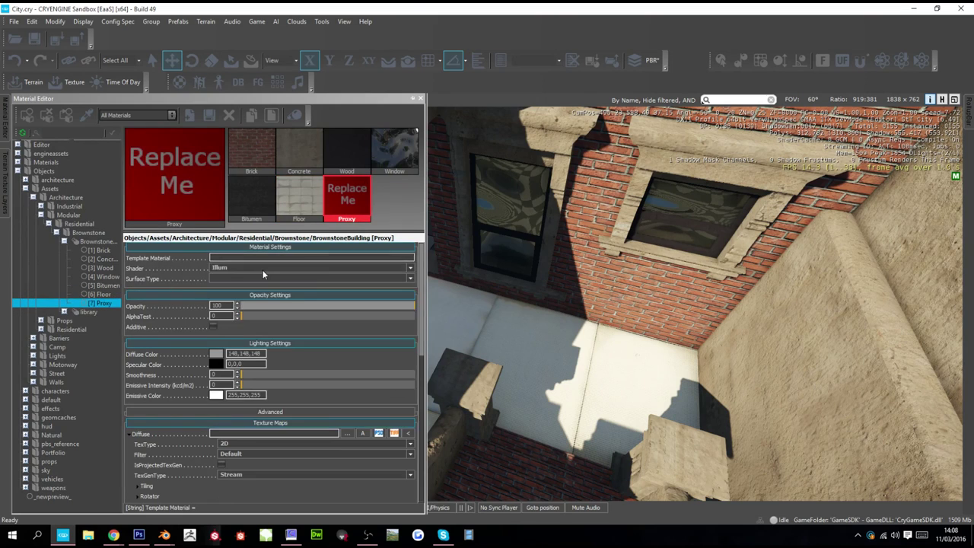
click(262, 270)
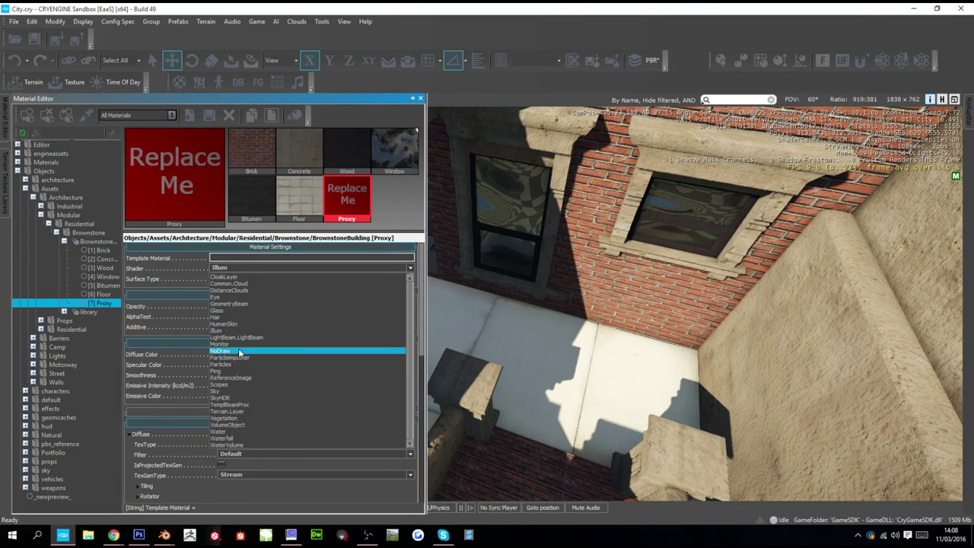
click(228, 351)
click(243, 279)
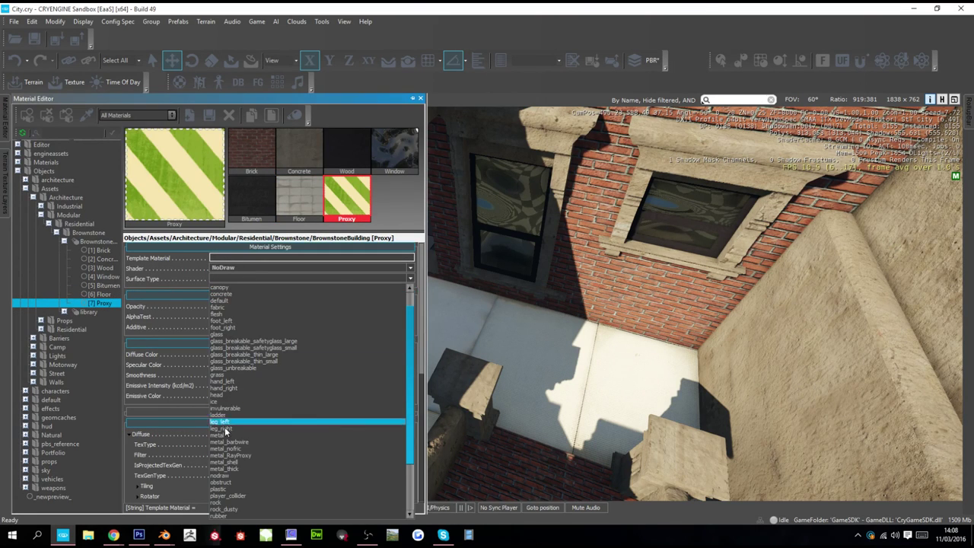
click(224, 475)
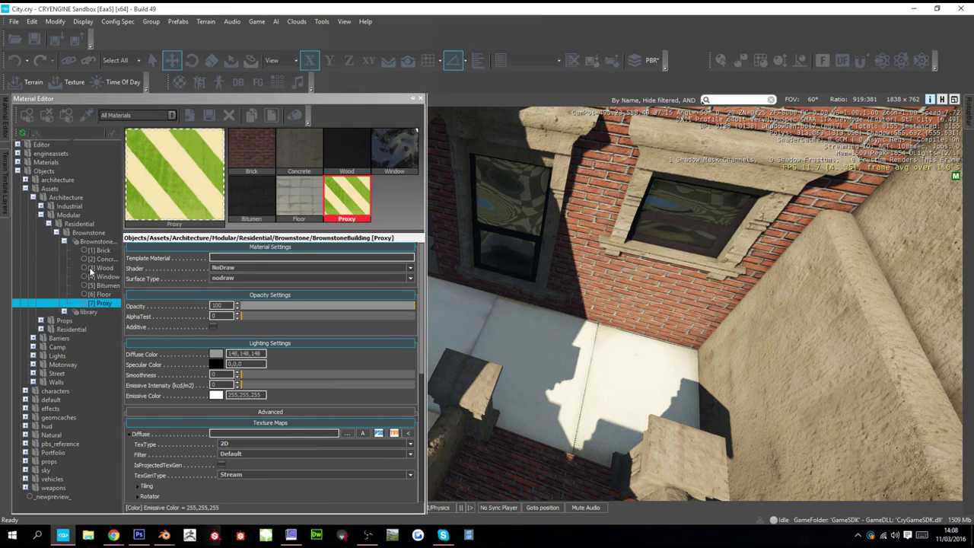
click(89, 242)
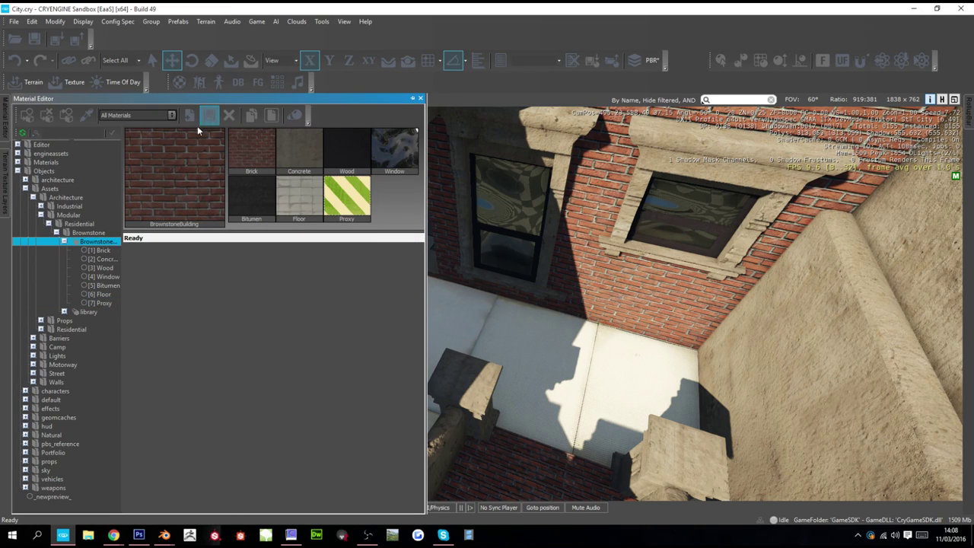
click(63, 242)
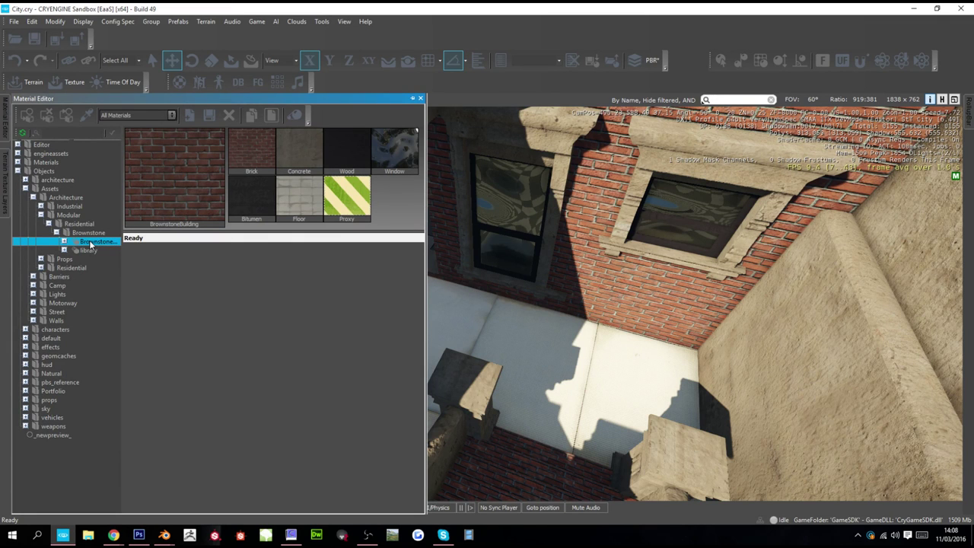
- Examine the textured brownstone row from above, close up and from across the street
key(s)
right_drag(637, 355, 651, 314)
right_drag(487, 312, 519, 315)
key(a)
key(w)
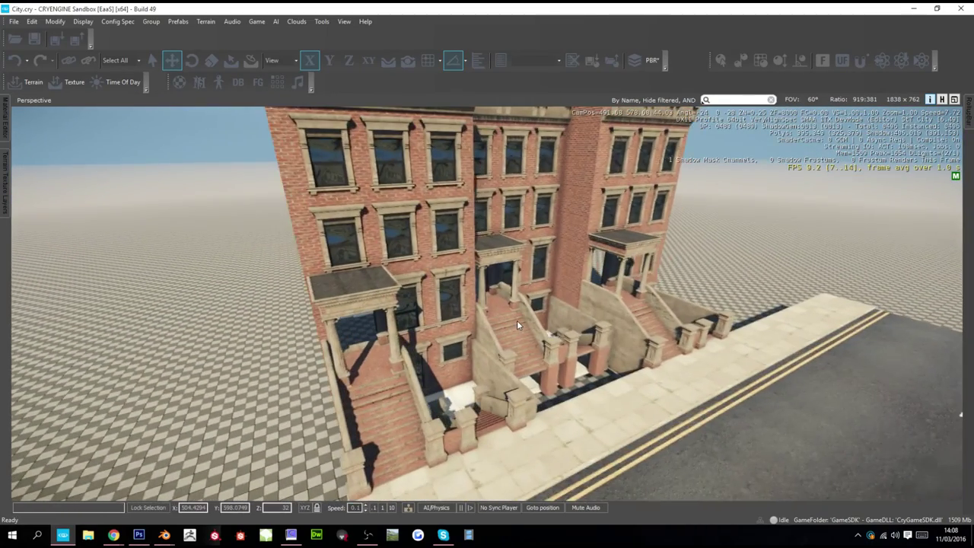
key(w)
right_drag(520, 323, 500, 361)
key(w)
key(a)
key(a)
key(s)
key(w)
key(d)
key(s)
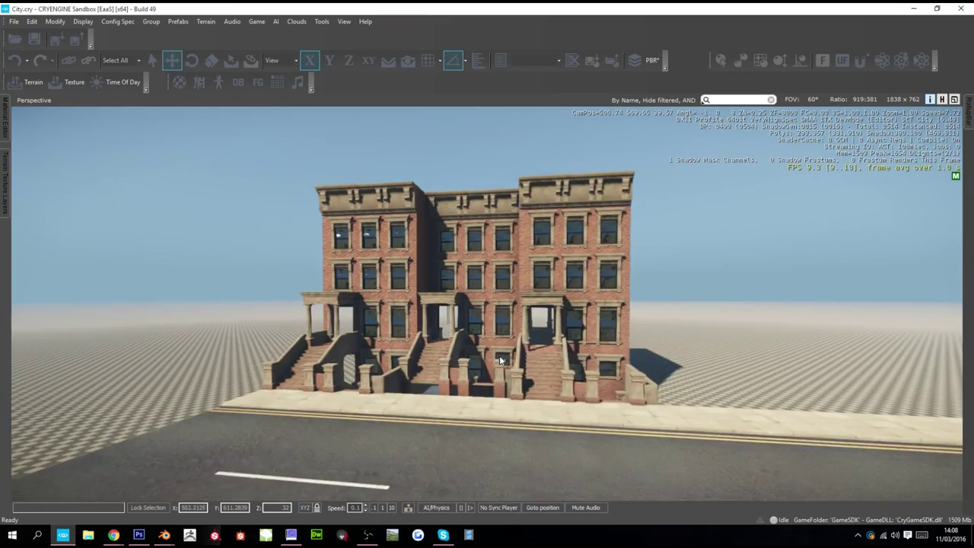
key(w)
- Delete the middle and right-hand brownstone buildings from the row, keeping only the left one
click(483, 120)
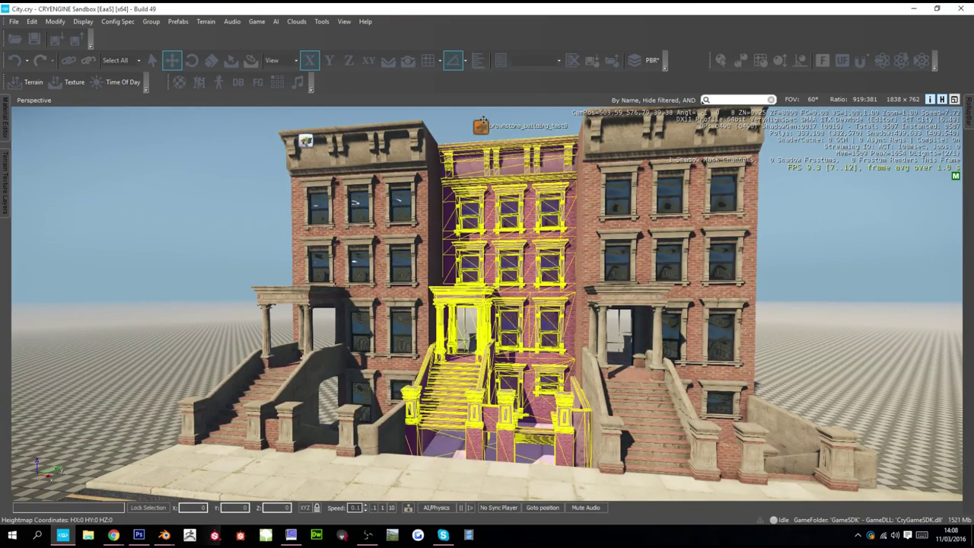
key(Delete)
key(Return)
right_drag(545, 165, 552, 162)
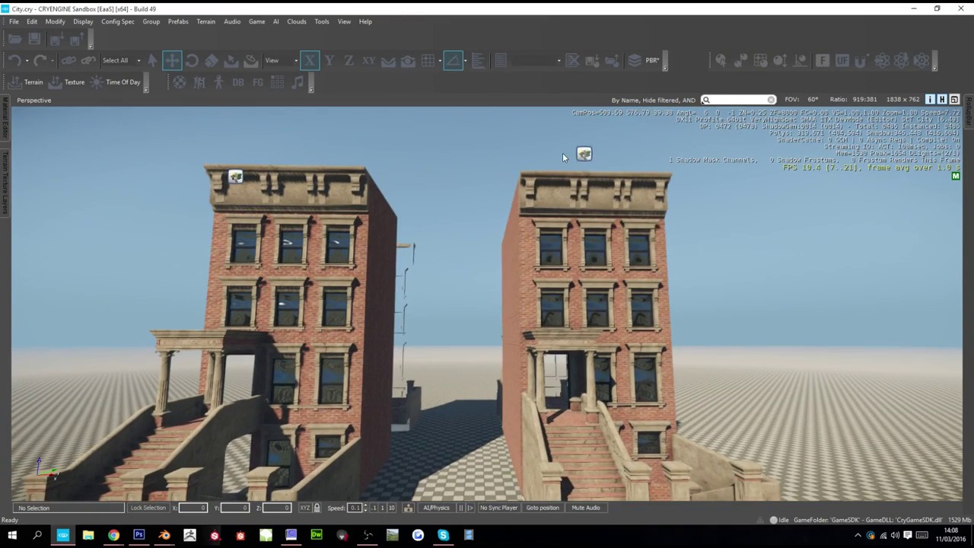
click(584, 154)
key(Delete)
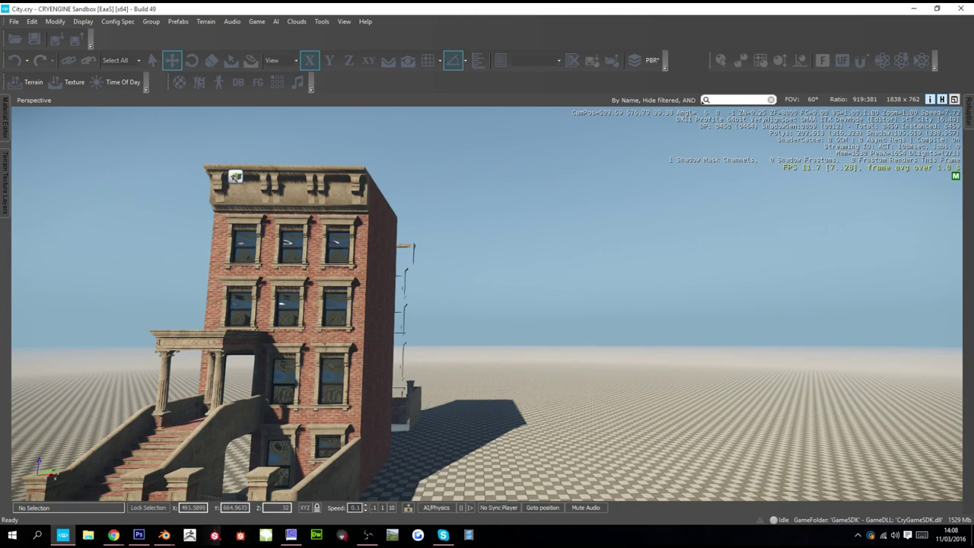
- Switch to Blender and select the Front_Porch brownstone model
key(alt+Tab)
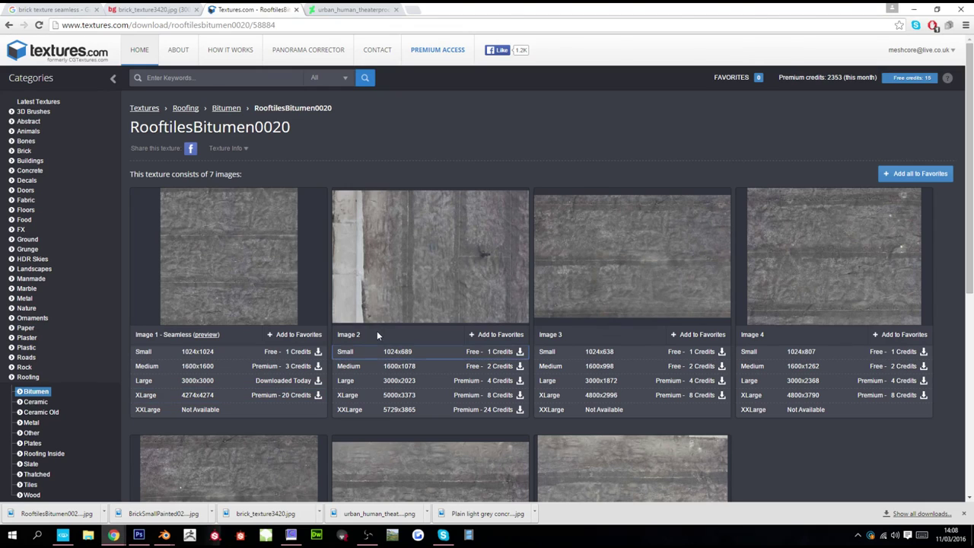
key(alt+Tab)
mouse_move(165, 534)
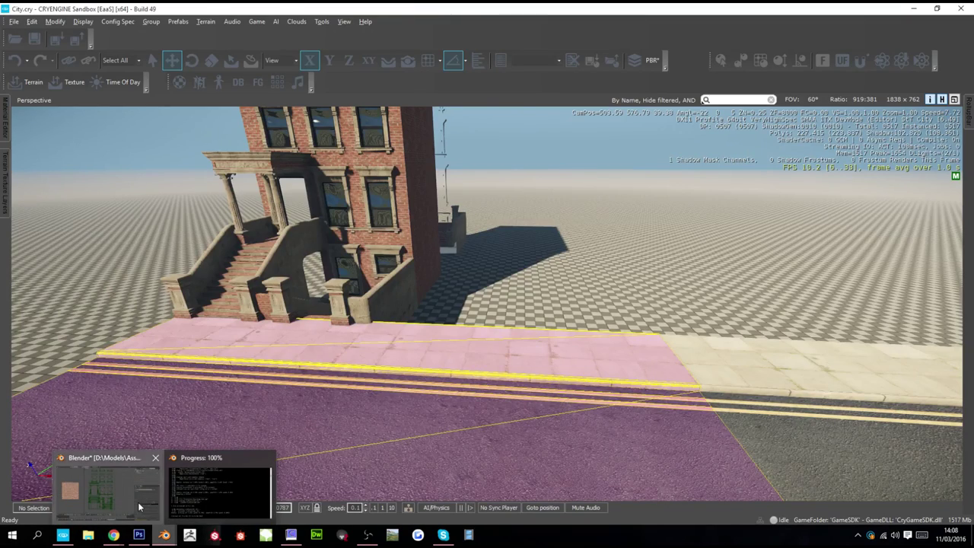
click(139, 506)
scroll(285, 381, down, 3)
key(z)
mouse_move(300, 373)
middle_down()
mouse_move(404, 355)
mouse_move(495, 359)
mouse_move(396, 349)
mouse_move(496, 350)
mouse_move(483, 352)
middle_up()
scroll(404, 355, up, 3)
right_click(404, 354)
- Enter Edit Mode and inspect the Front_Porch mesh from the front and side in solid and wireframe display
key(Tab)
alt+scroll(453, 360, down, 2)
scroll(454, 361, up, 2)
scroll(395, 348, up, 2)
scroll(395, 348, up, 1)
key(KP_1)
scroll(491, 352, down, 2)
scroll(483, 350, up, 2)
key(KP_3)
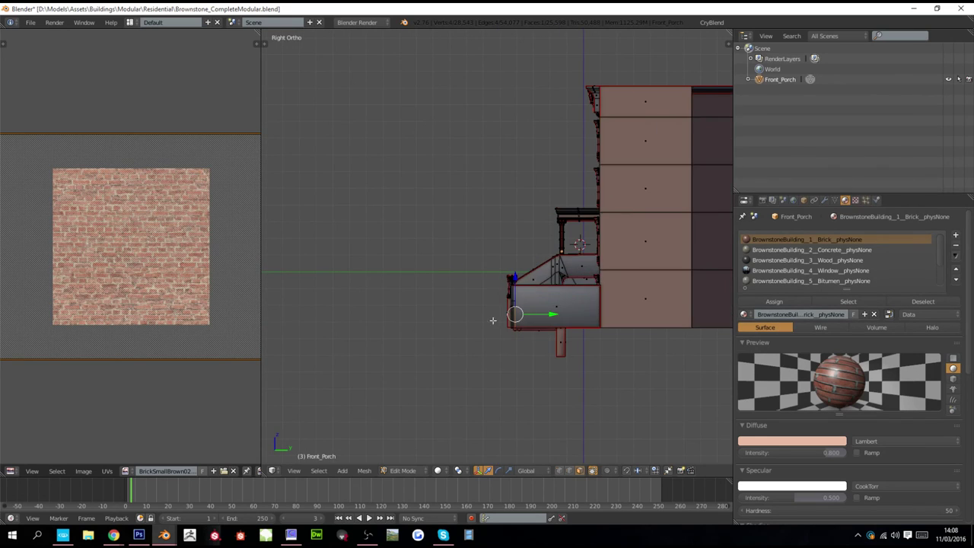
key(z)
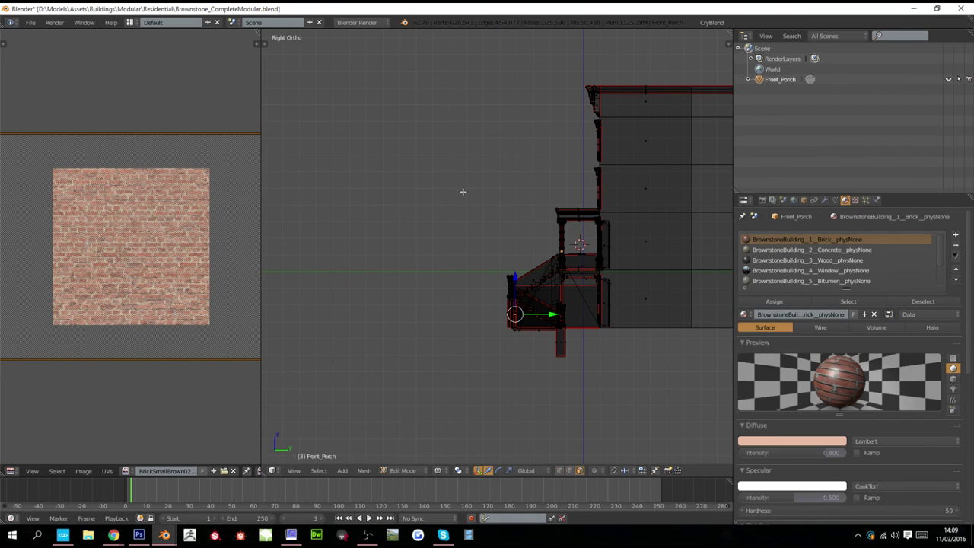
scroll(464, 206, up, 3)
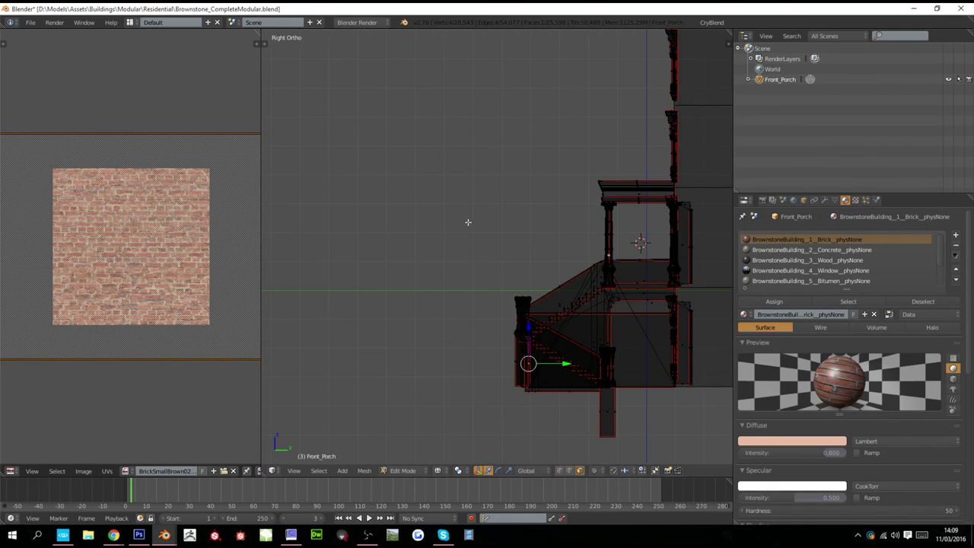
middle_drag(469, 238, 472, 257)
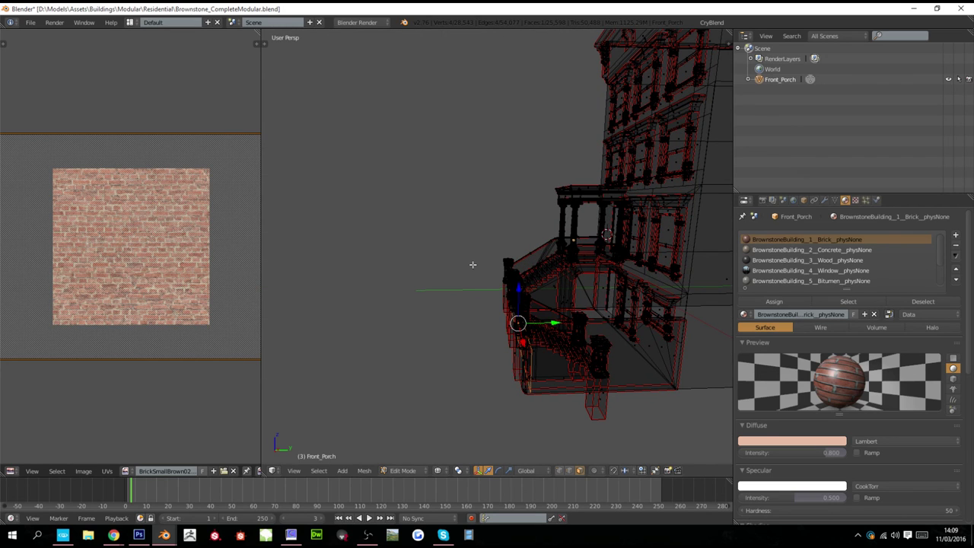
- Clear the mesh selection on the Front_Porch model and return to Object Mode
right_click(476, 293)
key(a)
key(b)
drag(491, 335, 489, 340)
key(Tab)
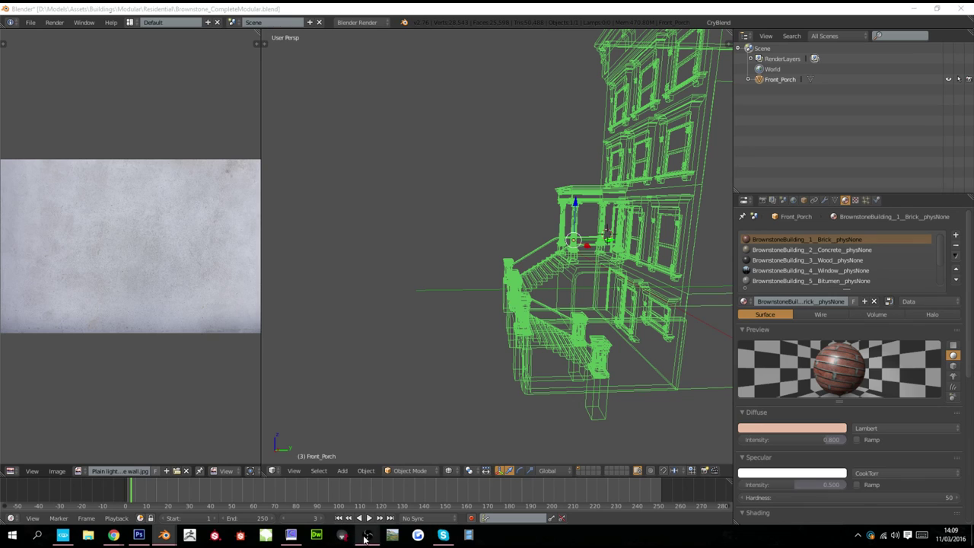